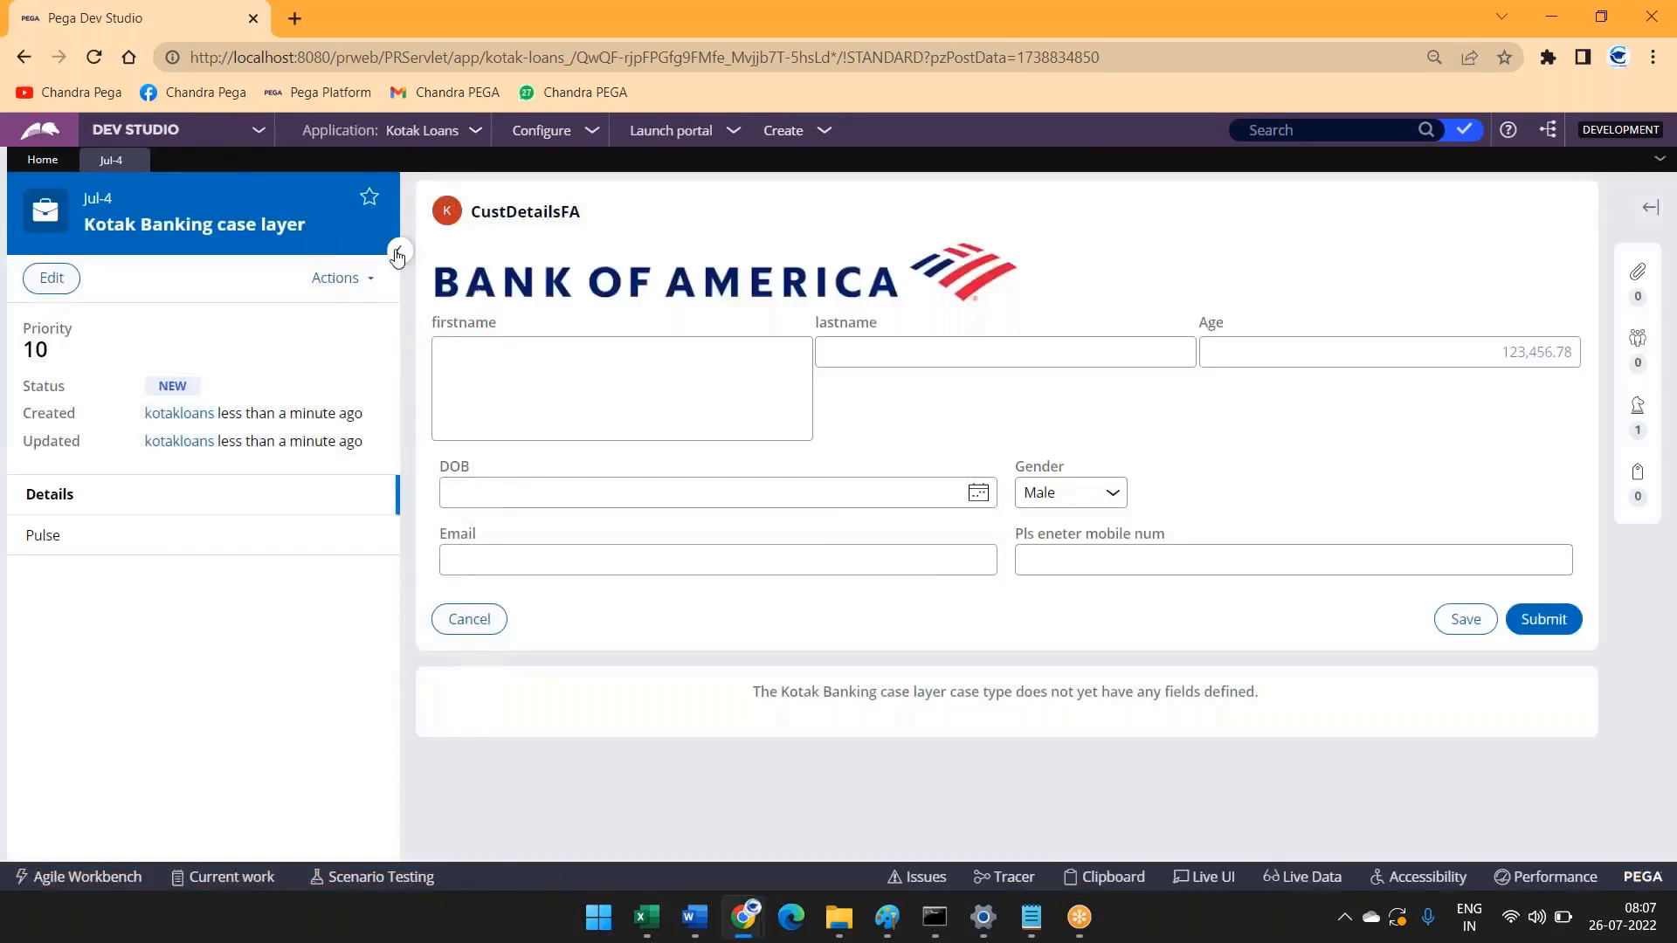
Step: Submit the blank CustDetailsFA and FamilyDetailsFA forms of case Jul-4 to reach the guarantor details
left_click(399, 251)
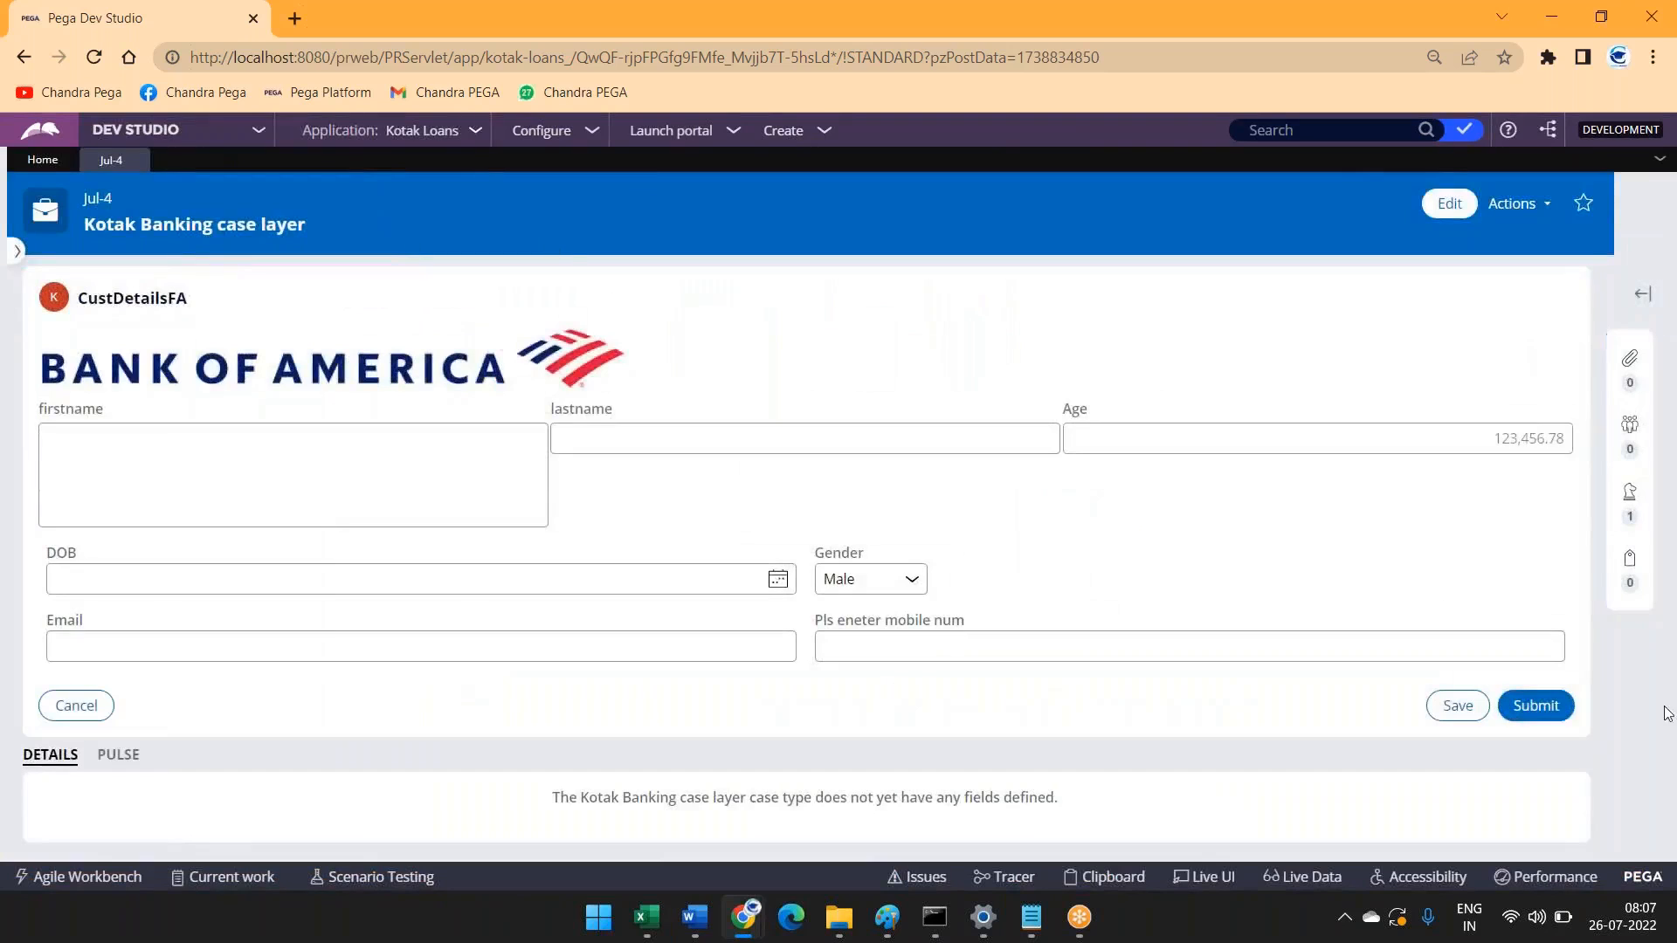
left_click(1534, 706)
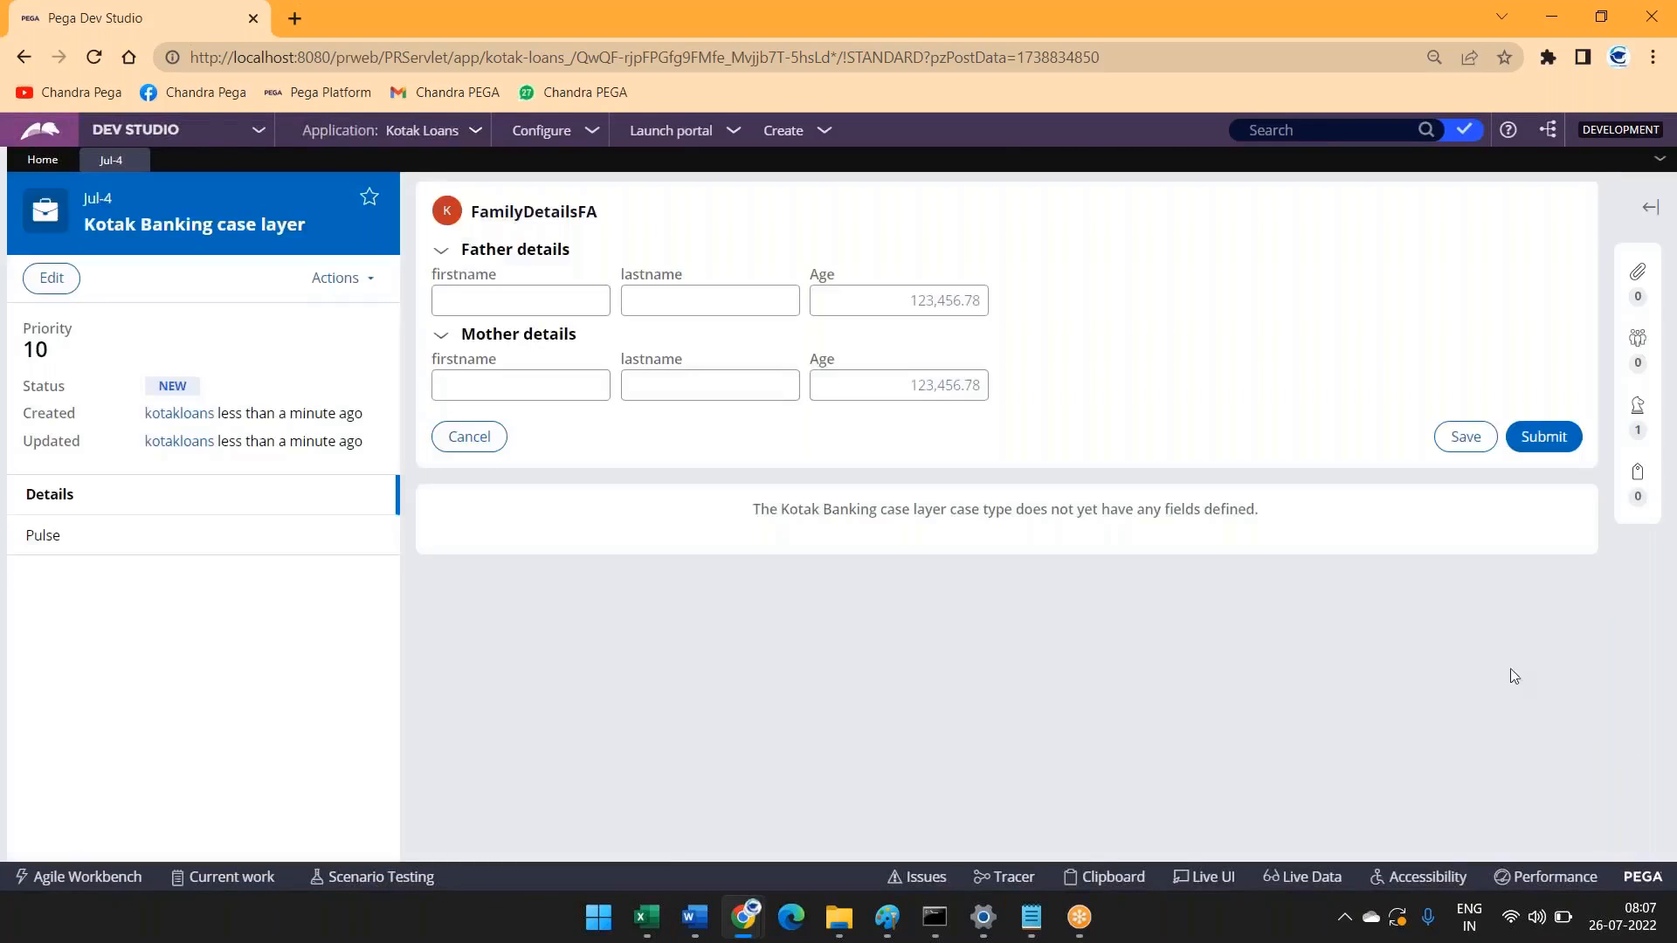
left_click(1540, 436)
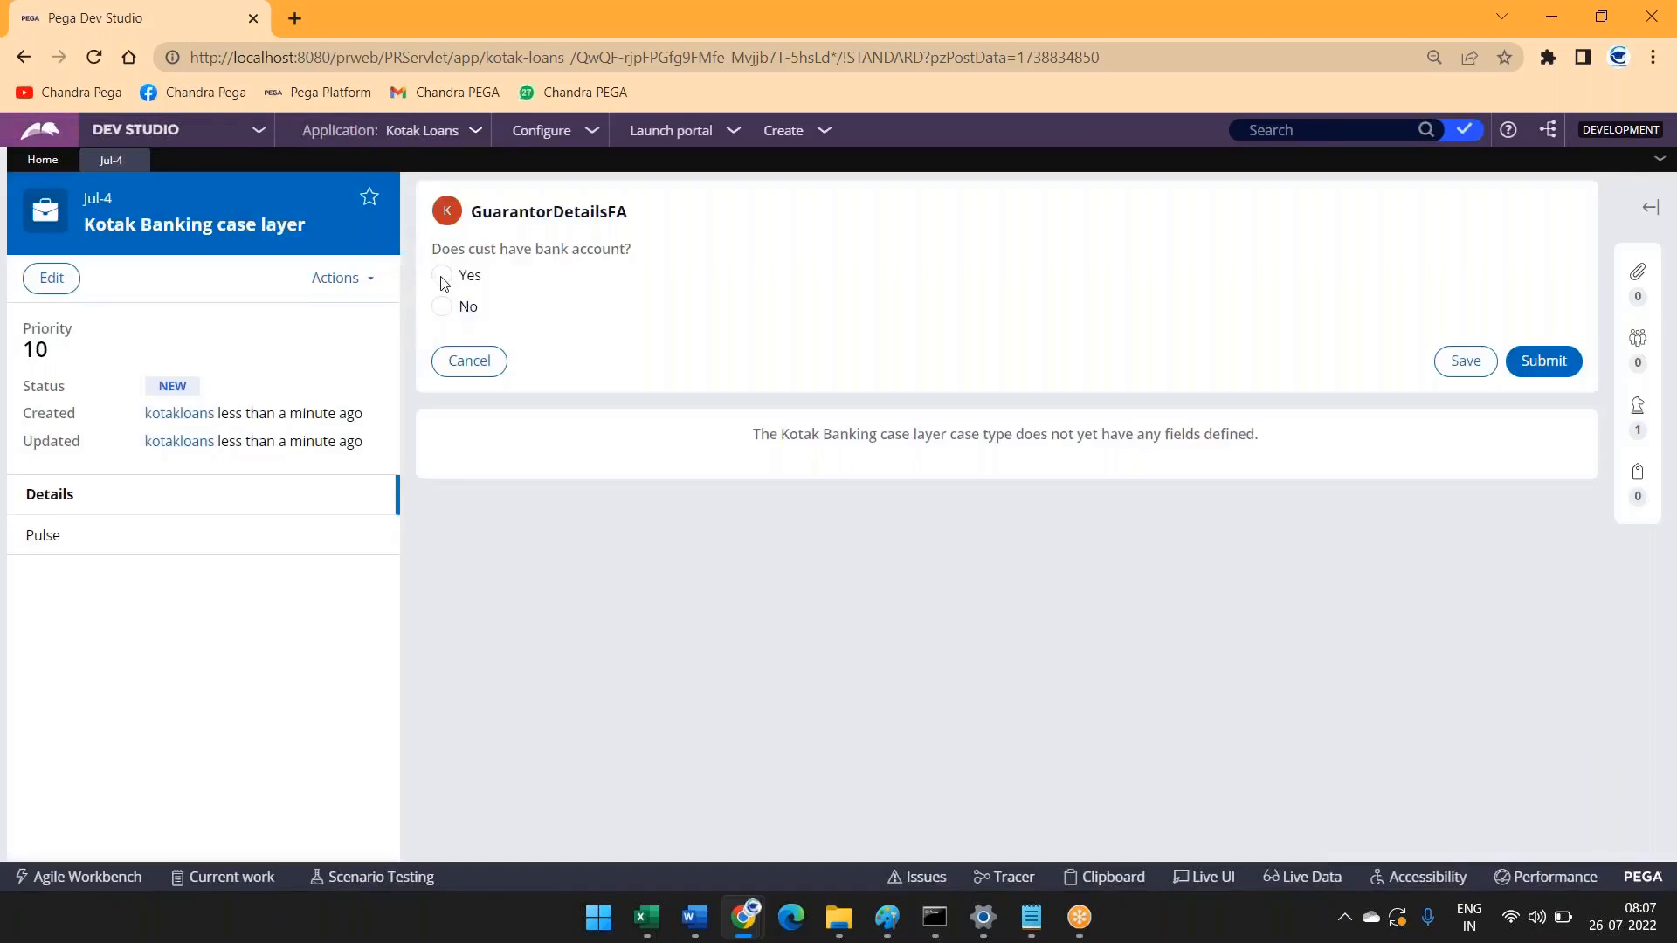
Step: Answer Yes for the customer's bank account, for having a guarantor and for the guarantor's bank account
left_click(442, 276)
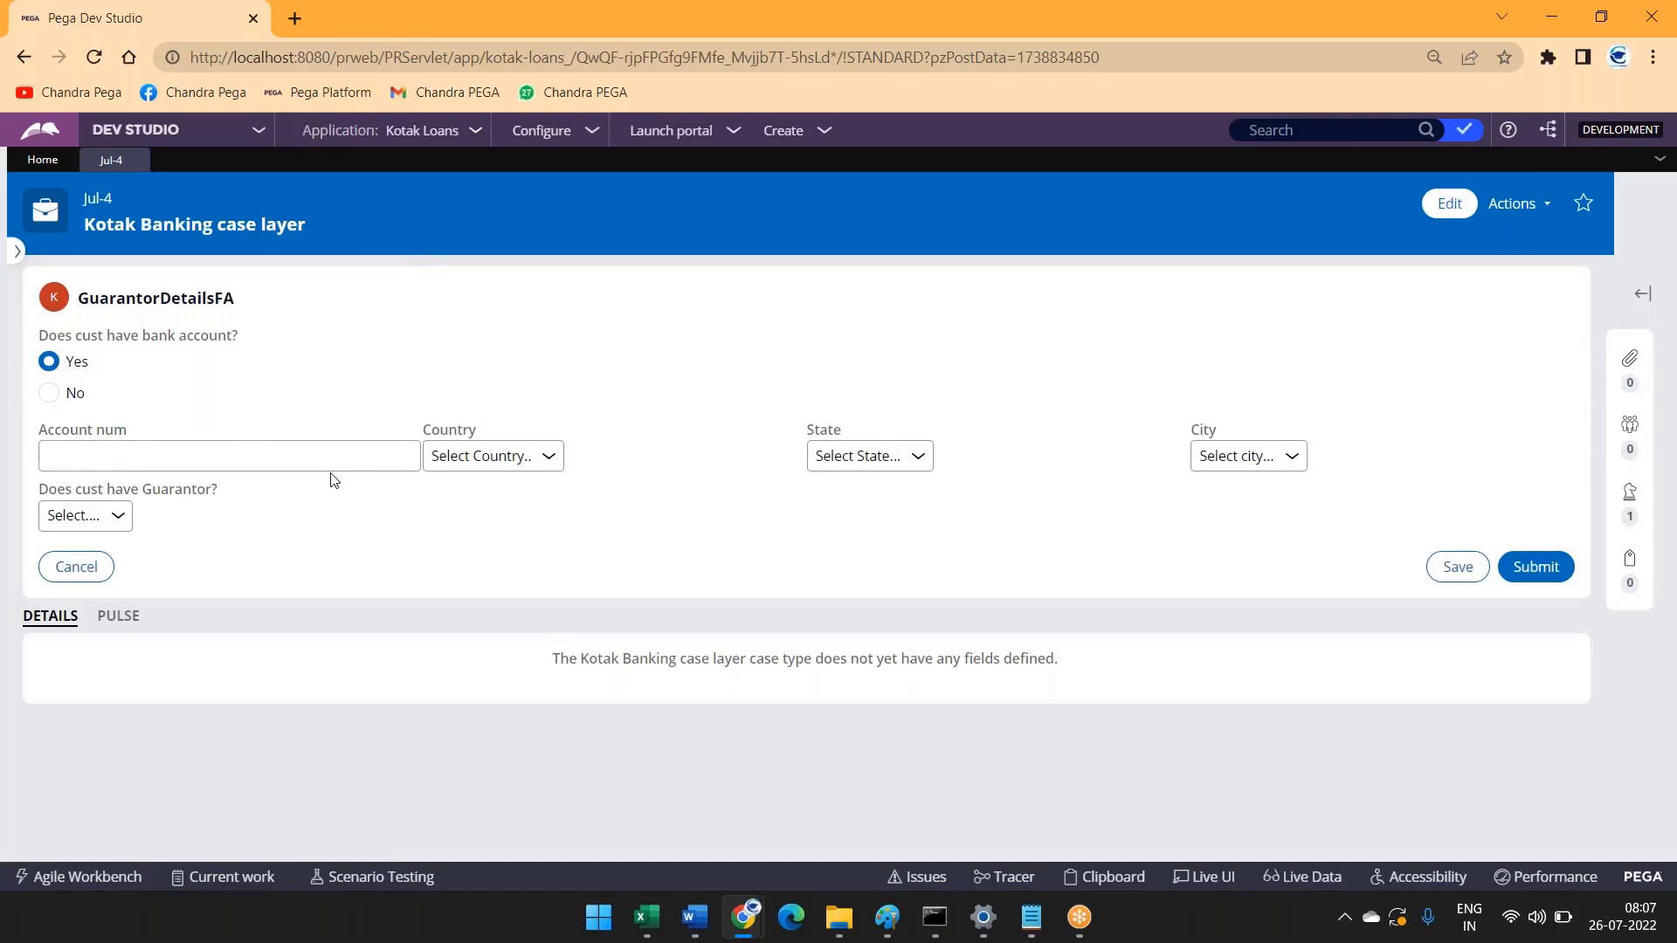
left_click(87, 515)
left_click(63, 563)
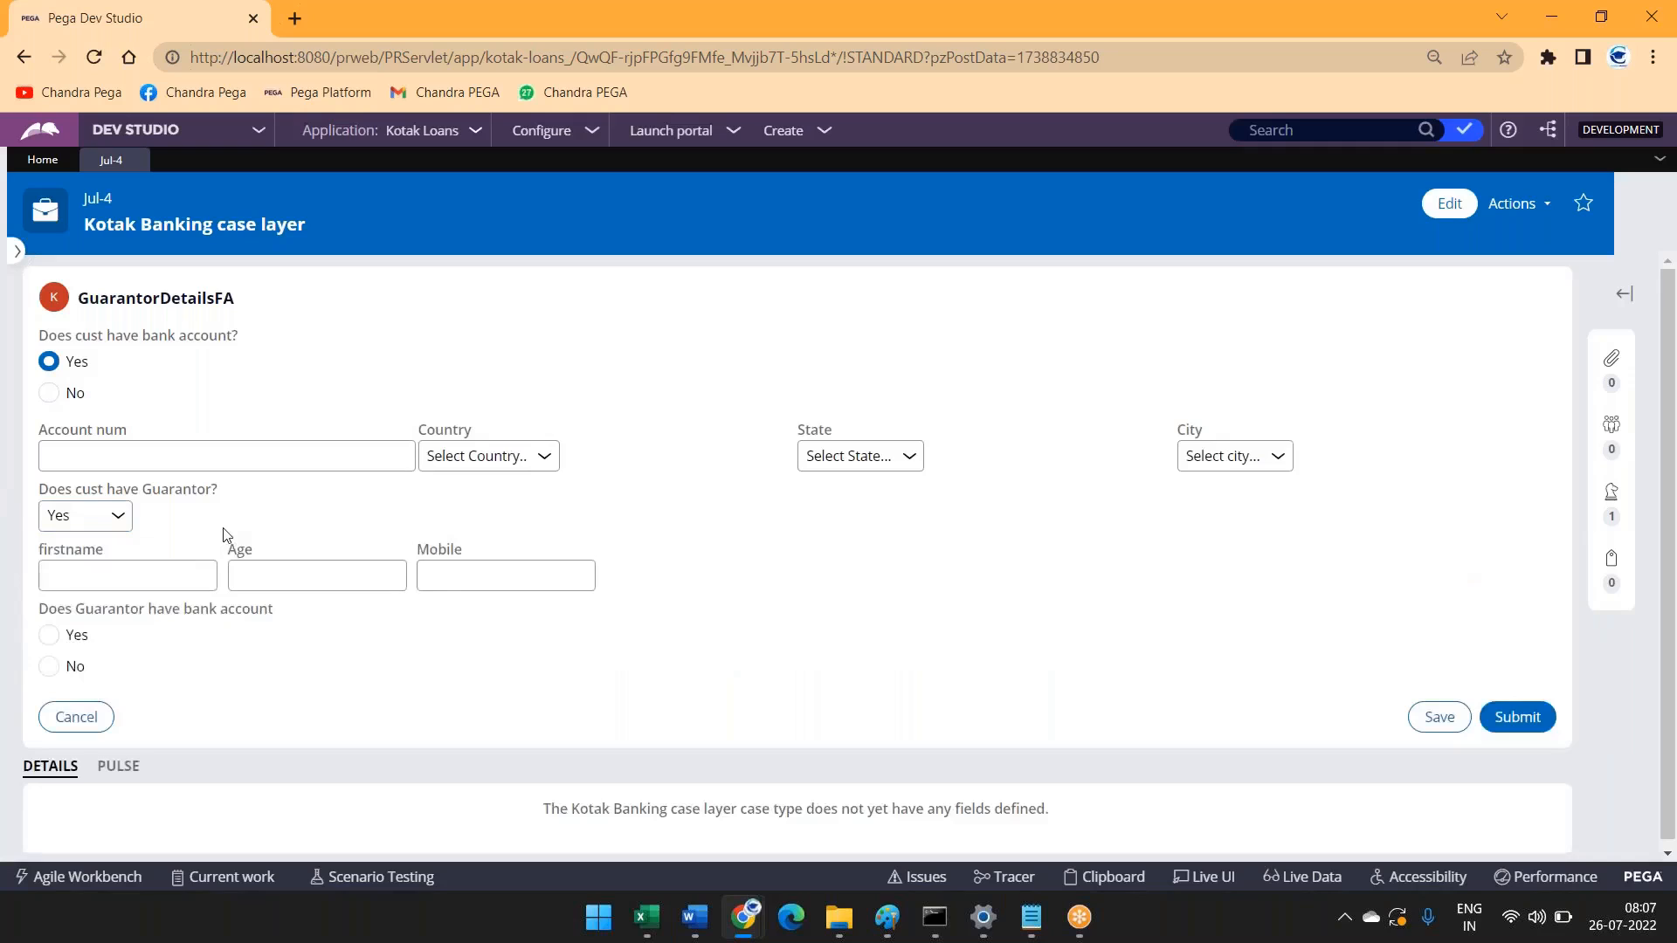
left_click(52, 637)
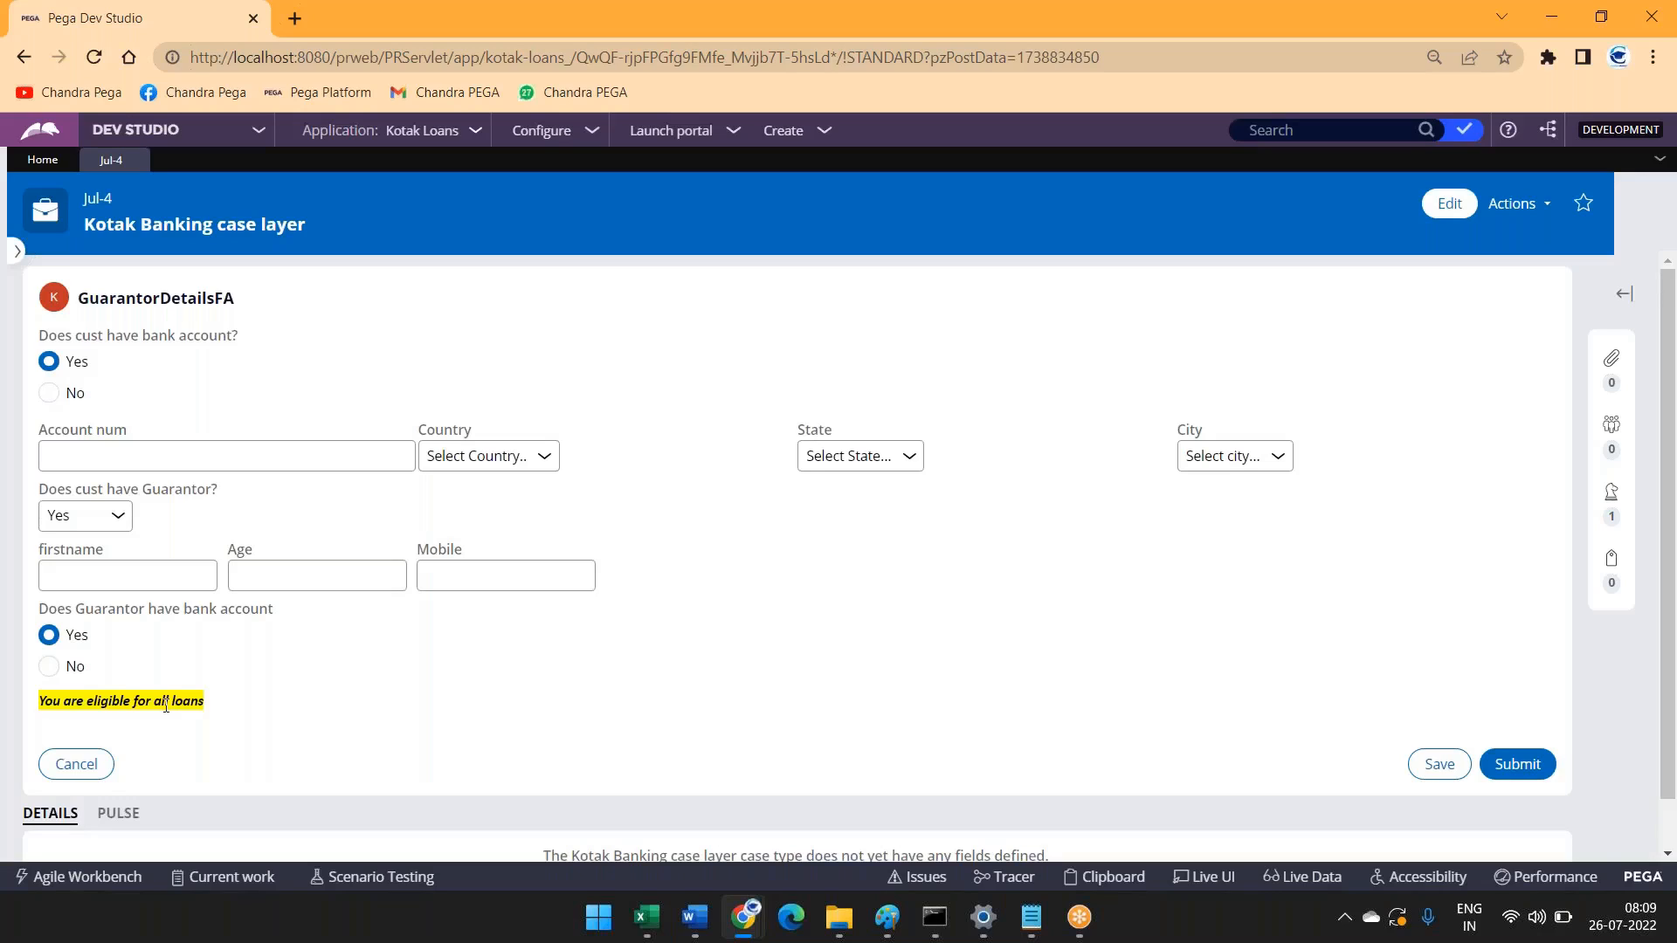
left_click(1122, 35)
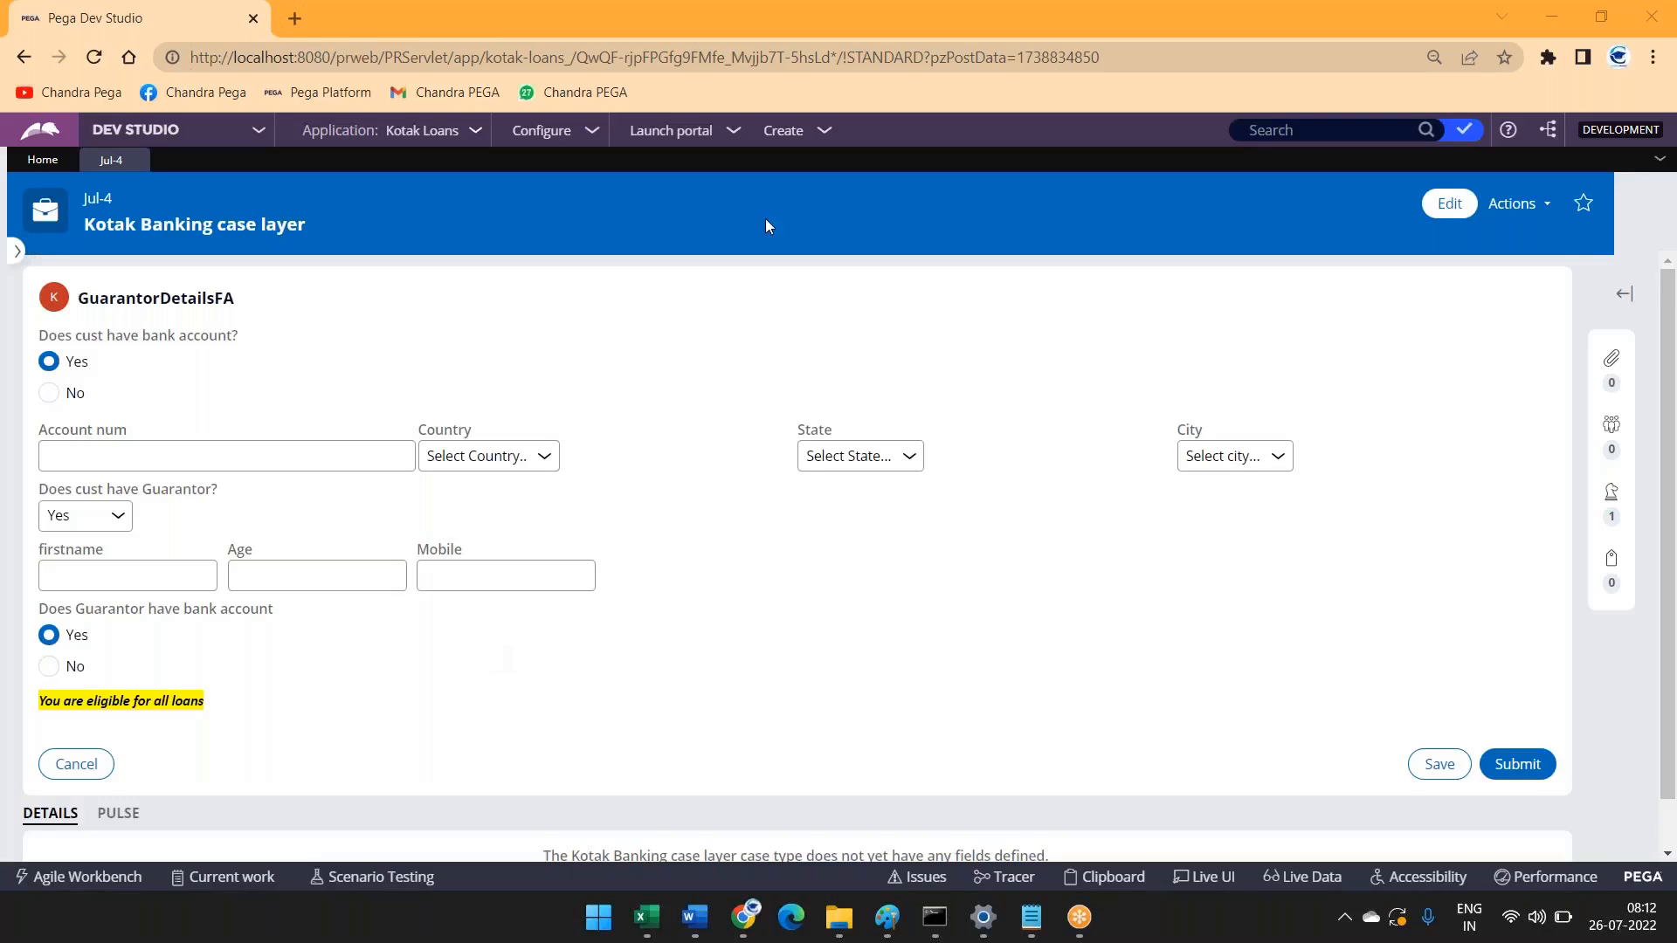
Step: Create a new Kotak Banking case and submit its blank CustDetailsFA form to reach the family details
left_click(799, 133)
left_click(795, 151)
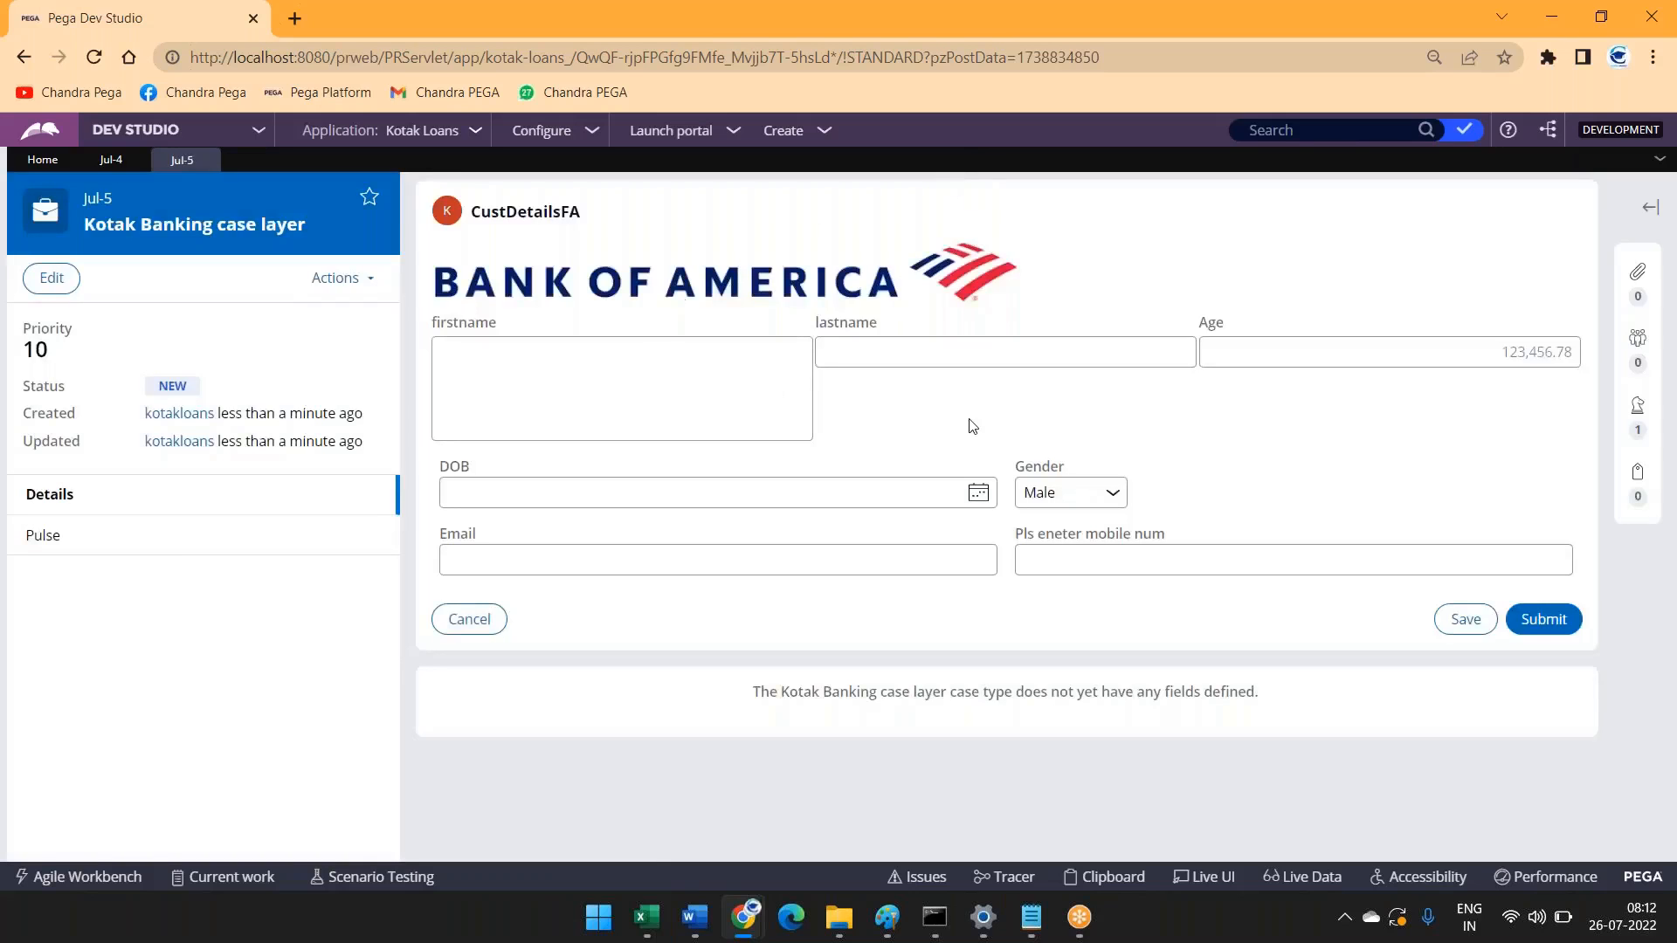
left_click(398, 253)
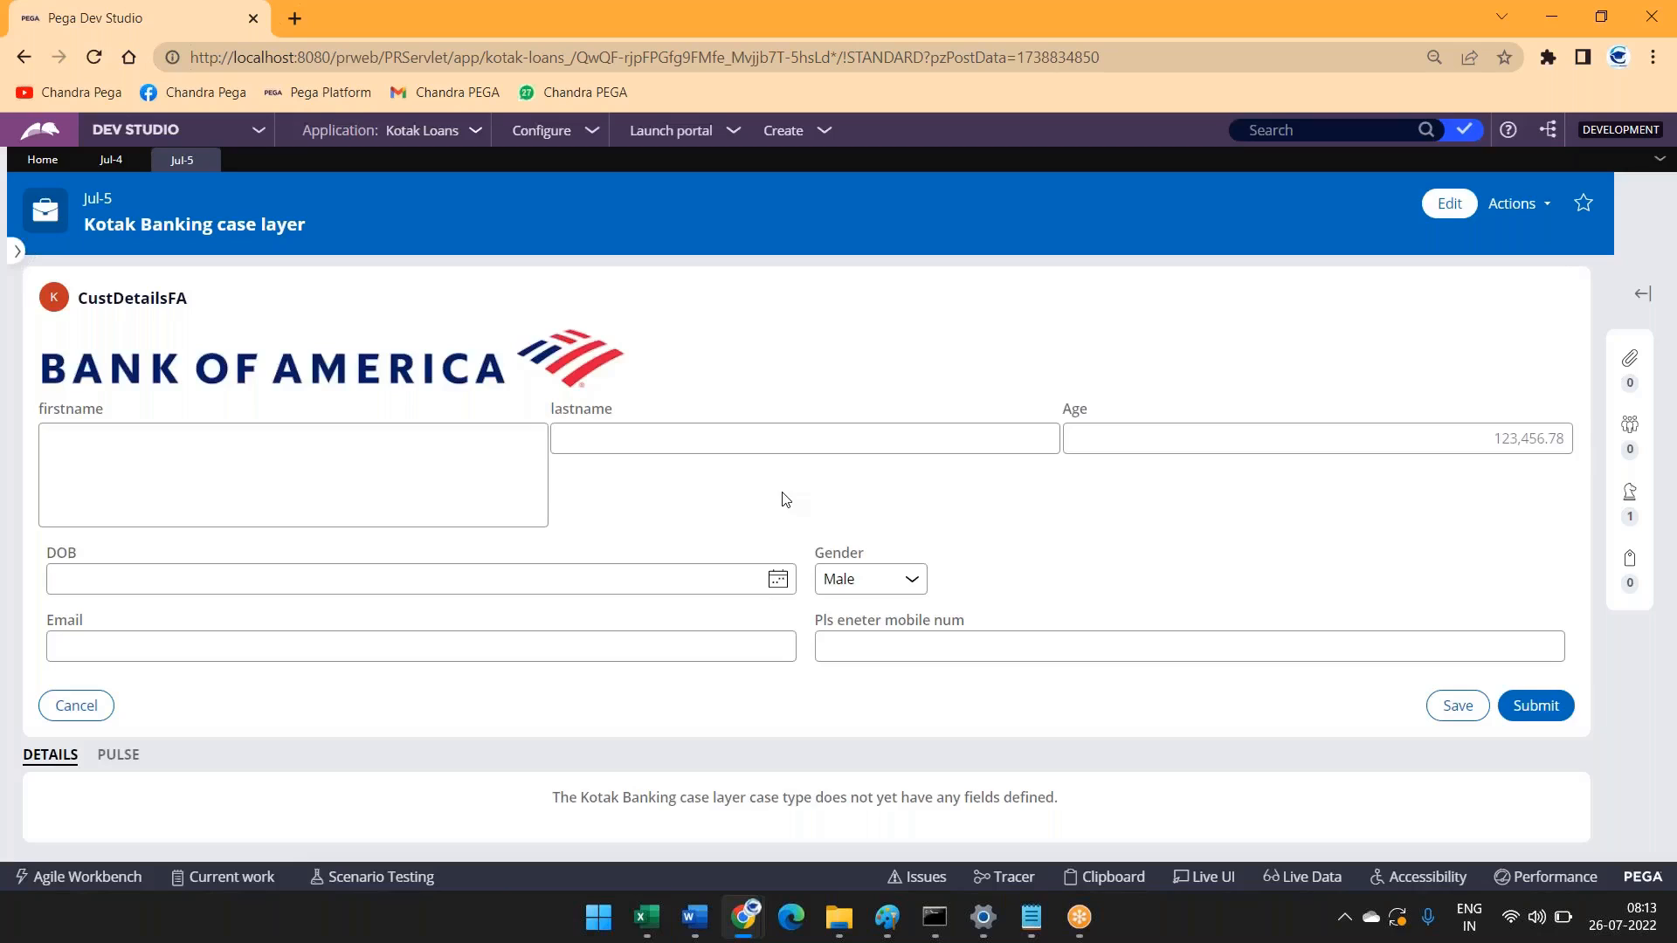
left_click(1535, 706)
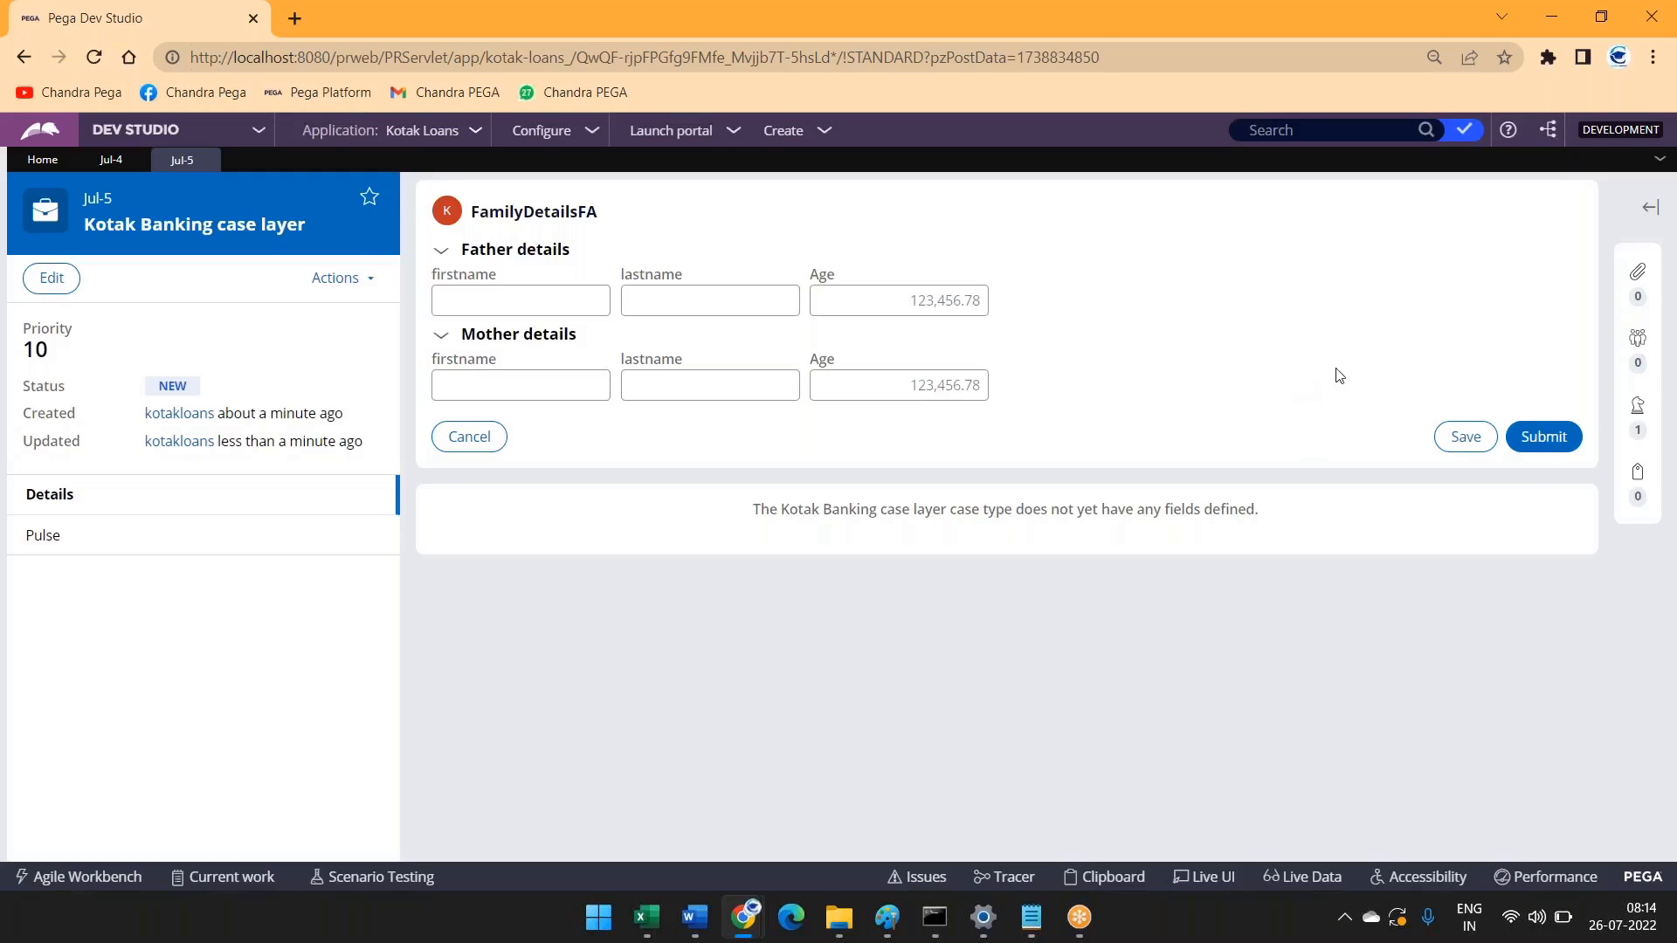
Step: Switch to Notepad, clear the Recording note and write the income tier ">10000 < 50000 Educa"
left_click(1033, 915)
key("ctrl+a")
key("Delete")
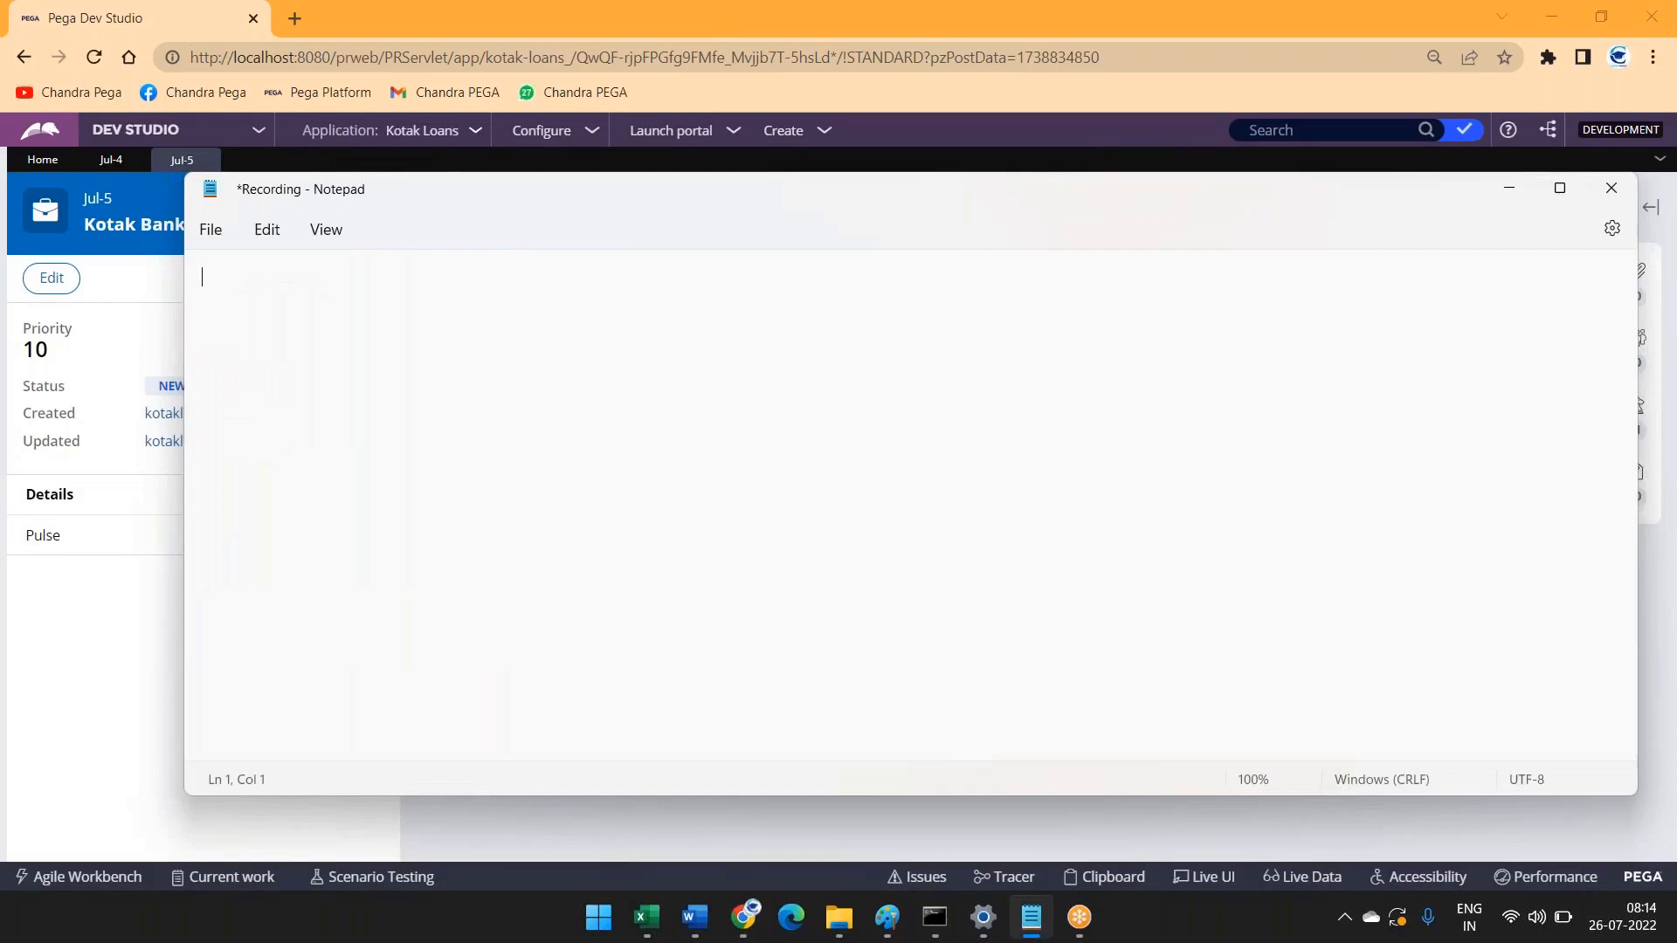
type(">10000 < 50000    Educa")
key("Return")
key("Return")
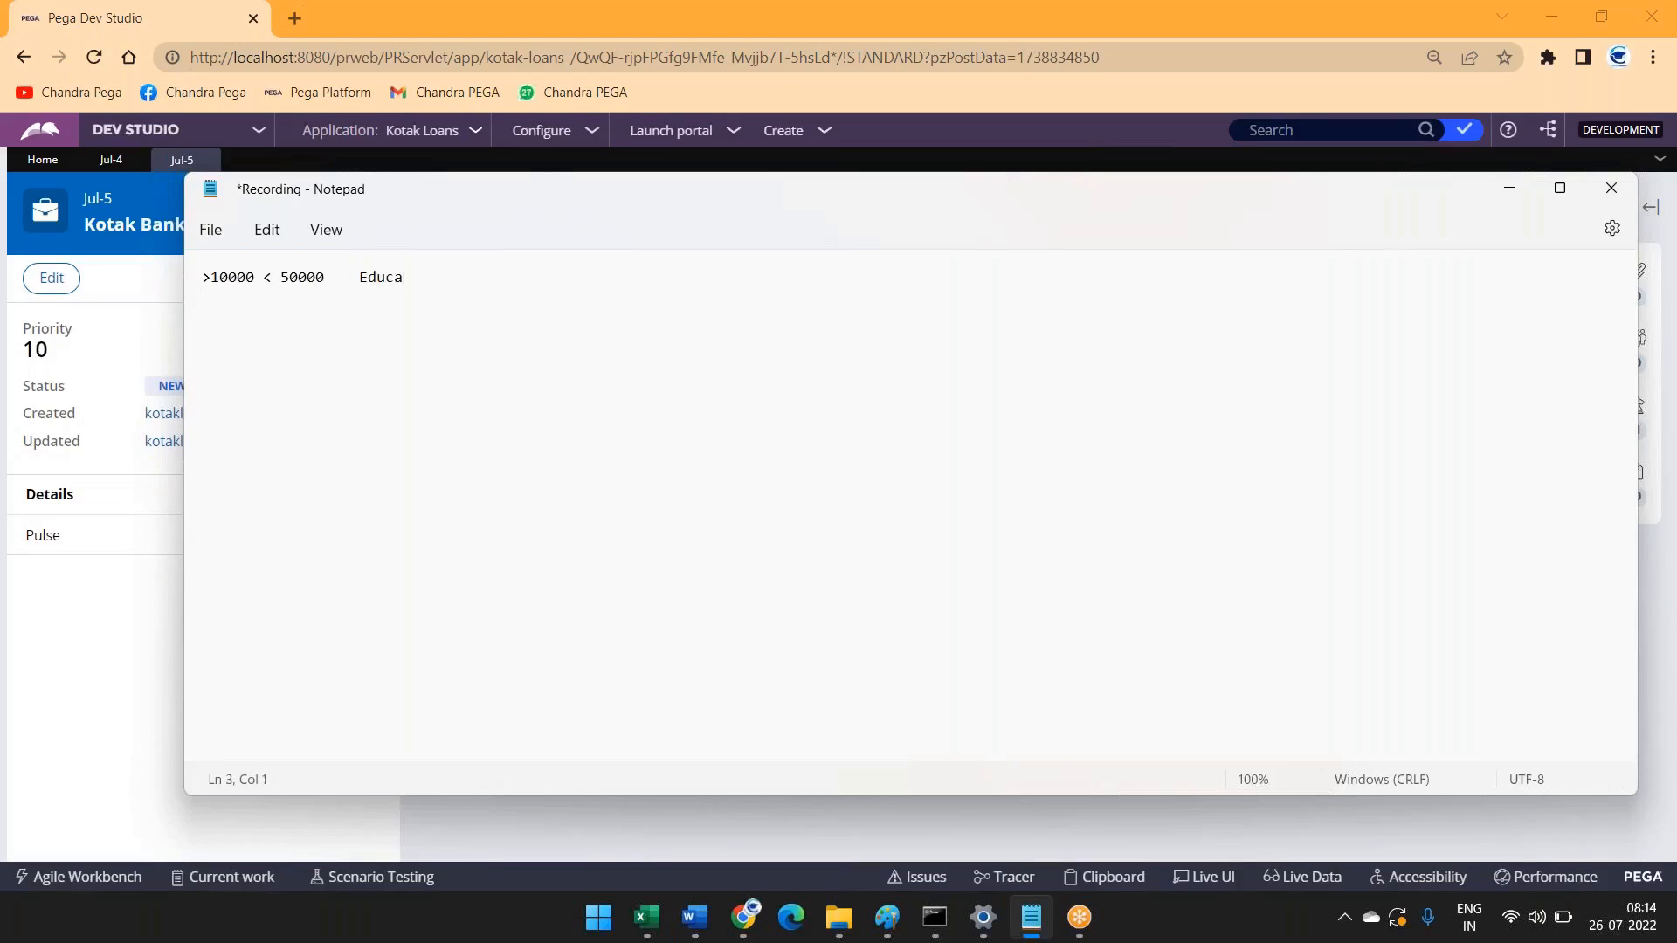
Step: Add a second income tier to the note reading ">50000 < 100000 ed, home, car"
type(">500000 <")
left_click(235, 317)
key("BackSpace")
left_click(301, 308)
type("100000\ted, home, car")
key("Return")
key("Return")
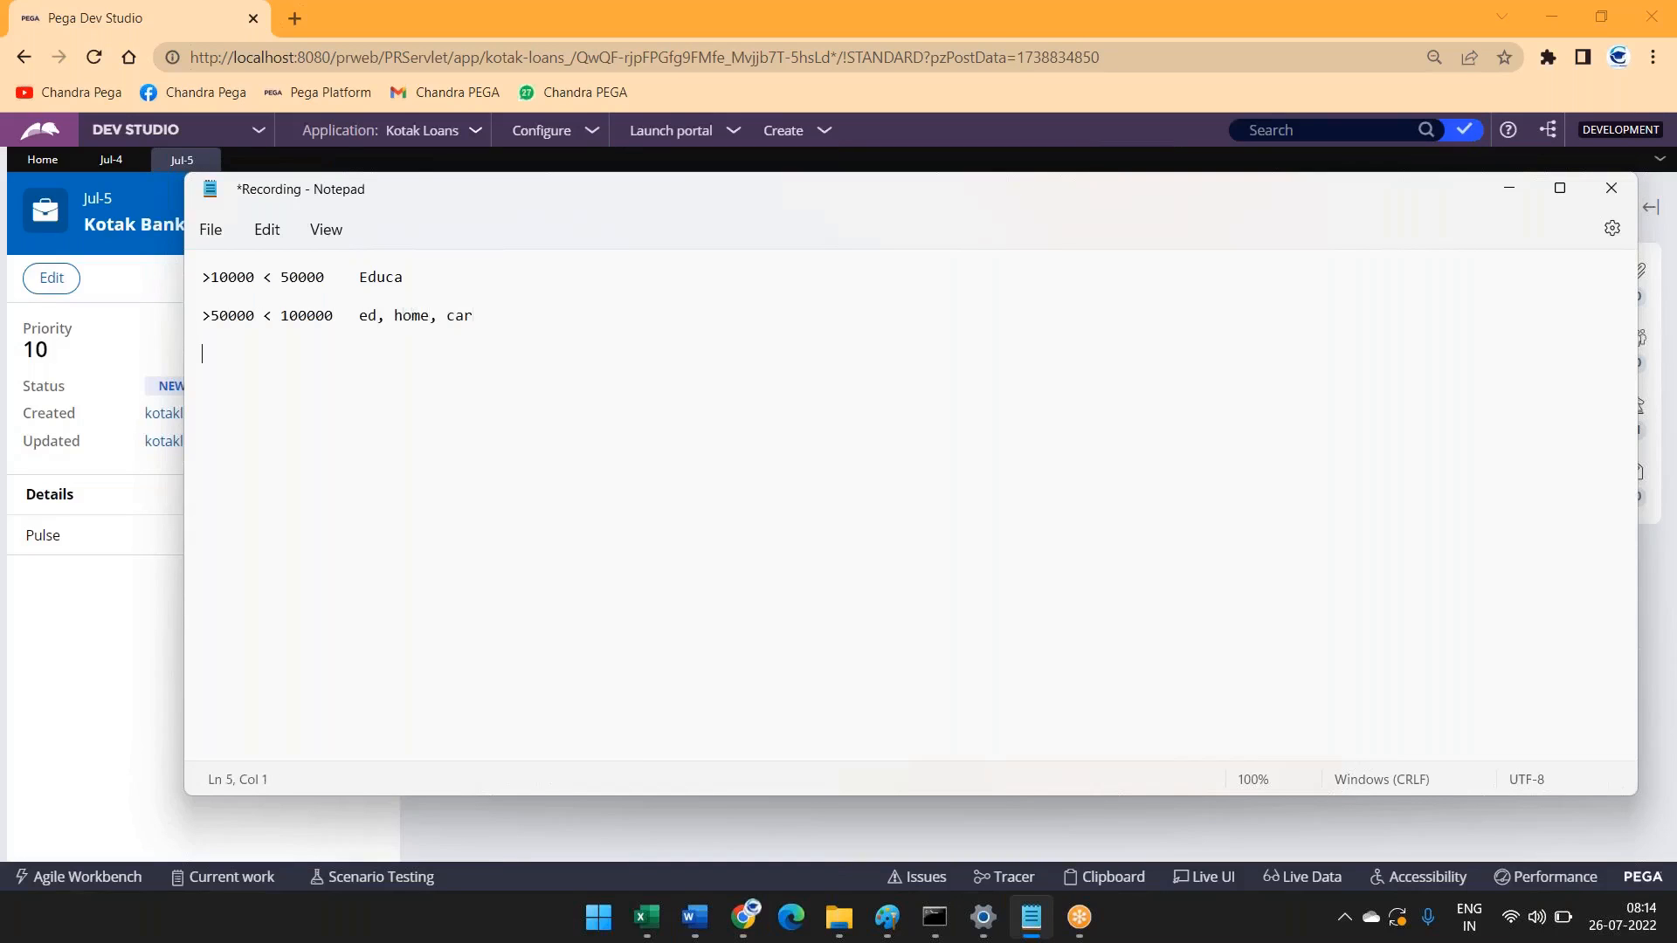
Step: Add a third income tier ">10L" with the placeholder loans "asd,asda,asdasd,asd,asdasd" and select the placeholder text
type(">10L")
key("Tab")
type("asd,asda,asdasd,asd,asdasd")
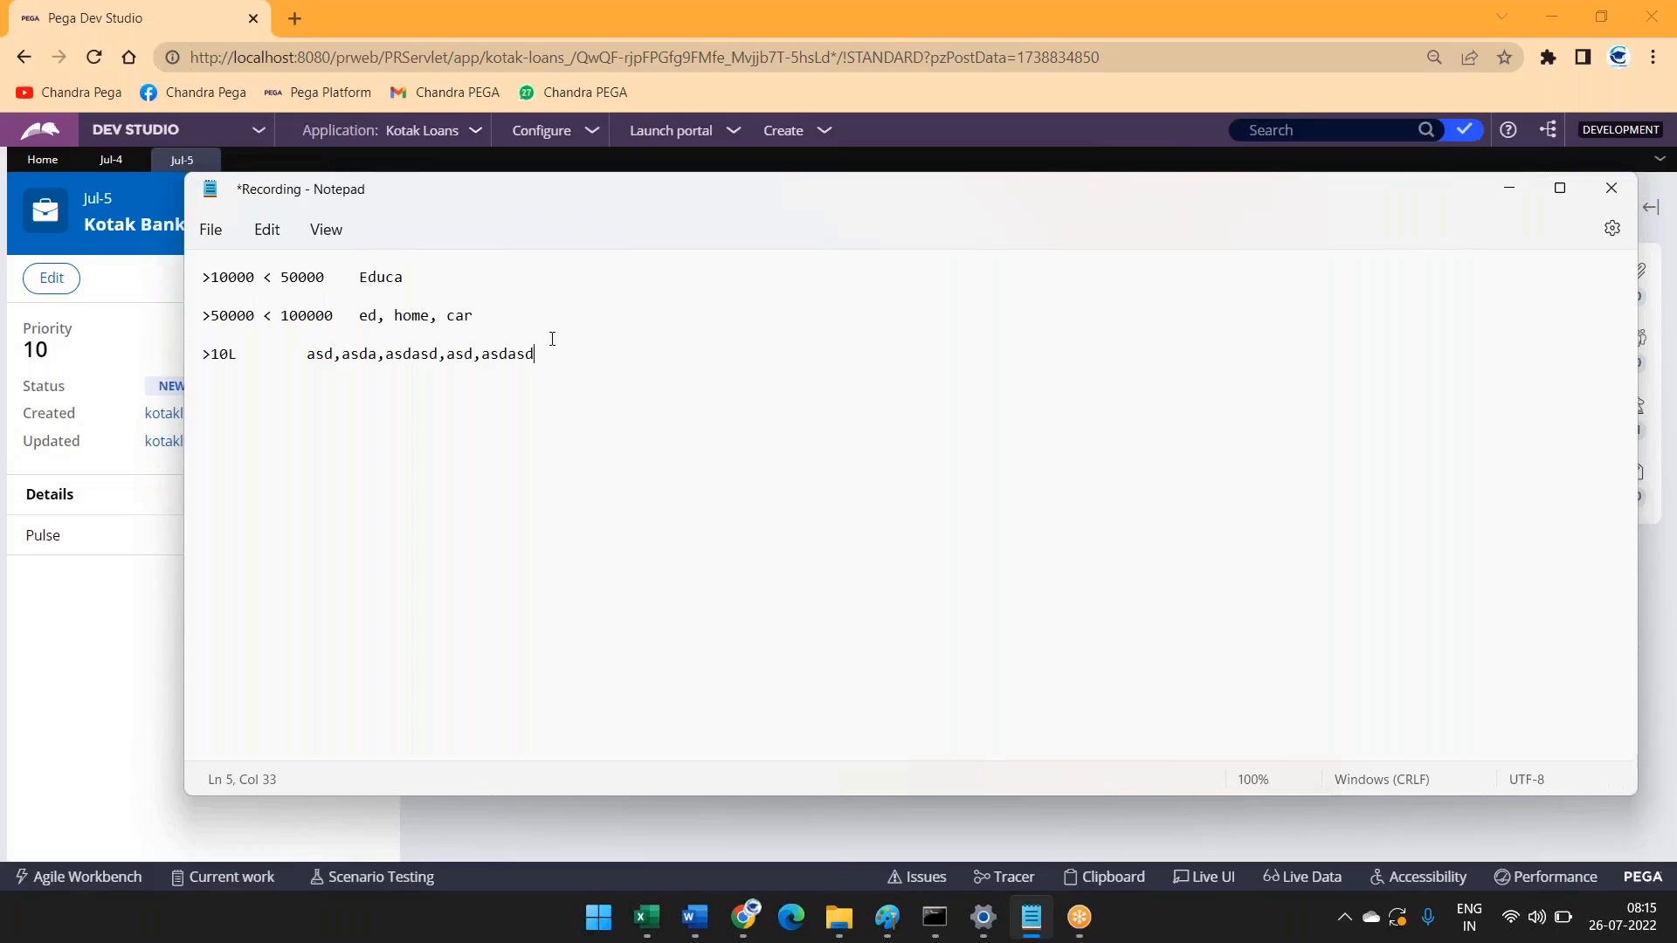
left_click_drag(552, 360, 290, 354)
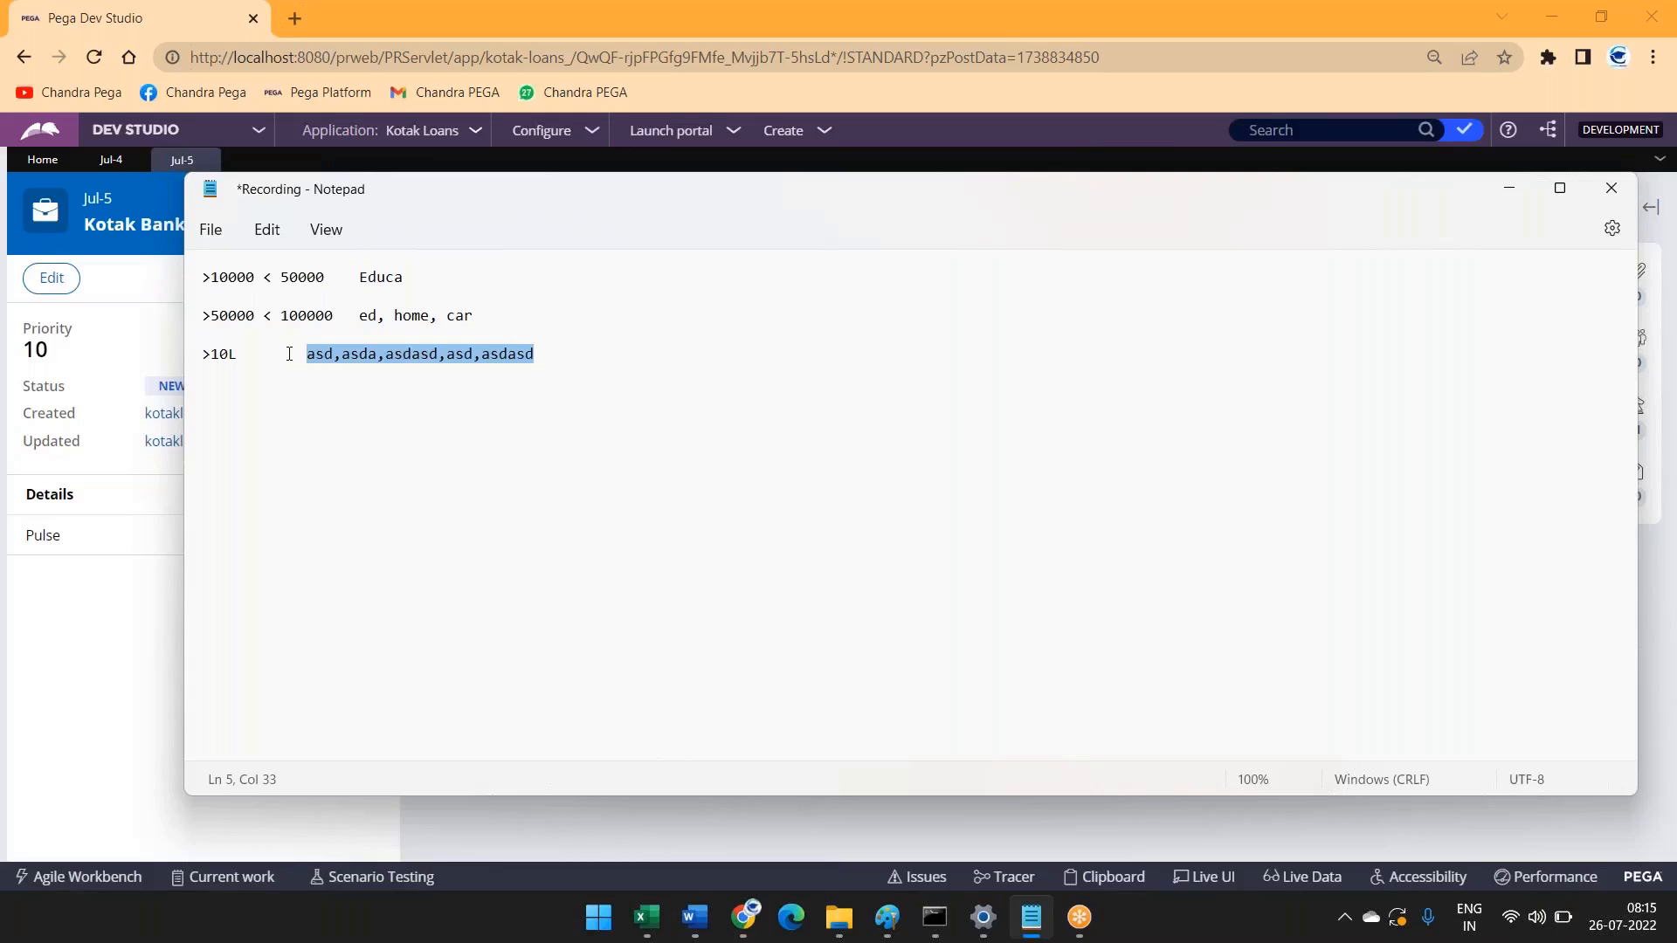
Step: Compare the loan eligibility text on case Jul-4's guarantor form with the income tiers in the Notepad note
left_click(358, 163)
left_click(113, 160)
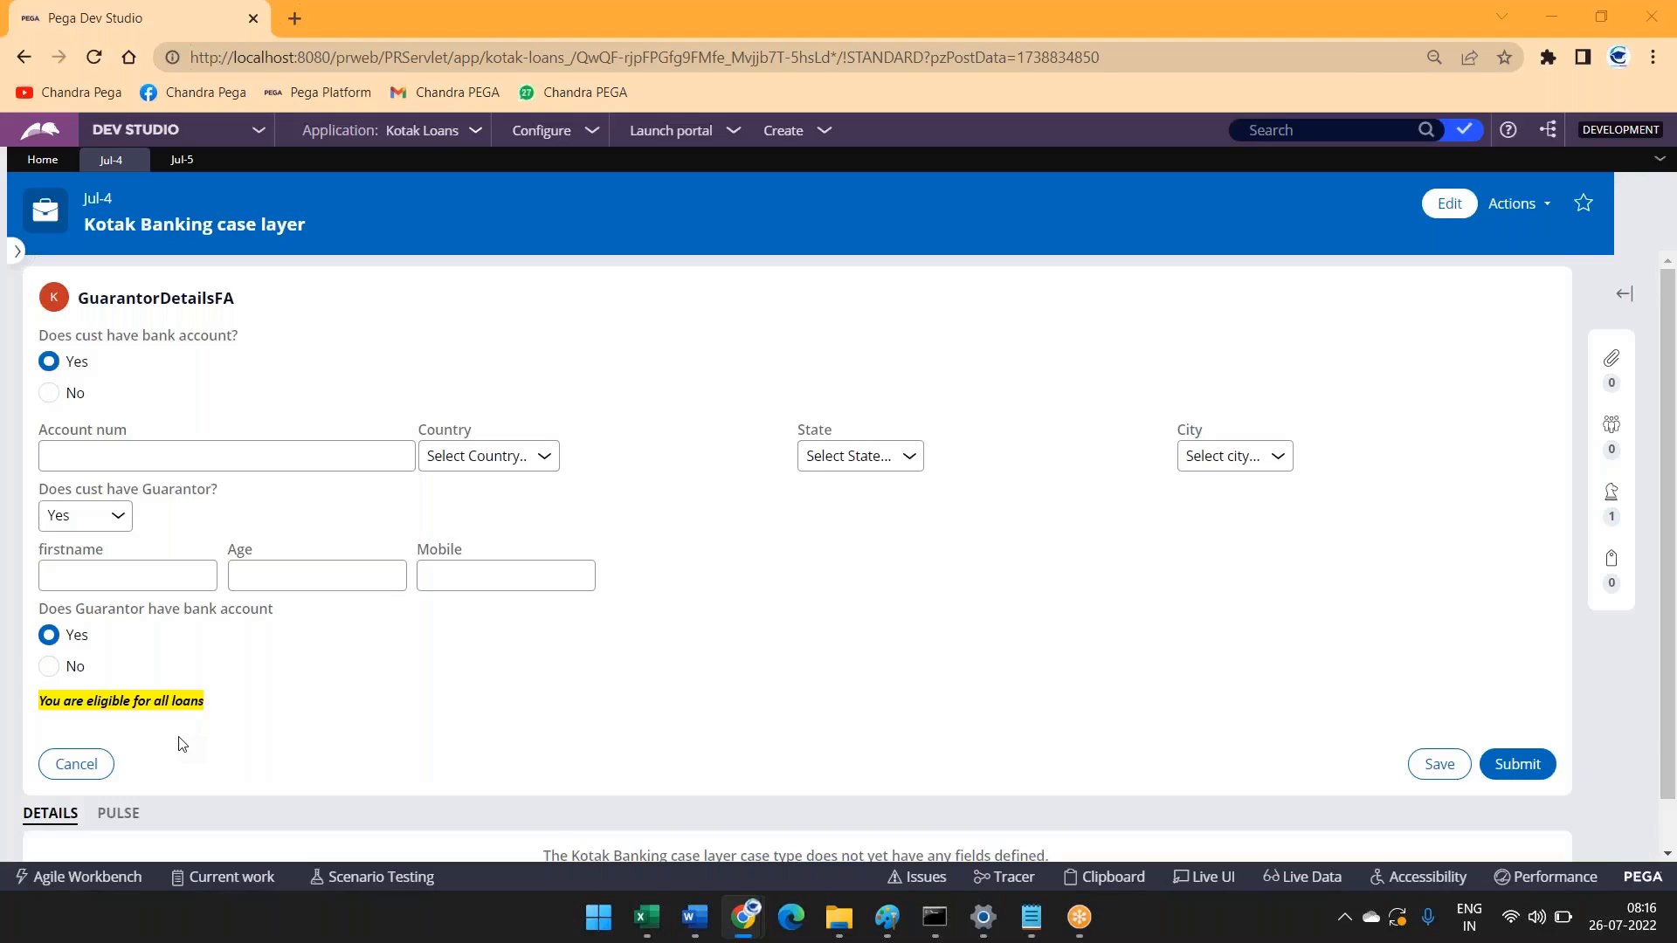
key("alt+Tab")
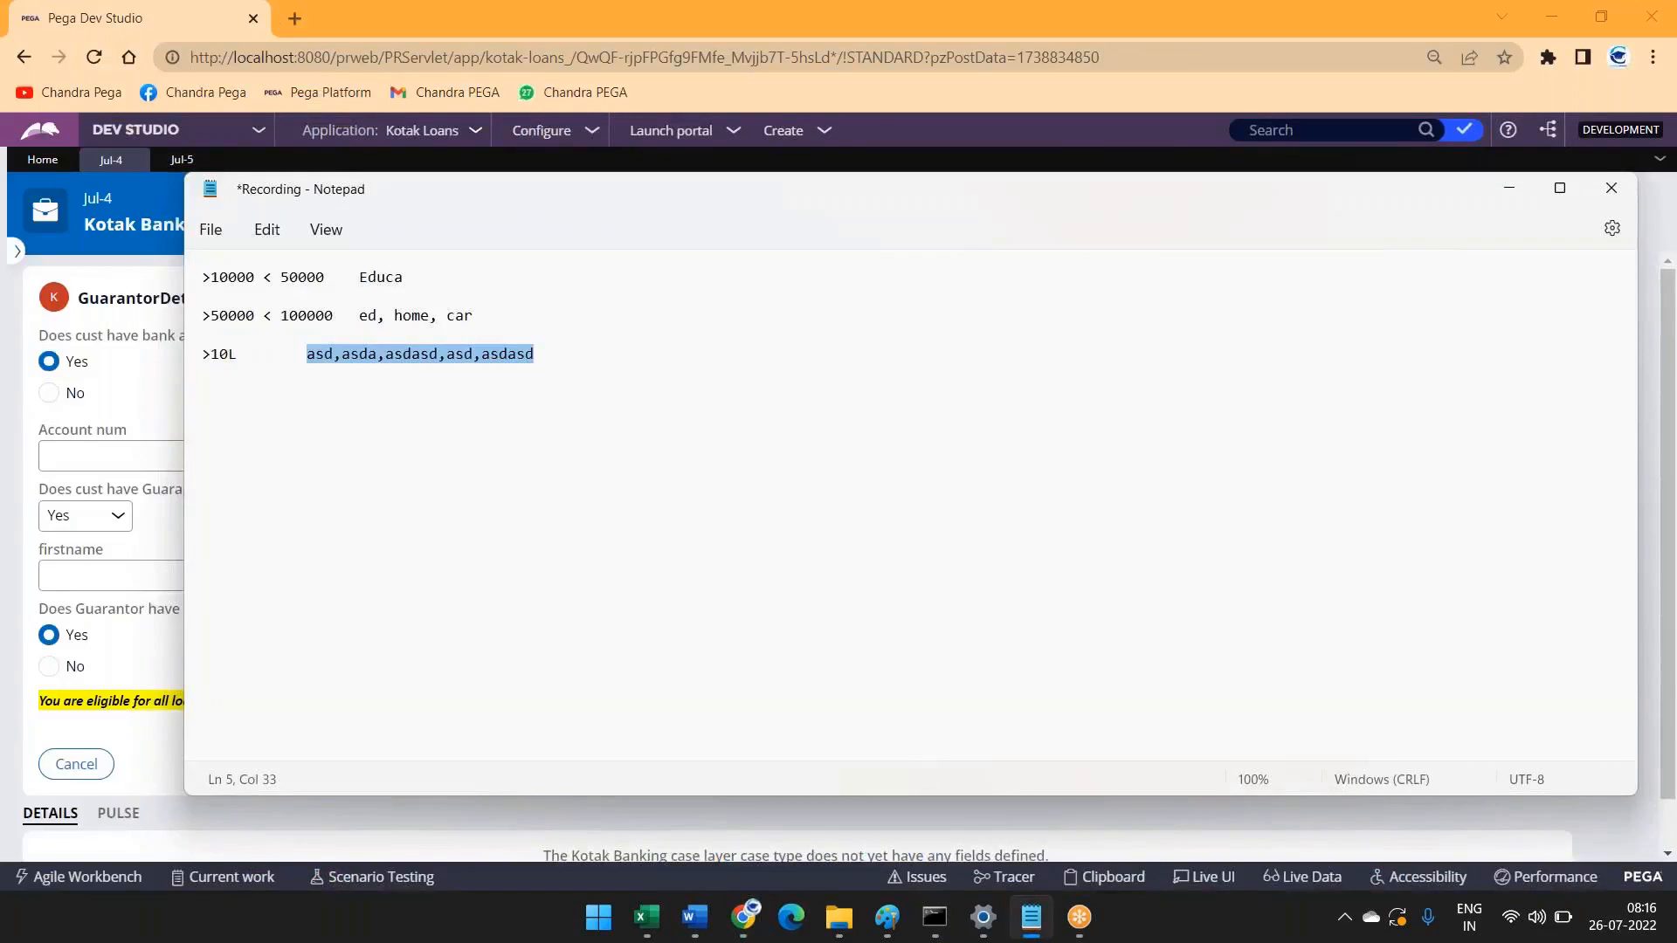
key("alt+Tab")
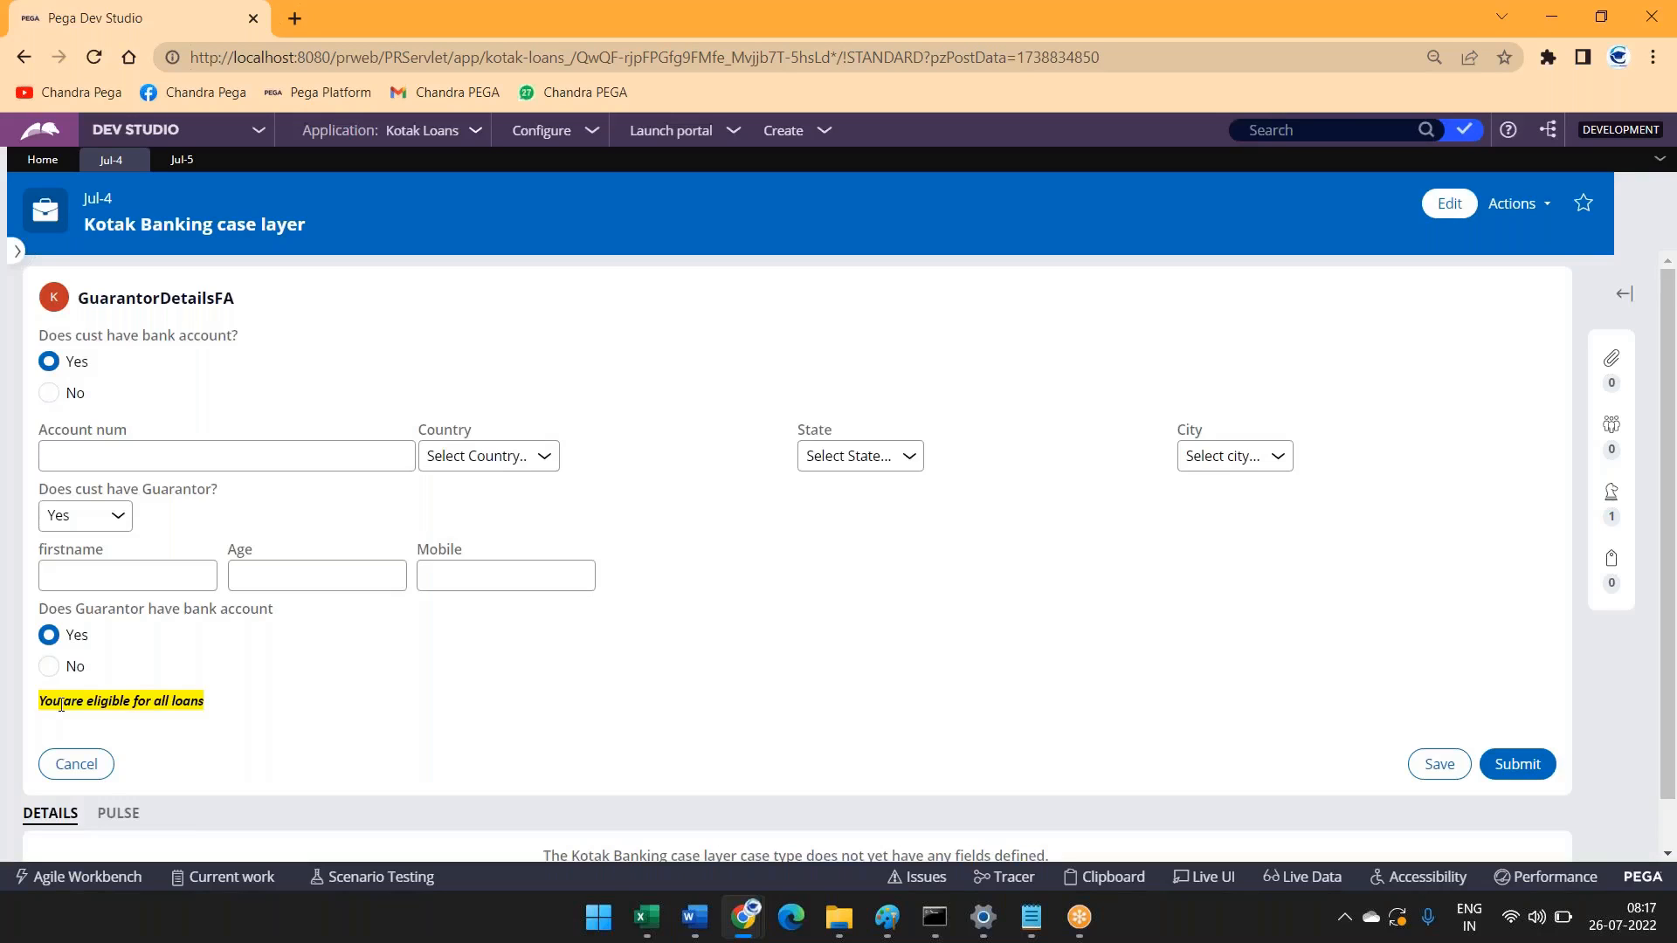
key("alt+Tab")
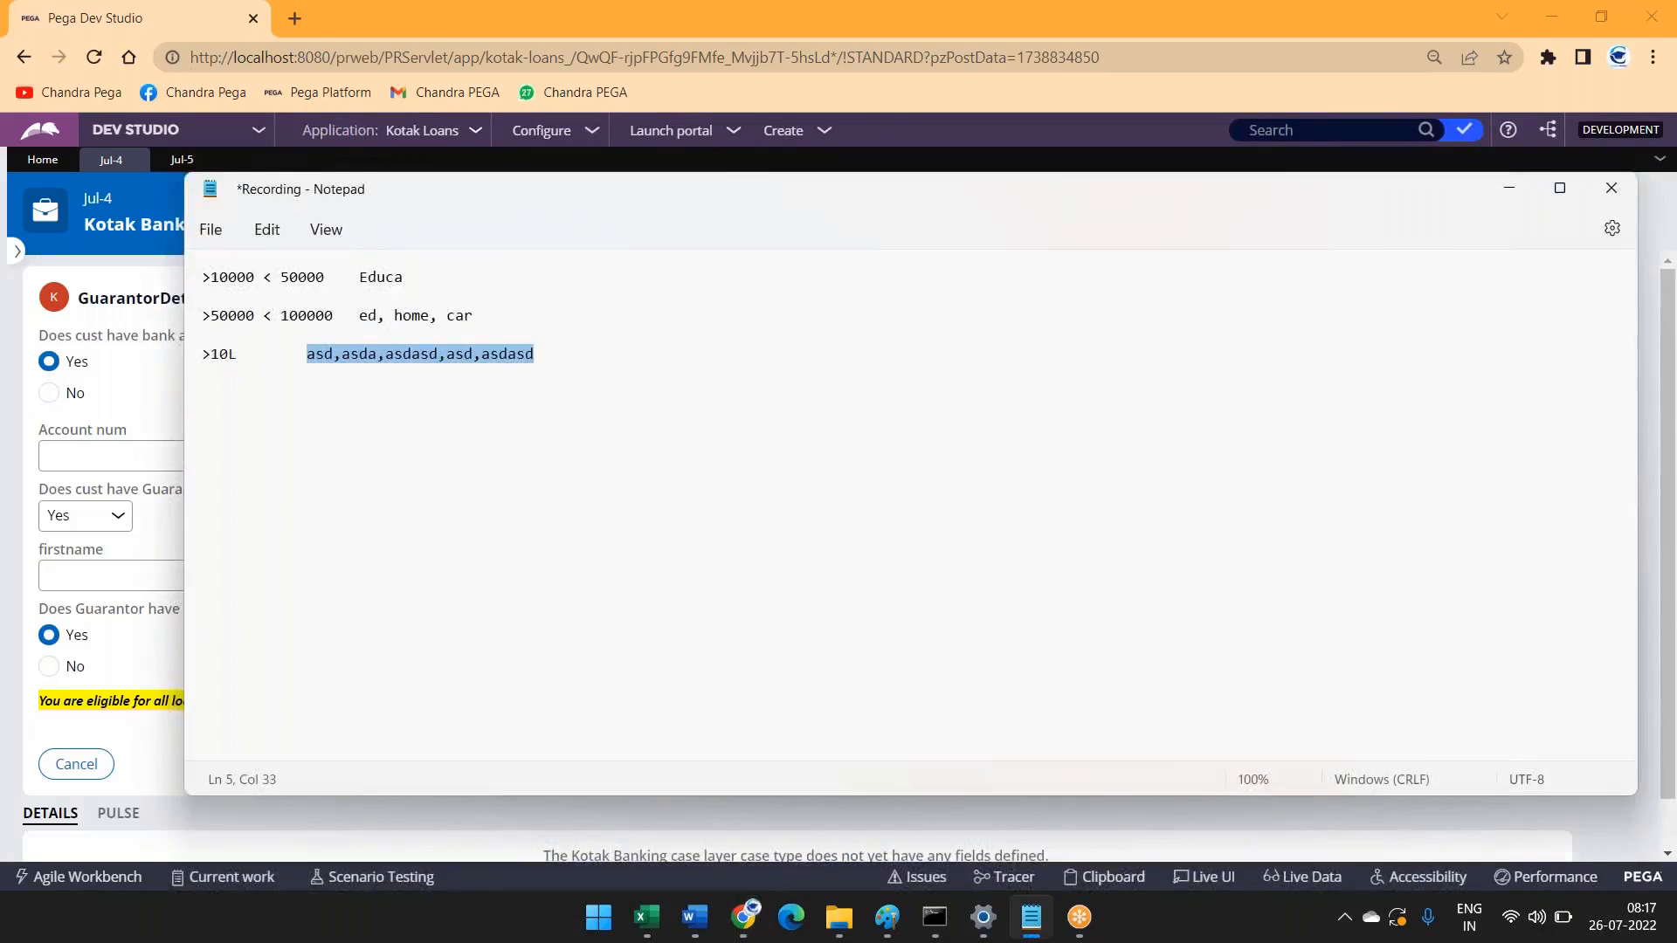
key("alt+Tab")
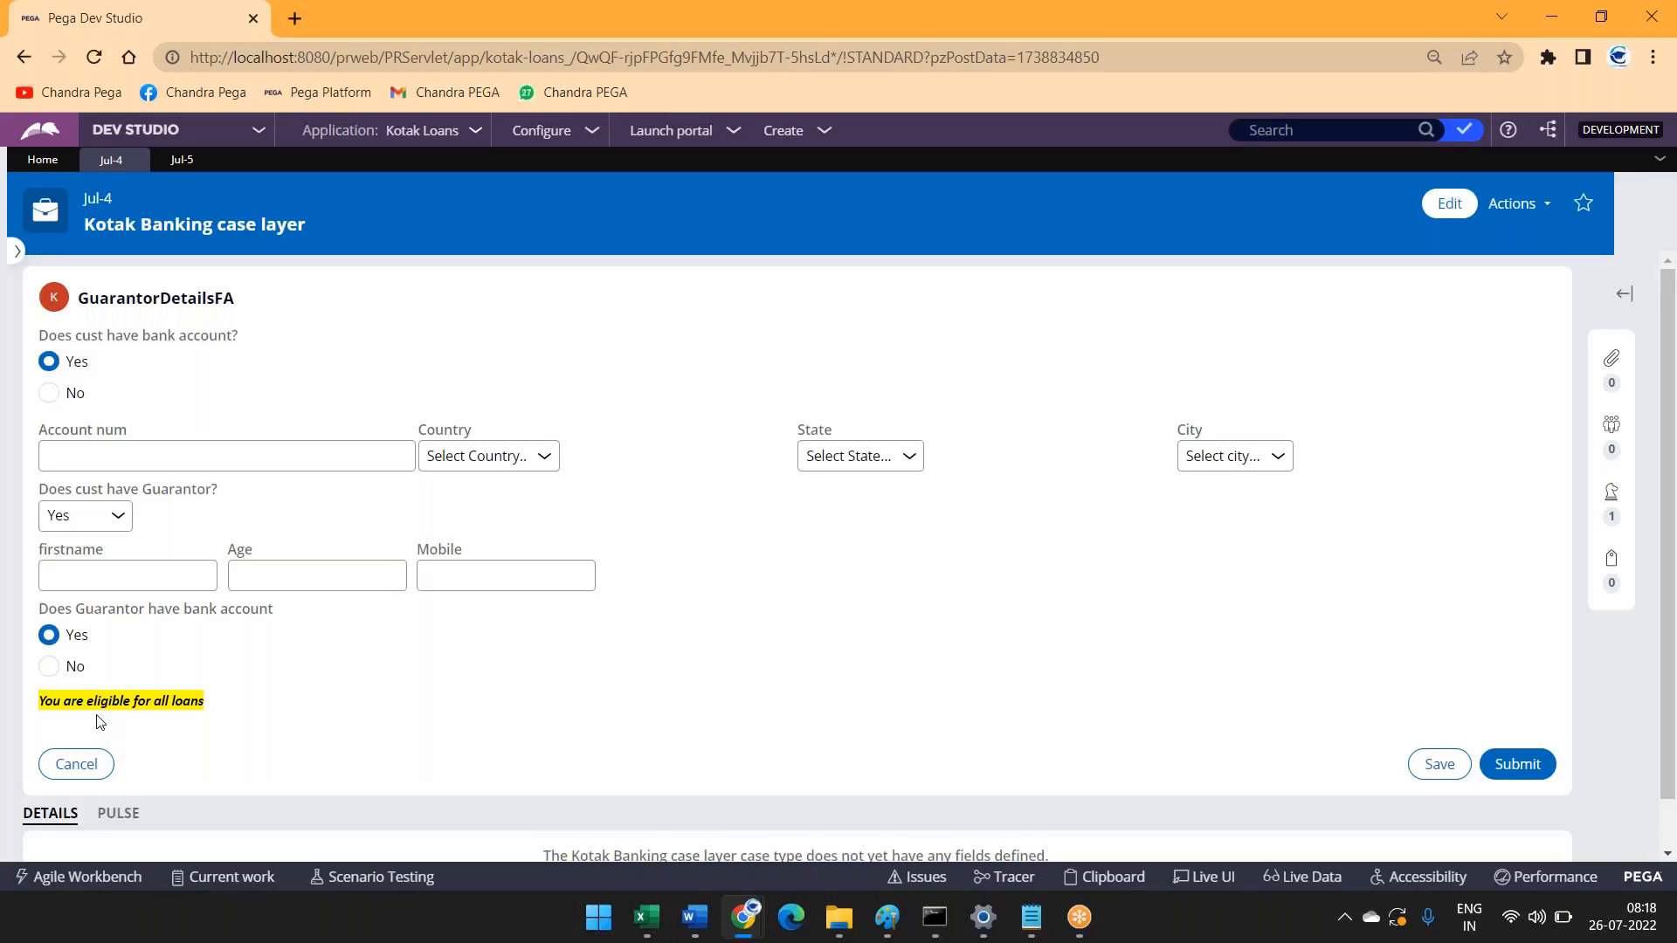
Step: Set the Country on the GuarantorDetailsFA form of case Jul-4 to India
left_click(483, 467)
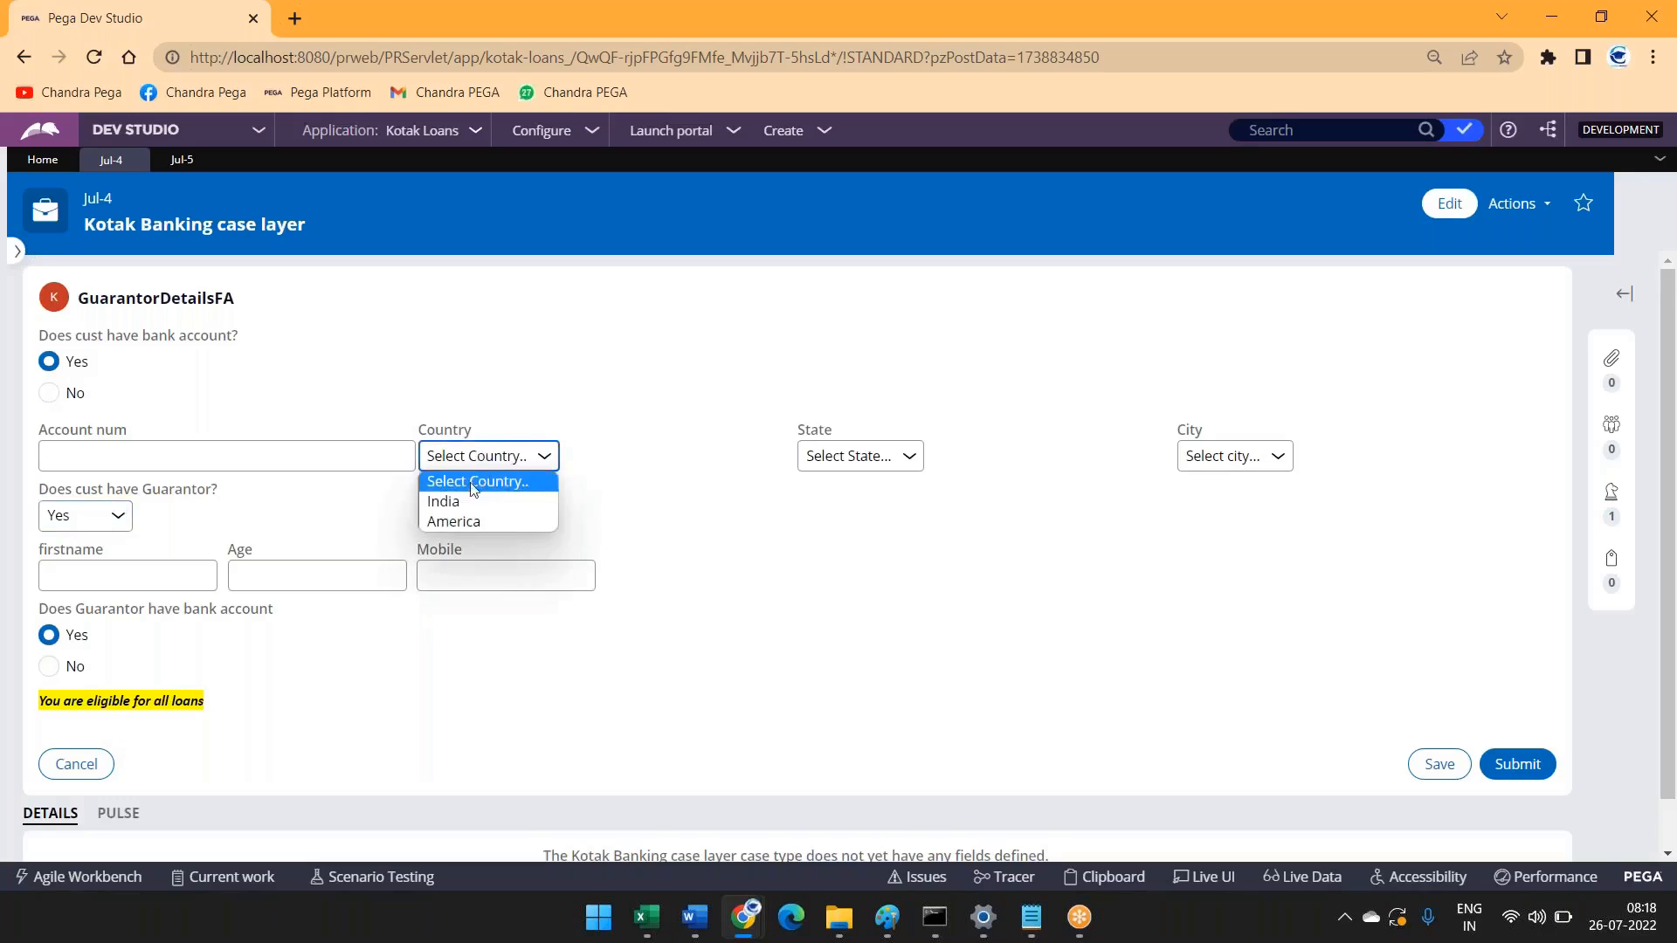
left_click(465, 502)
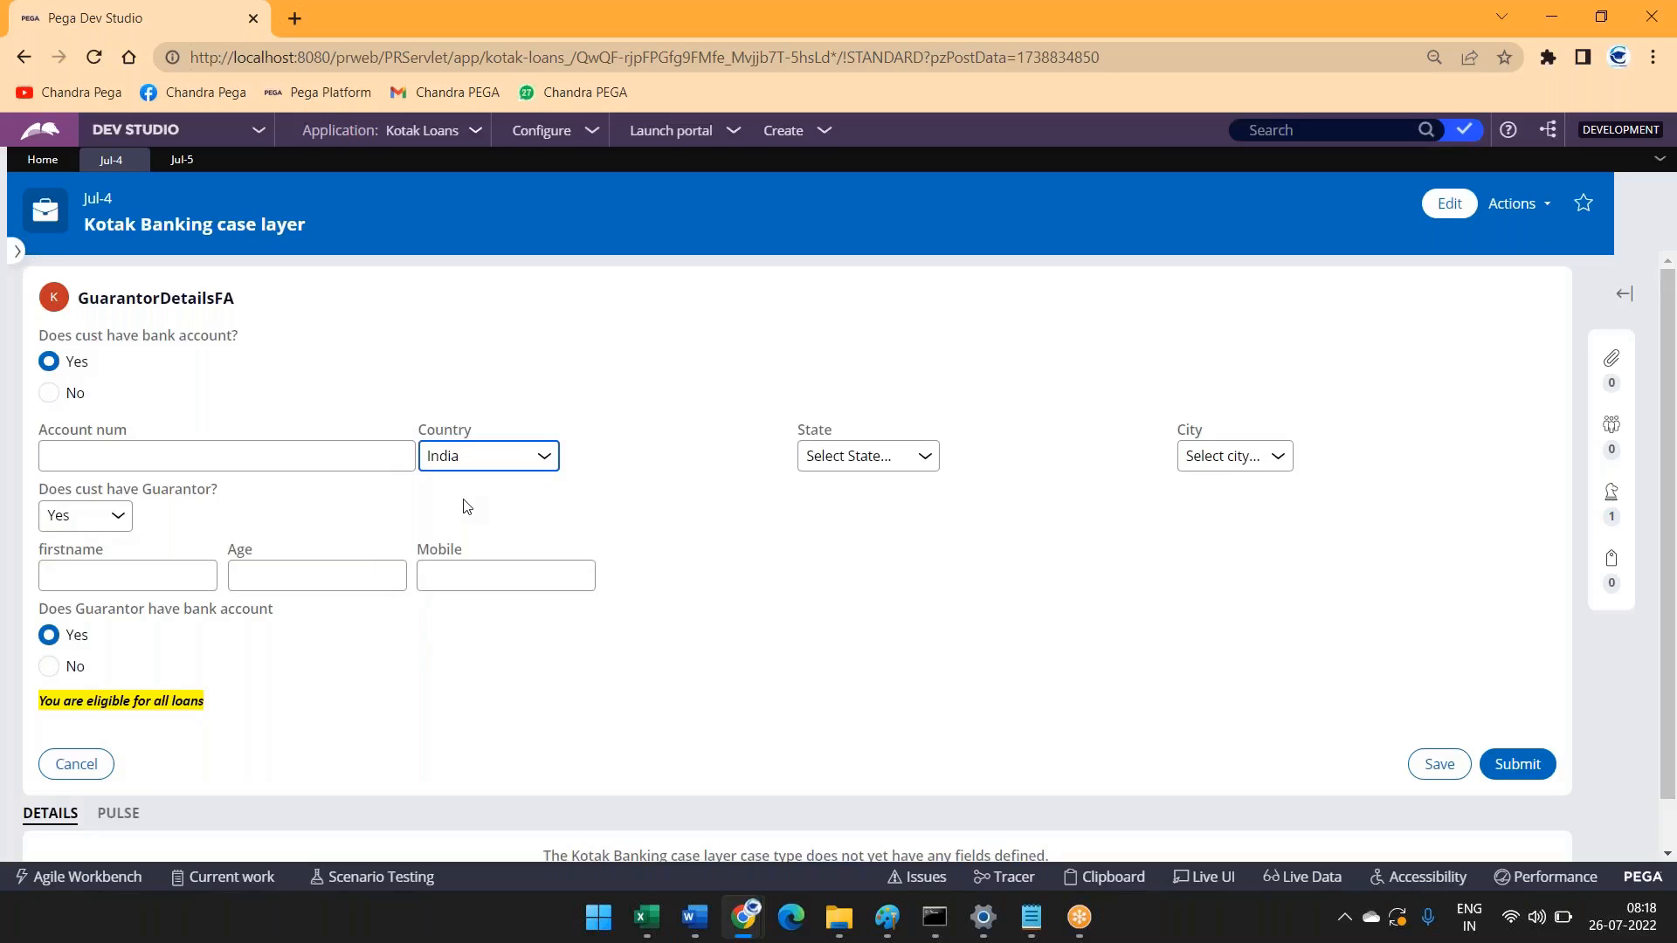
double_click(438, 434)
left_click(210, 706)
Step: Move the Notepad window aside and replace its whole text with "isCustEM --radio -- work"
left_click(1036, 924)
left_click_drag(769, 201, 1257, 336)
left_click(1096, 496)
key("ctrl+a")
key("BackSpace")
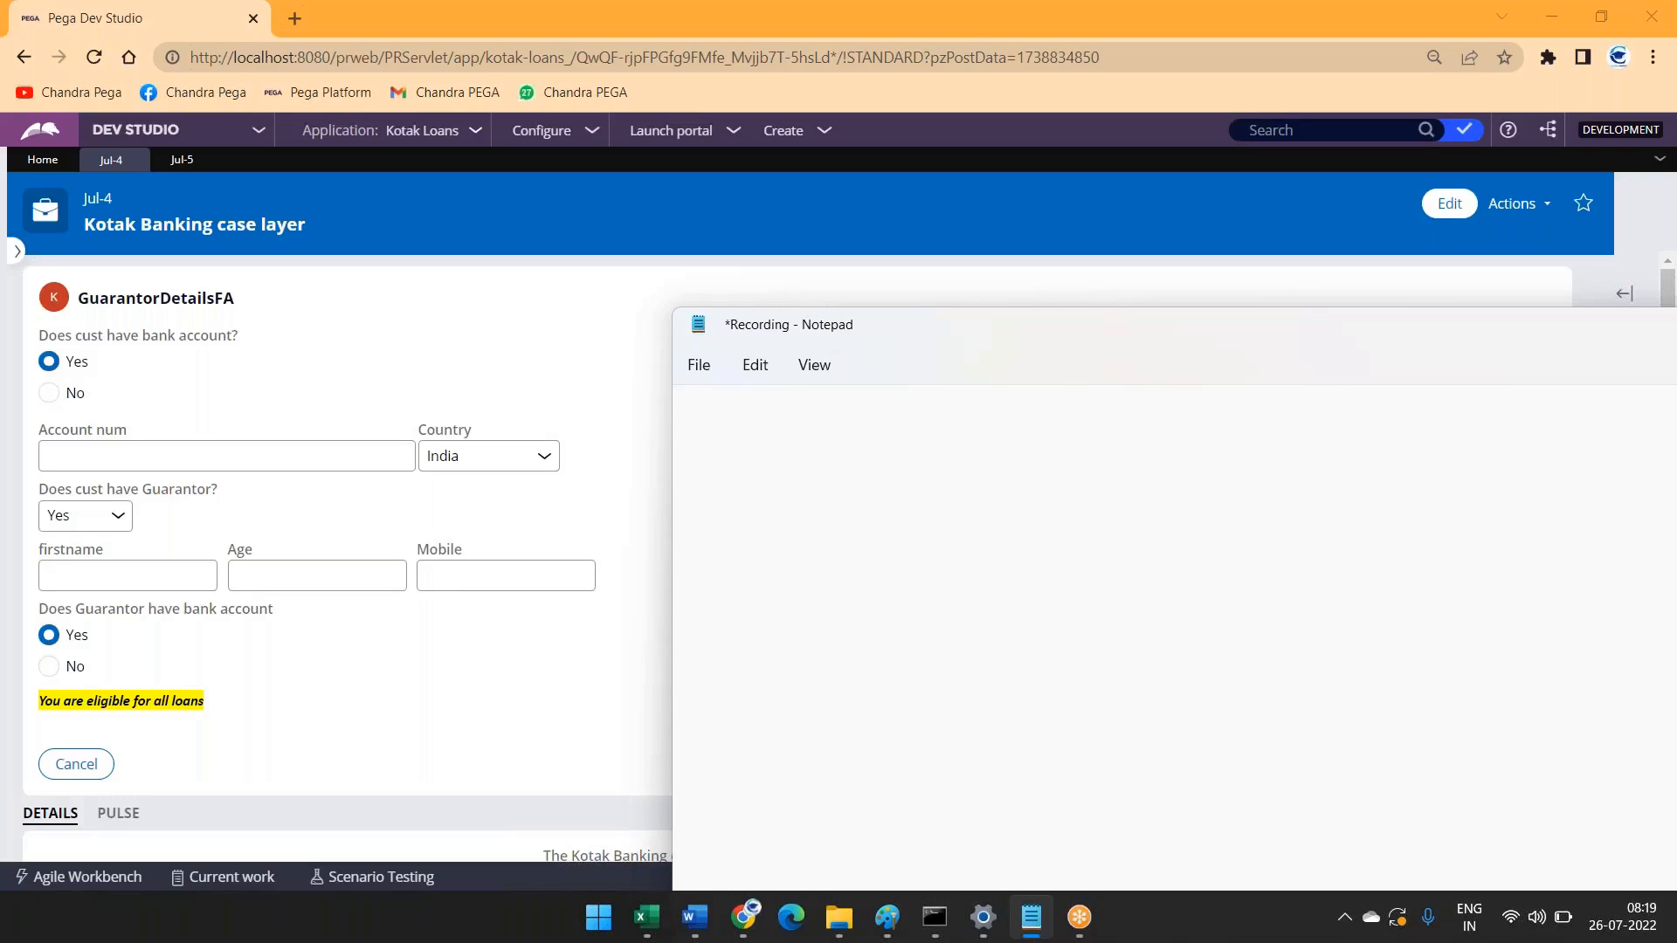
type("isCustEM  --radio -- work")
key("Return")
Step: Create another Kotak Banking case and add the line "Income-- Data class" to the Notepad note
left_click(783, 130)
left_click(983, 156)
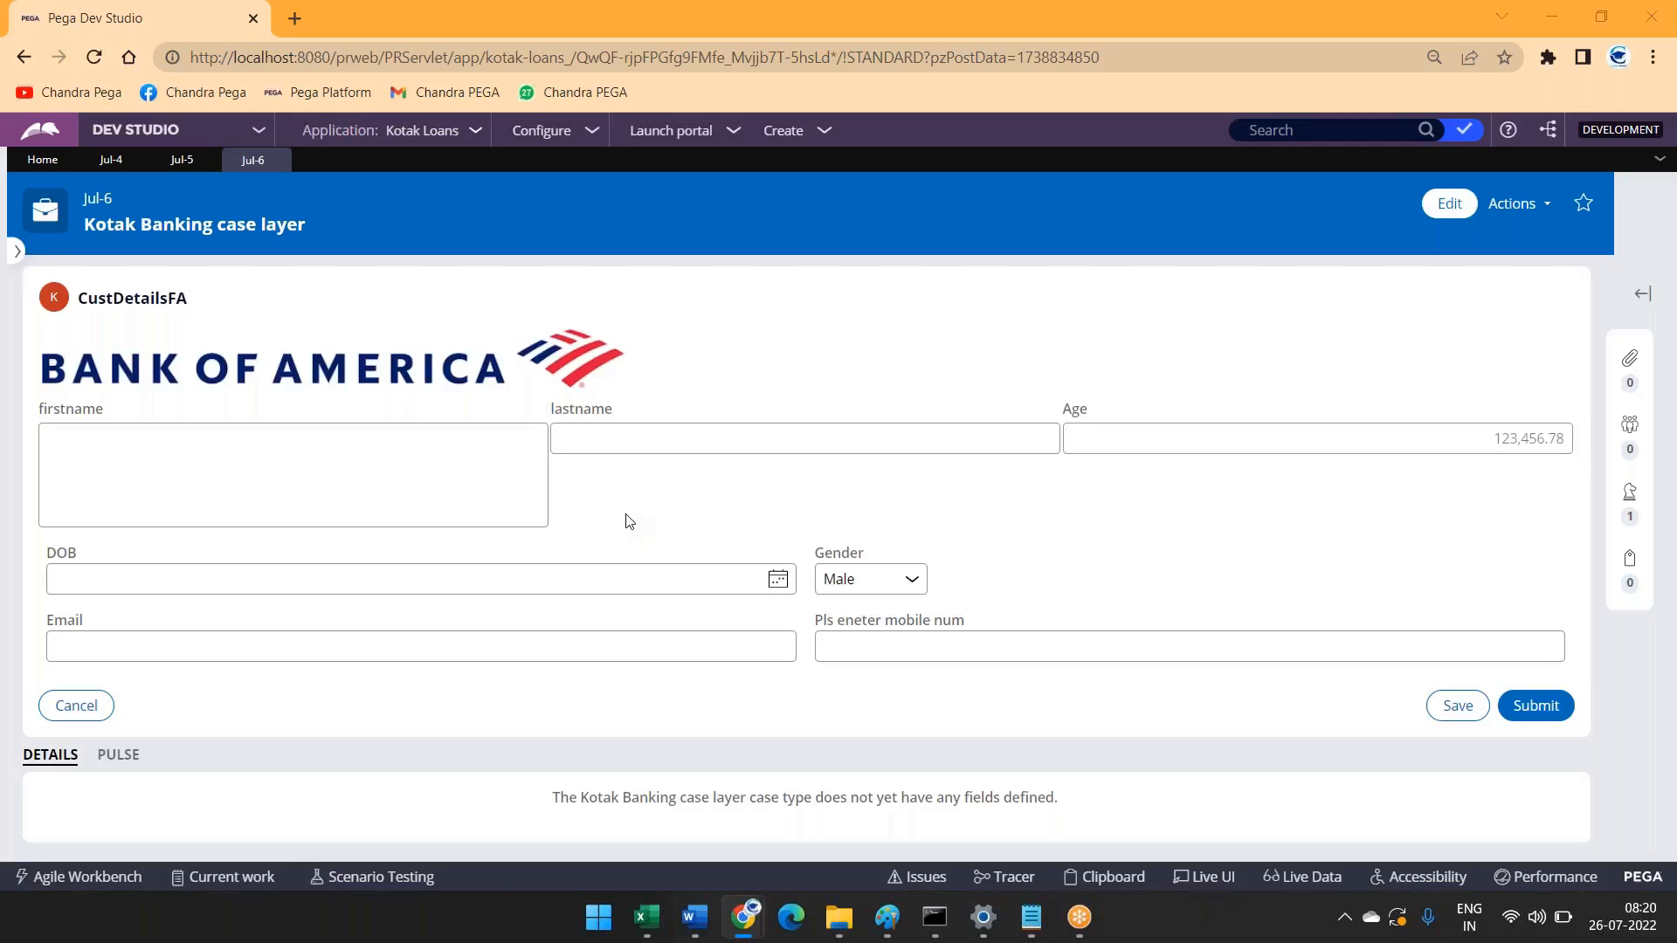
key("alt+Tab")
type("Income")
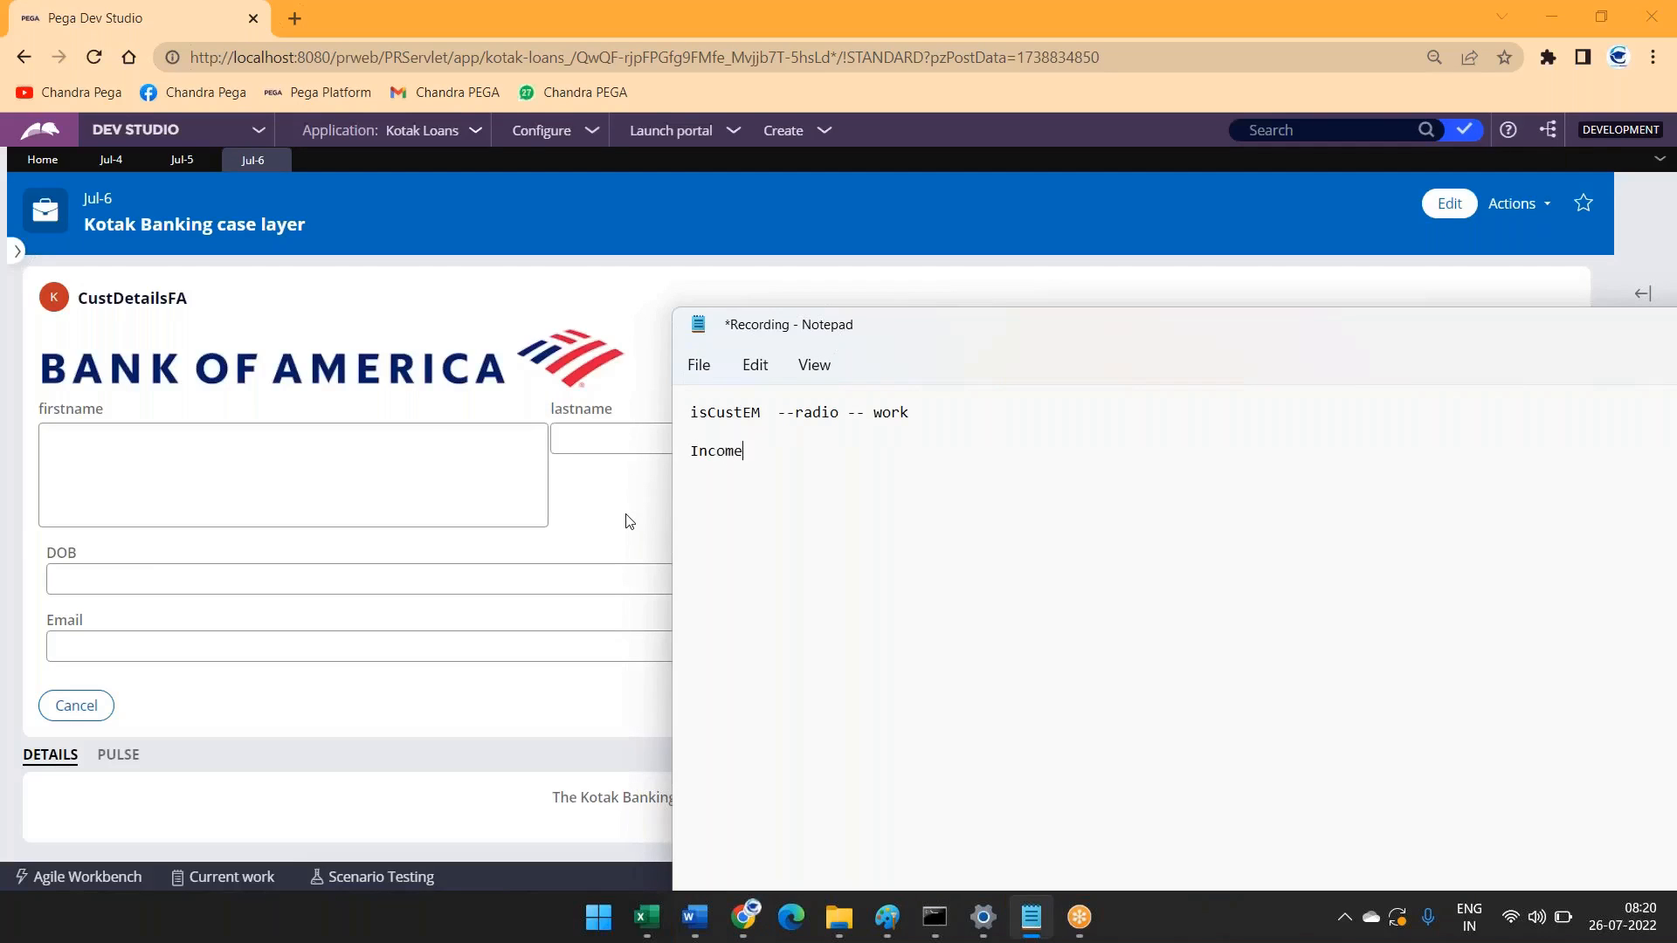
type("-- Data class")
key("shift+Left")
key("shift+Left")
key("shift+Left")
key("shift+Left")
key("shift+Left")
key("shift+Left")
key("shift+Left")
key("shift+Left")
Step: Look over the open forms of cases Jul-5 and Jul-4, and add the note lines "SelectedLoan" and "EligbileLoanPL"
left_click(187, 159)
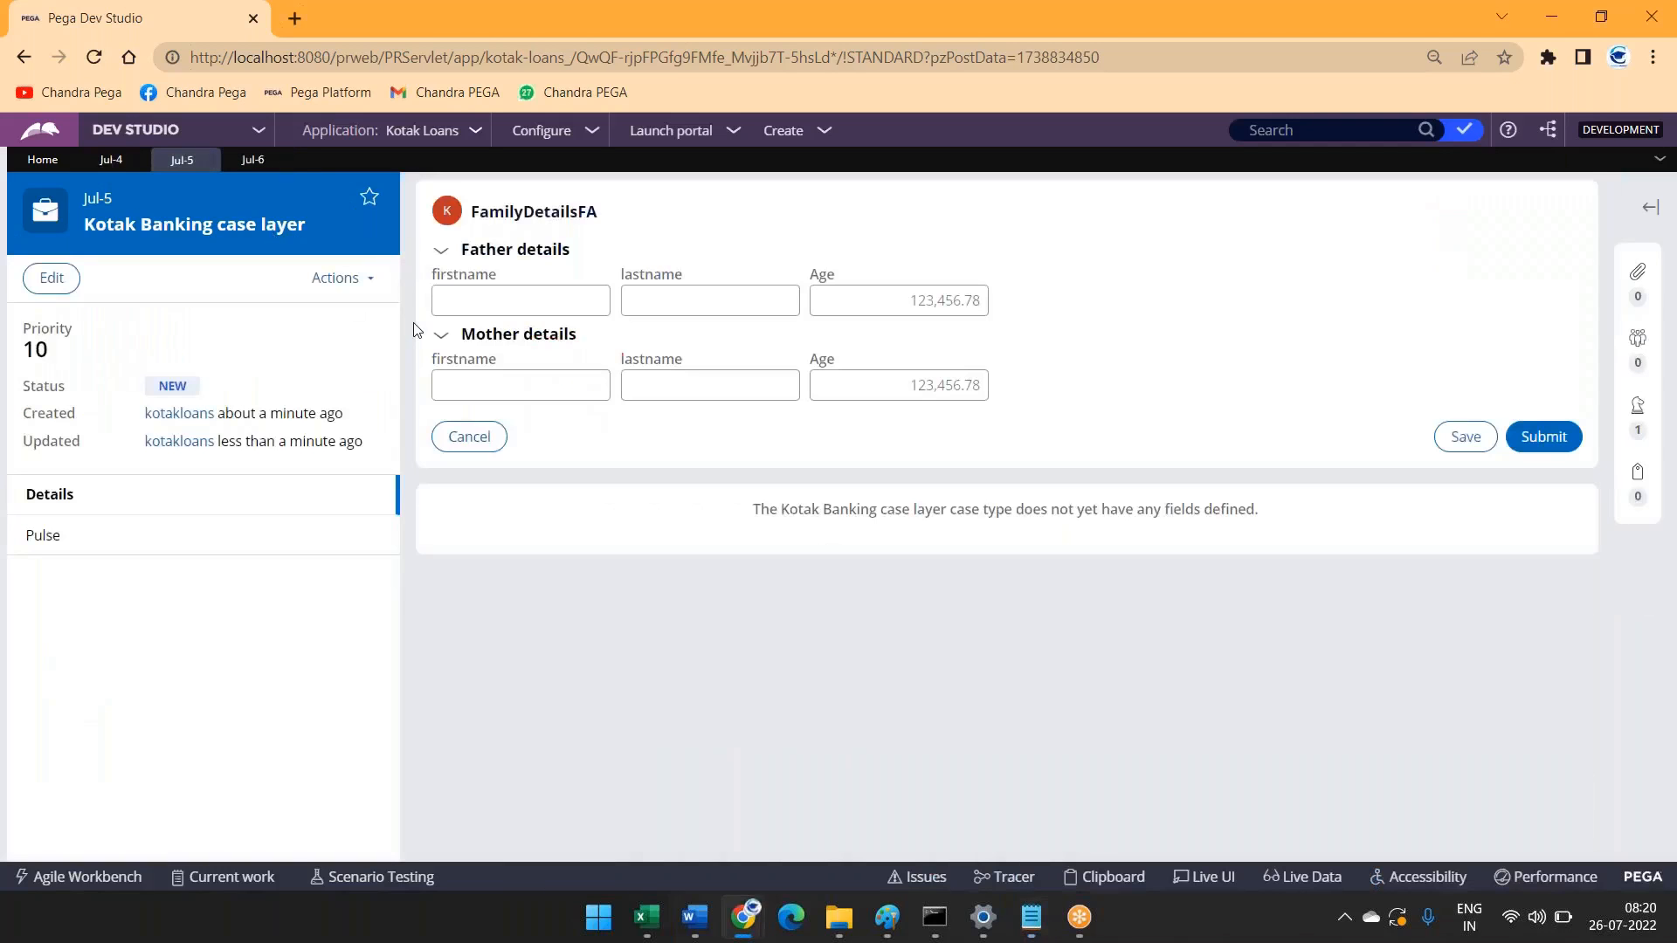
left_click(108, 162)
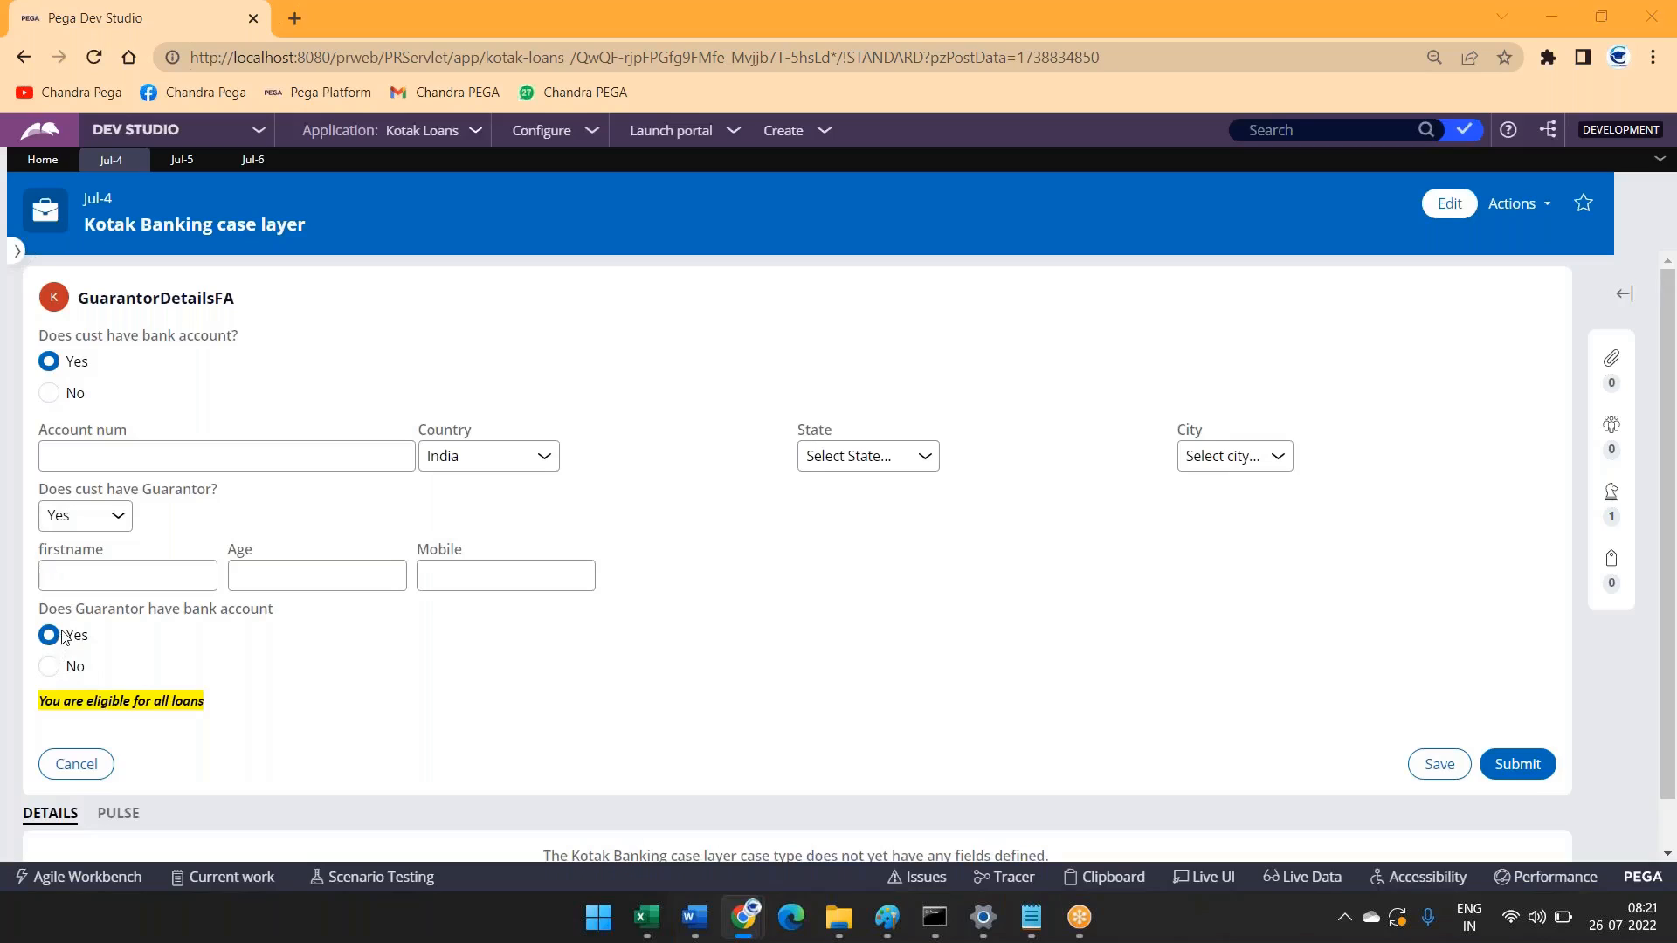
key("alt+Tab")
left_click(940, 453)
key("Return")
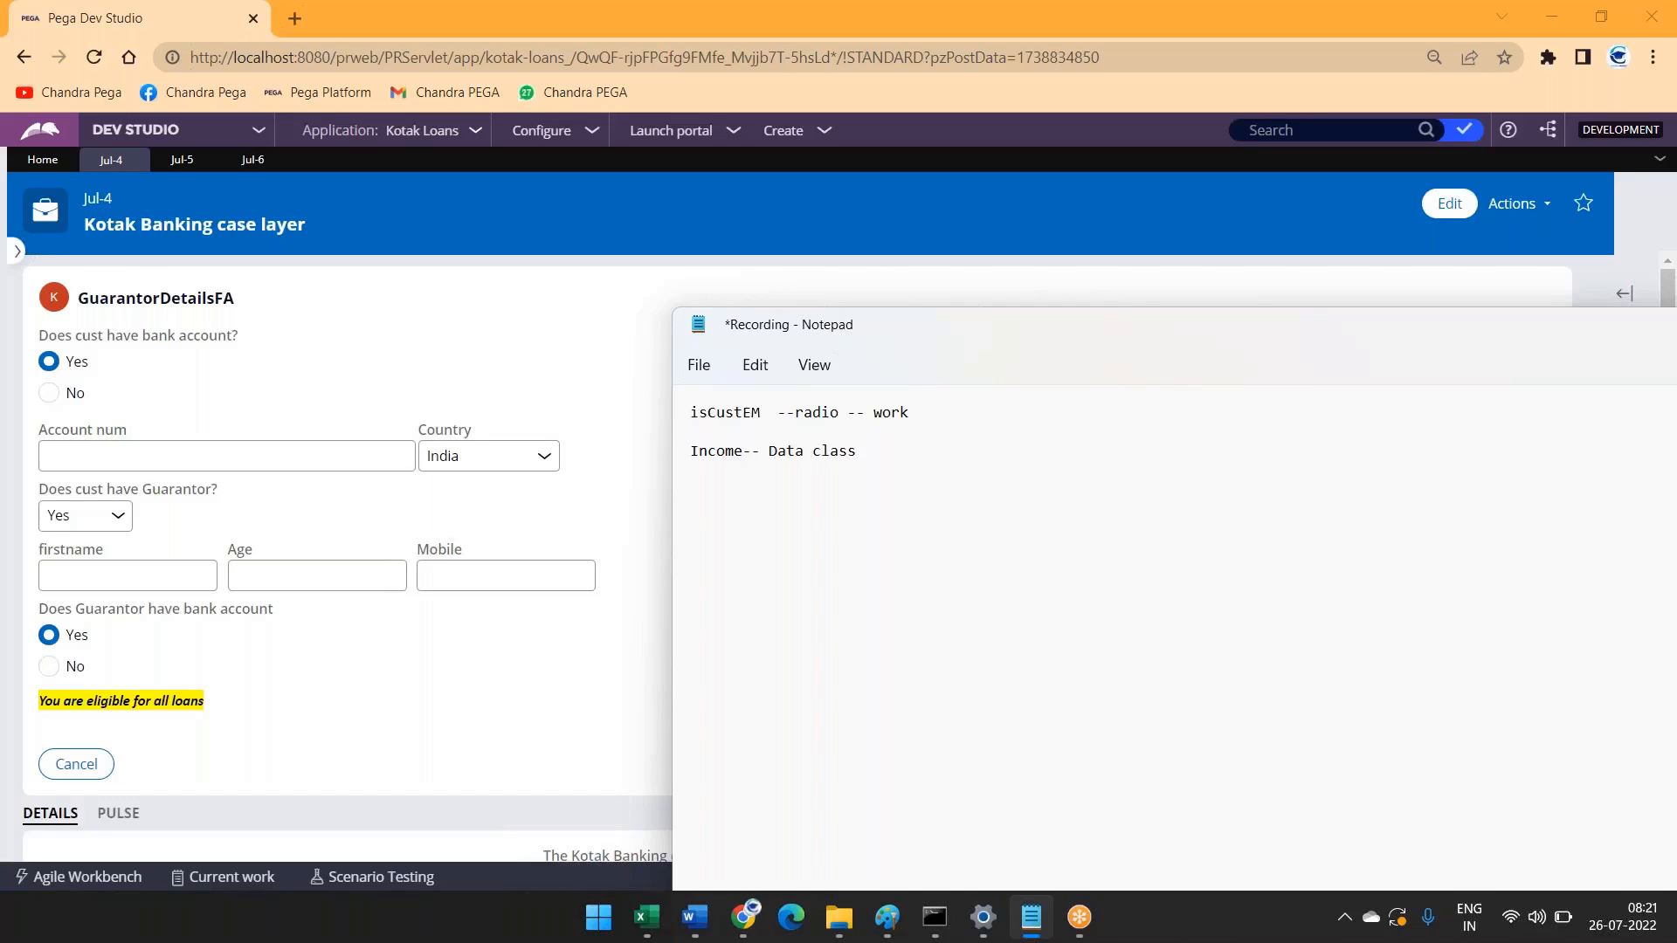
type("SelectedLoan")
key("Return")
type("EligbileLoanPL")
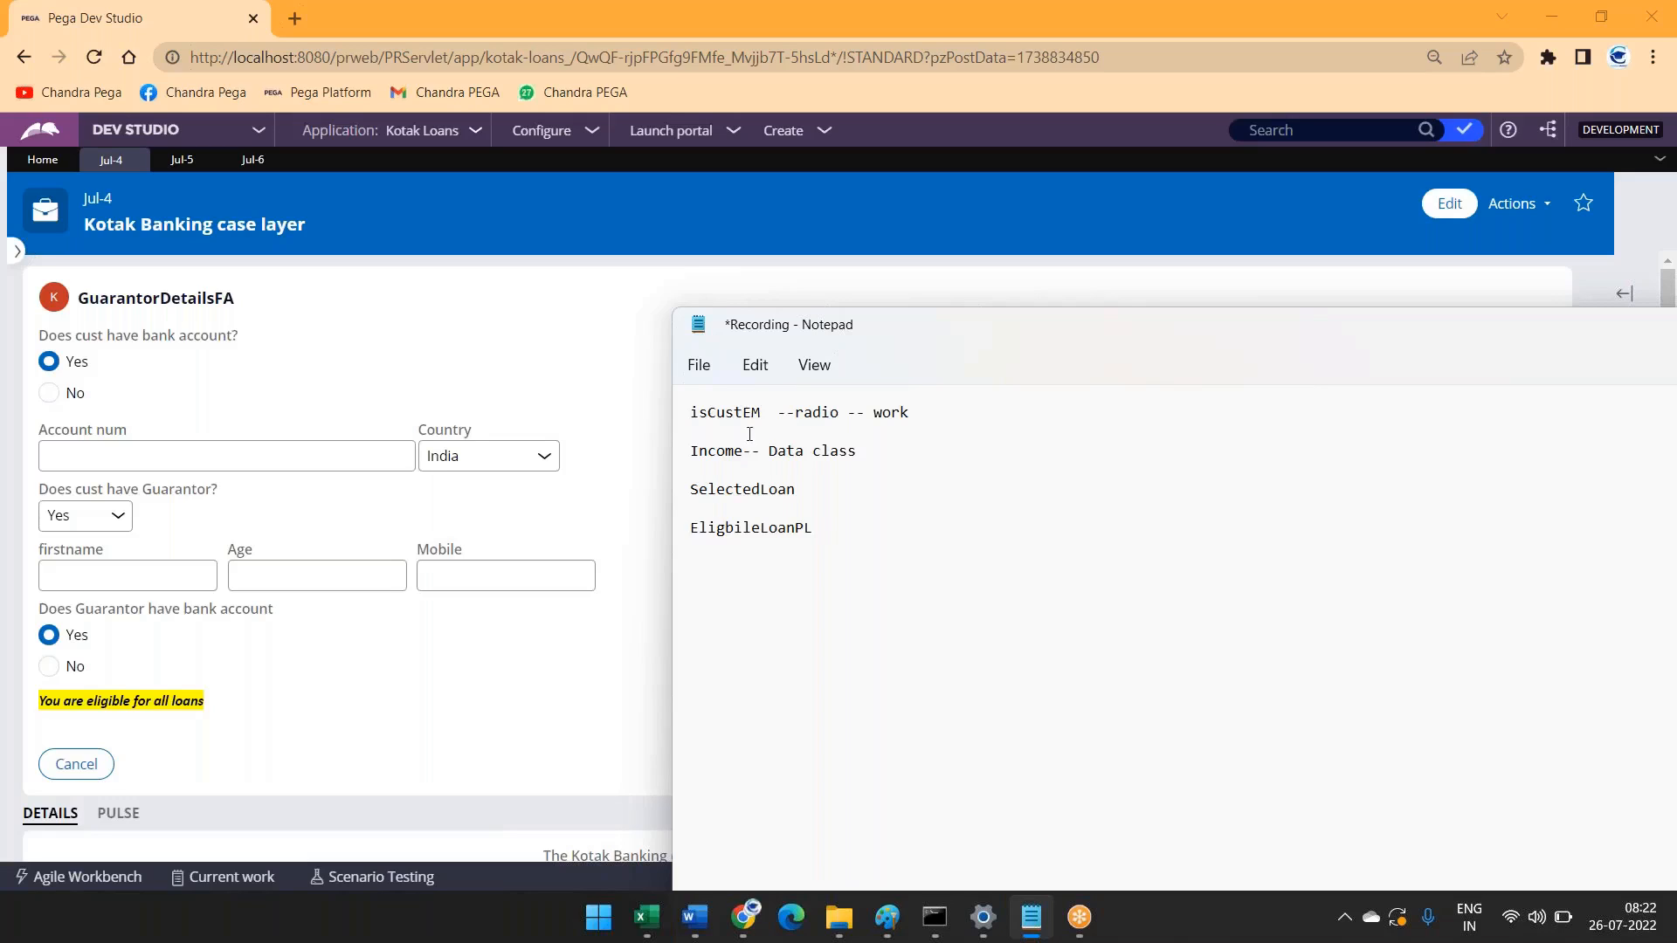
Step: Extend the EligbileLoanPL line of the note with the index "(1)" and the example value "--> car laon"
double_click(735, 529)
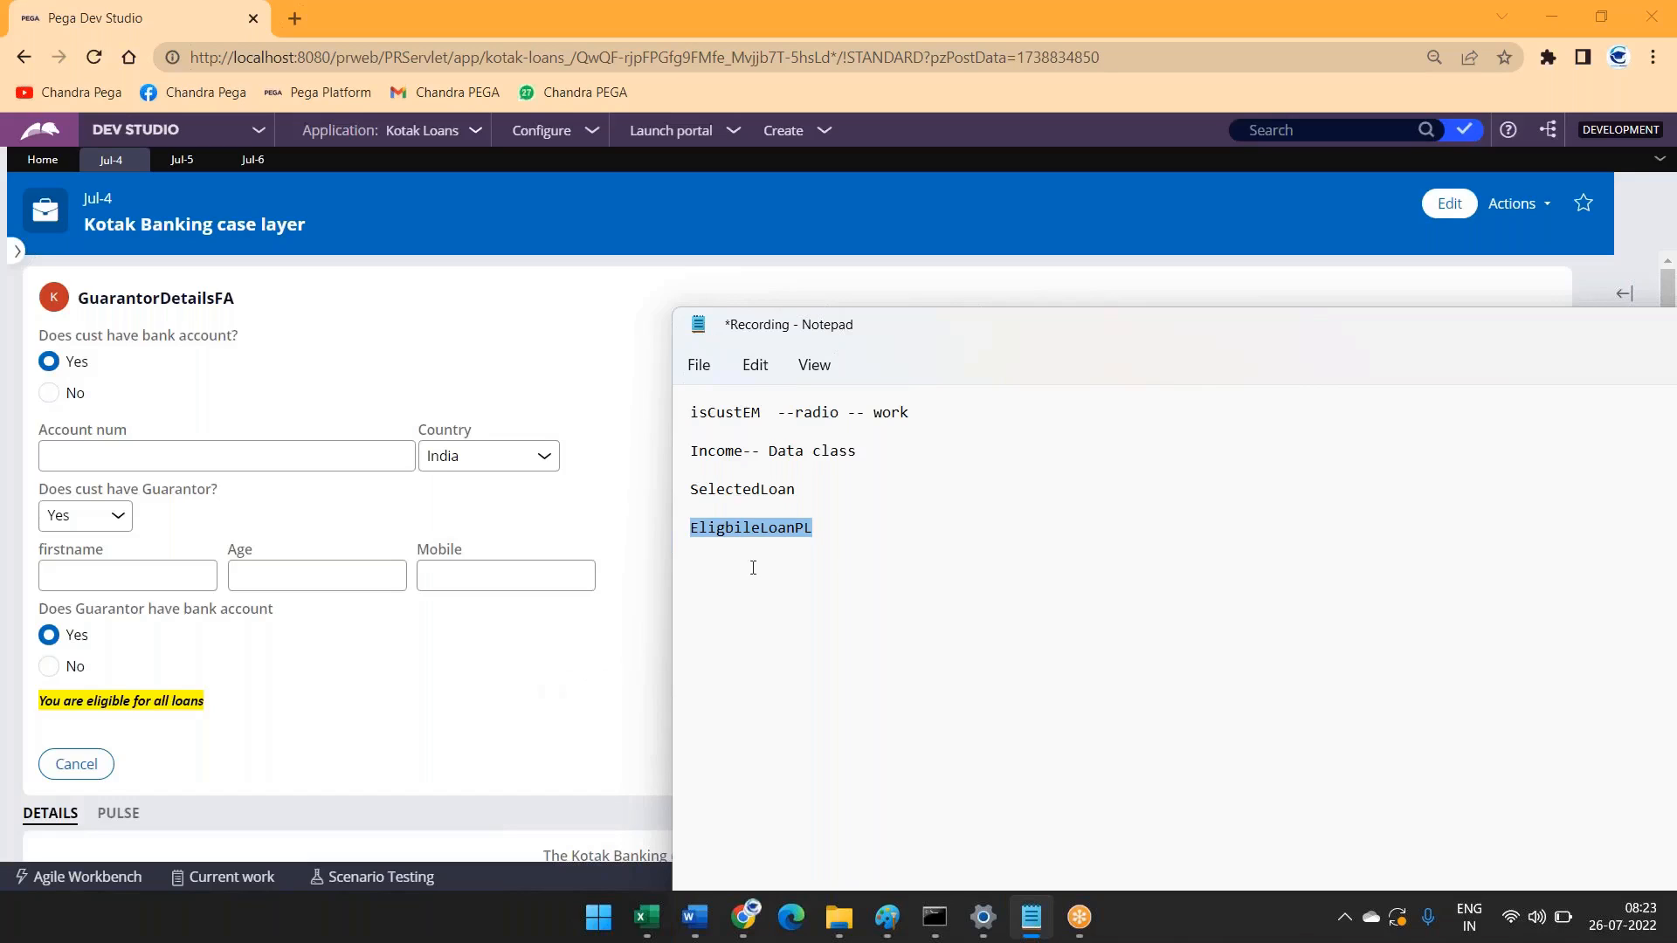
left_click(872, 523)
type("-->")
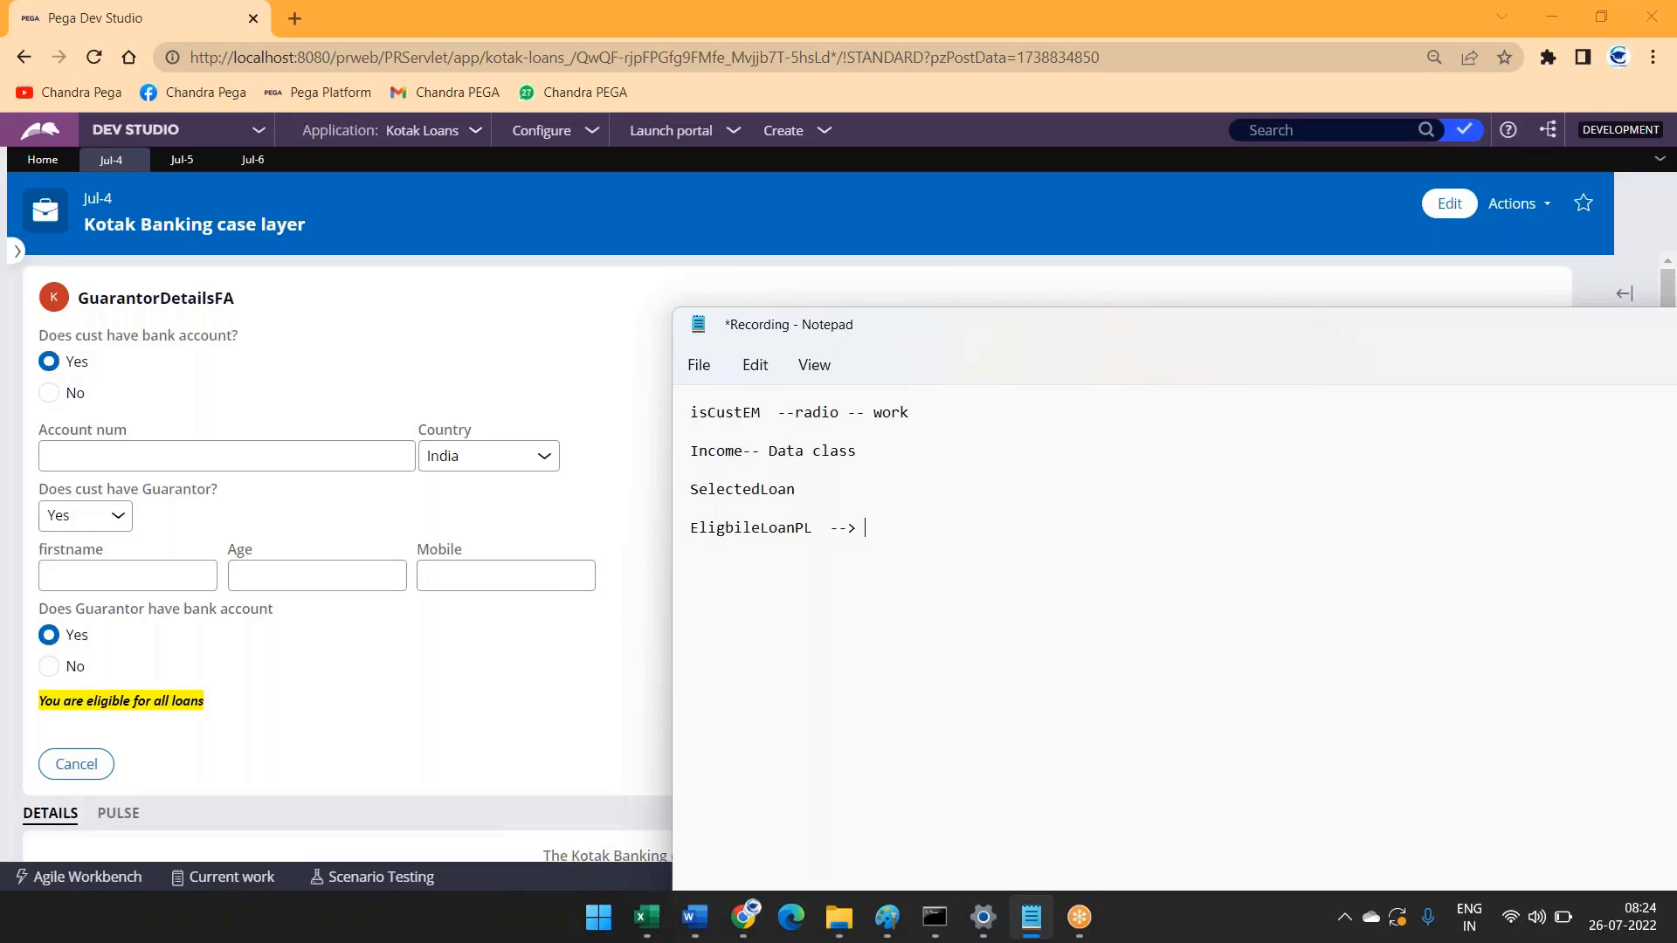
left_click(825, 528)
type("(1)")
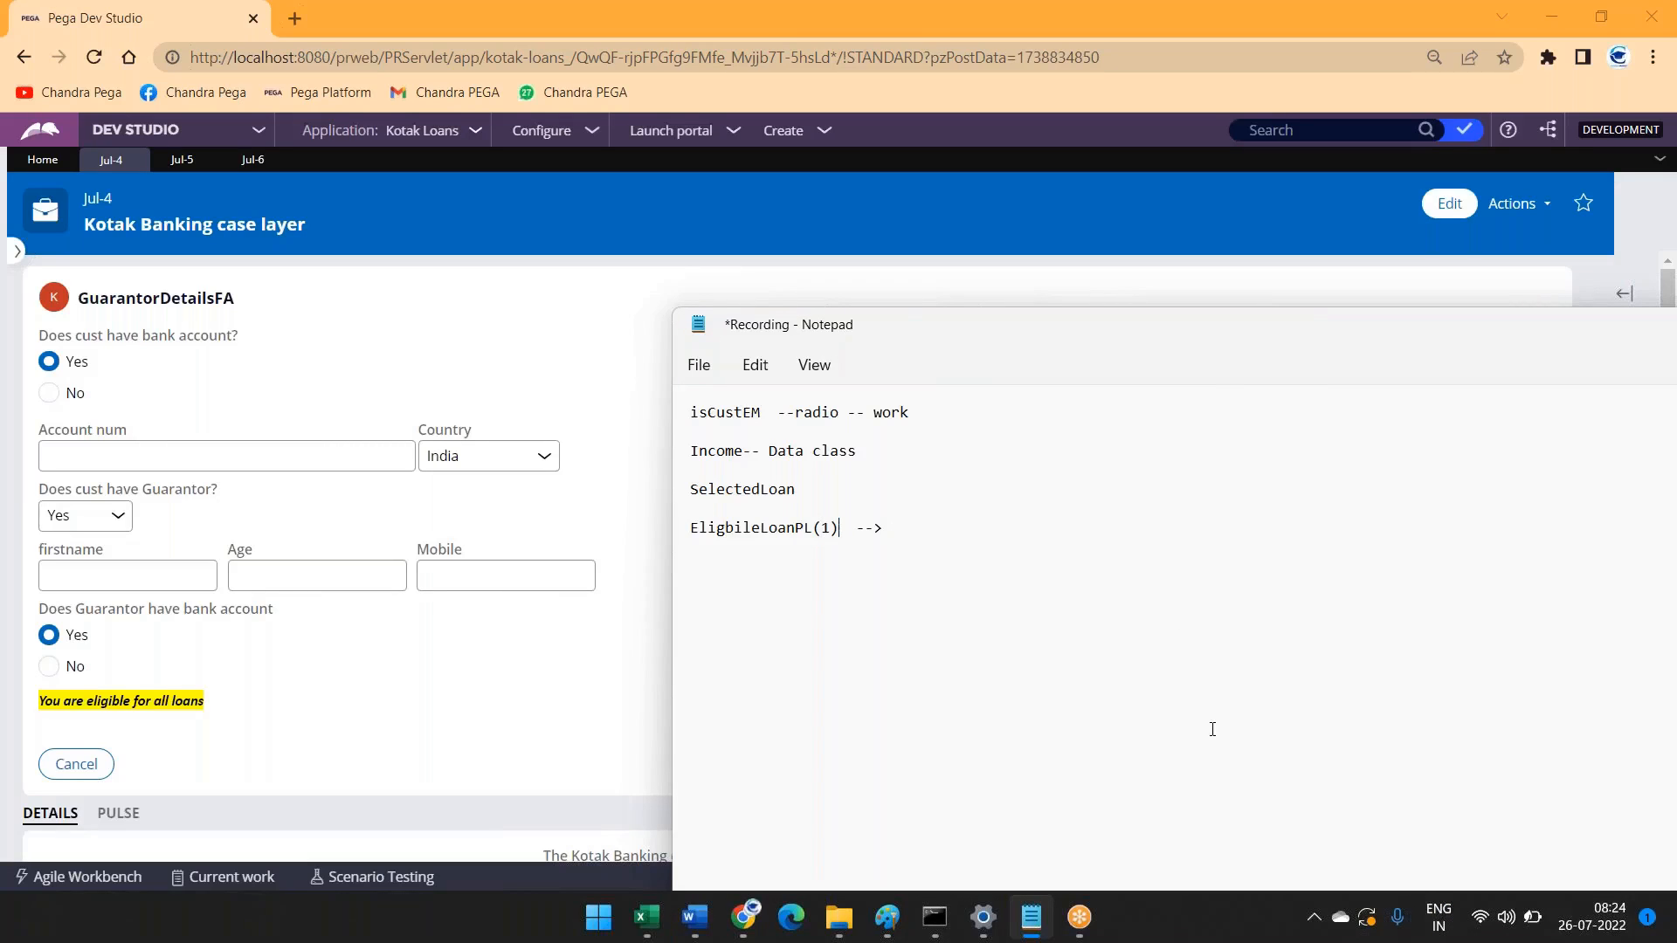
left_click(1640, 792)
type("car laon")
left_click_drag(891, 528, 962, 528)
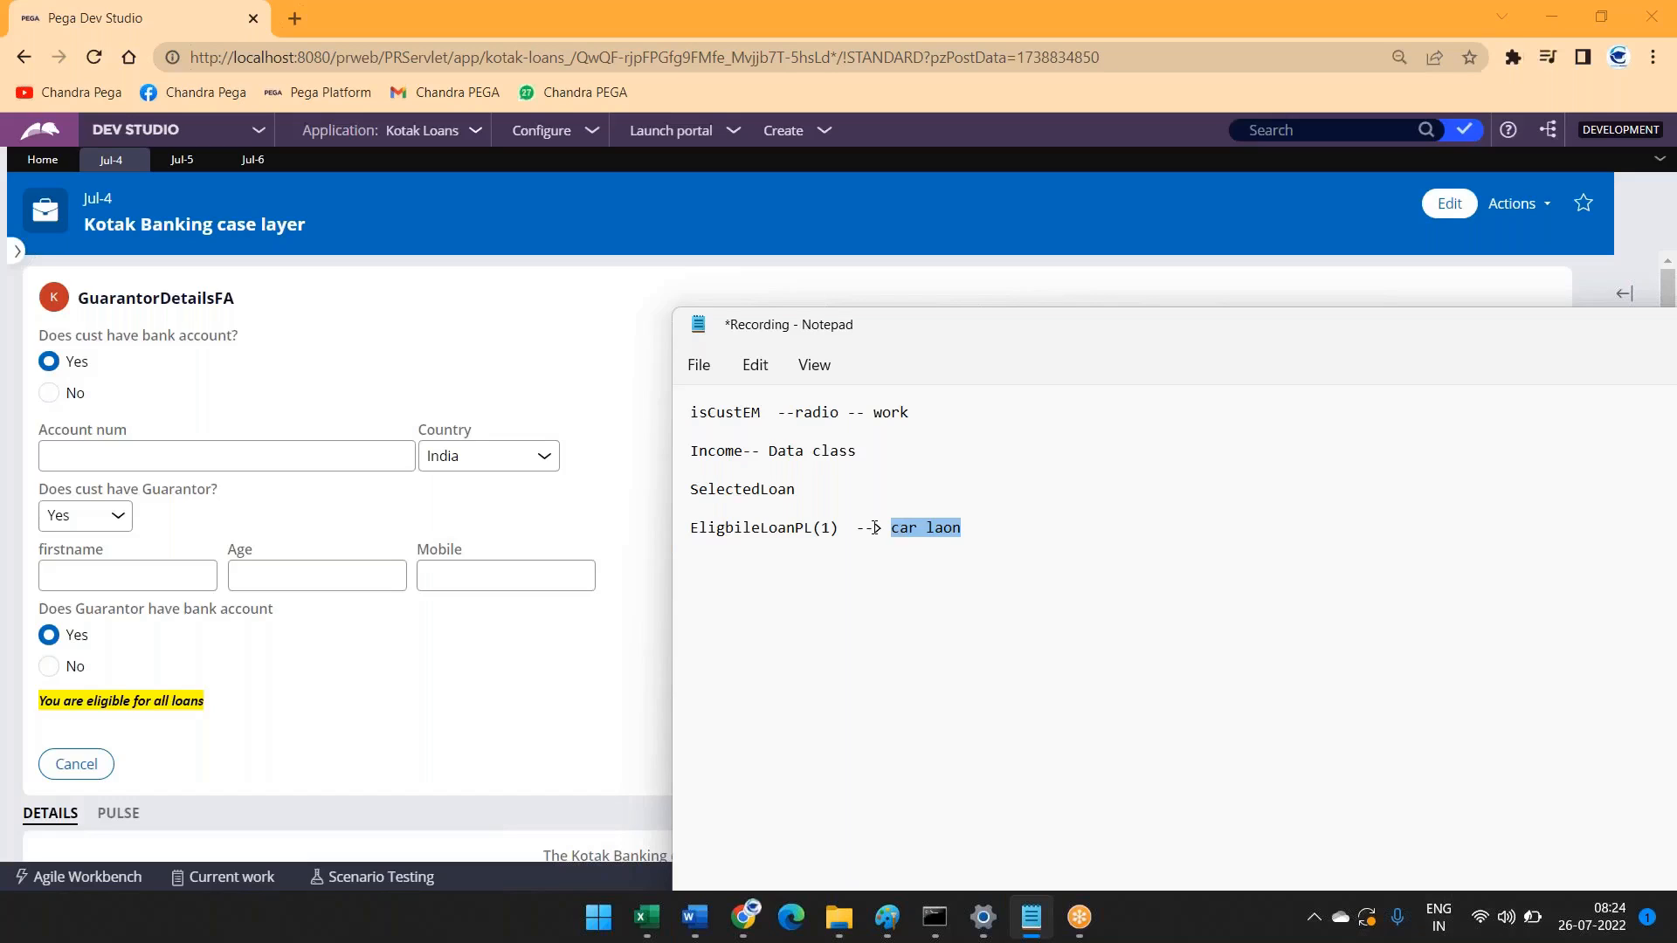
Step: Remove the index, arrow and car loan example after EligbileLoanPL in the note
key("BackSpace")
key("BackSpace")
key("BackSpace")
key("BackSpace")
key("BackSpace")
key("BackSpace")
key("BackSpace")
key("BackSpace")
key("BackSpace")
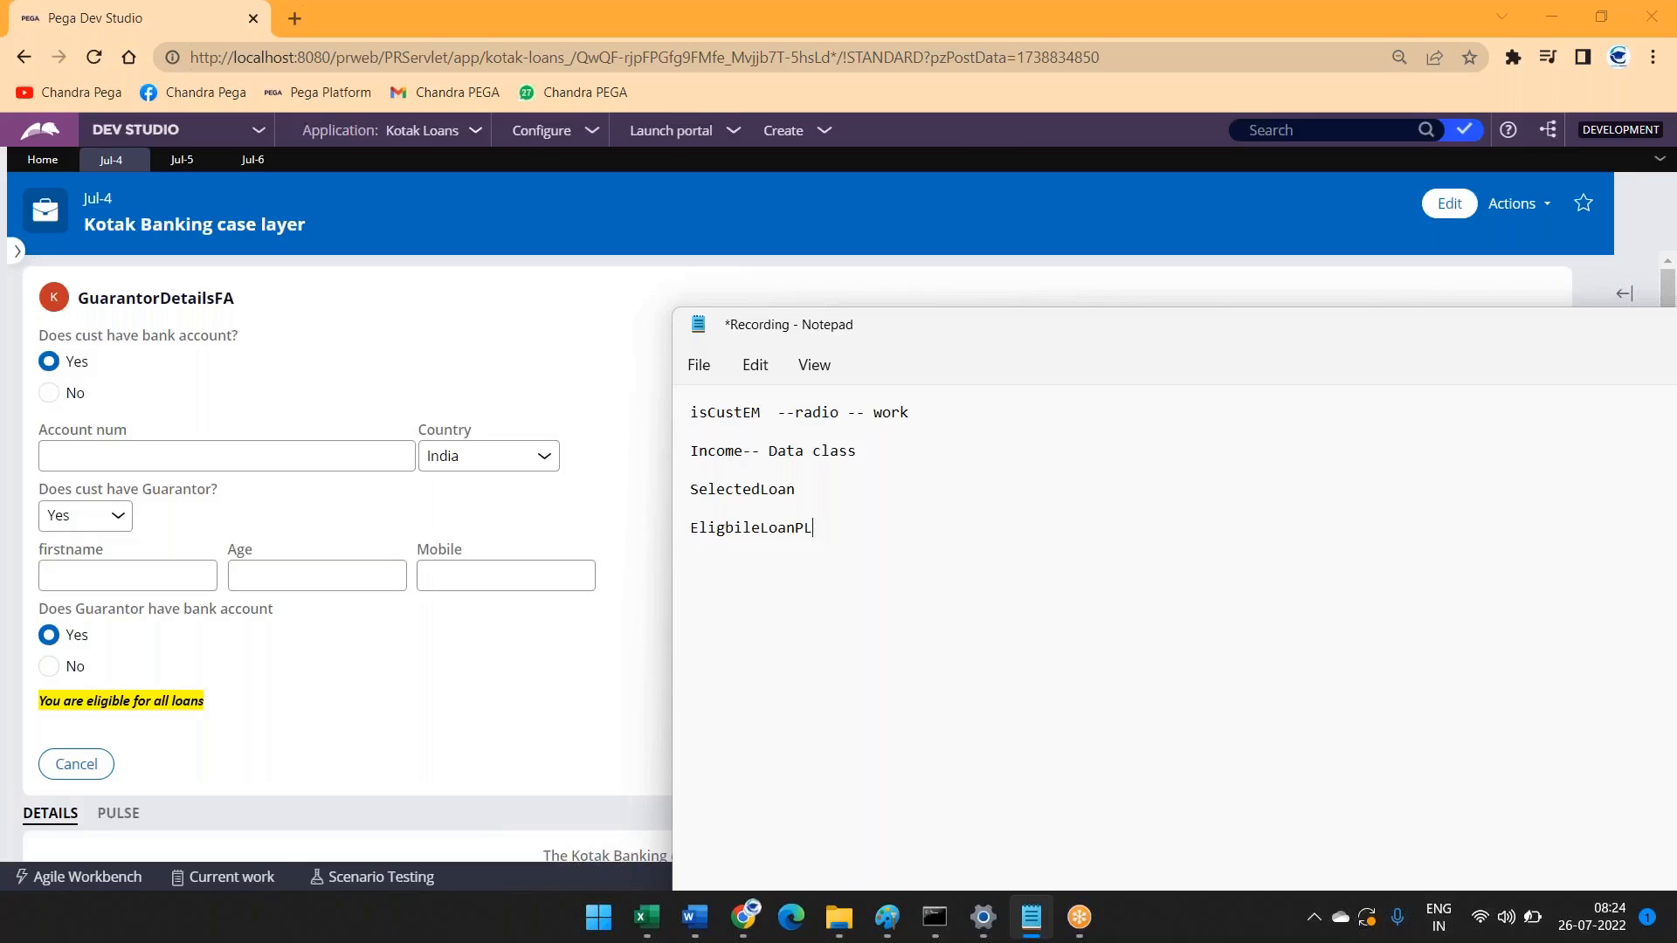
Step: Add "Loan type" to the note after EligbileLoanPL and return to the Jul-4 case form in the browser
type("Lona")
key("BackSpace")
key("BackSpace")
type("an type")
left_click(500, 671)
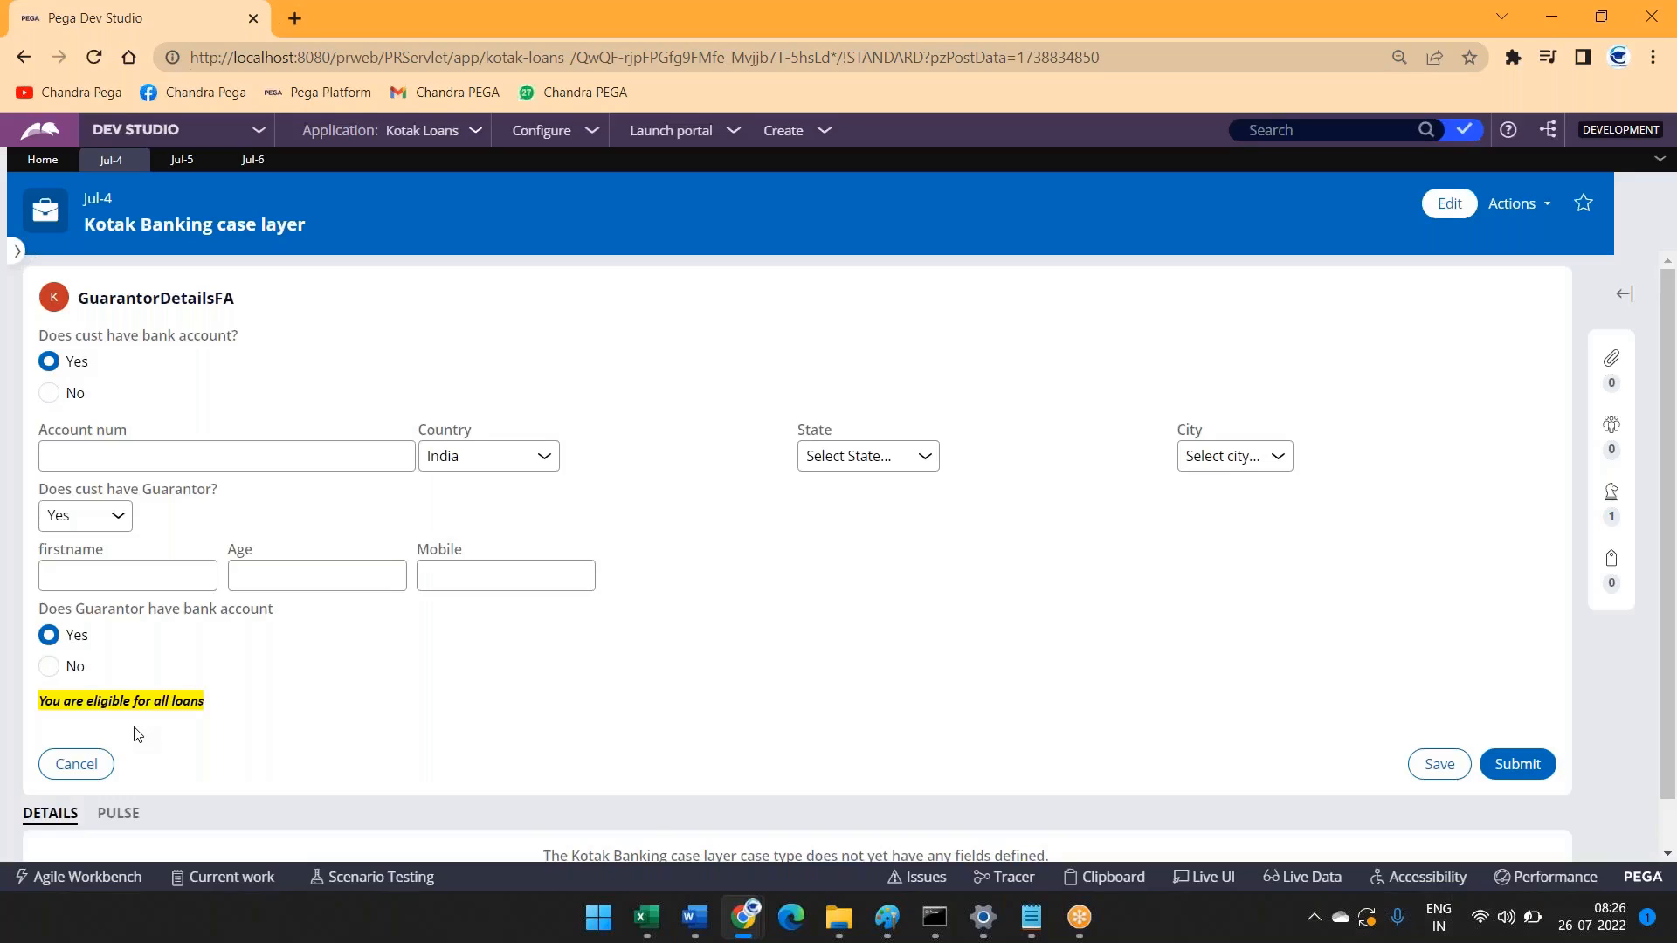
Step: Check the list of needed properties in Notepad and return to the Jul-4 case in the browser
key("alt+Tab")
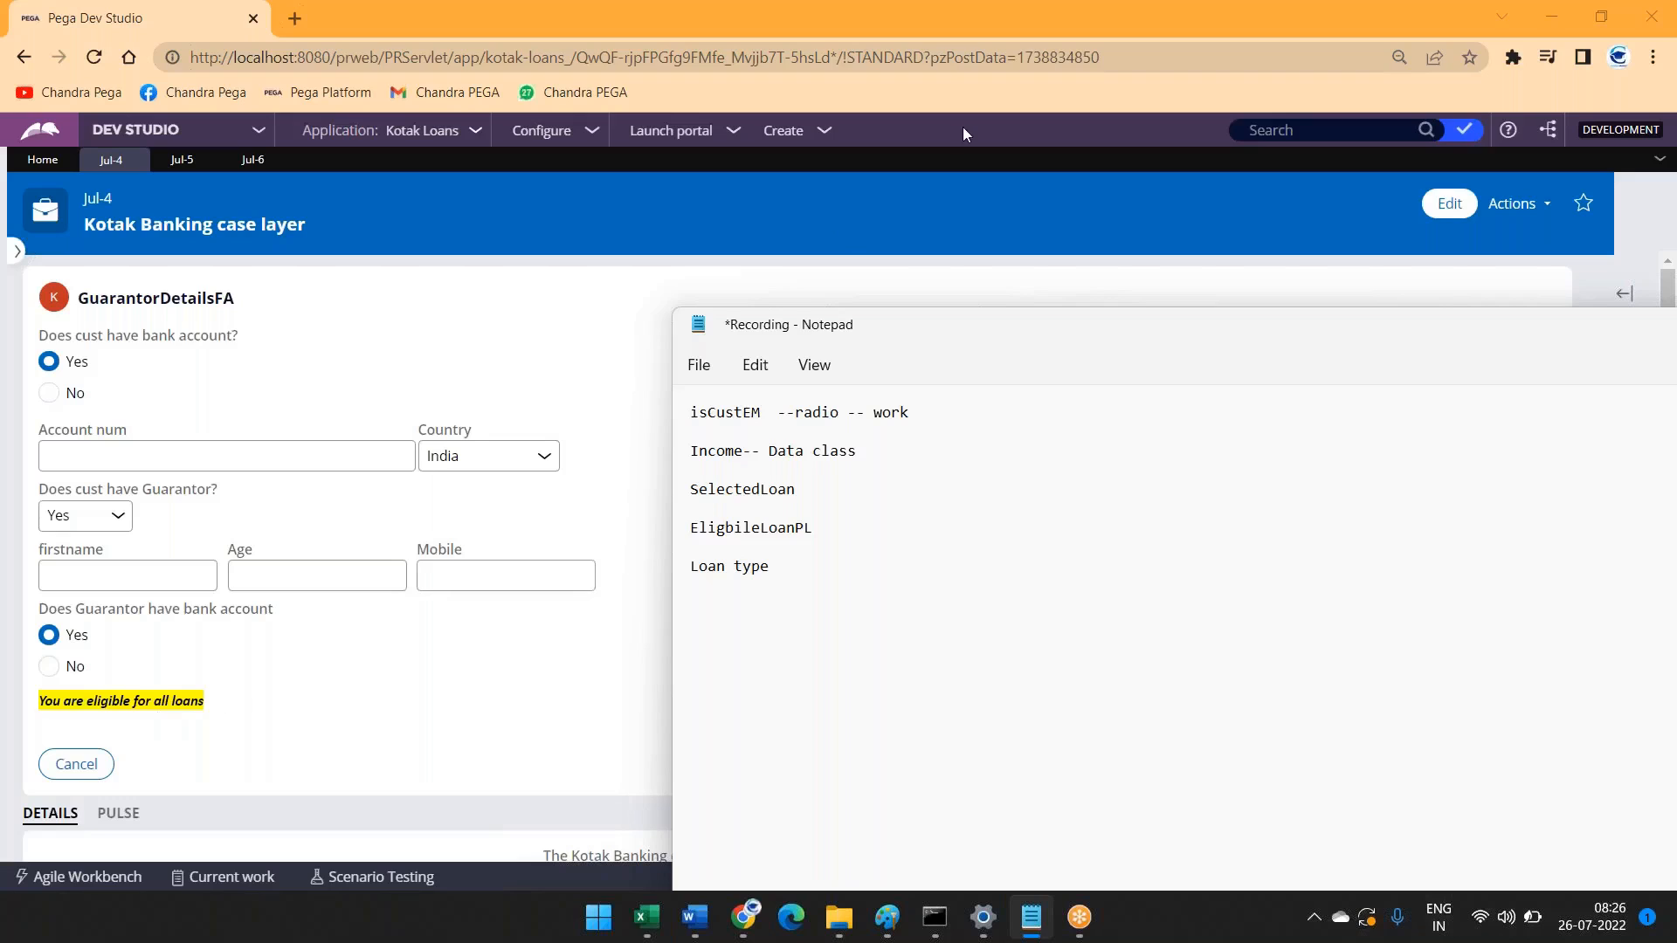
left_click(1241, 31)
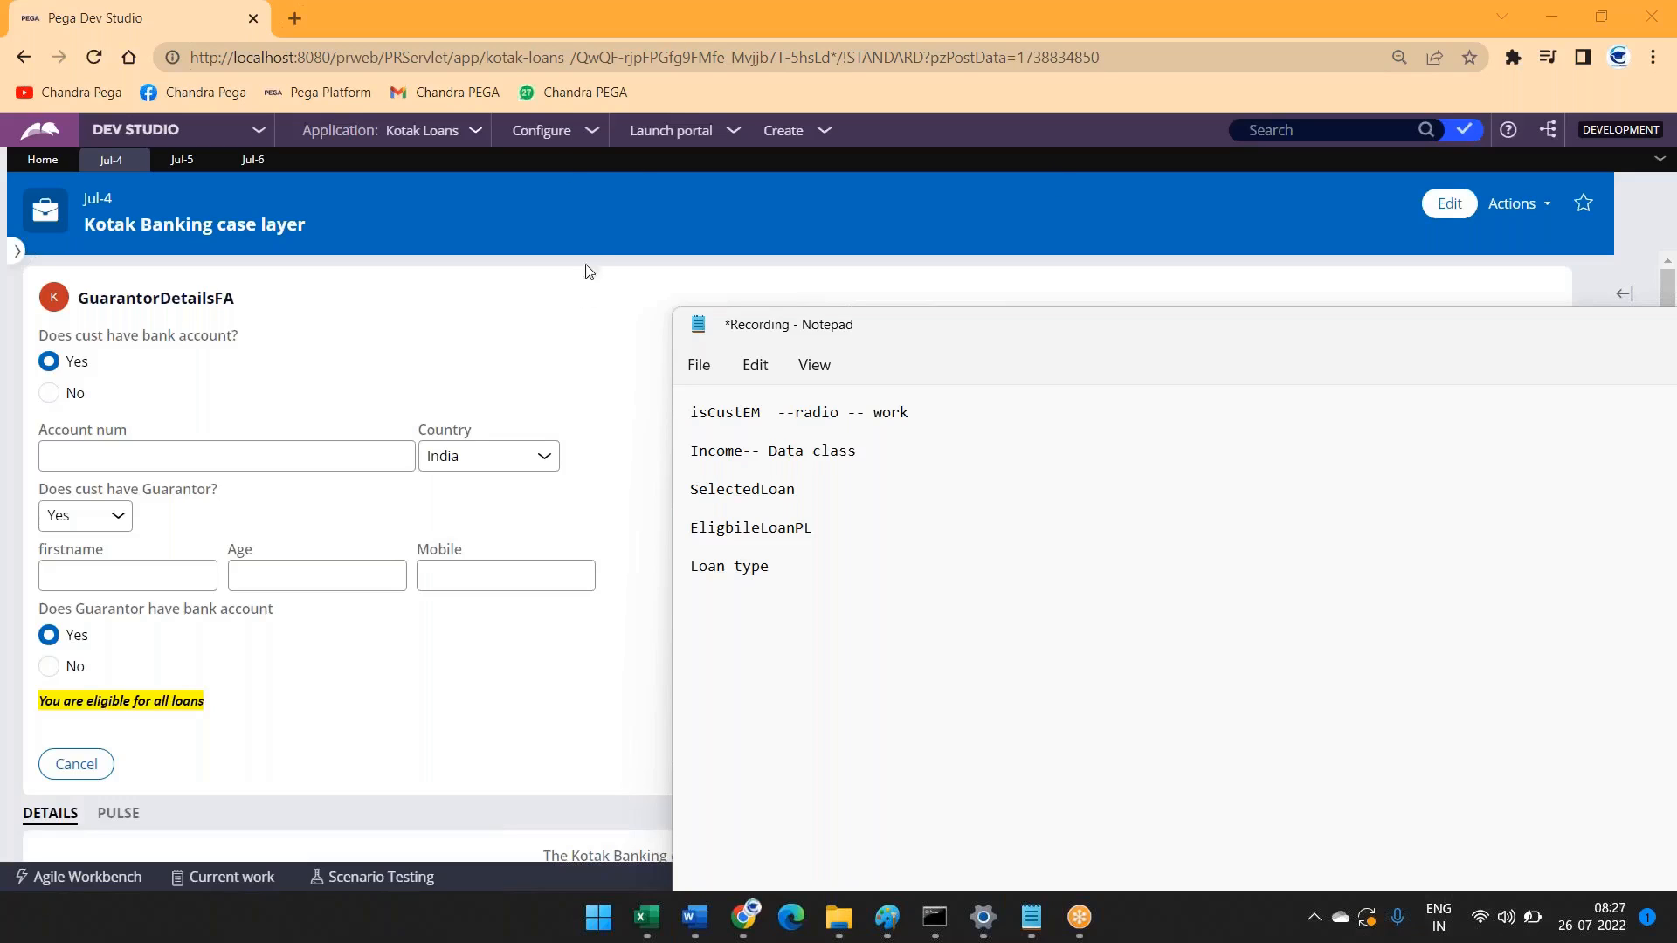
left_click(585, 238)
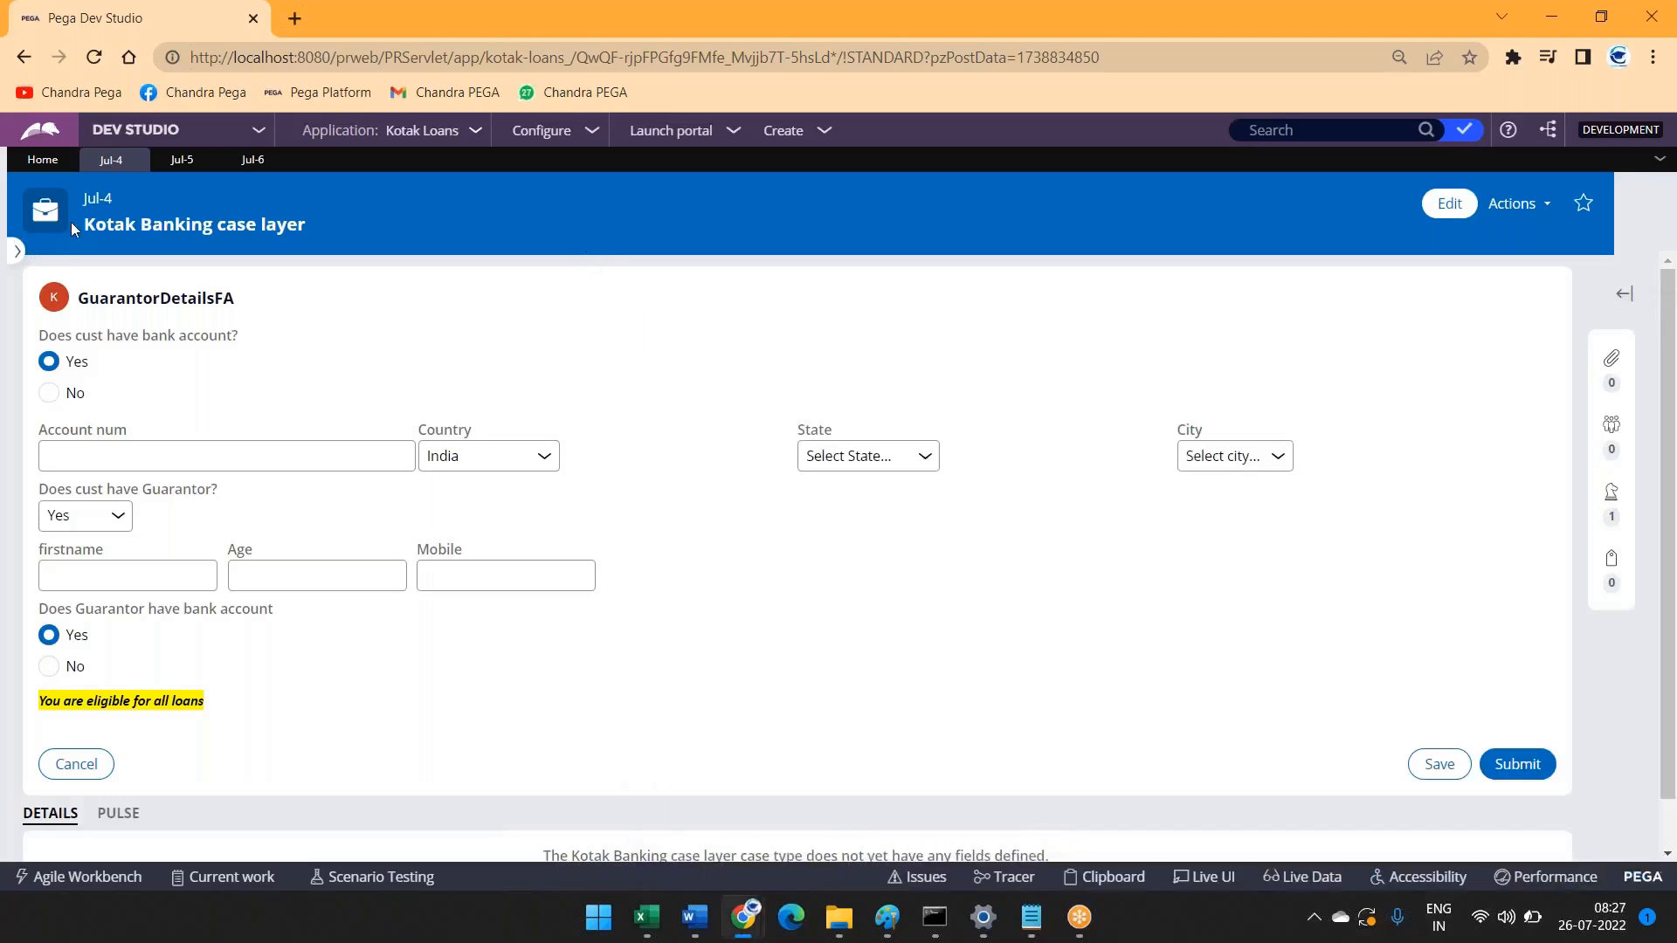
Step: Create a property labelled isCustEmpolyed in the Kotak-FW-KotakBan-Work class, with Kotak Banking as its context
left_click(44, 160)
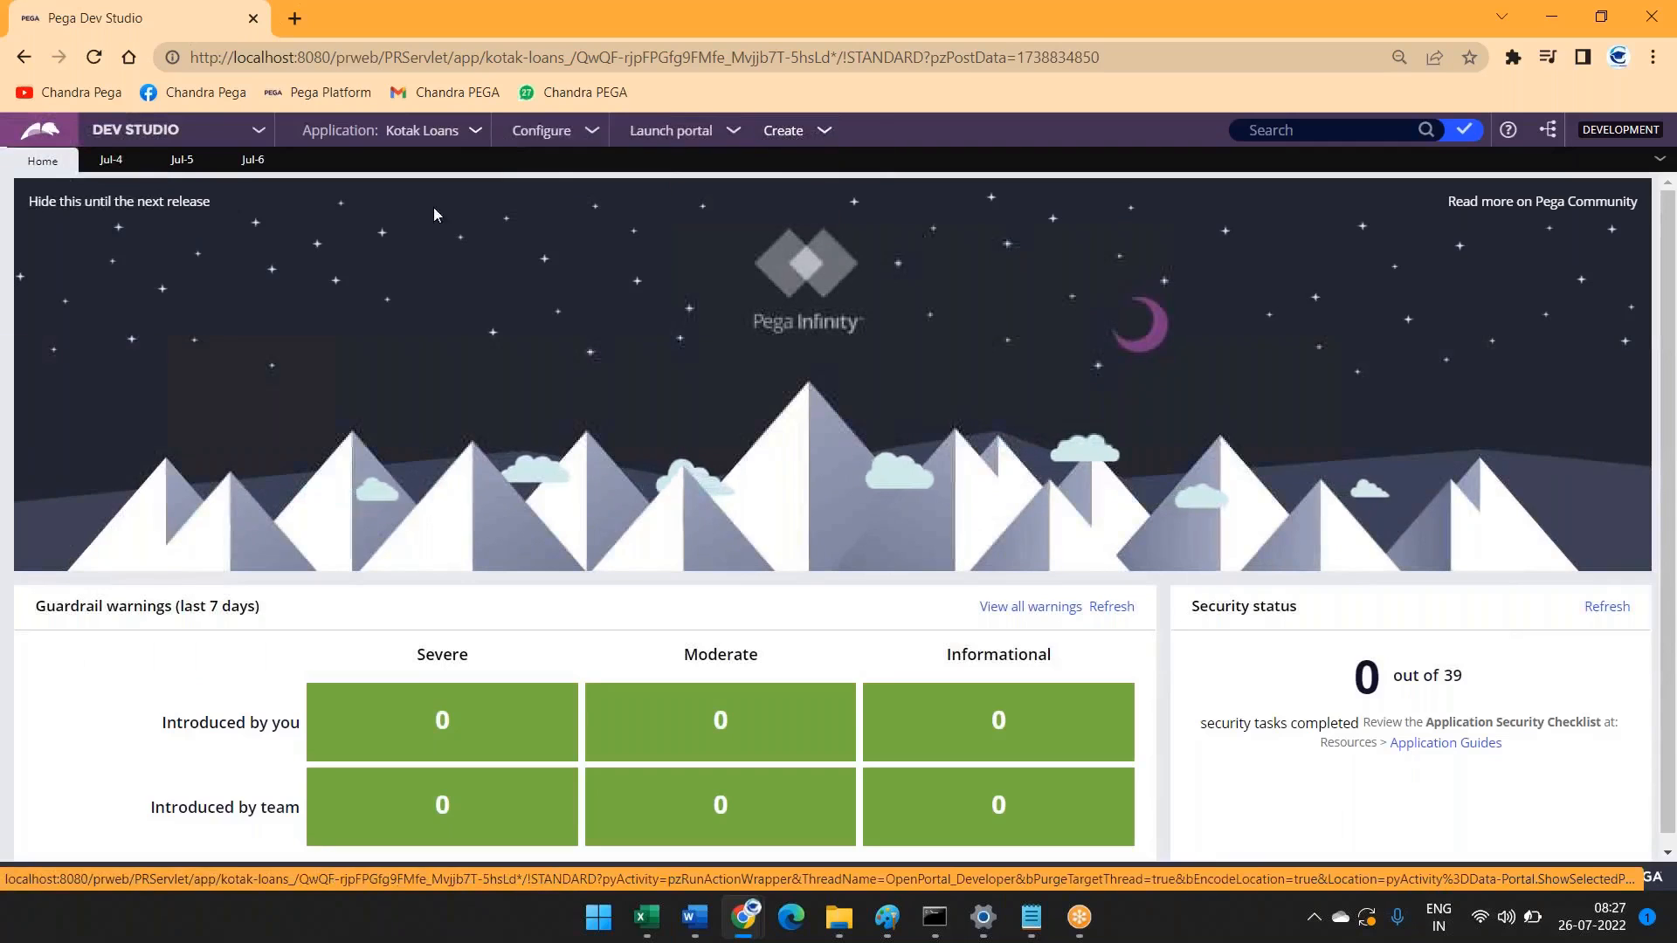
double_click(989, 28)
double_click(990, 28)
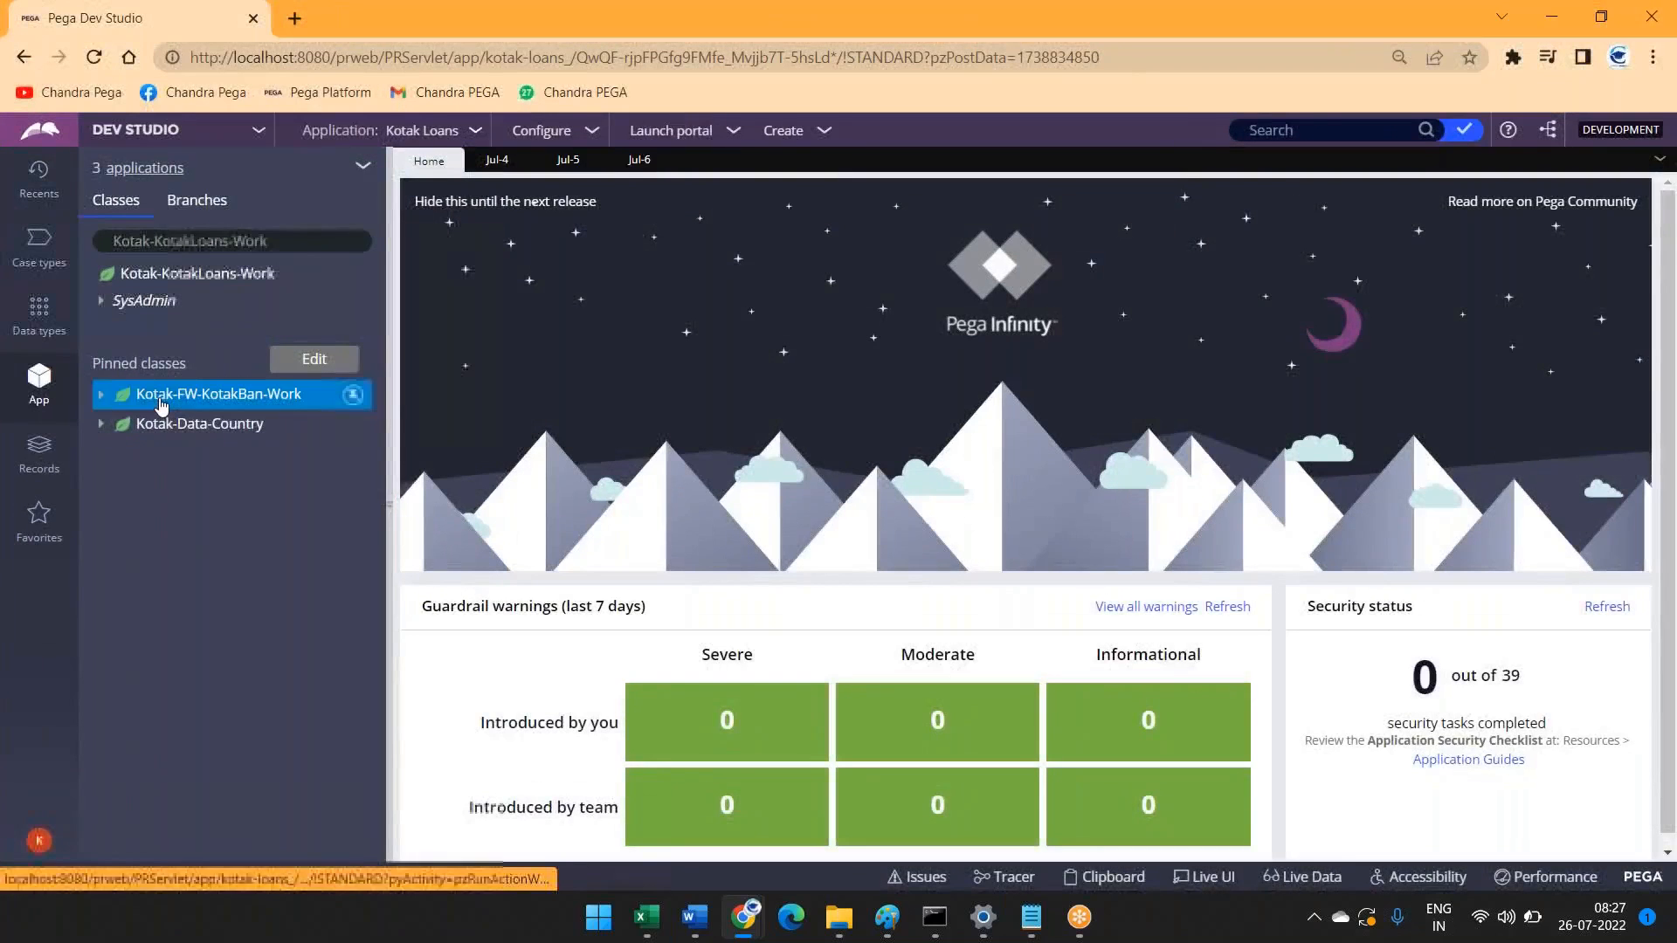
right_click(162, 401)
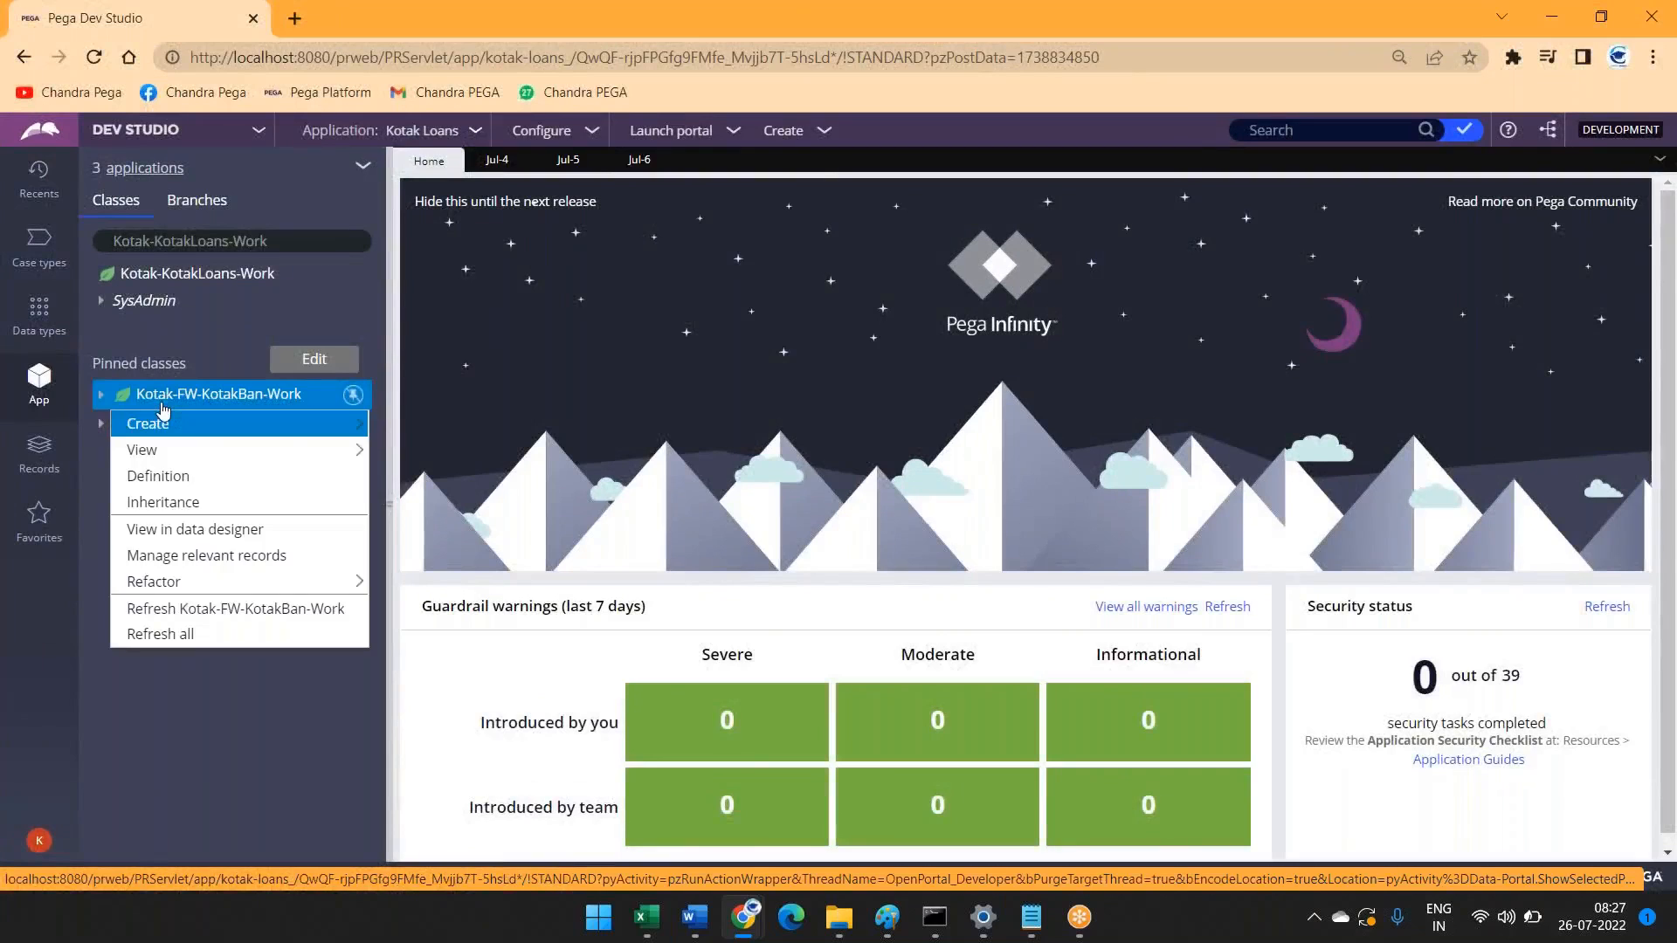
mouse_move(161, 424)
mouse_move(414, 453)
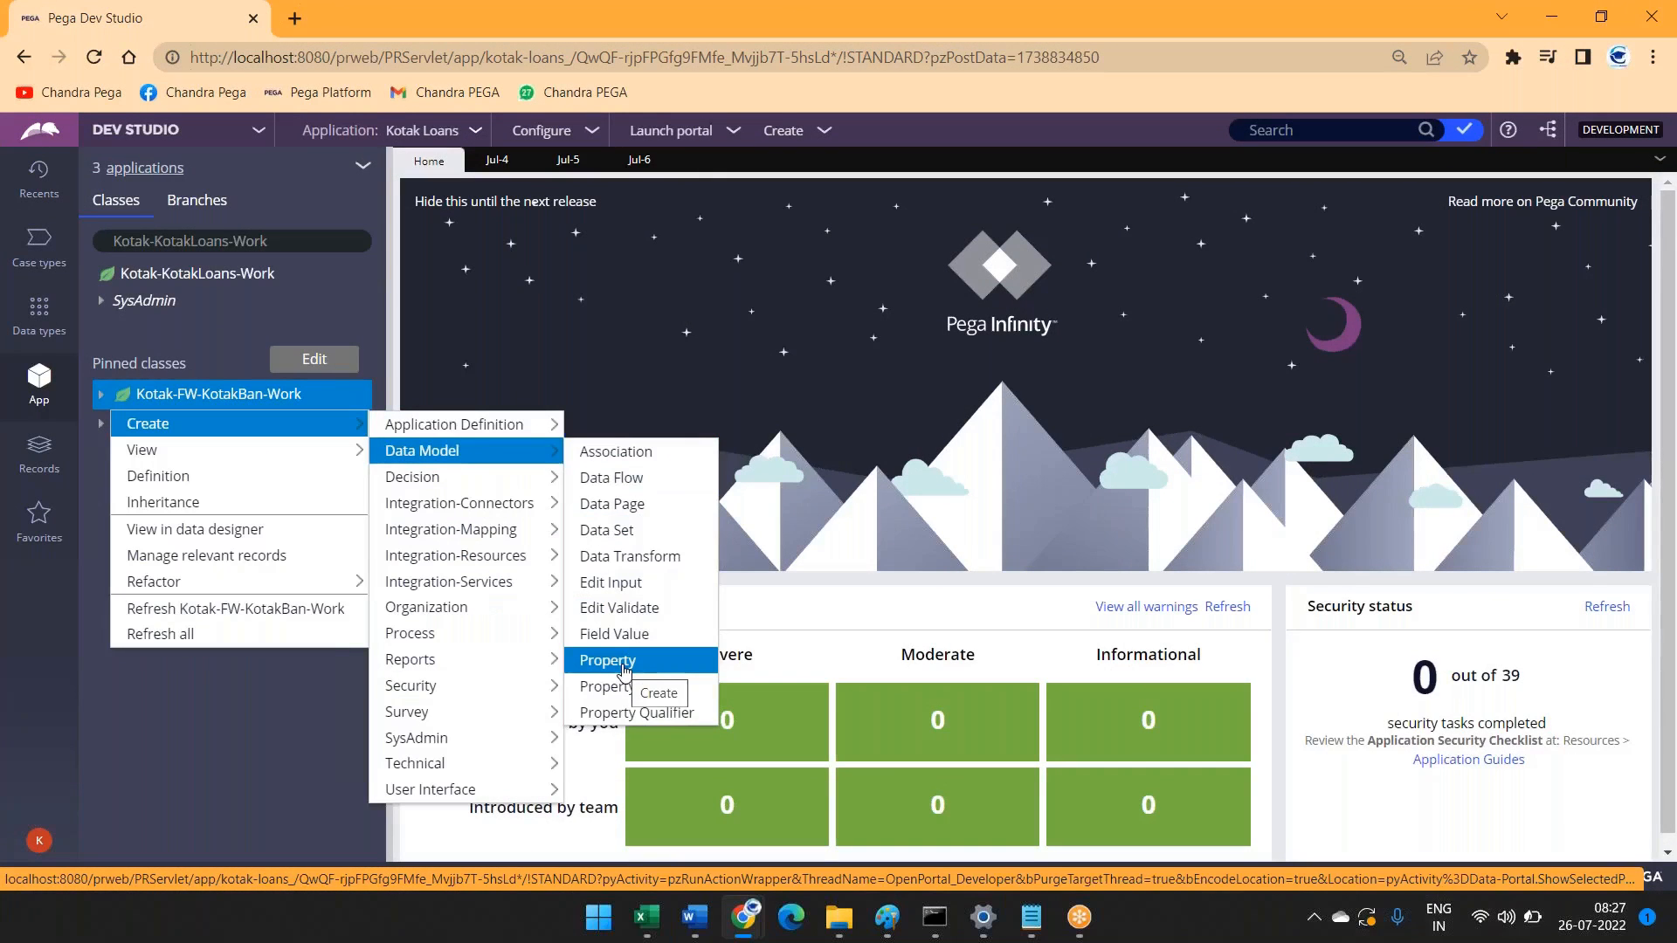
left_click(623, 669)
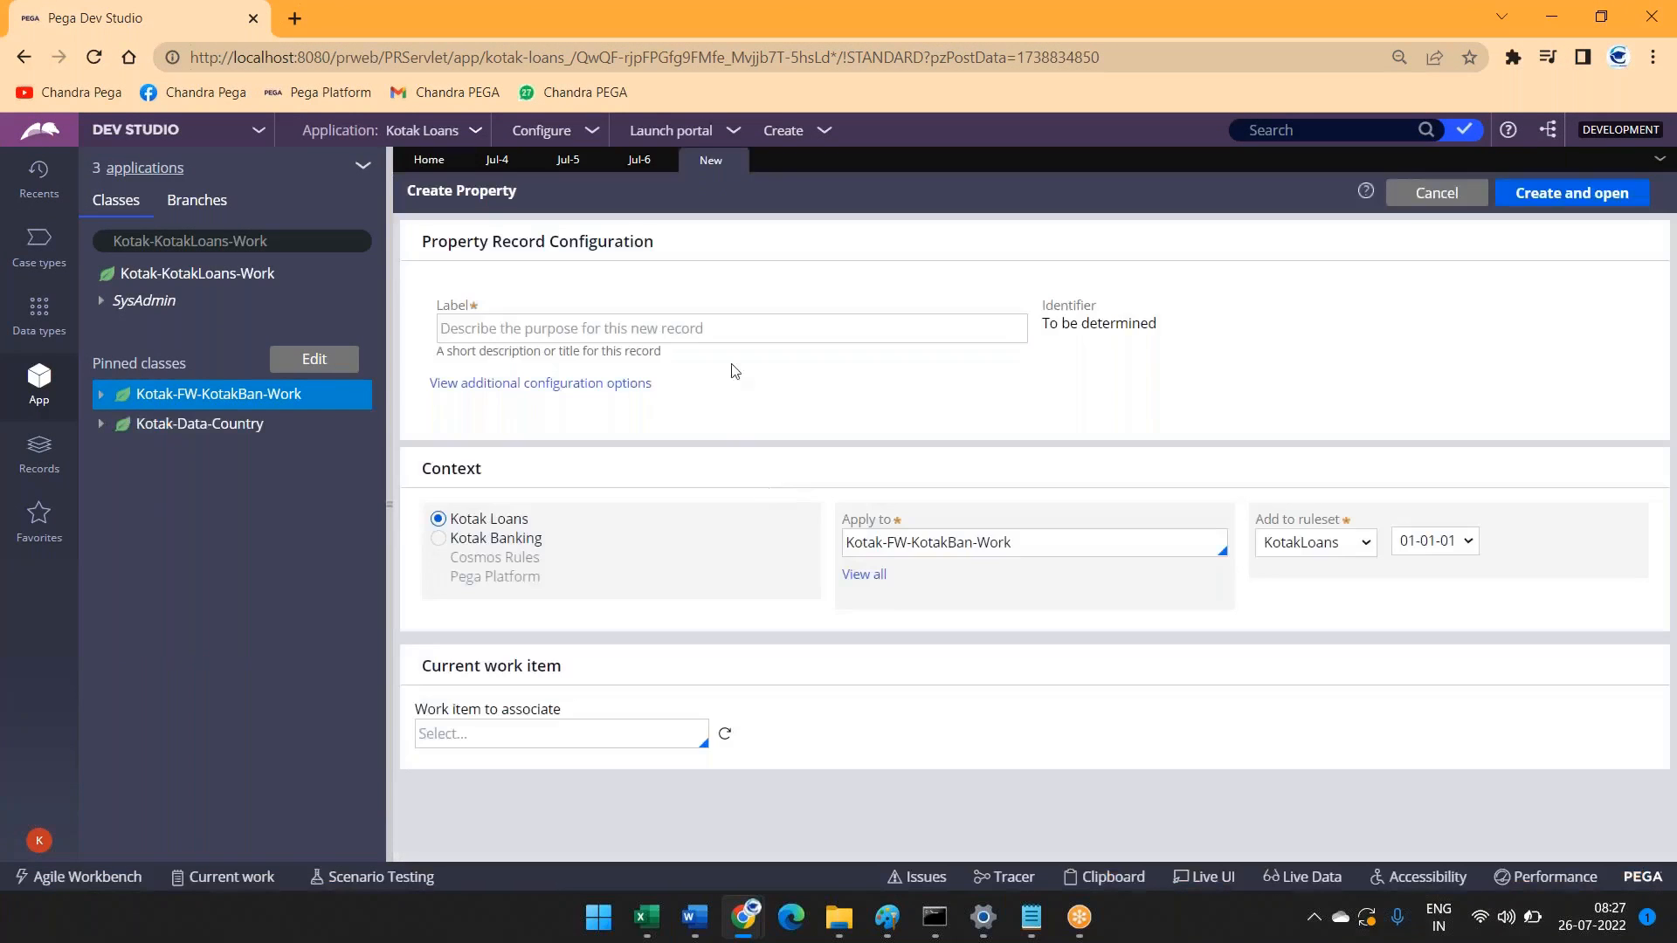
left_click(752, 323)
type("isCustEmpolyed")
left_click(449, 539)
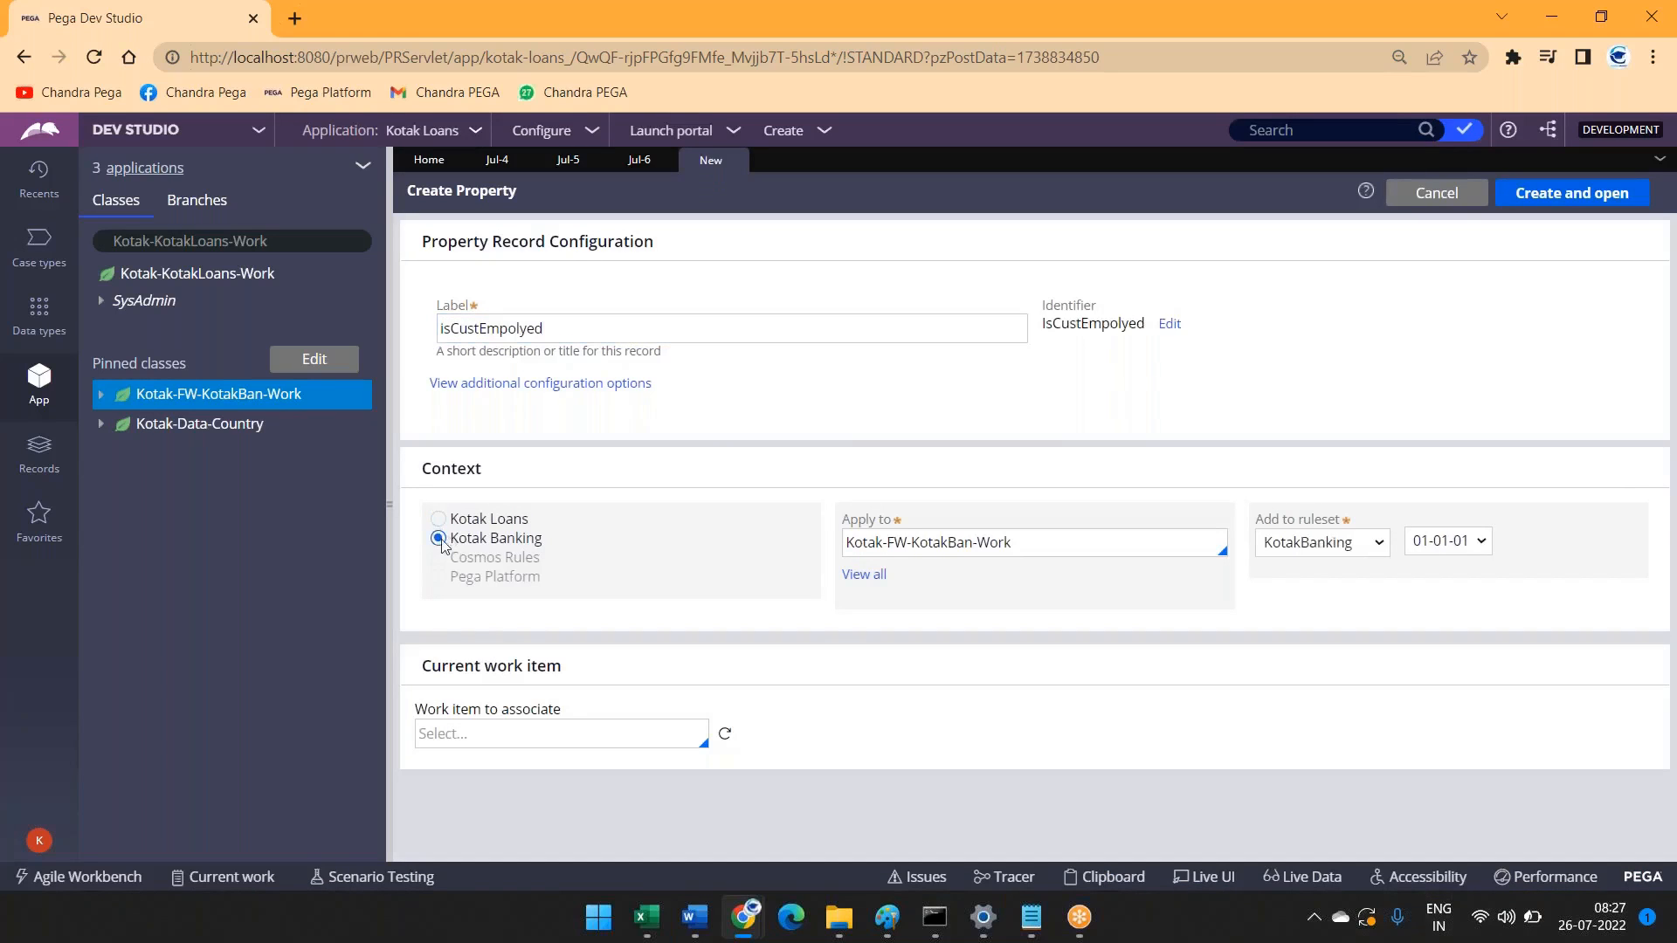
left_click(1548, 201)
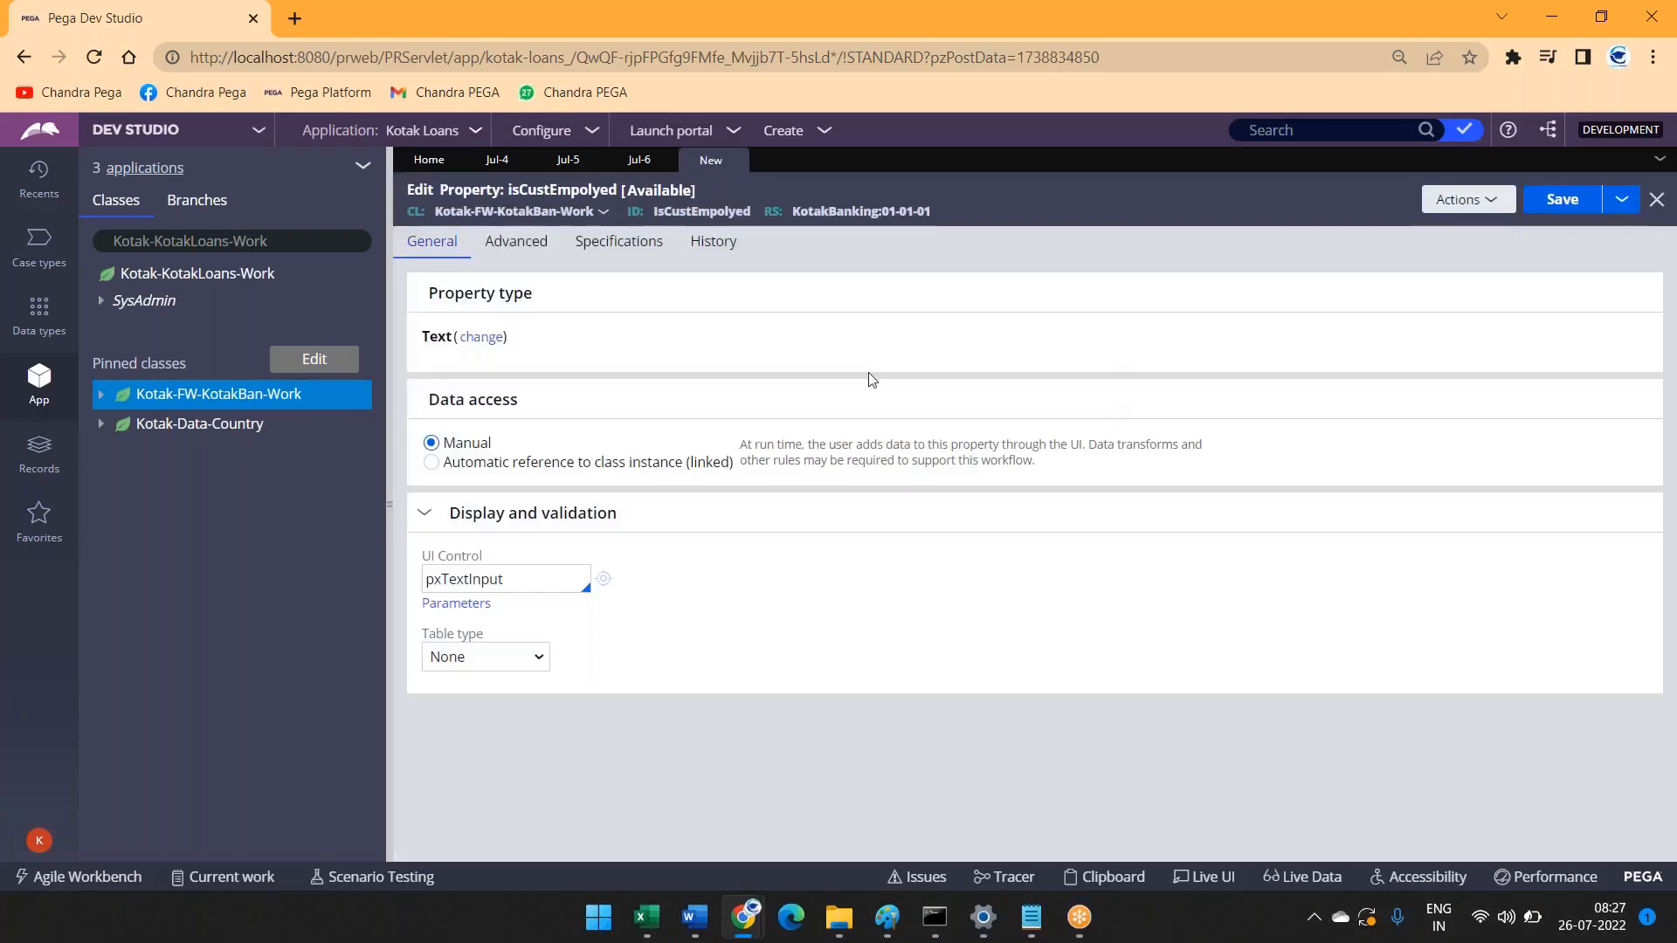
Step: Set the UI control of the isCustEmpolyed property to pxRadioButtons
left_click_drag(507, 579, 471, 579)
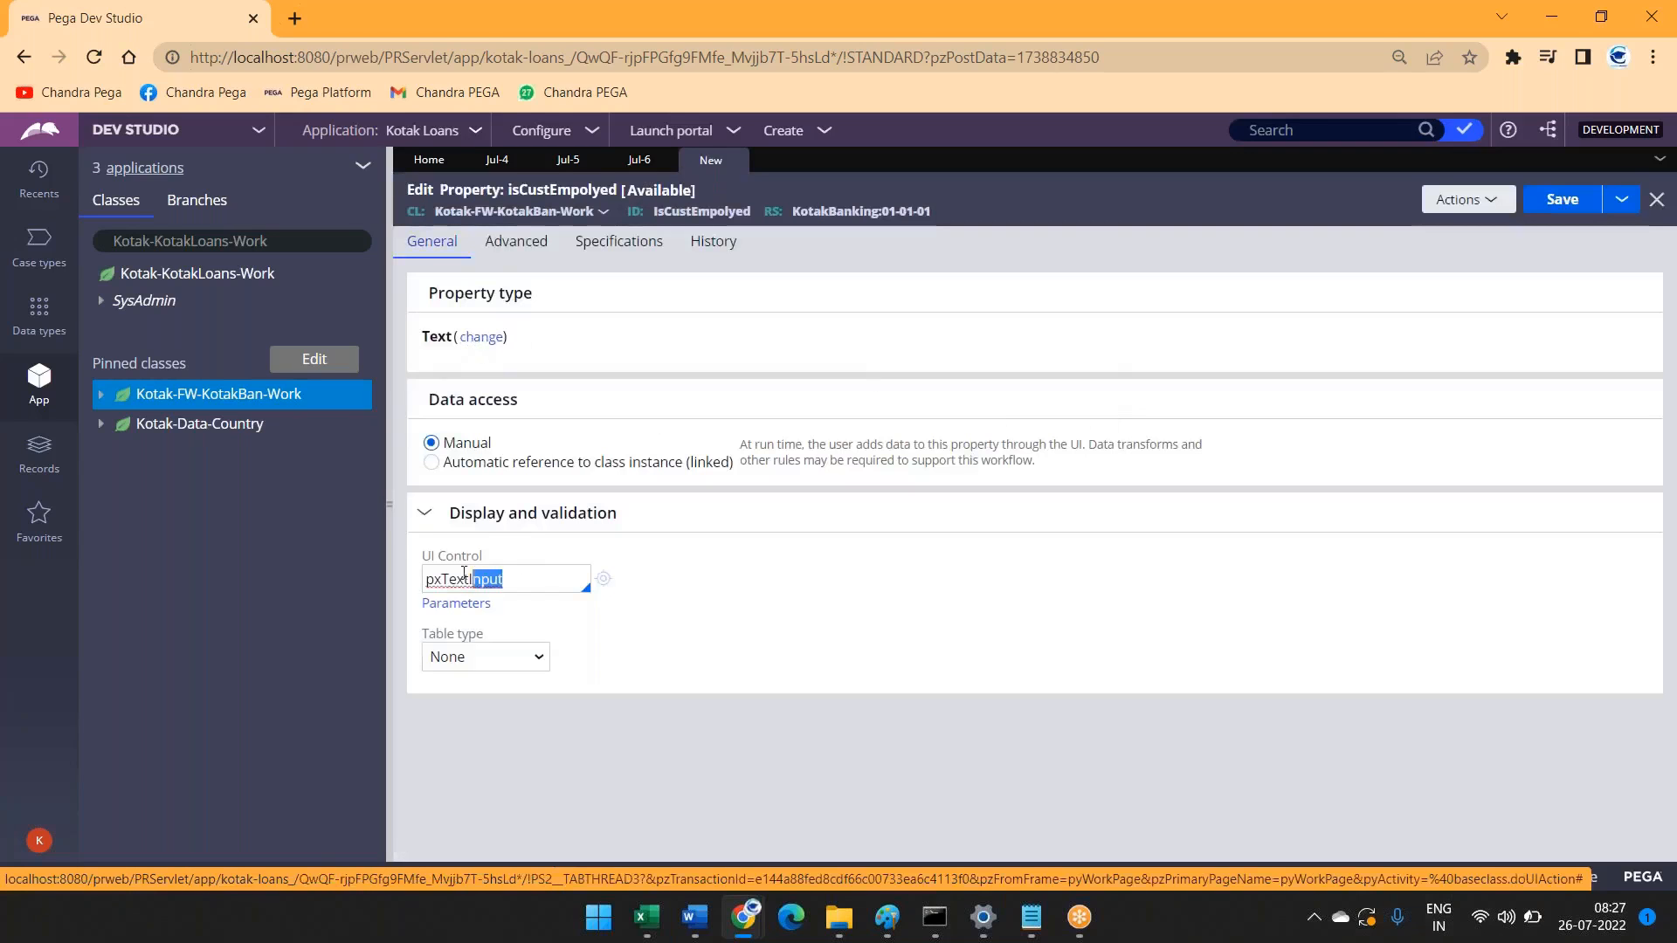
key("BackSpace")
key("BackSpace")
key("BackSpace")
key("BackSpace")
key("BackSpace")
type("radio")
key("Down")
key("Return")
key("Tab")
Step: Give the isCustEmpolyed property a Local List table with the values Yes and No, and save it
left_click(485, 657)
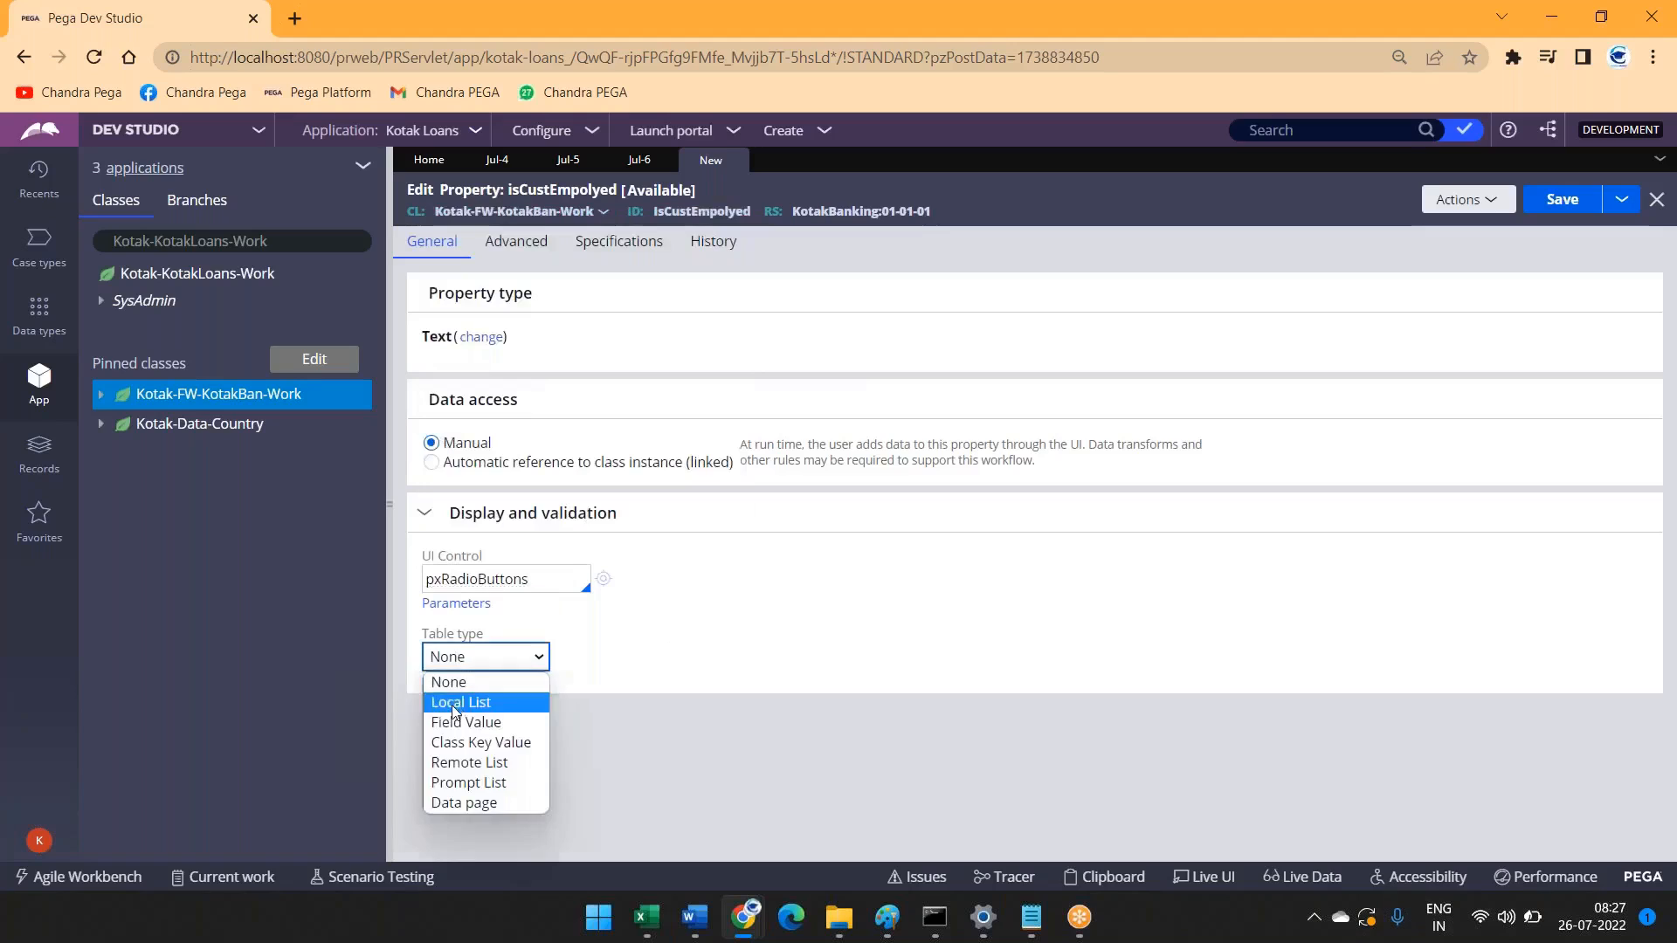
left_click(467, 700)
left_click(526, 745)
type("Yes")
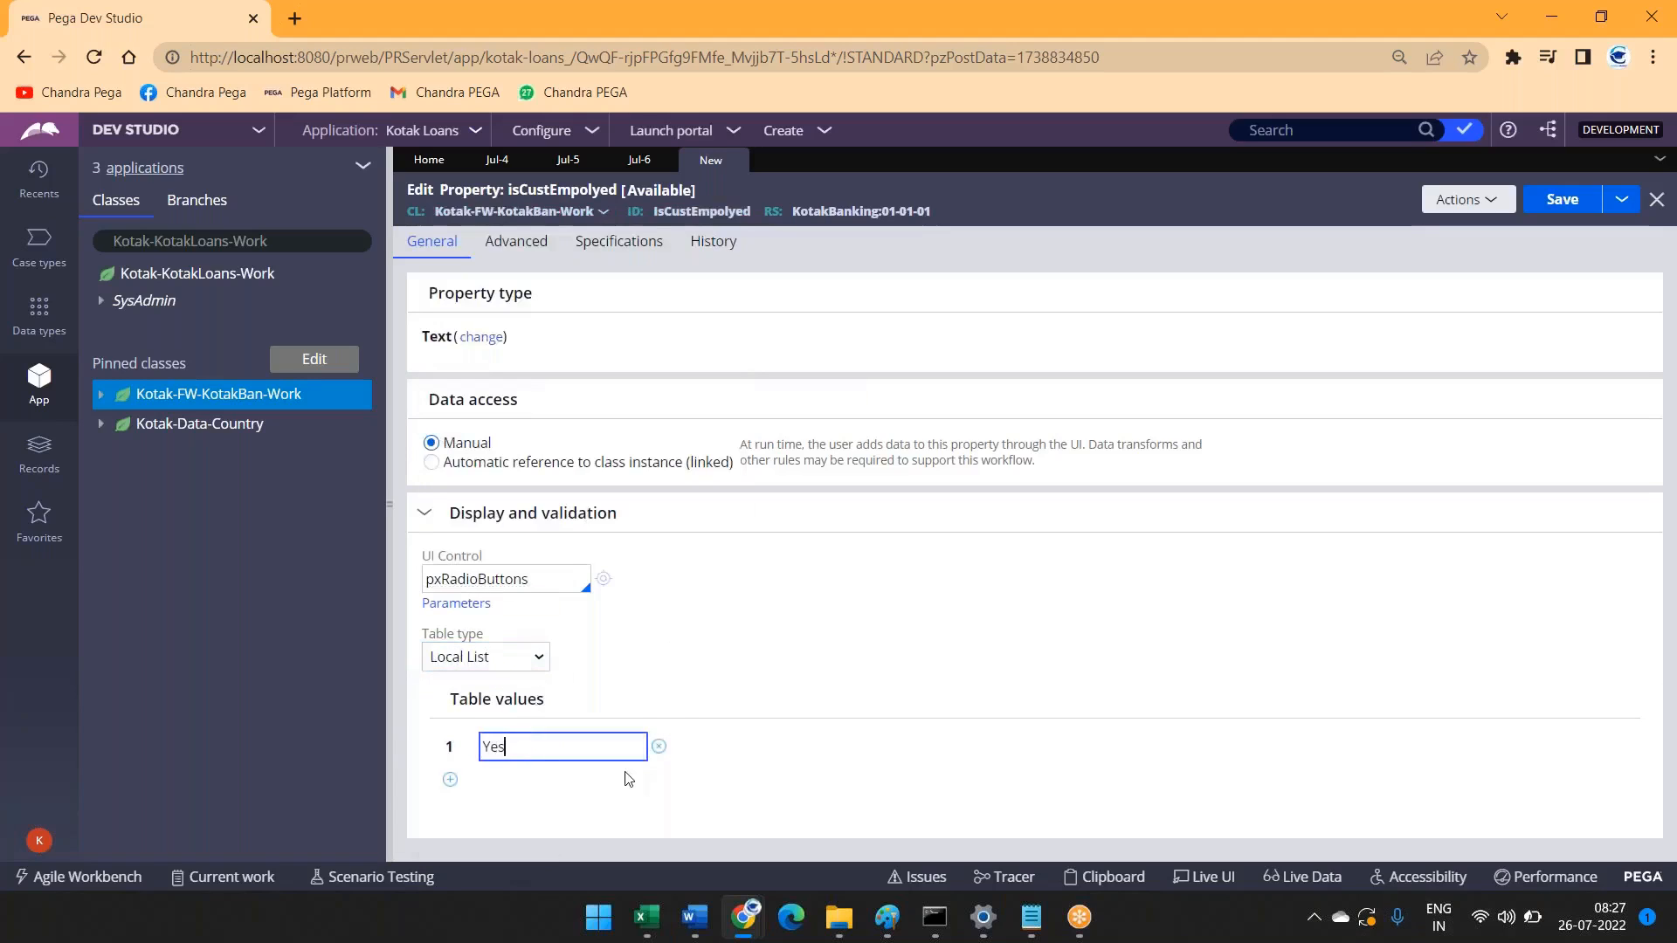
key("Return")
type("No")
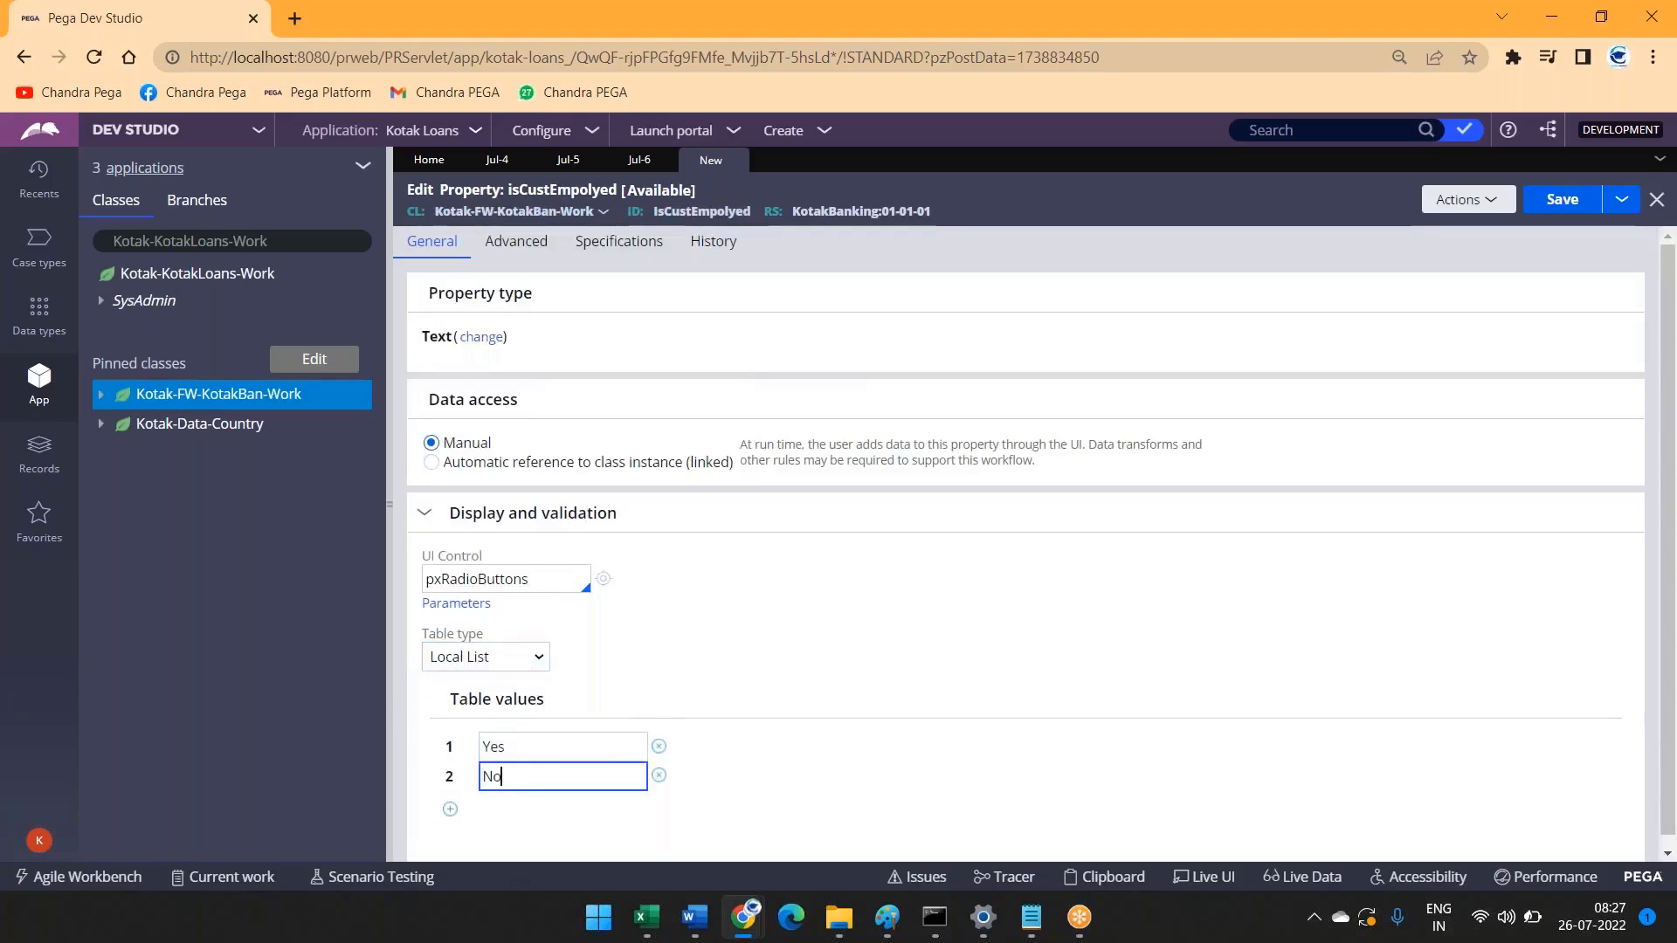
left_click(1563, 200)
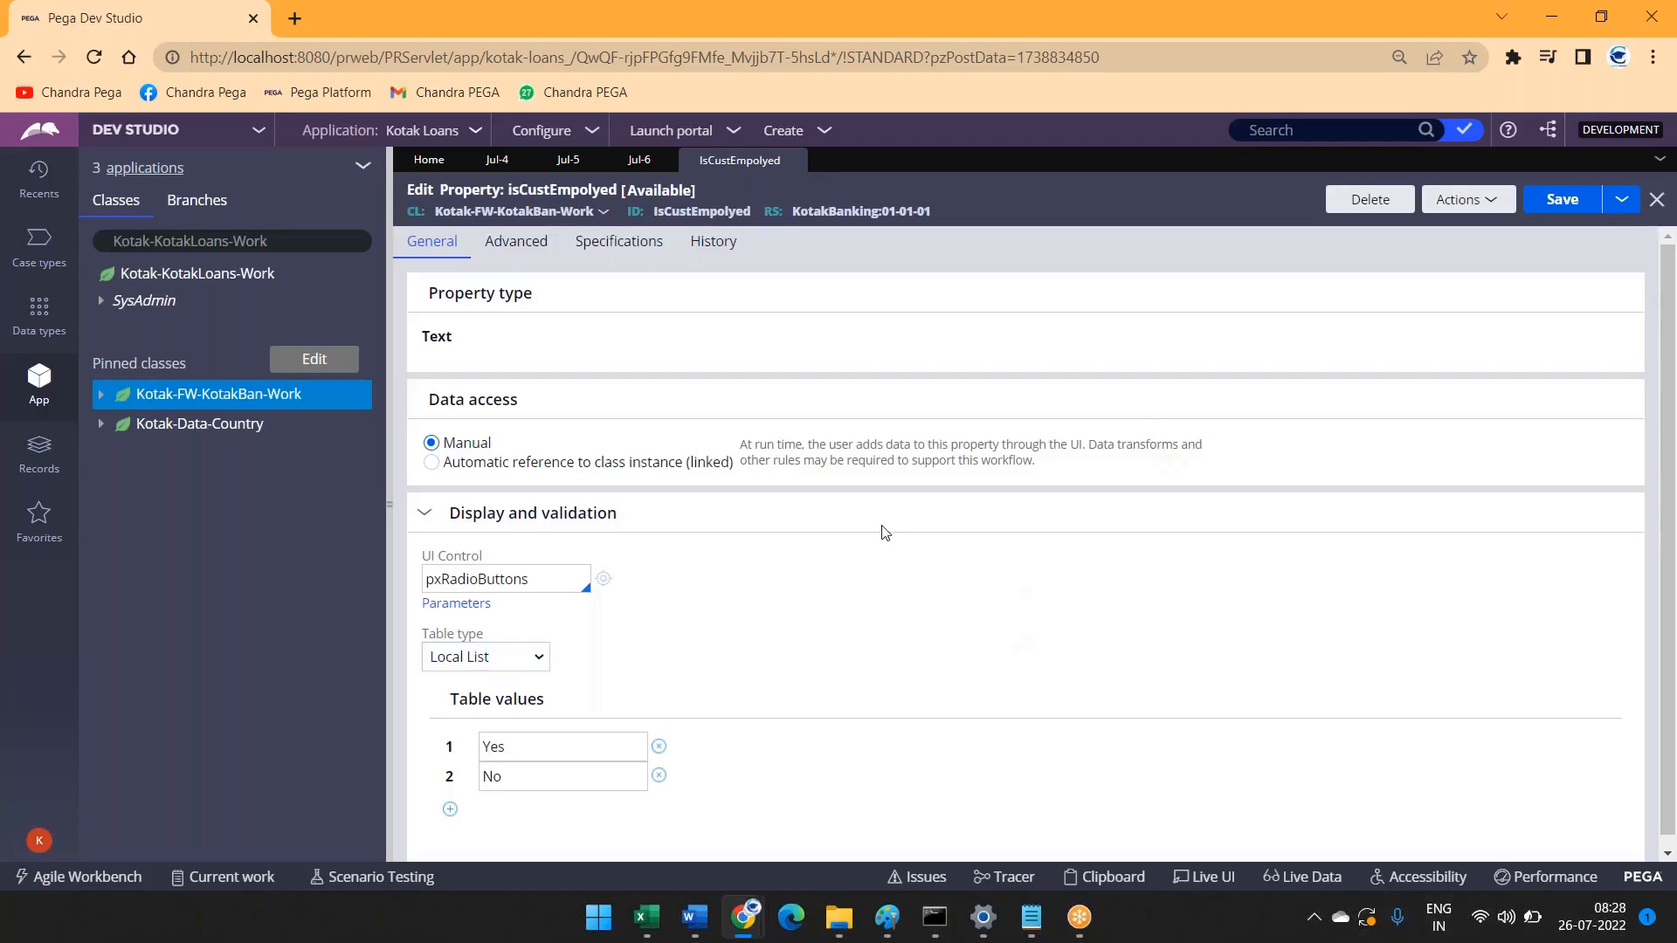
Step: Find the Kotak-Data-PersonalDetails class in the class explorer and expand its data model properties
left_click(242, 235)
left_click_drag(243, 234, 155, 240)
type("data-")
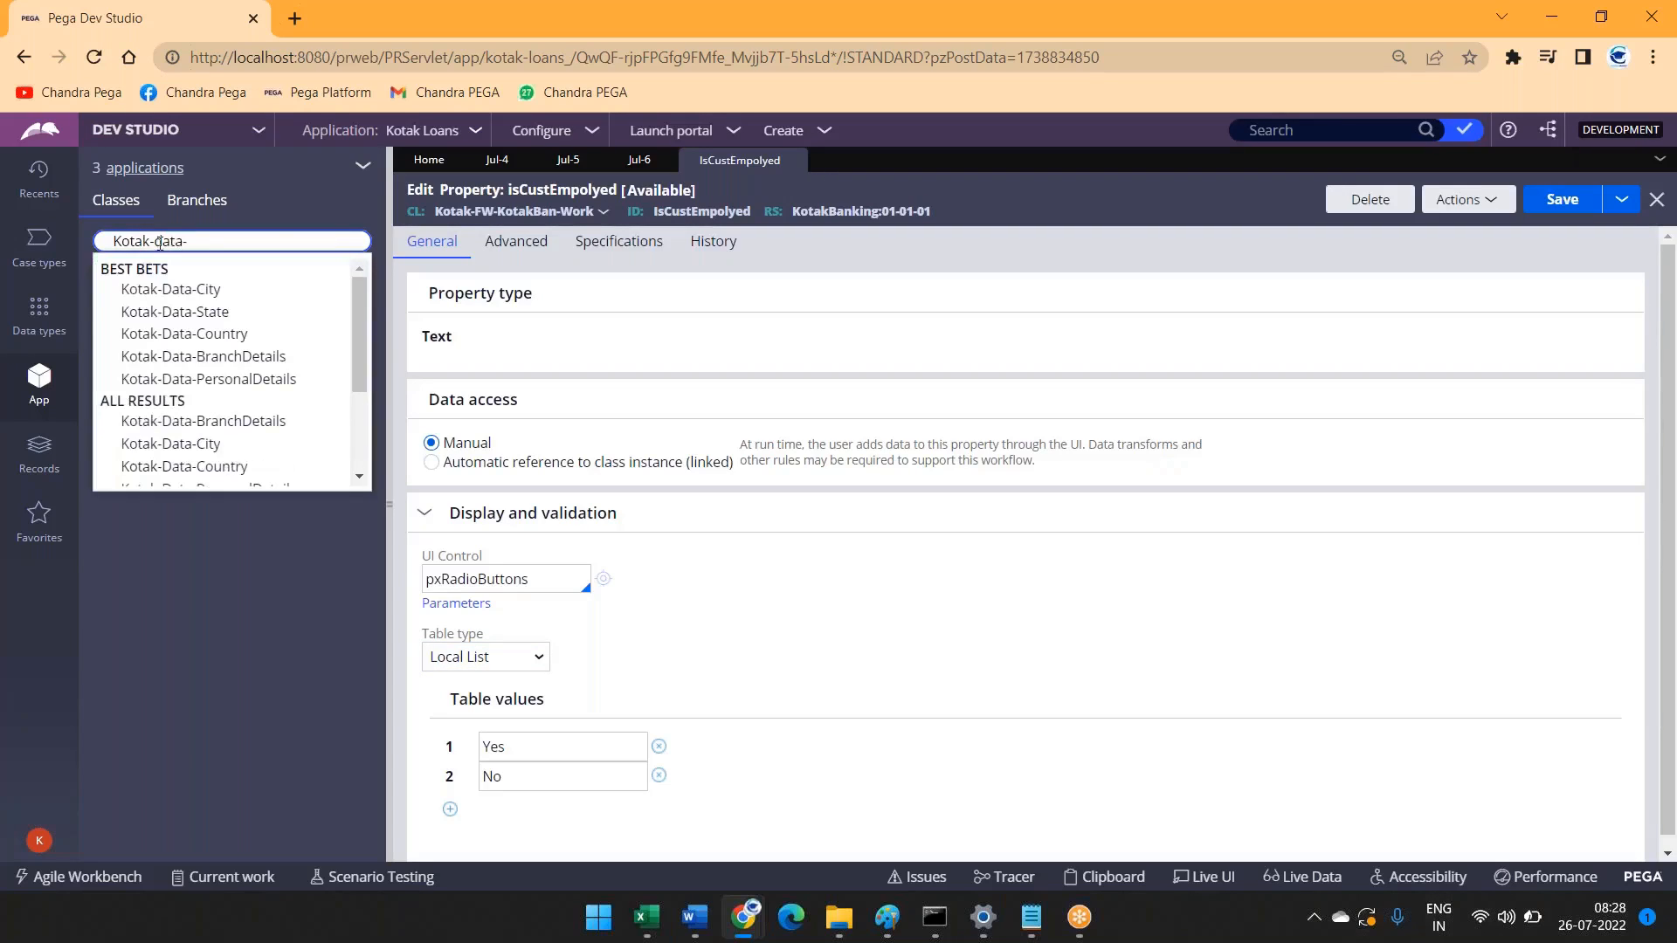
left_click(223, 378)
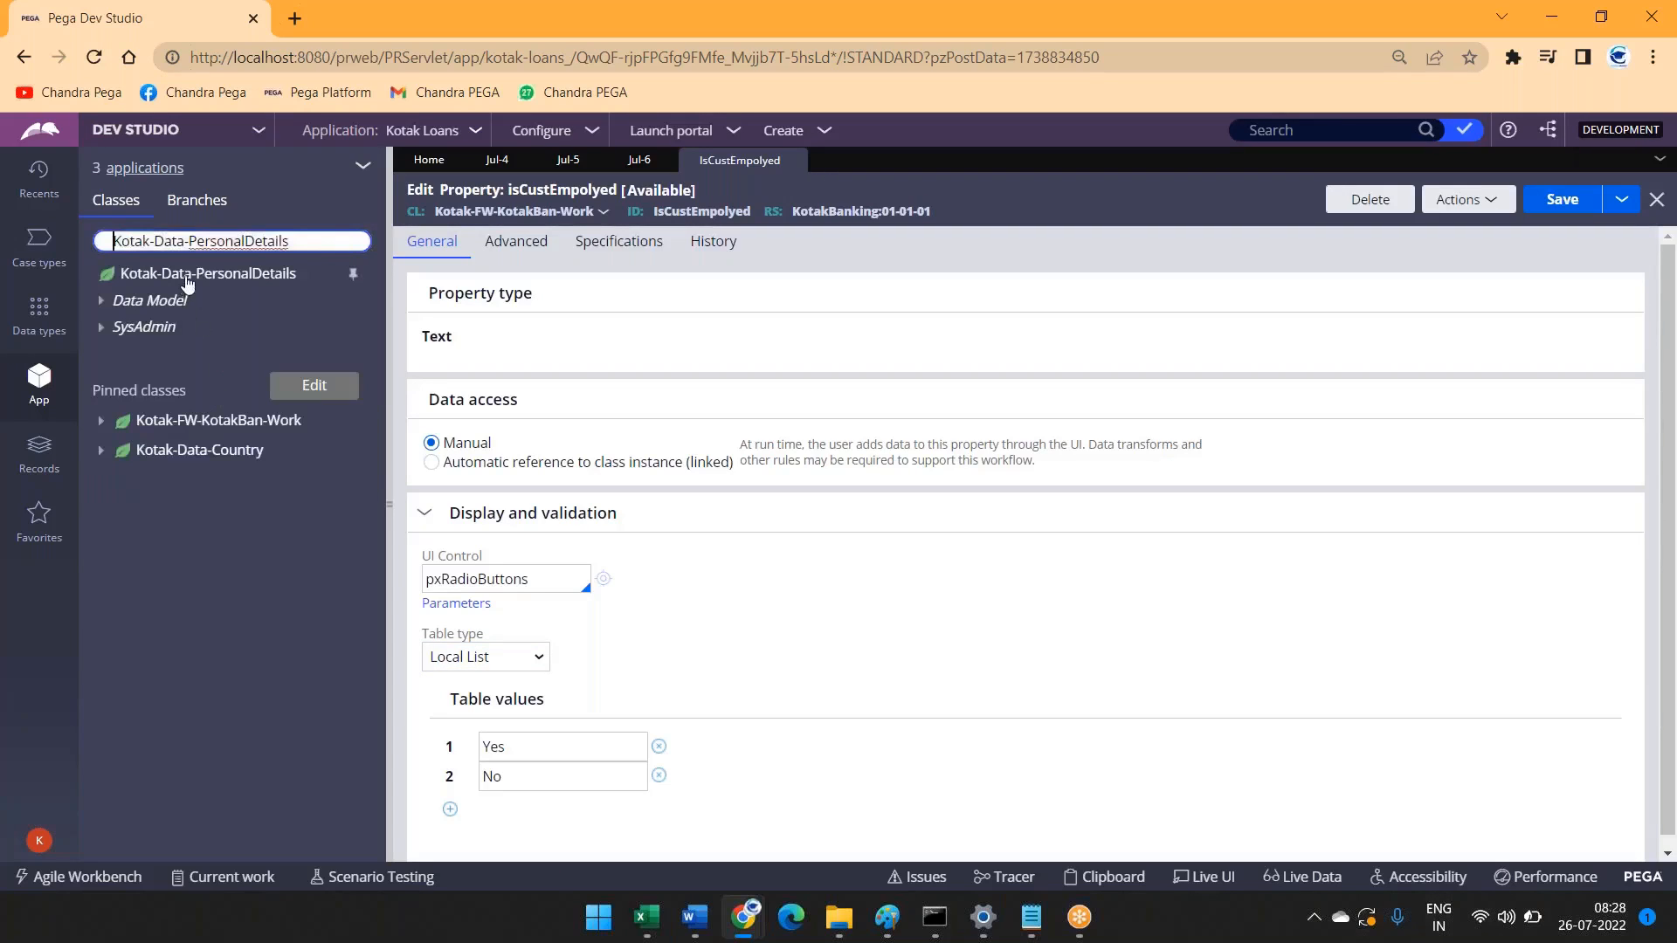
left_click(100, 303)
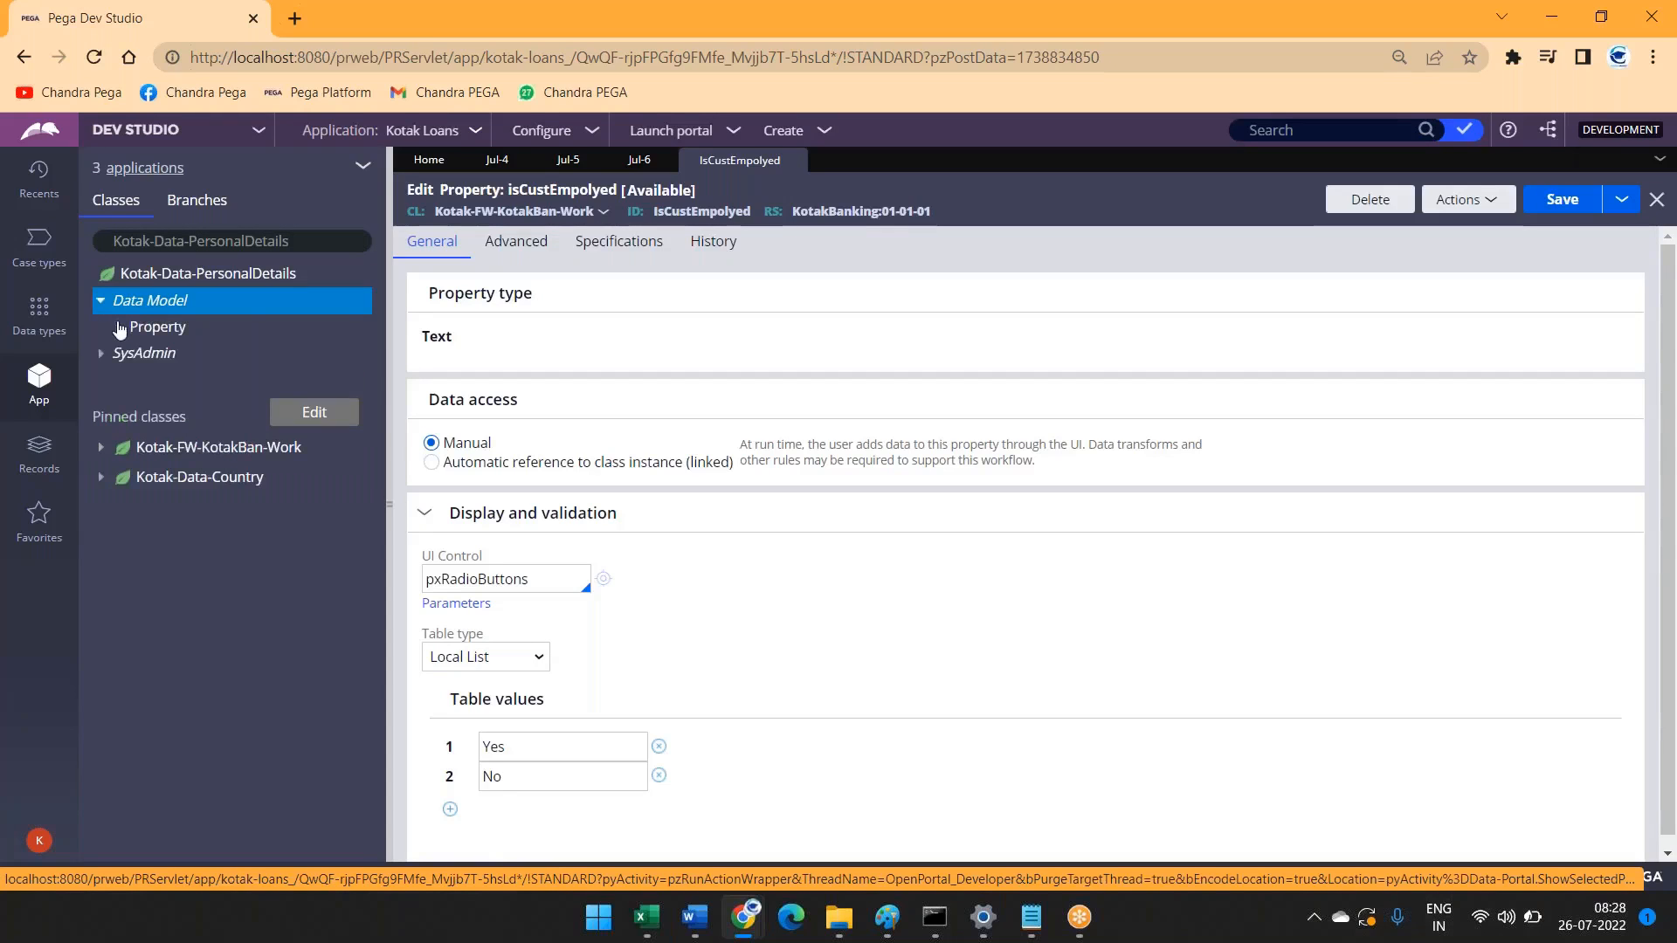
left_click(119, 328)
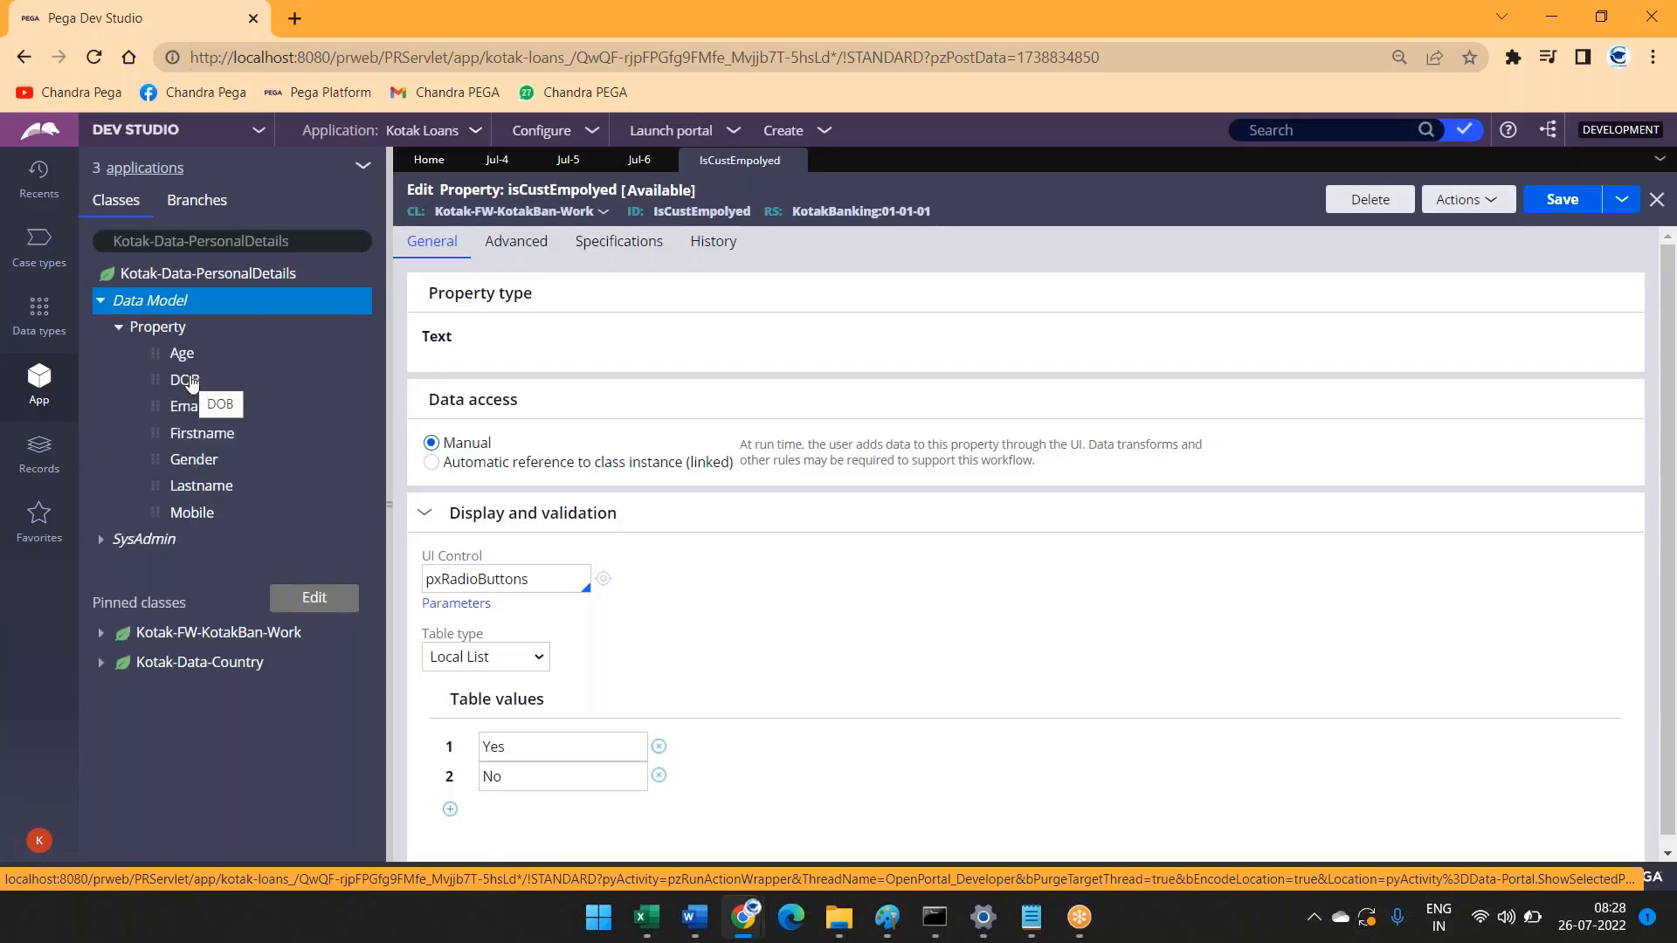
Step: Create a property labelled Income in the Kotak-Data-PersonalDetails class and open it
right_click(157, 302)
mouse_move(217, 330)
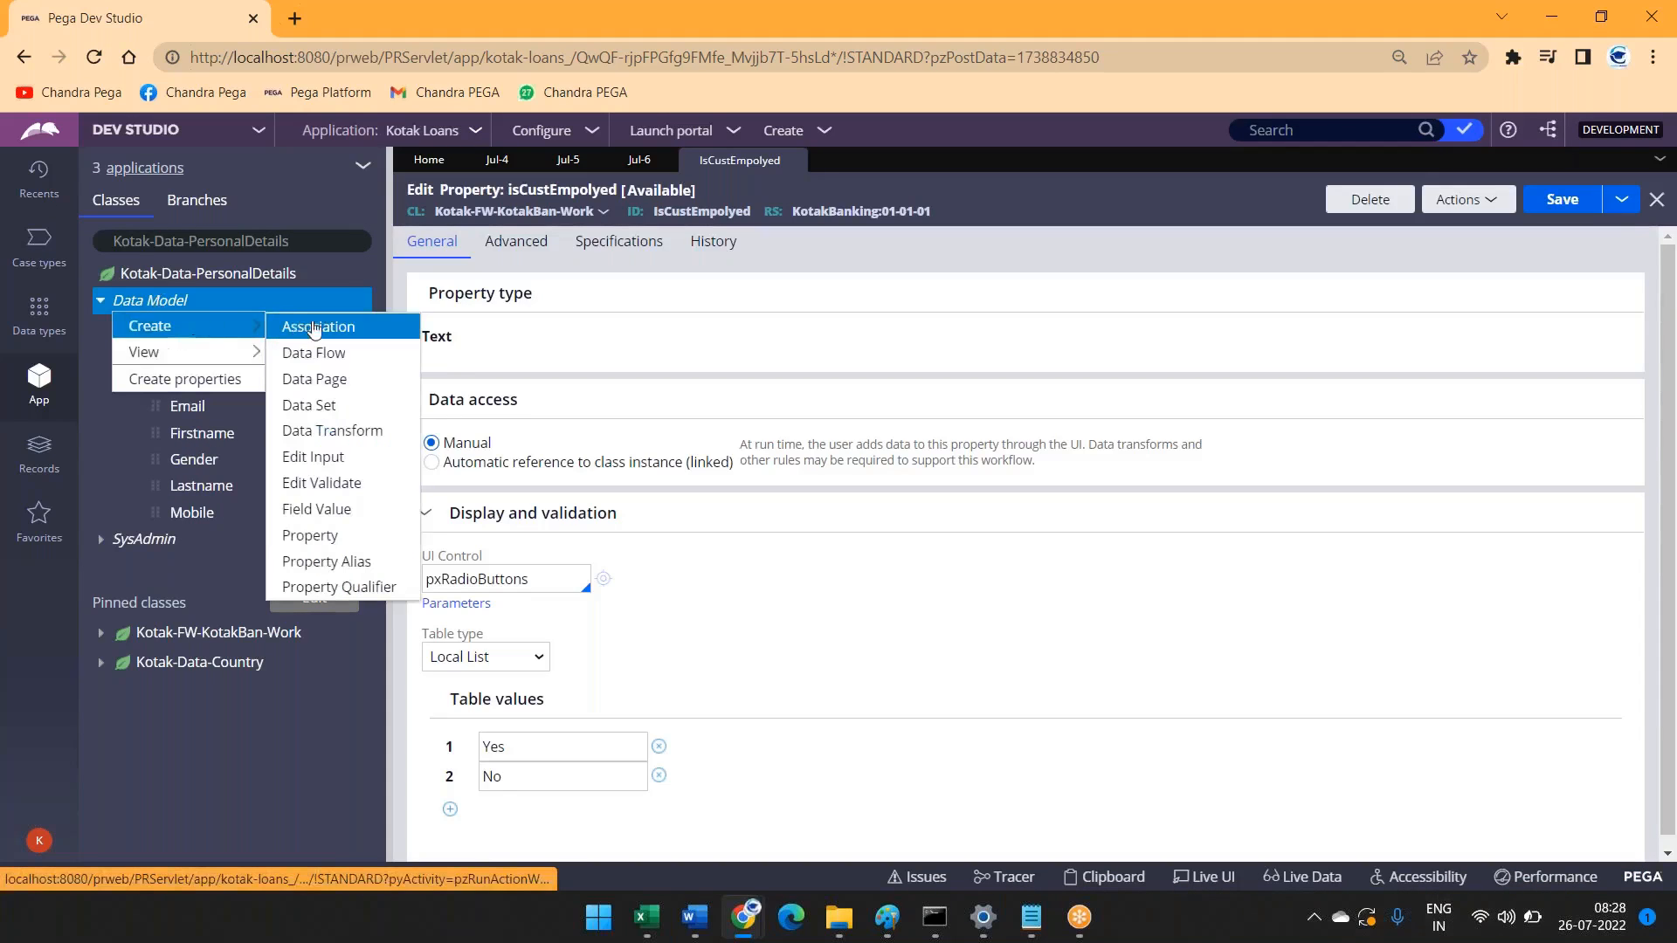
left_click(303, 543)
left_click(712, 326)
type("Income")
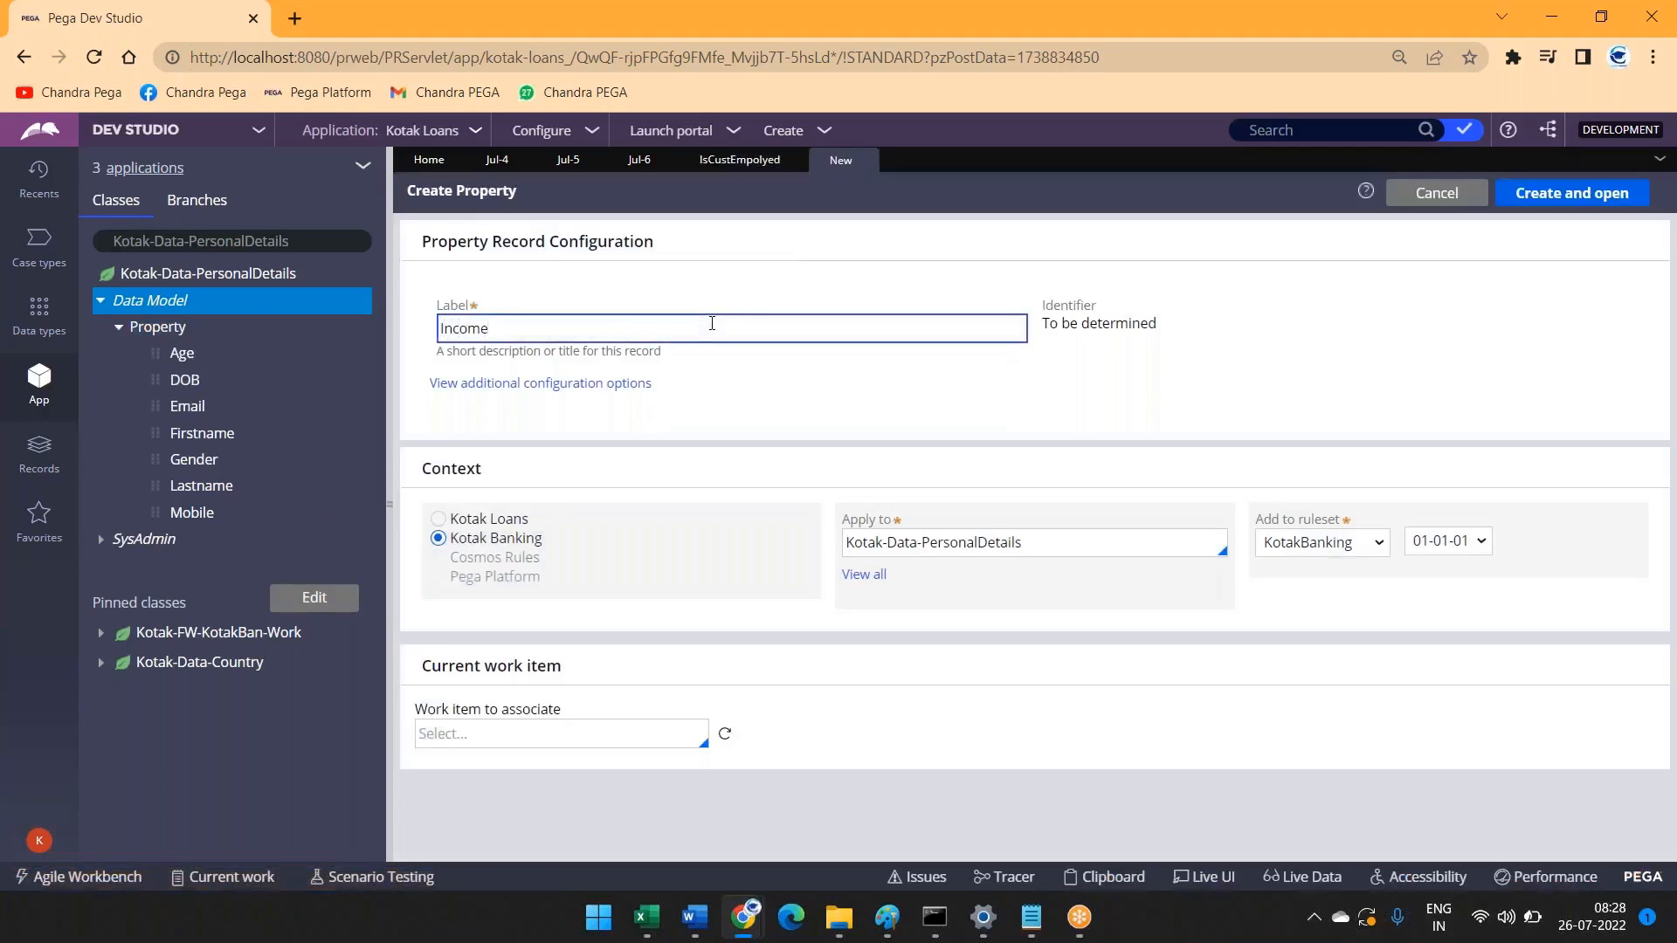
left_click(1560, 187)
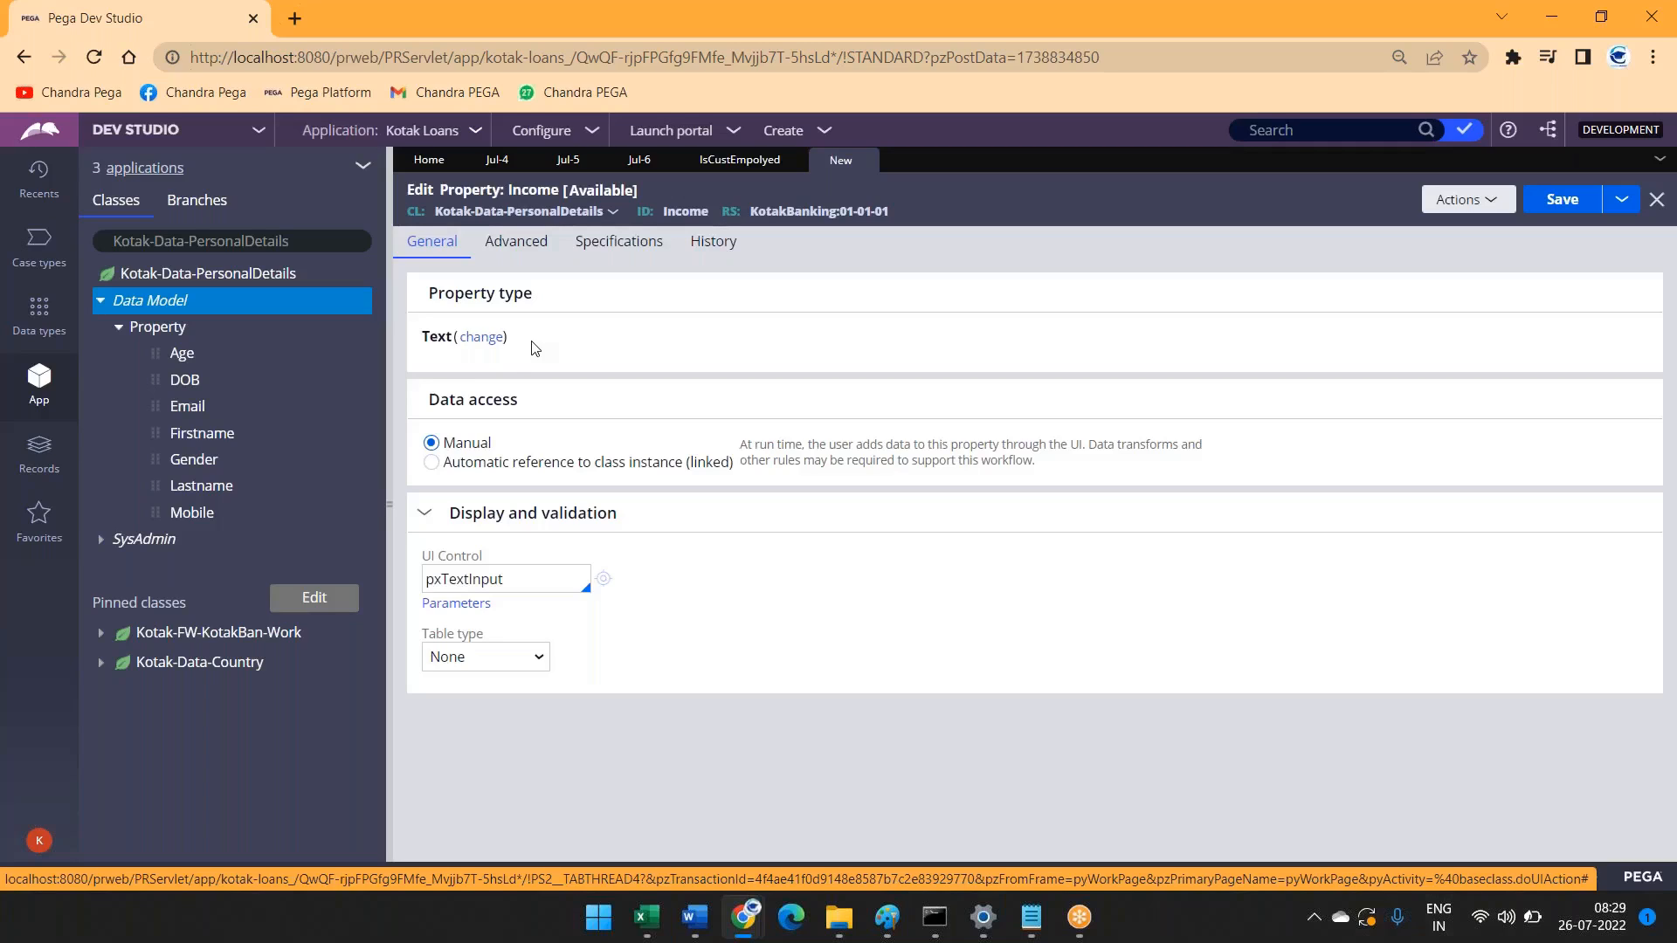
Step: Change the Income property's type to Decimal and save it
left_click(481, 337)
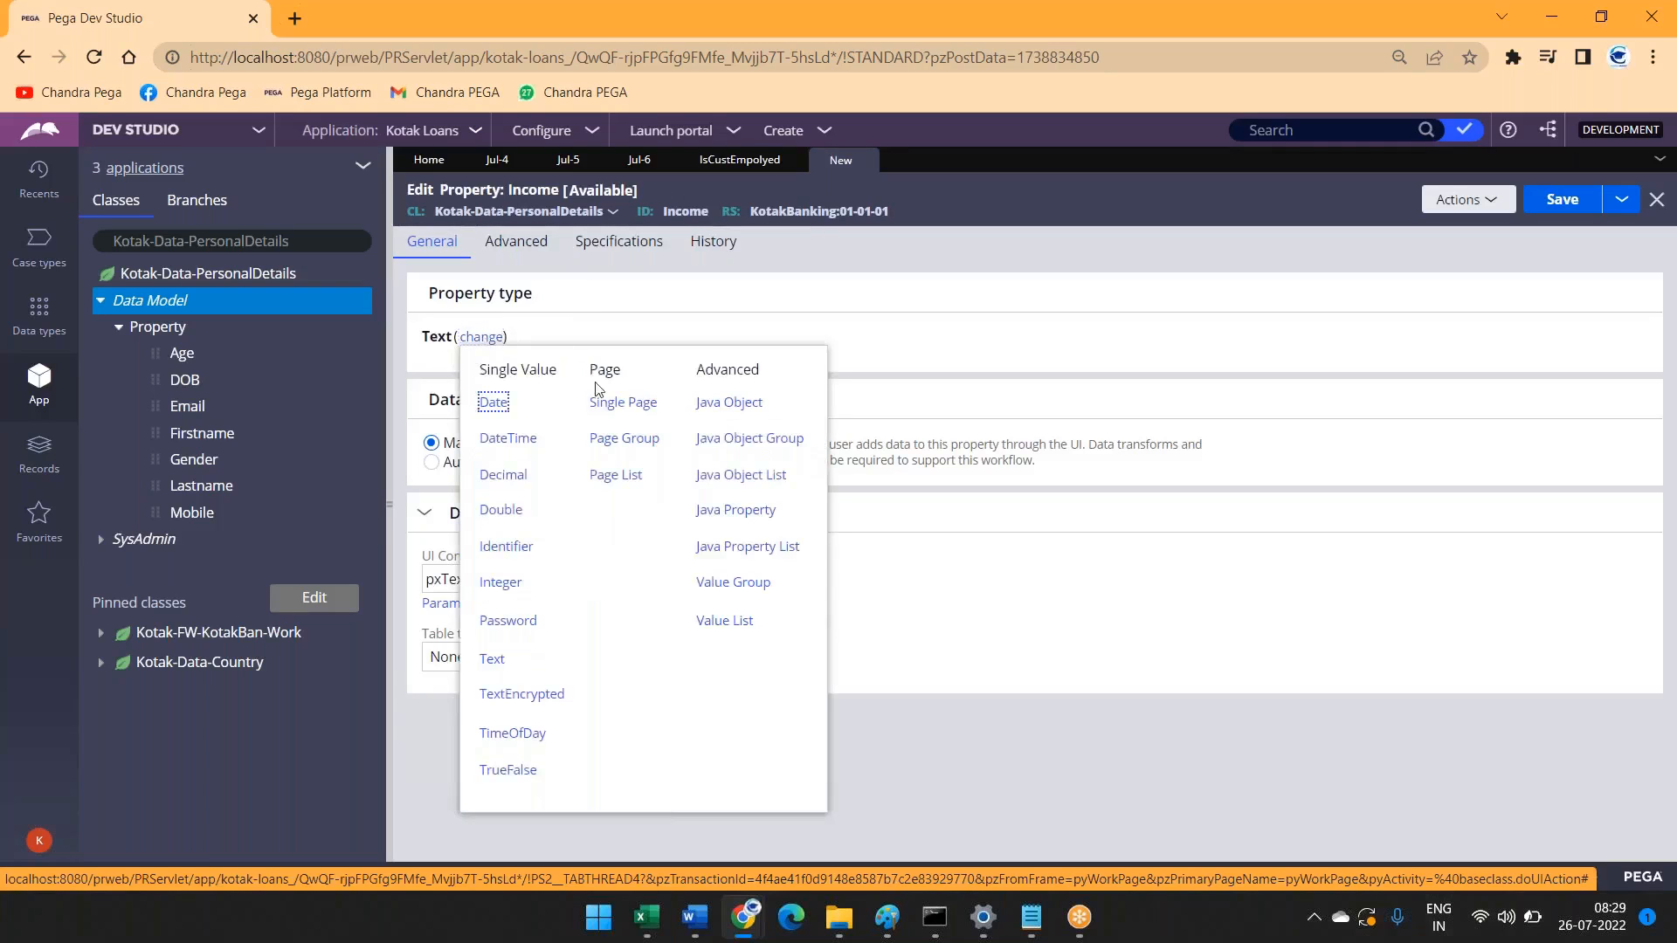
left_click(502, 475)
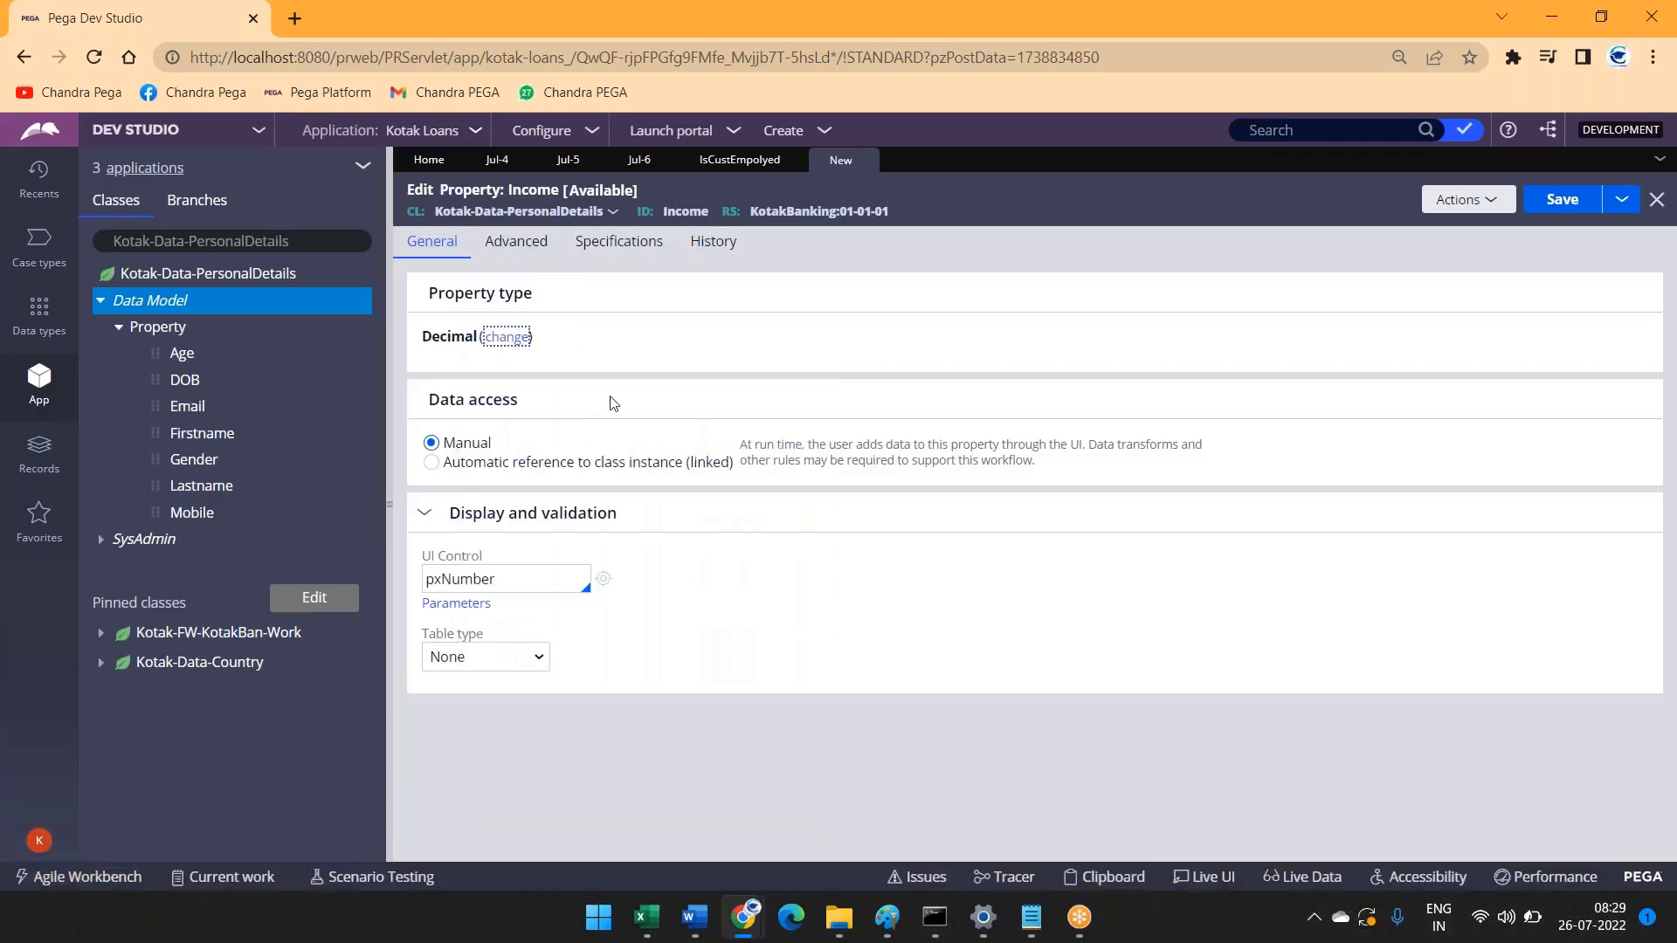
left_click(1562, 200)
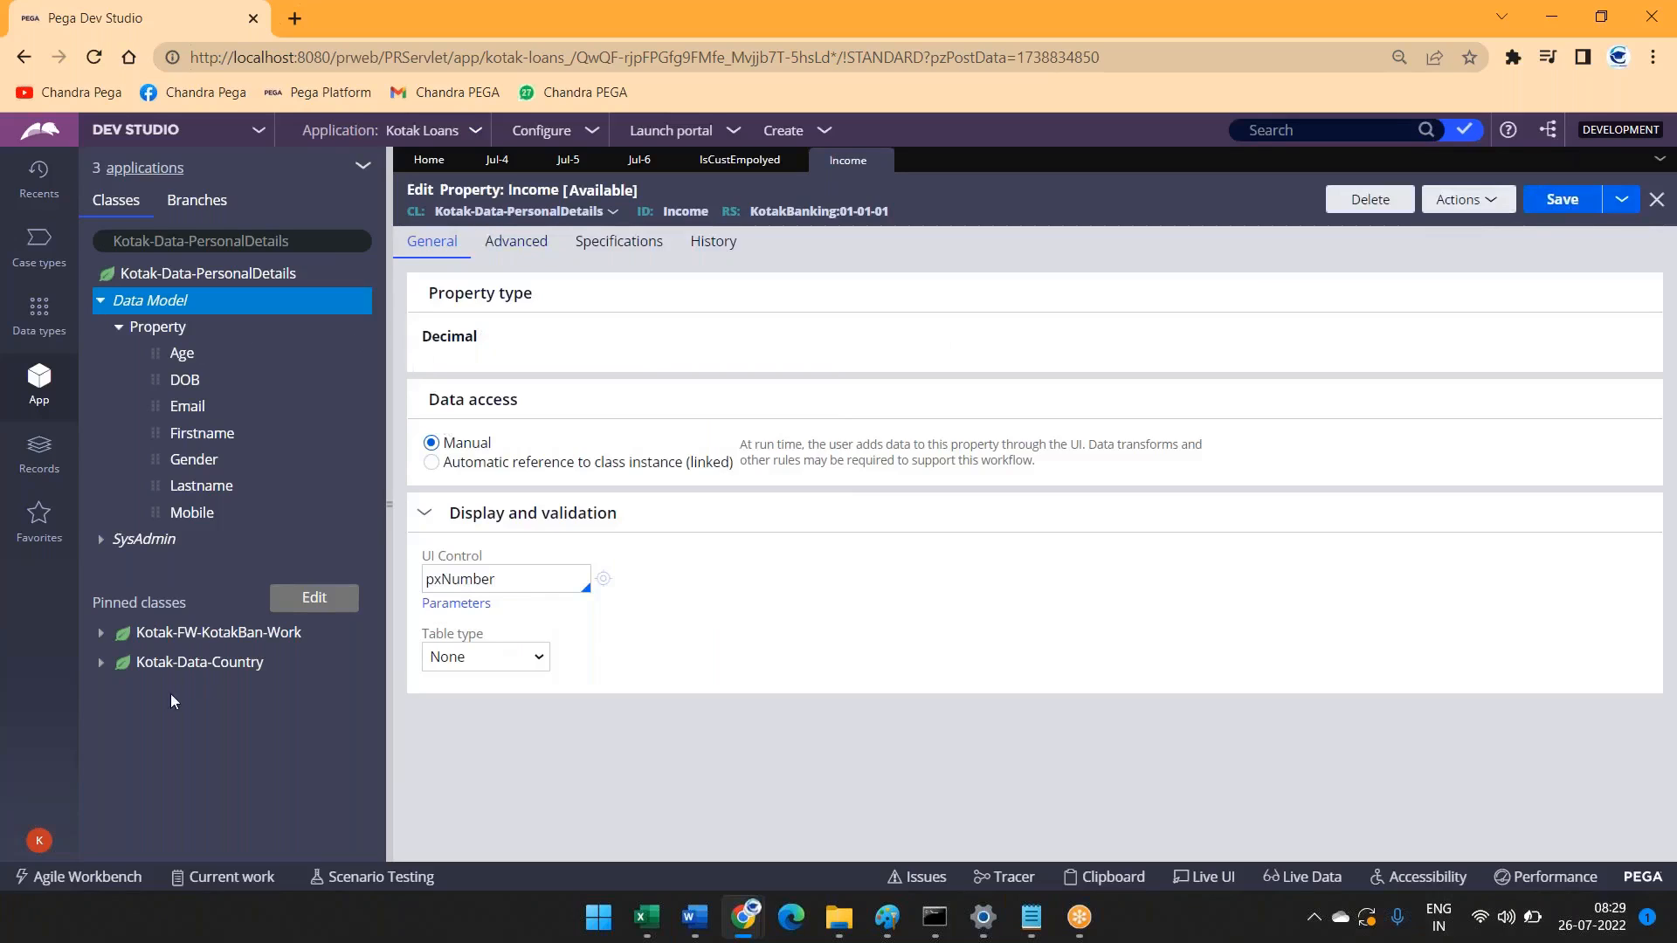
Step: Starting from the IsCustEmpolyed record, create a property labelled TotalIncome in the Kotak-FW-KotakBan-Work class
left_click(738, 161)
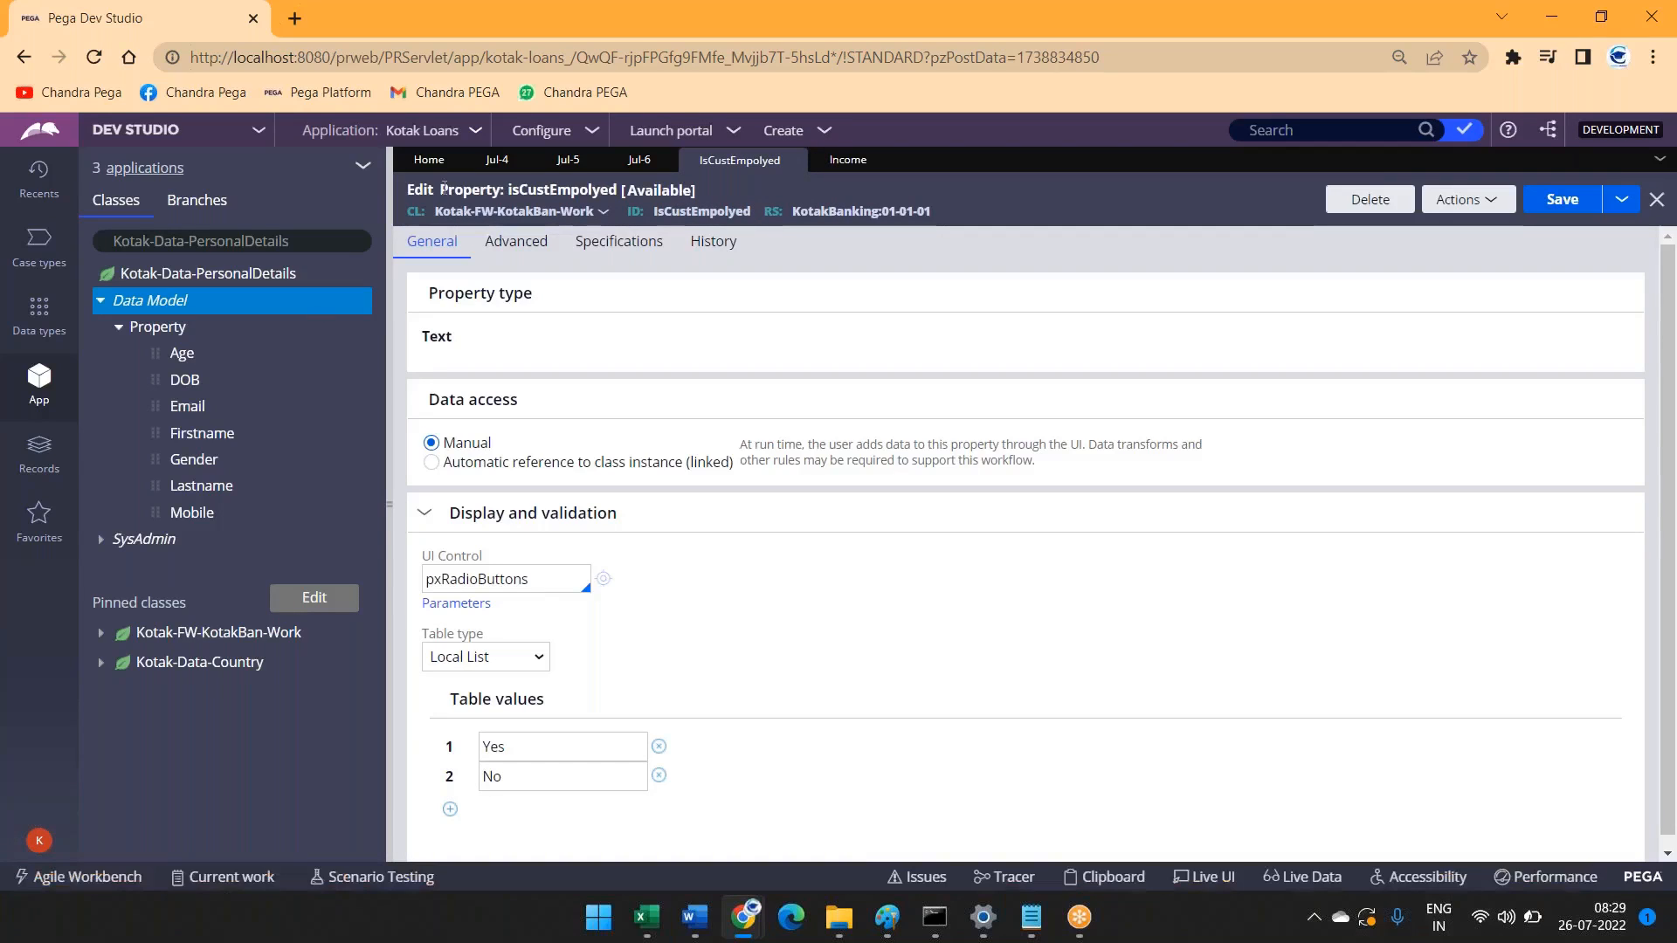
left_click_drag(432, 212, 597, 213)
left_click(1476, 201)
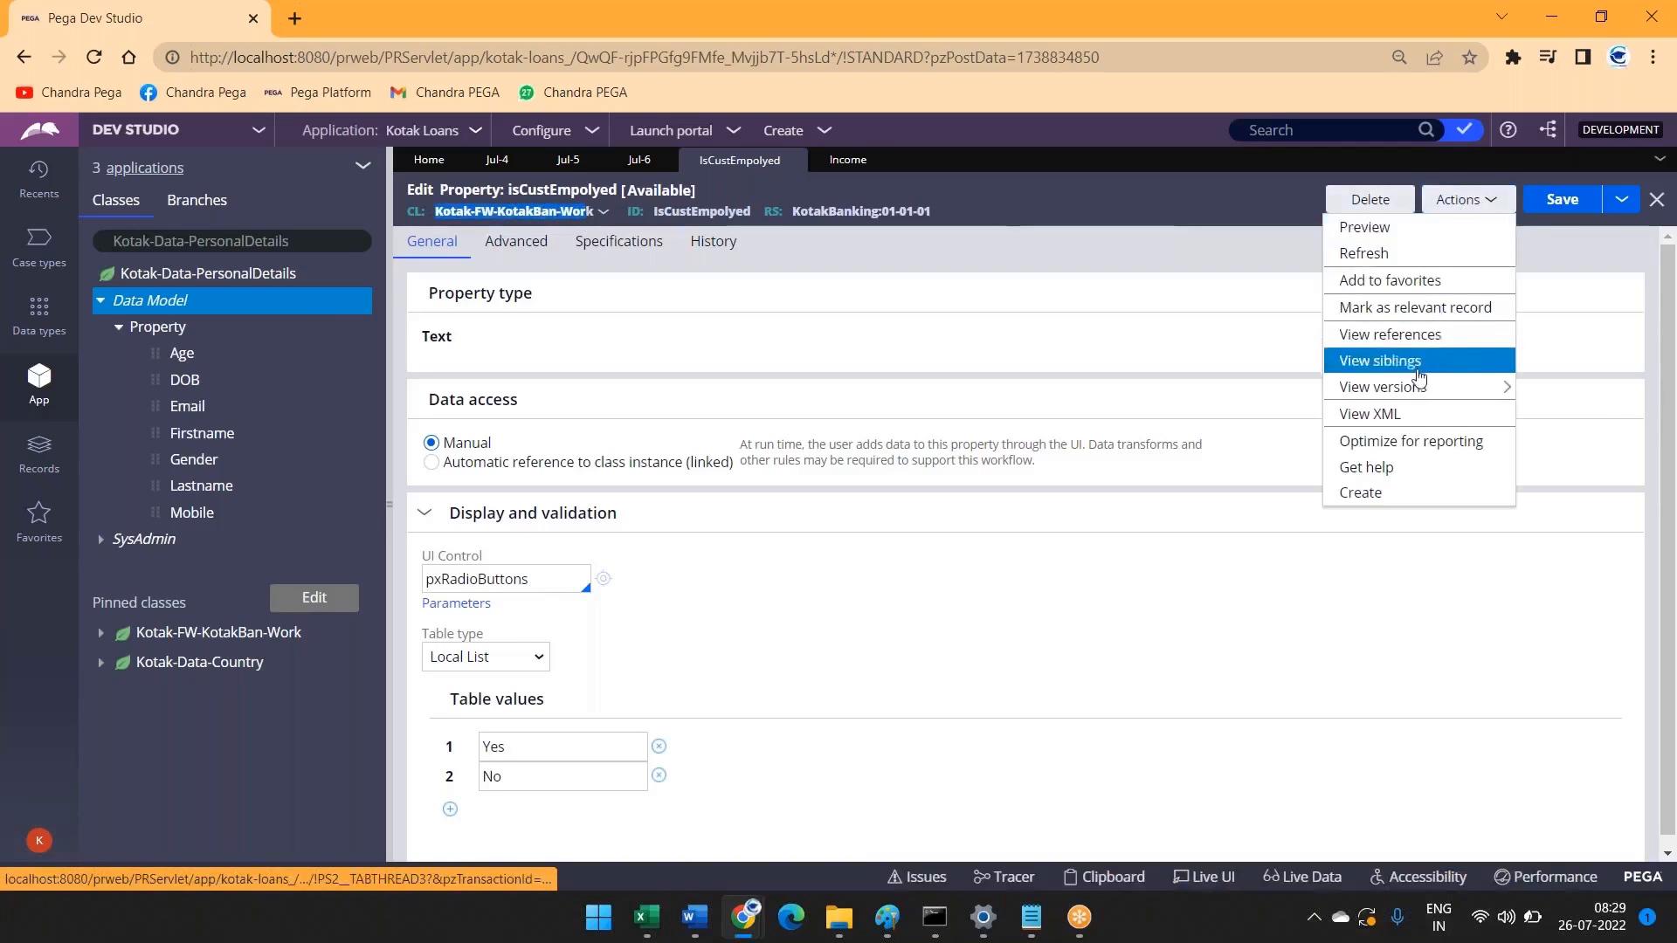
left_click(1363, 493)
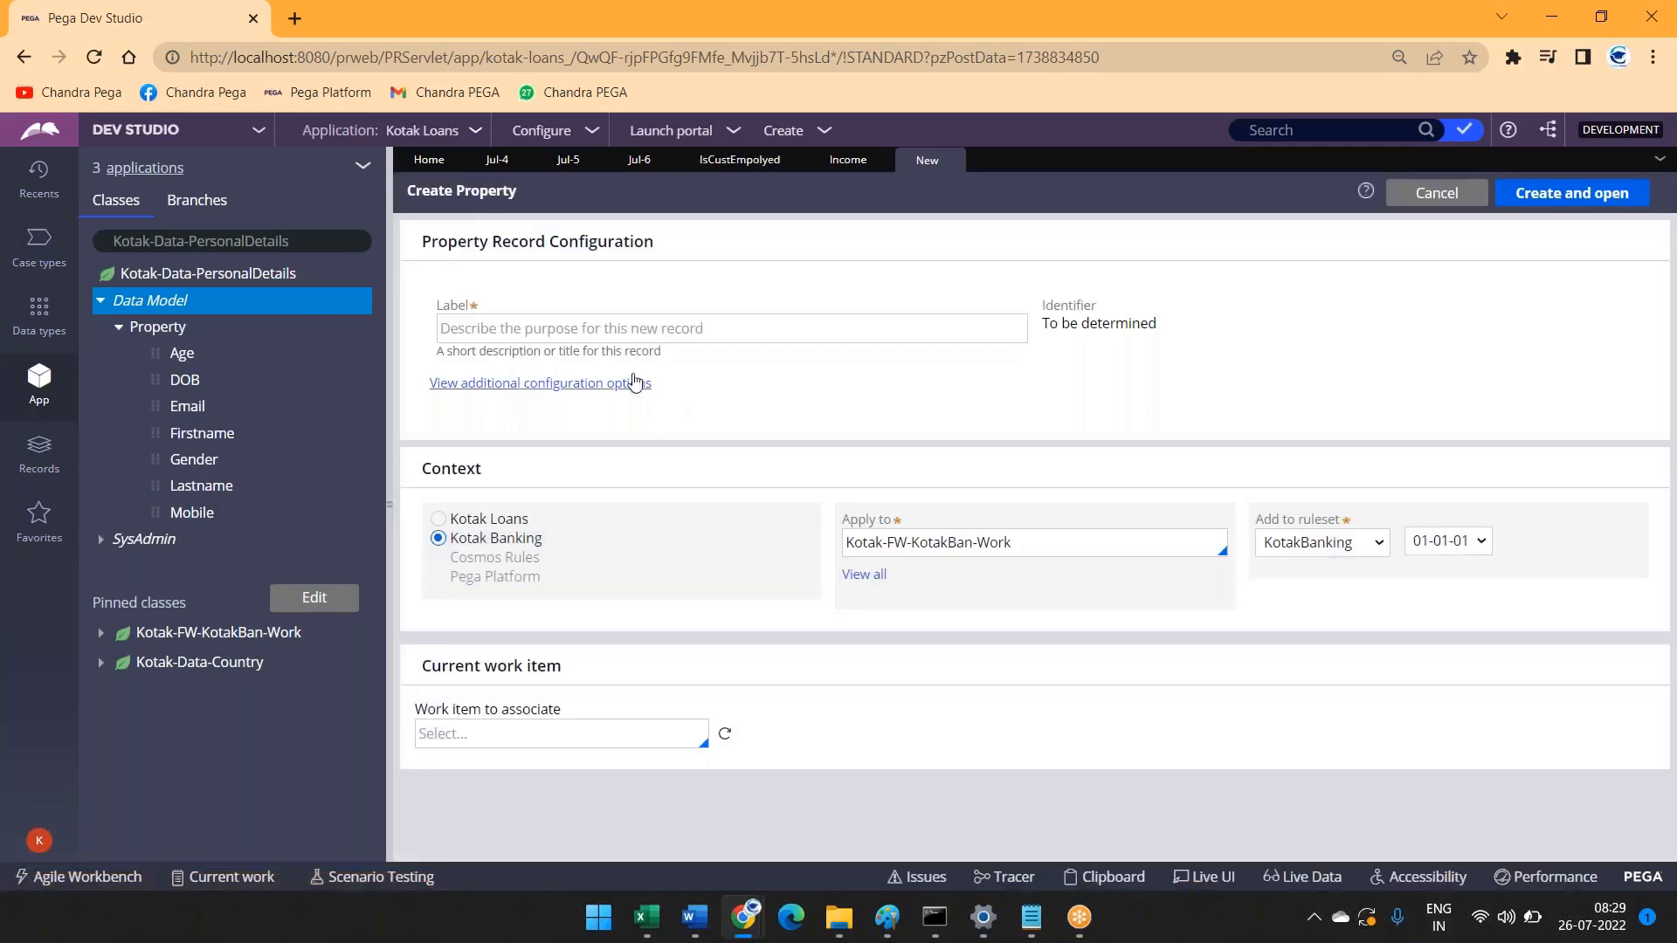
left_click(653, 331)
type("TotalIncome")
left_click(1563, 195)
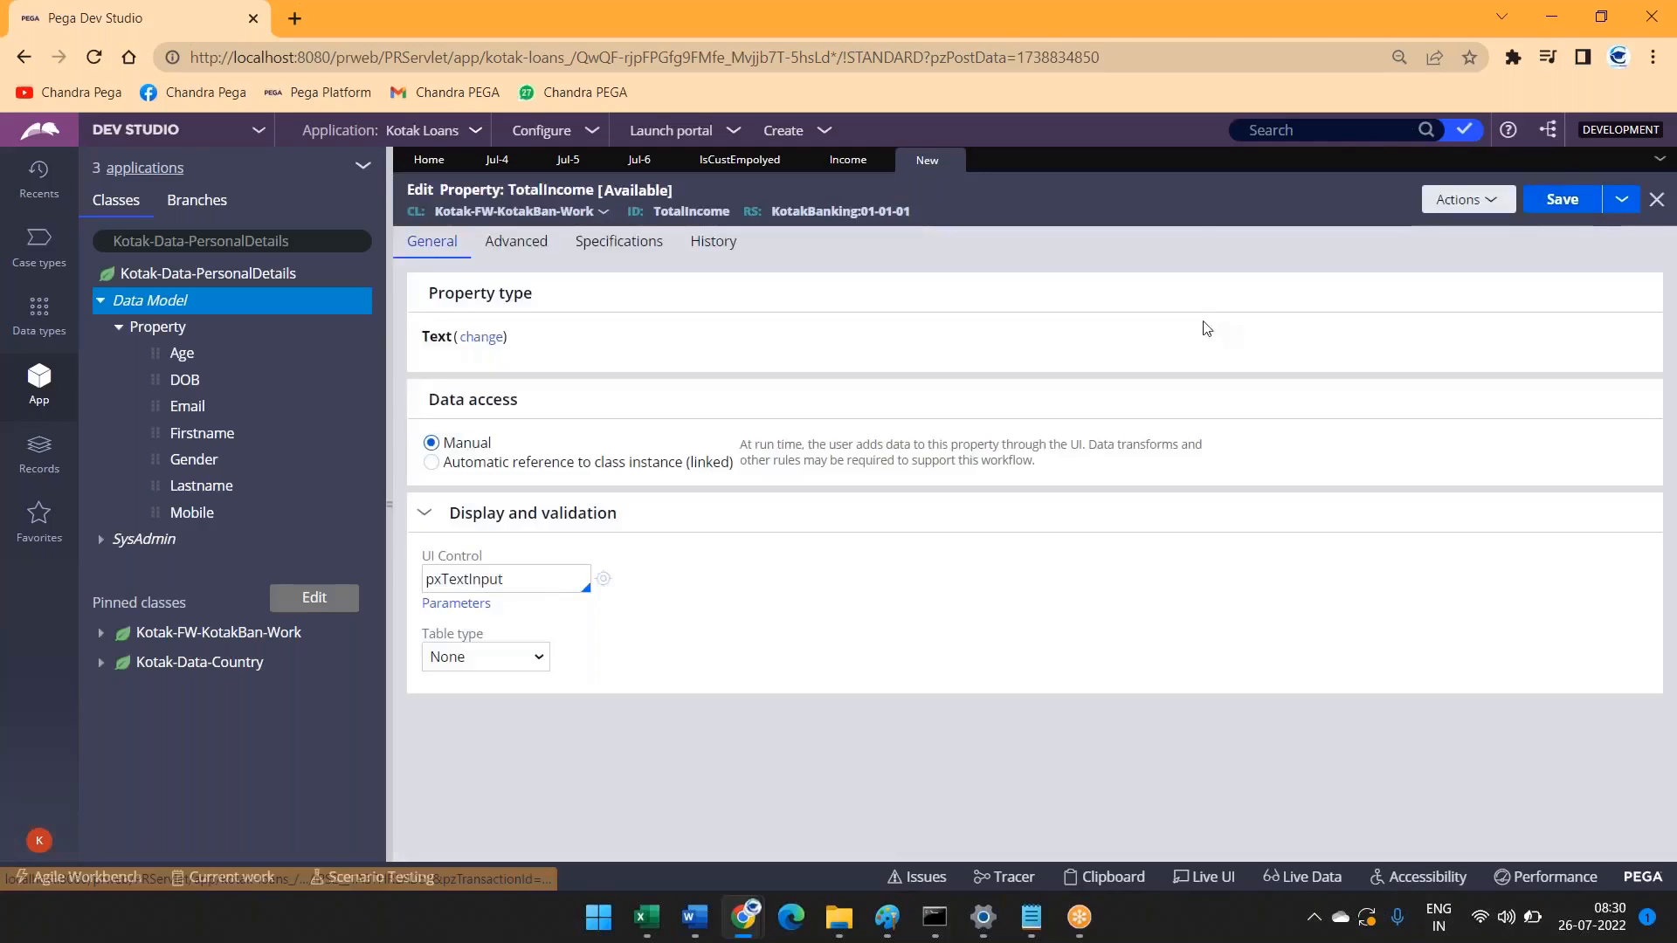
Step: Change the TotalIncome property's type to Decimal and save it
left_click(472, 338)
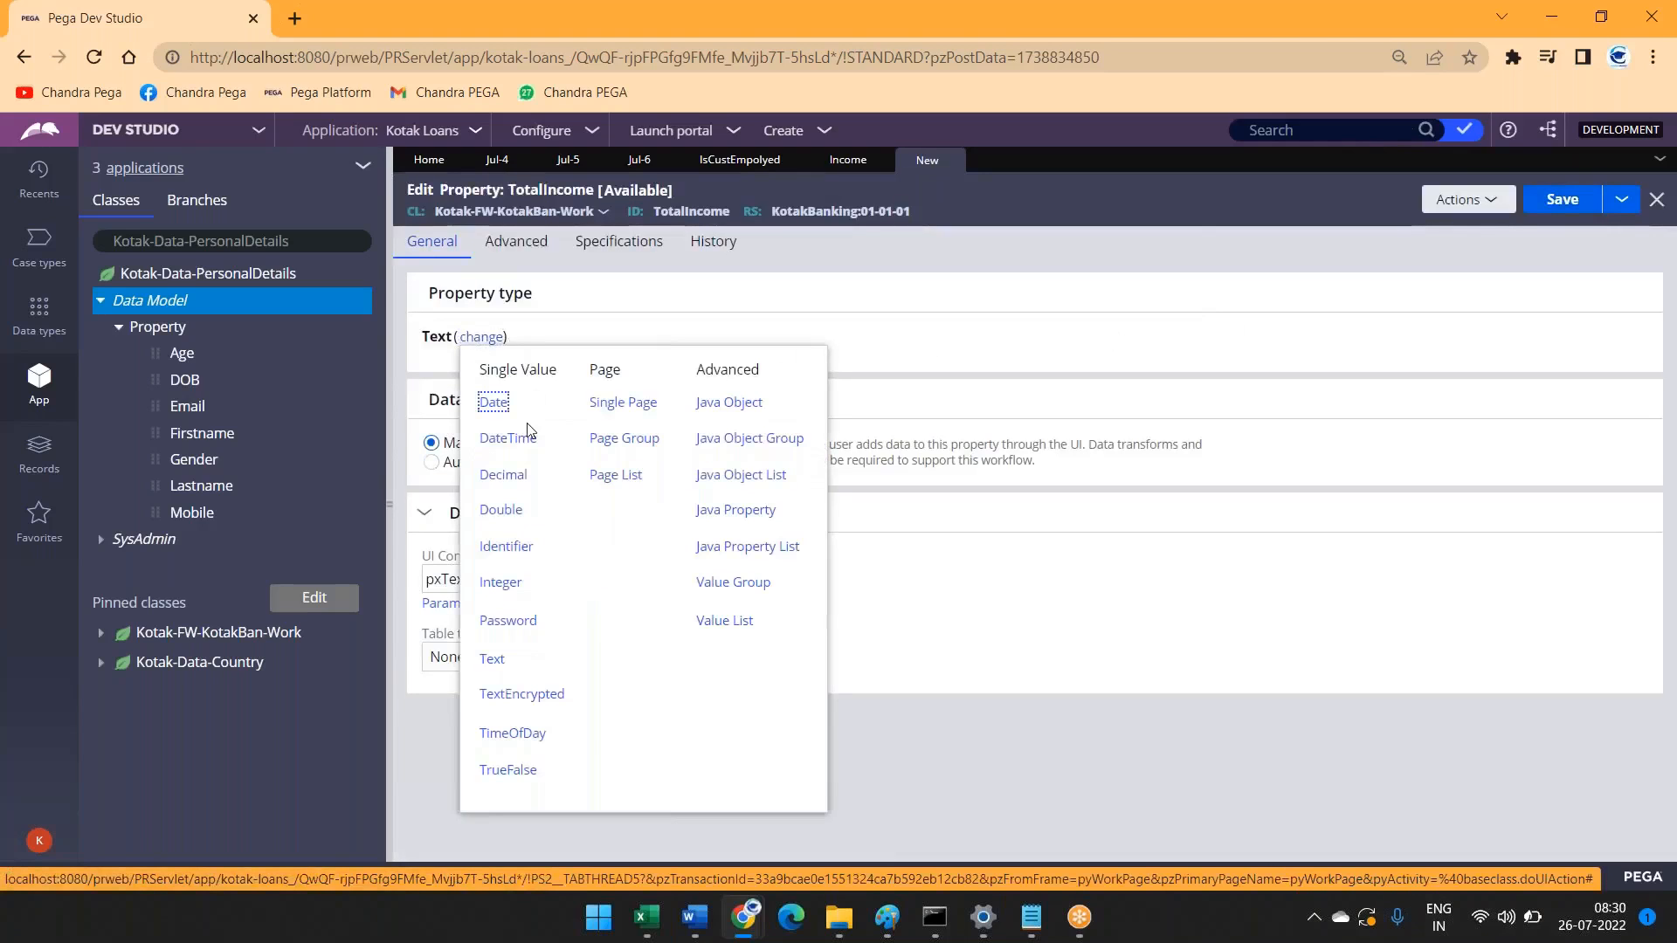
left_click(503, 475)
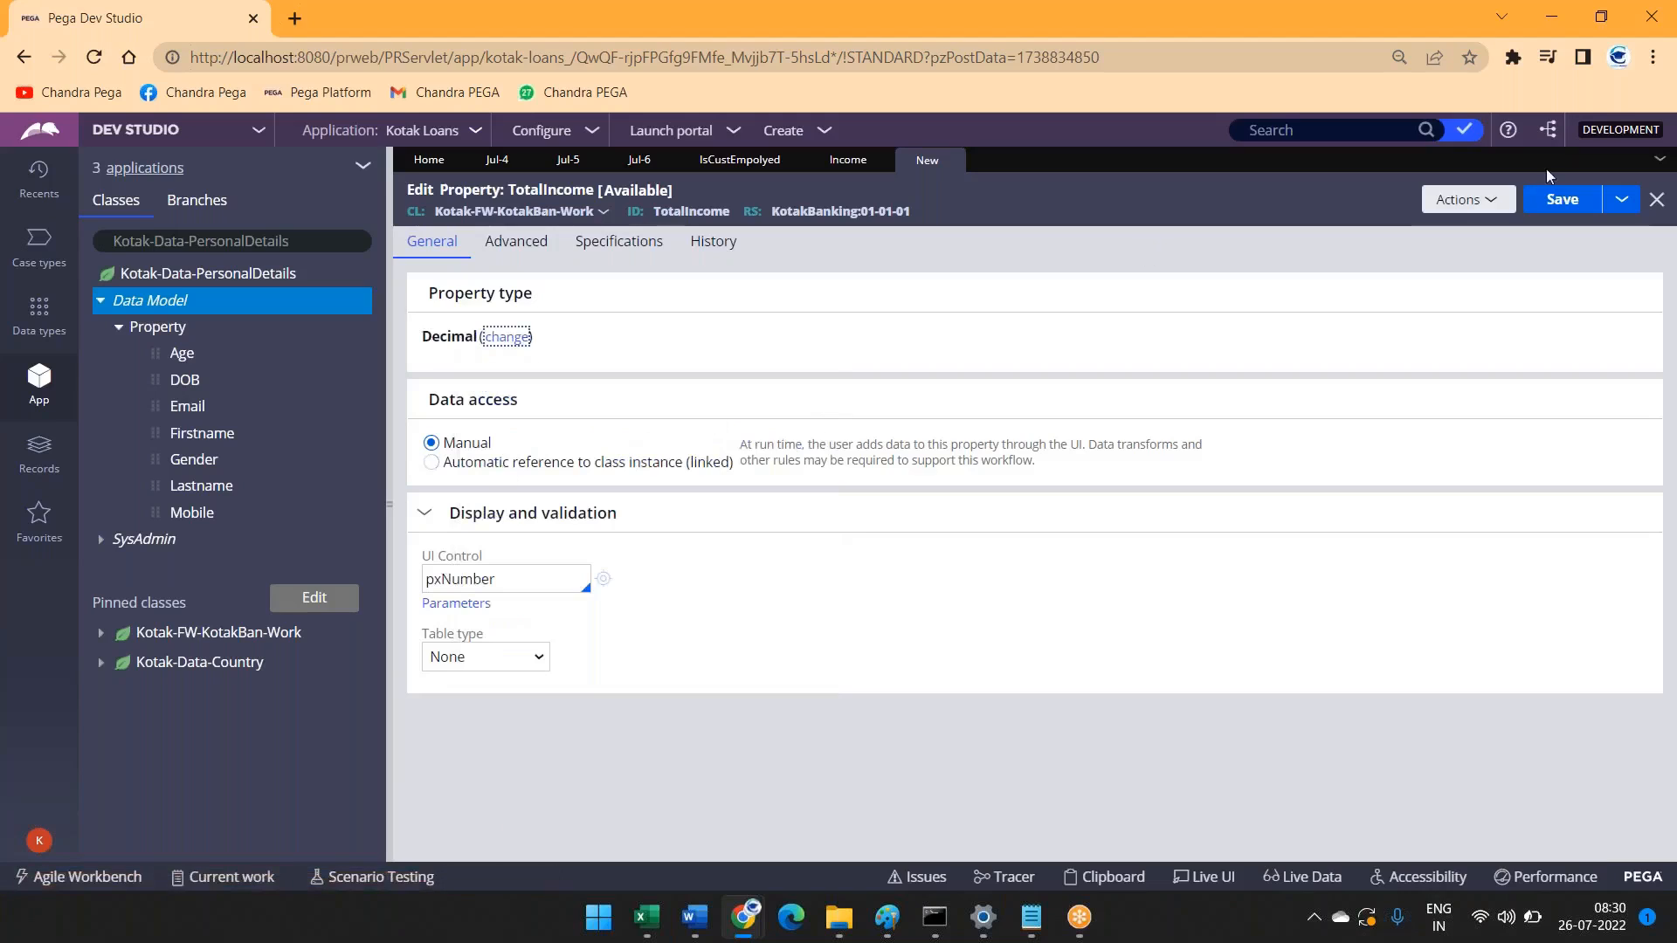
left_click(1544, 199)
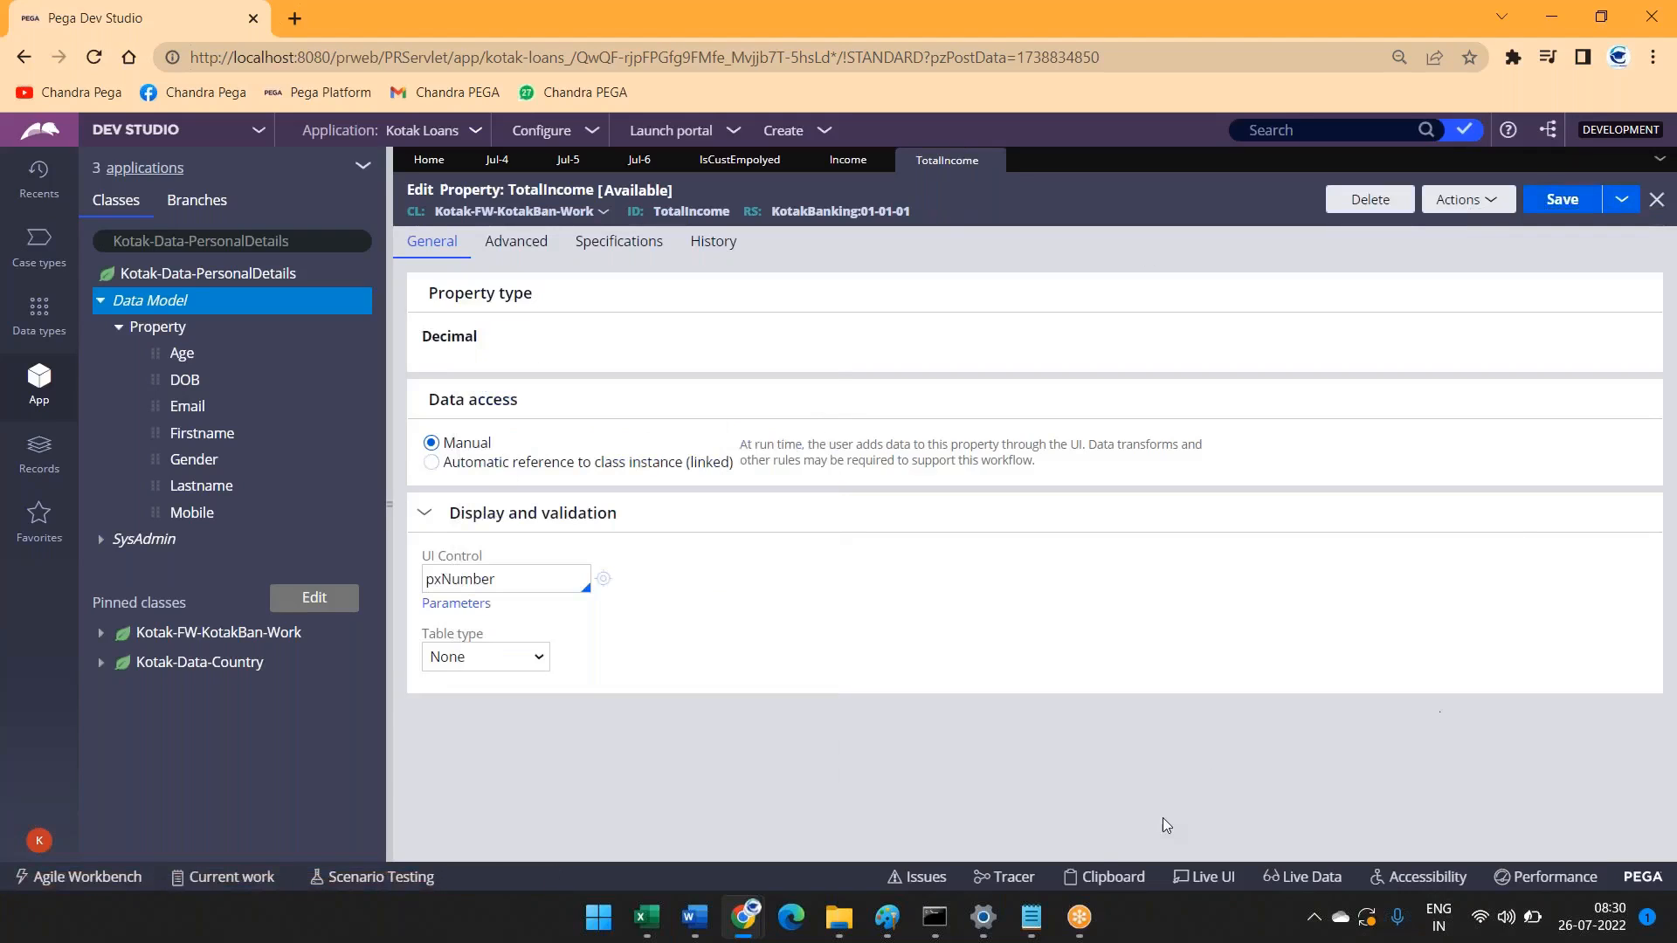
Step: Go through the isCustEM, Income and SelectedLoan lines of the Notepad list and return to the TotalIncome property
left_click(1031, 917)
double_click(725, 412)
left_click(725, 451)
left_click(692, 452, "shift")
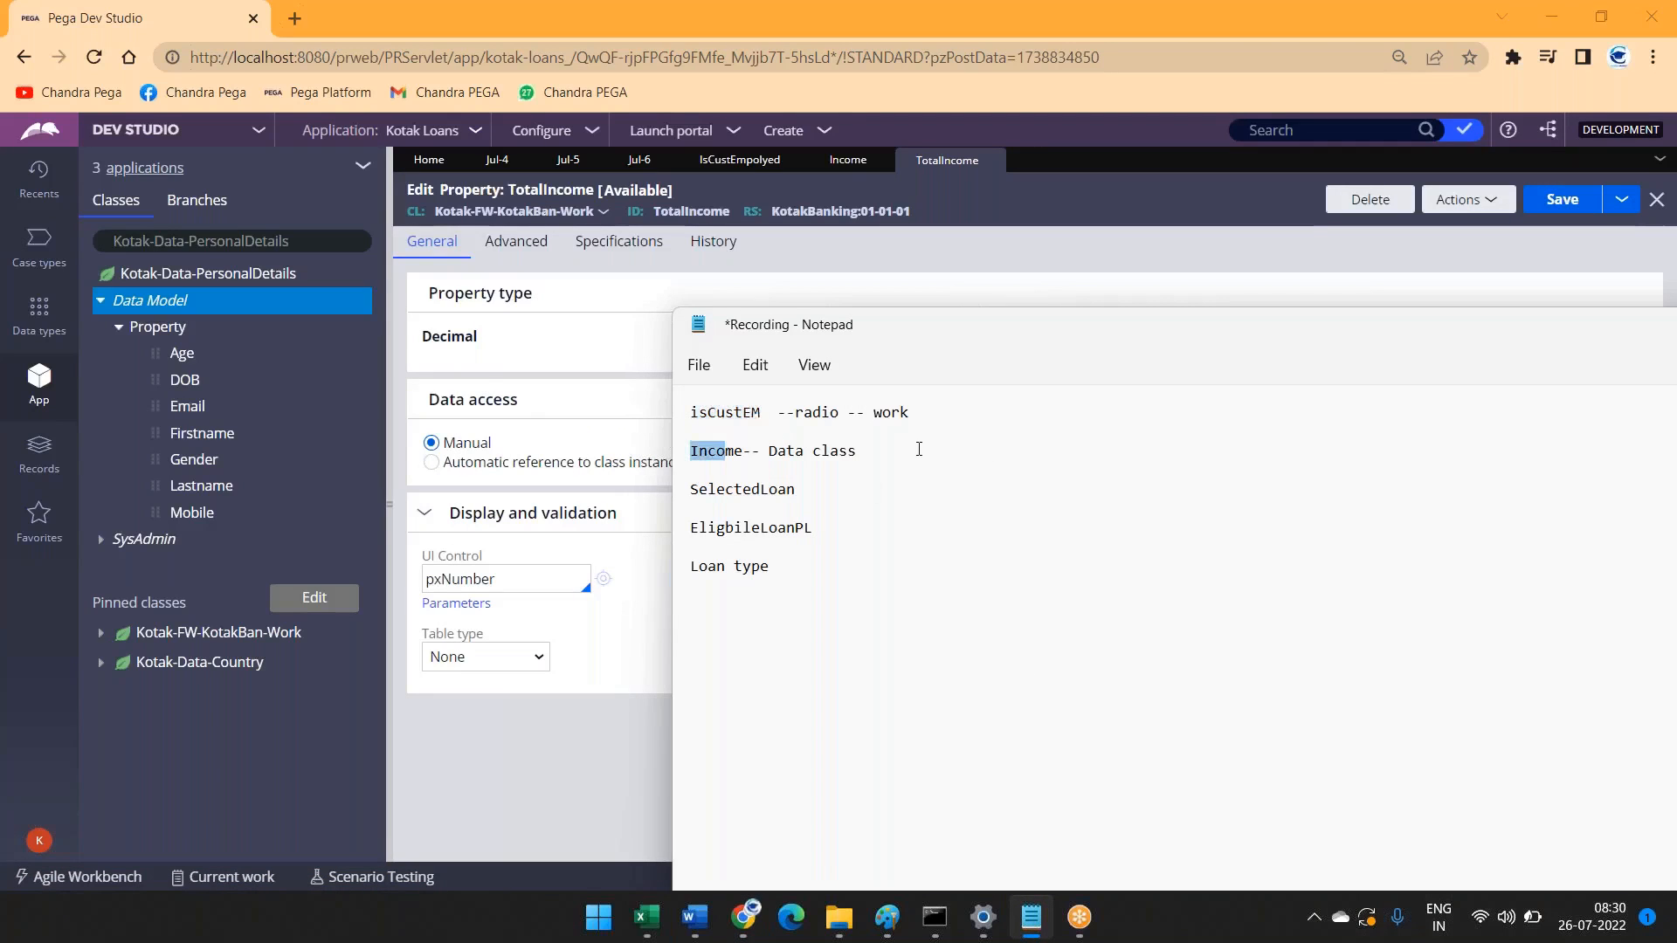
left_click_drag(812, 491, 690, 491)
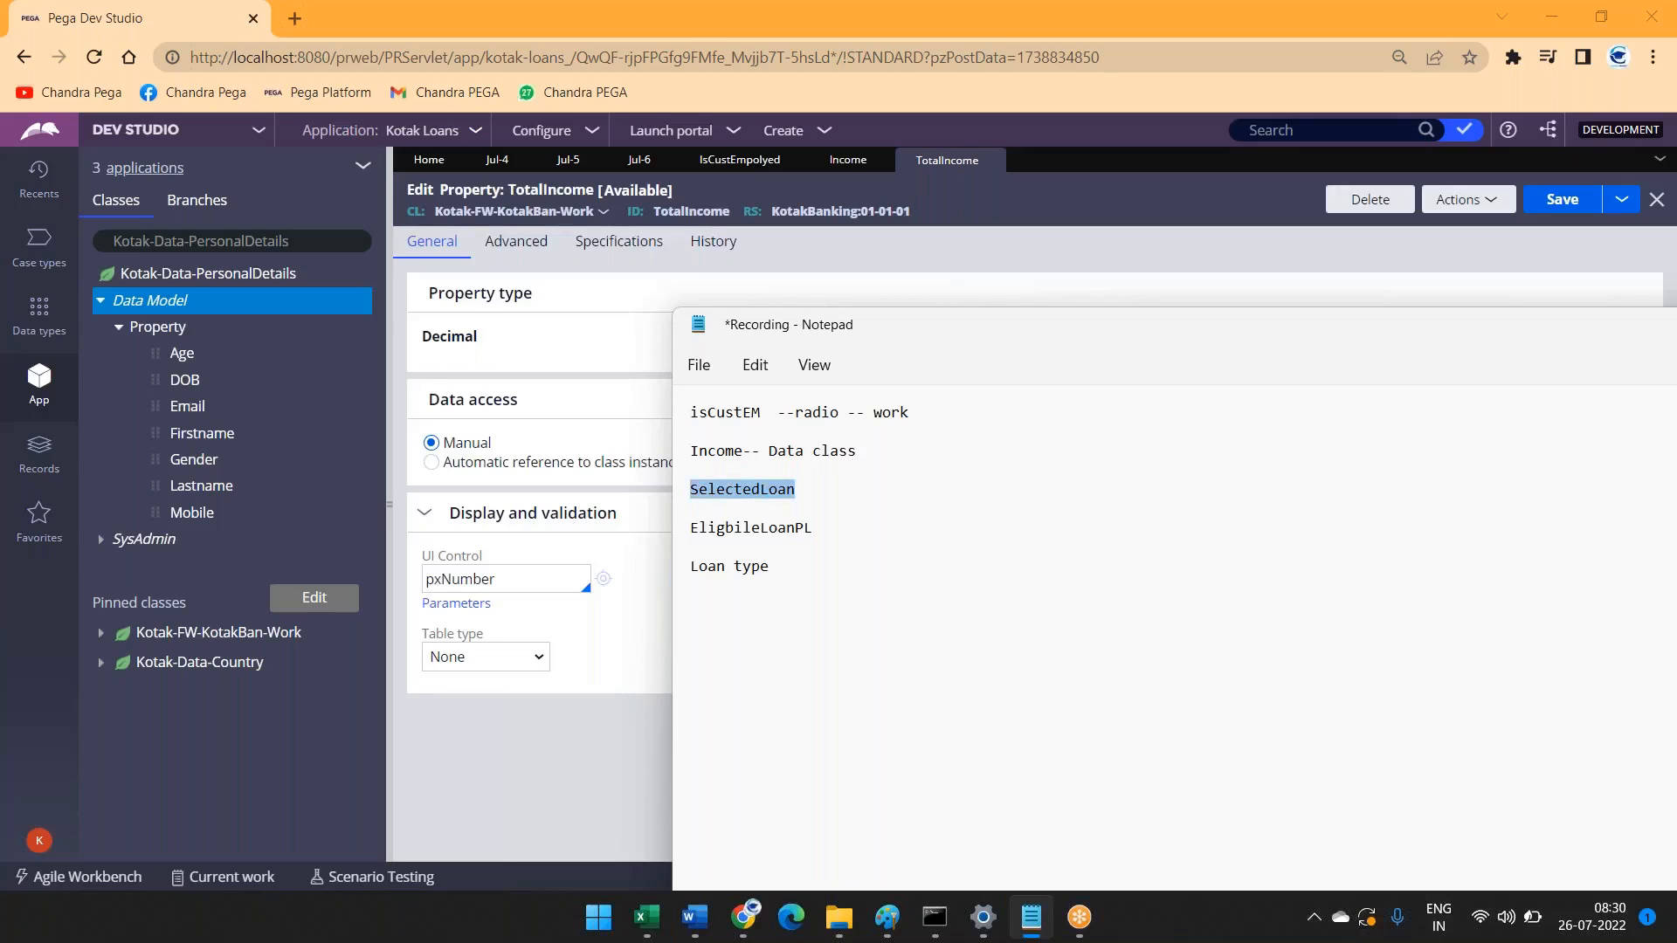
left_click(1254, 299)
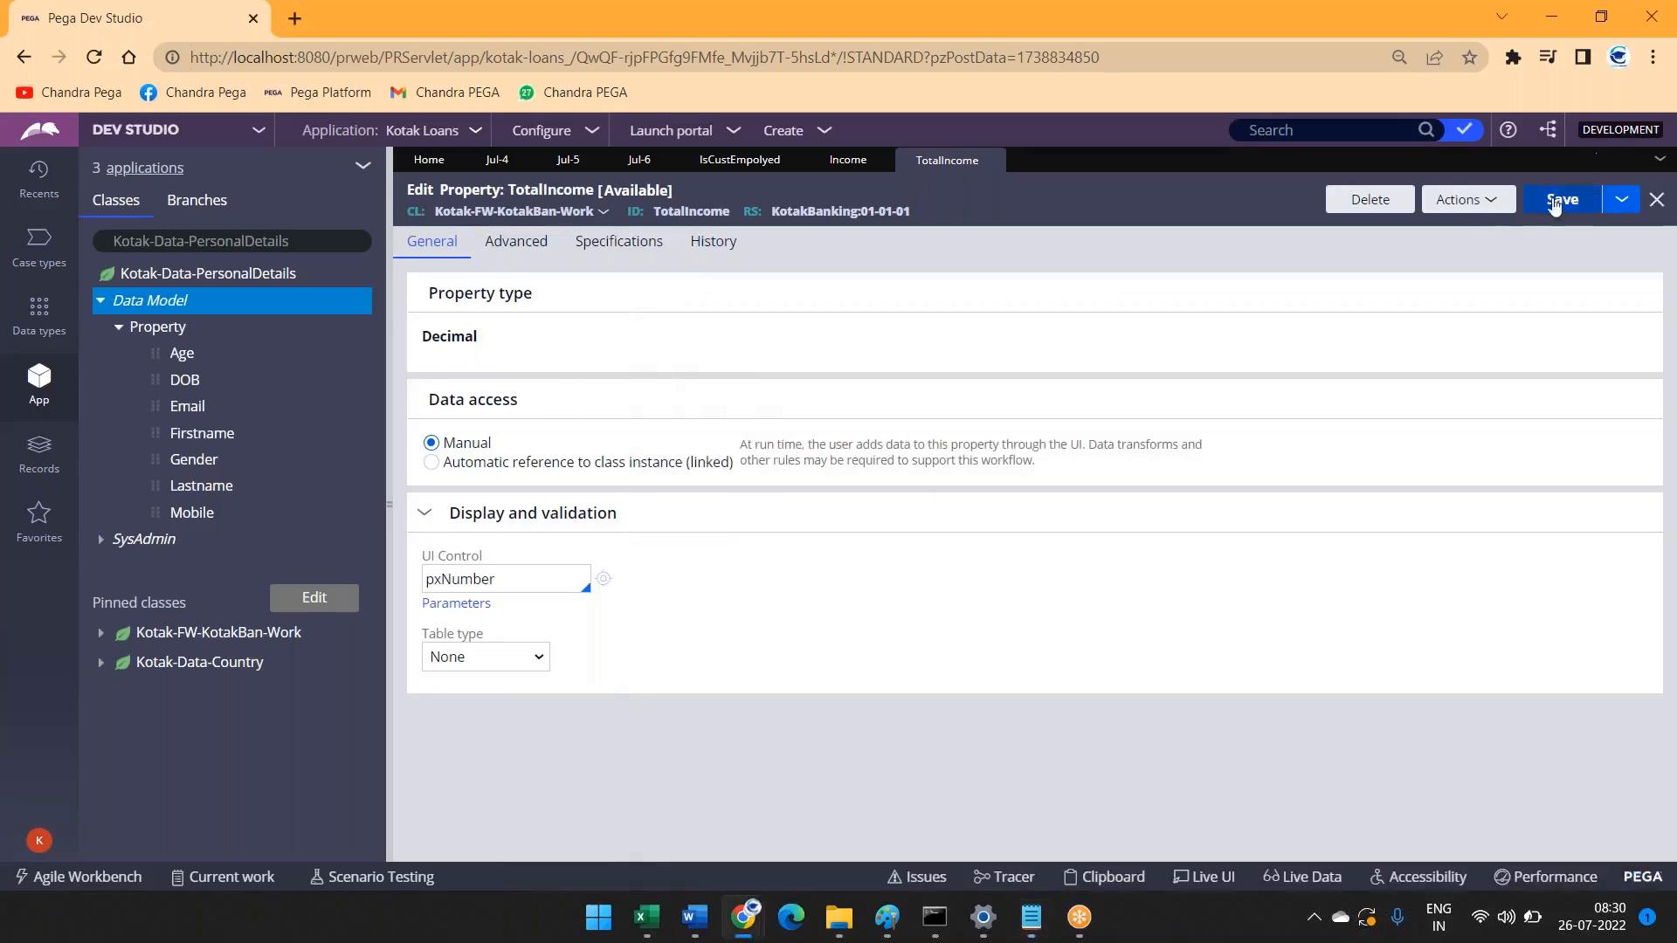
Step: Starting from the TotalIncome record, create a property labelled SelectedLoan in the Kotak-FW-KotakBan-Work class
left_click(1476, 199)
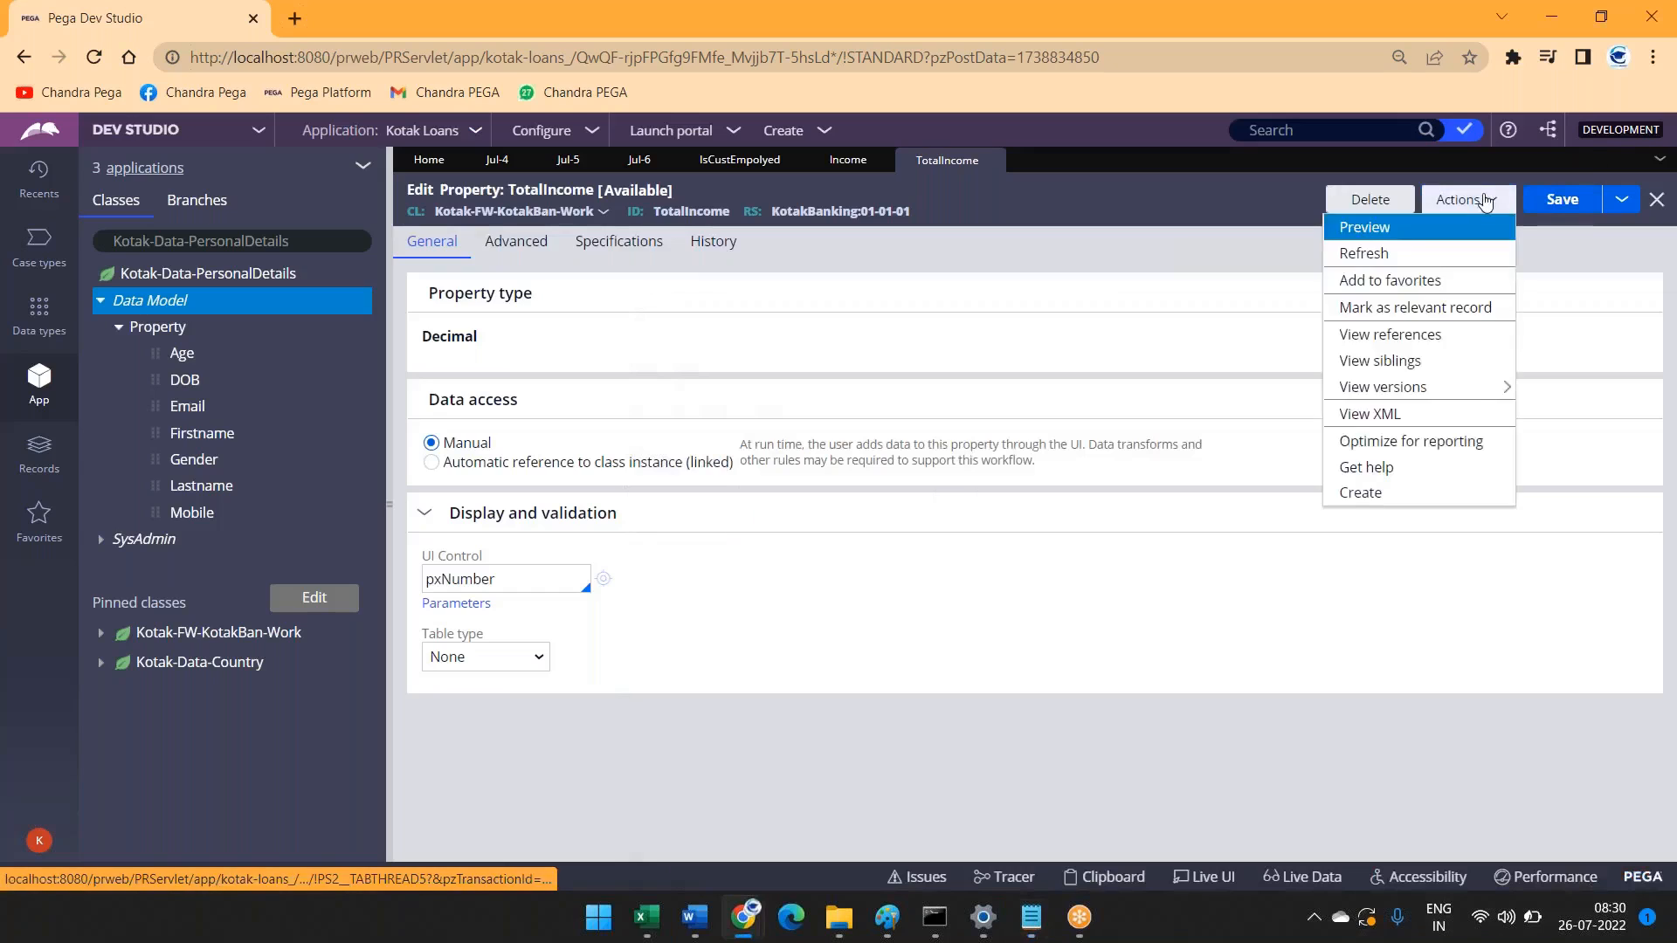
left_click(1373, 493)
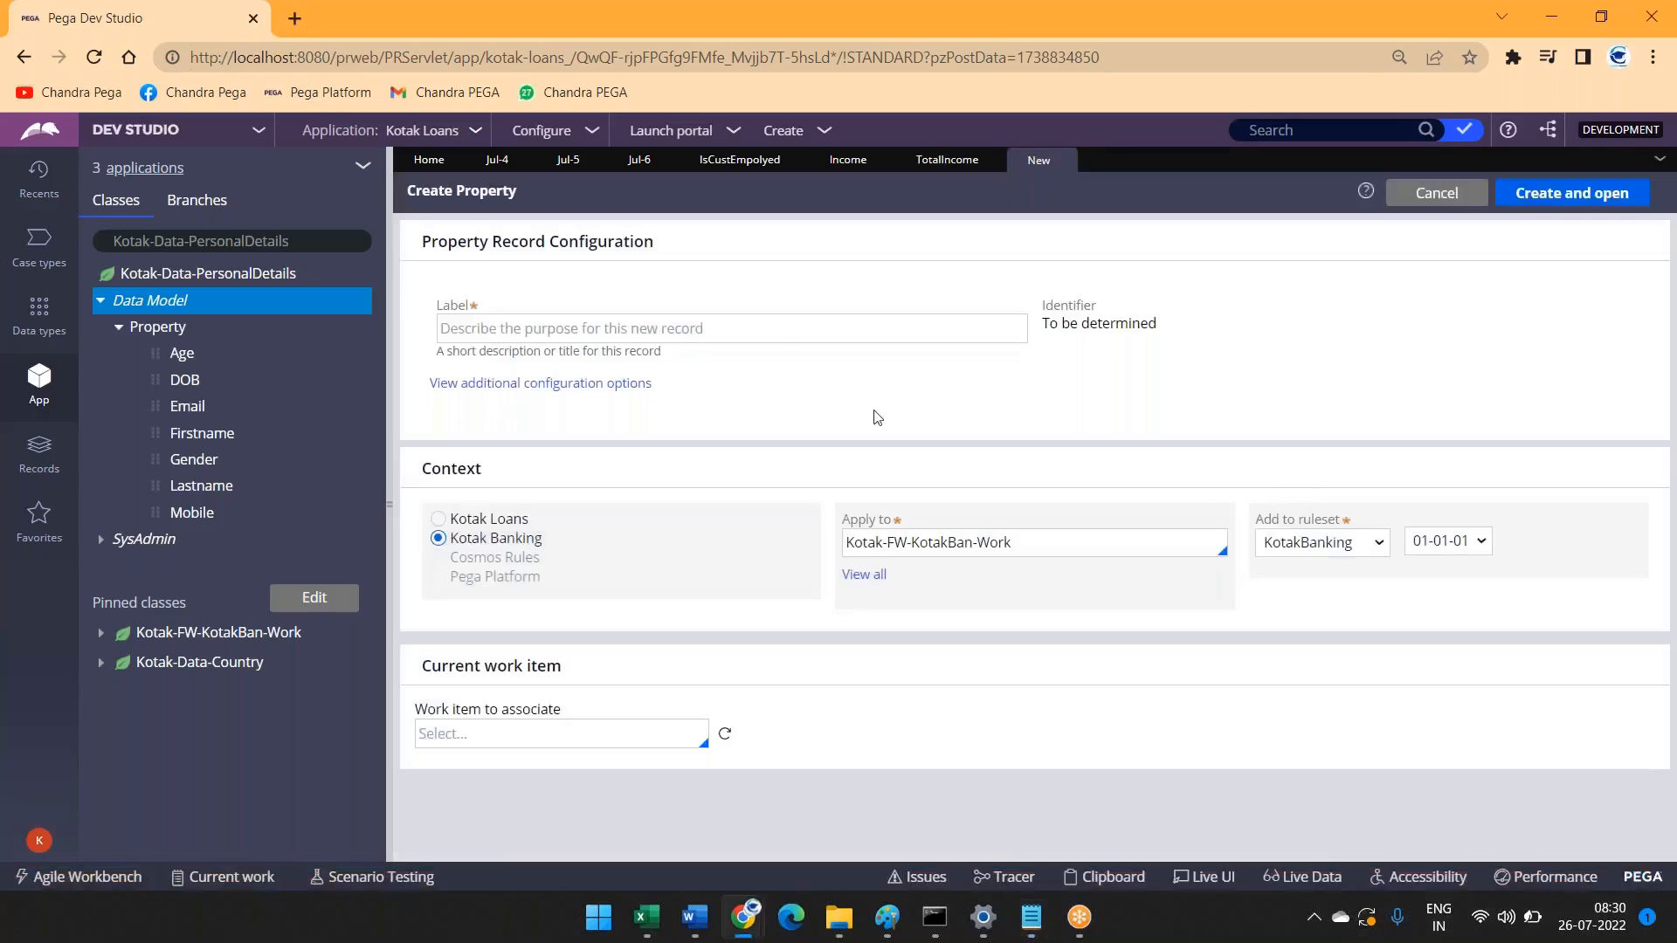
left_click(783, 331)
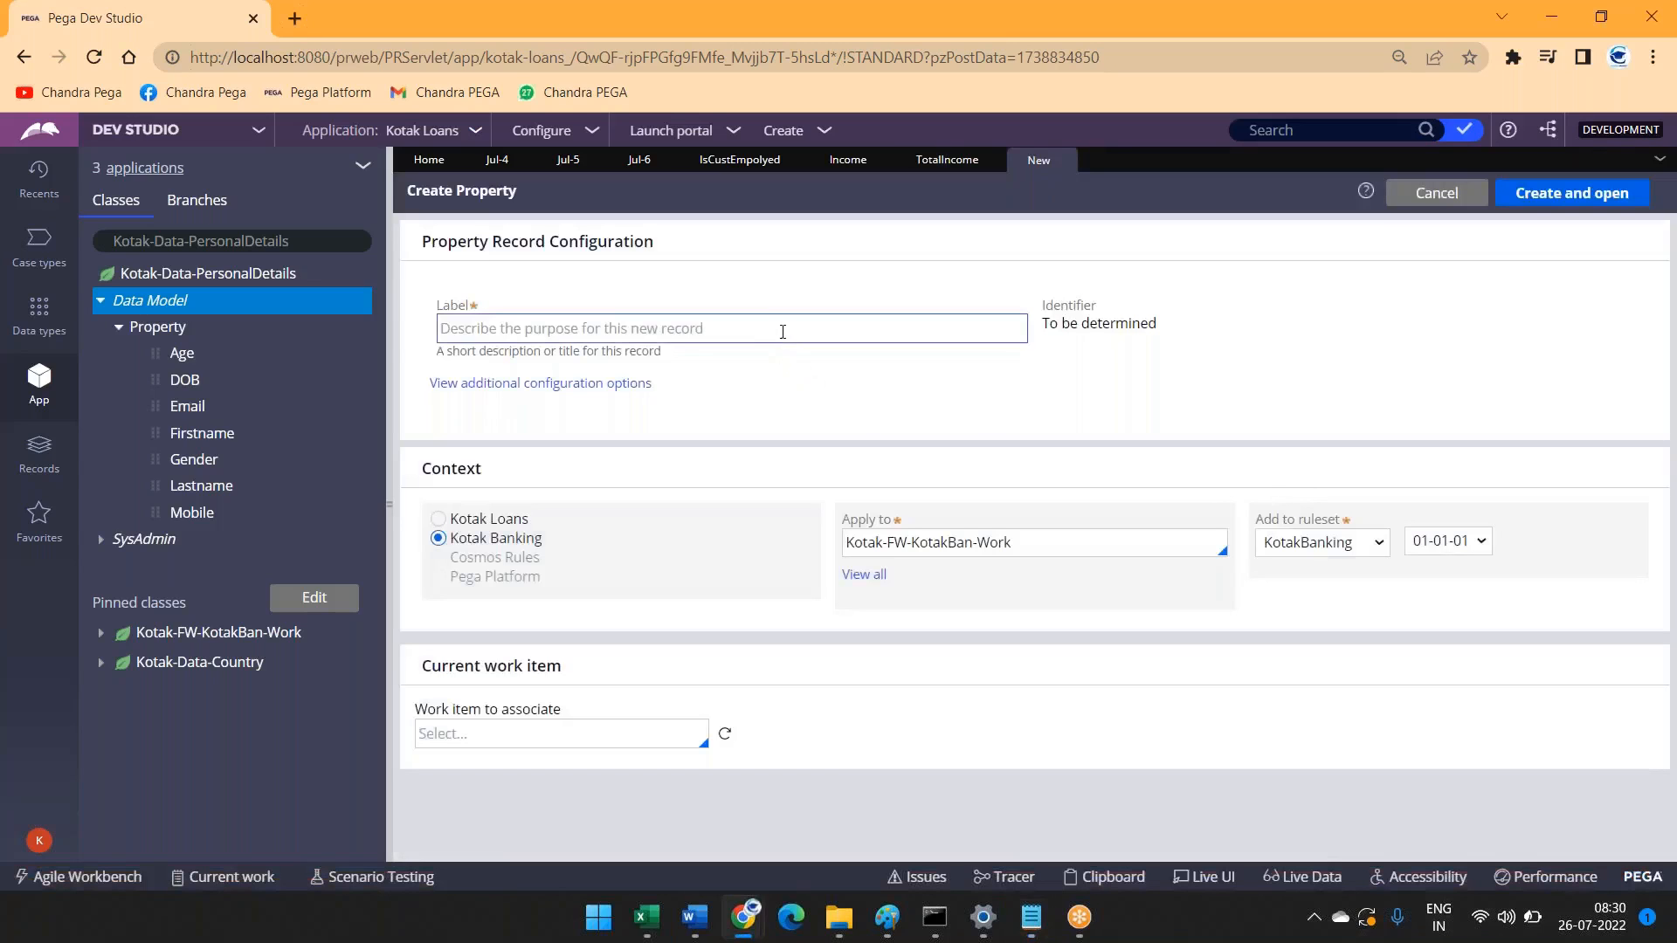
type("SelectedLoa")
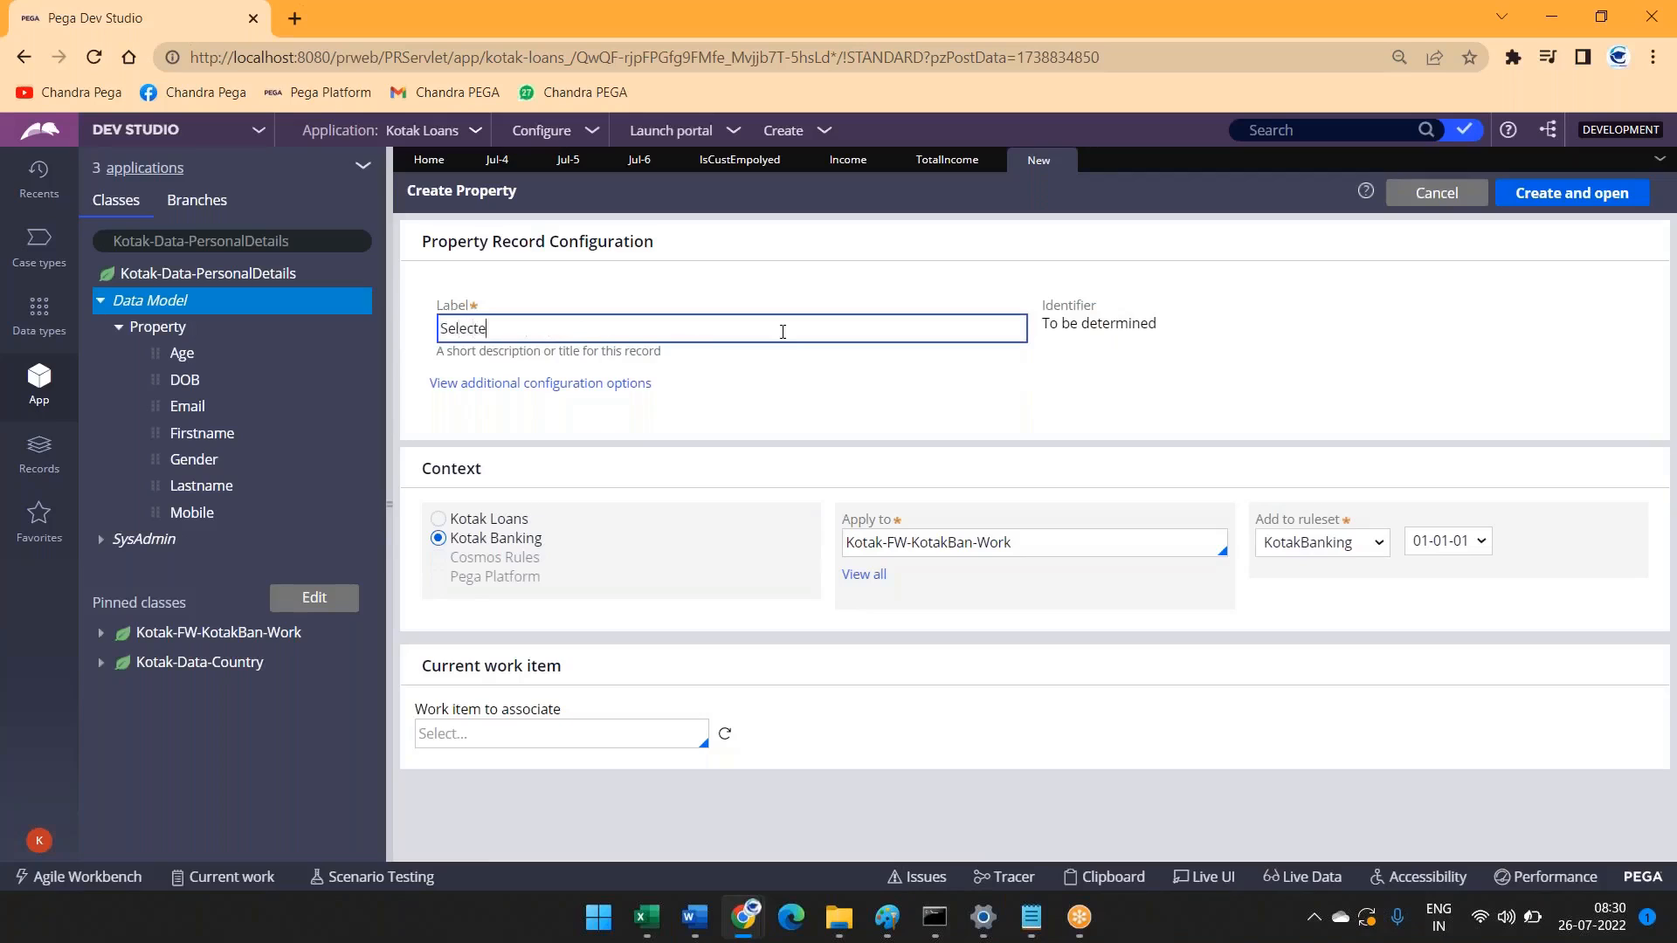
type("n")
left_click(1564, 193)
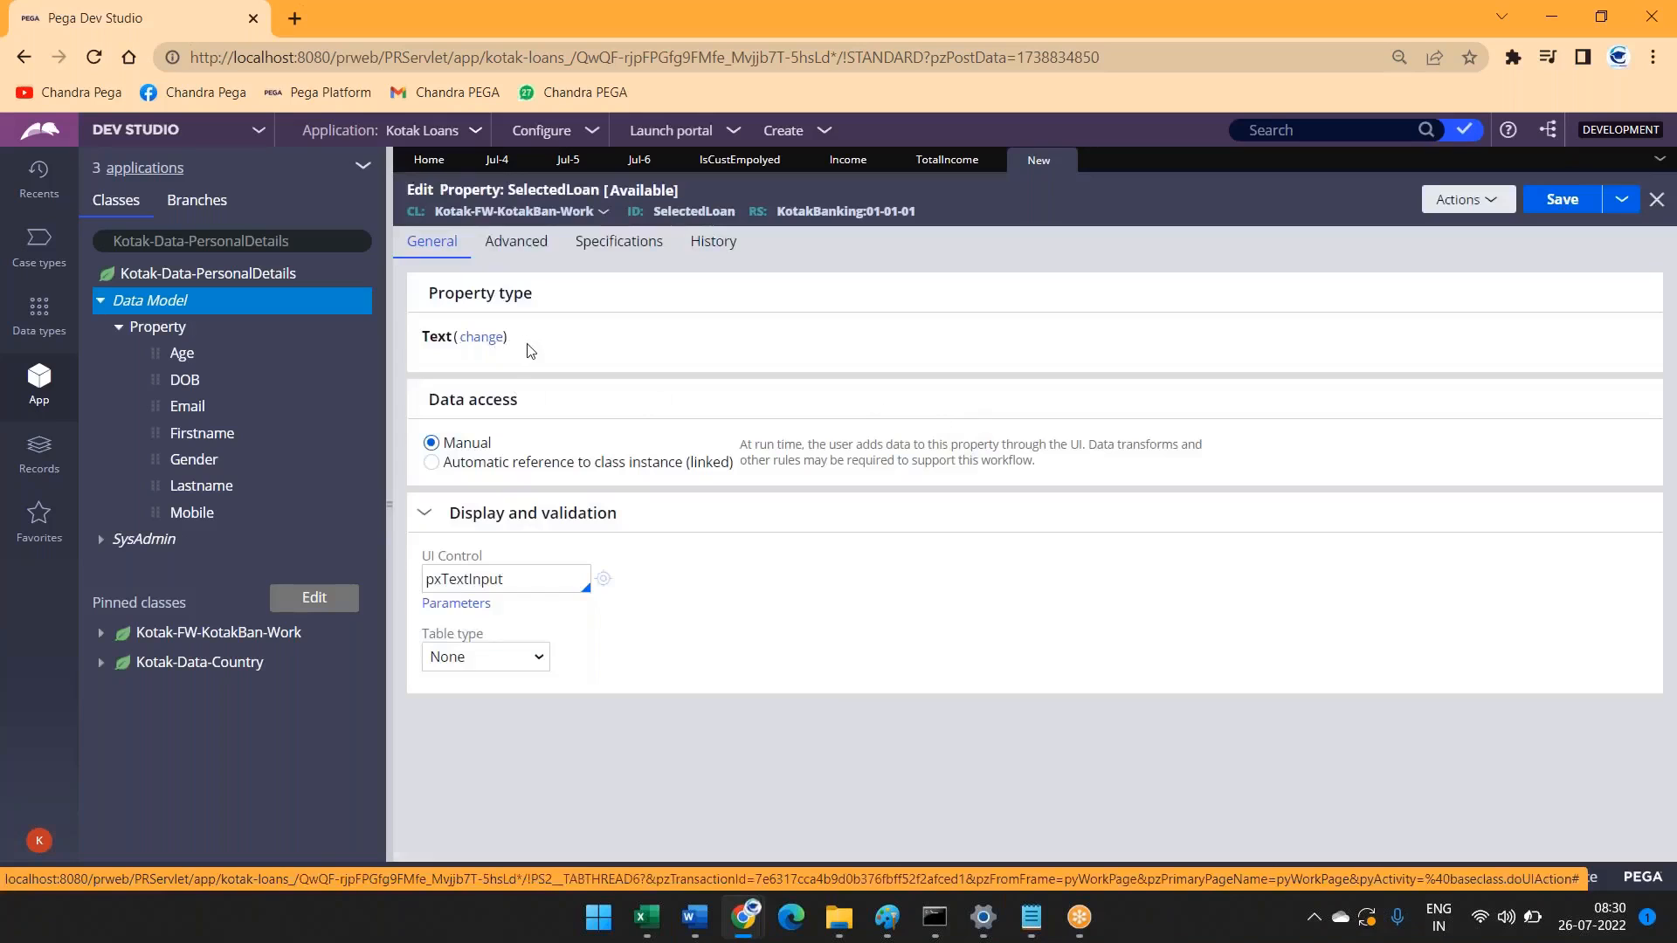
double_click(691, 212)
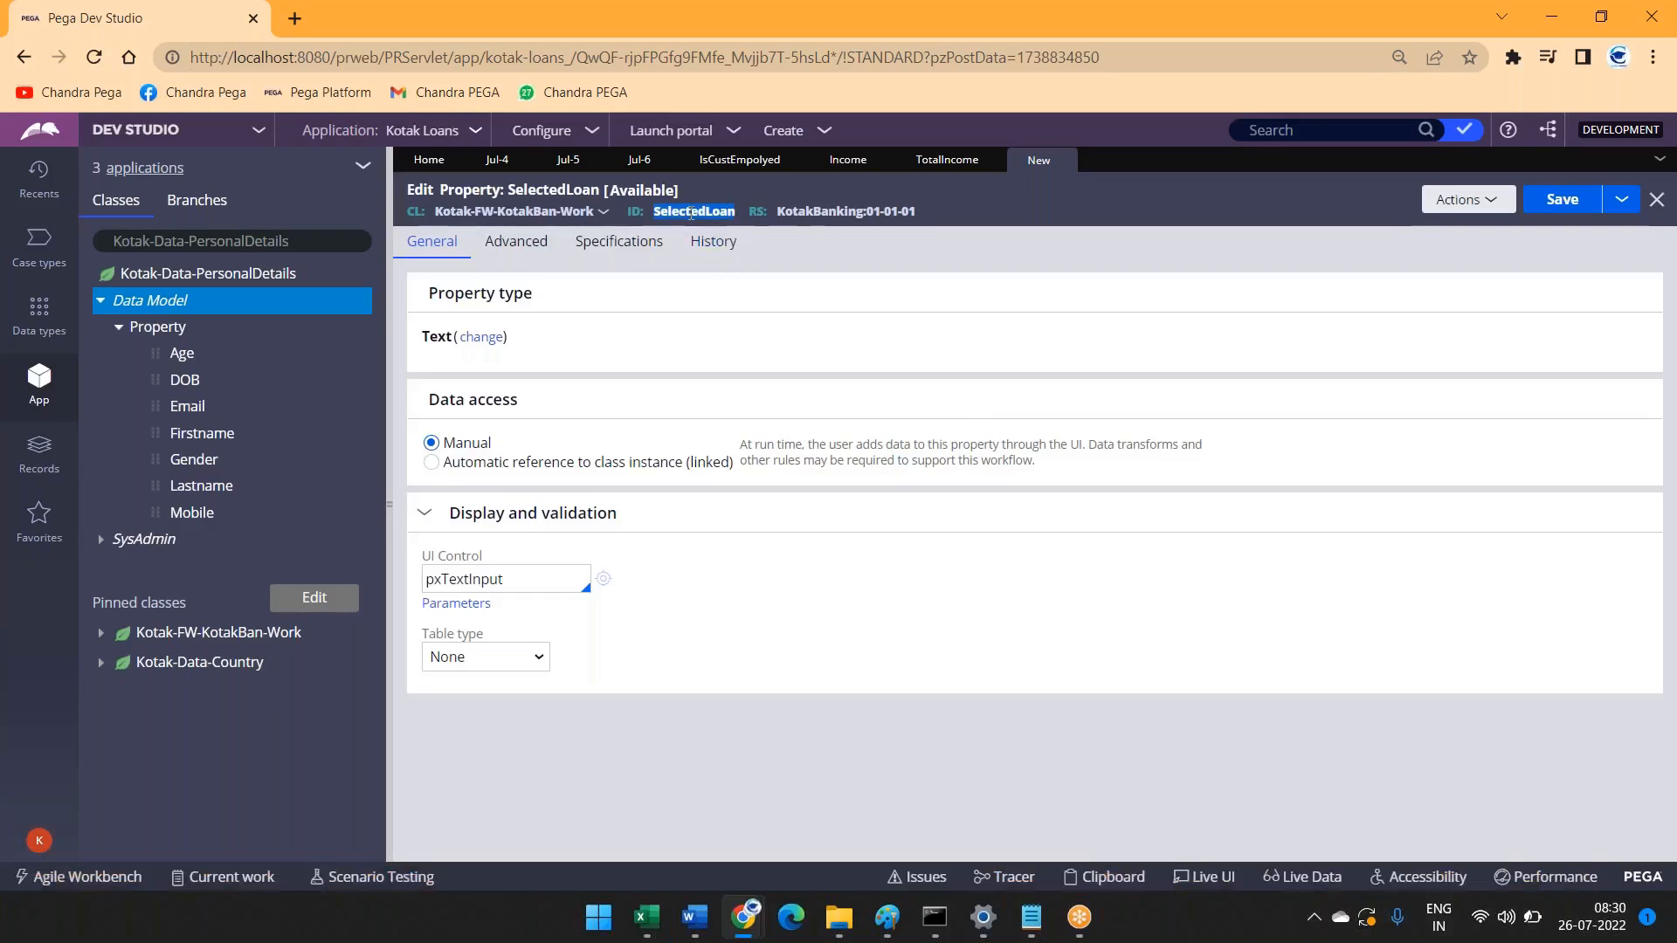
left_click(752, 181)
Step: Set the SelectedLoan property's UI control to pxDropdown and save it
left_click(528, 579)
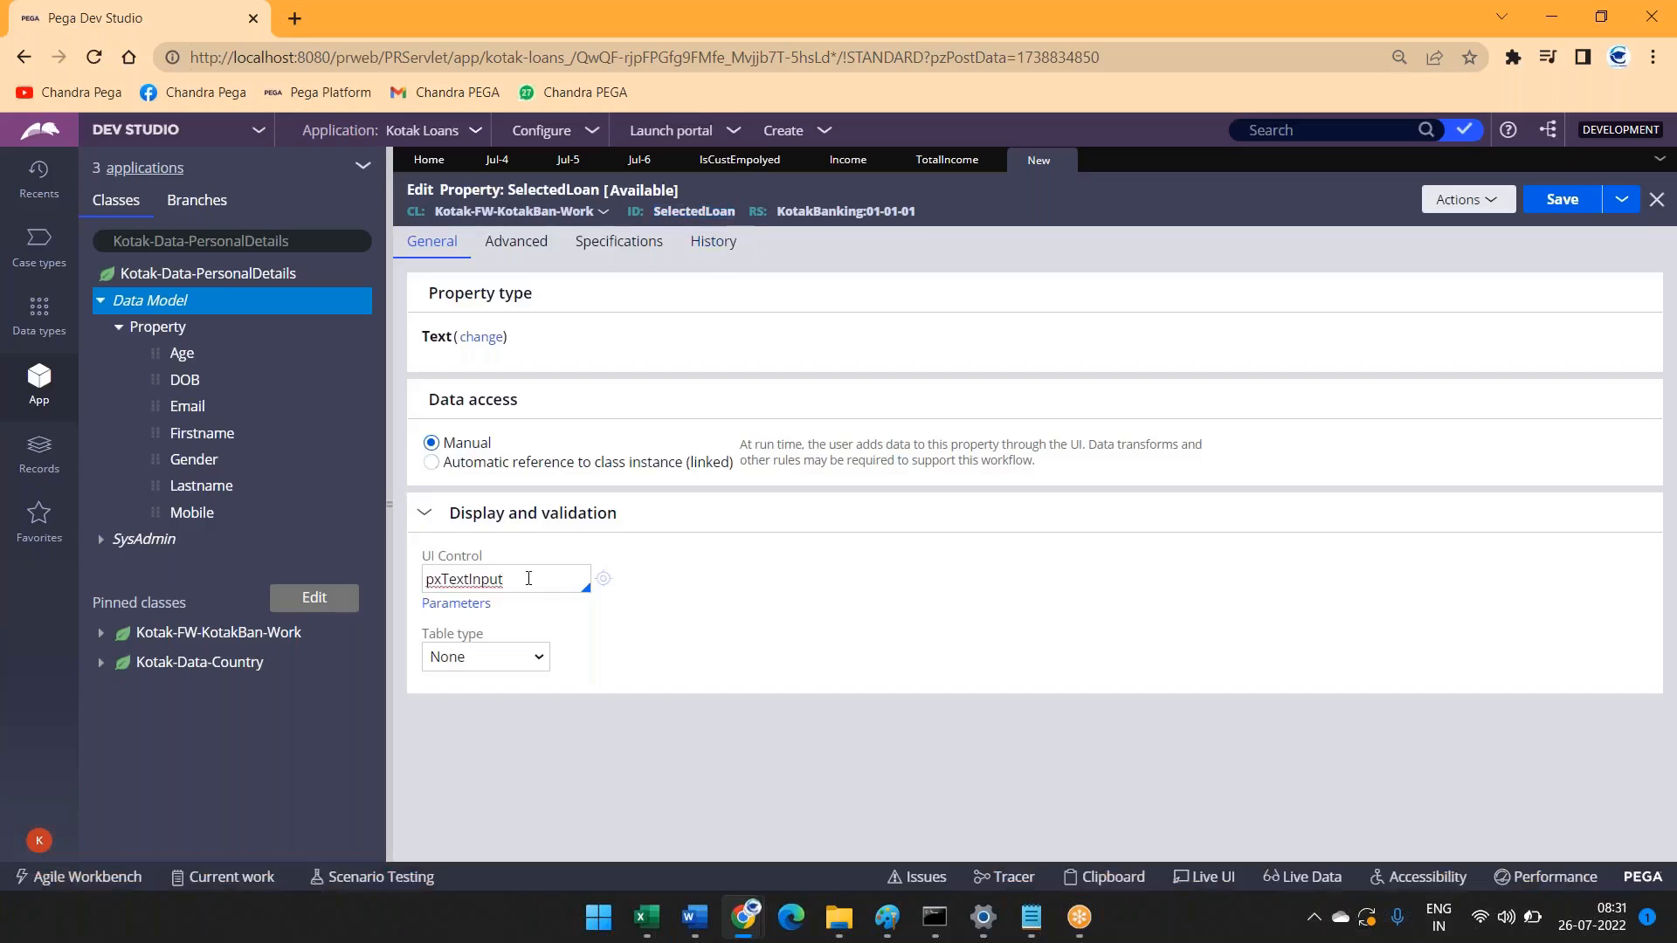
key("ctrl+a")
type("pxDrop")
key("Down")
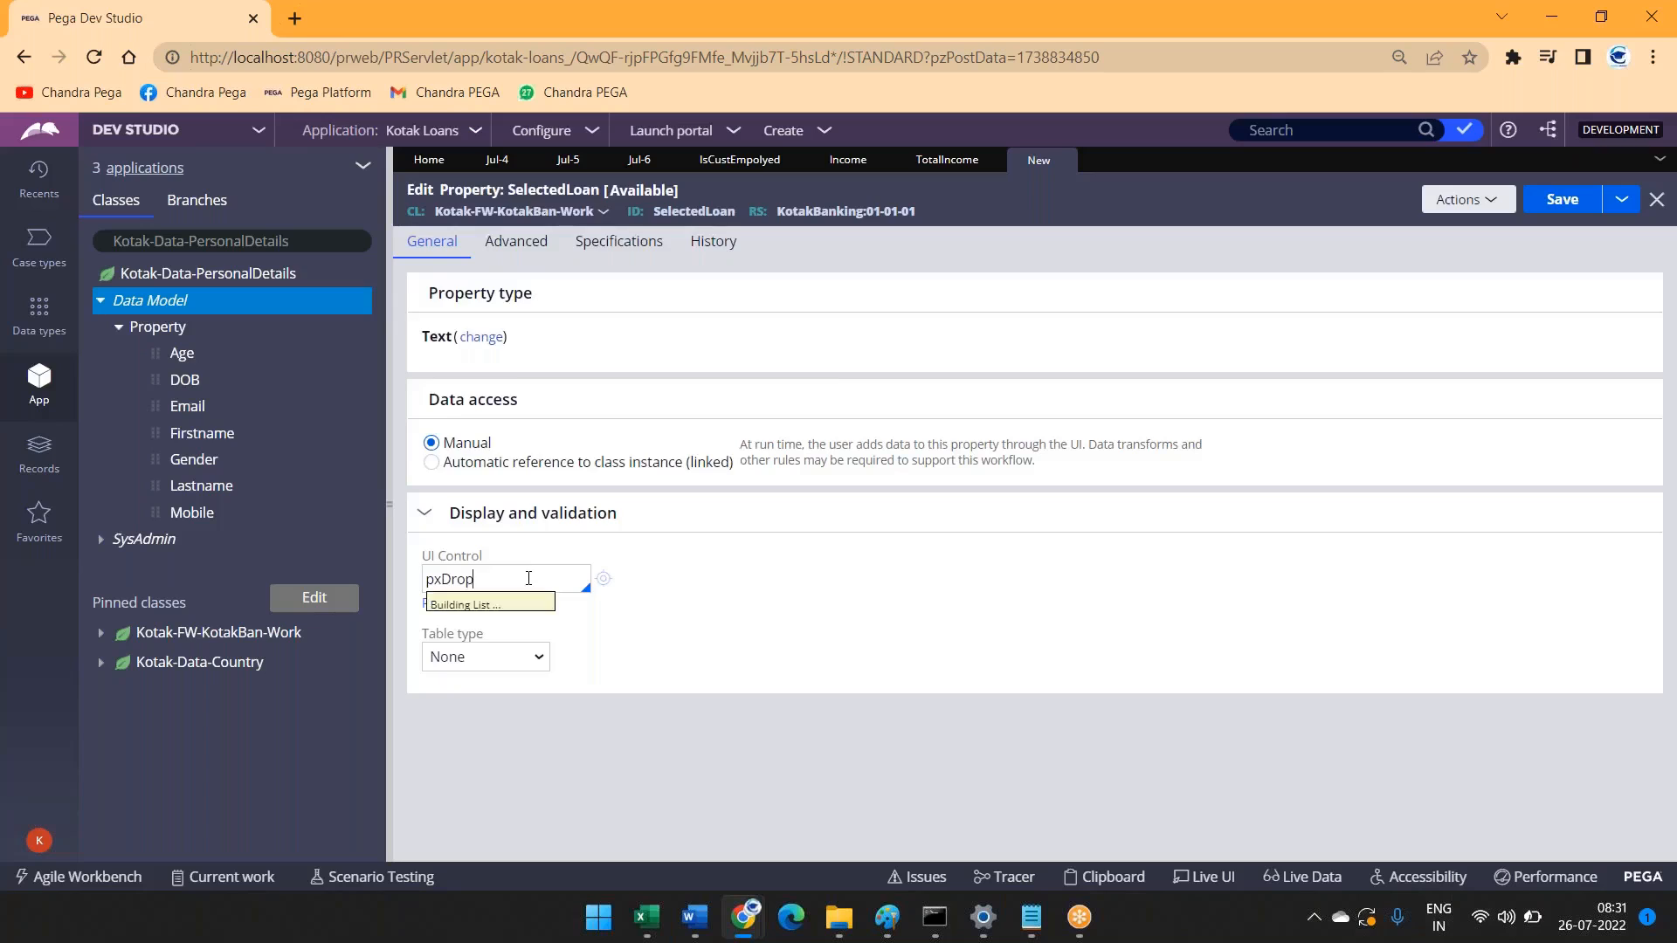
key("Return")
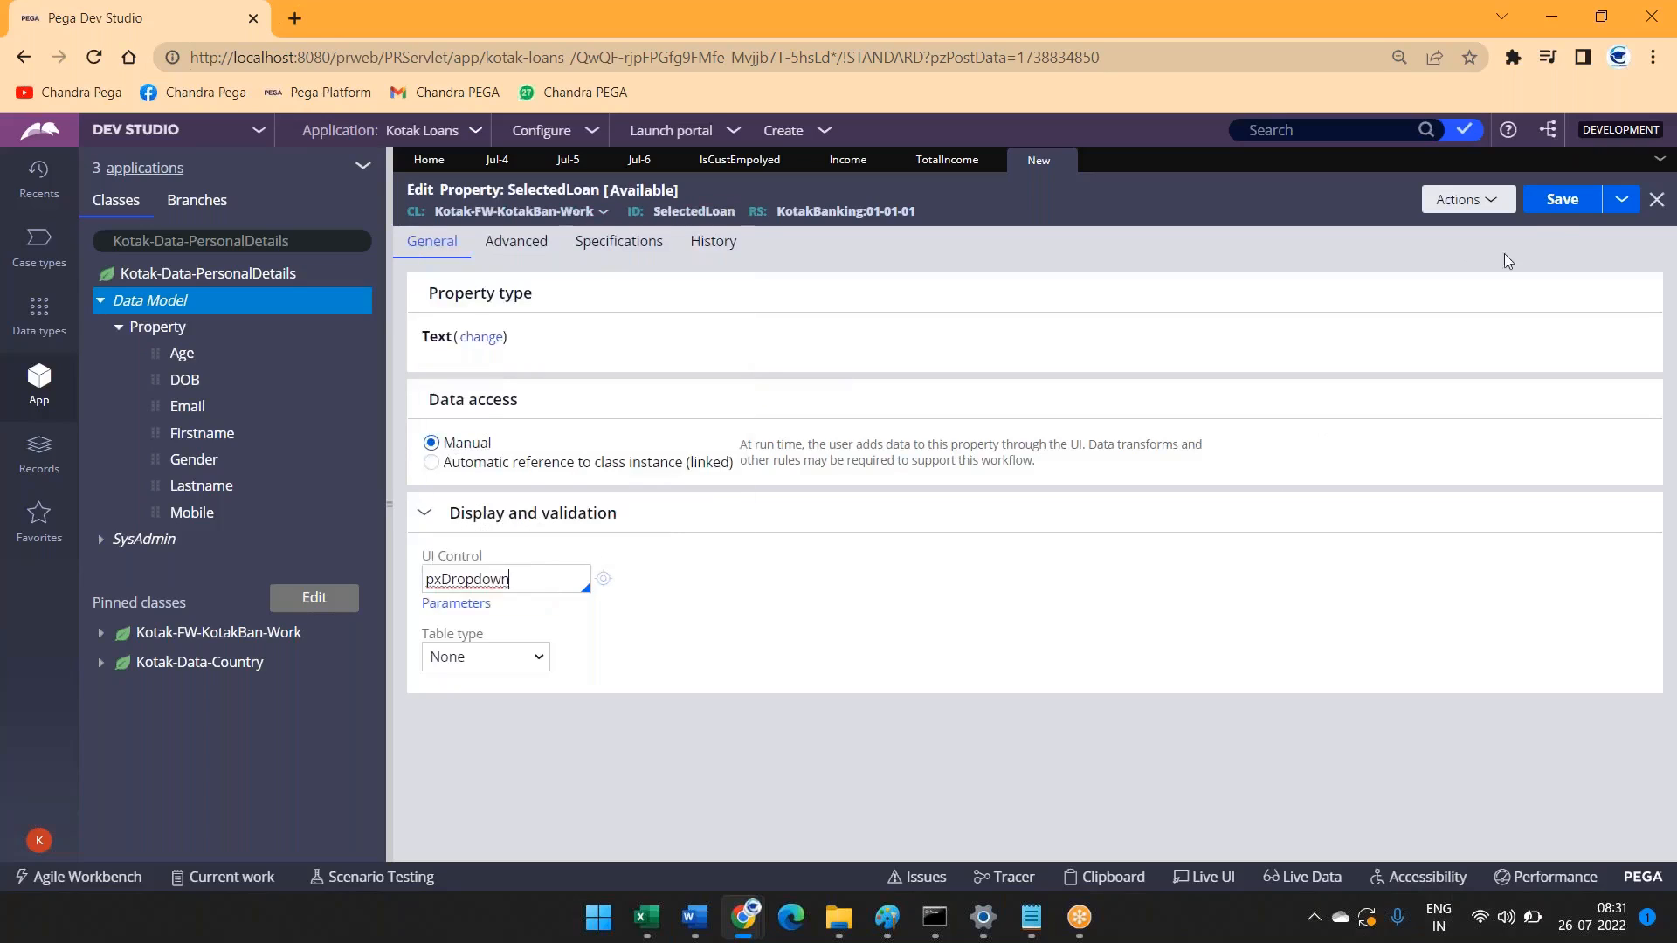
left_click(1558, 201)
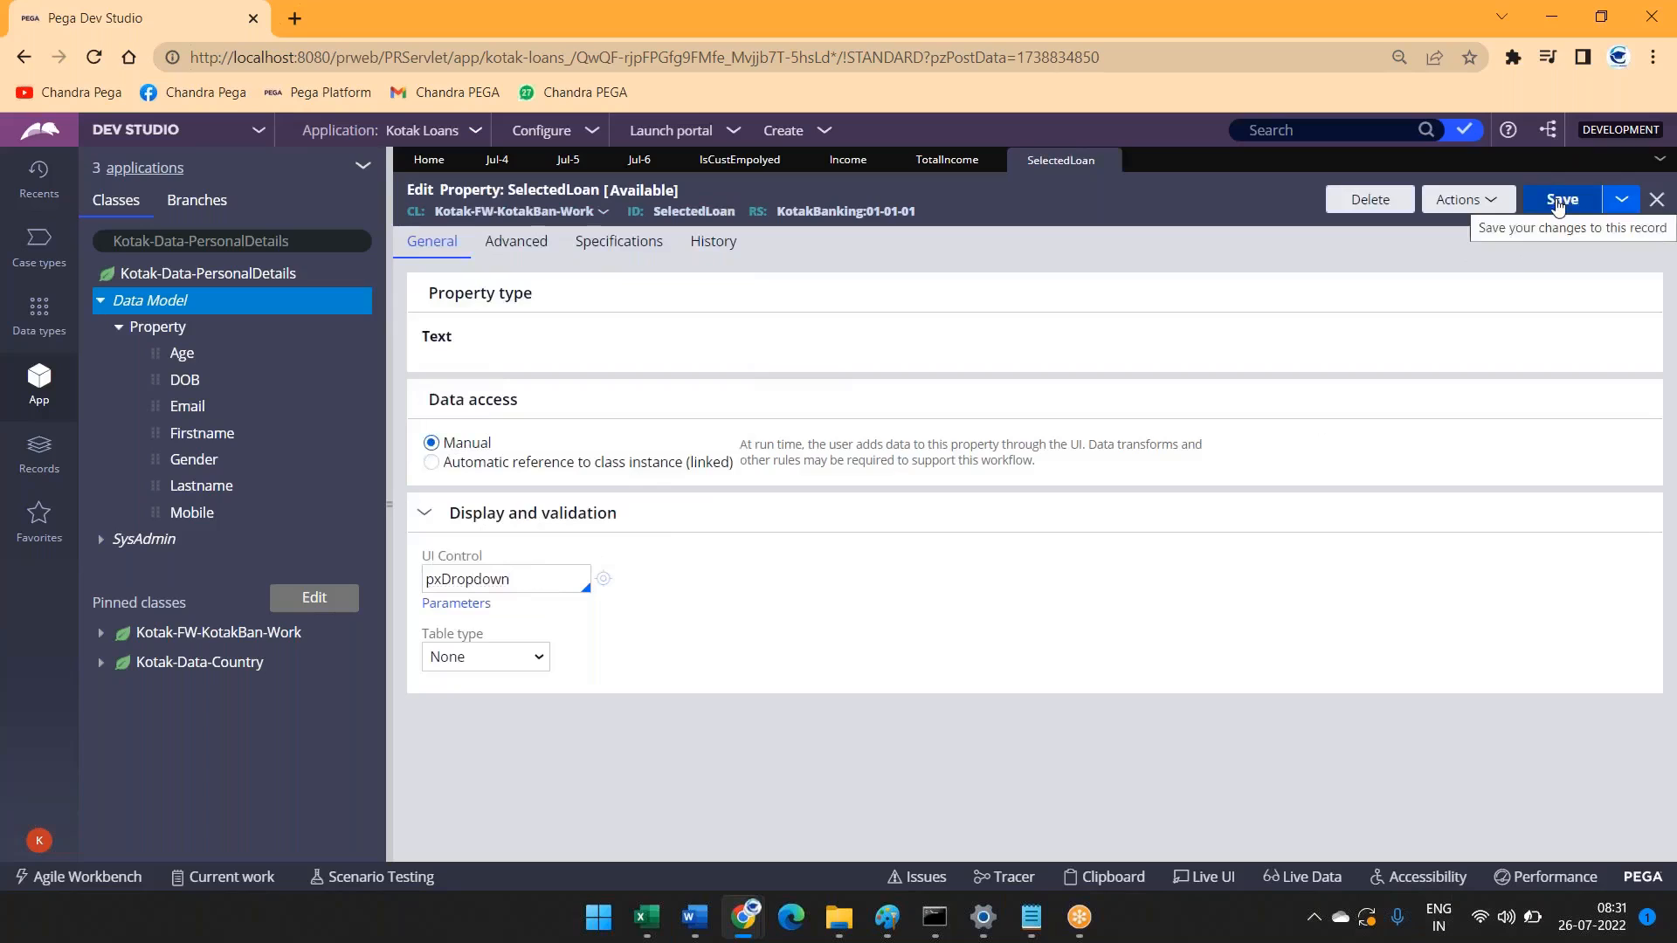
Step: After consulting the Notepad list, create and save a Text property labelled LoanType in the Kotak-FW-KotakBan-Work class
key("alt+Tab")
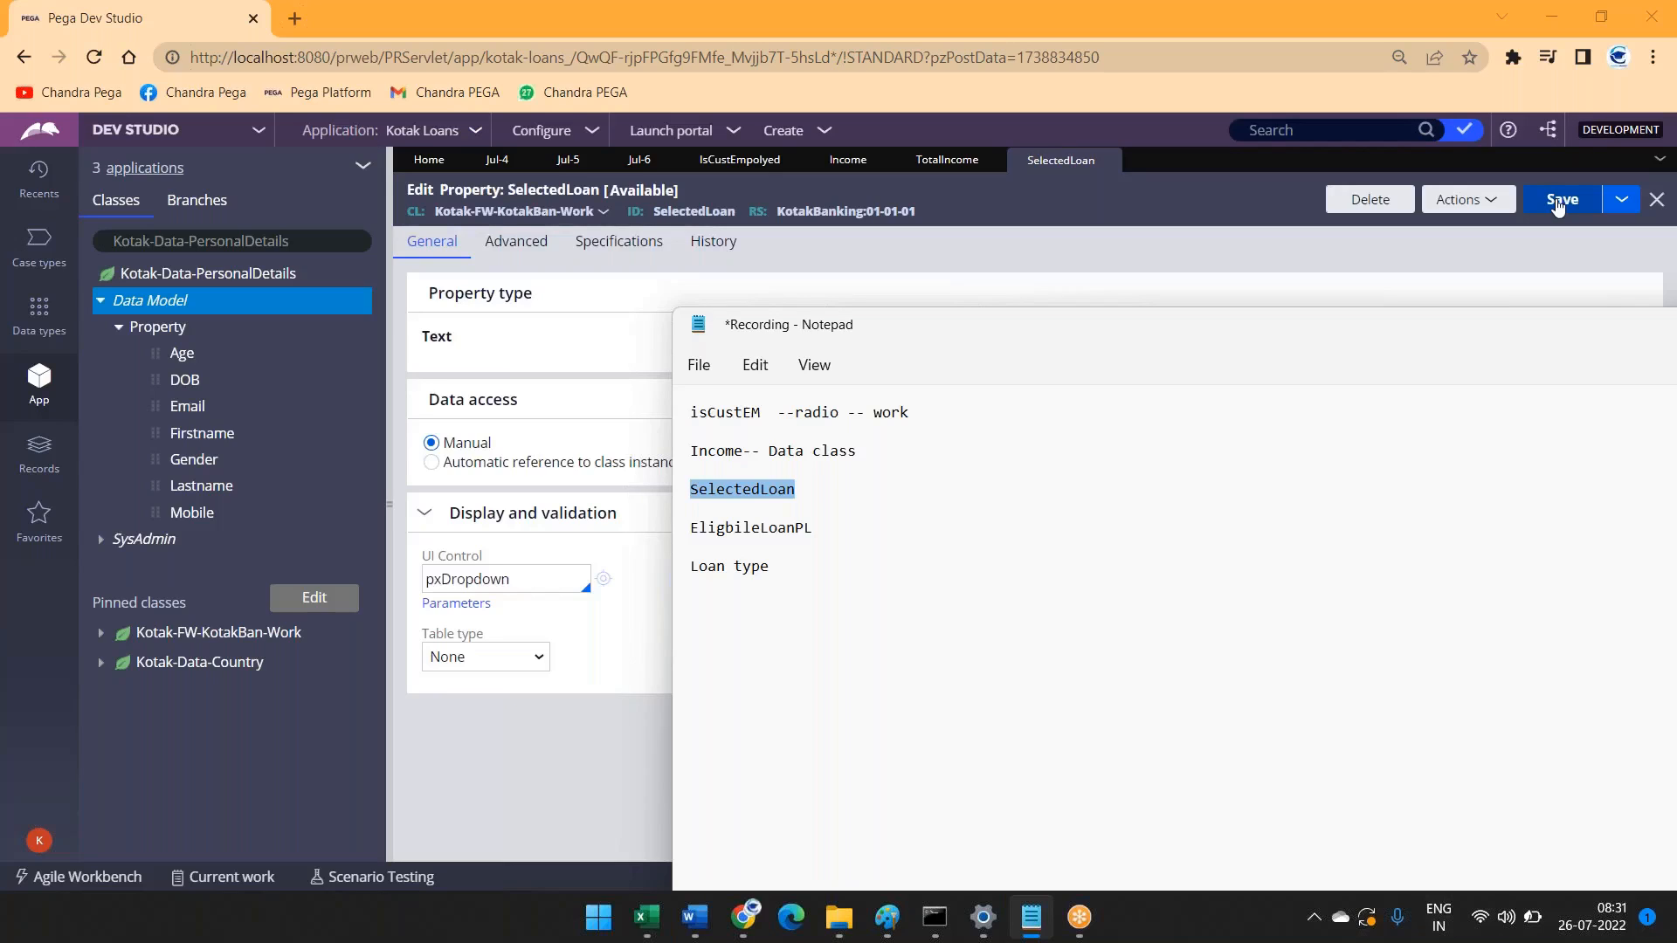
left_click(1195, 213)
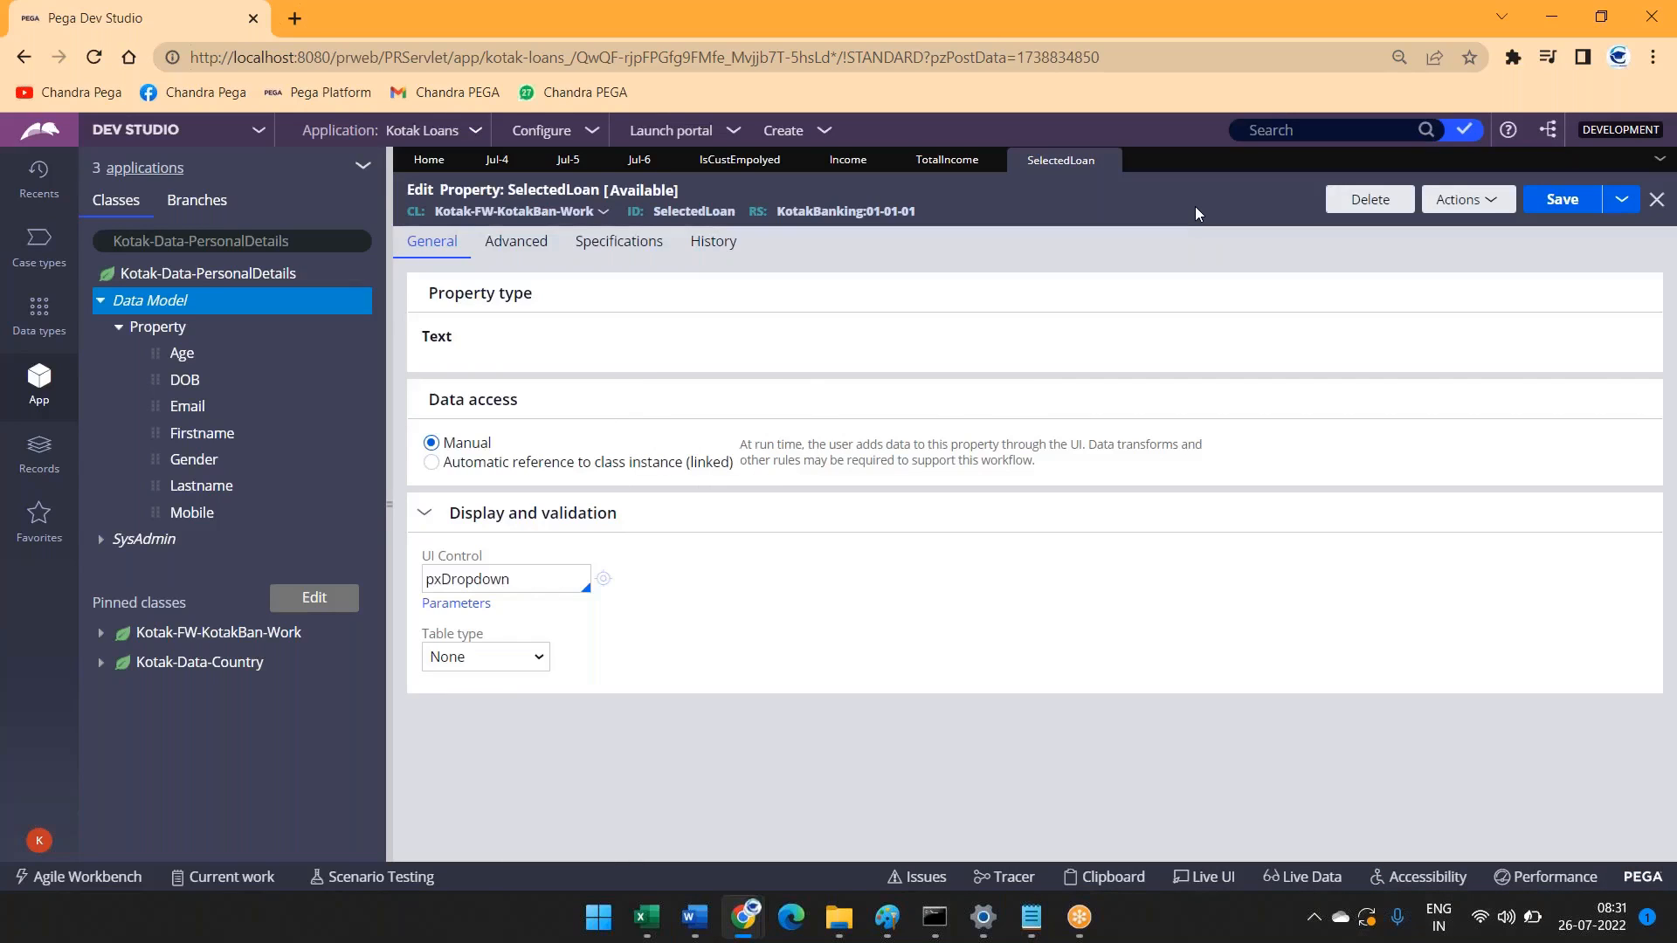
left_click(1476, 201)
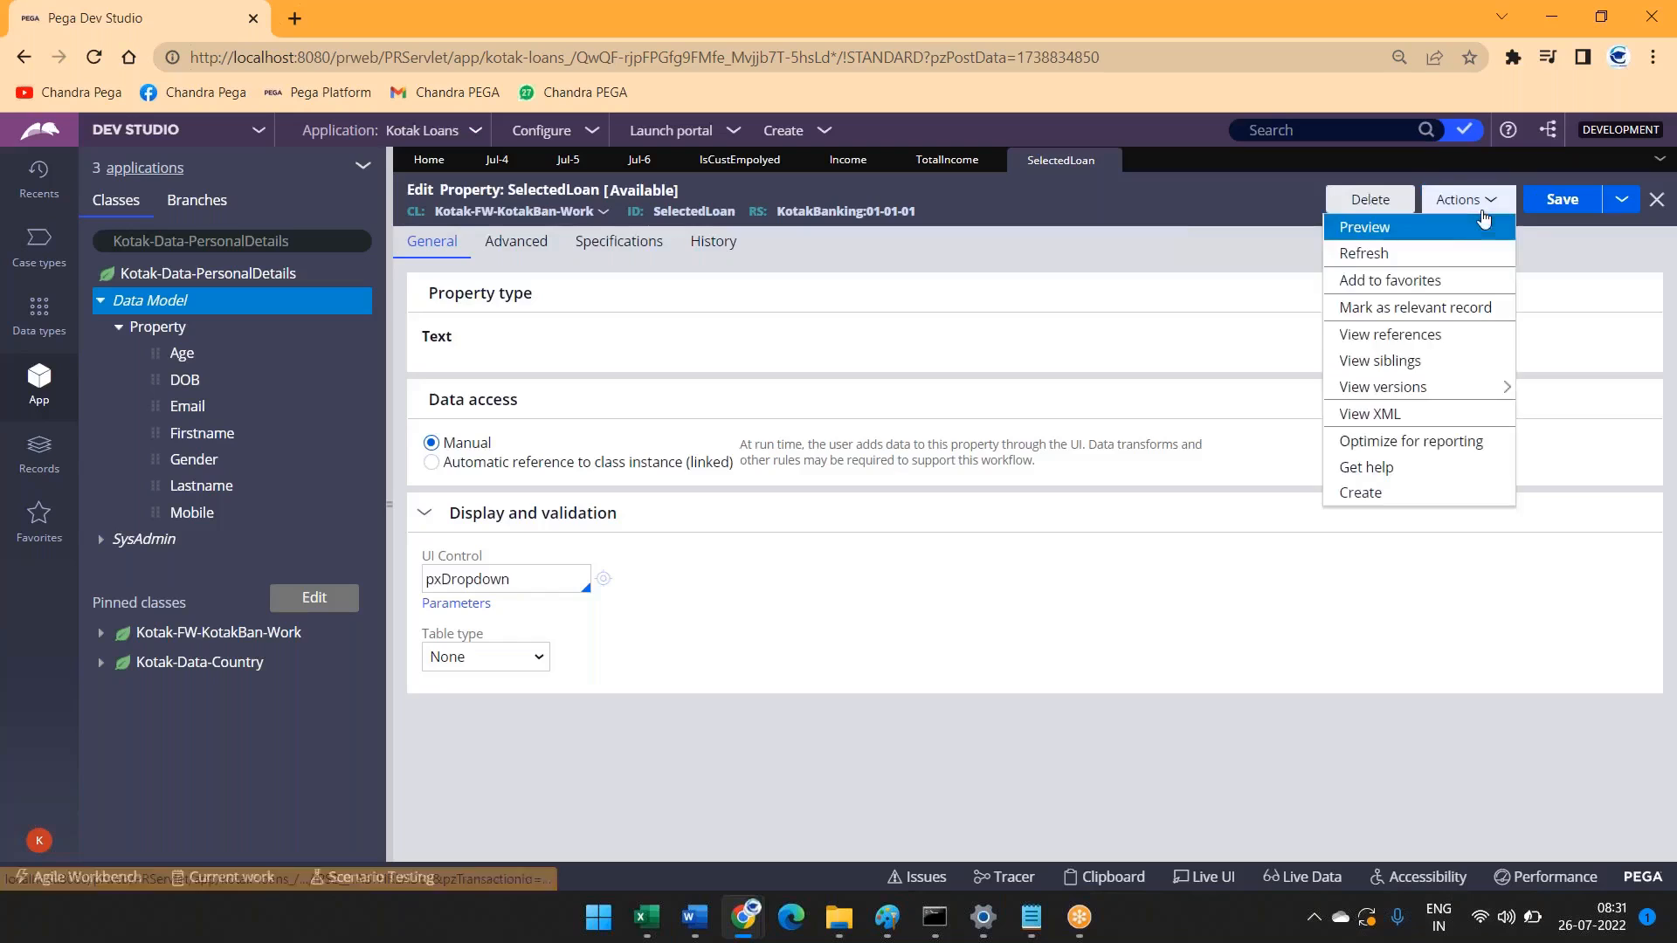
left_click(1373, 495)
left_click(492, 327)
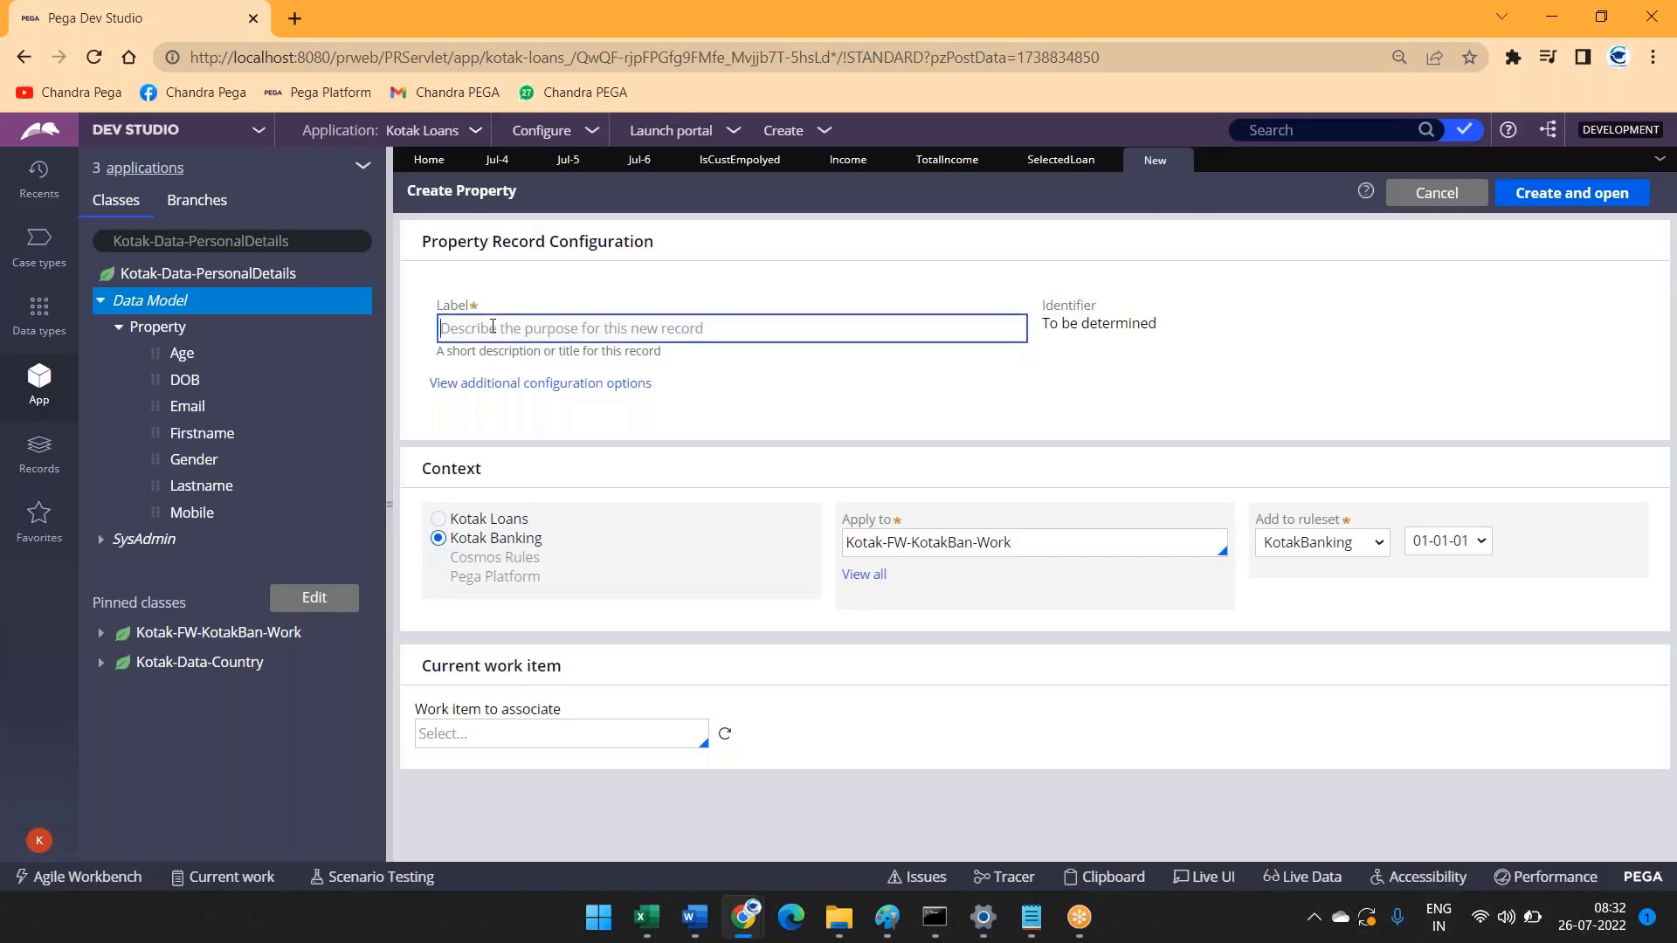
type("LoanType")
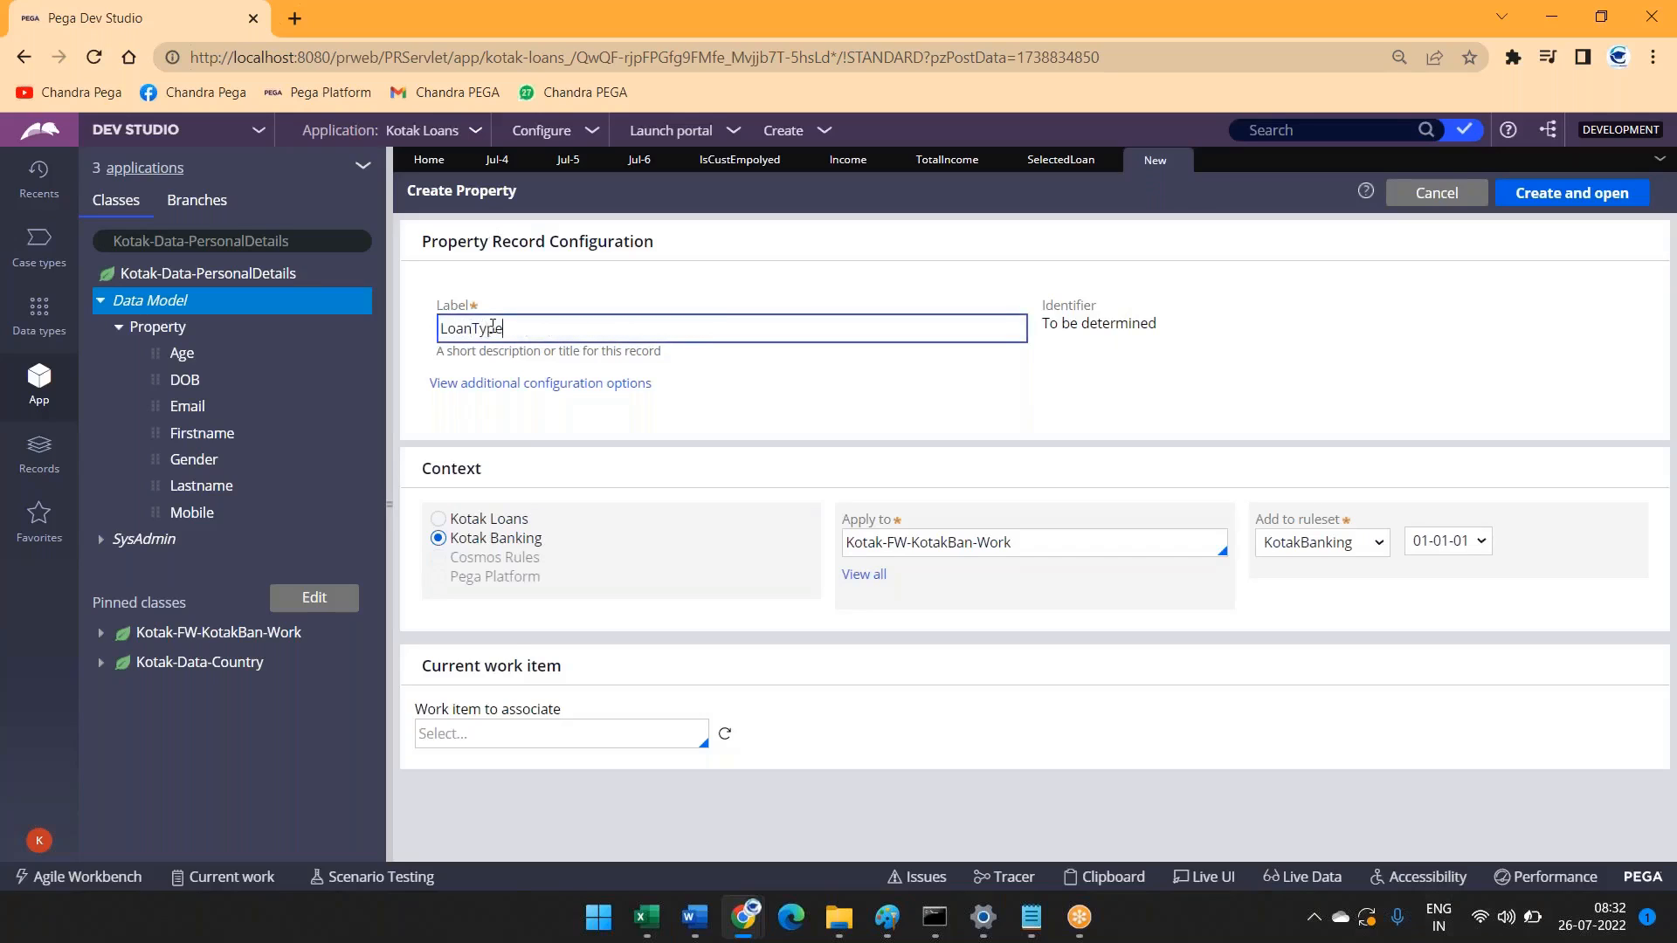
left_click(1524, 188)
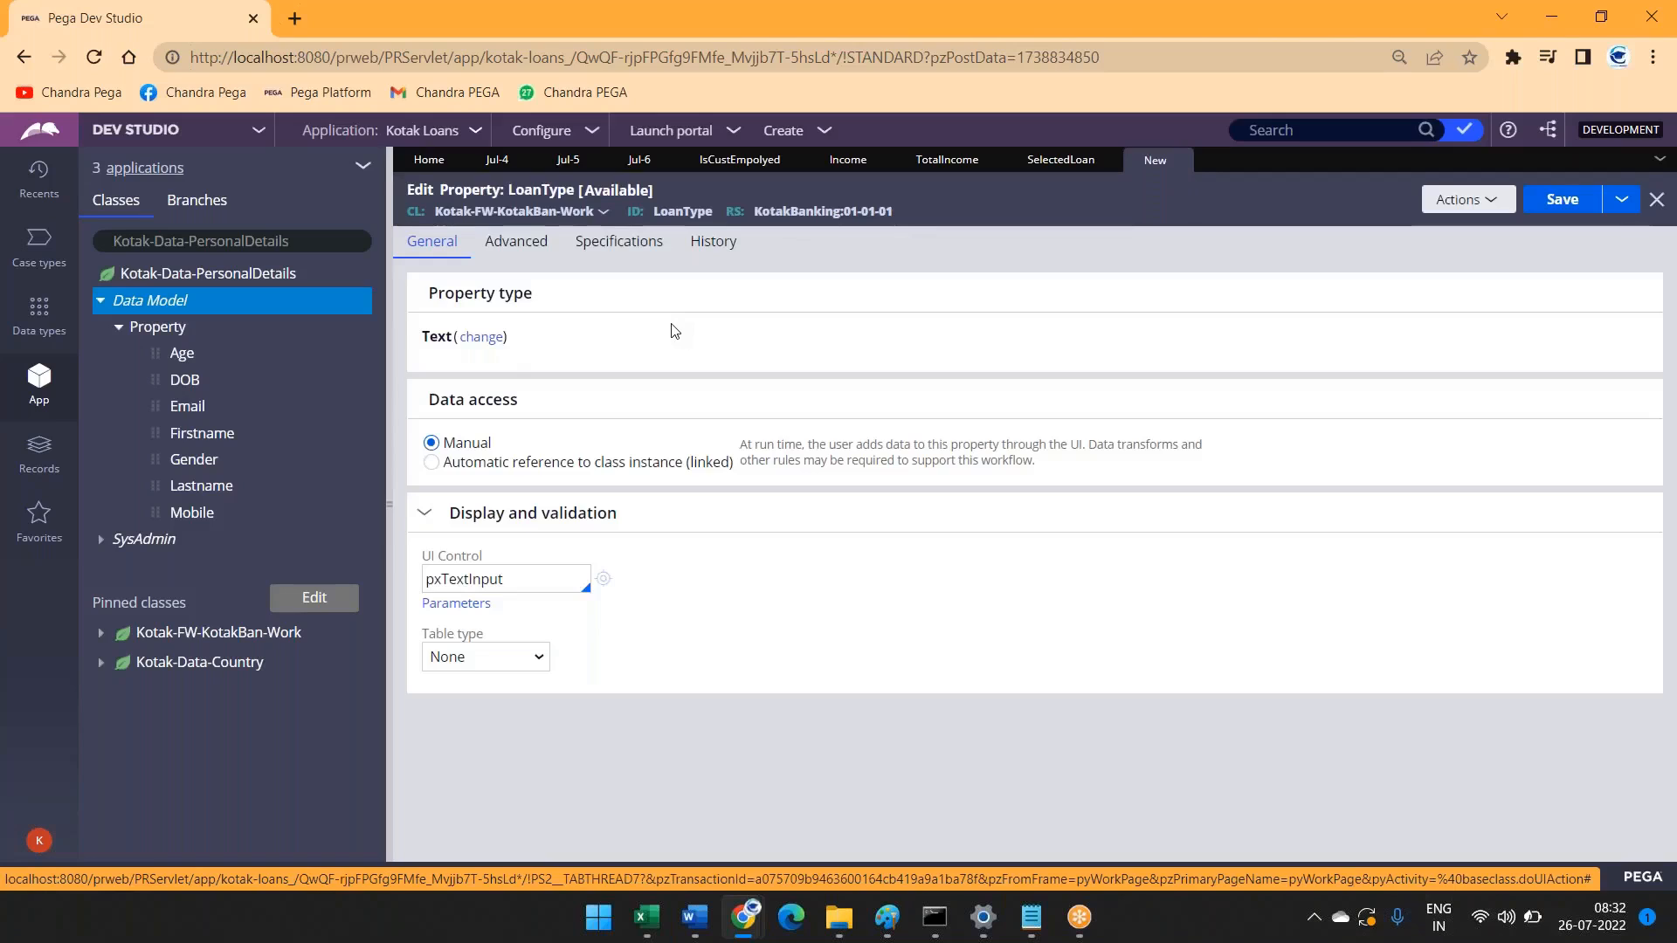
left_click(1556, 202)
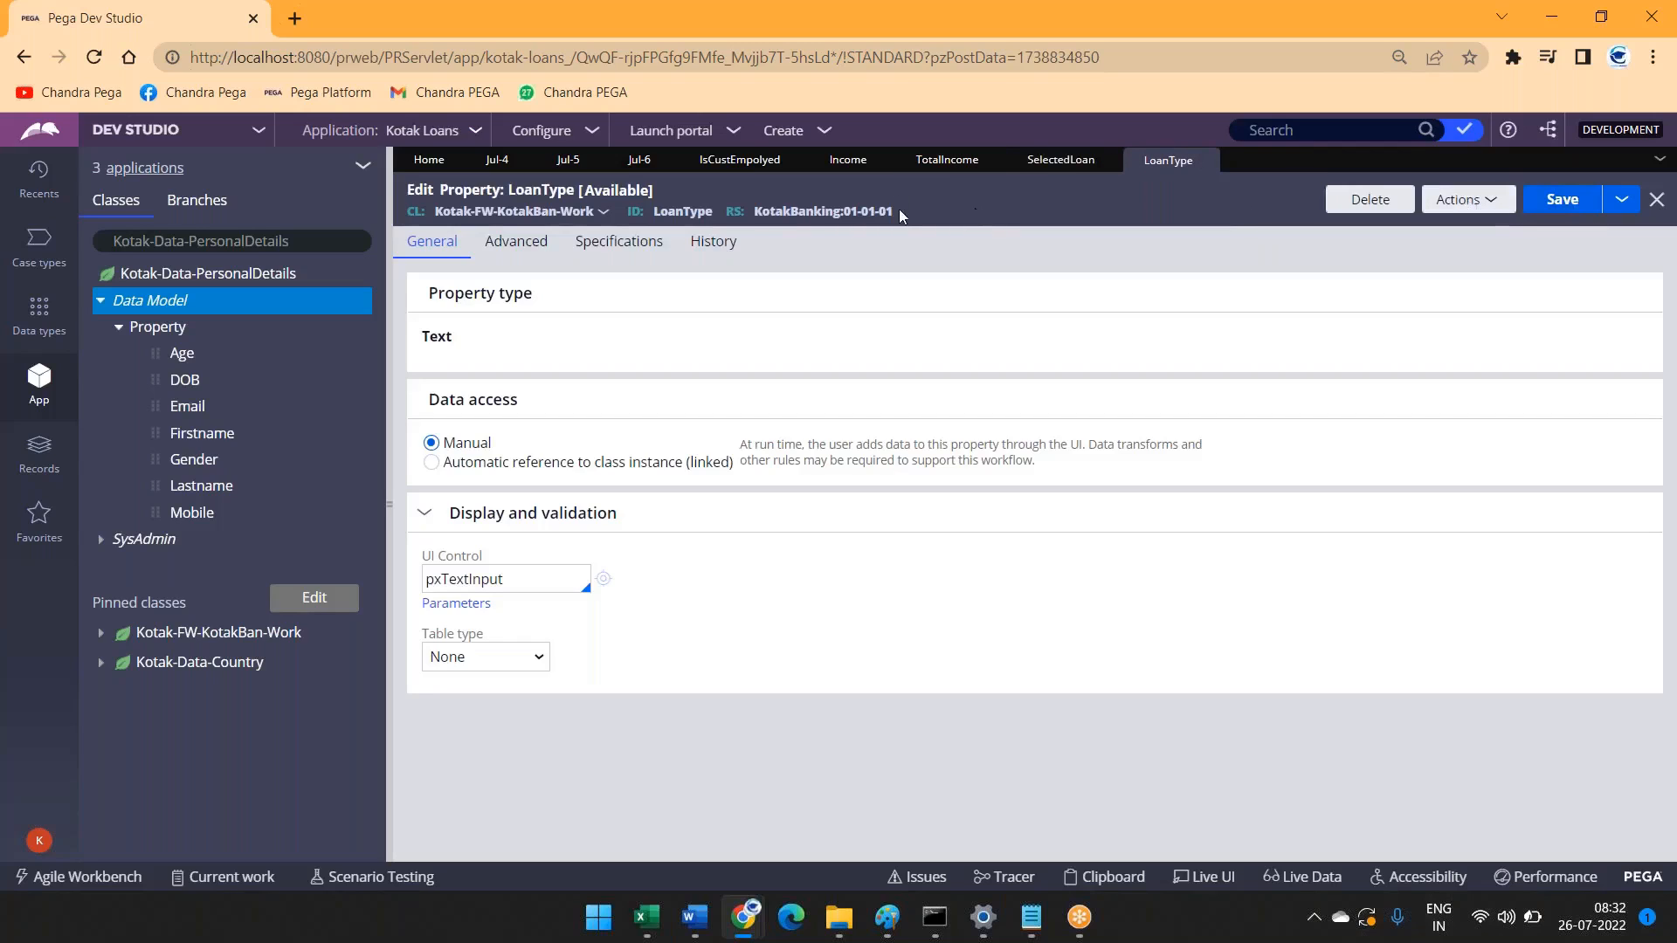
double_click(692, 213)
left_click(1042, 213)
Step: Starting from the LoanType record, create a property labelled EligibleLoansPL in the Kotak-FW-KotakBan-Work class
left_click(1465, 201)
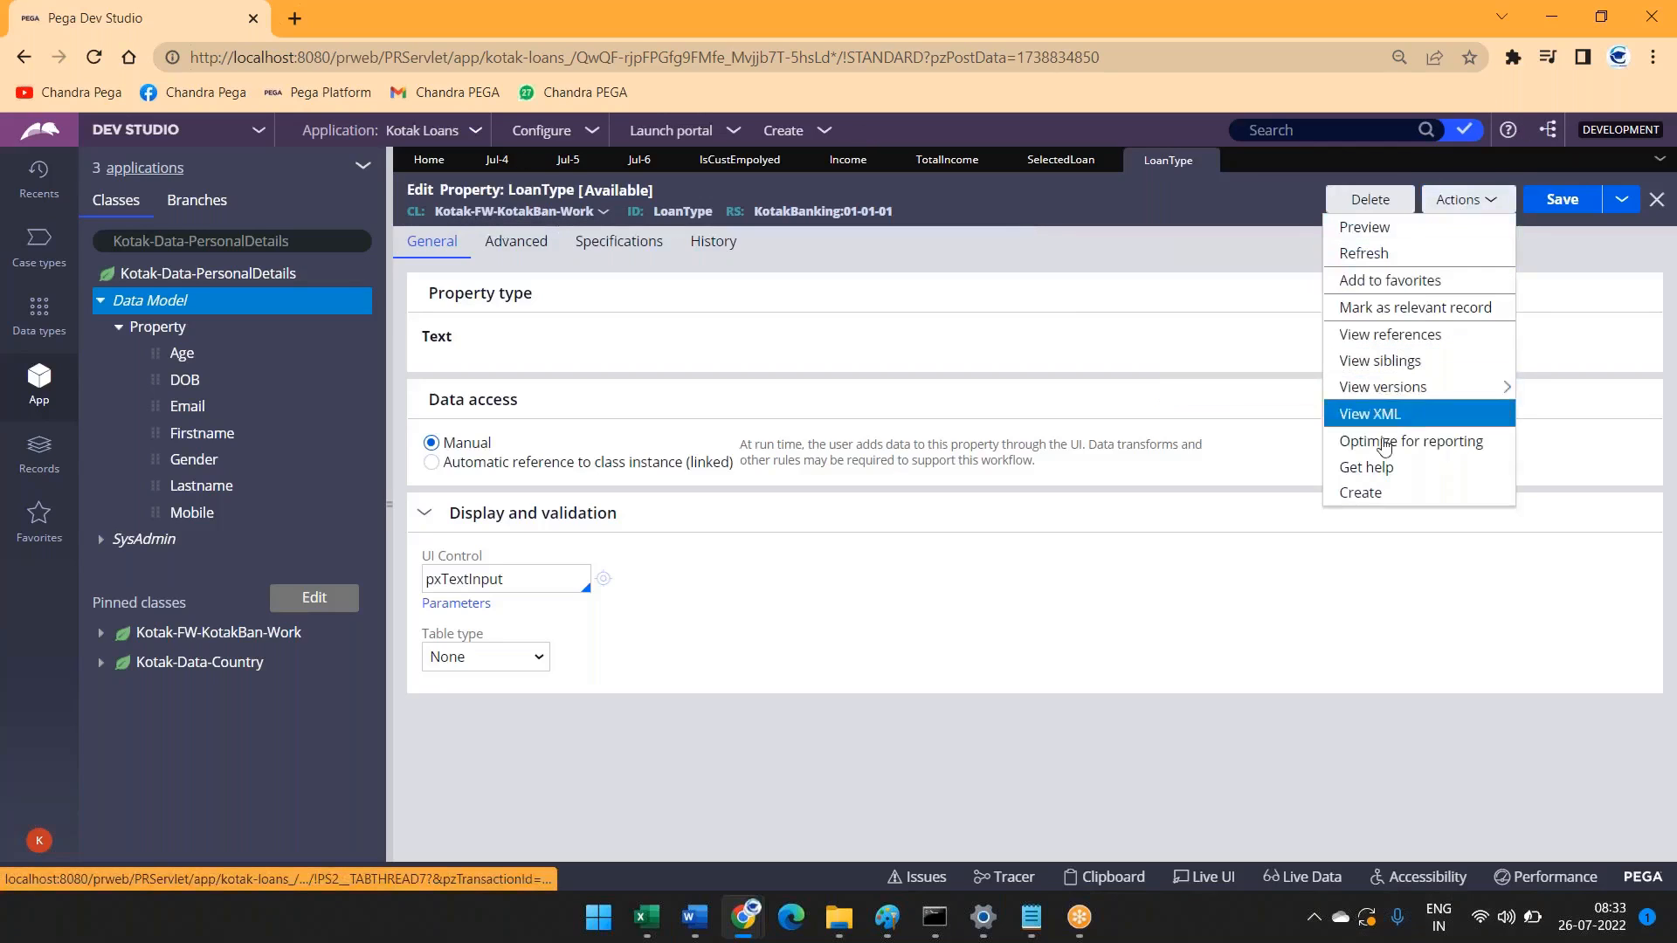
left_click(1360, 492)
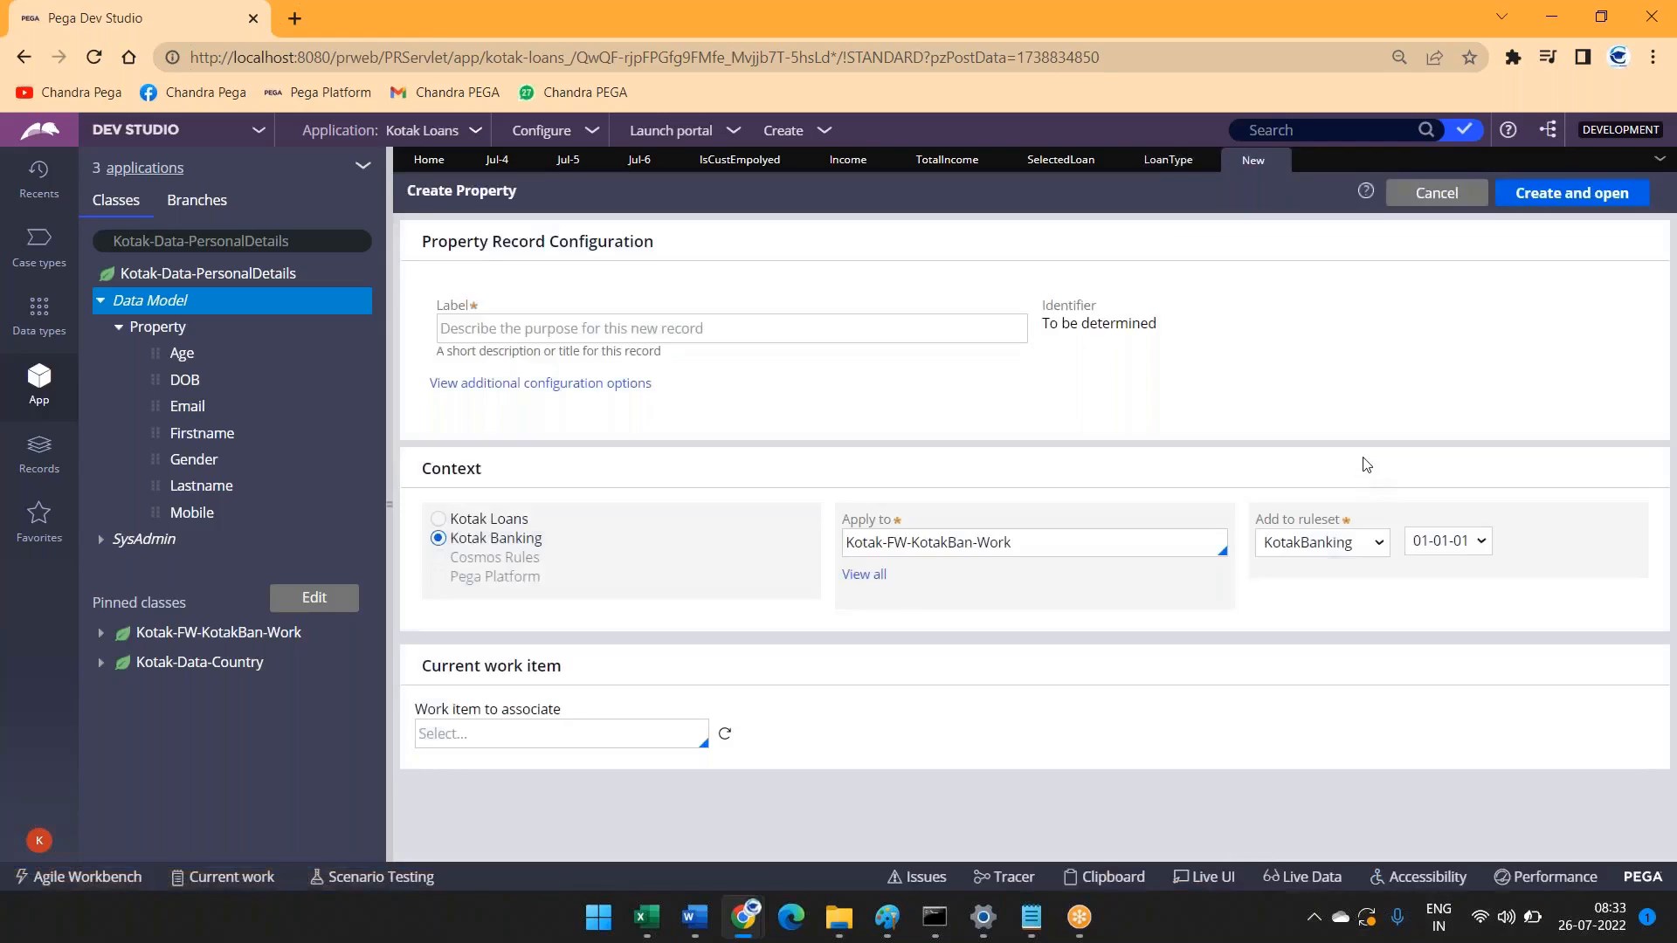
left_click(774, 328)
type("EligibleLo")
type("naPL")
key("BackSpace")
key("BackSpace")
key("BackSpace")
key("BackSpace")
type("ansPL")
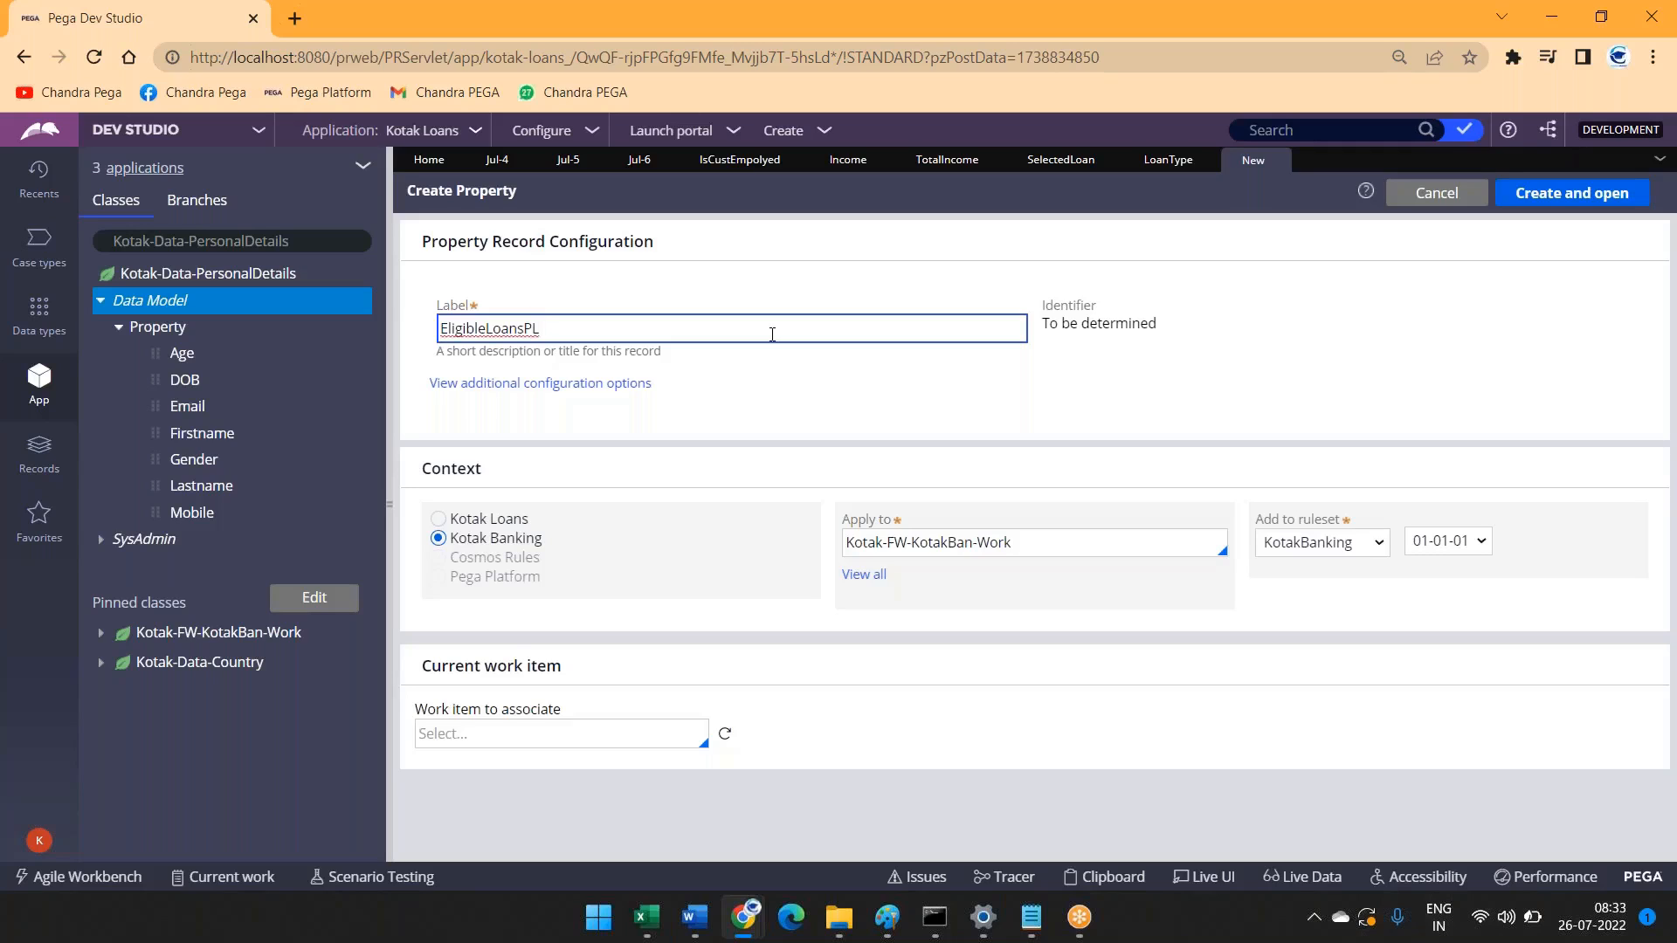
left_click(1218, 377)
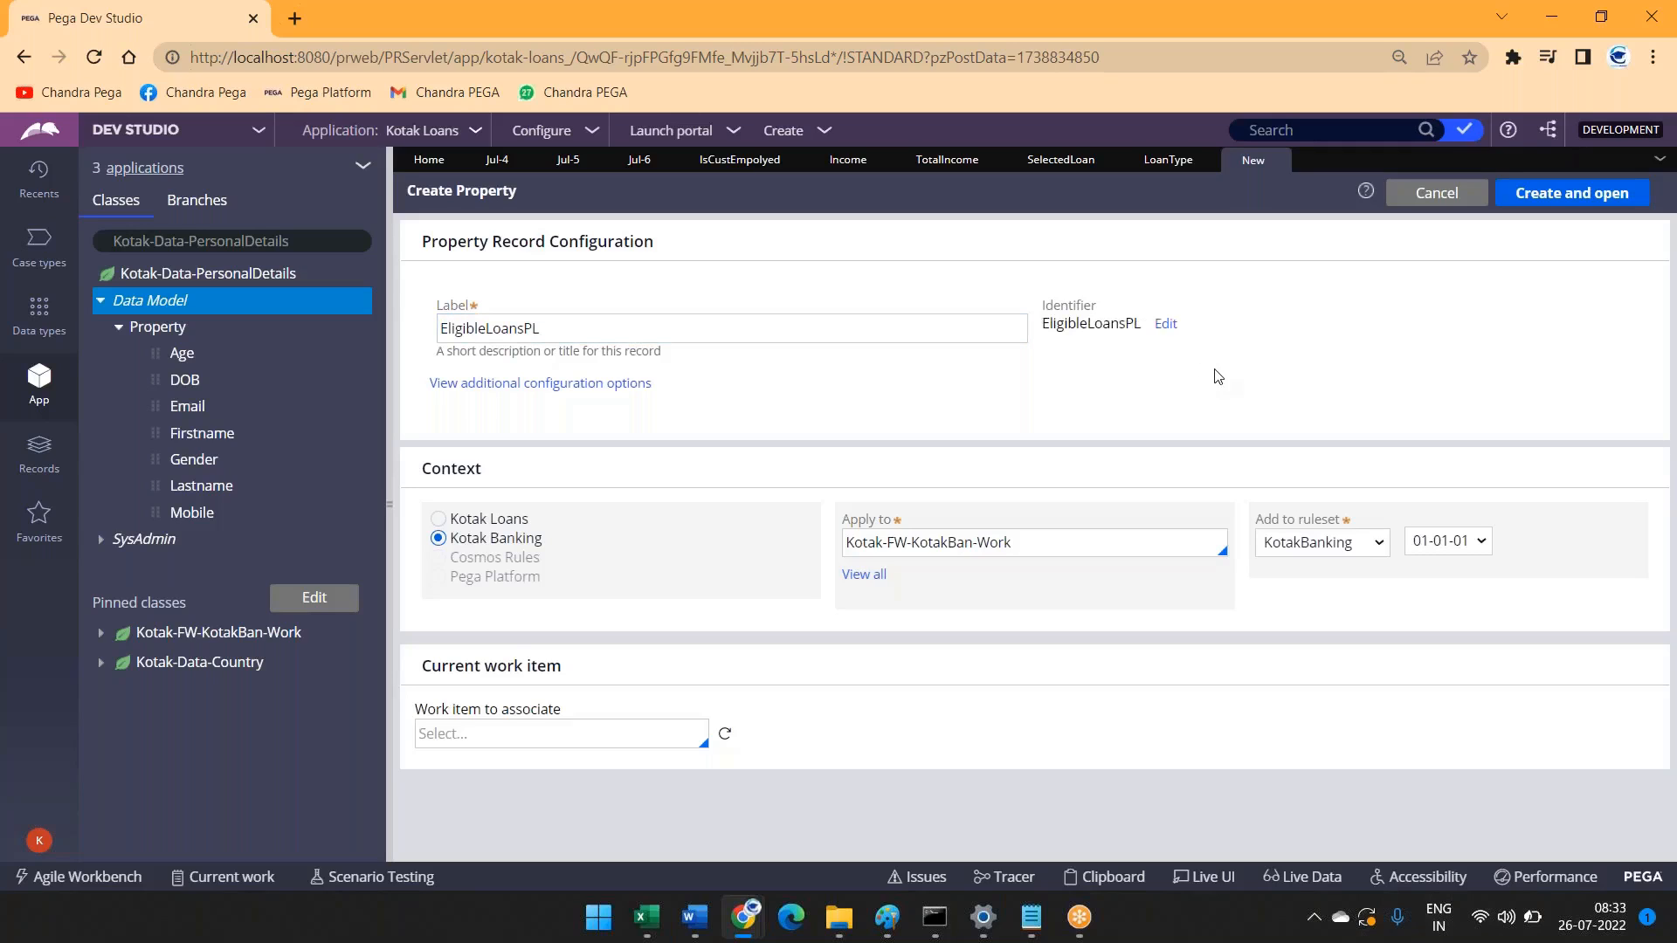
left_click(1564, 193)
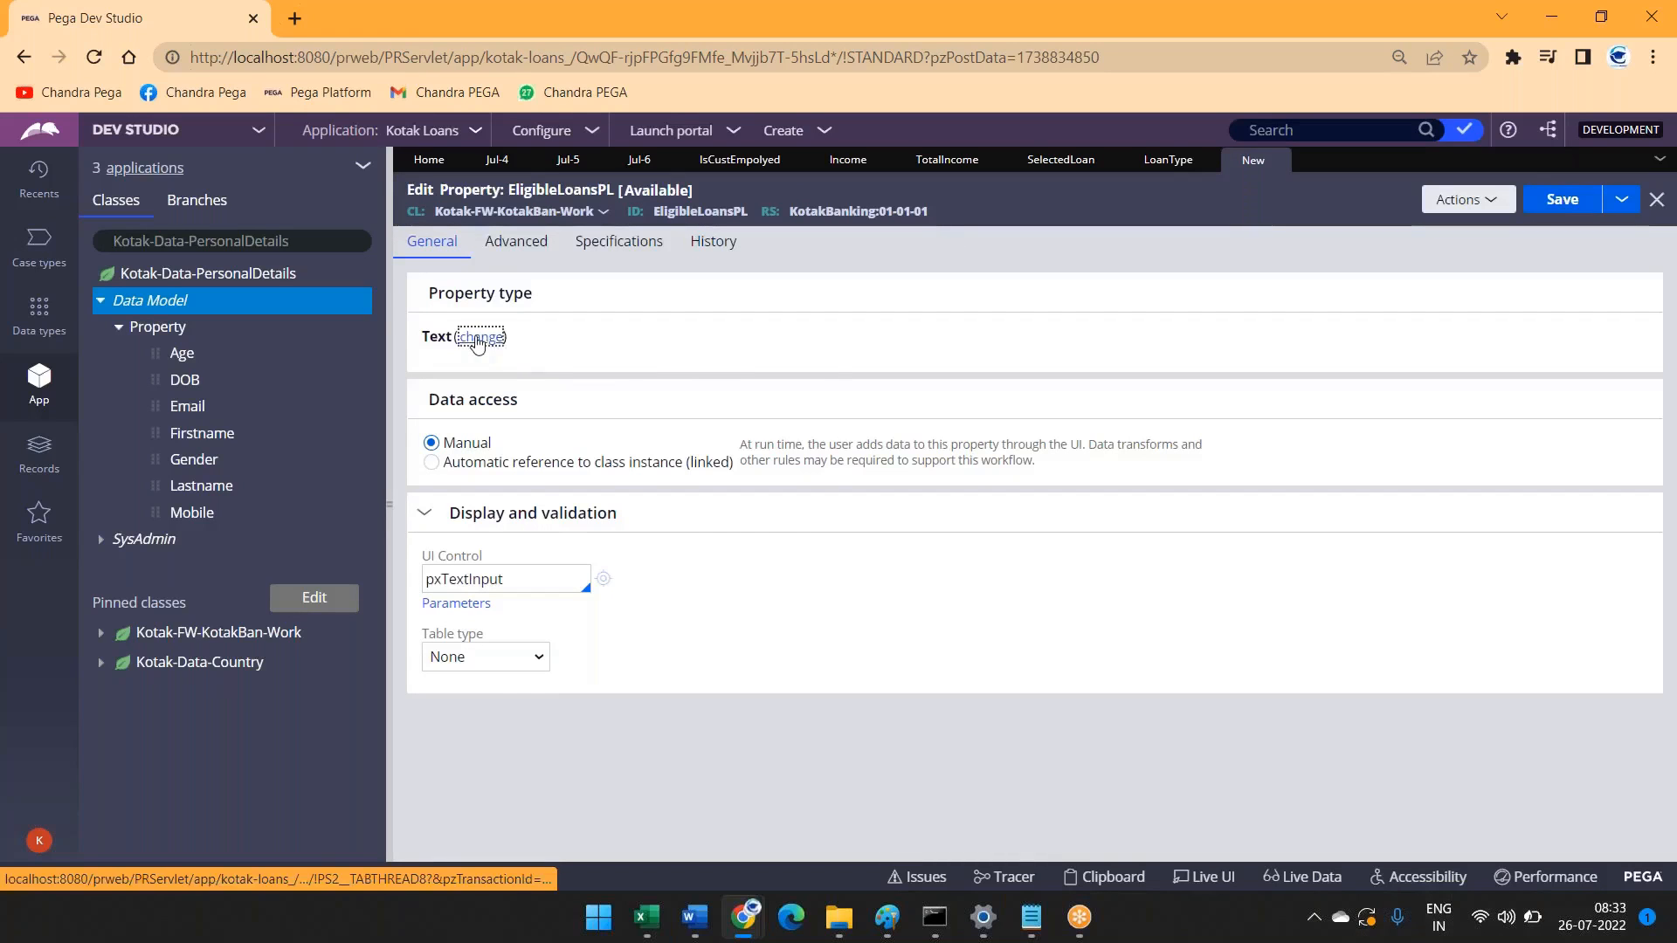
Step: Change the EligibleLoansPL property's type to Page List with page definition Kotak-FW-KotakBan-Work and save it
left_click(480, 338)
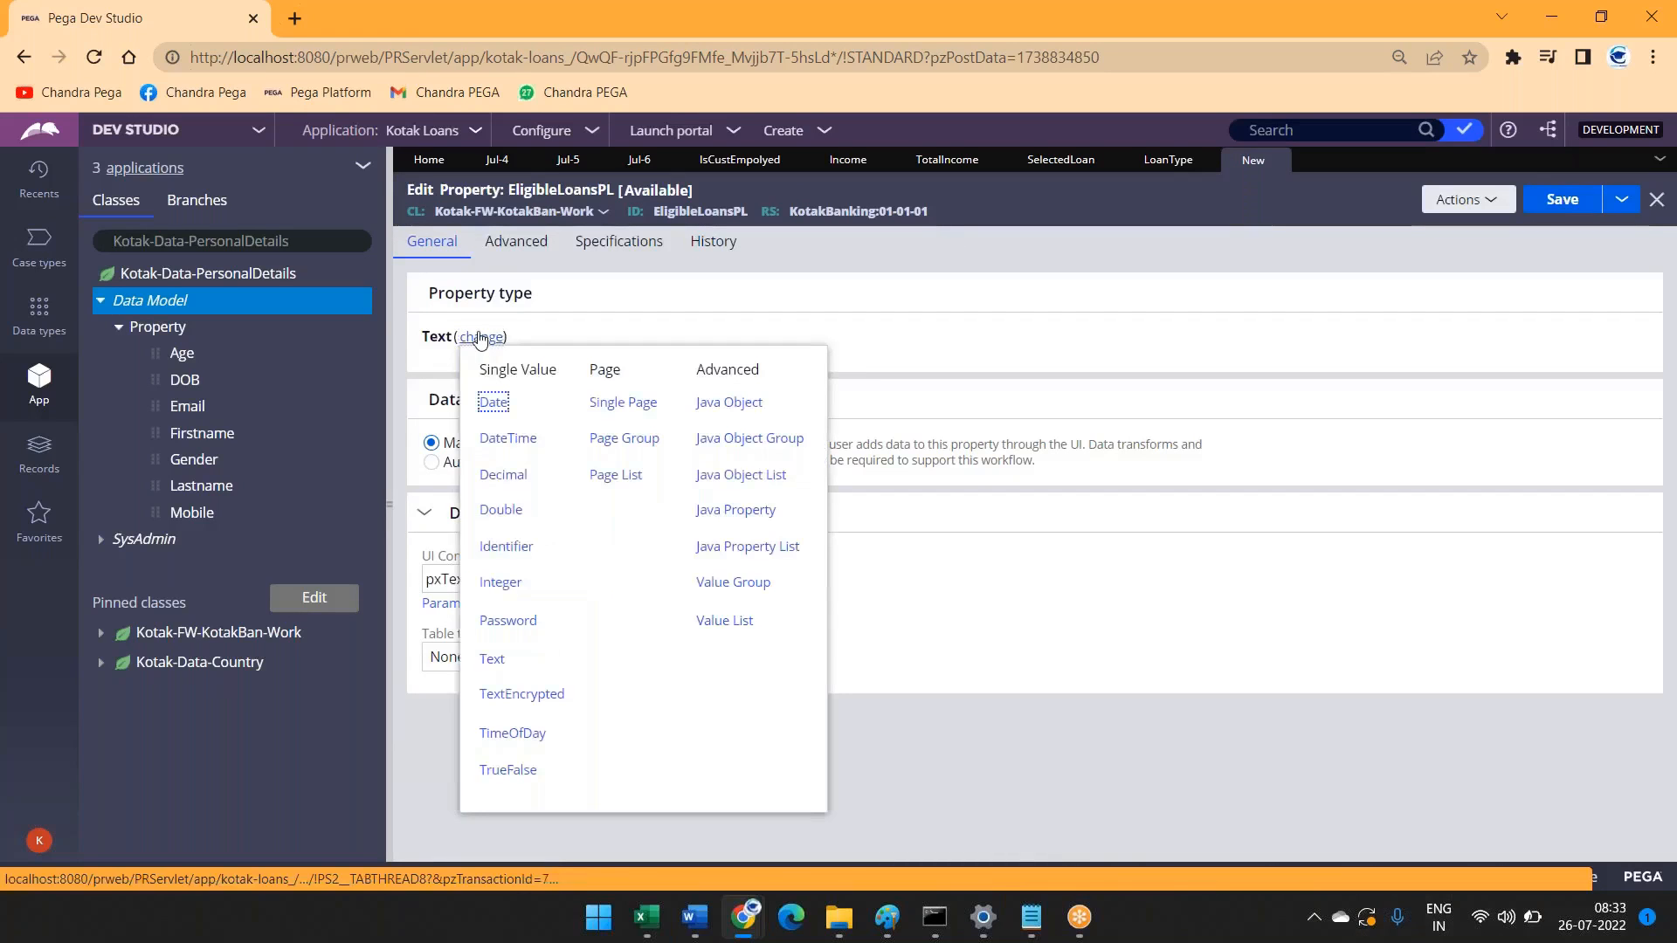
left_click(616, 476)
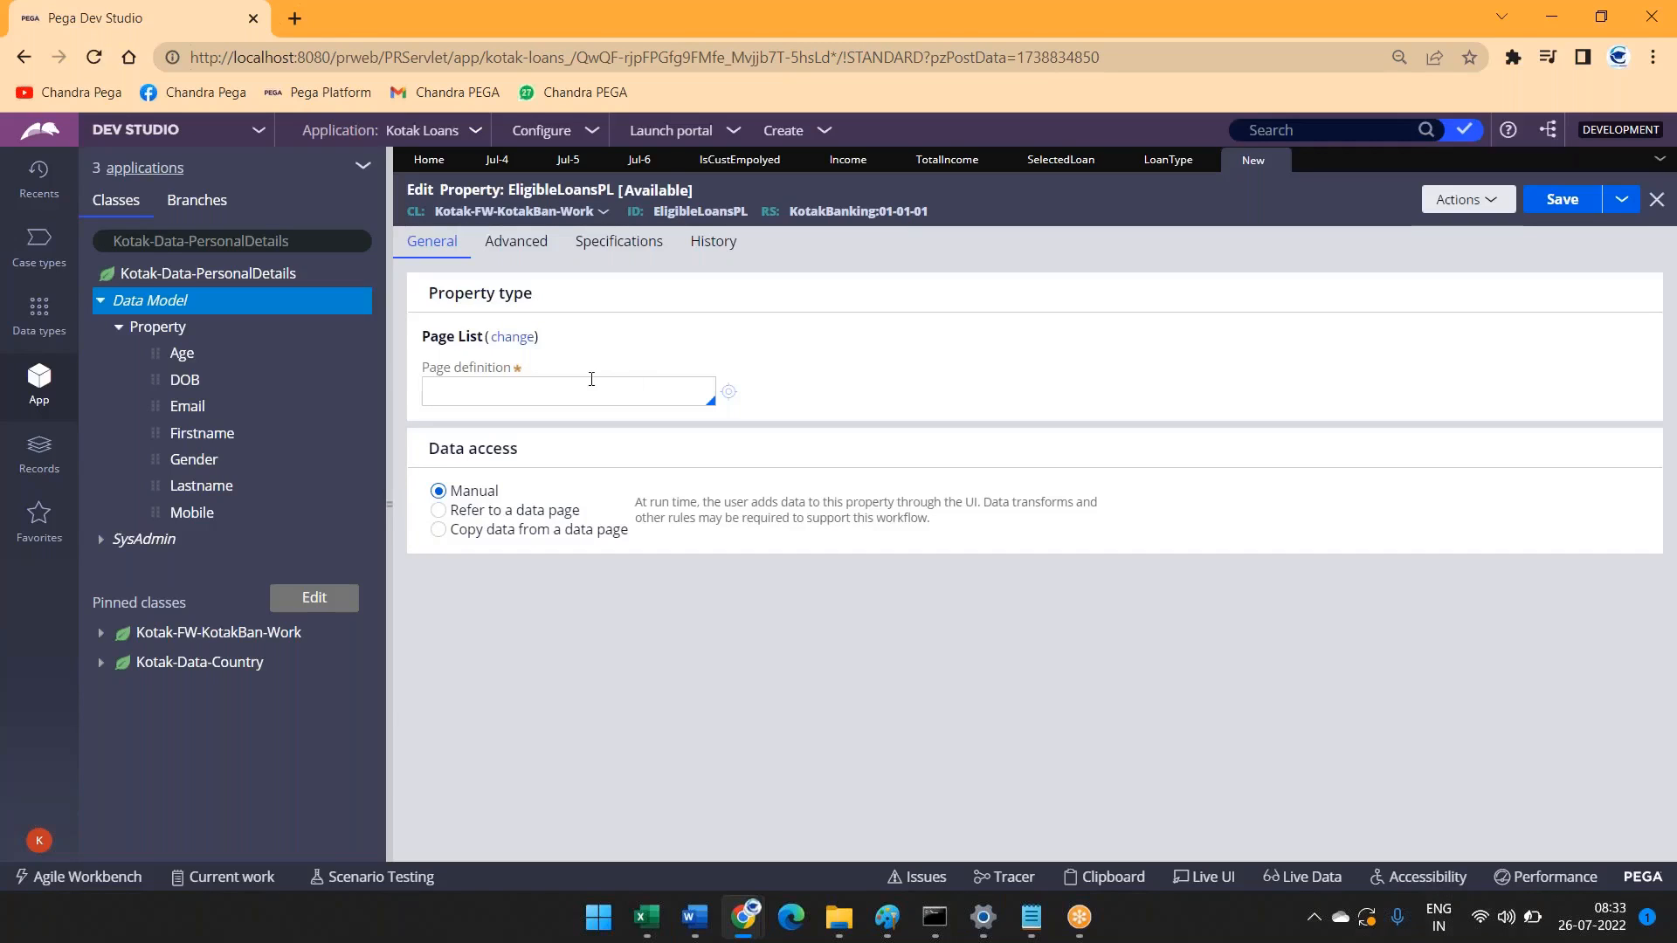
type("kotak-fw-")
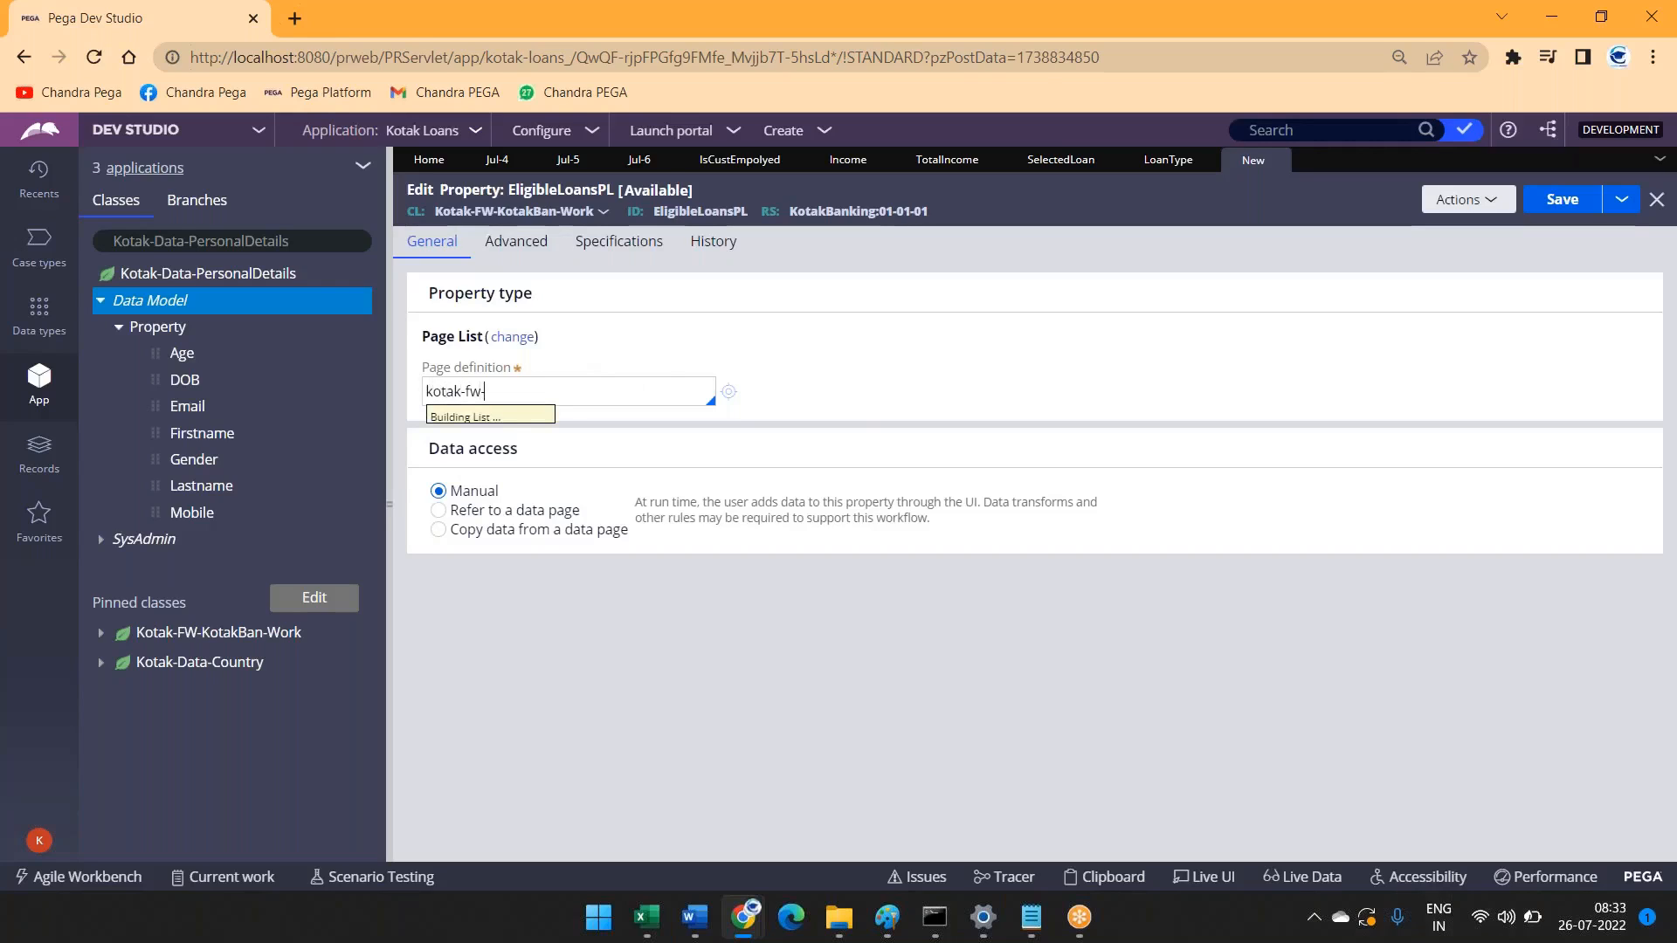
key("Down")
key("Down")
key("Down")
key("Down")
key("Return")
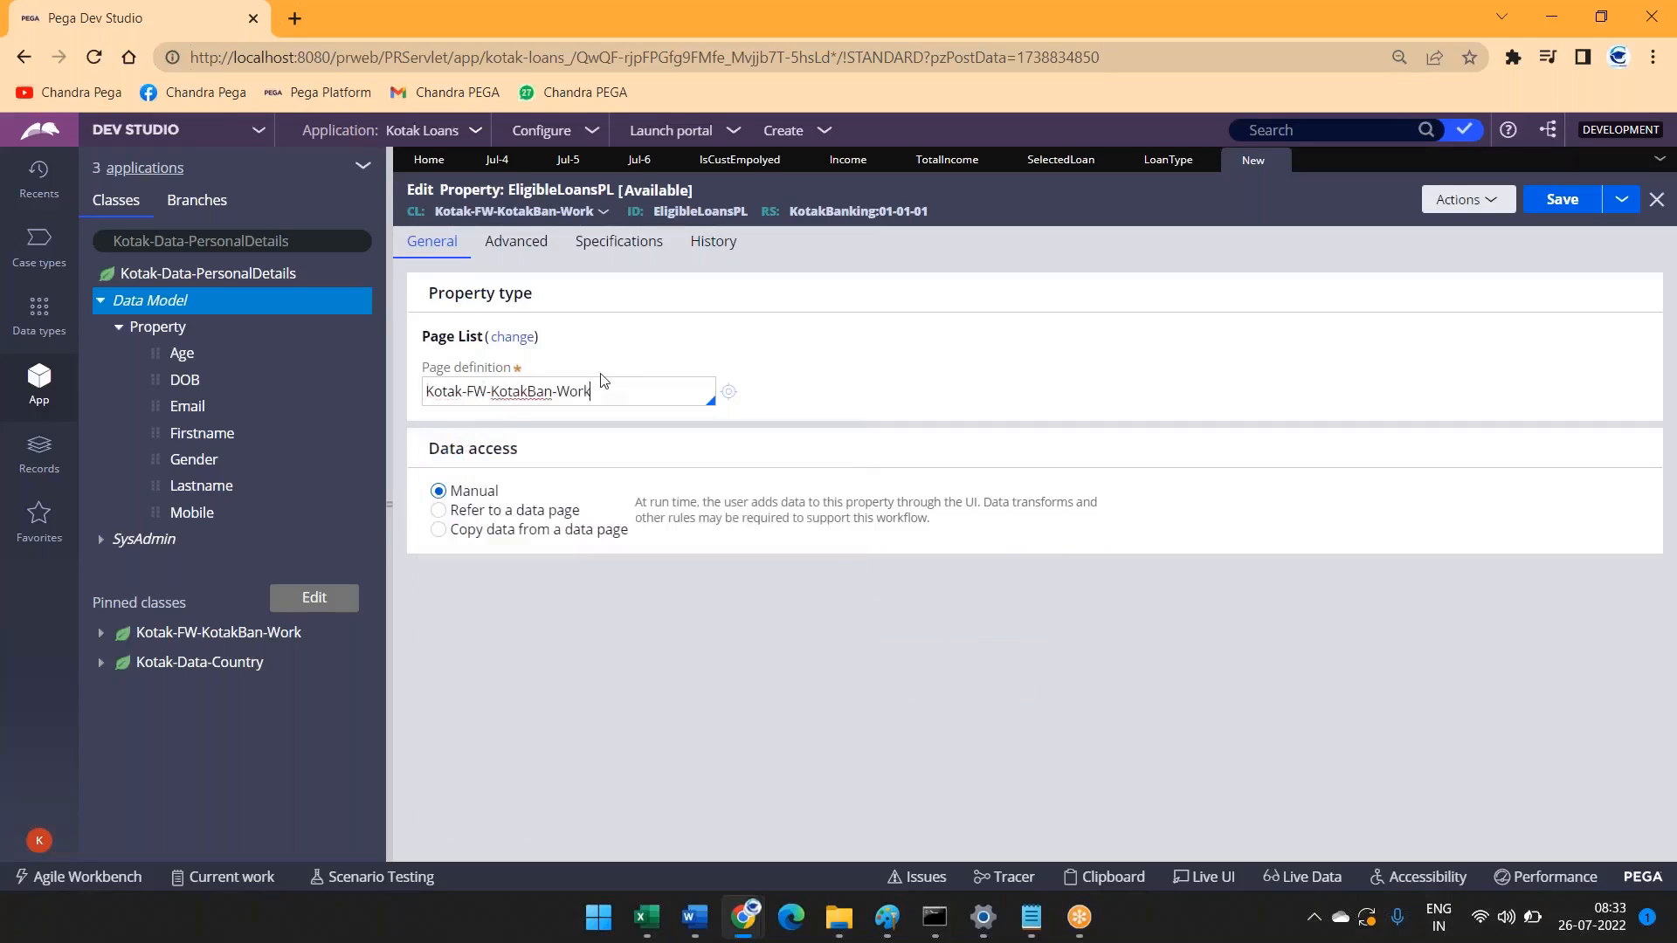
left_click(1560, 201)
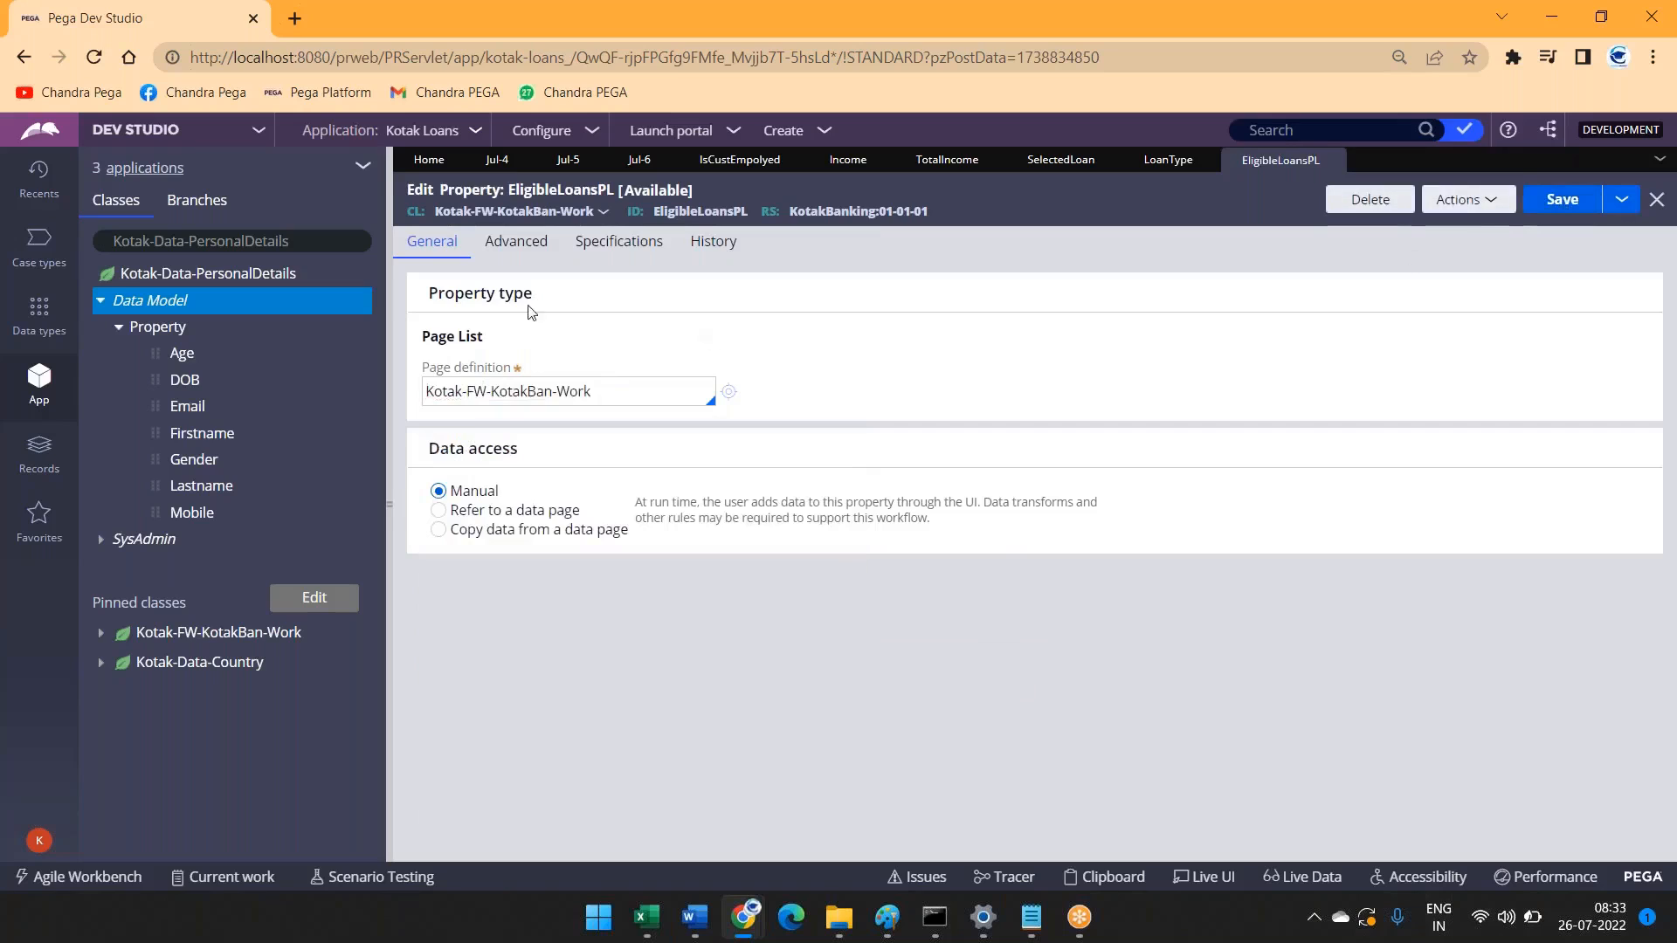
Step: Review the isCustEM, Income and SelectedLoan lines of the Notepad list and return to the EligibleLoansPL property
key("alt+Tab")
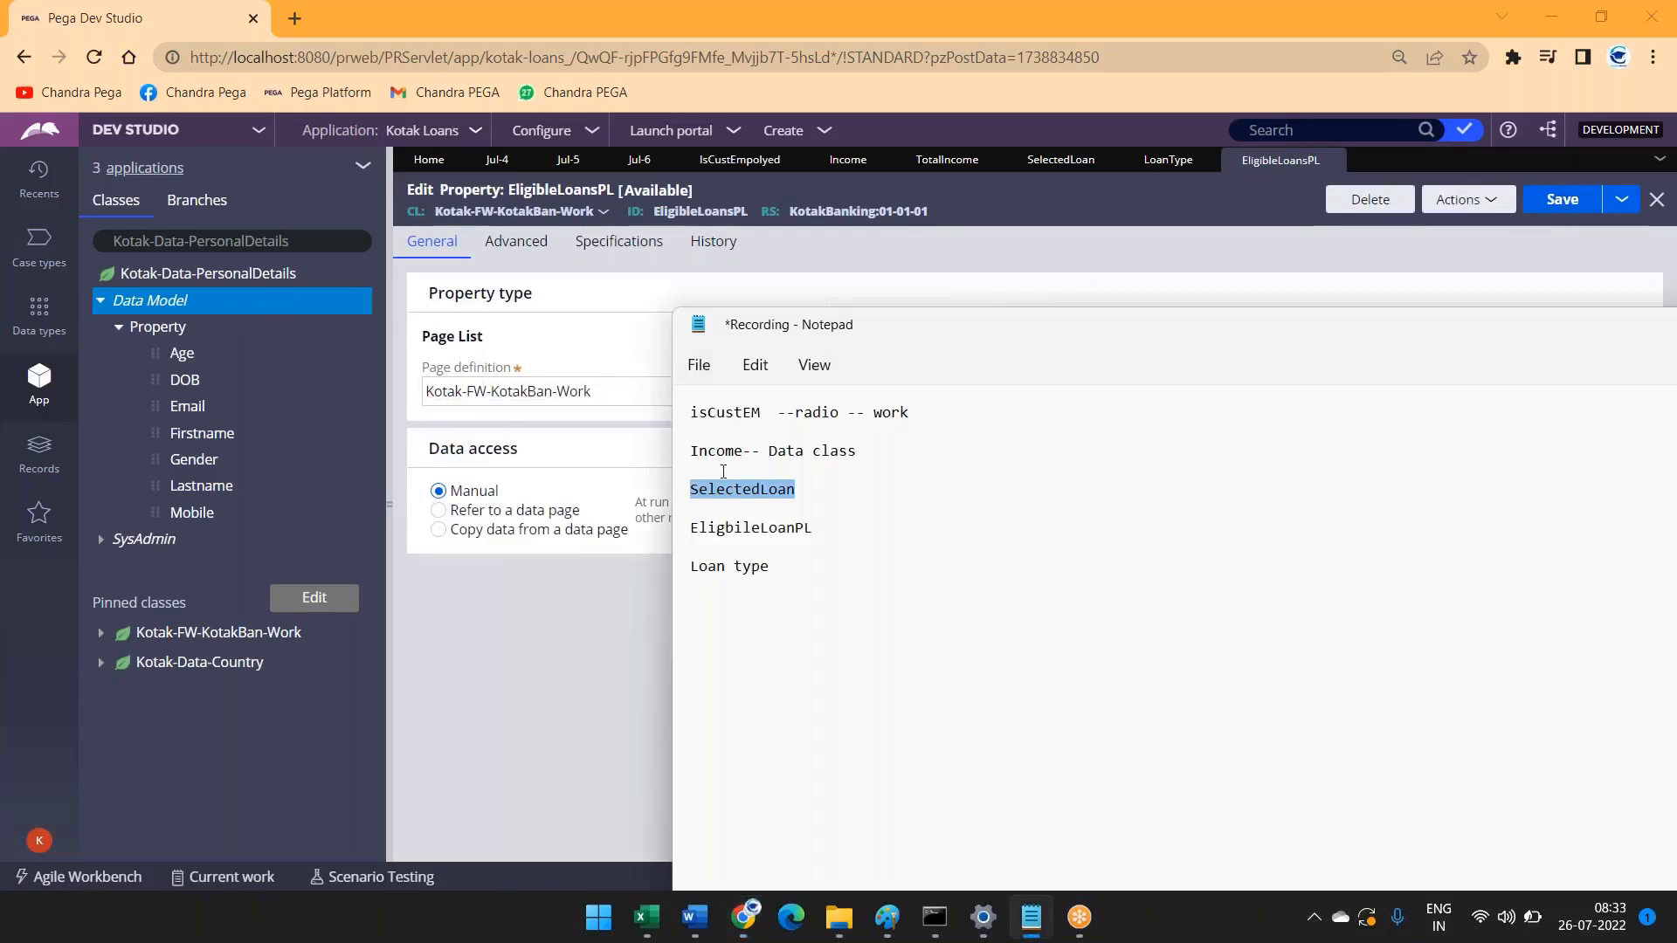
left_click_drag(770, 415, 766, 486)
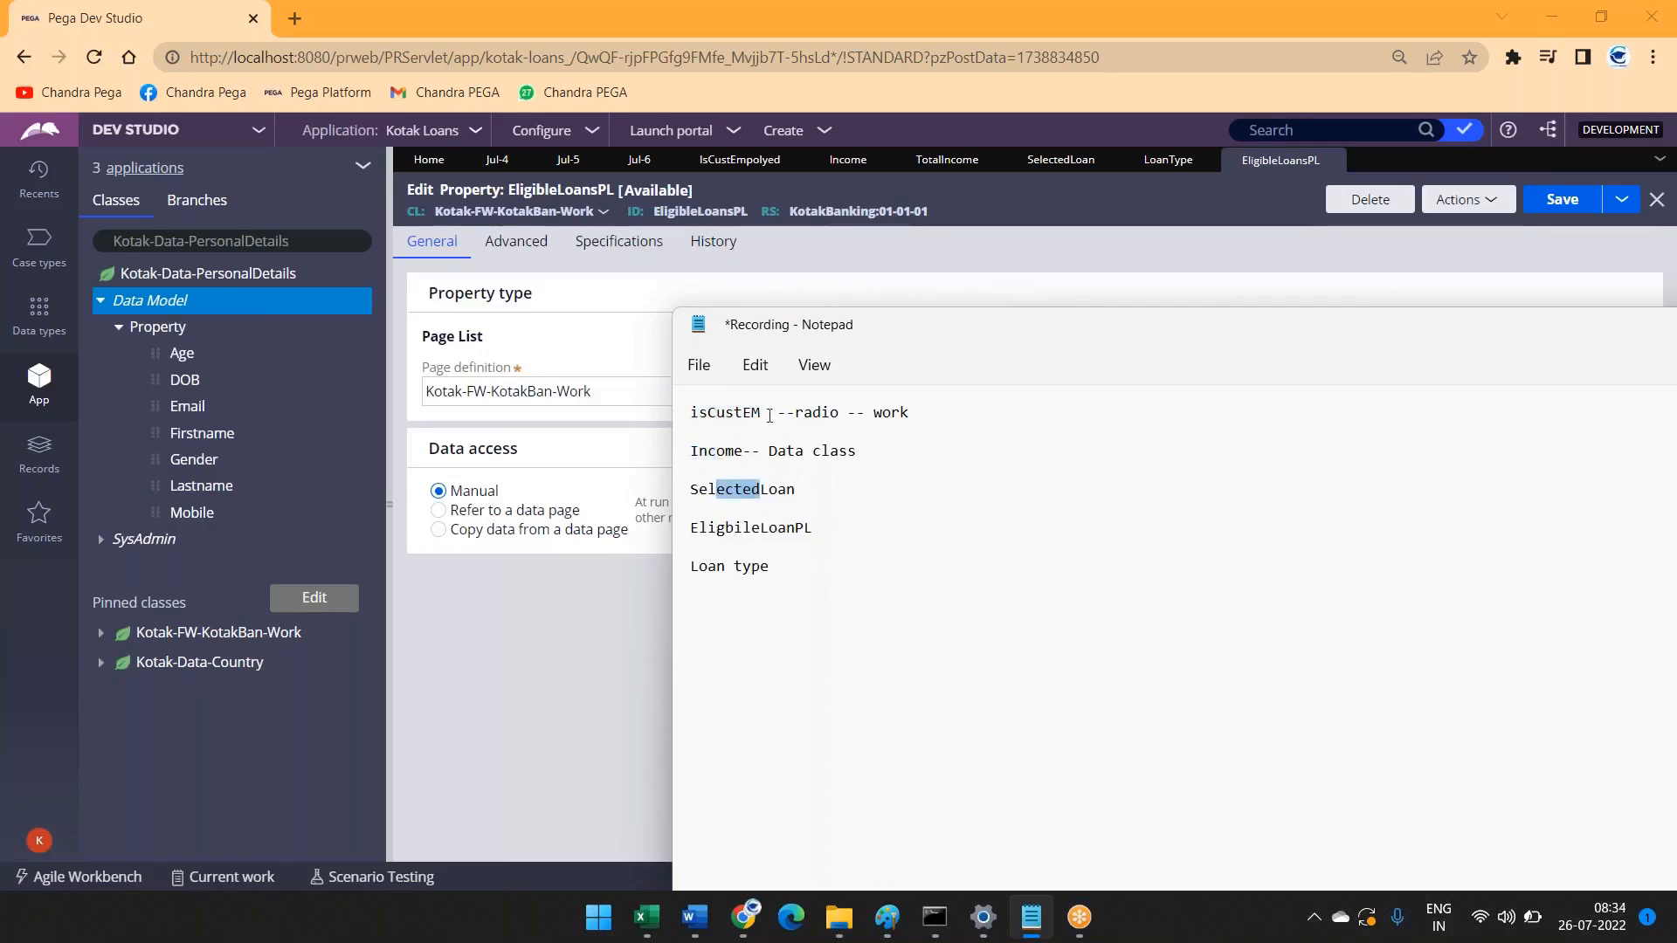
left_click_drag(743, 451, 667, 380)
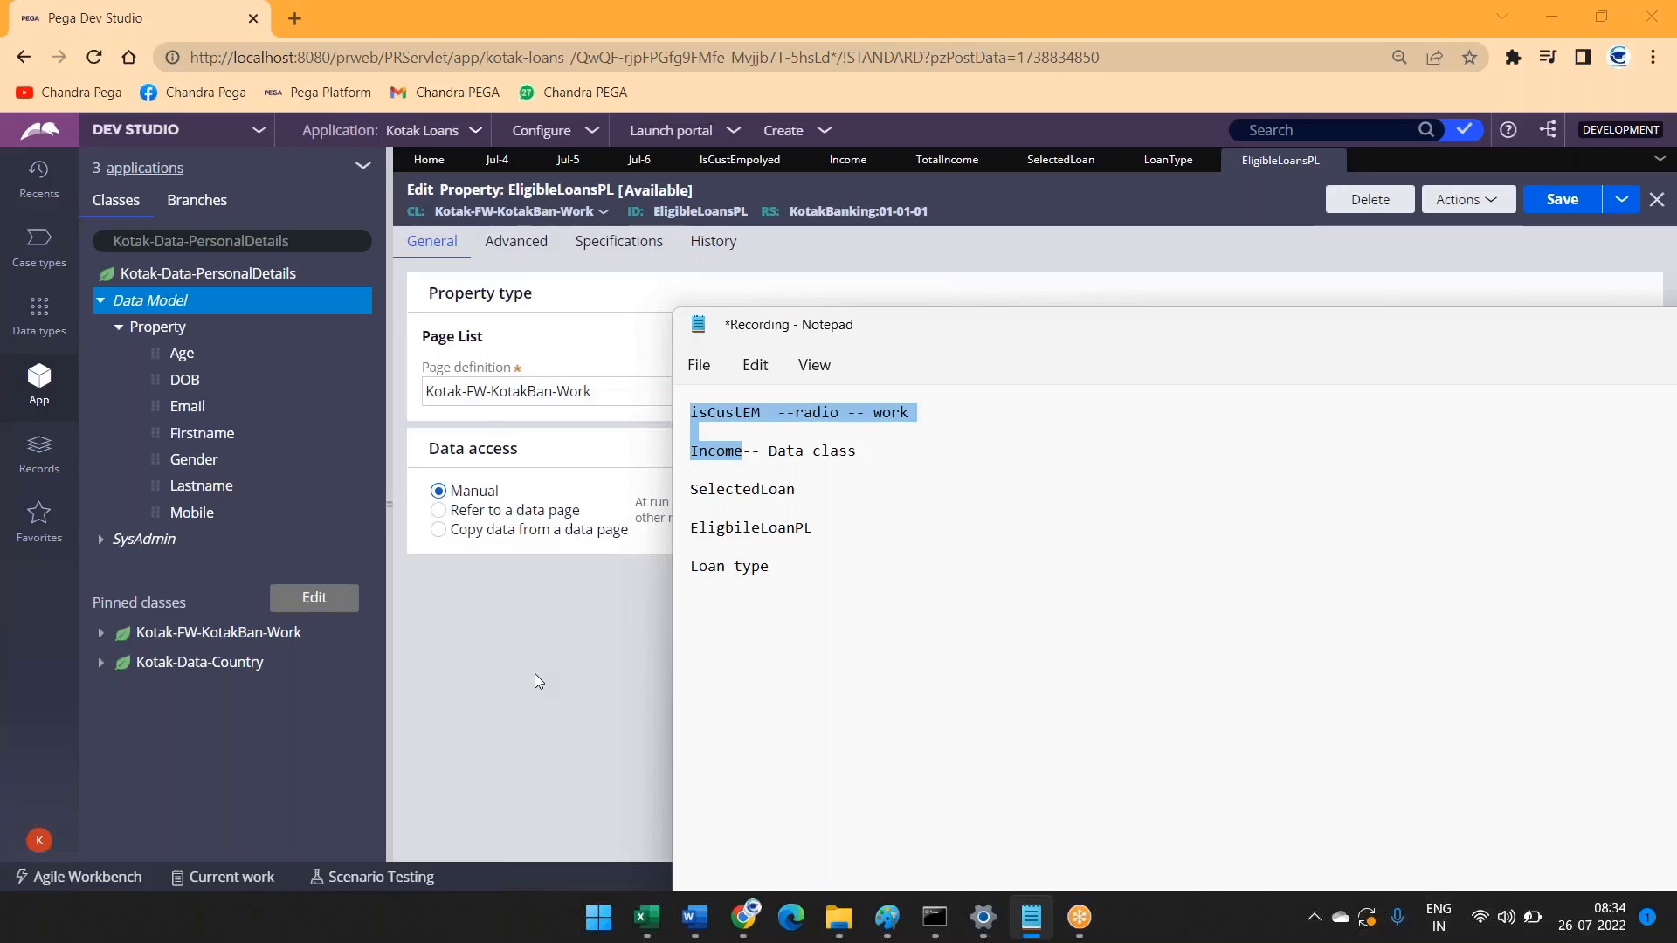
left_click(542, 642)
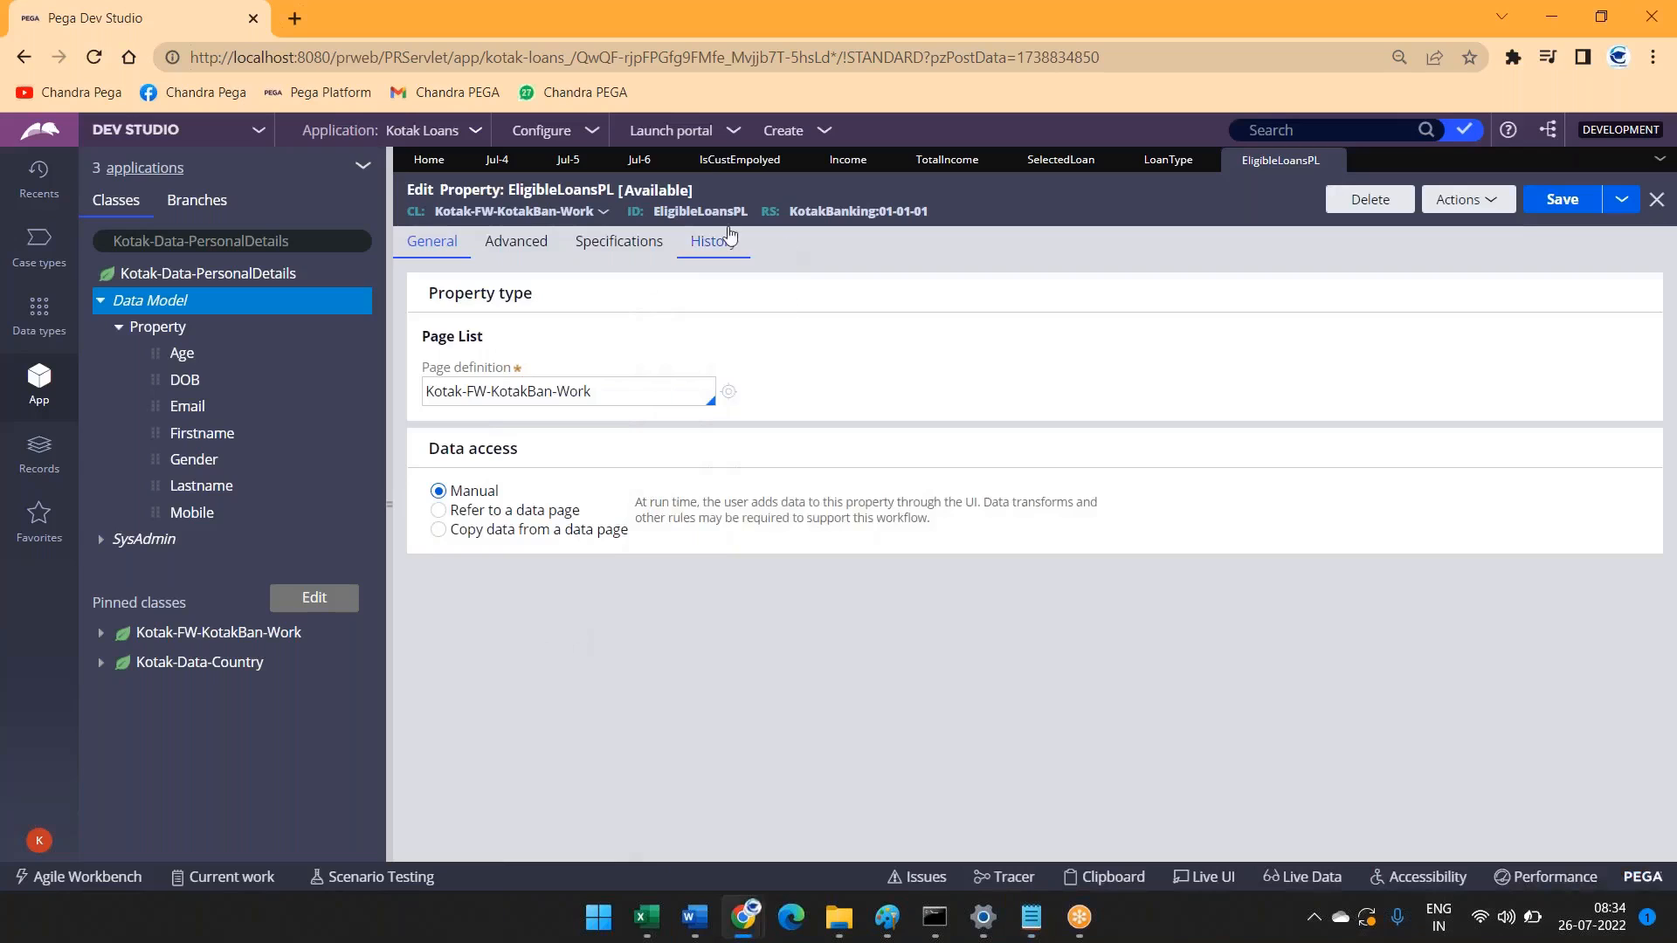
Step: Close all open records that have no unsaved work, view the Jul-4 case and return to the Dev Studio home page
left_click(1659, 160)
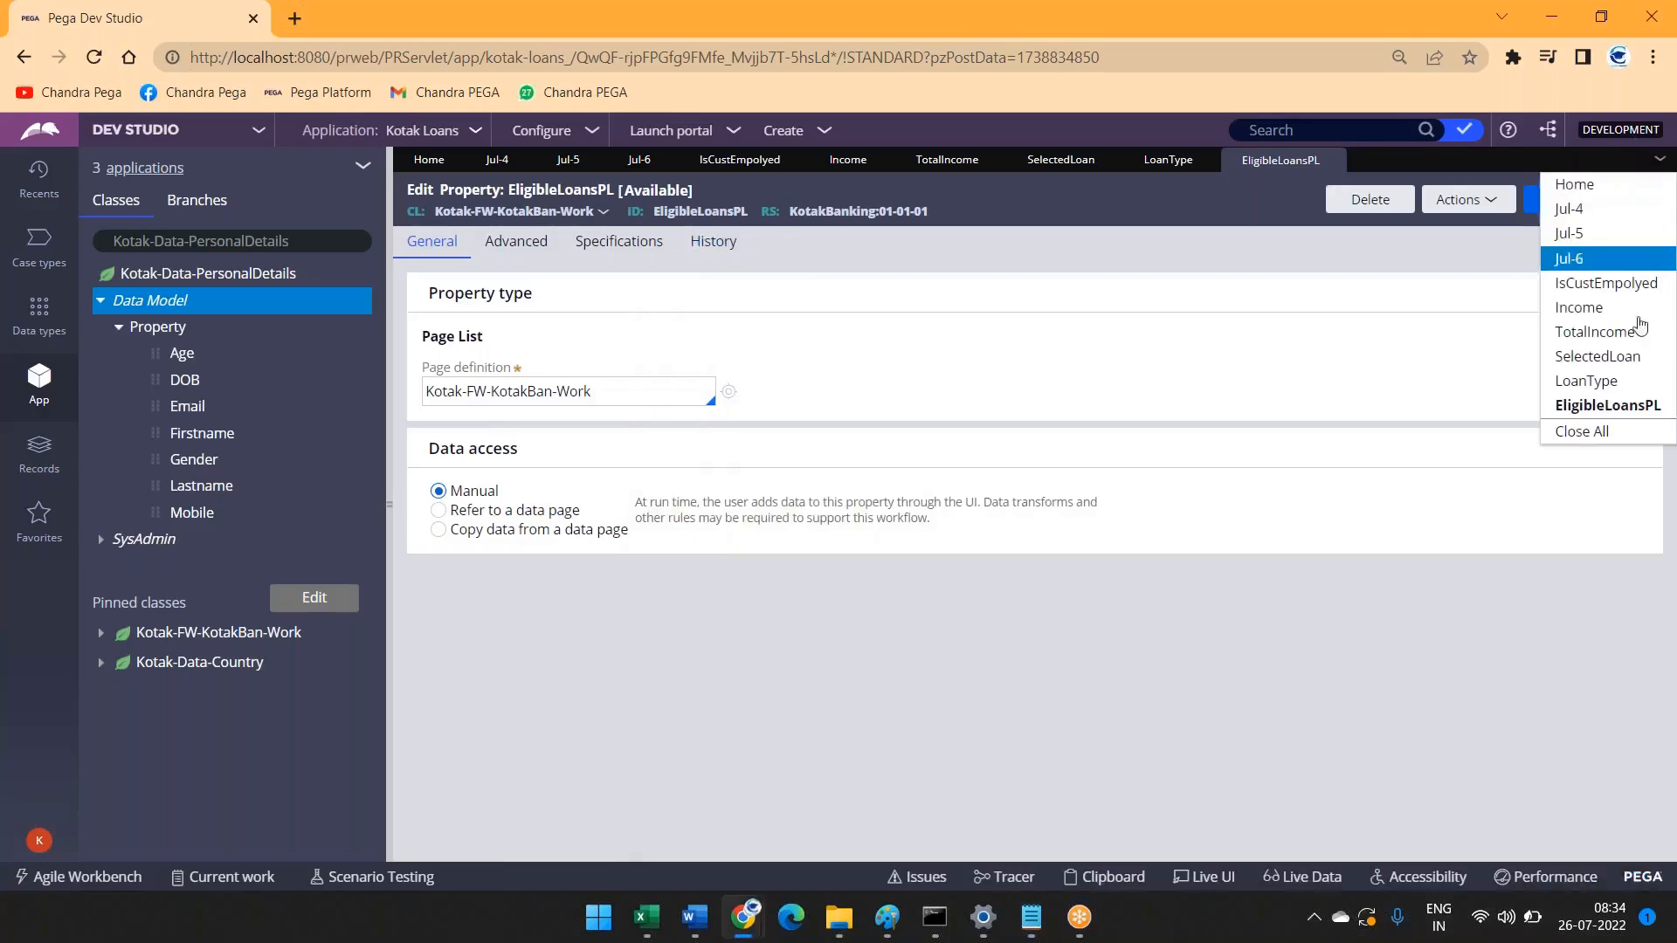
left_click(1582, 432)
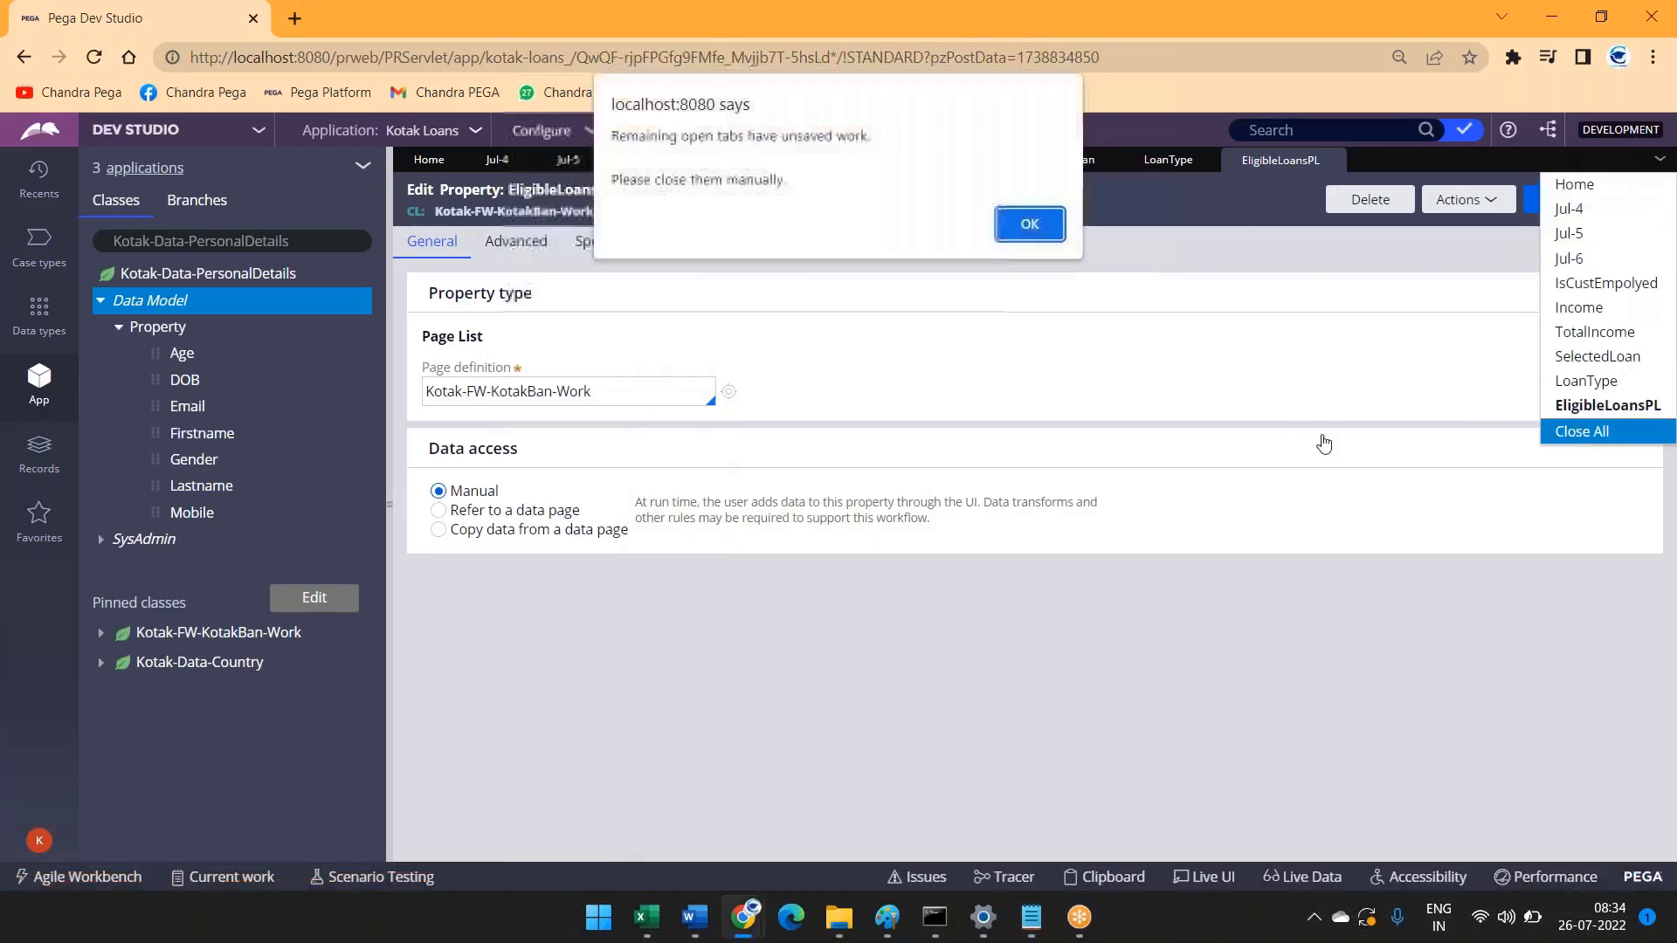
left_click(1036, 229)
left_click(495, 160)
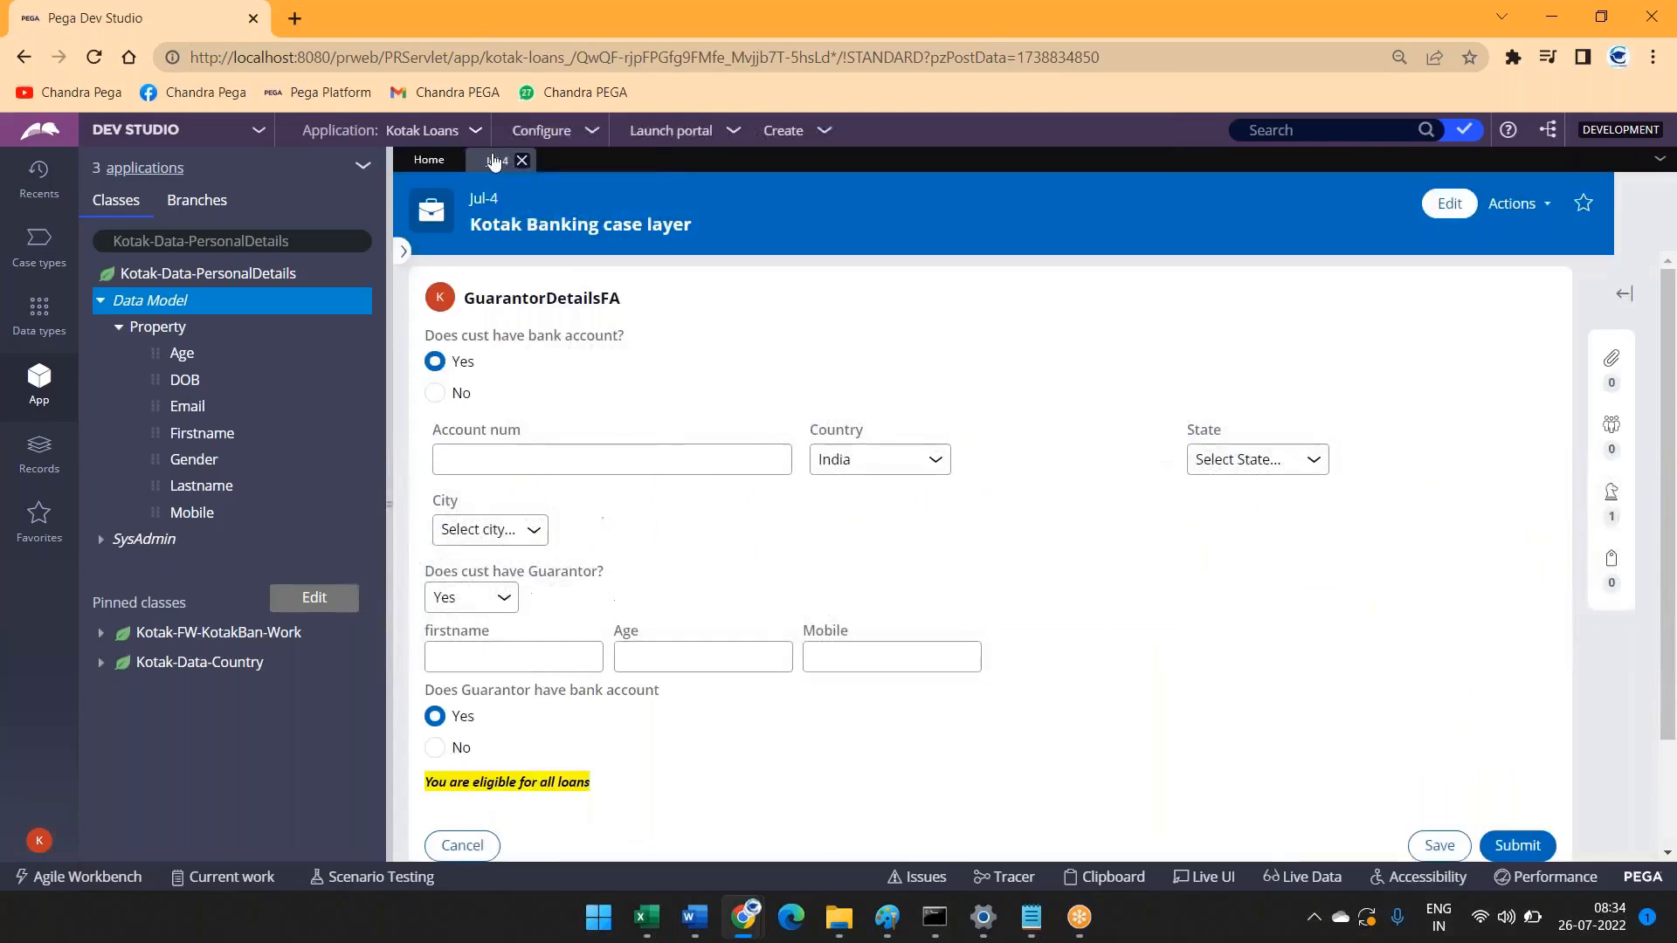
left_click(429, 161)
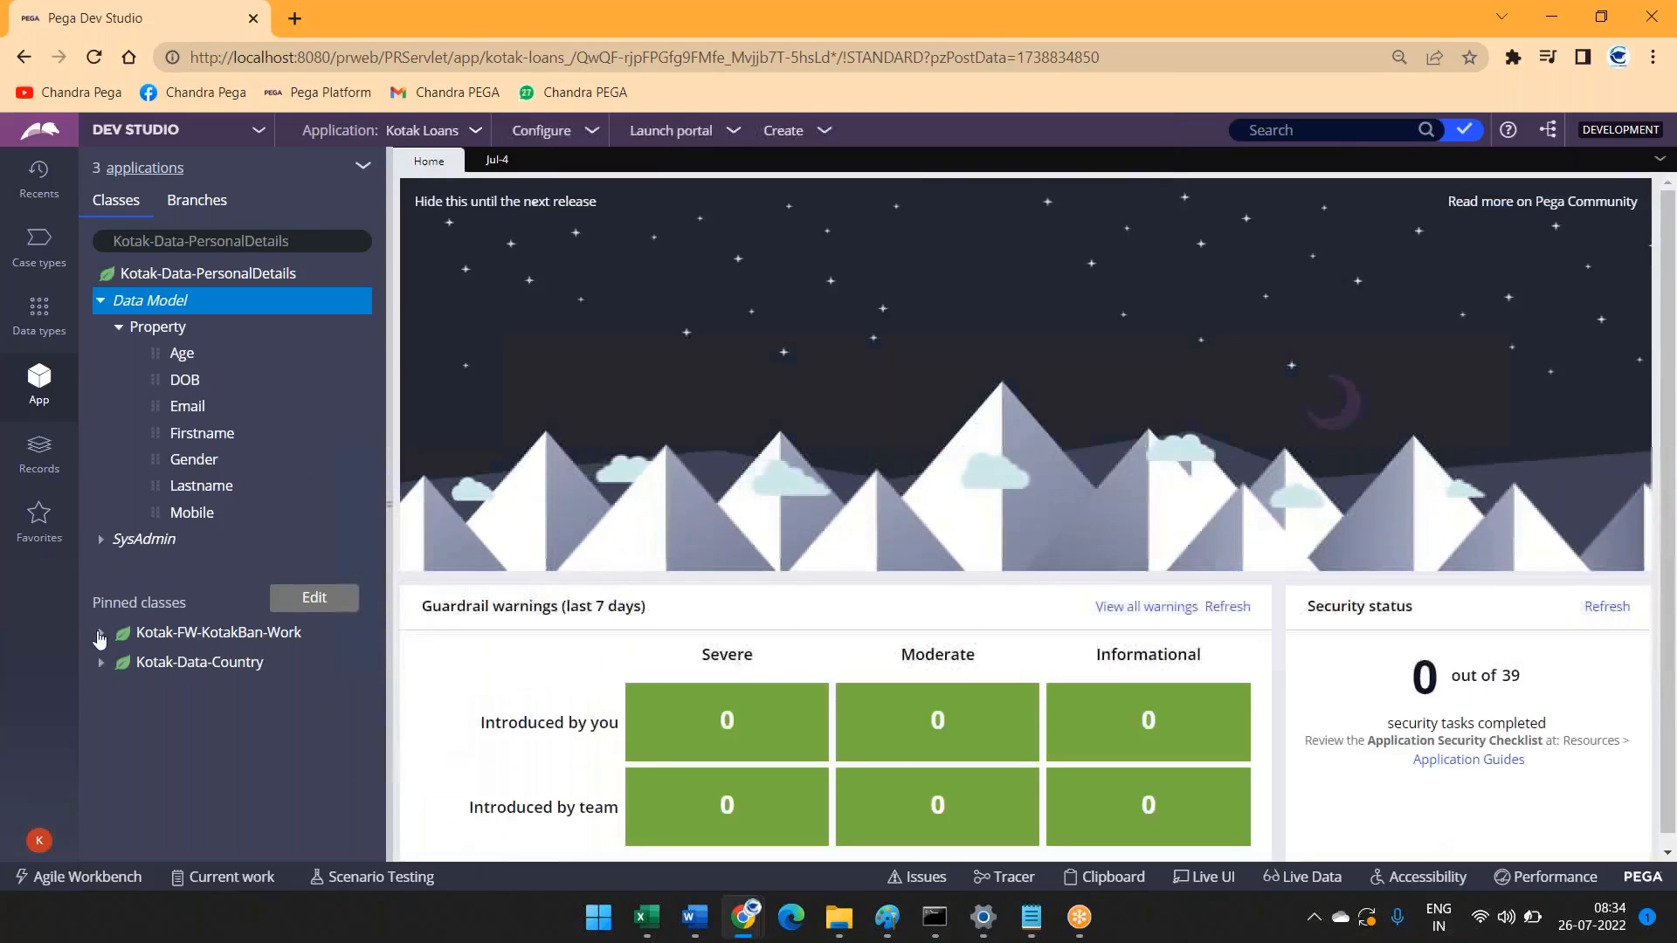
Step: Open the CustDetailsSec section of the Kotak-FW-KotakBan-Work class and check its full layout
left_click(218, 632)
scroll(226, 587, "down", 1)
left_click(119, 800)
scroll(254, 706, "down", 1)
left_click(137, 798)
scroll(200, 767, "down", 3)
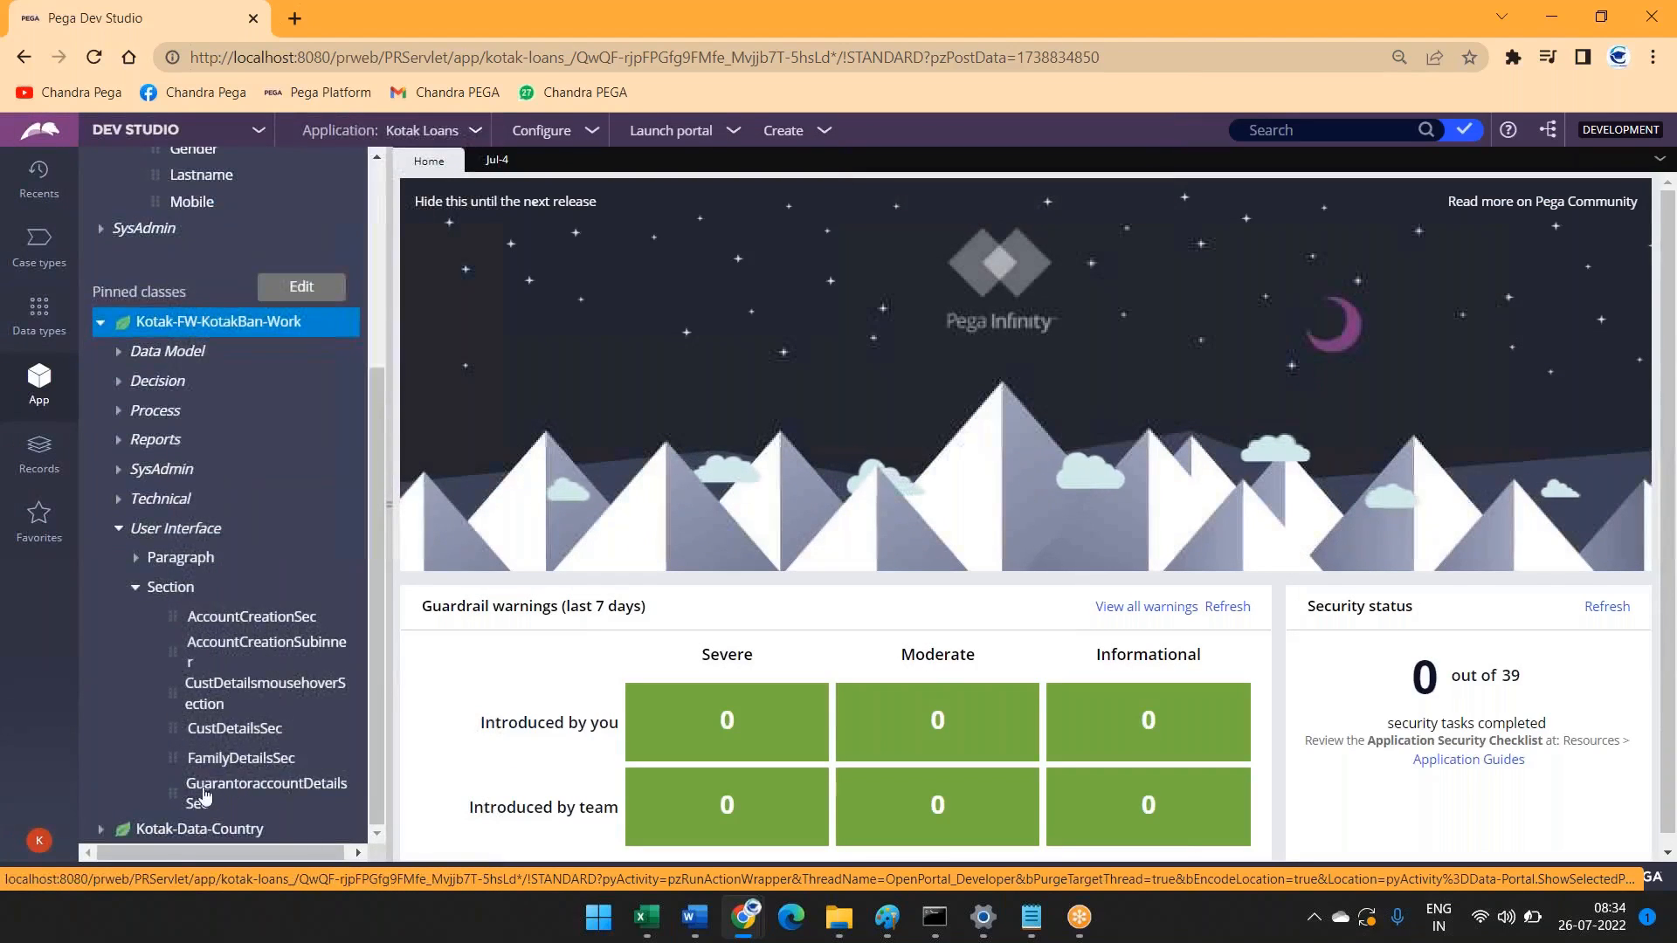
left_click(234, 728)
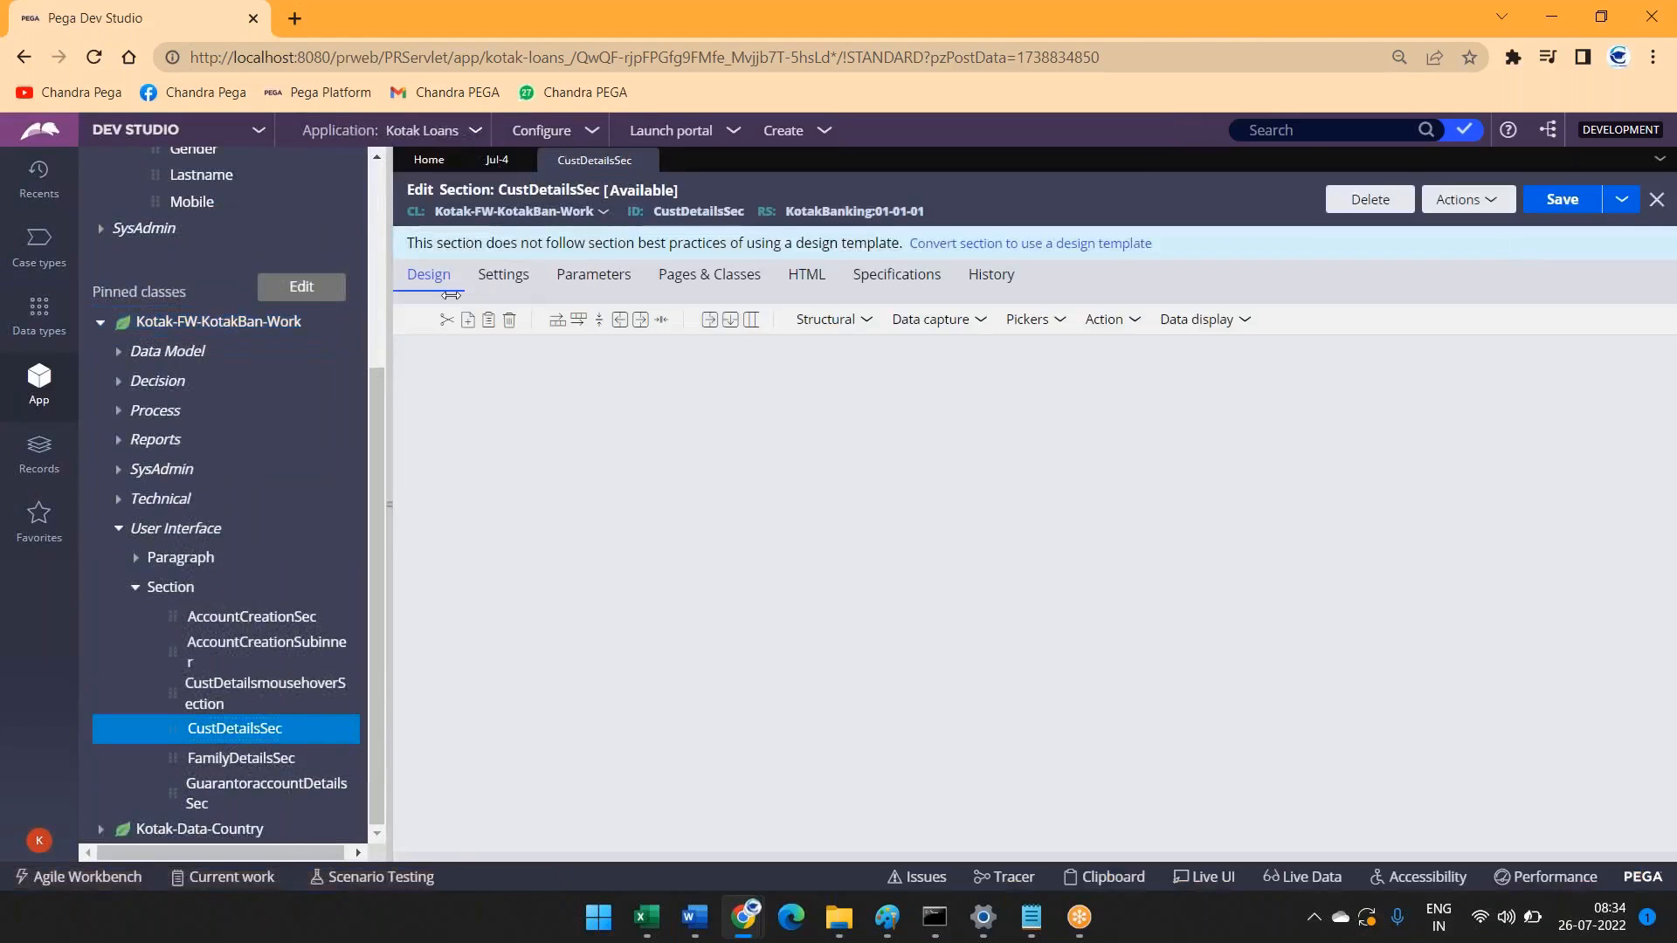
left_click(389, 302)
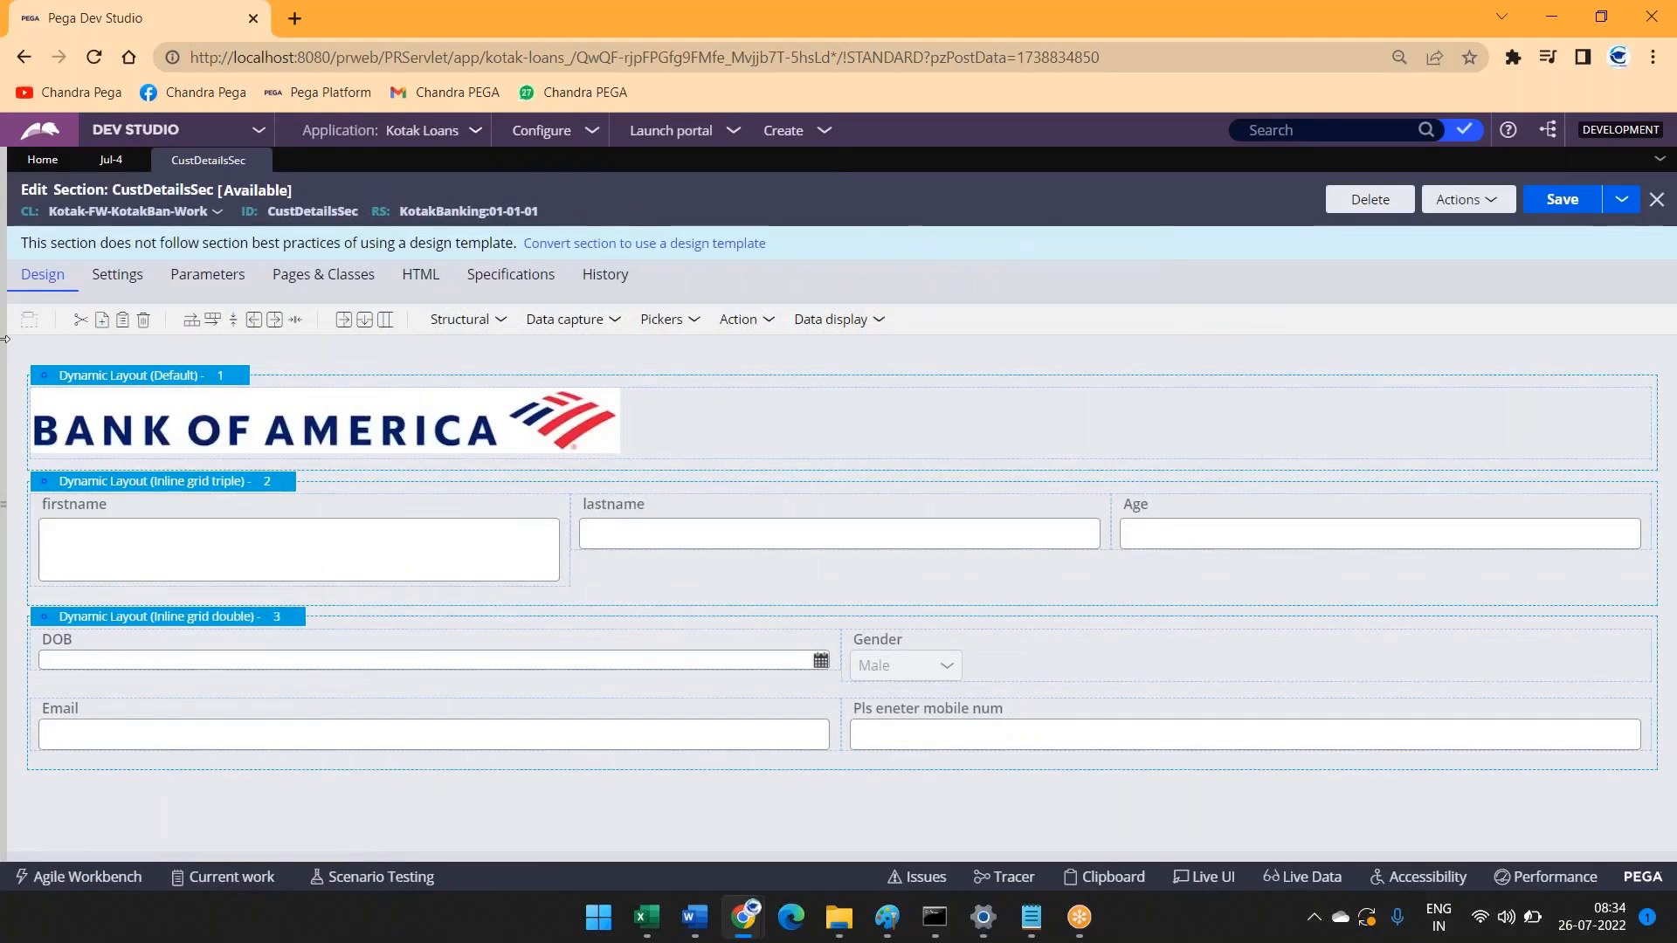
left_click(4, 504)
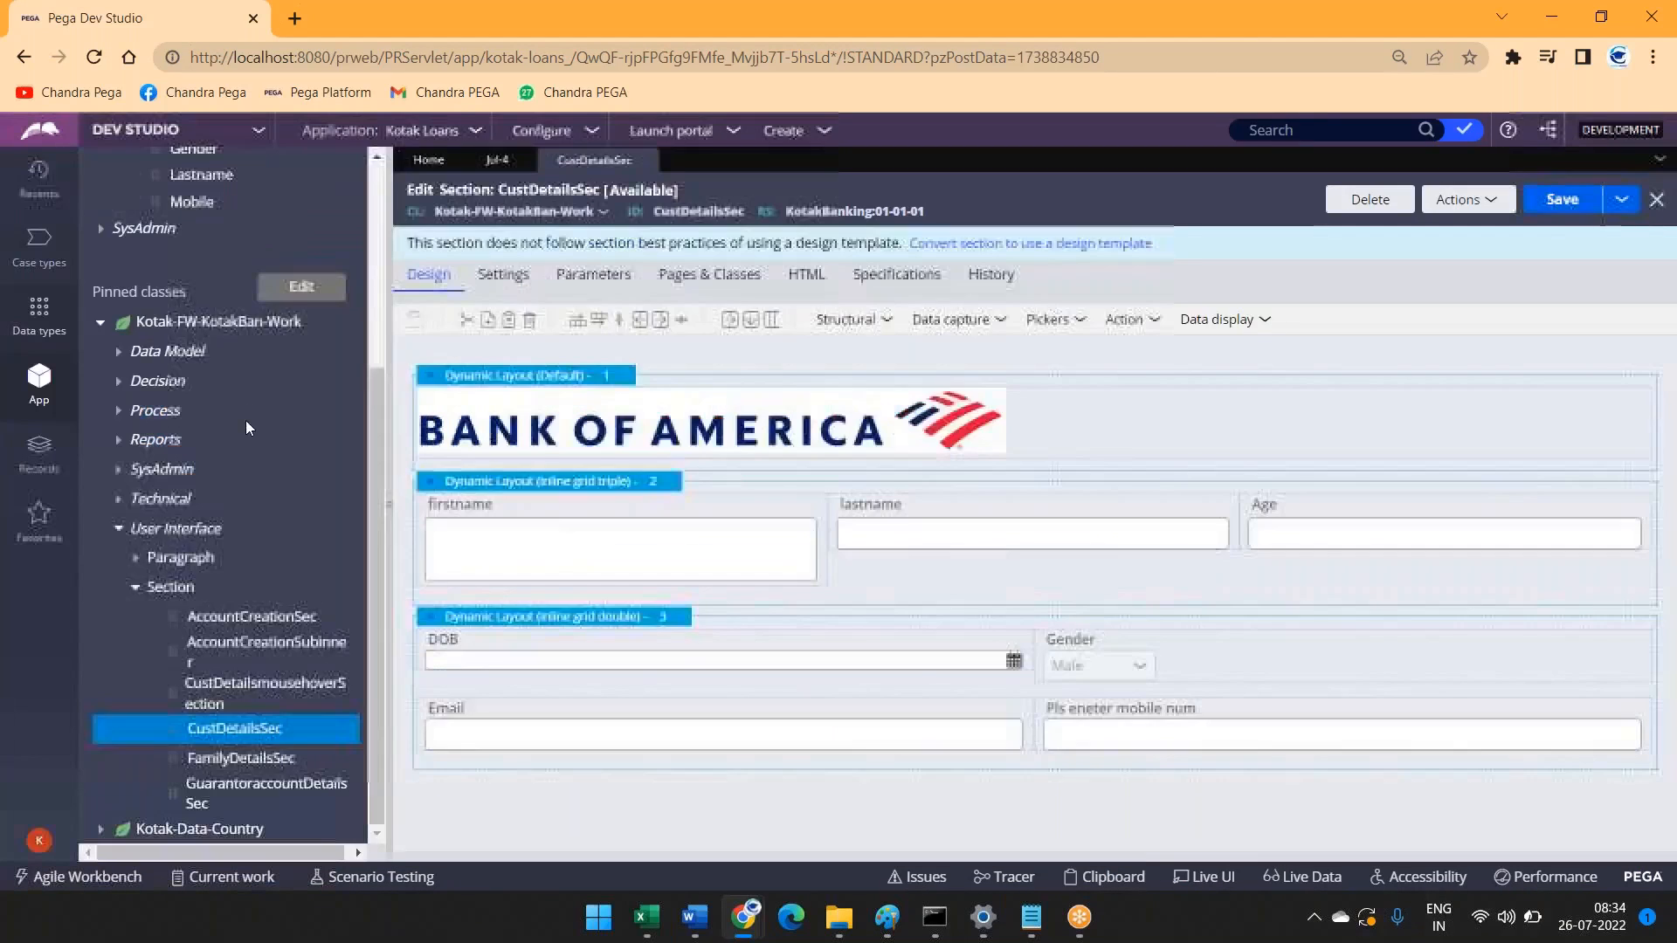
Step: Add the IsCustEmpolyed property to the CustDetailsSec section, below the Email field in the inline grid double layout
left_click(140, 364)
left_click(137, 383)
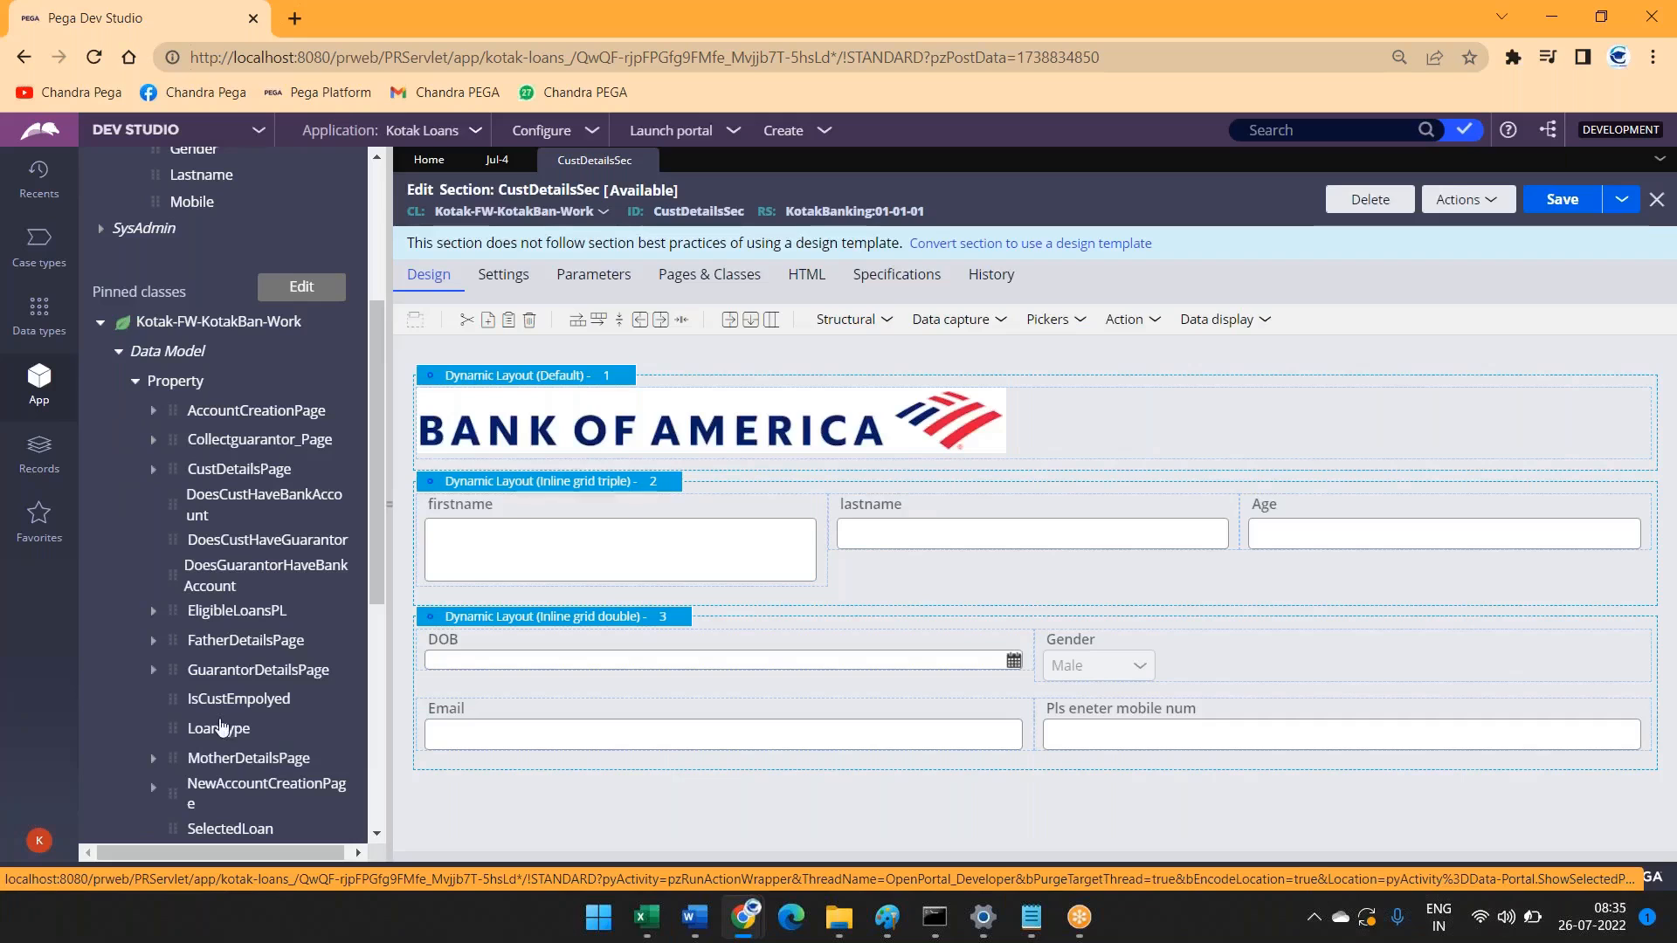
left_click_drag(170, 699, 568, 792)
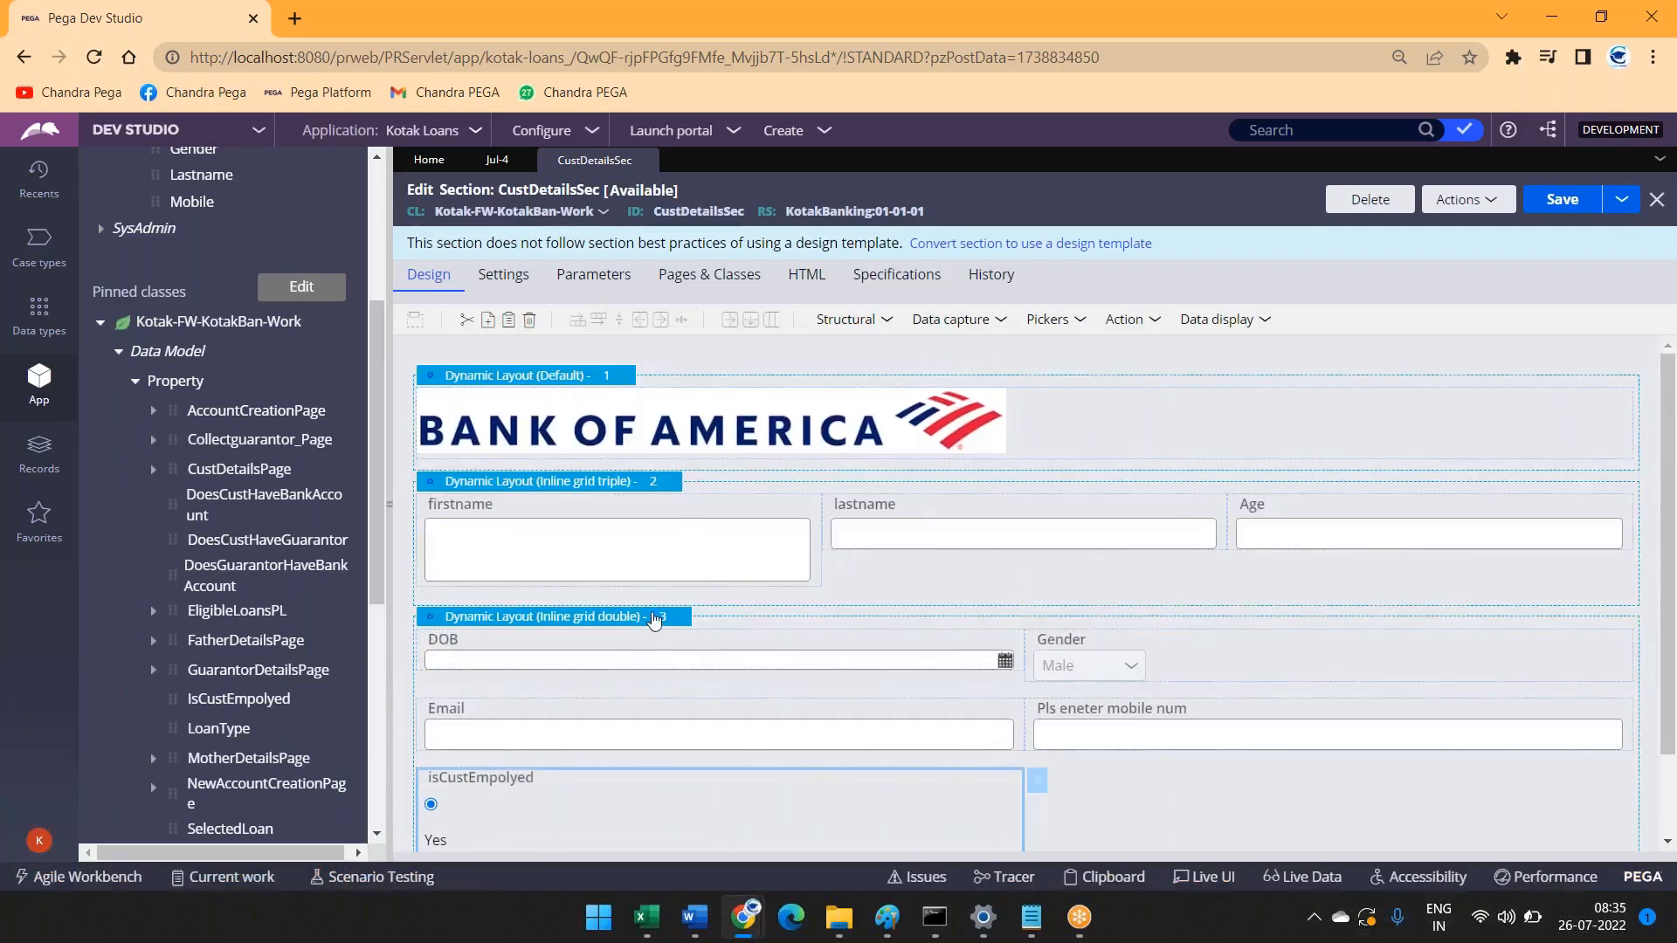
scroll(657, 601, "down", 1)
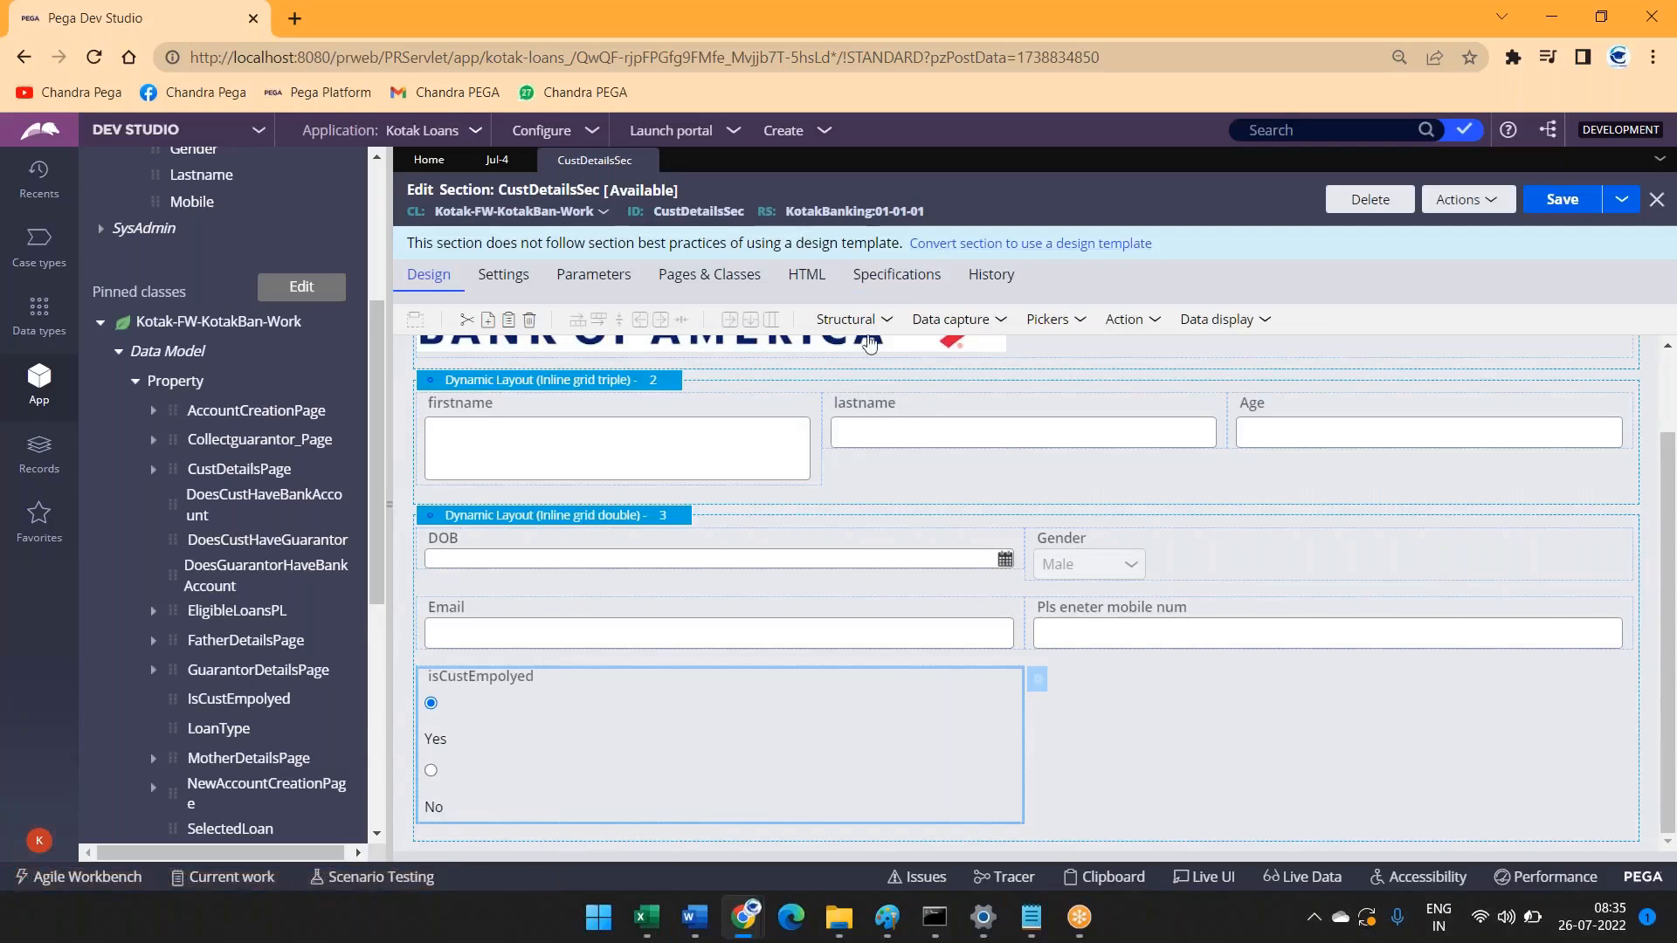
Step: Add a text input beside the isCustEmpolyed field and bind it to the property .CustDetailsPage.Income
left_click(979, 328)
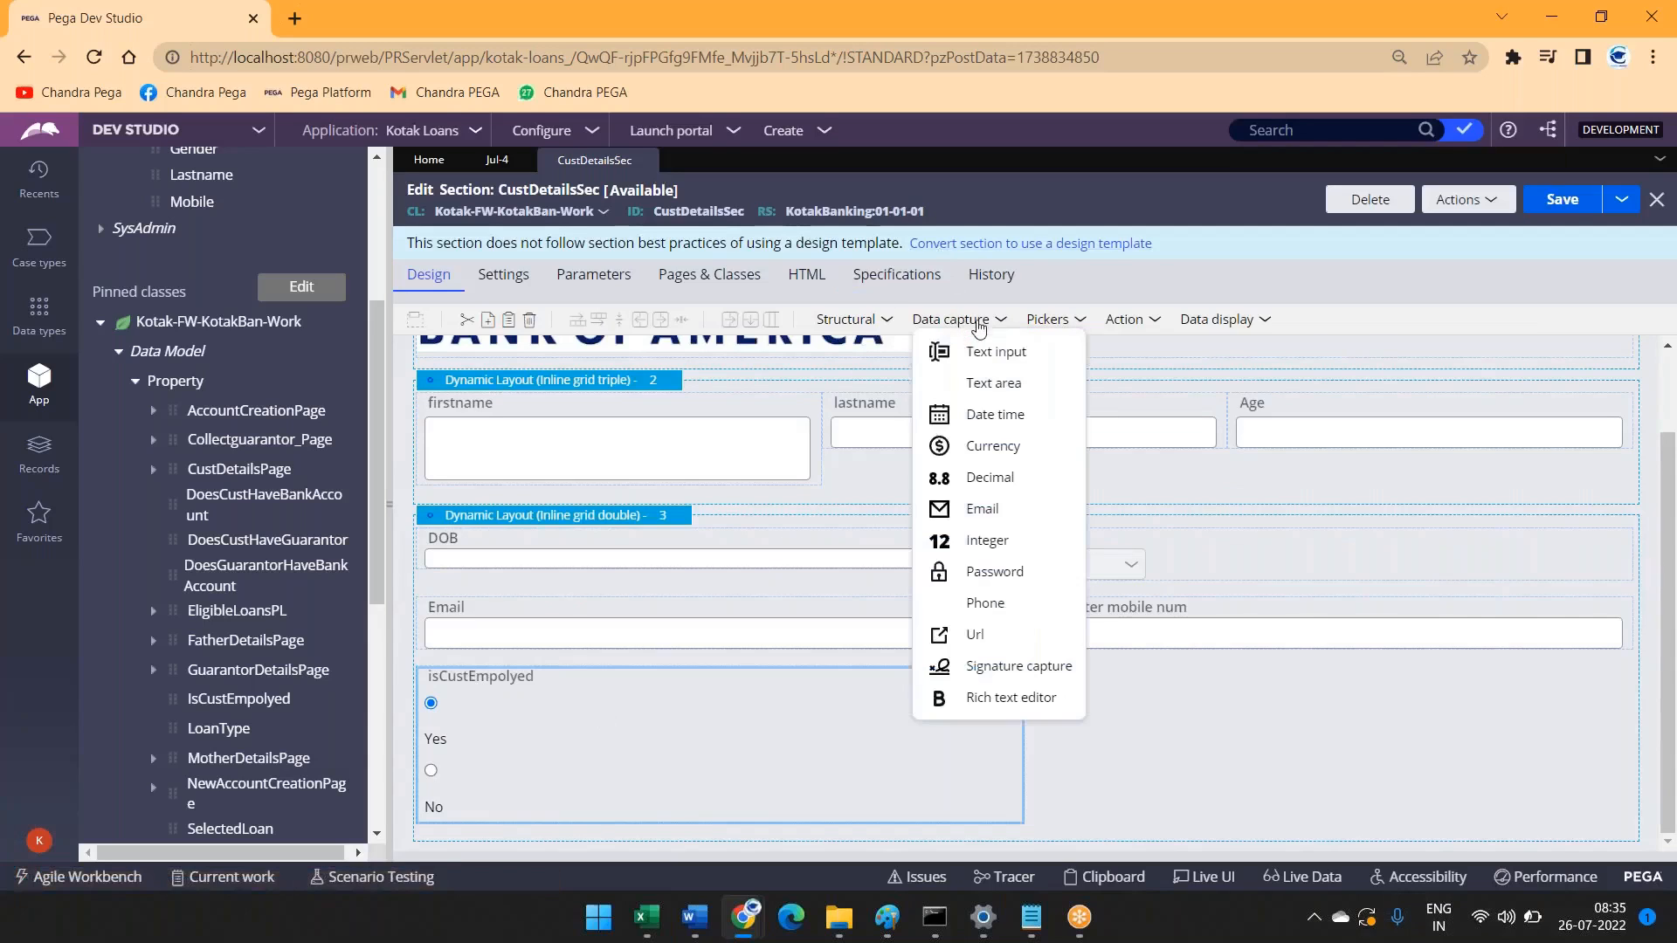
left_click_drag(954, 352, 1105, 688)
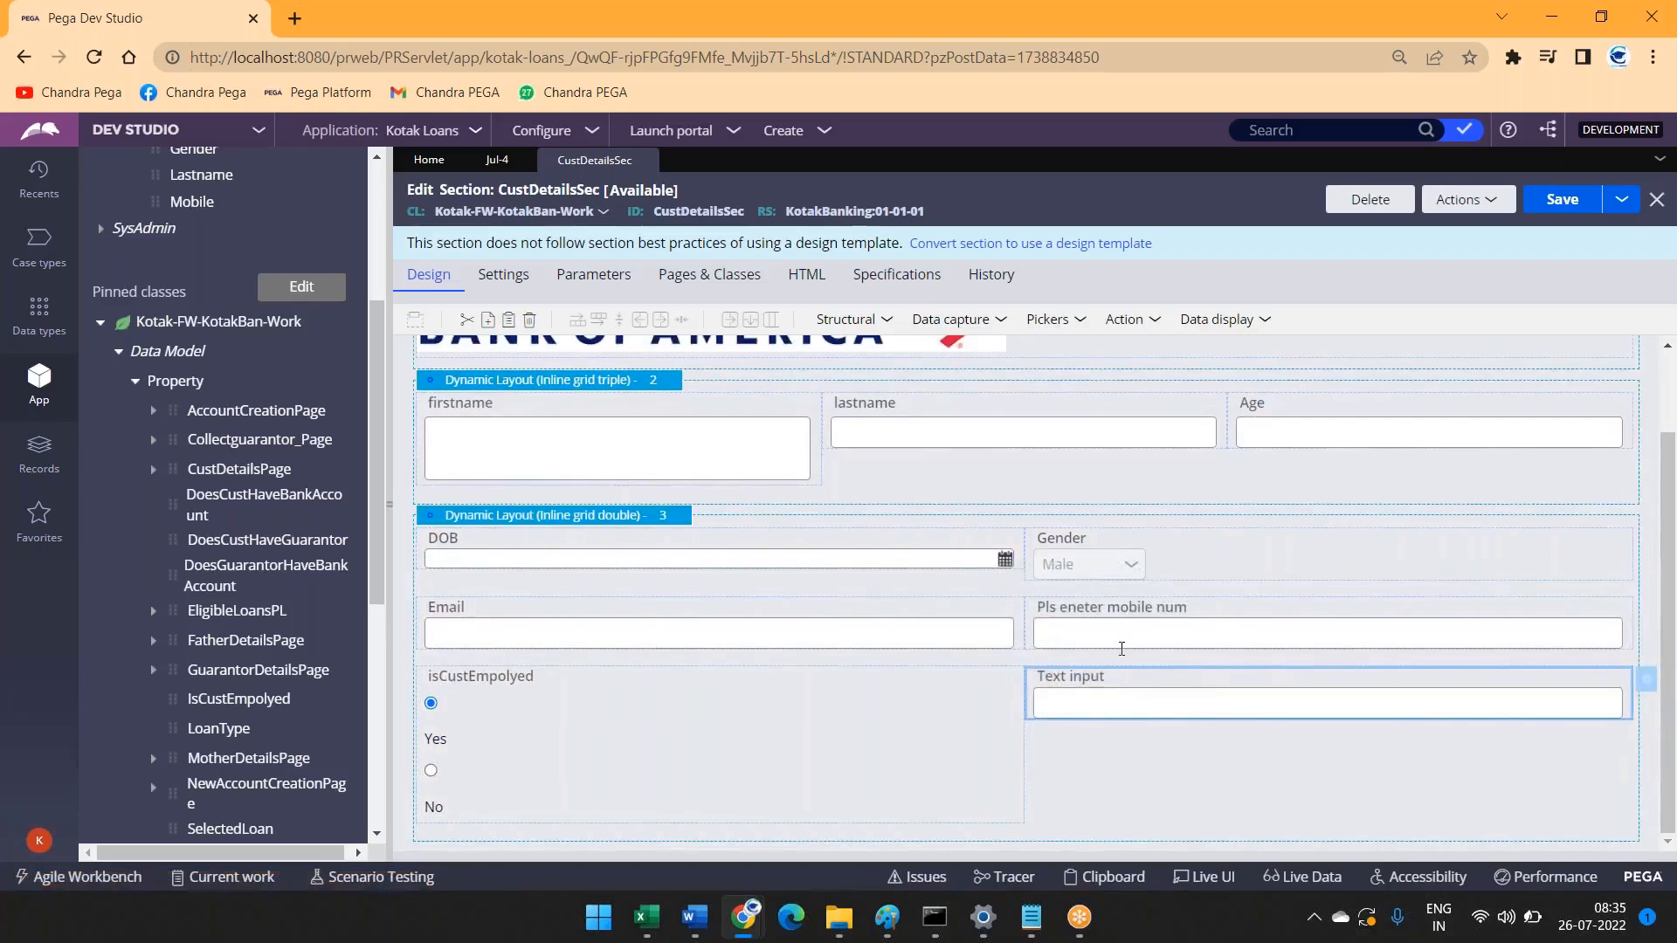
double_click(1271, 692)
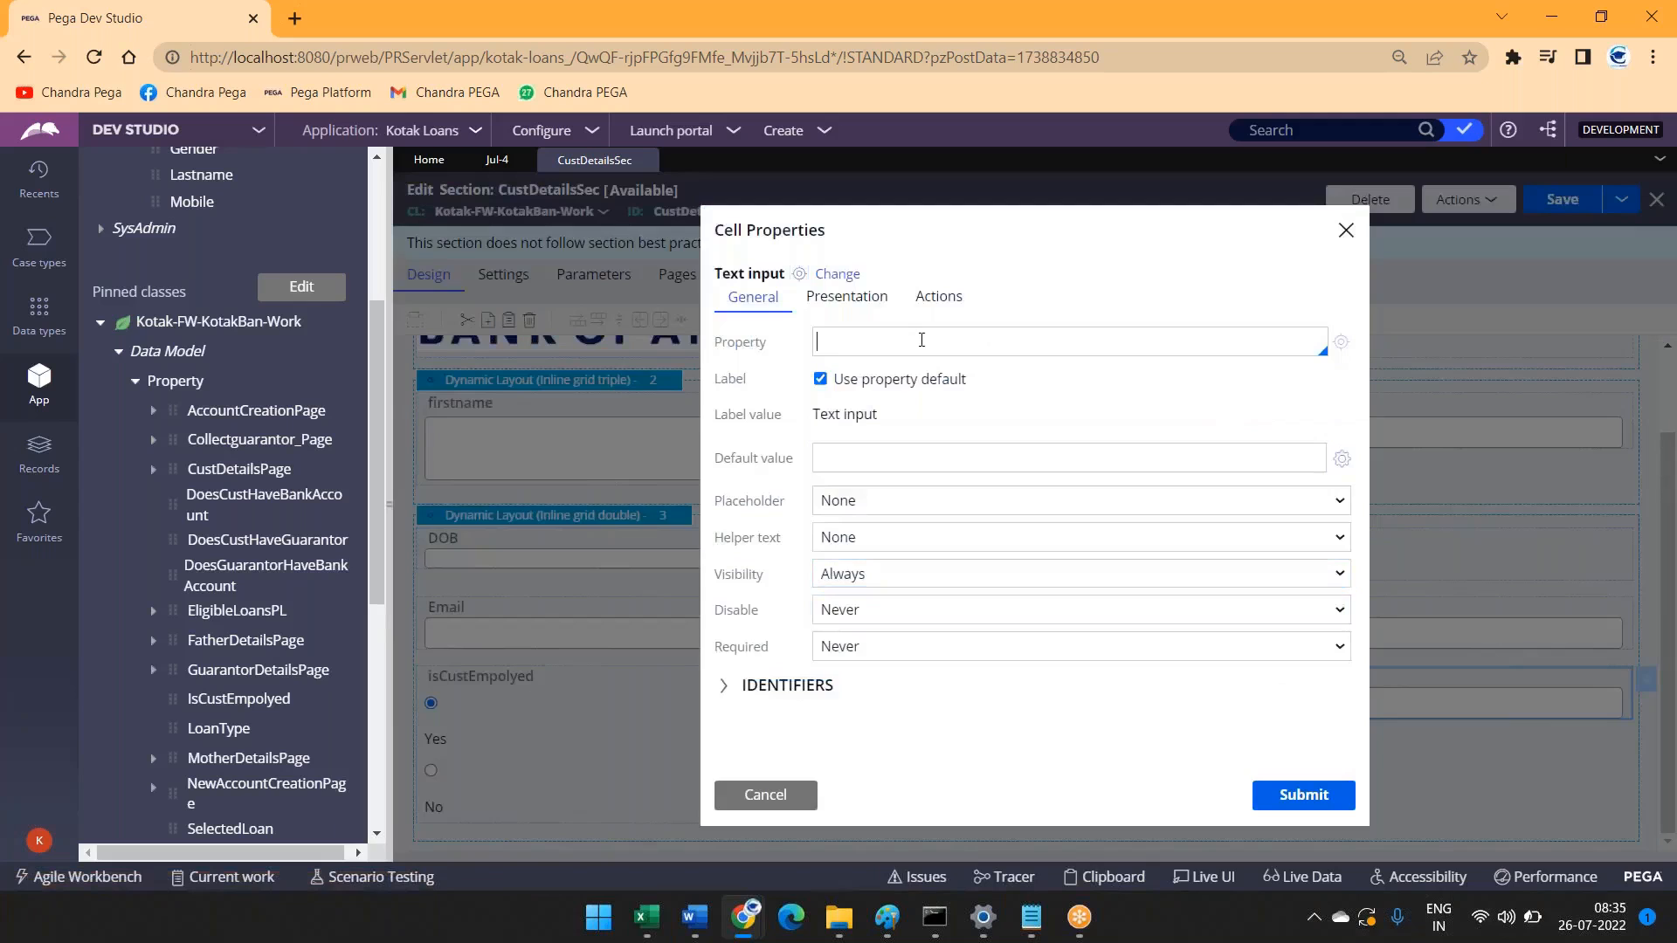
type(".")
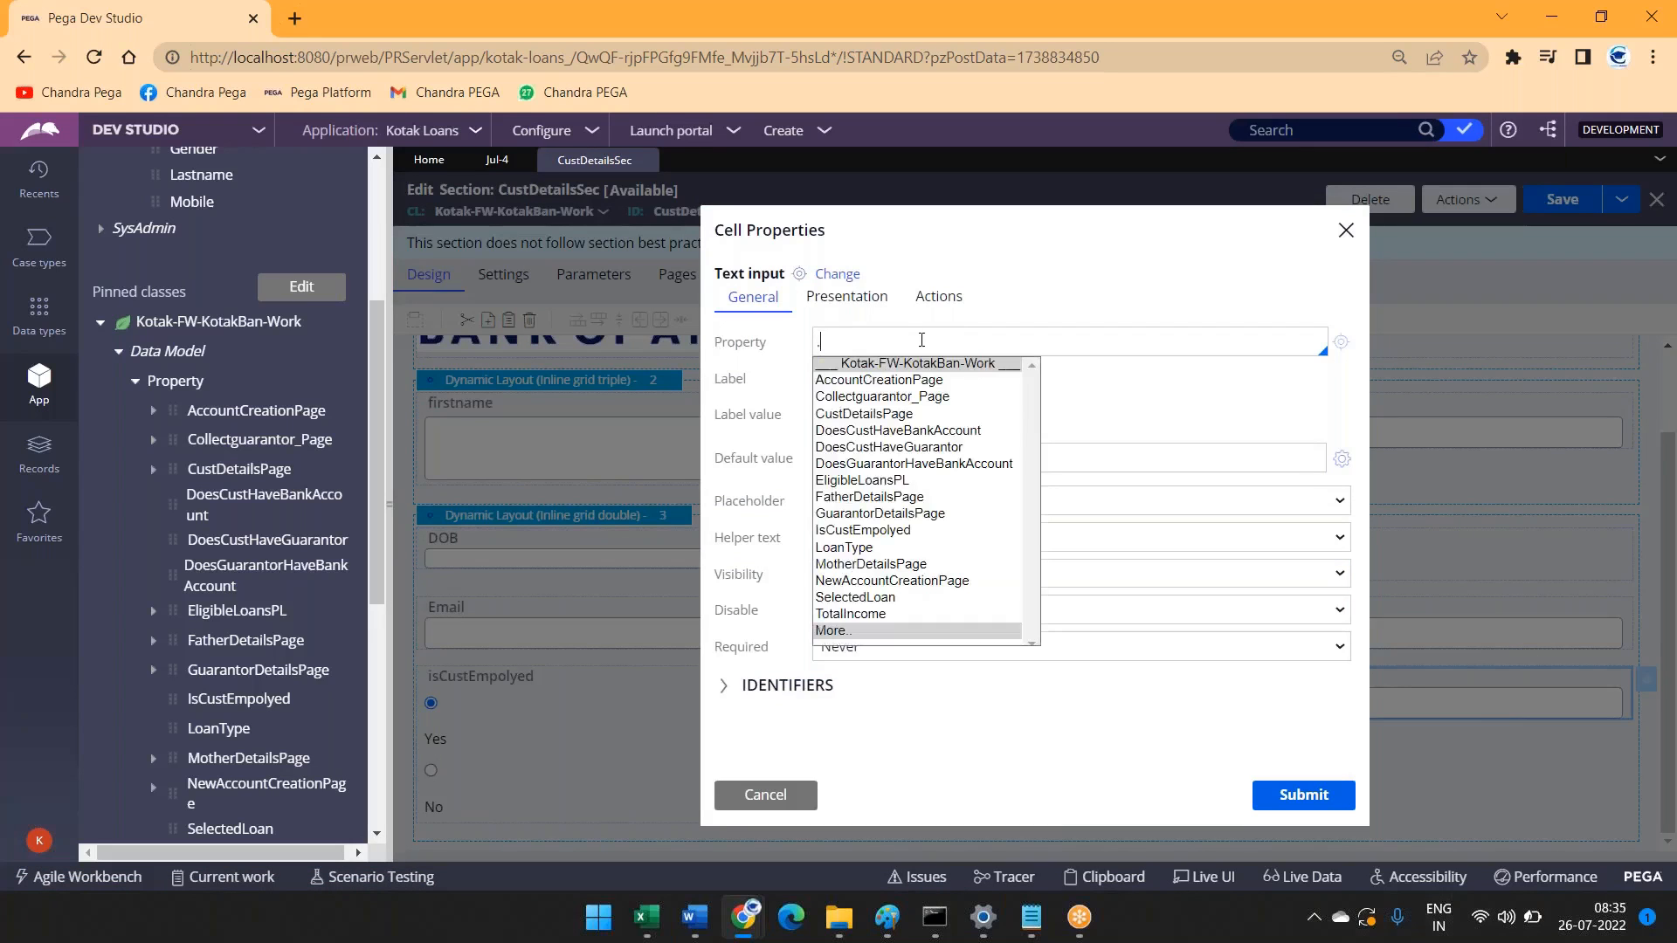
type("cu")
key("Return")
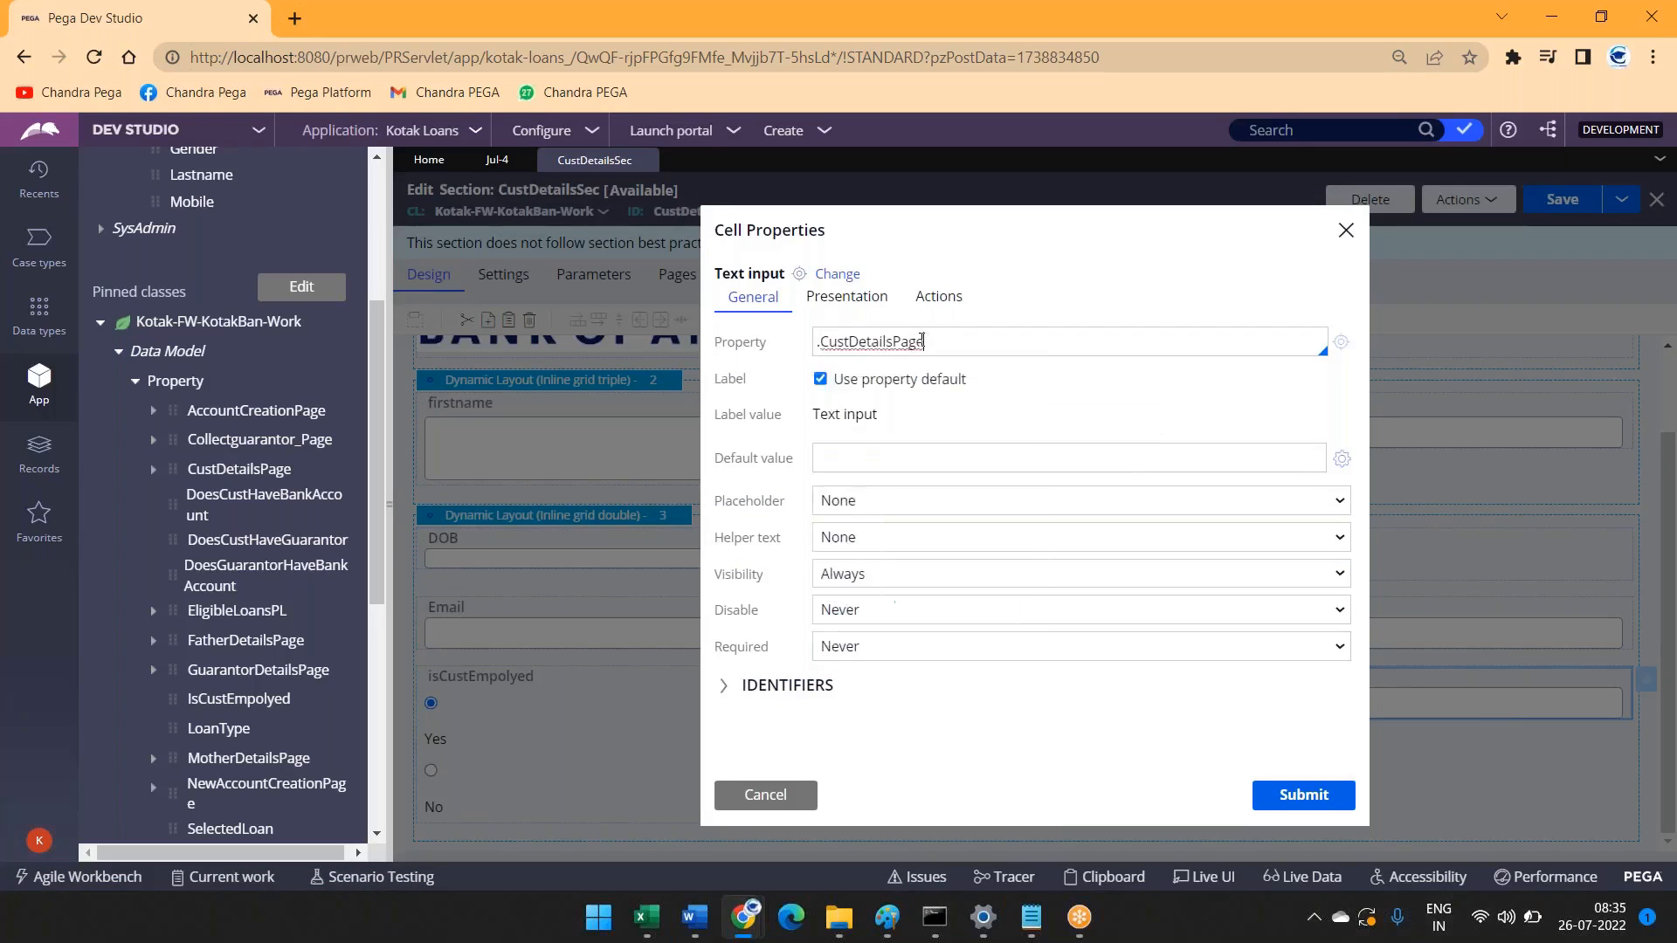
type(".")
key("Down")
key("Down")
key("Down")
key("Down")
key("Down")
key("Down")
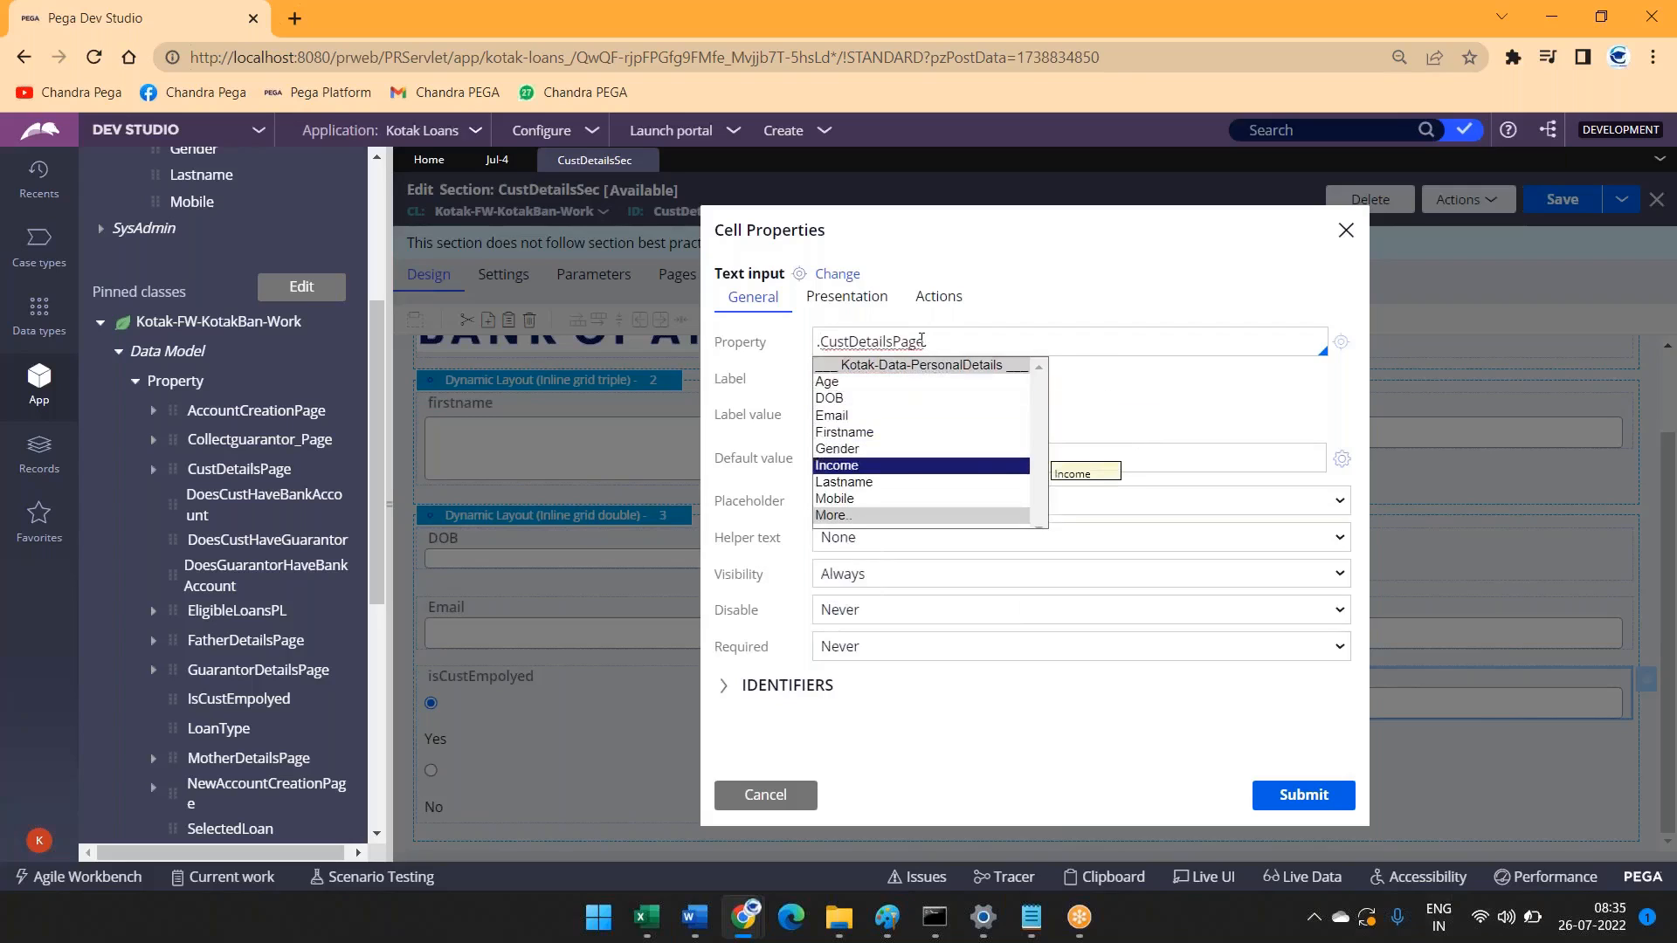
key("Return")
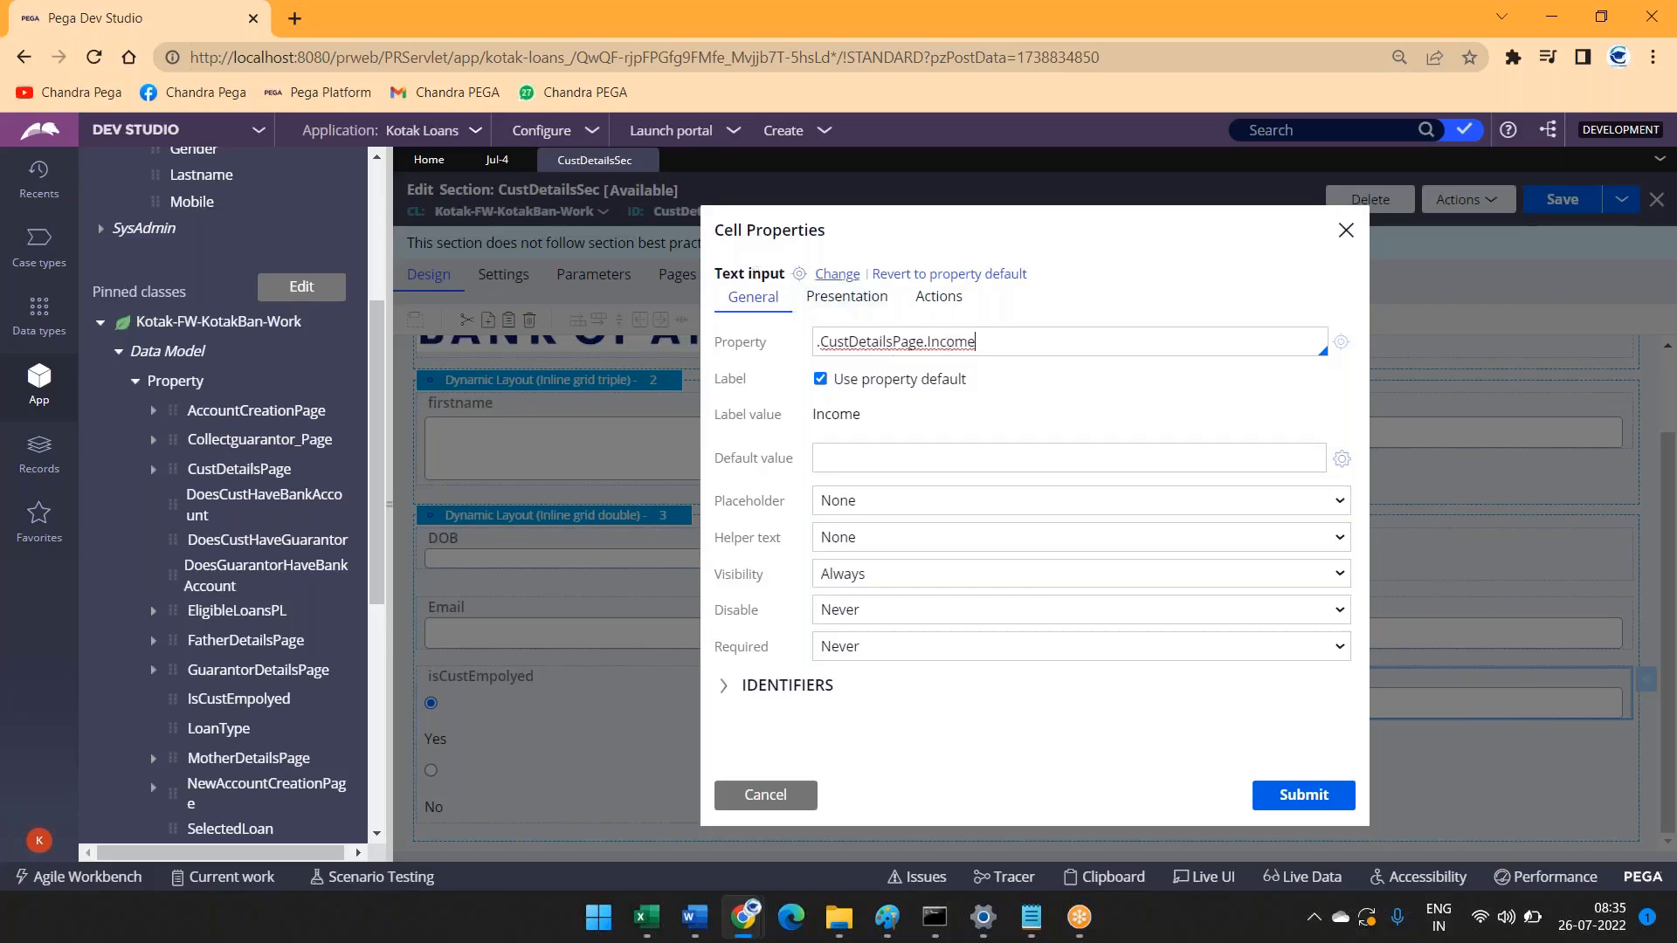
Step: Edit the cell's property reference to .CustDetailsPage.Incomee and look over the available control types
double_click(952, 345)
left_click(996, 341)
type("e")
left_click(837, 275)
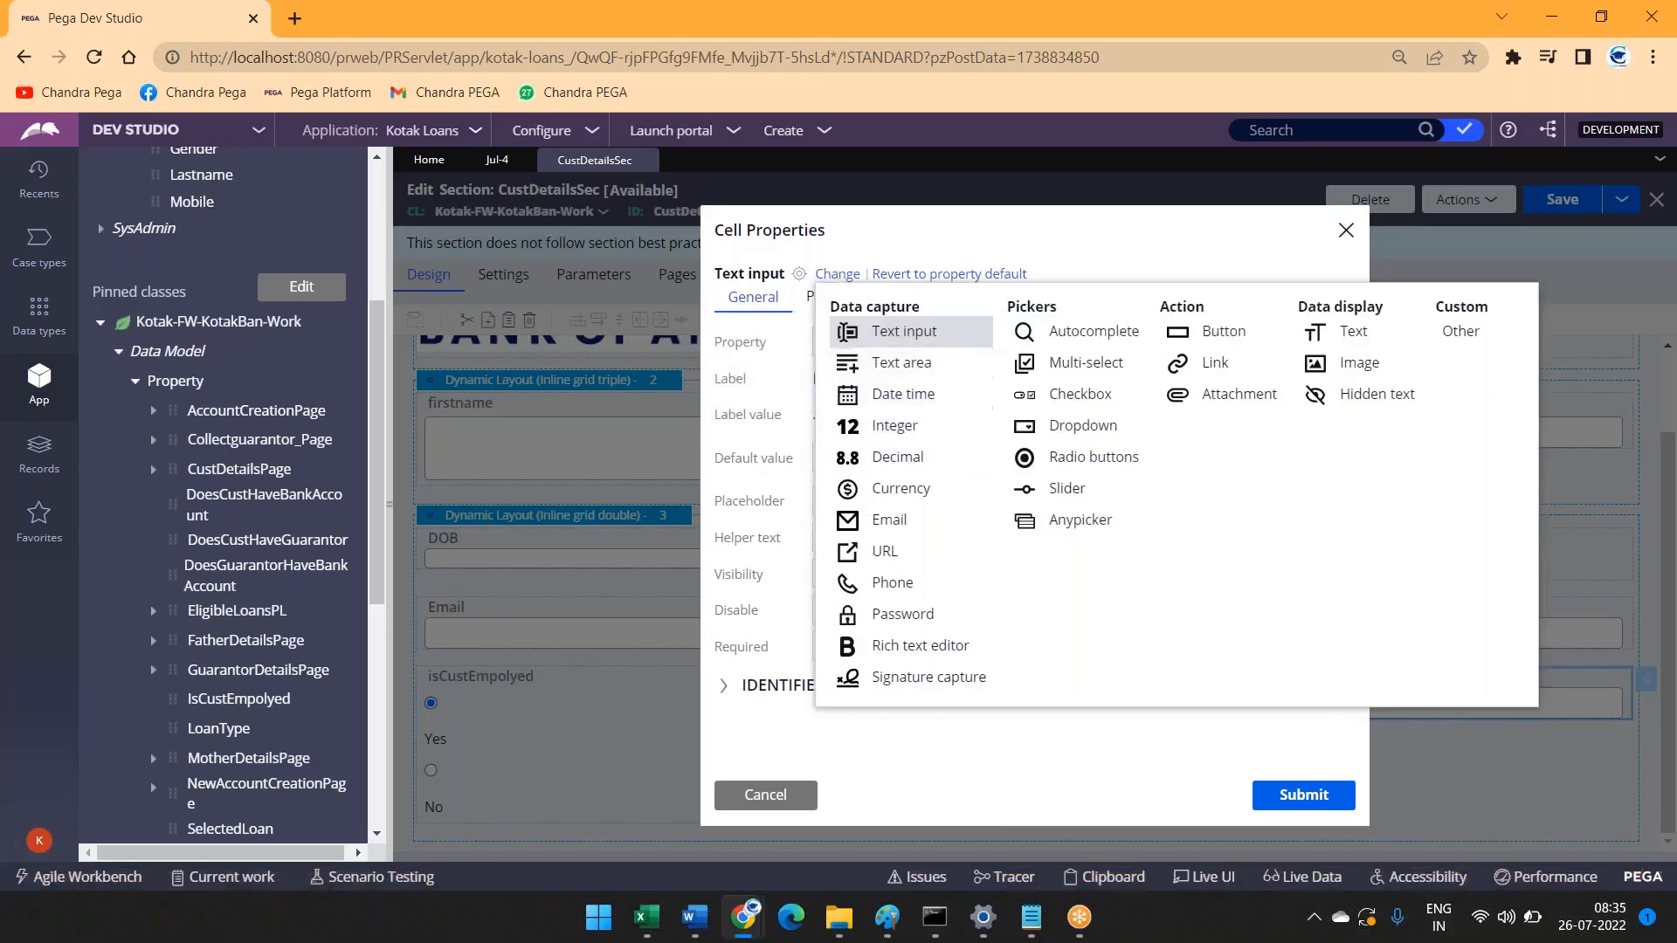
left_click(1098, 259)
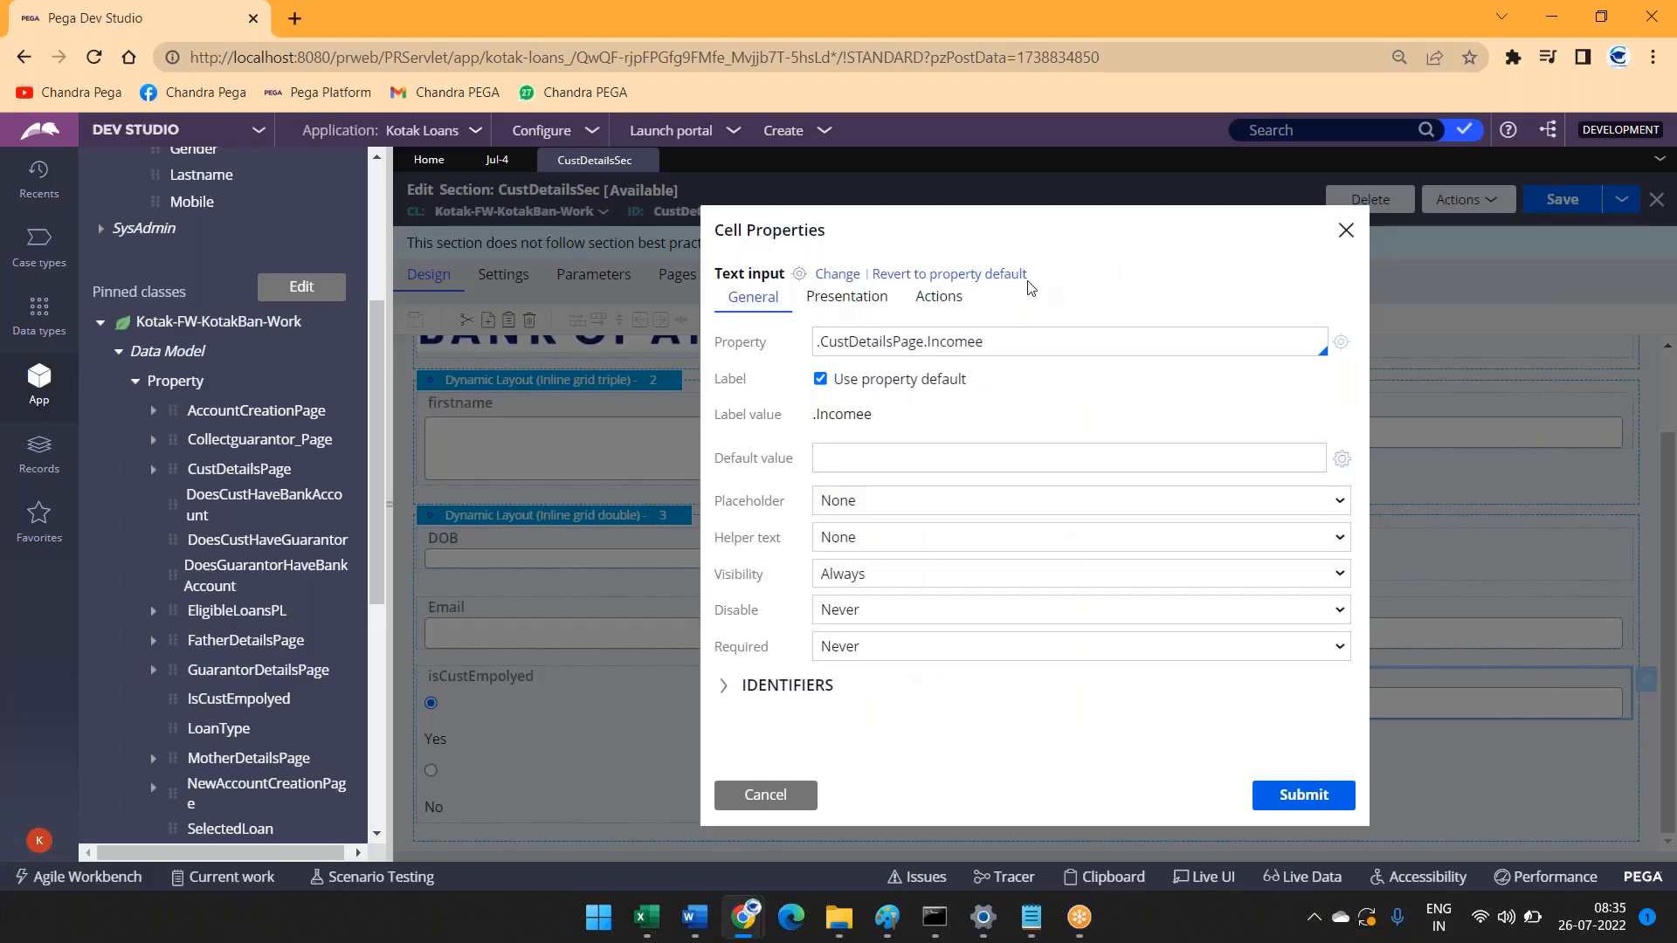
left_click_drag(1040, 276, 872, 278)
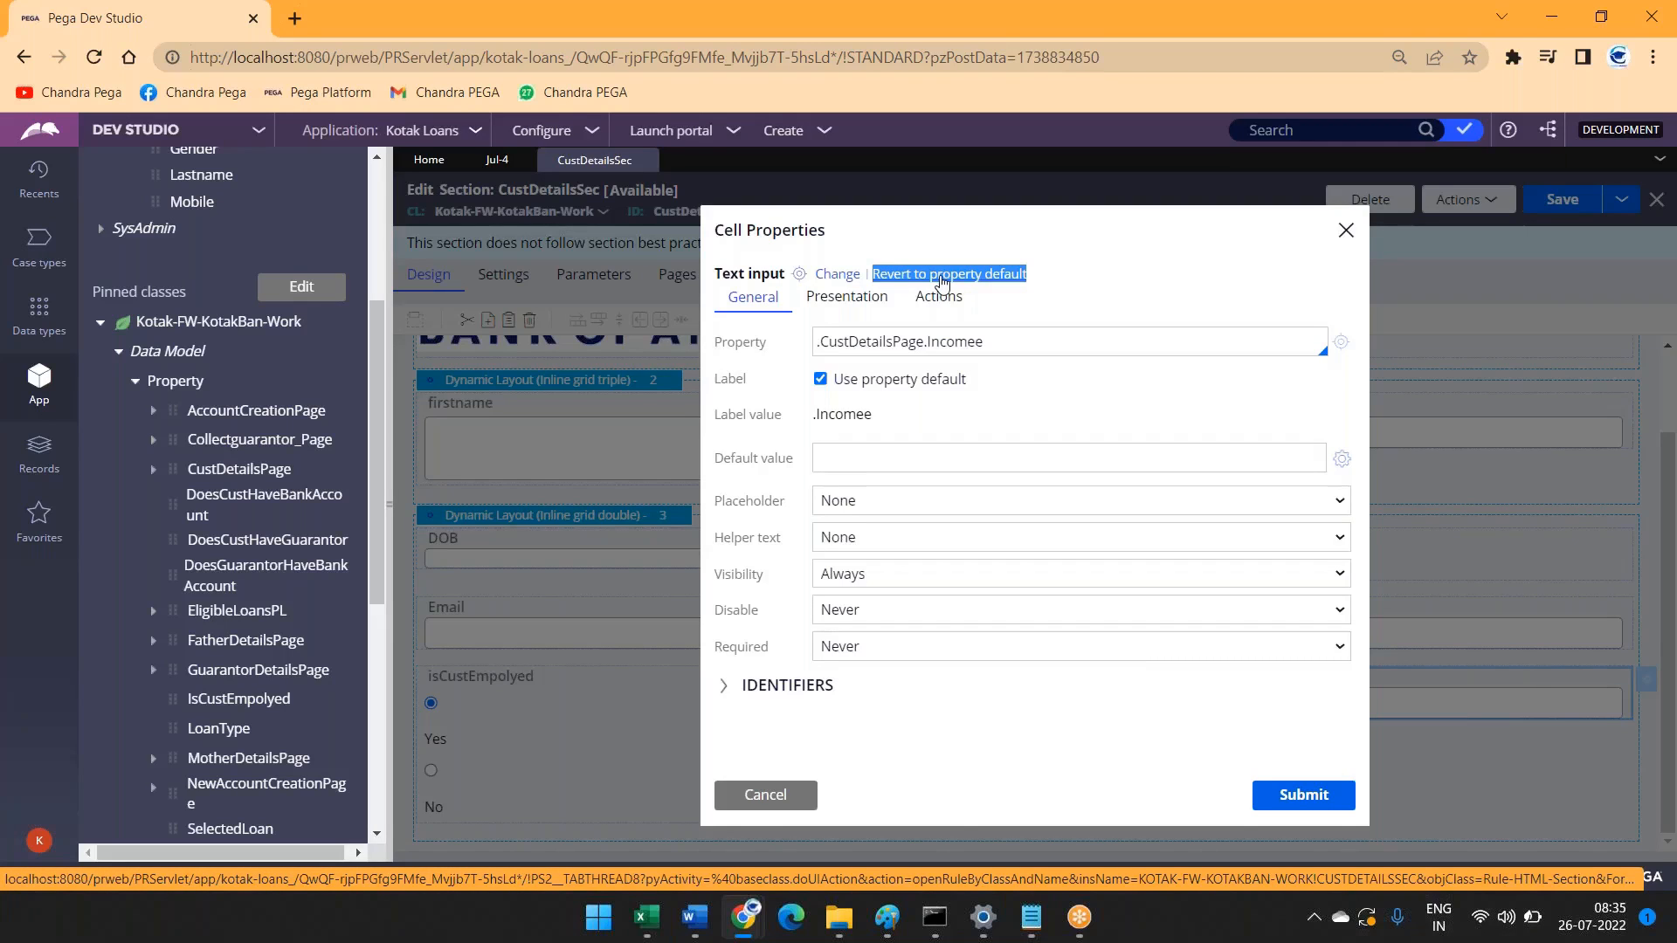
double_click(947, 340)
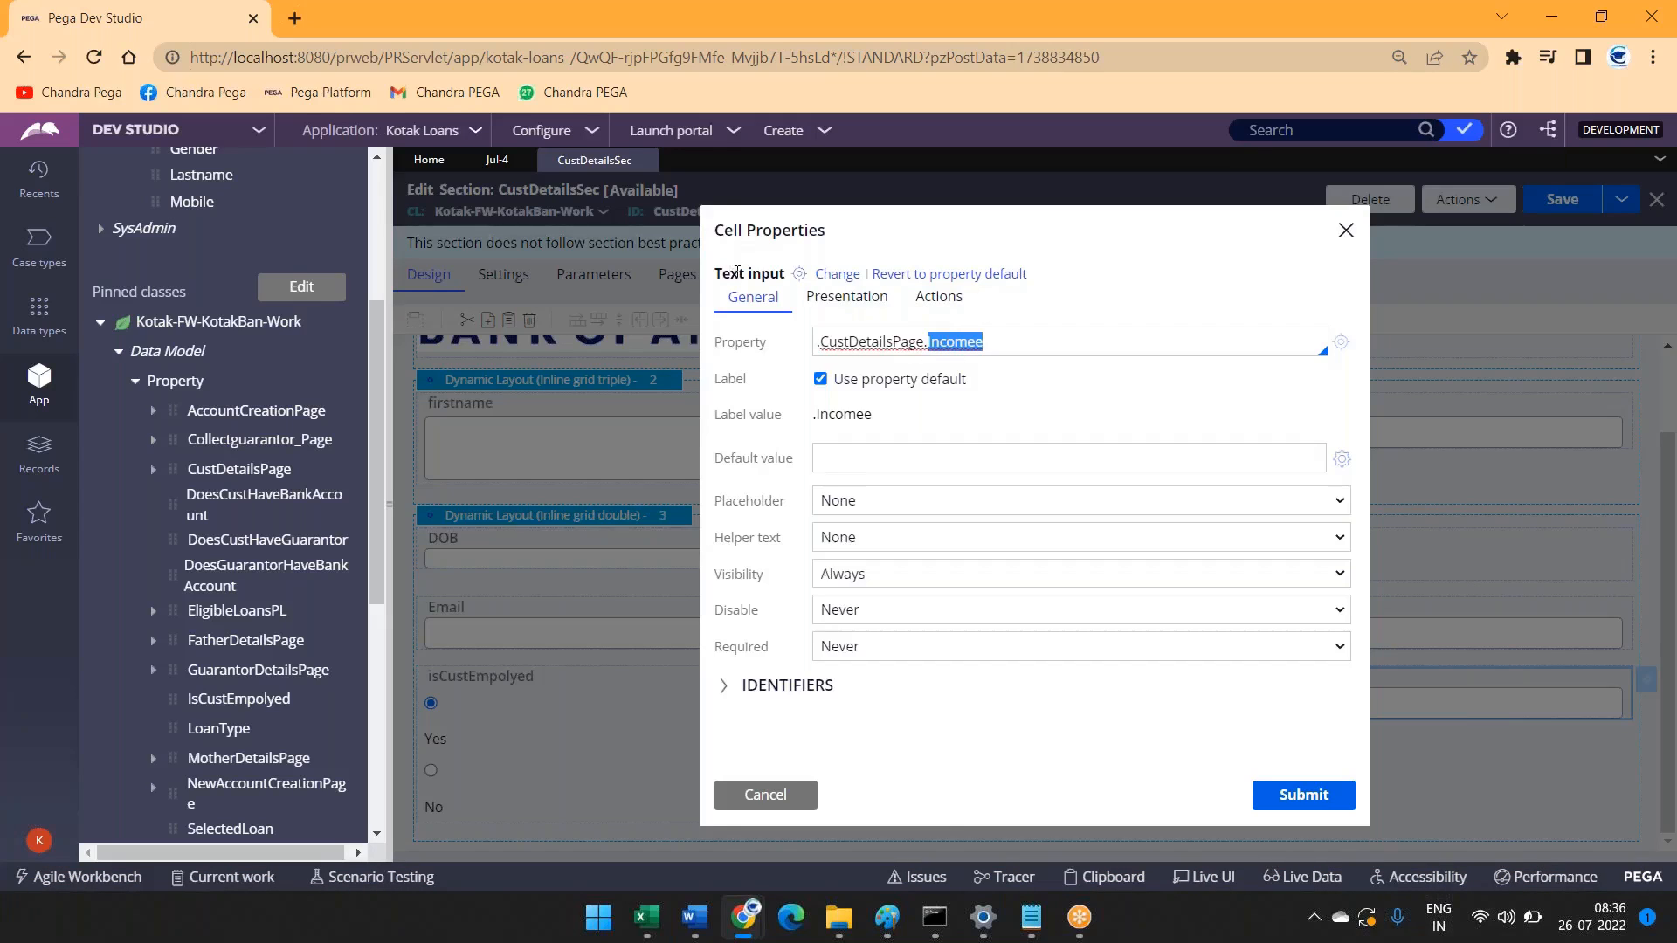
Step: Revert the income cell's control to the property default and change it to a Decimal control
left_click(964, 276)
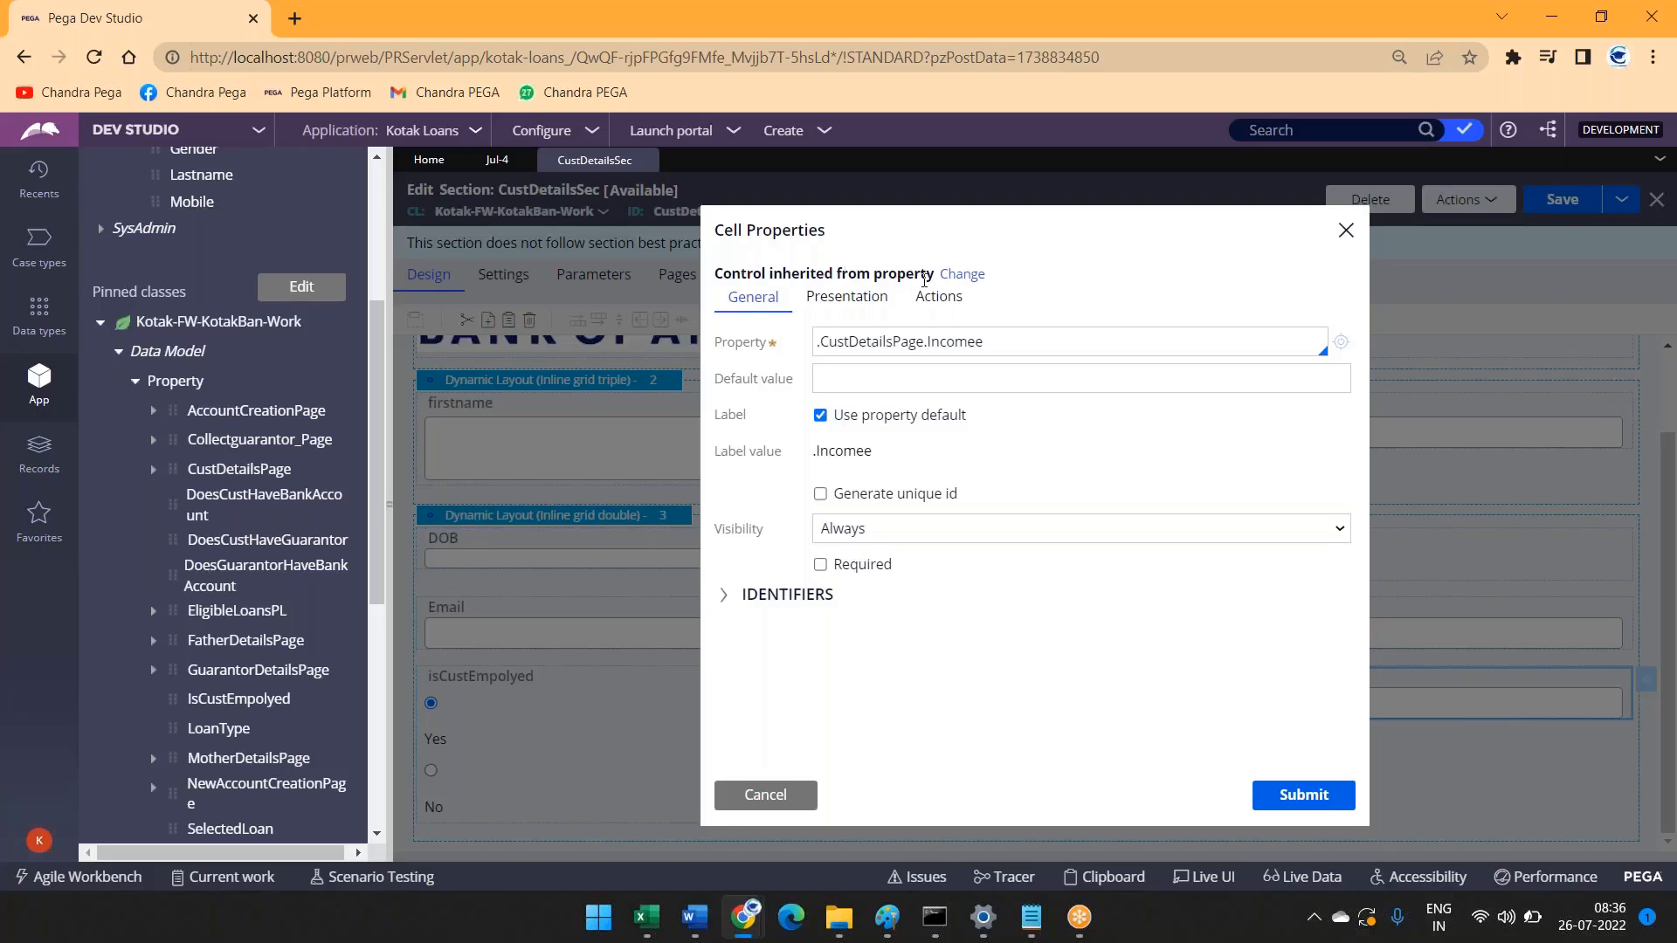
left_click(960, 275)
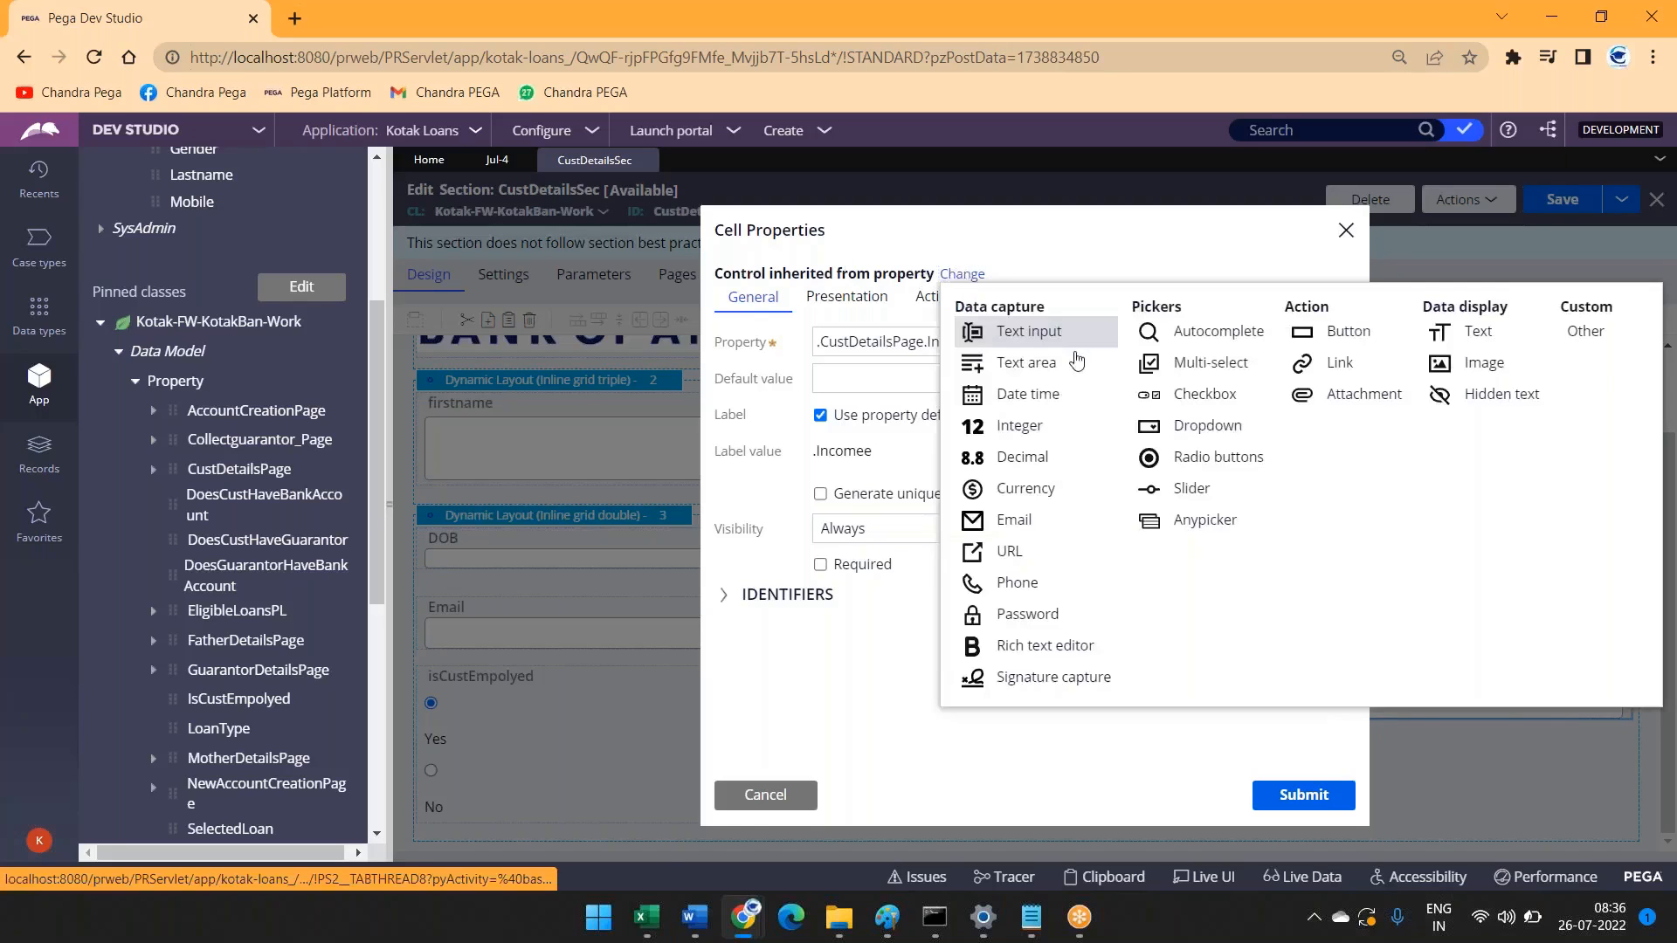
left_click(1013, 460)
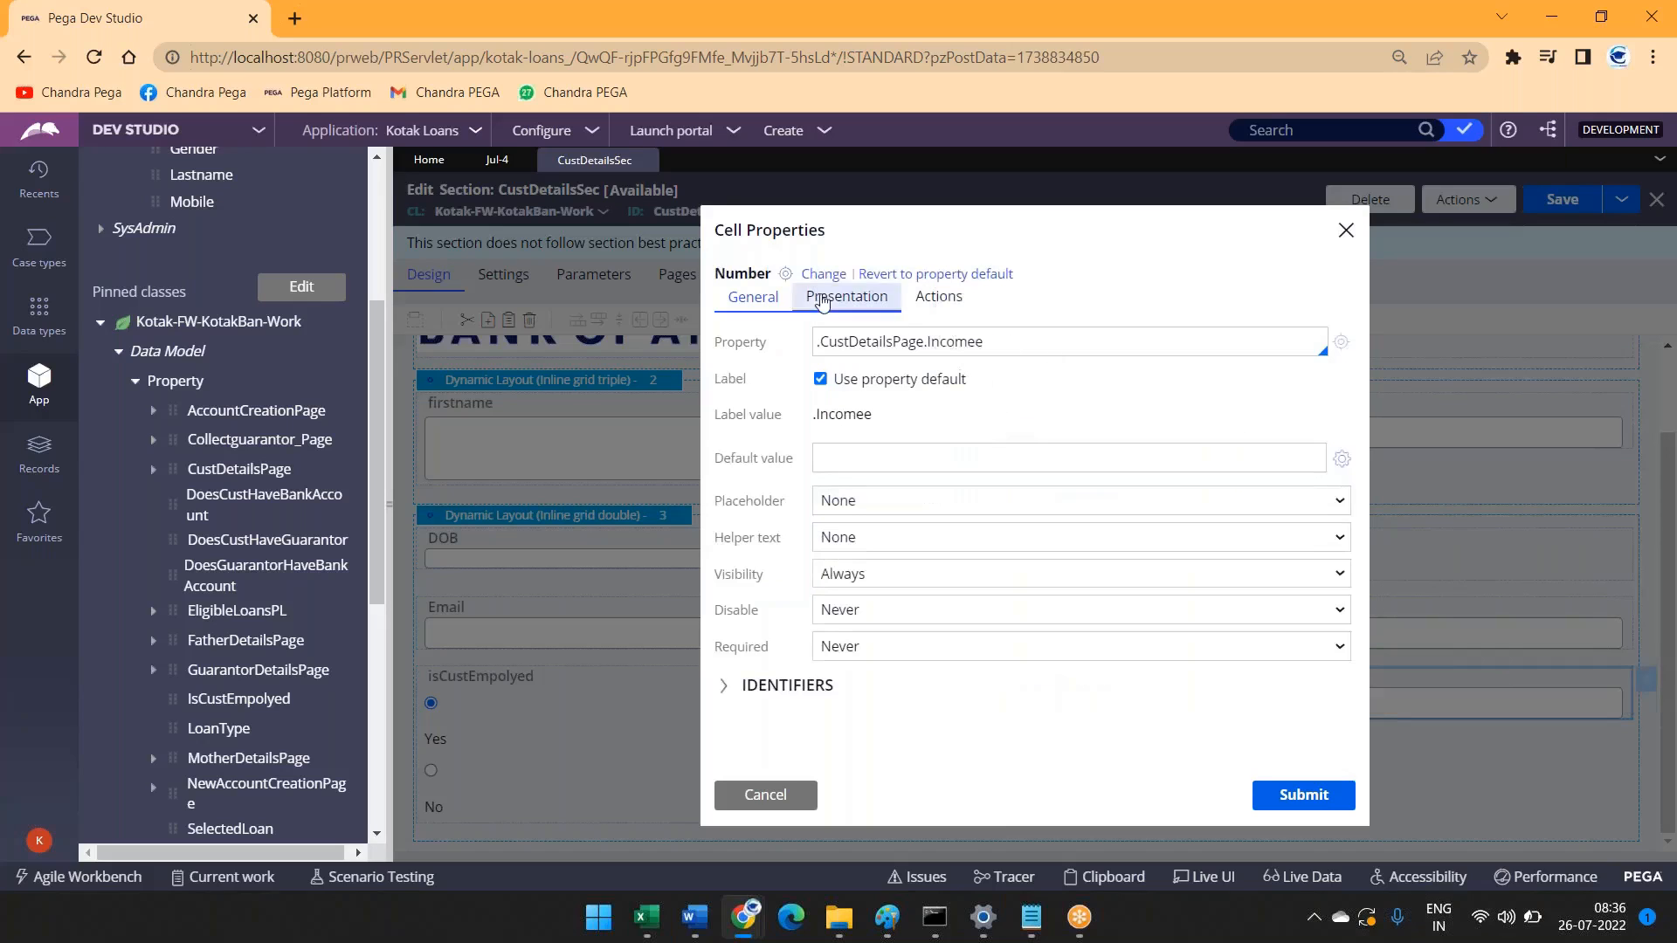
Step: Make the income cell visible only under the condition expression .IsCustEmpolyed = 'Yes' and submit its cell properties
left_click(948, 577)
left_click(978, 655)
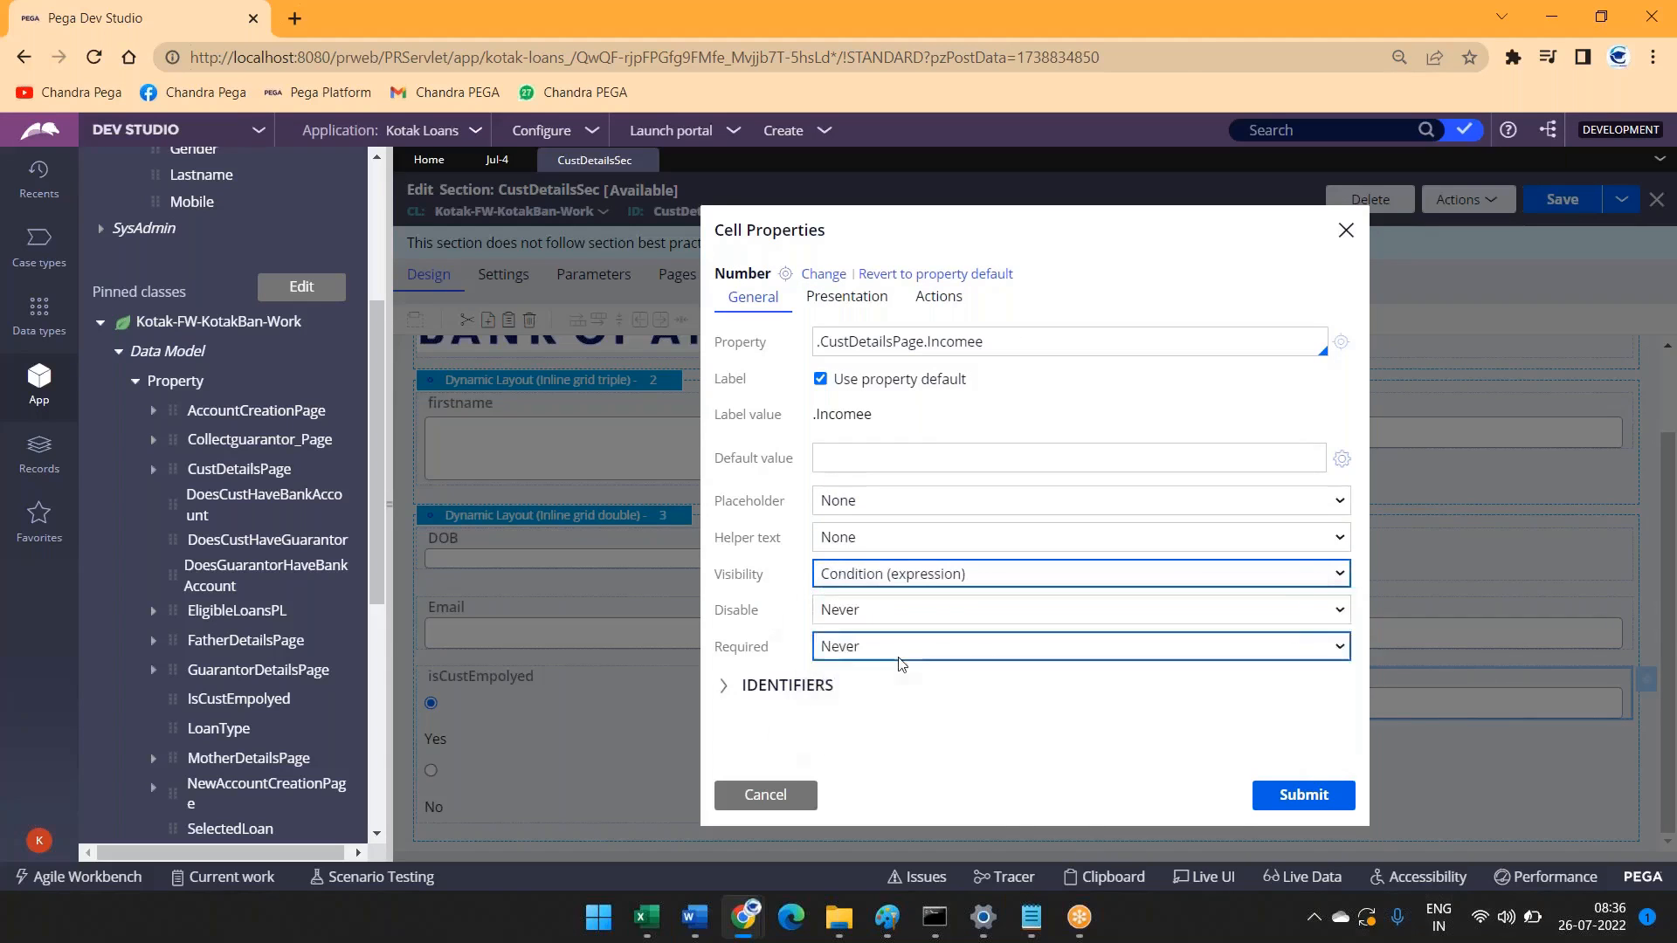
left_click(1325, 615)
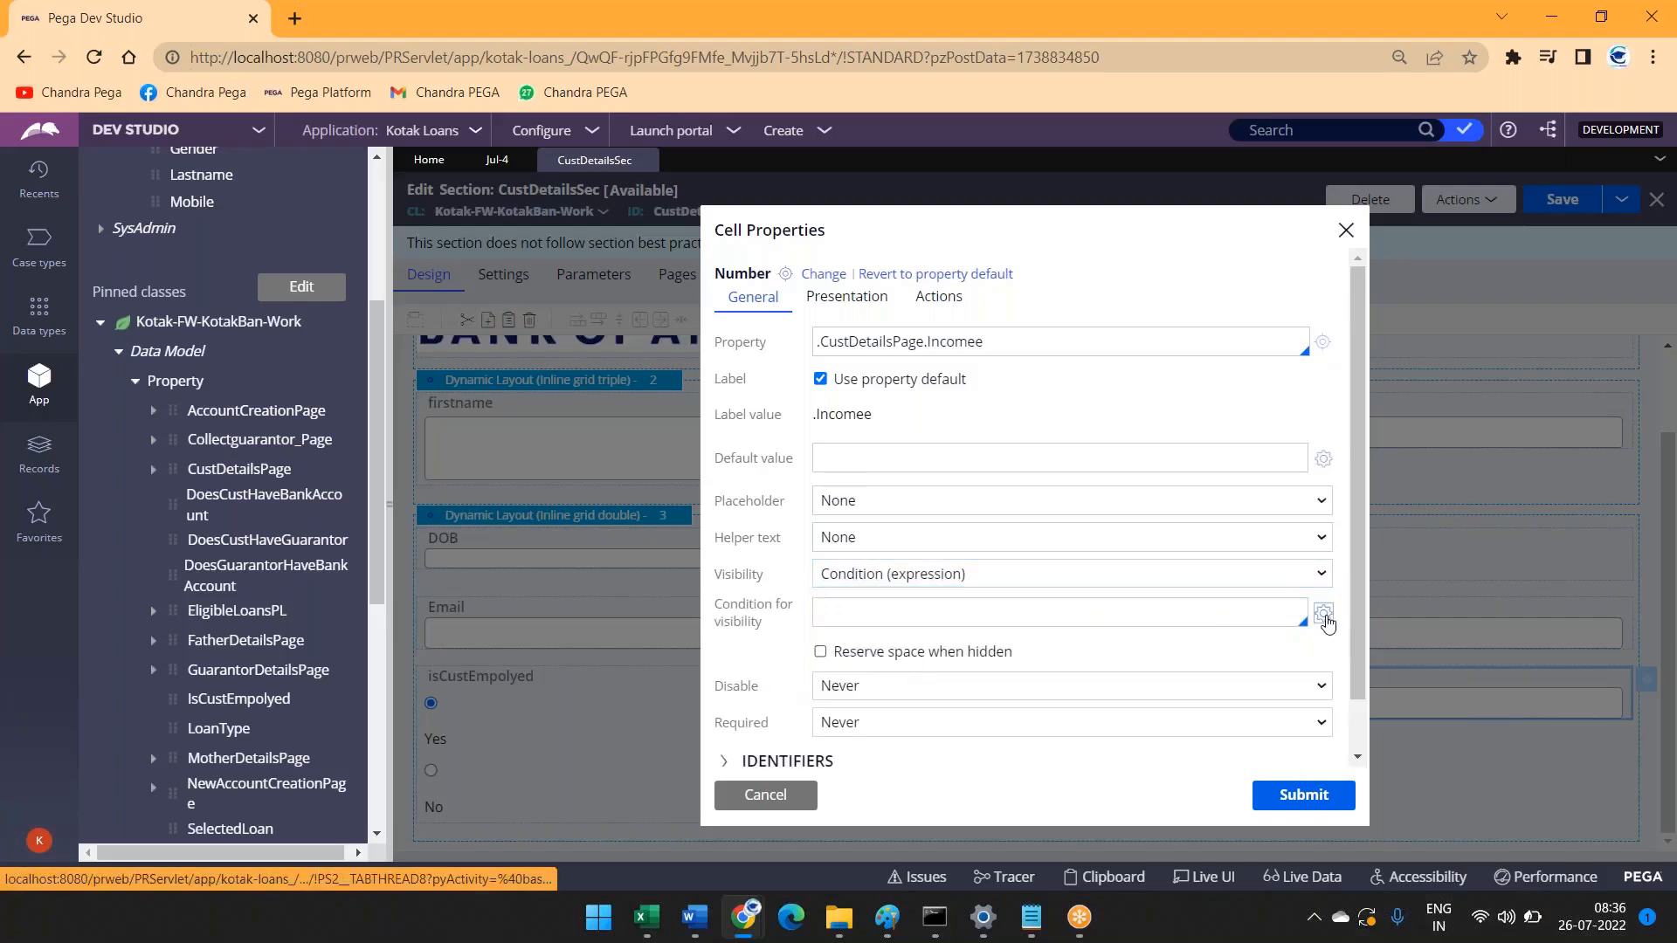
left_click(1006, 406)
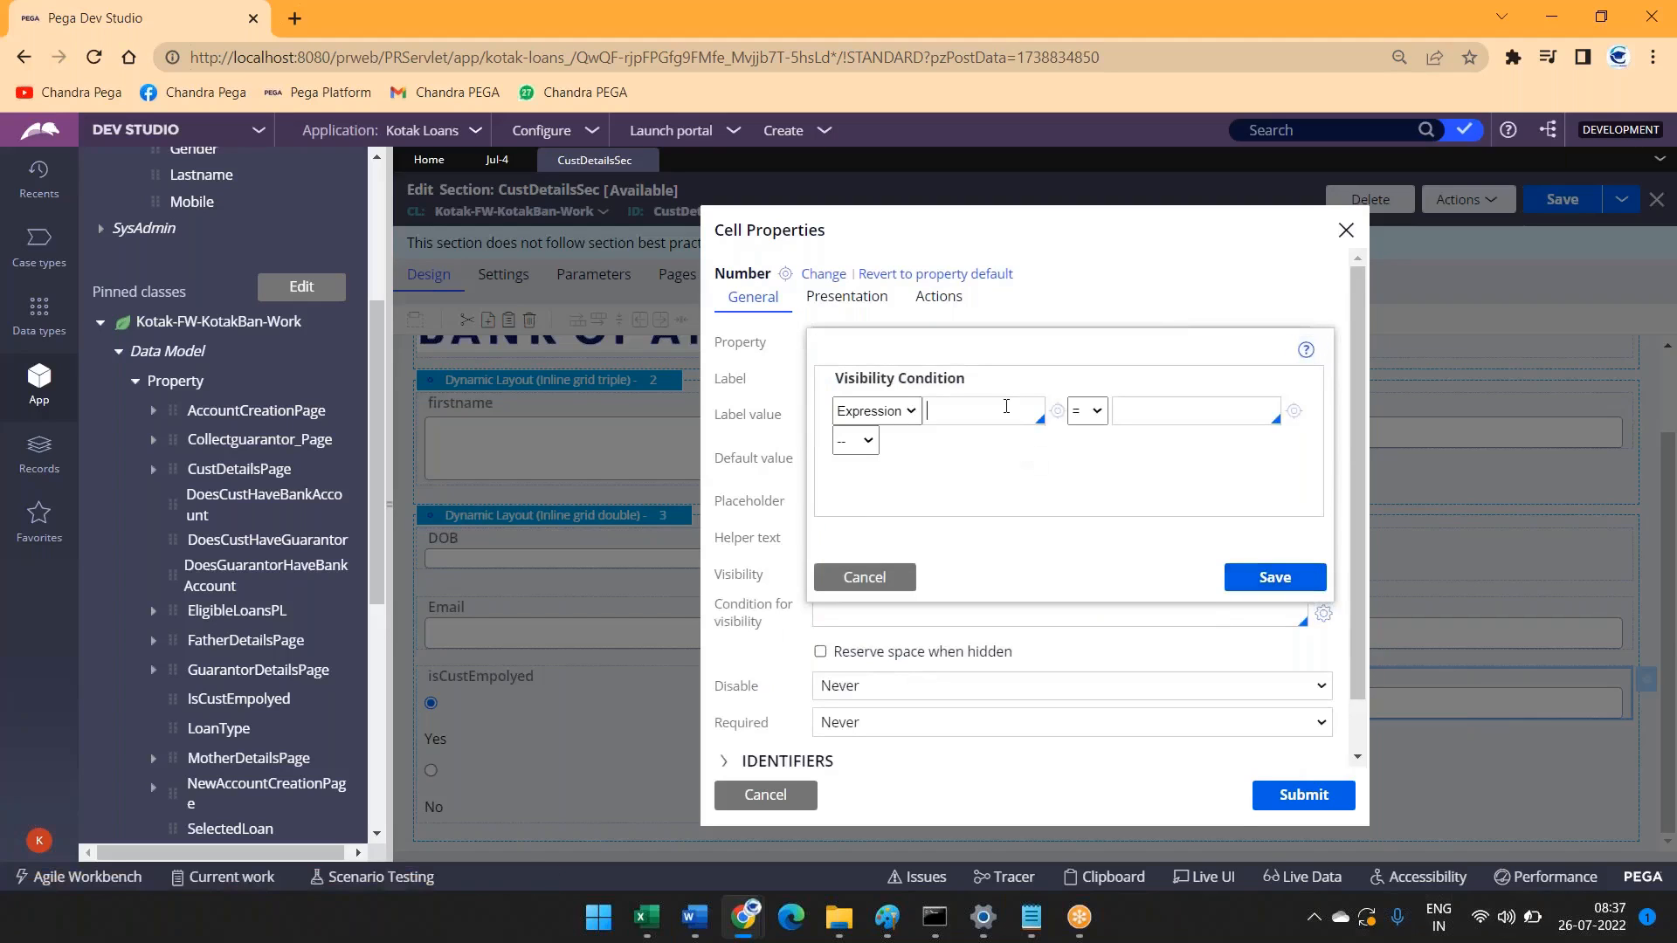
type(".is")
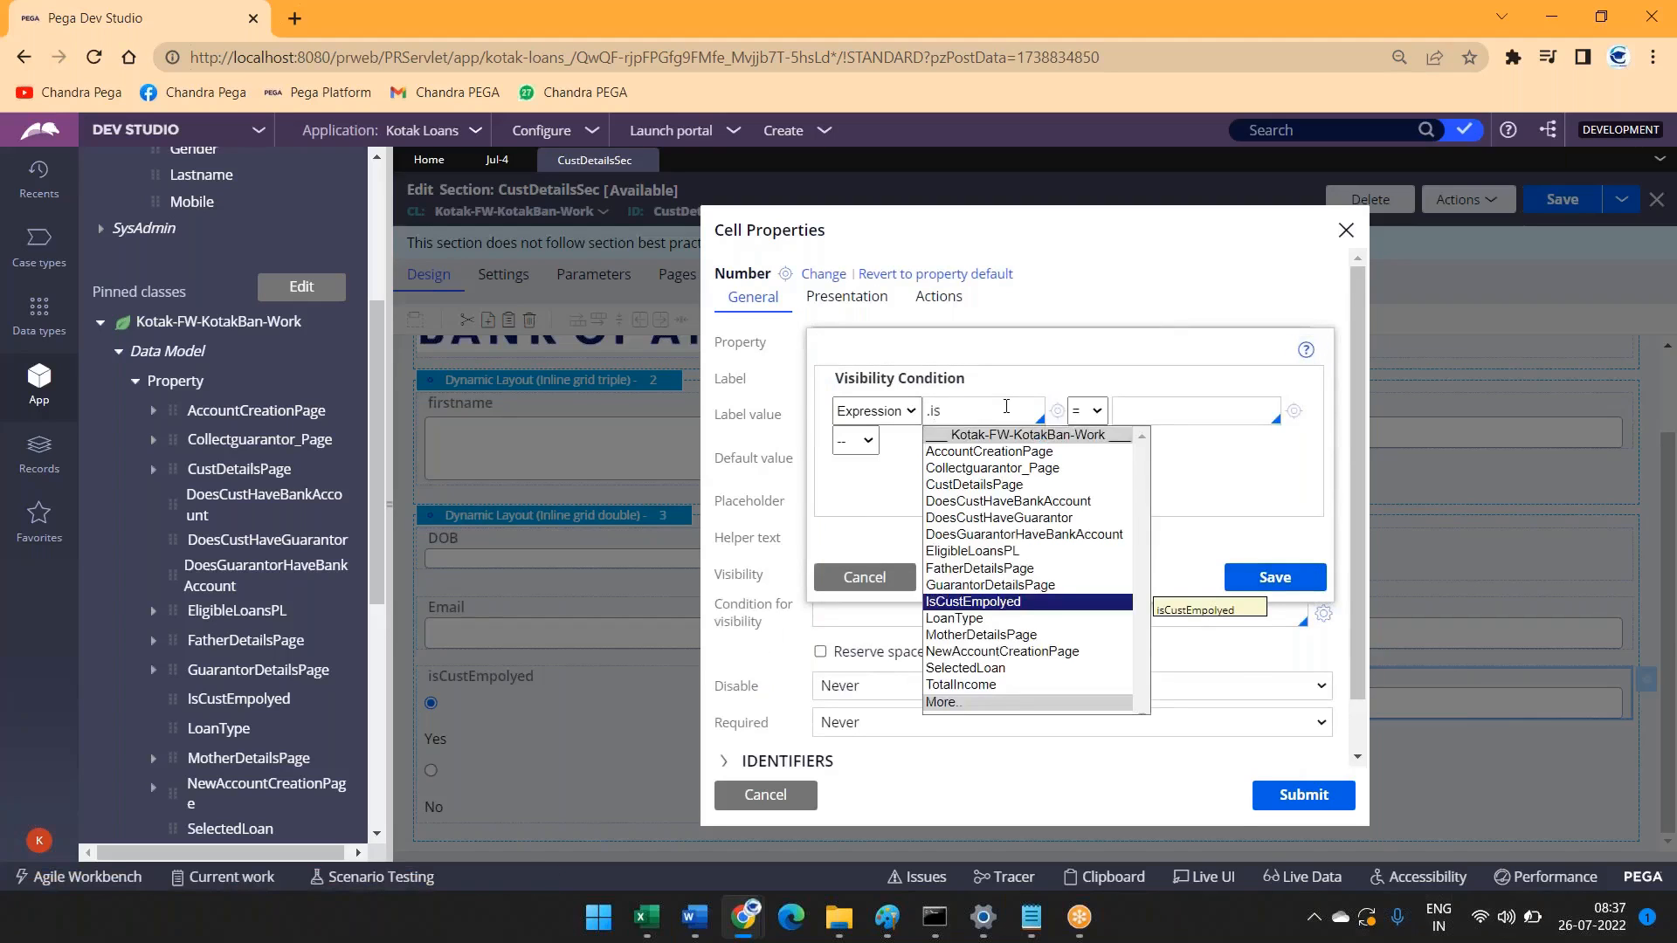
key("Return")
left_click(1164, 414)
type("Yes")
left_click(1273, 575)
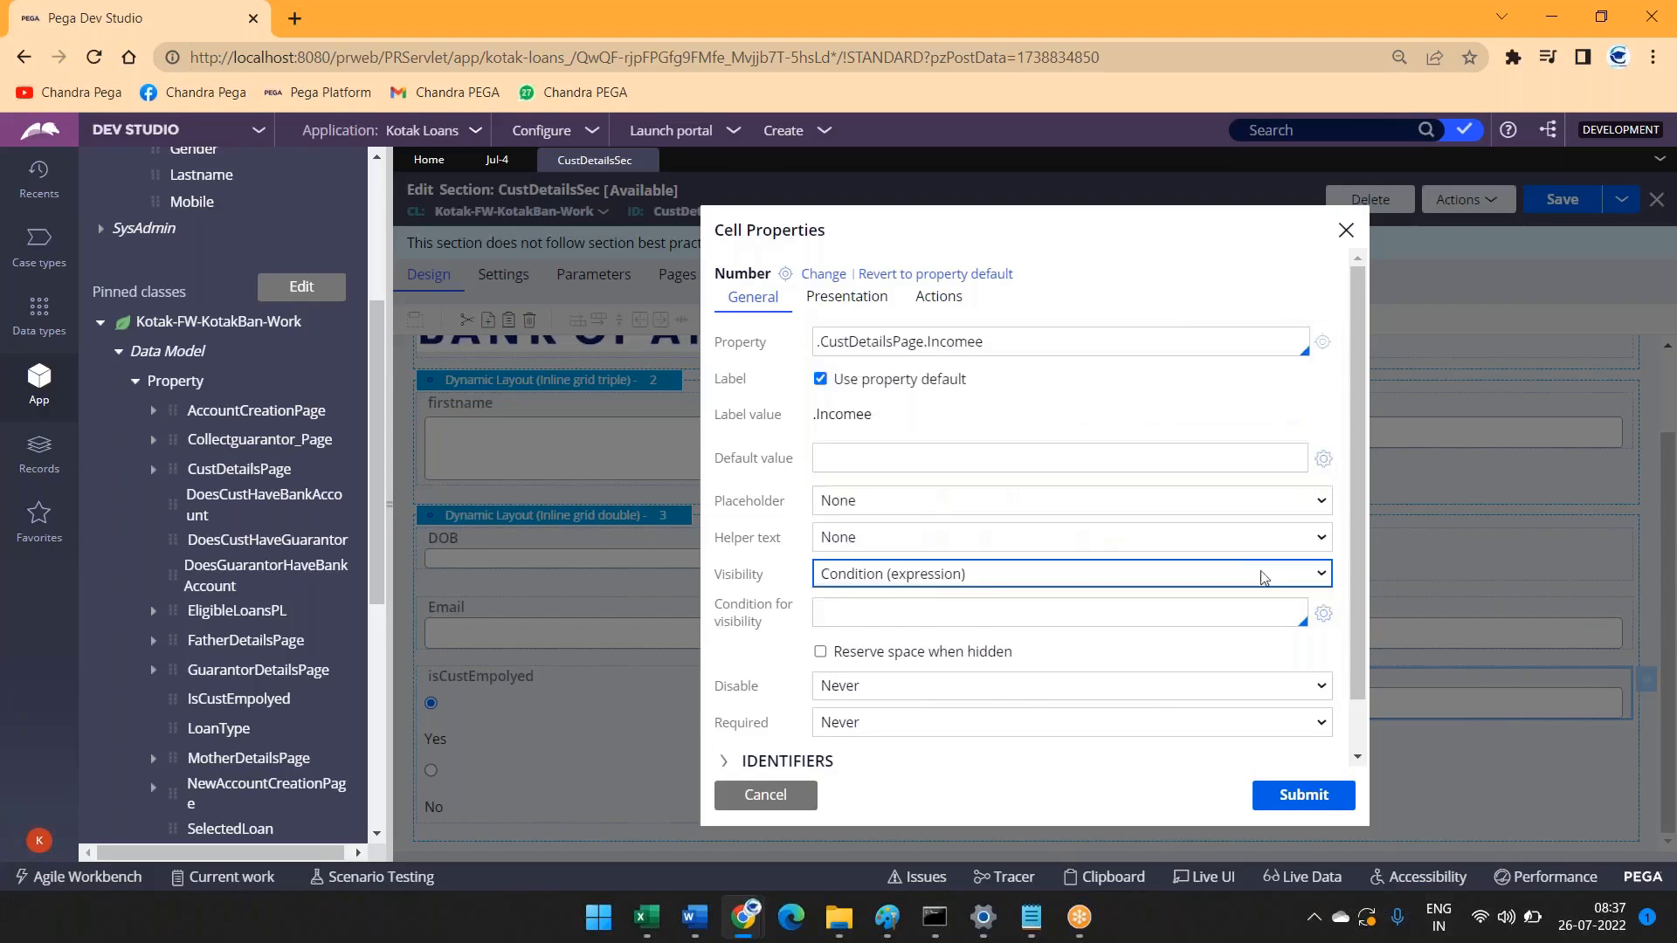
left_click(1303, 797)
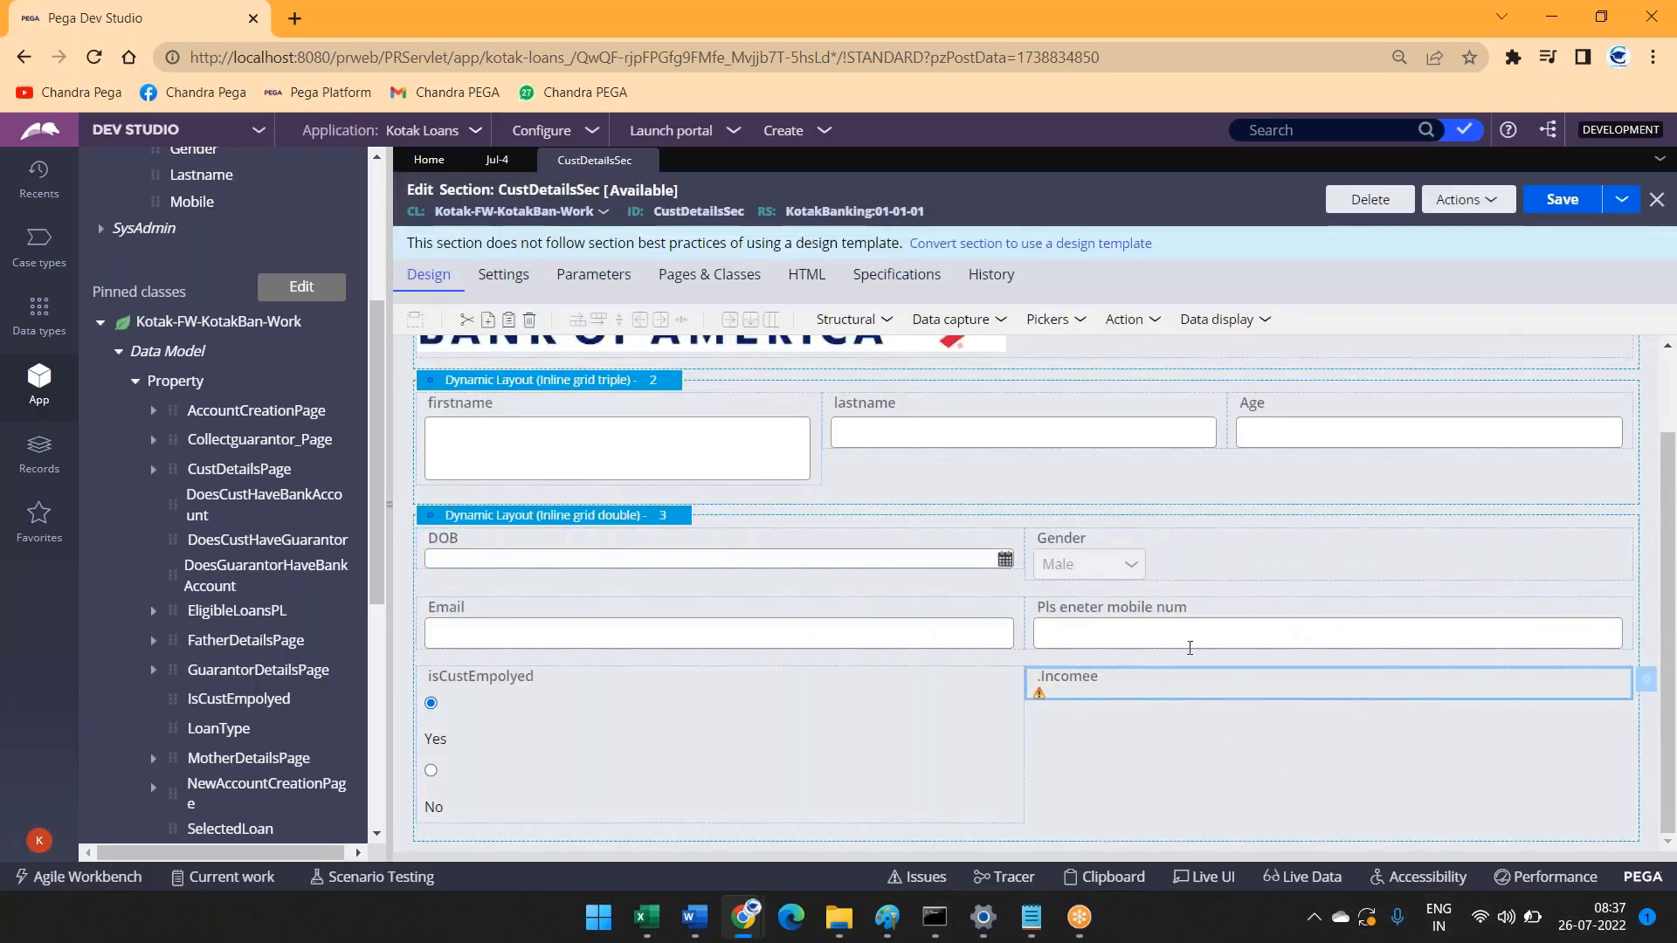
Step: Correct the income cell's property reference to .CustDetailsPage.Income and save the CustDetailsSec section
double_click(1135, 693)
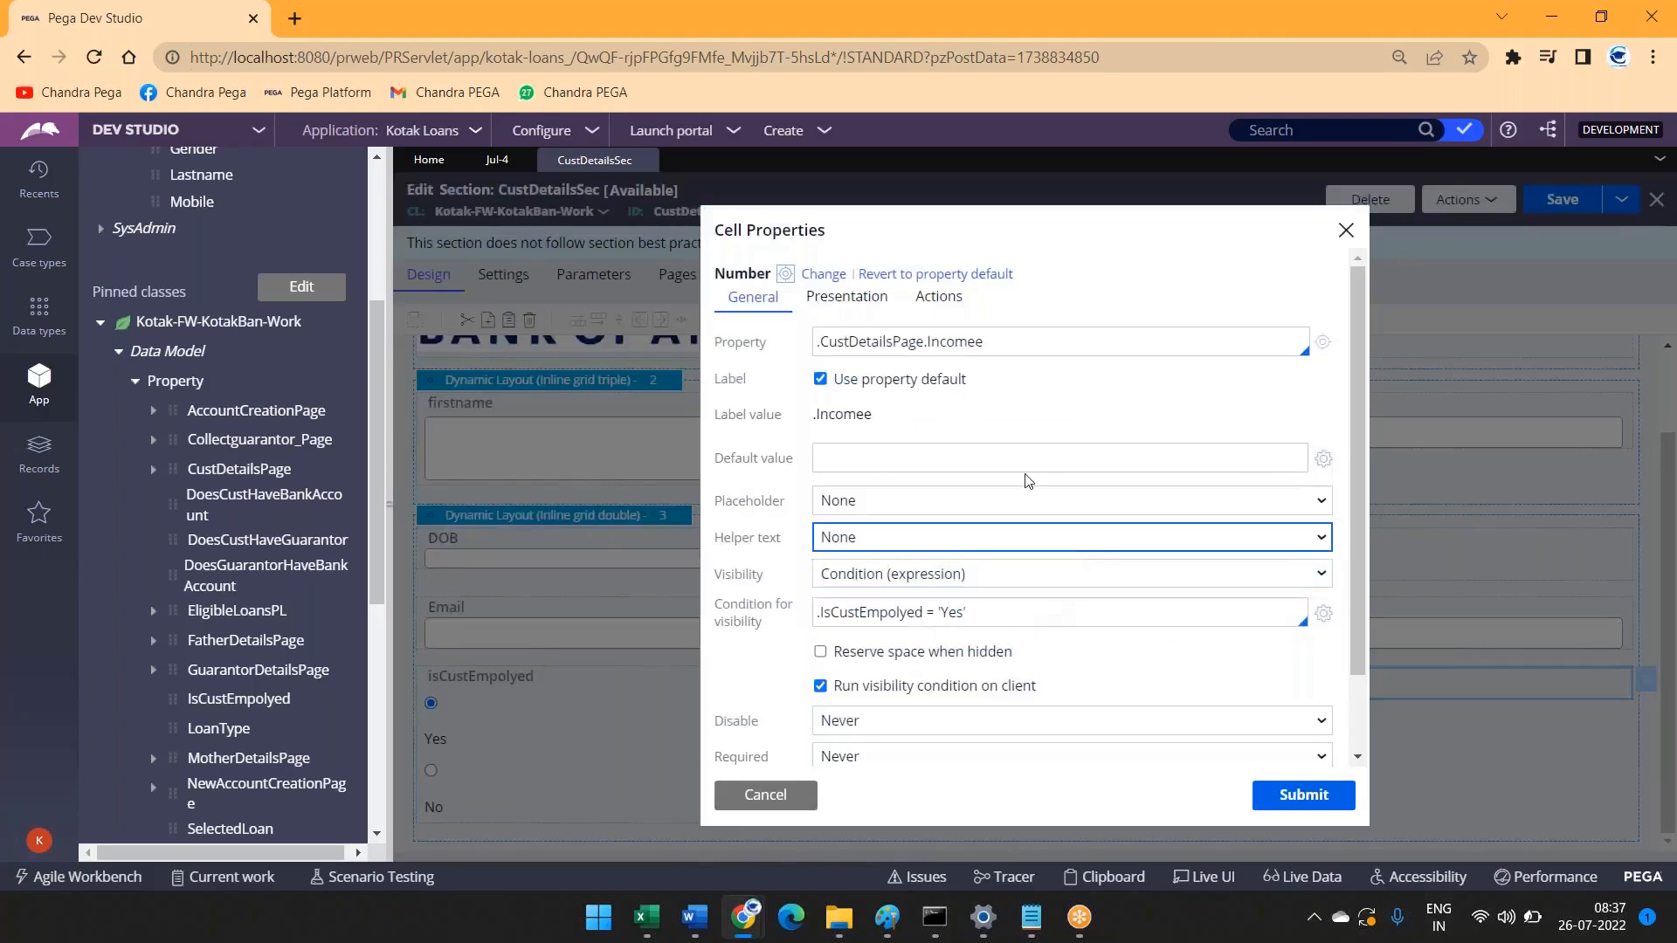
left_click(766, 795)
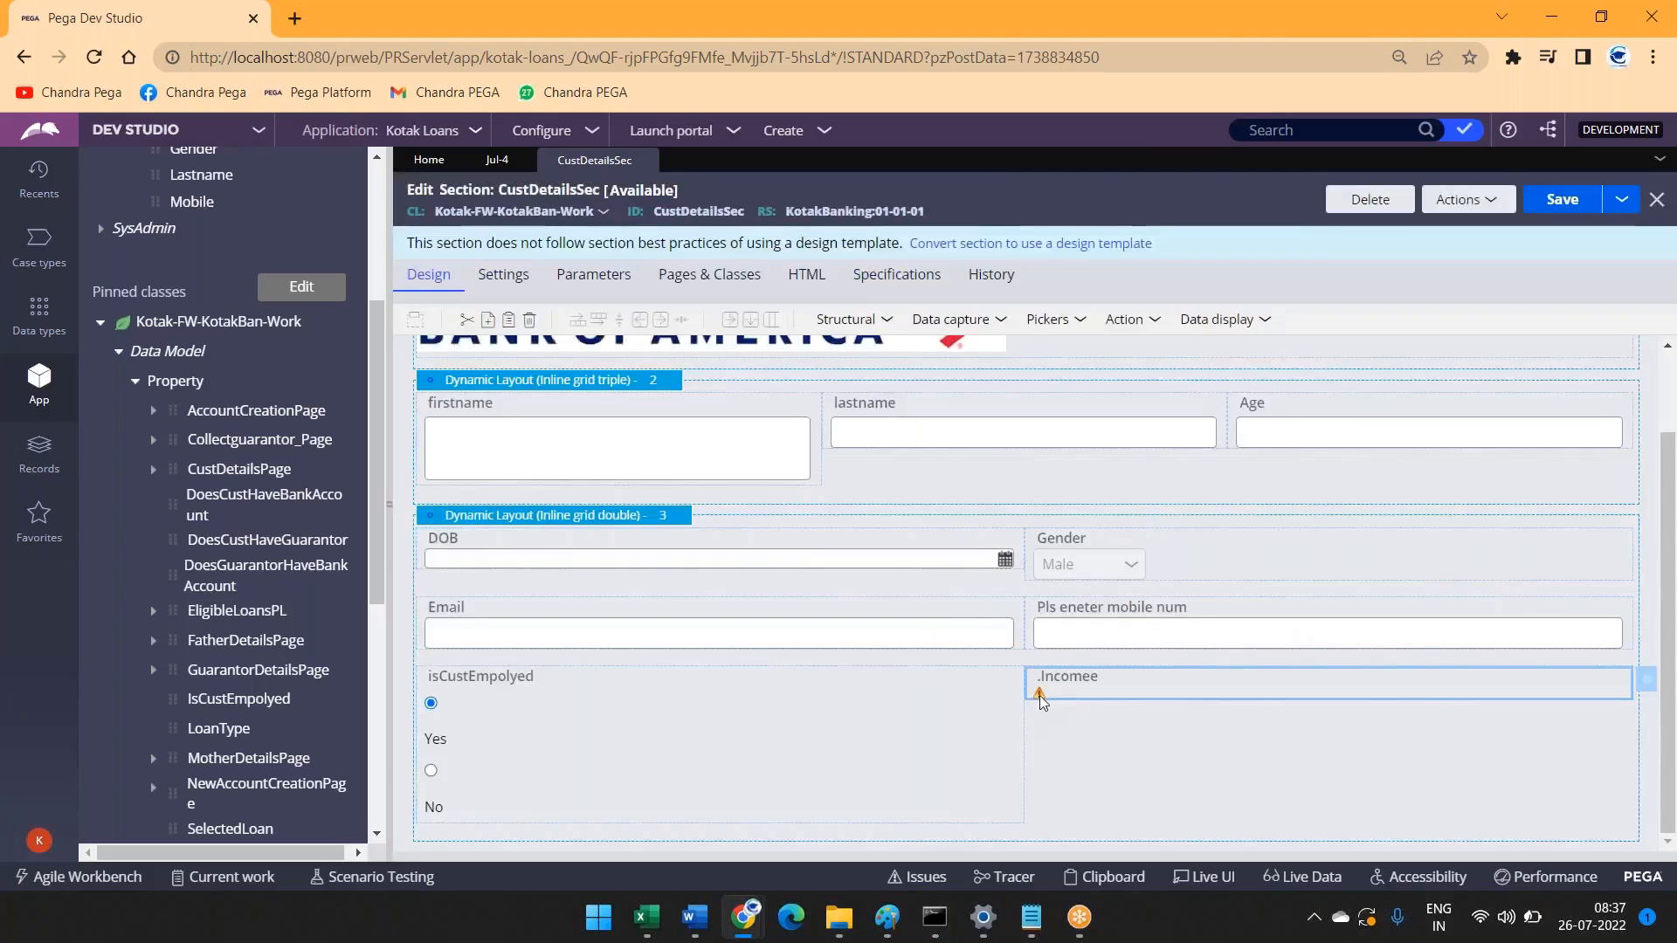
double_click(1079, 692)
left_click(1035, 343)
key("BackSpace")
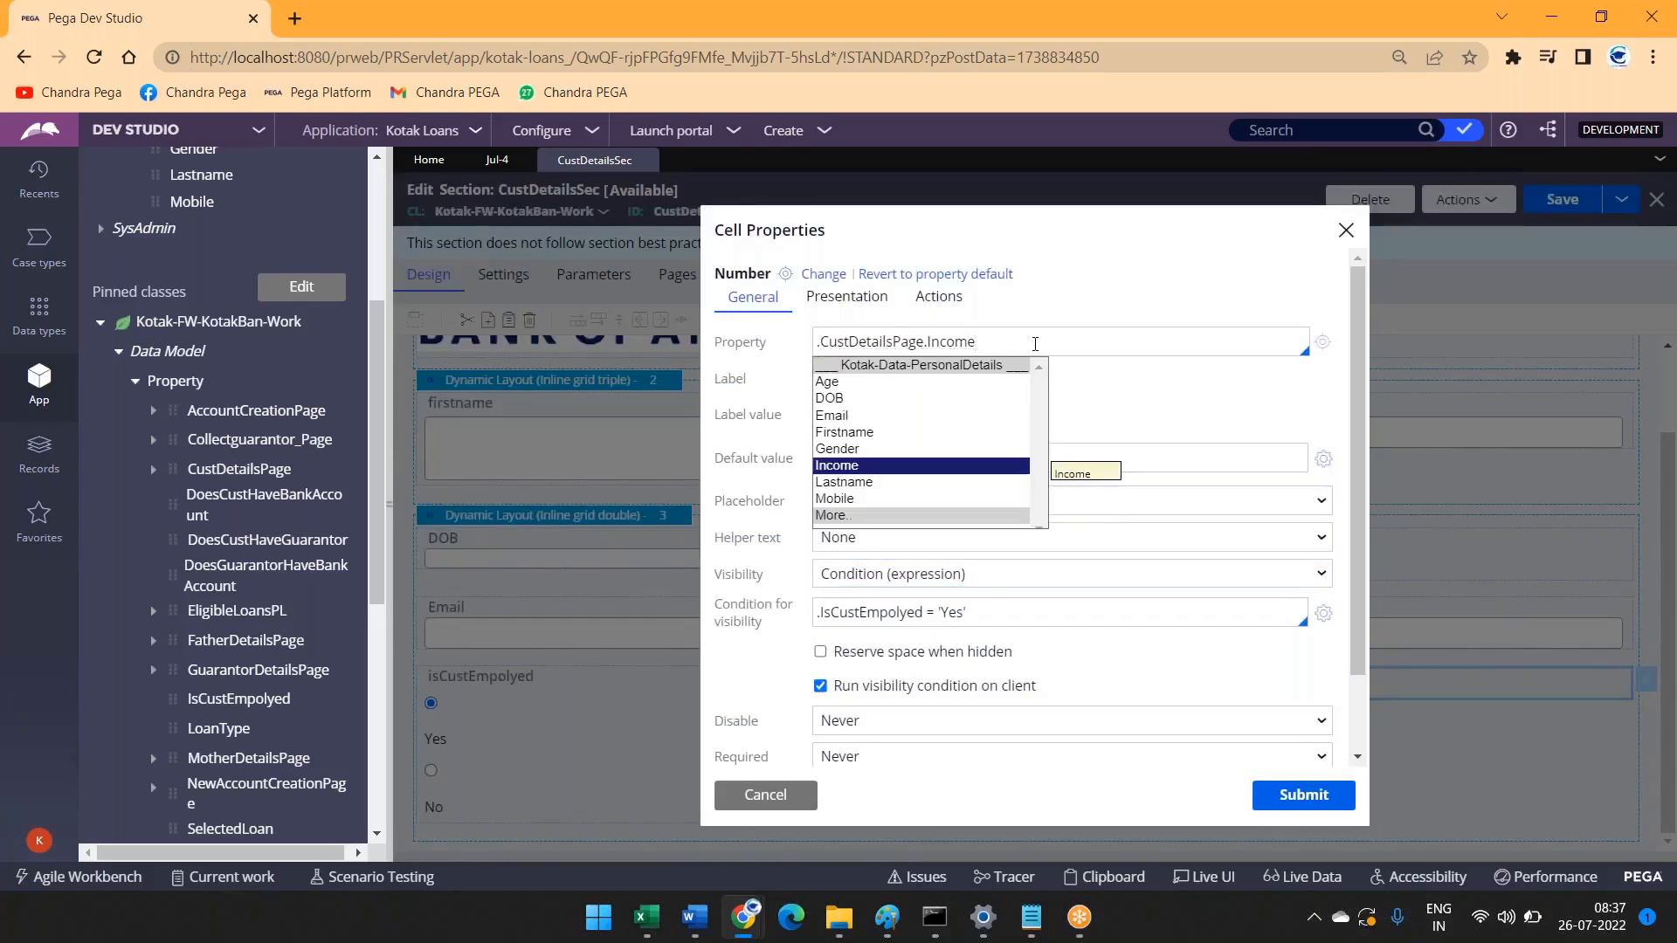
left_click(1035, 344)
left_click(1293, 790)
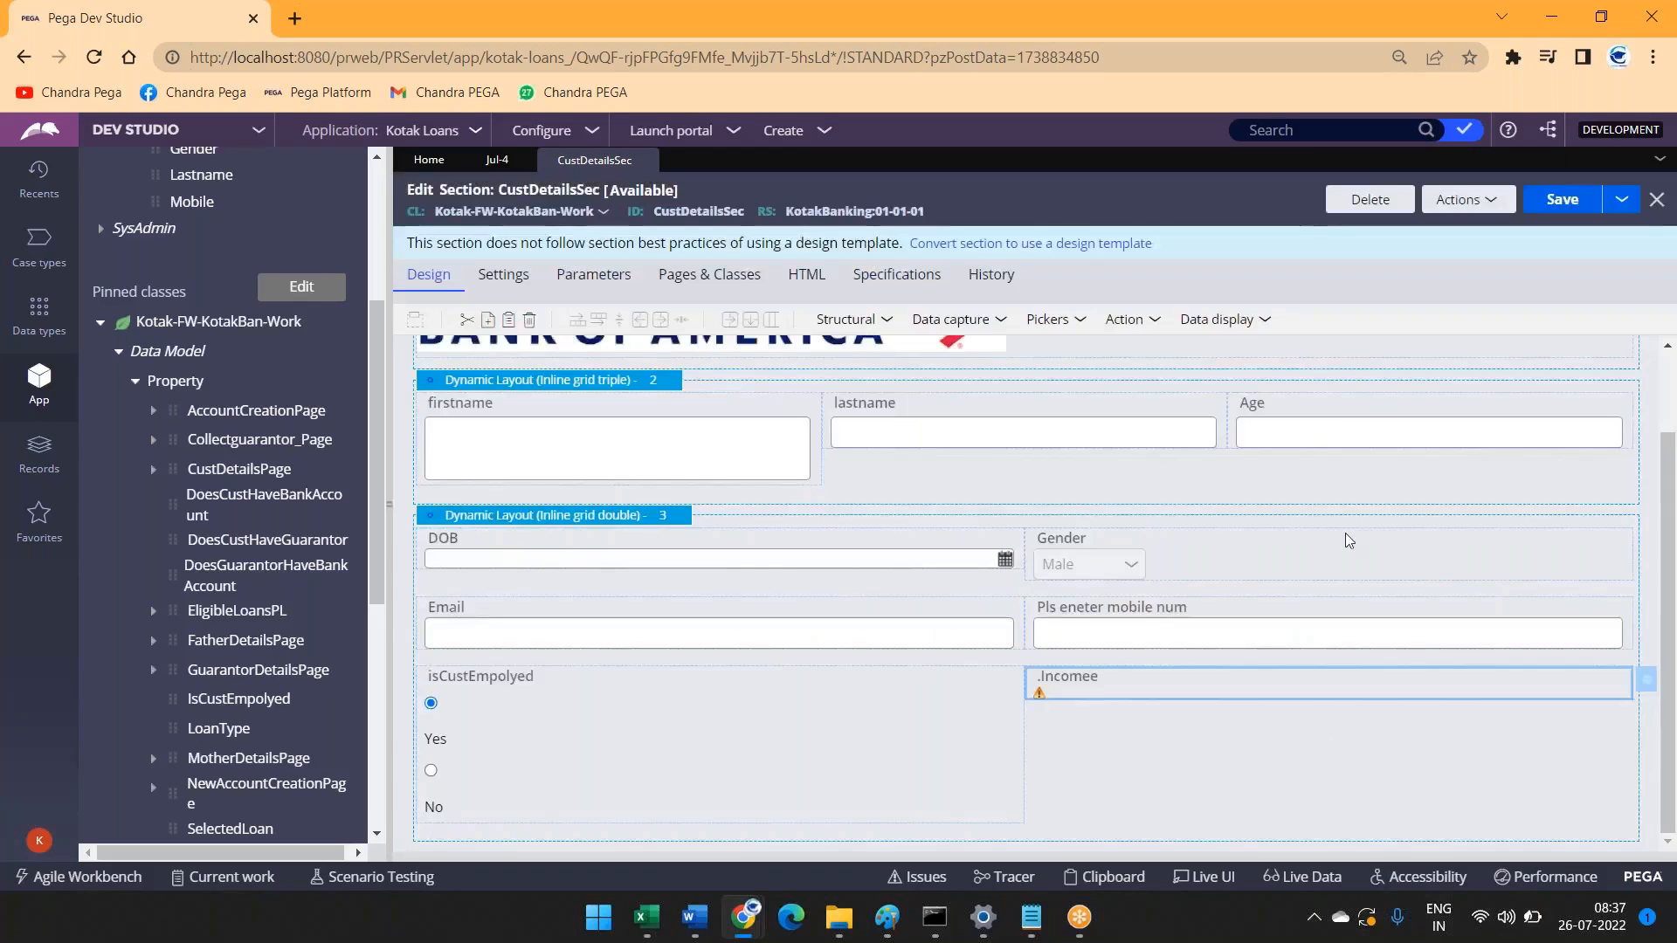
left_click(1555, 201)
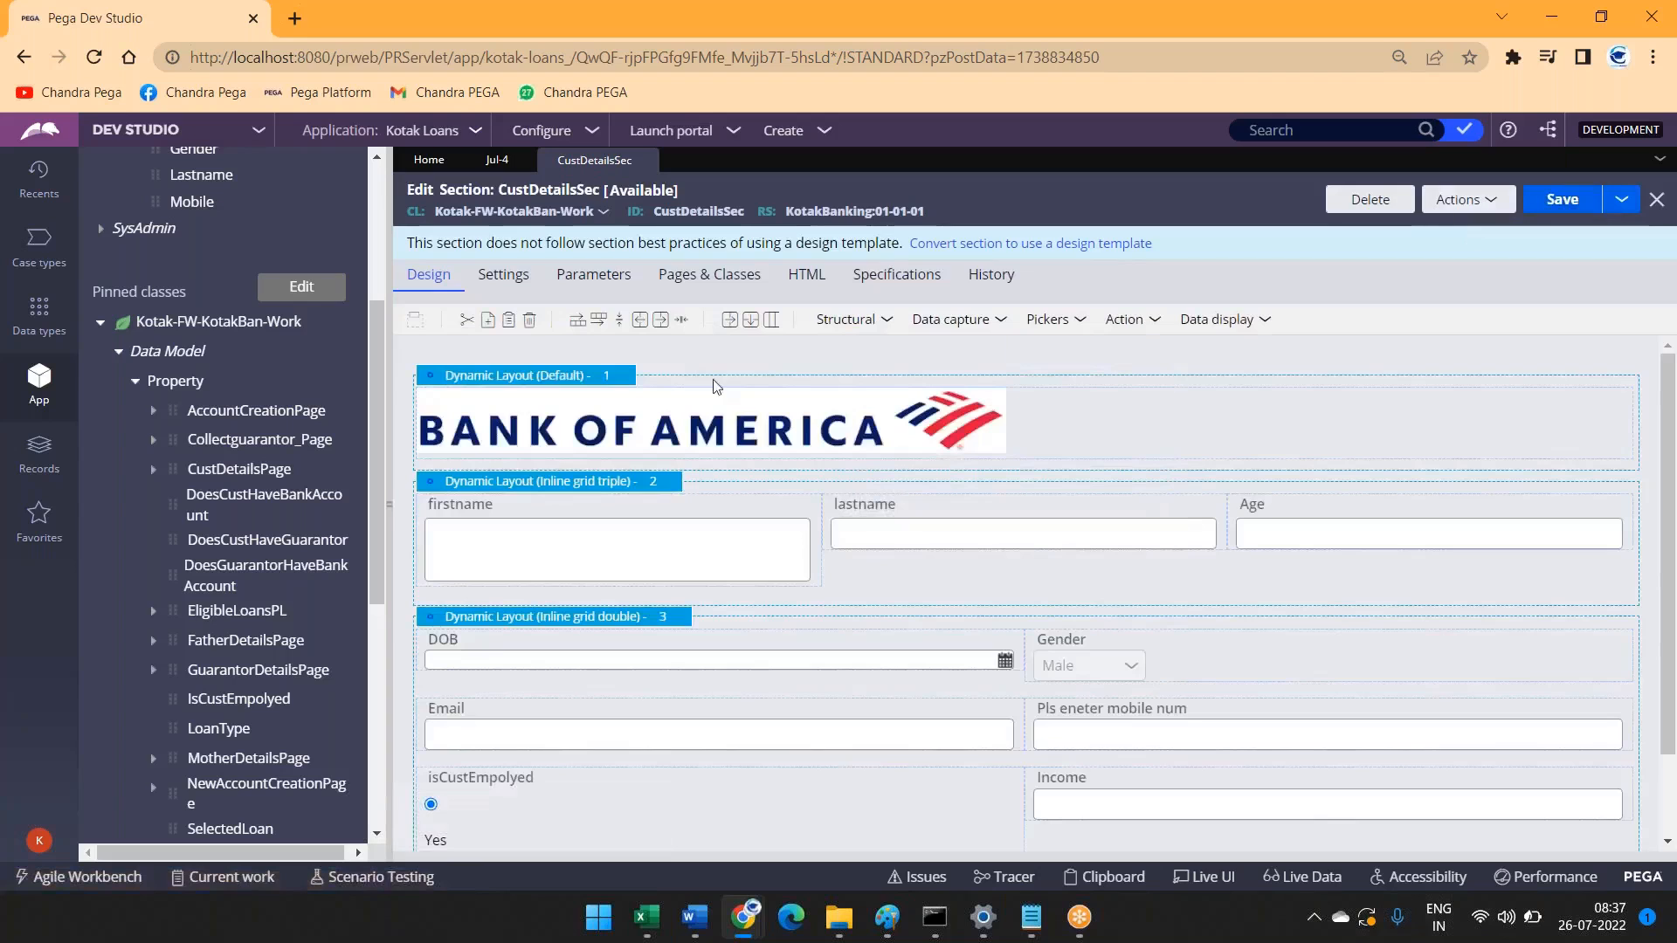
Step: Open the FamilyDetailsSec section of the Kotak-FW-KotakBan-Work class
scroll(229, 581, "down", 3)
scroll(229, 590, "up", 2)
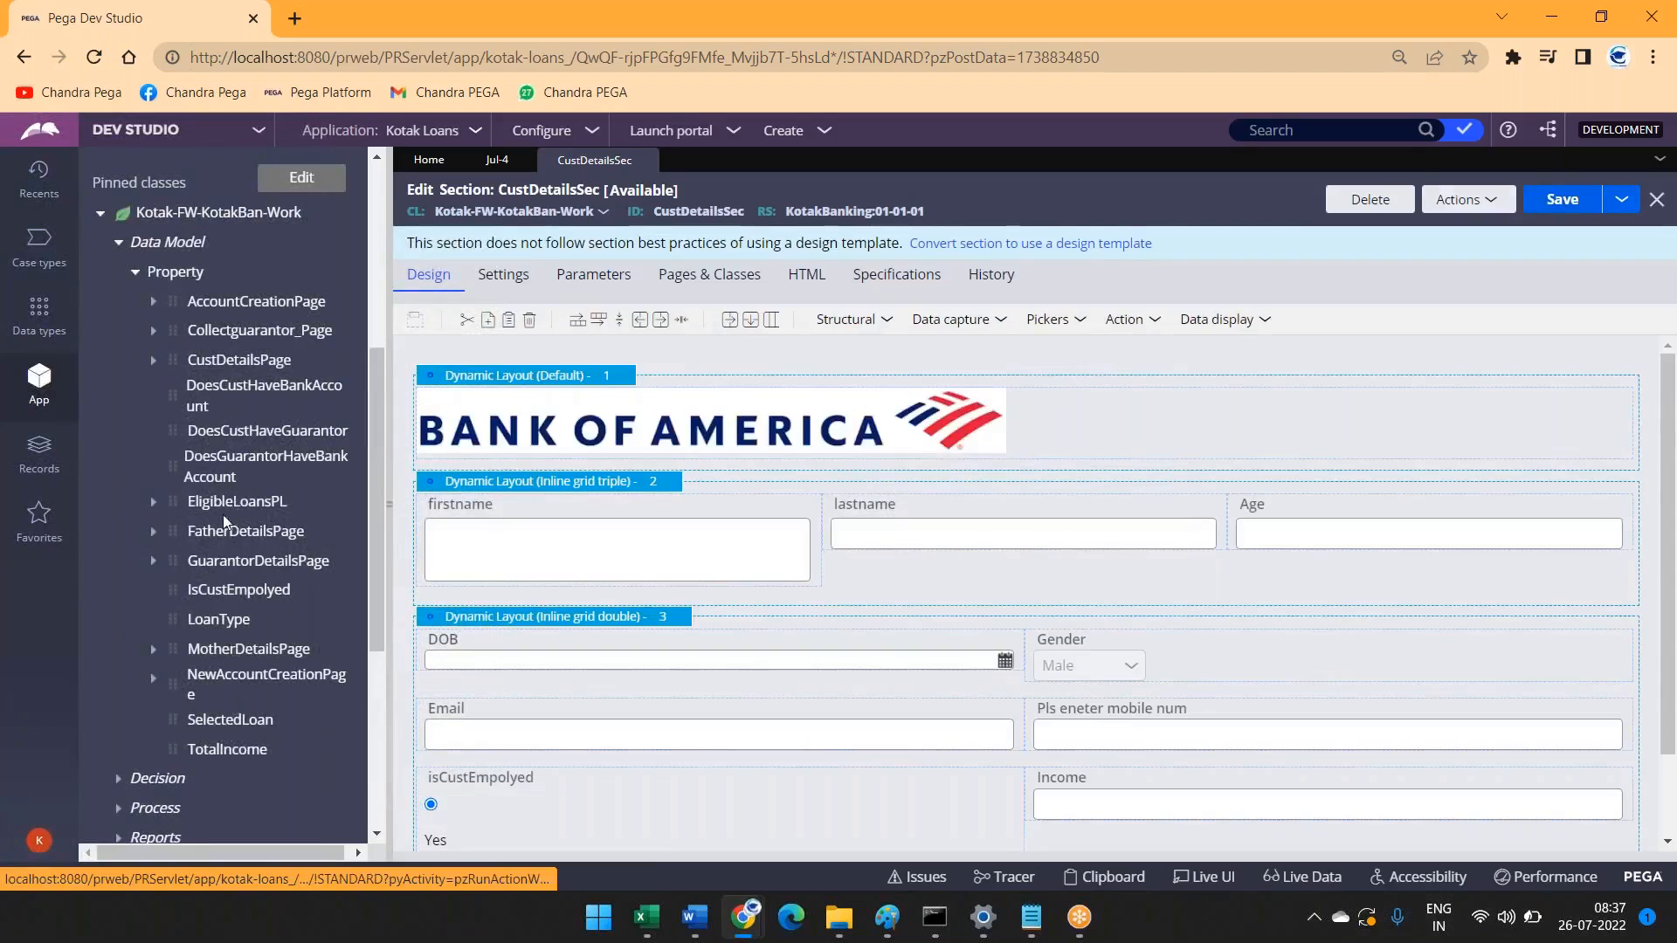
scroll(245, 664, "down", 5)
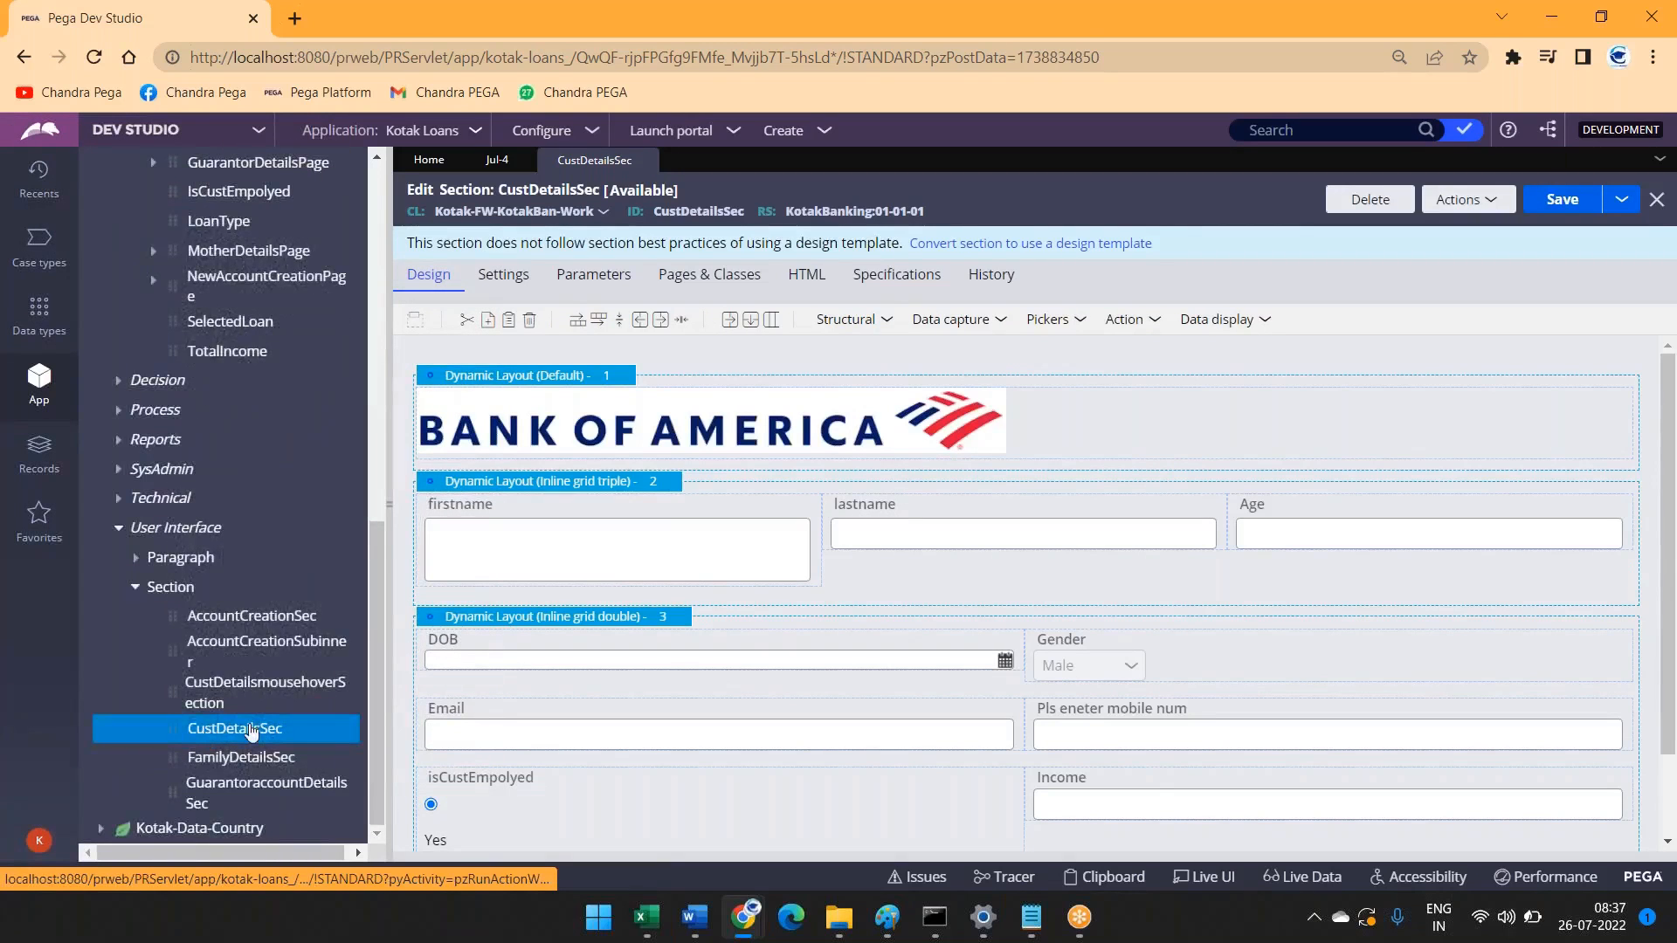
left_click(220, 765)
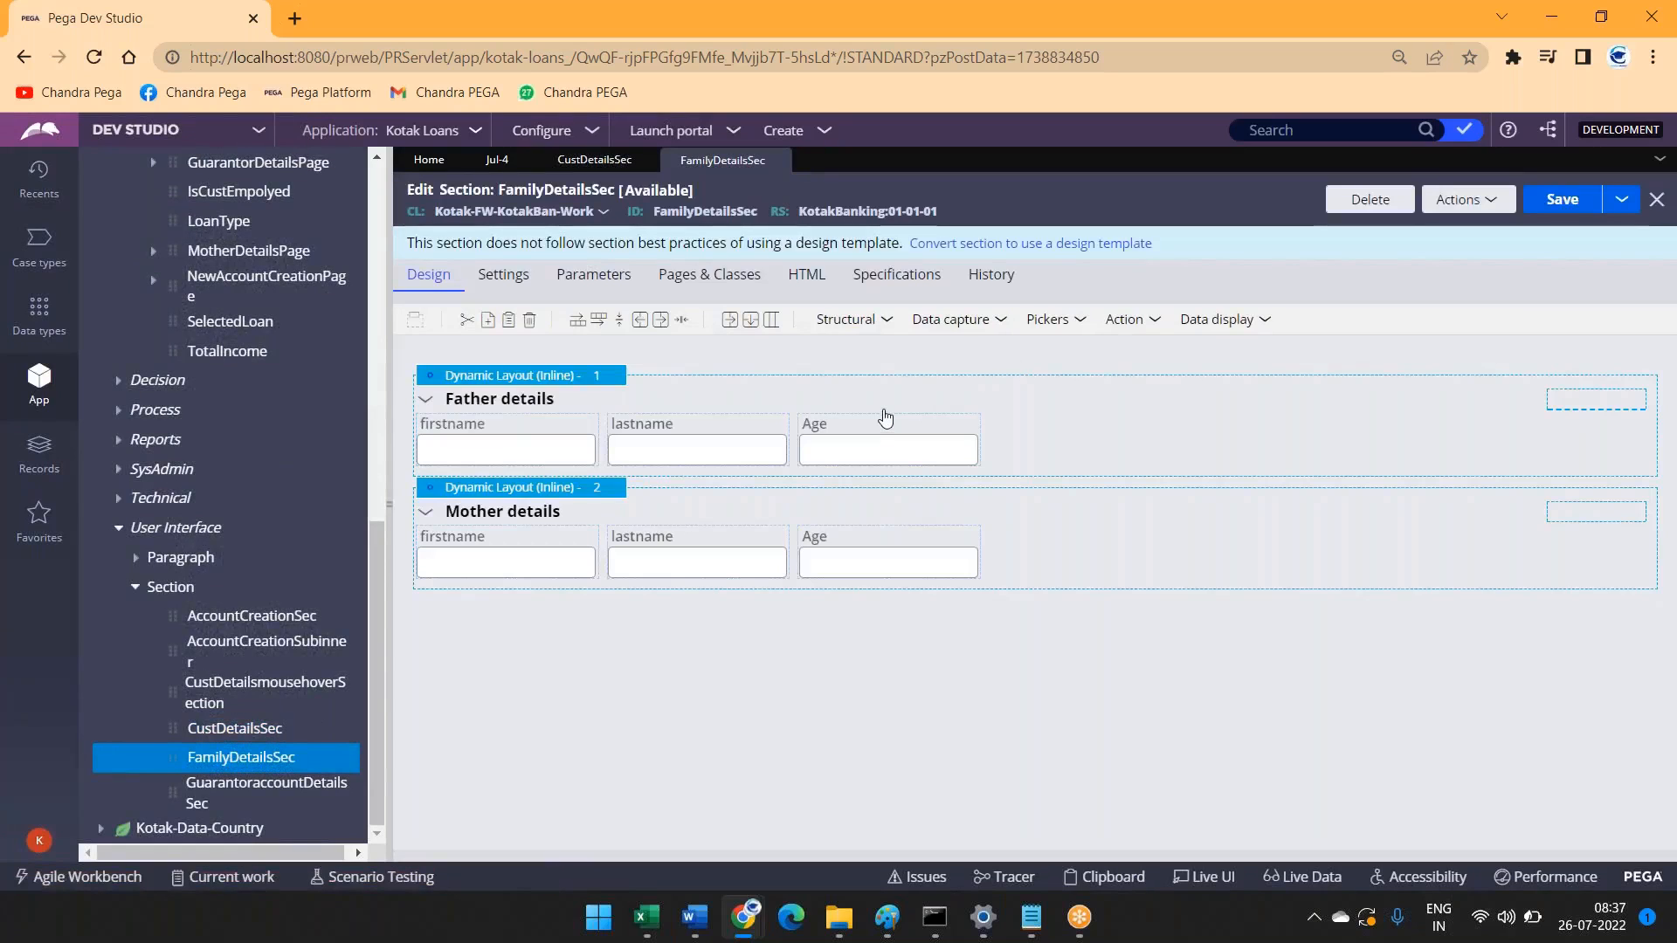
Step: Add a Decimal control after the Age field in both the Father details and Mother details layouts
left_click(974, 323)
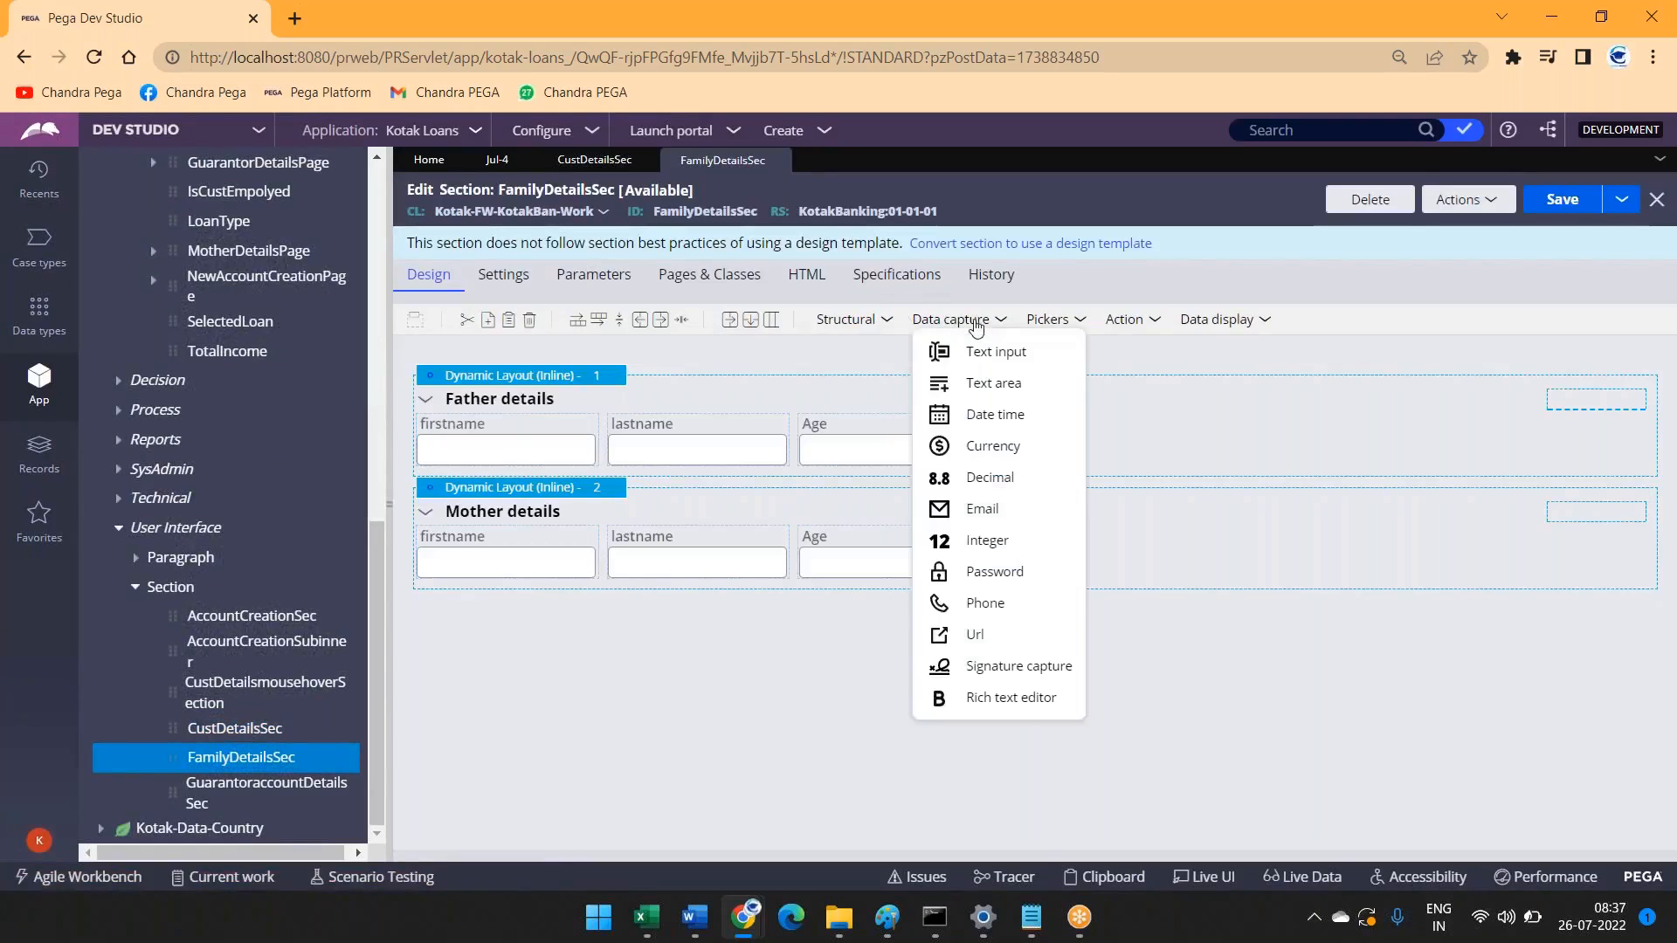
left_click_drag(990, 478, 1056, 445)
left_click(949, 321)
left_click_drag(970, 478, 1075, 550)
Step: Bind the Decimal cell in the Father details layout to .FatherDetailsPage.Income and submit its cell properties
left_click(1065, 444)
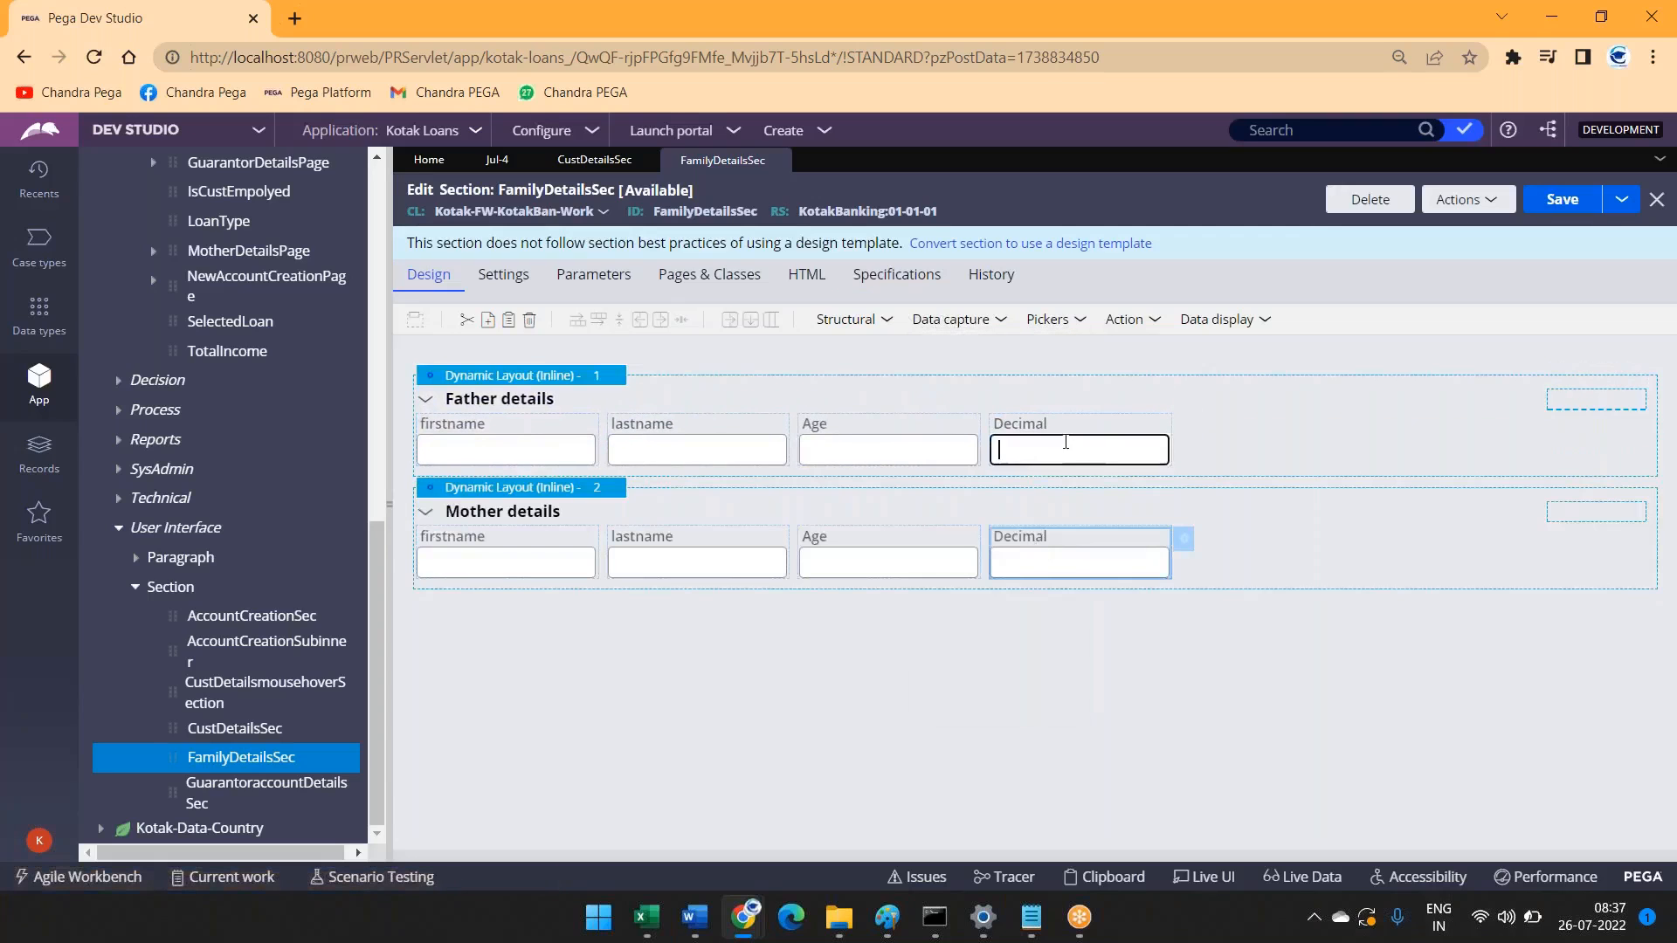
double_click(1062, 442)
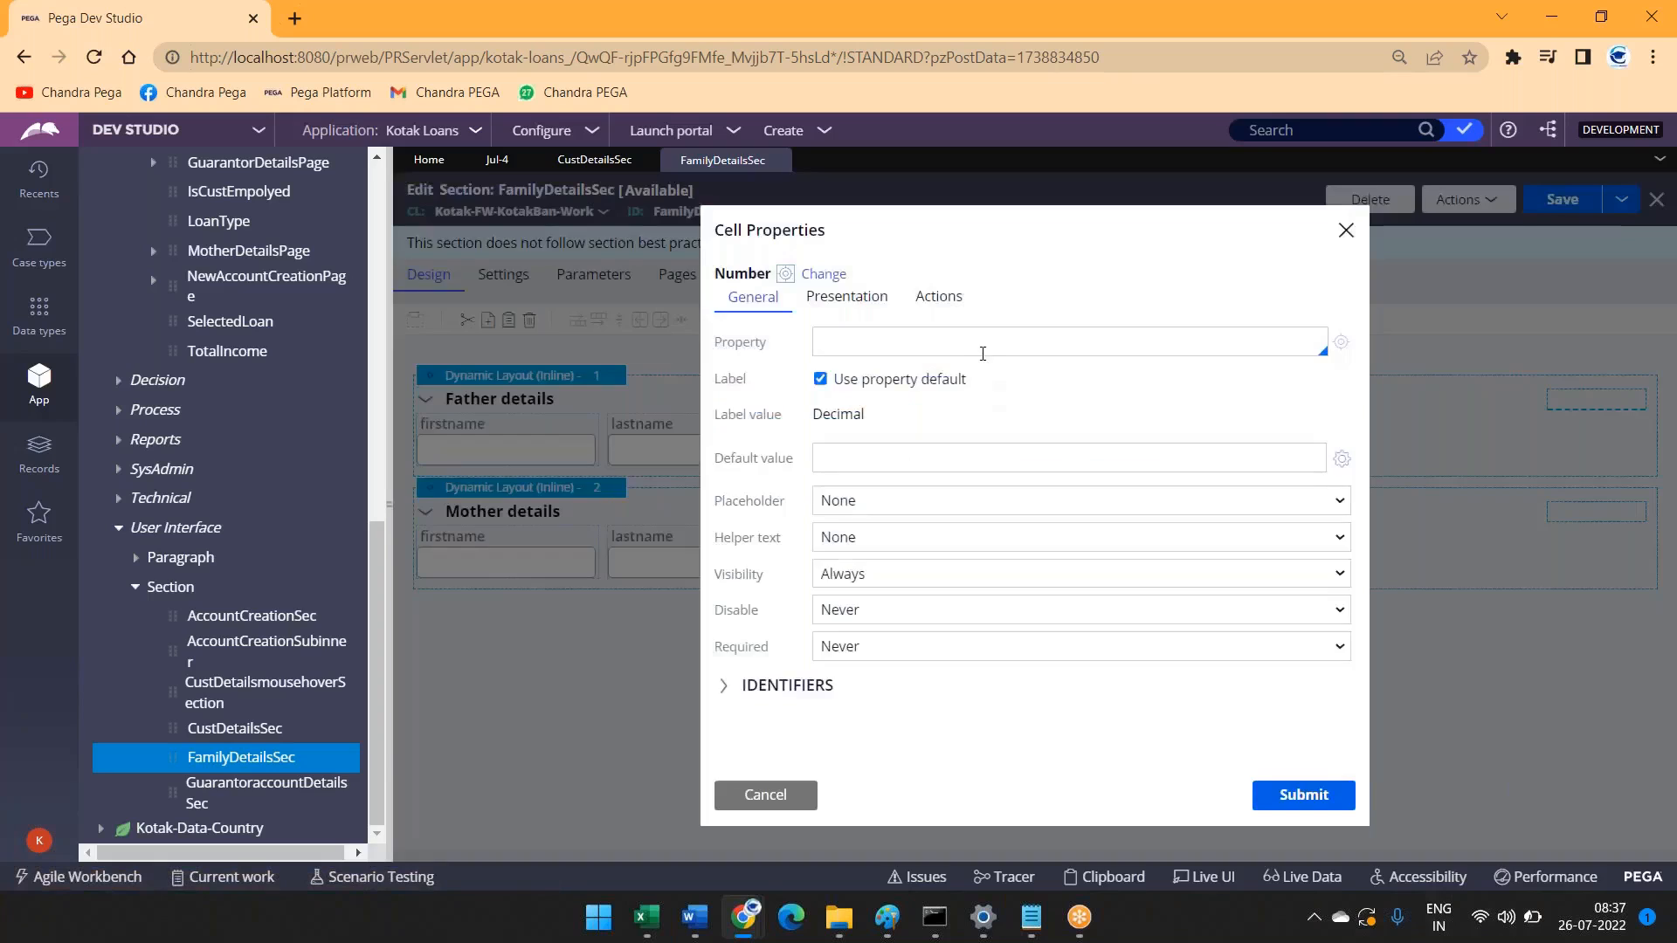
type(".a")
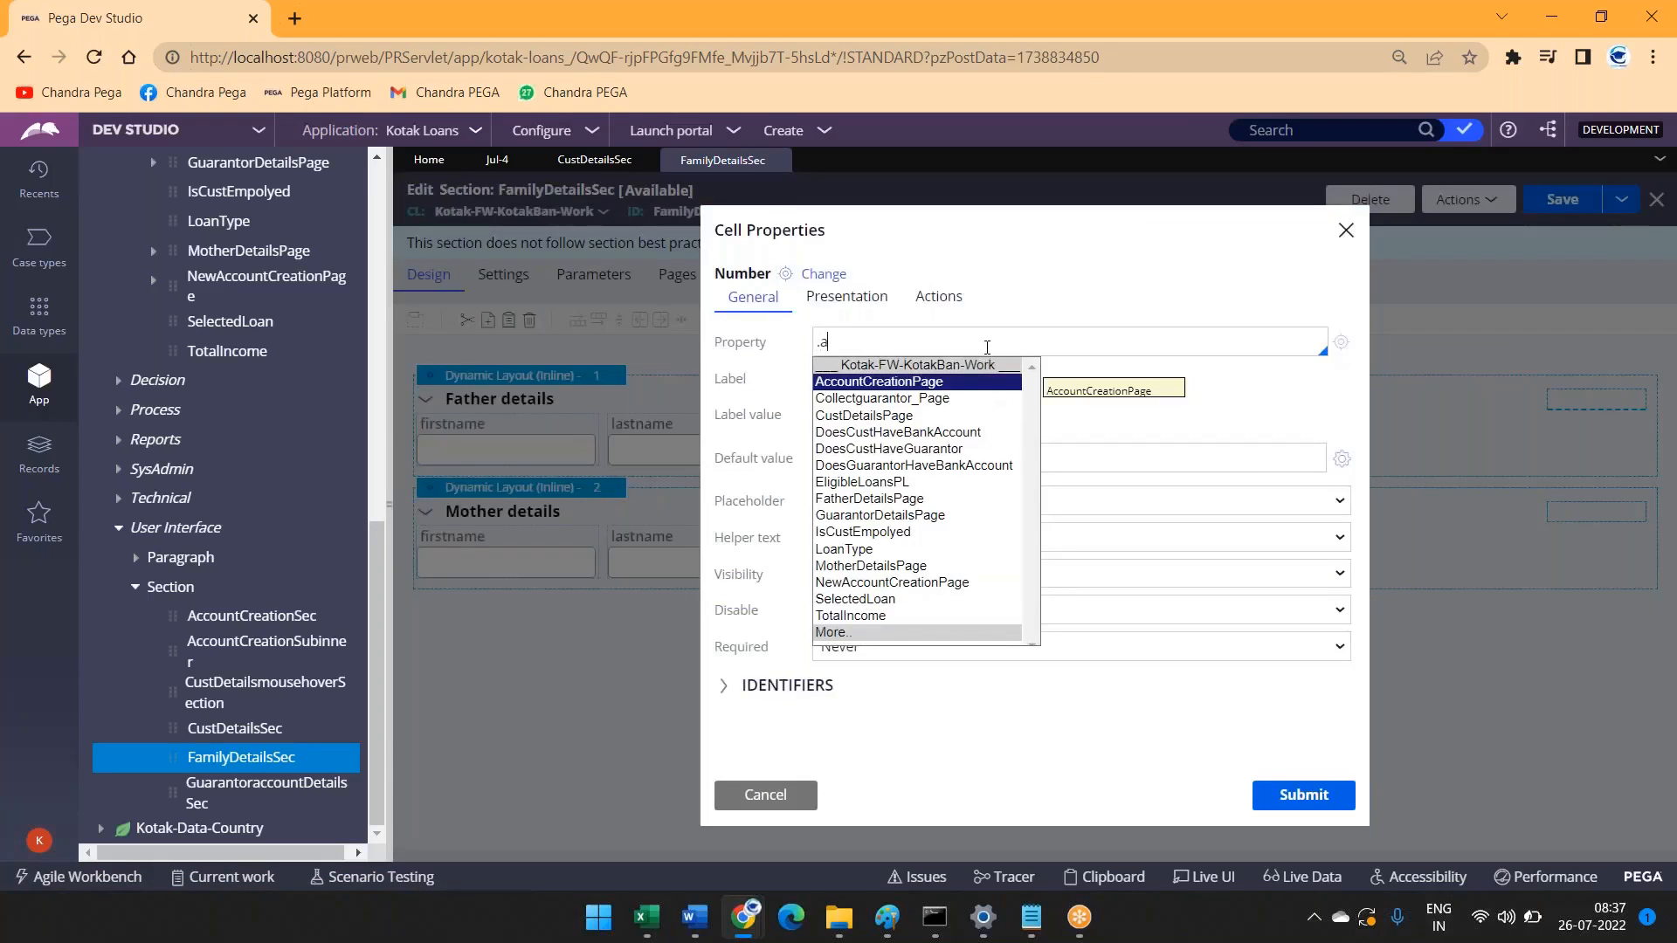
type("d")
key("BackSpace")
type("fa")
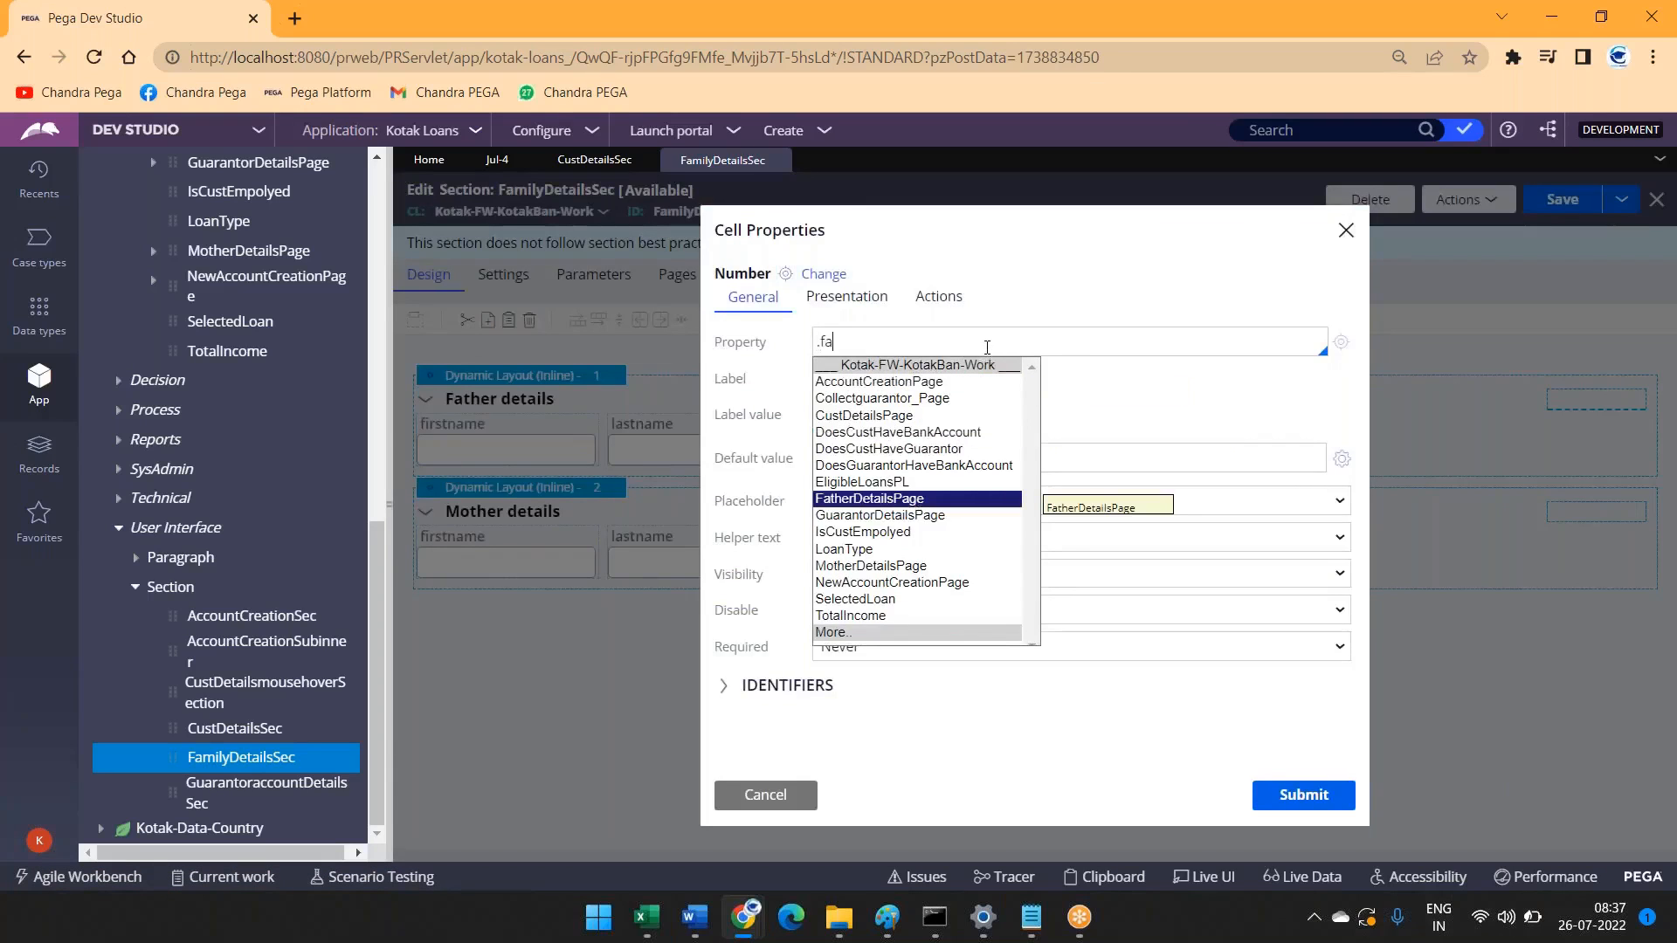
key("Return")
type(".in")
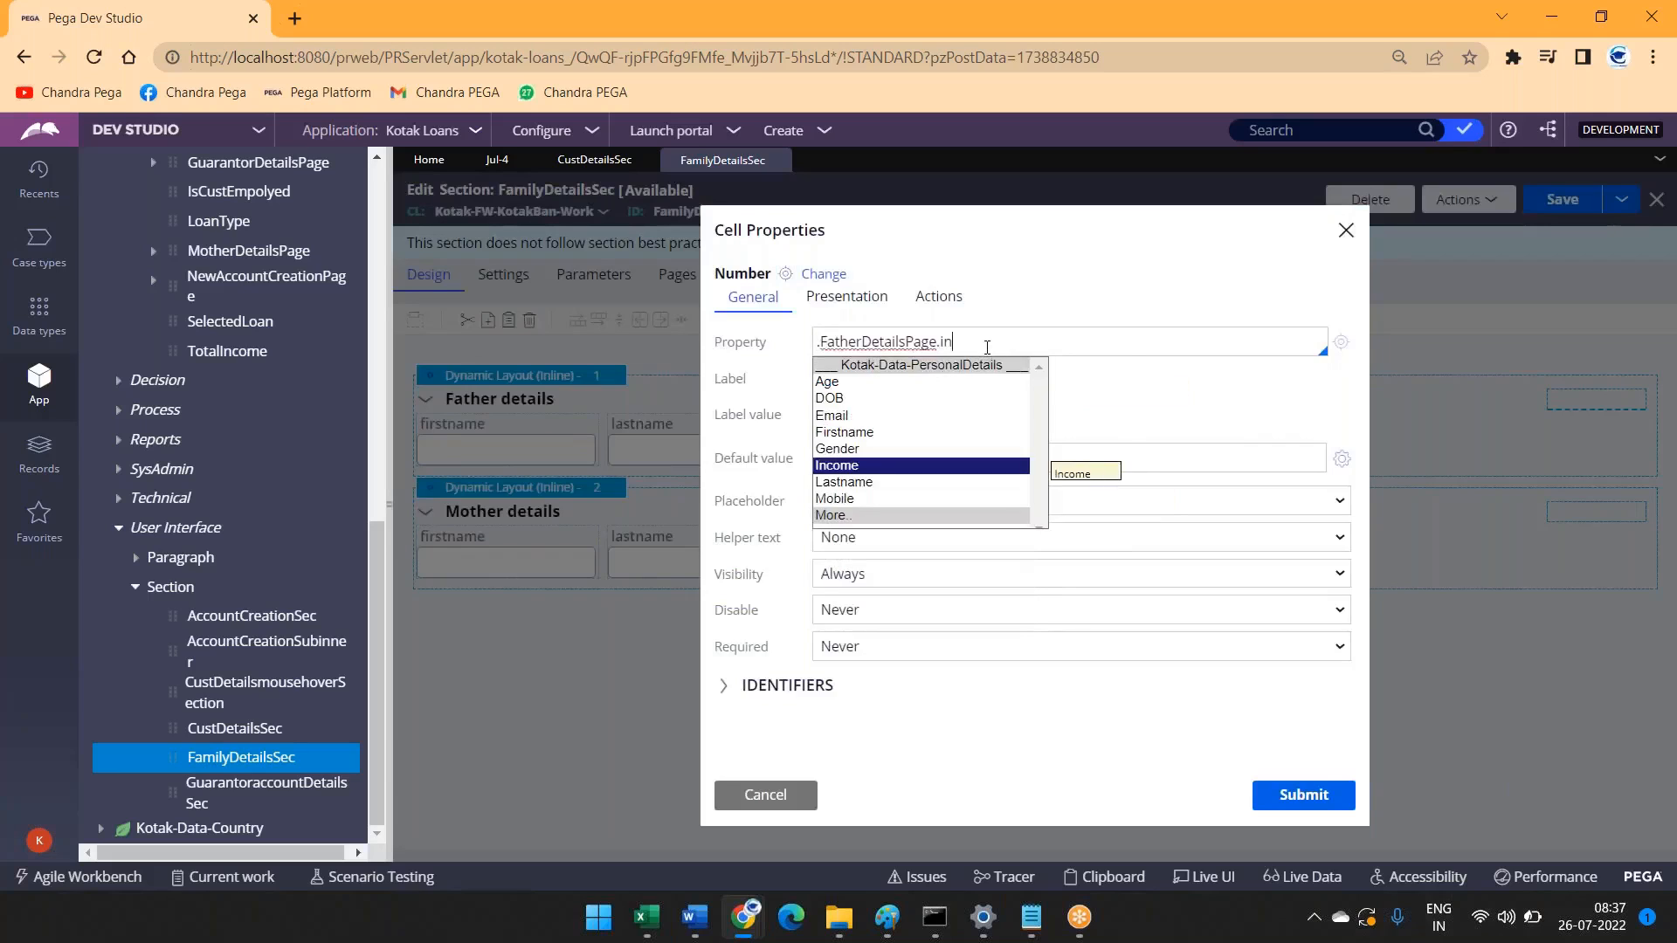
key("Return")
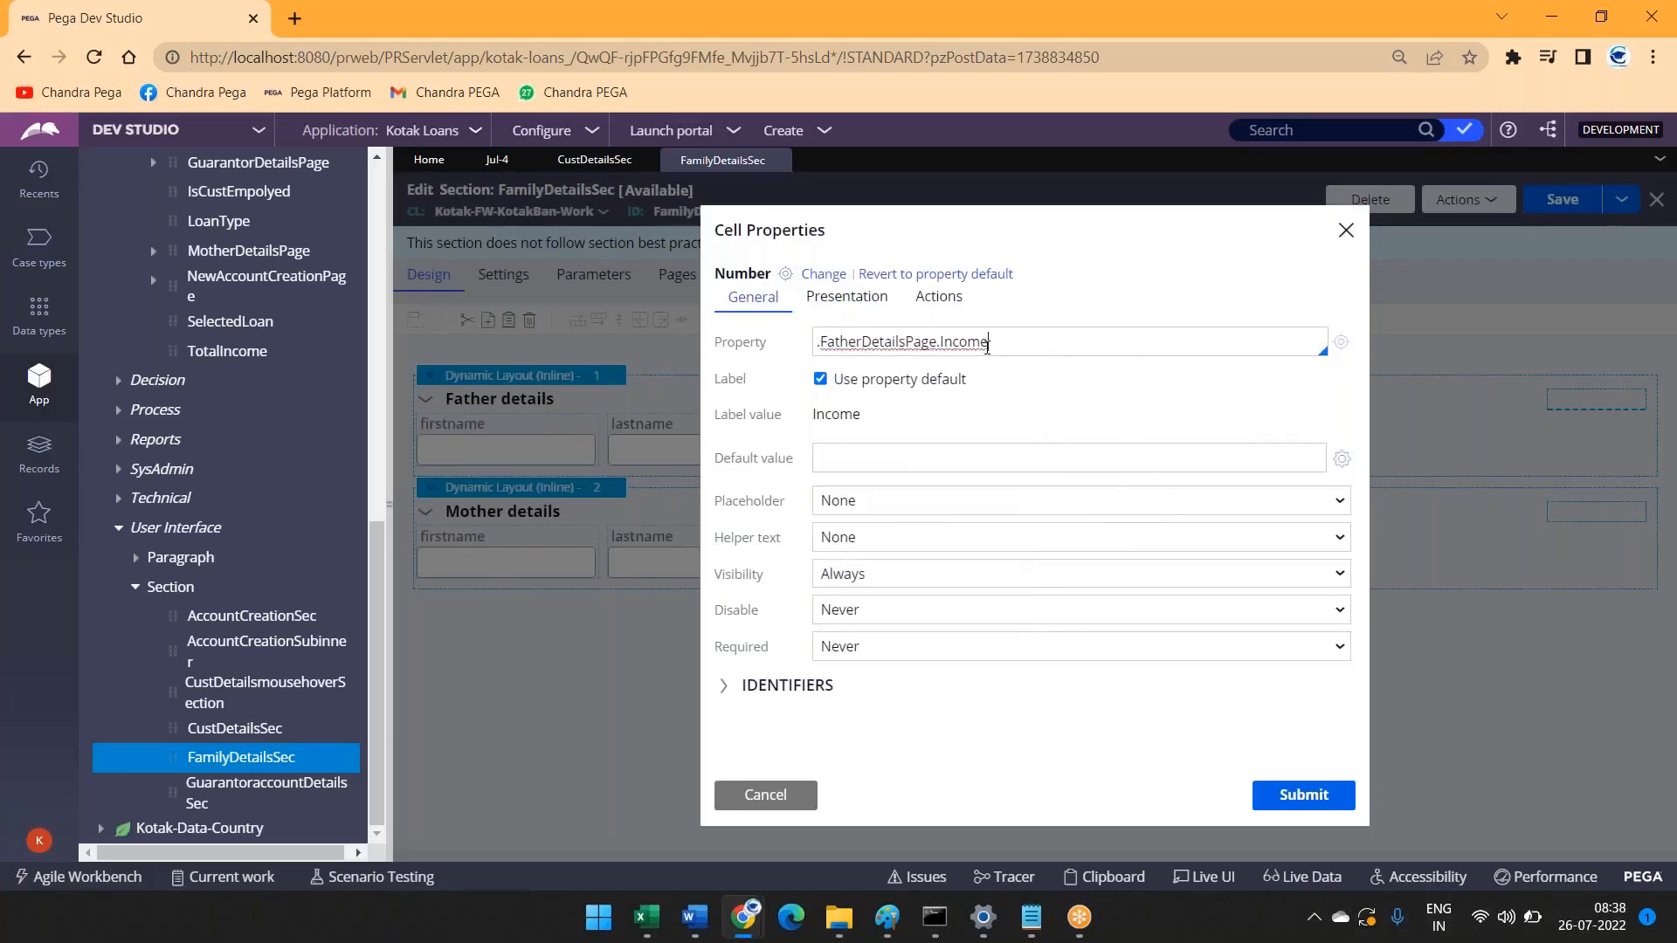
left_click(1302, 794)
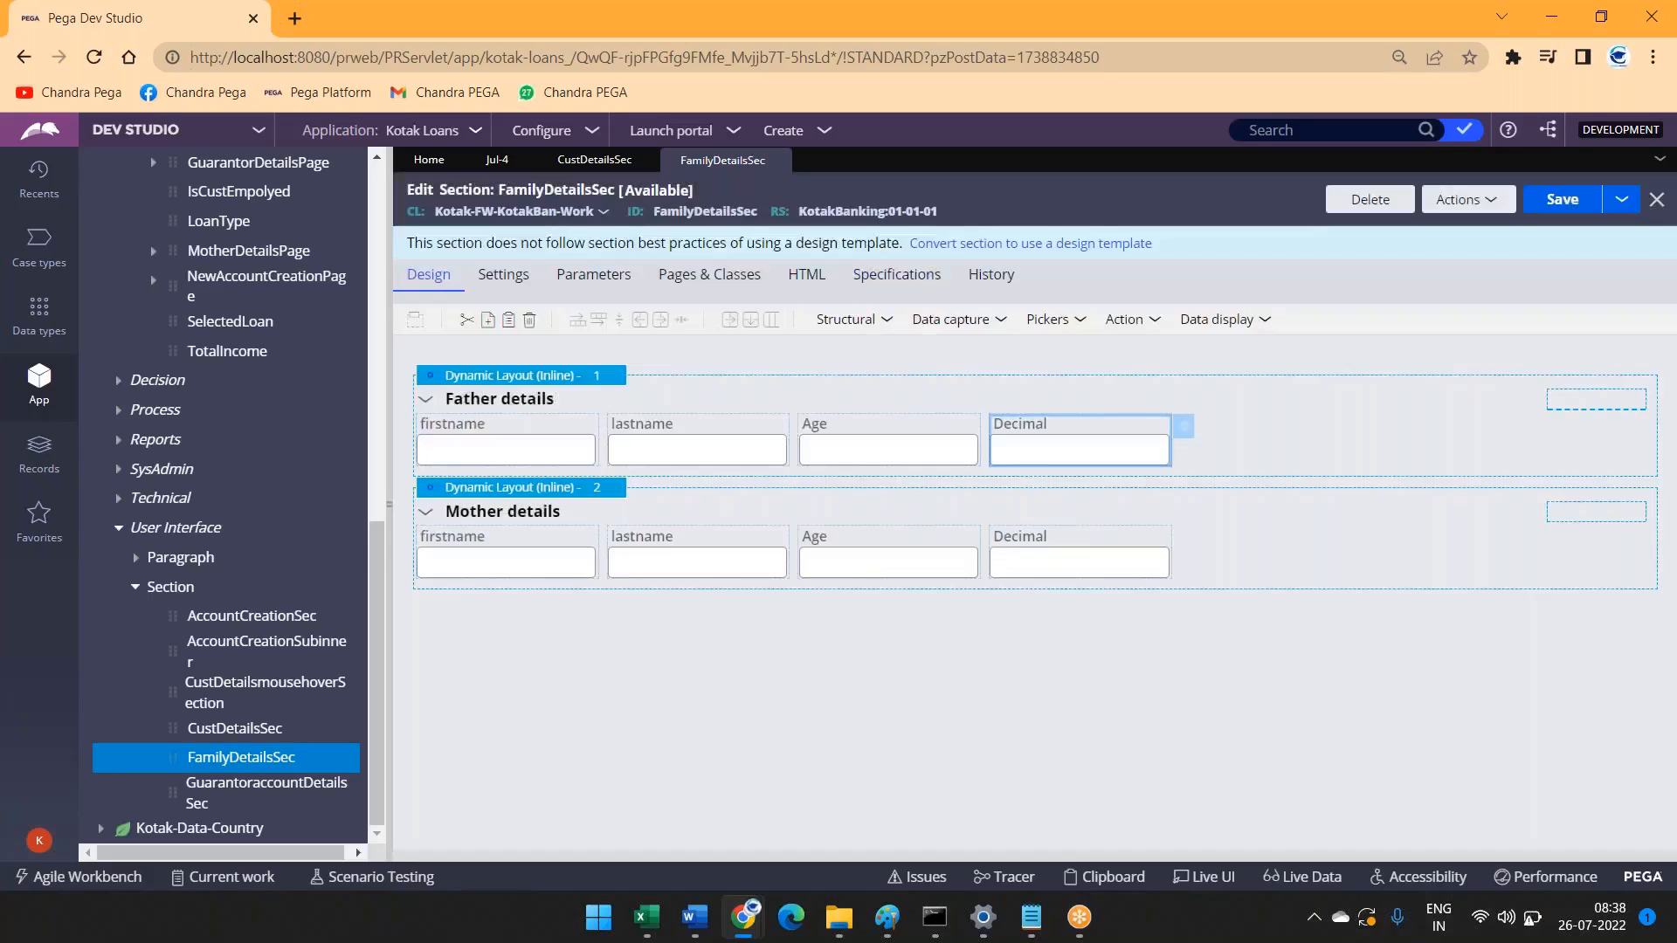
Step: Bind the Decimal cell in the Mother details layout to .MotherDetailsPage.Income and save the FamilyDetailsSec section
left_click(1048, 542)
double_click(1048, 542)
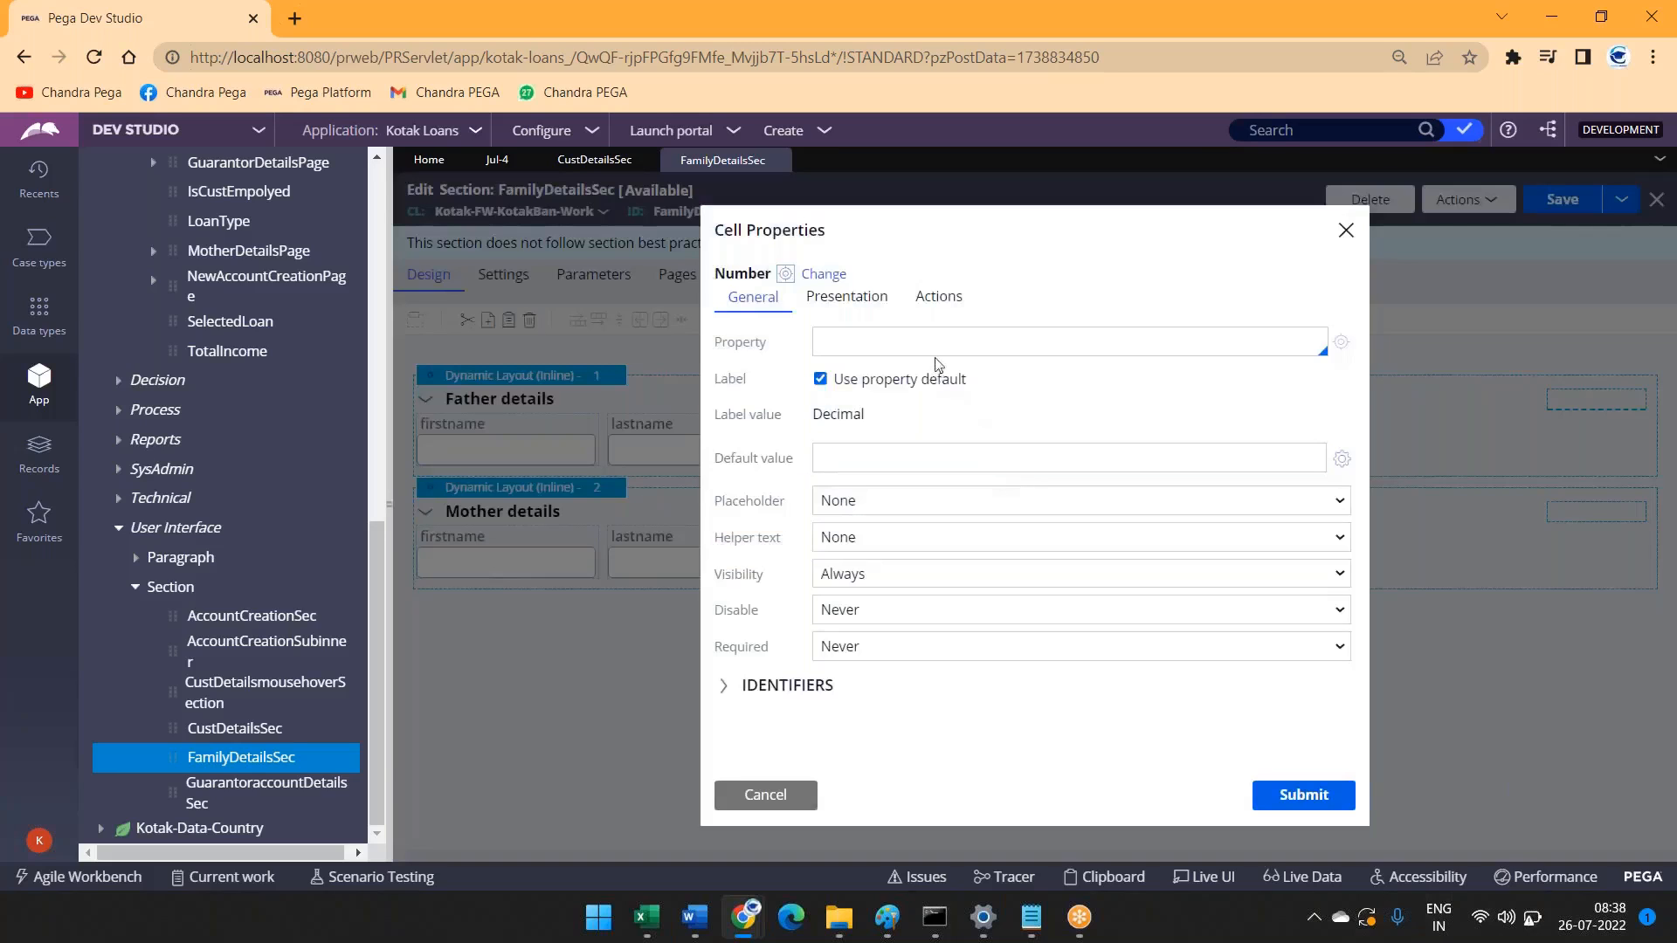
type(".fa")
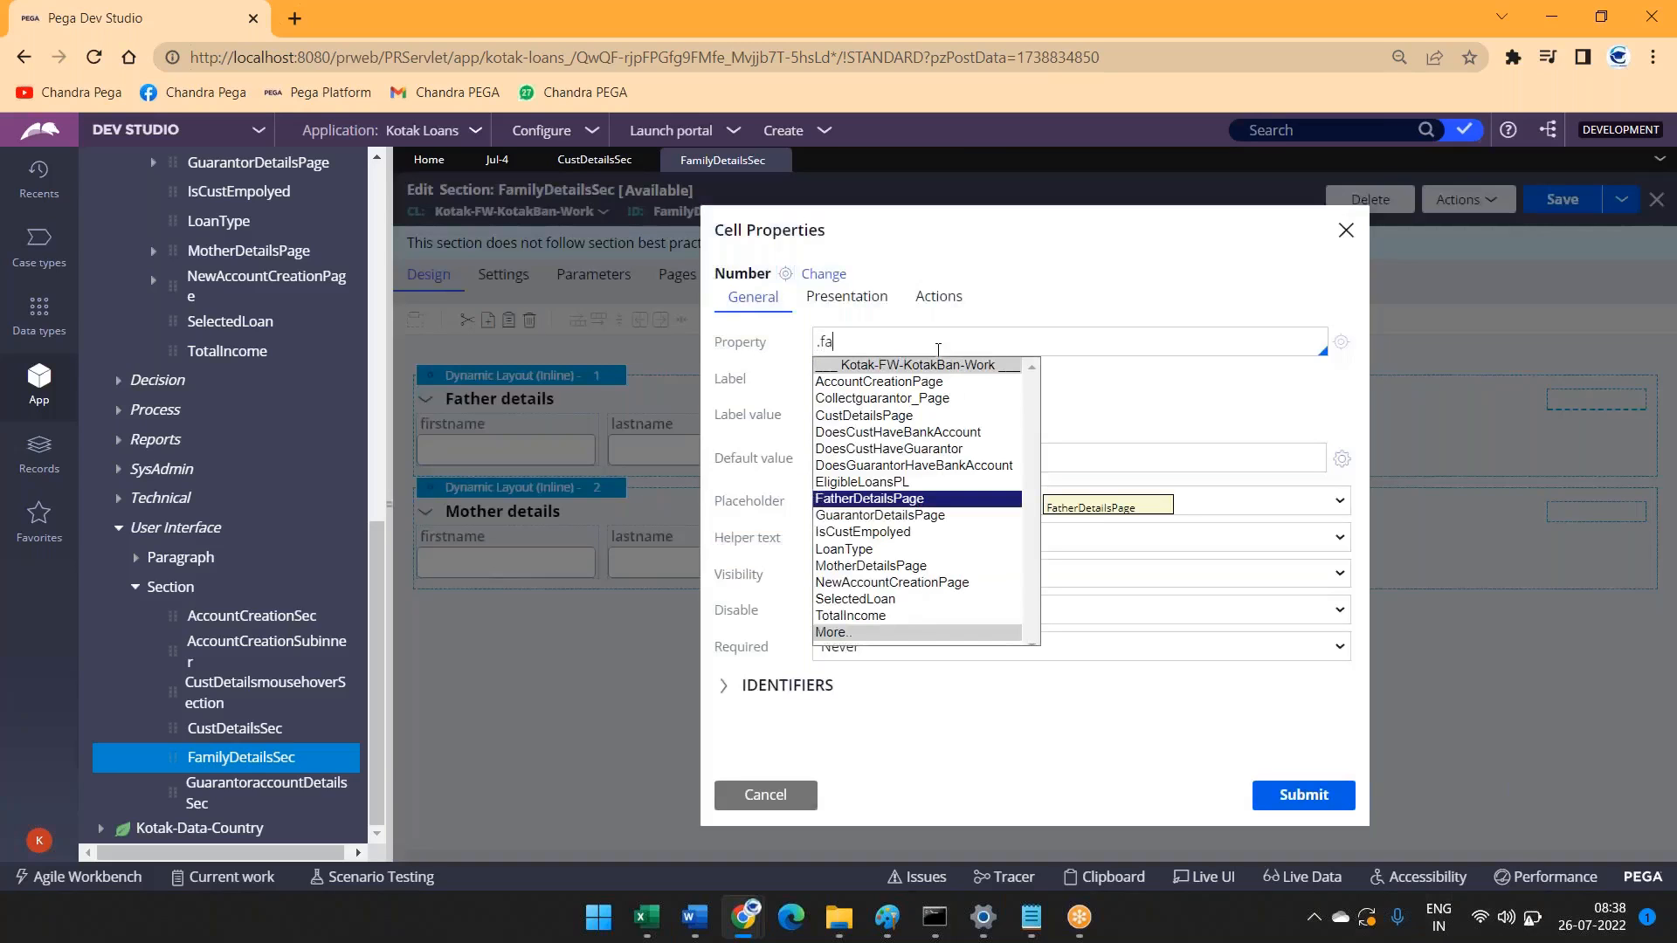
key("BackSpace")
key("BackSpace")
key("BackSpace")
type(".mo")
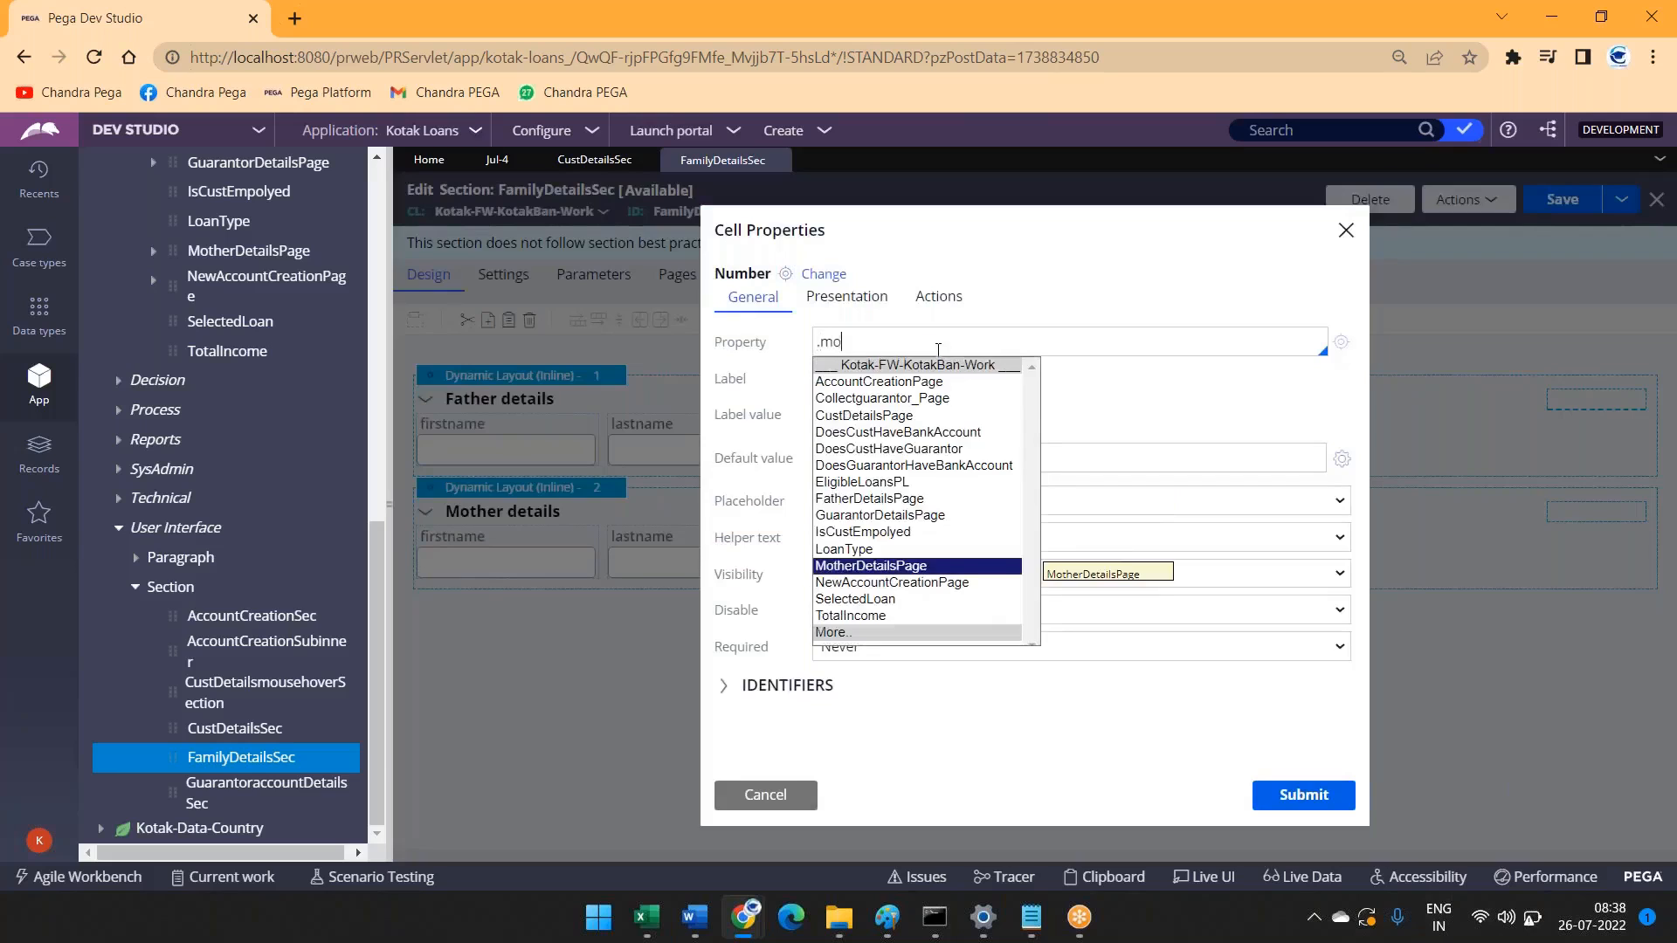
key("Return")
type(".in")
key("Return")
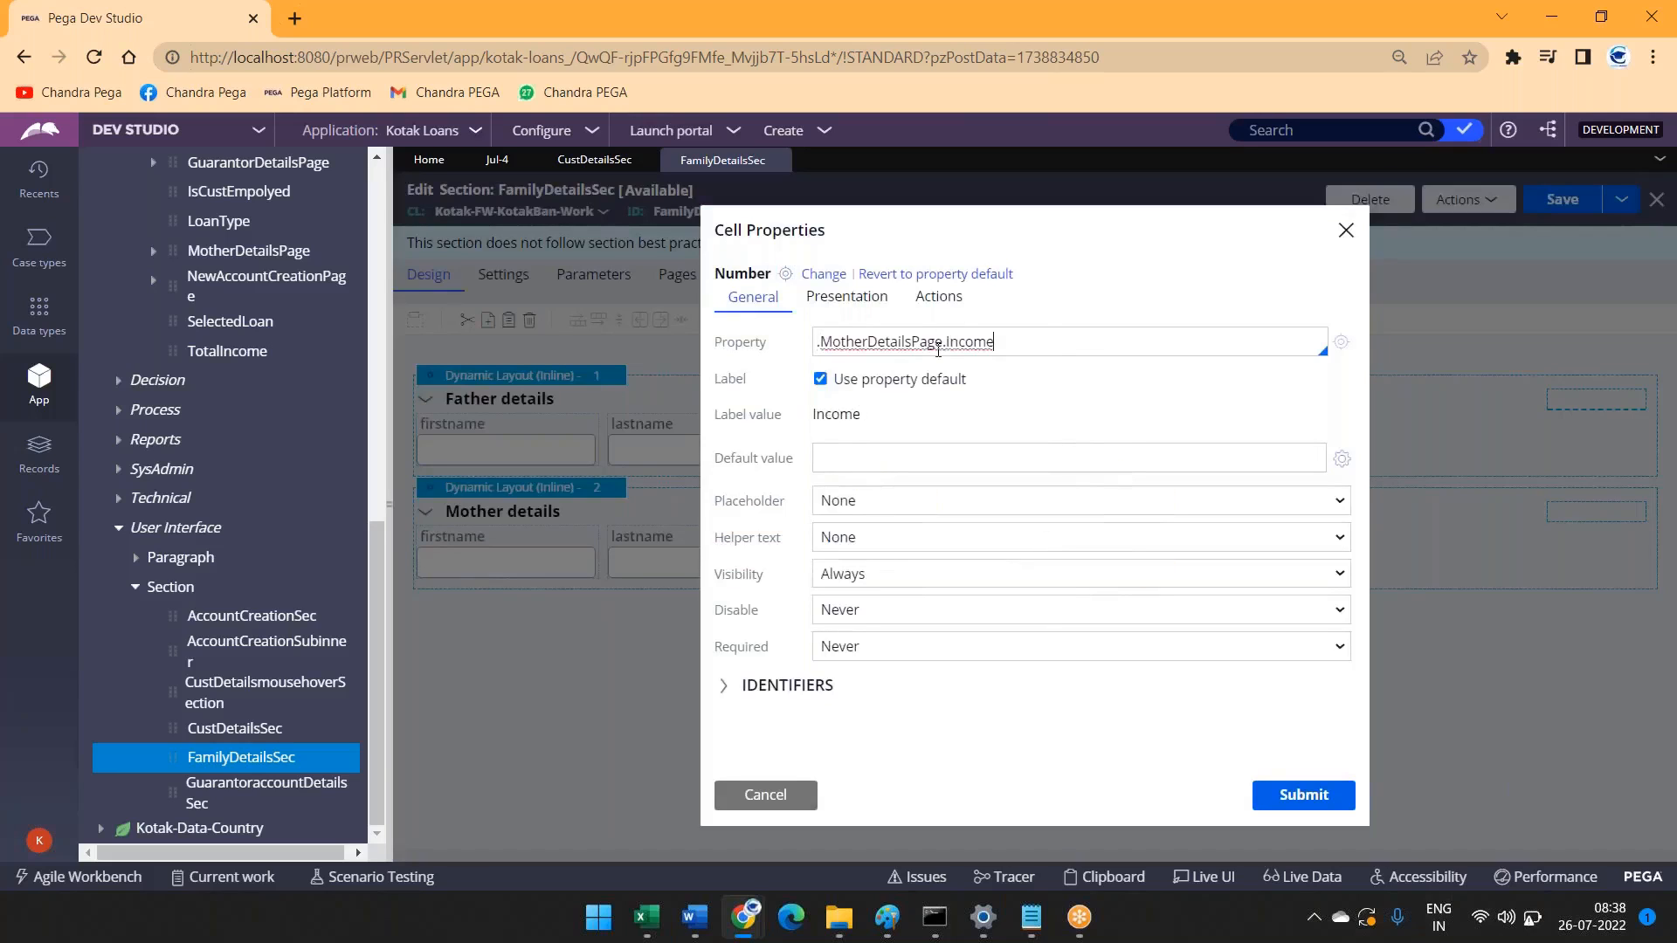
left_click(1310, 795)
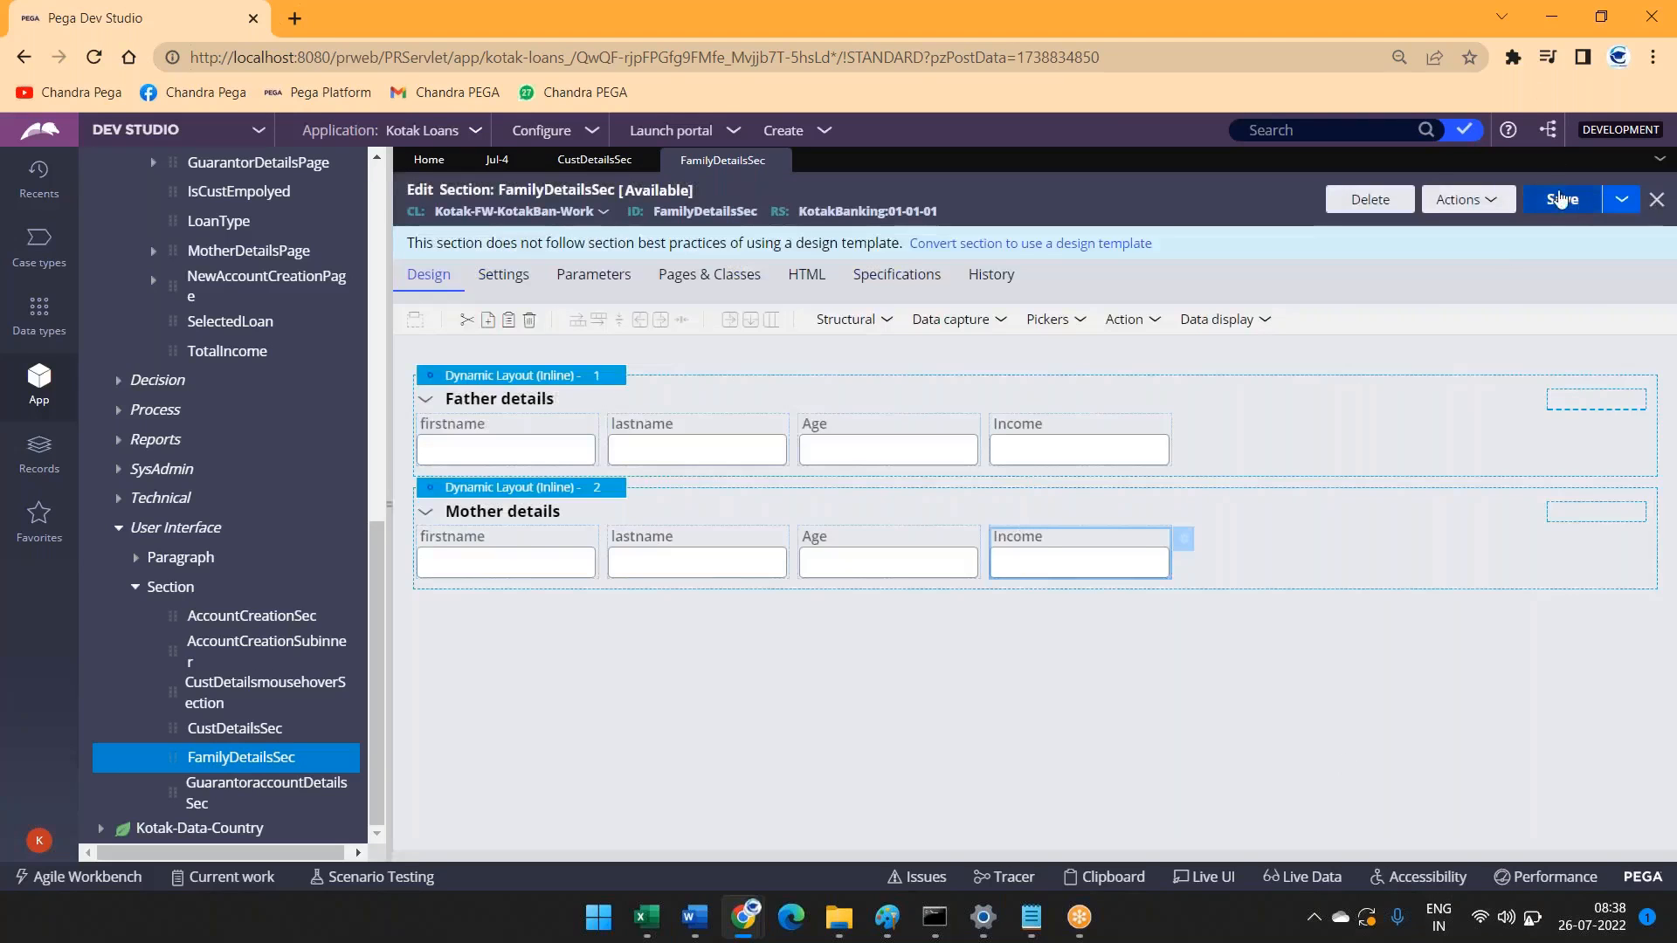
left_click(1555, 203)
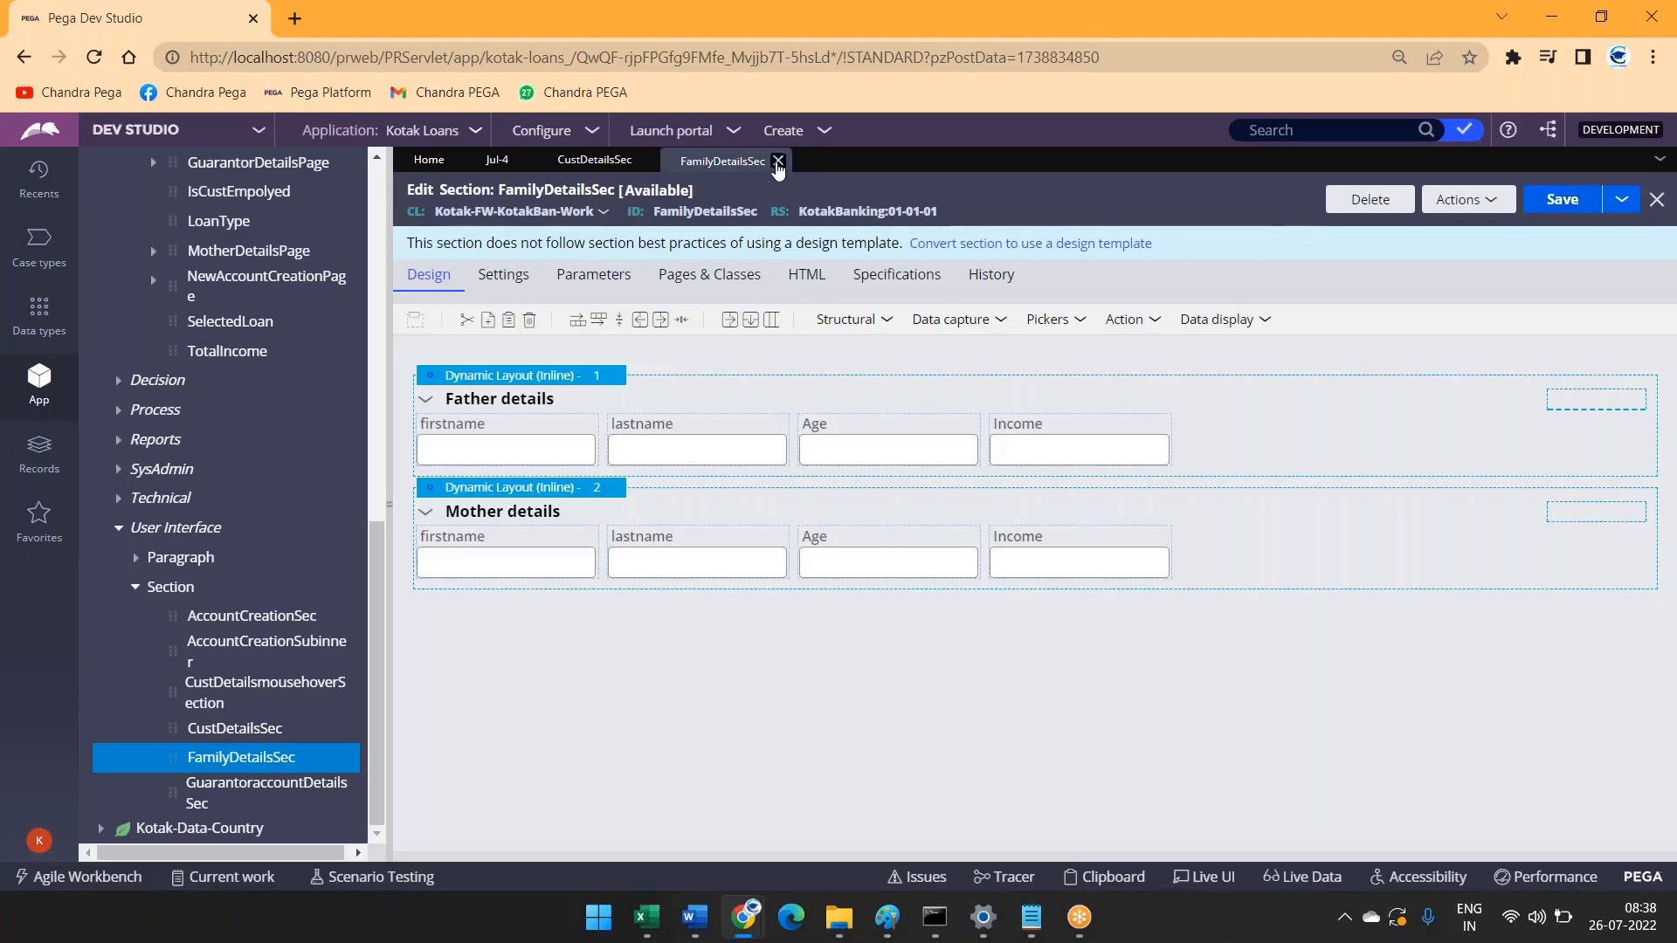
Step: Close the FamilyDetailsSec and CustDetailsSec rules and open the GuarantoraccountDetailsSec section
left_click(777, 161)
left_click(644, 161)
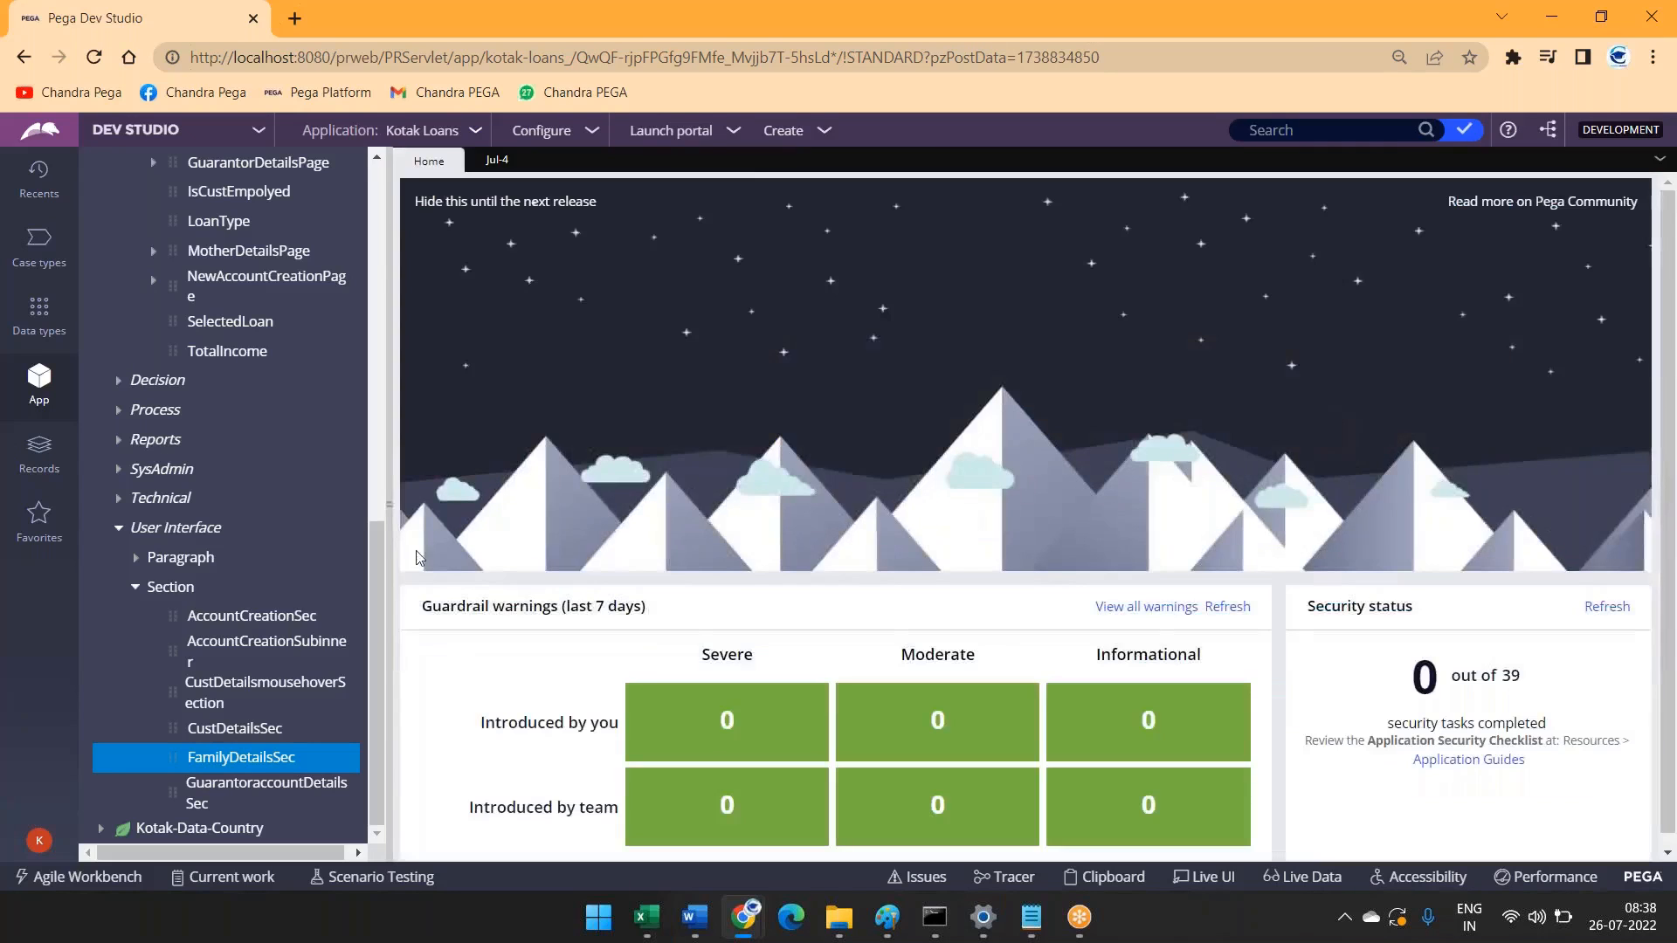
left_click(262, 792)
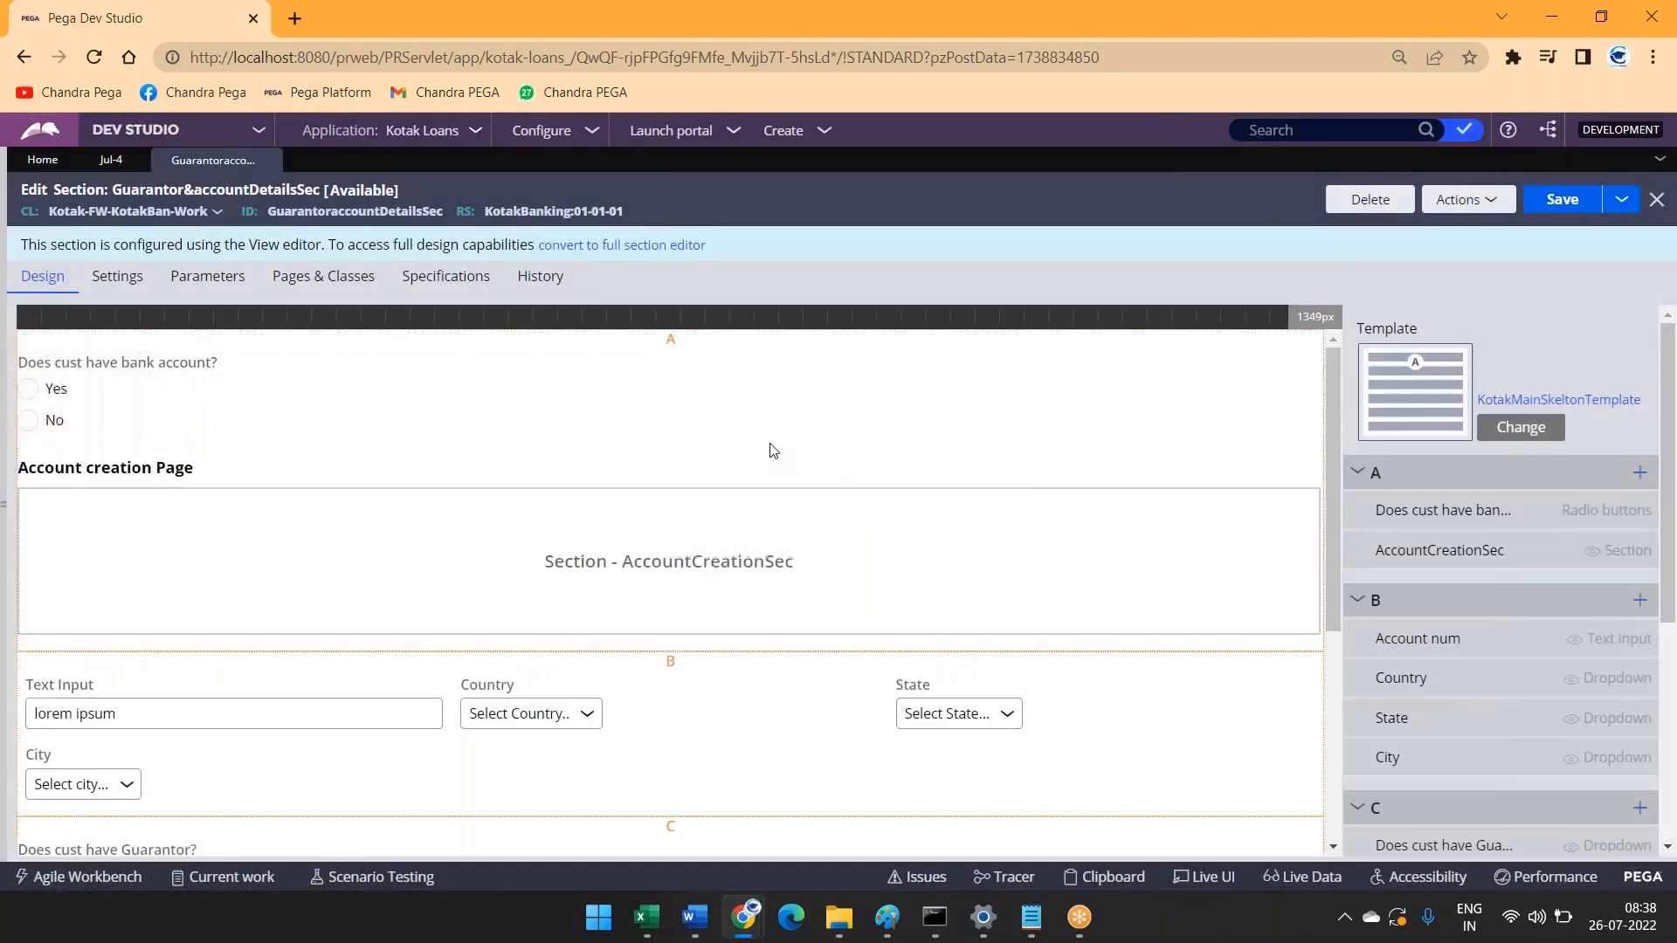
Step: Add a Dropdown control to region E of the guarantor section
scroll(773, 441, "down", 5)
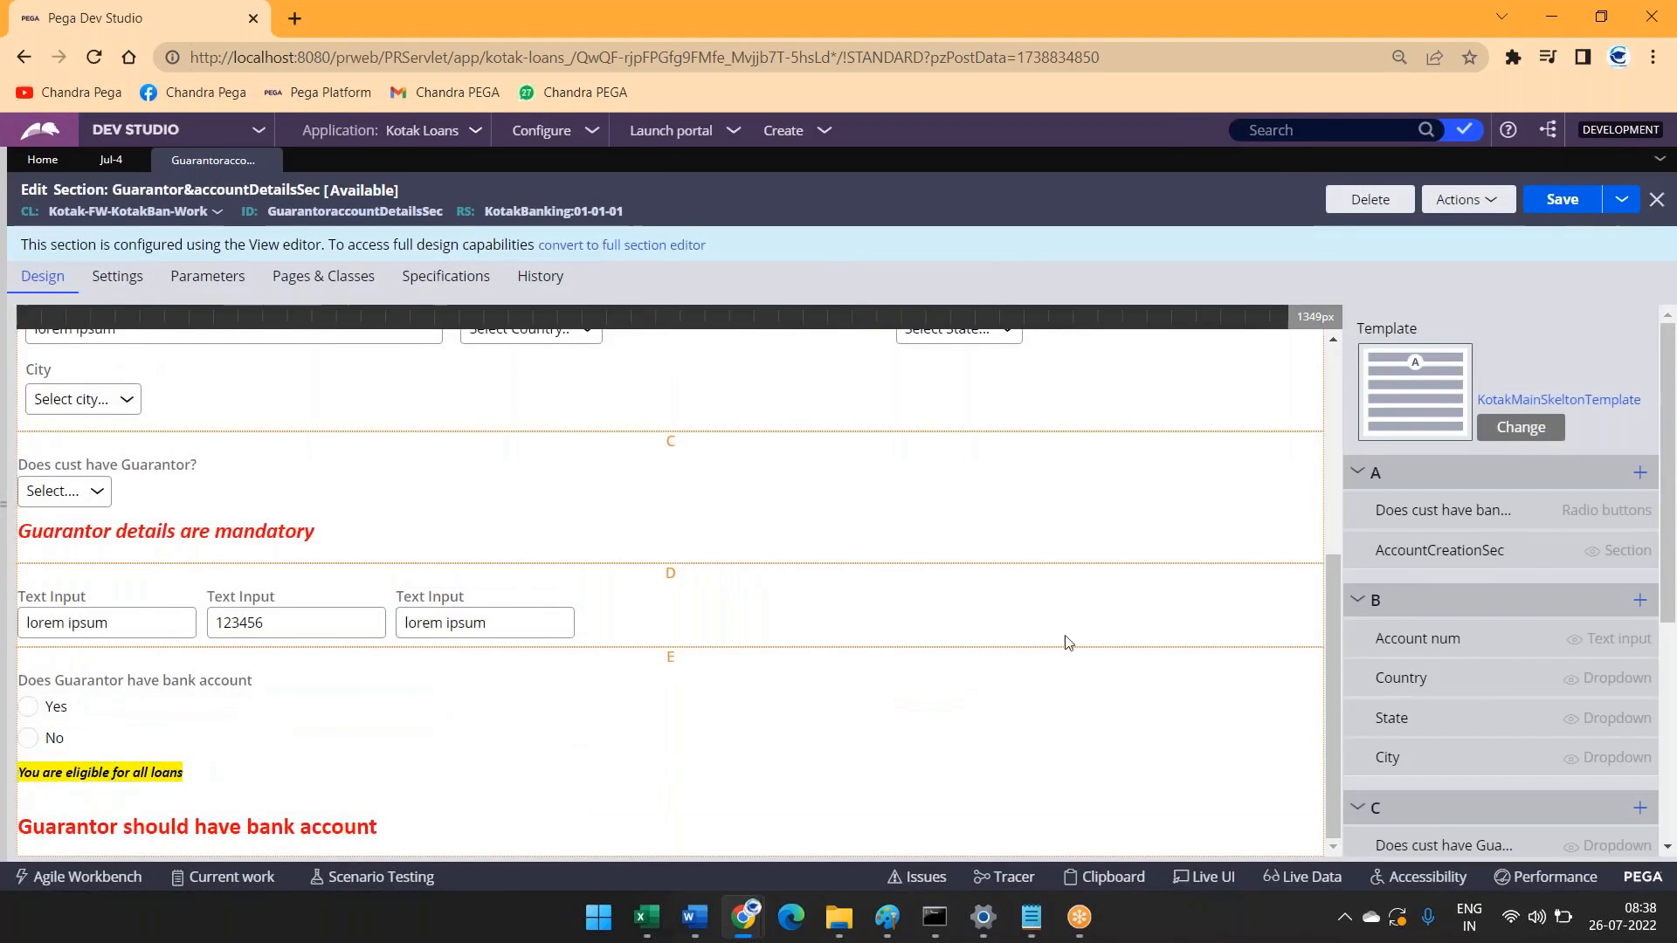
scroll(1476, 677, "down", 5)
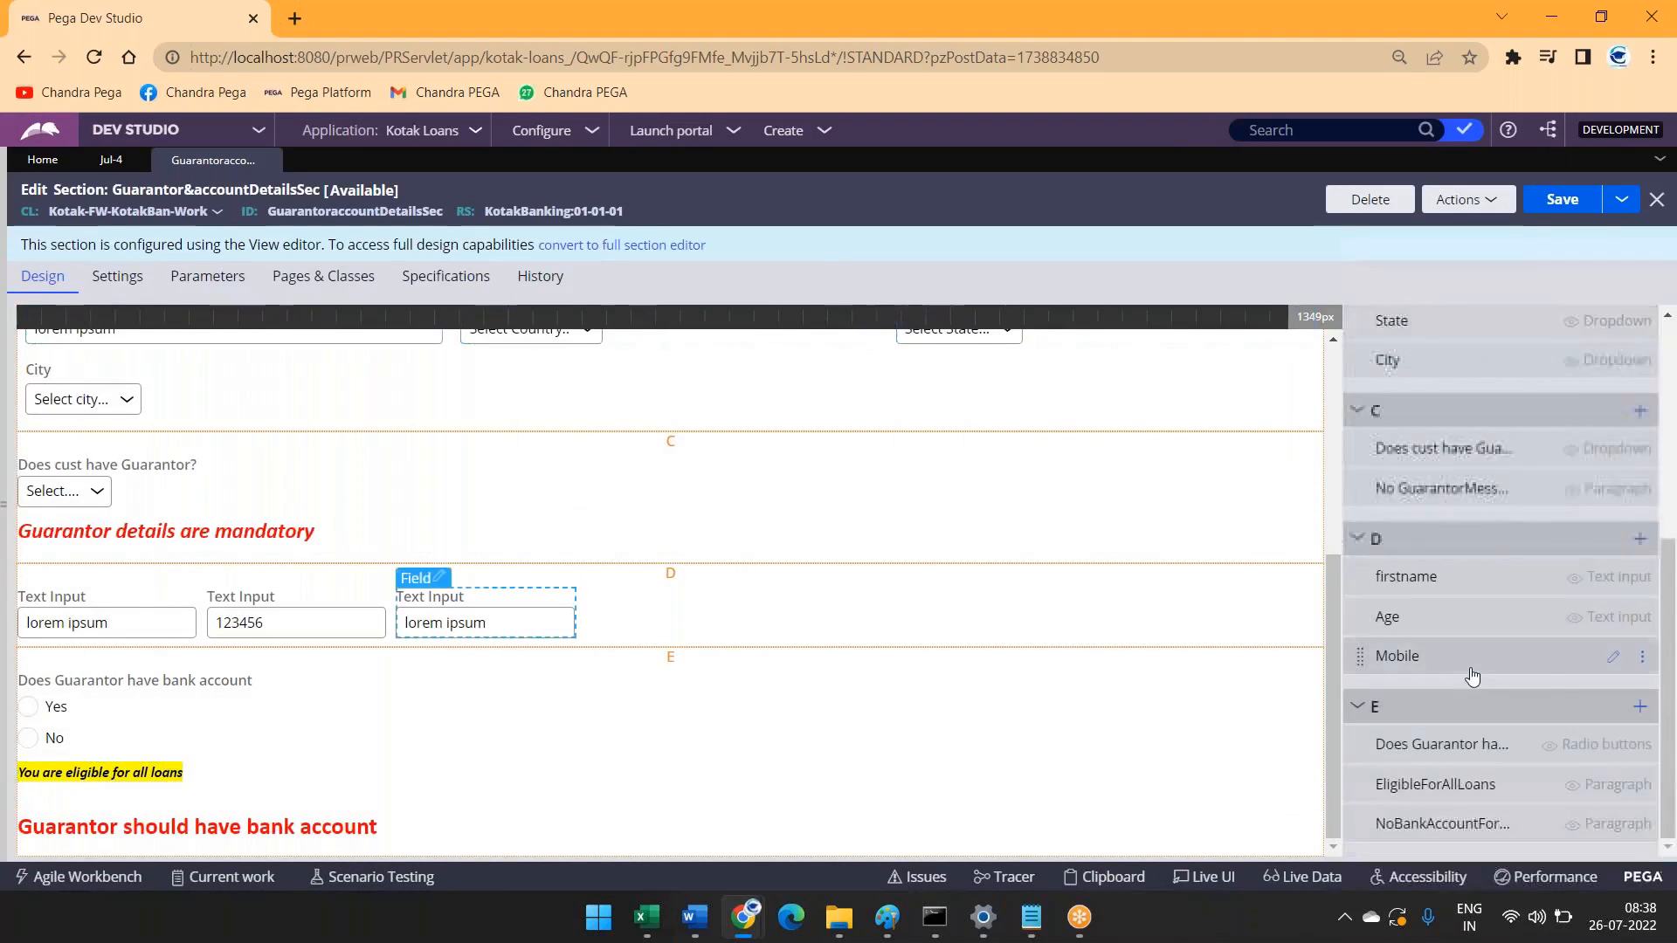
left_click(1644, 717)
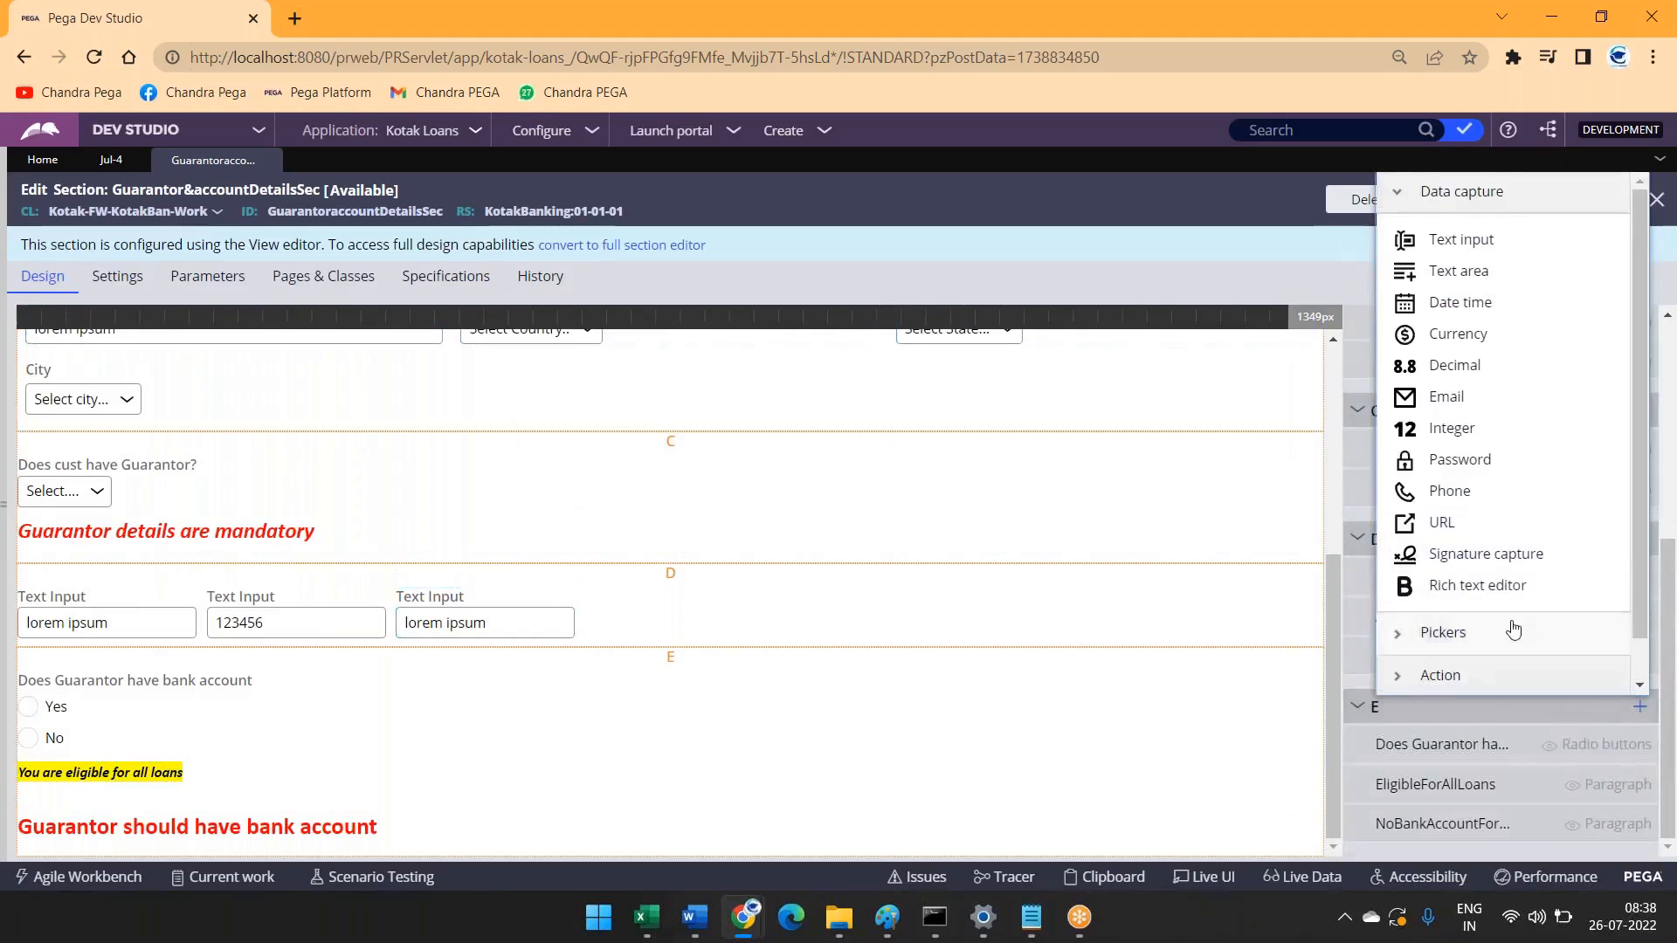
scroll(1485, 633, "down", 1)
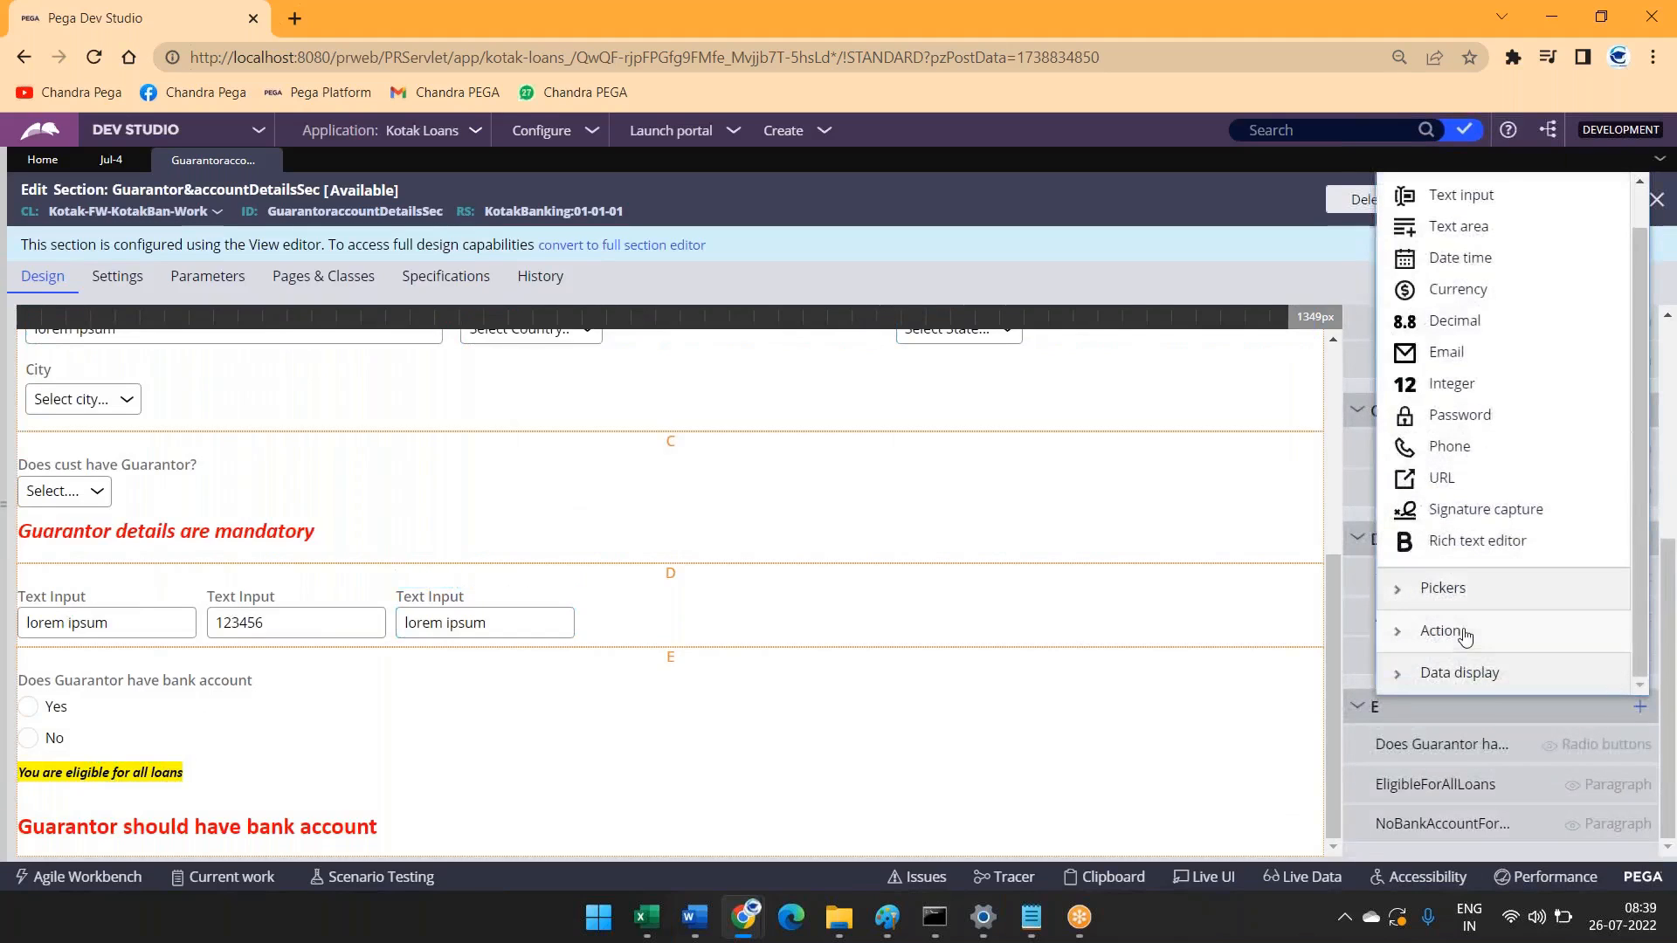
left_click(1437, 588)
left_click(1457, 376)
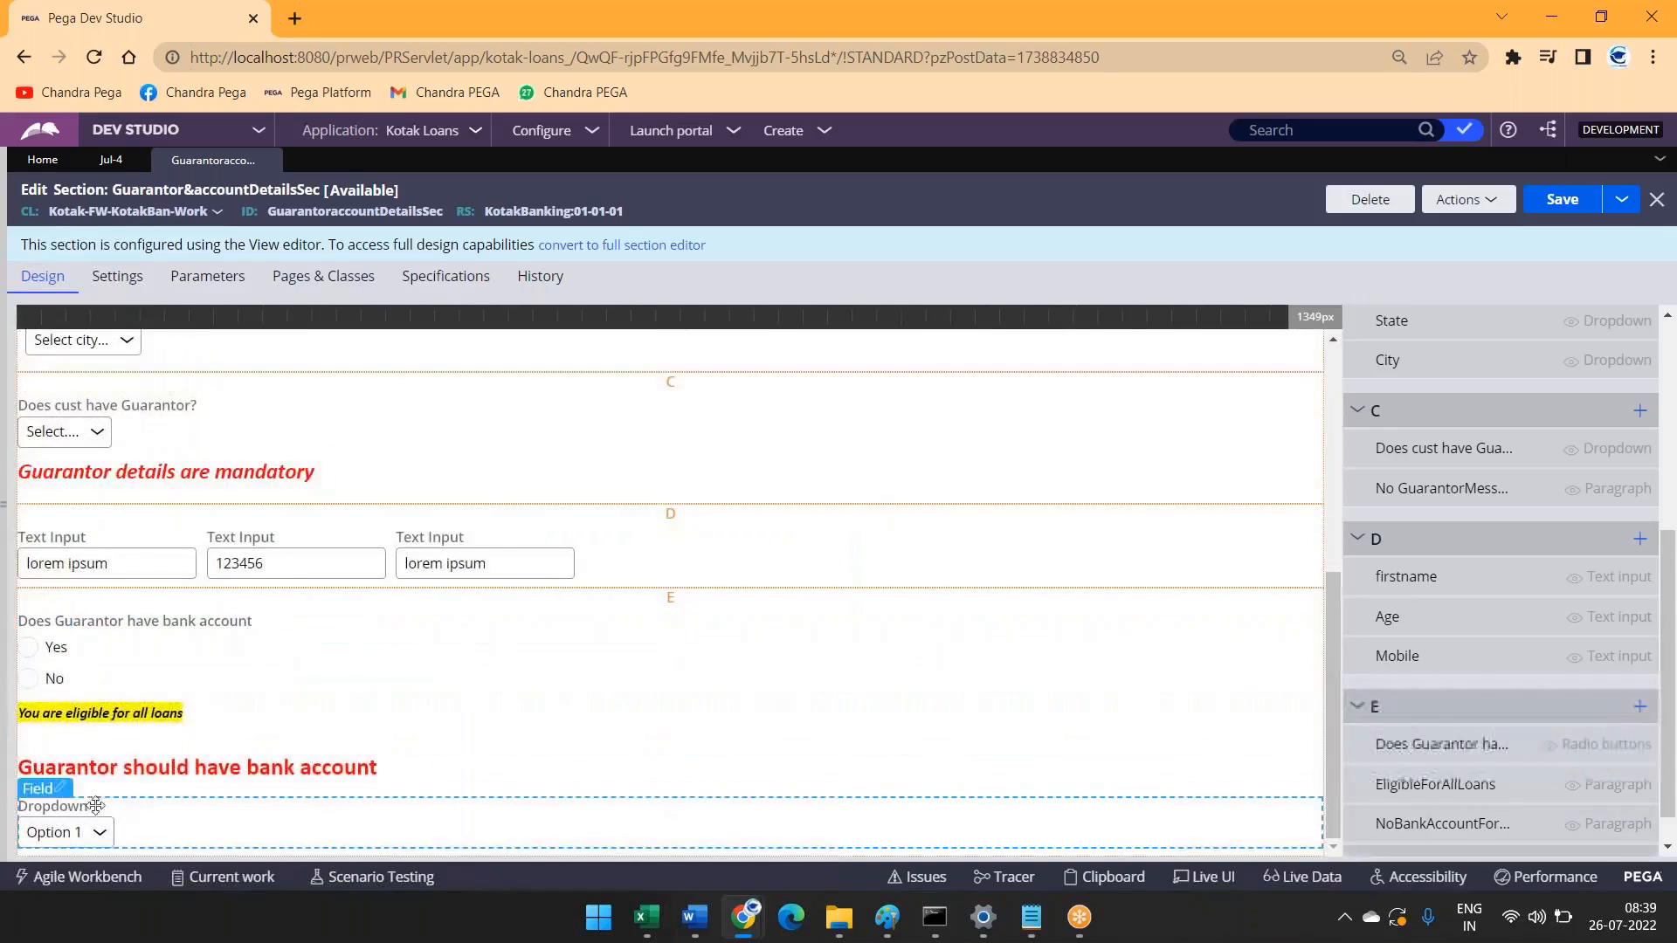
Step: Open the new dropdown's cell properties and bind it to the .SelectedLoan property
left_click(87, 813)
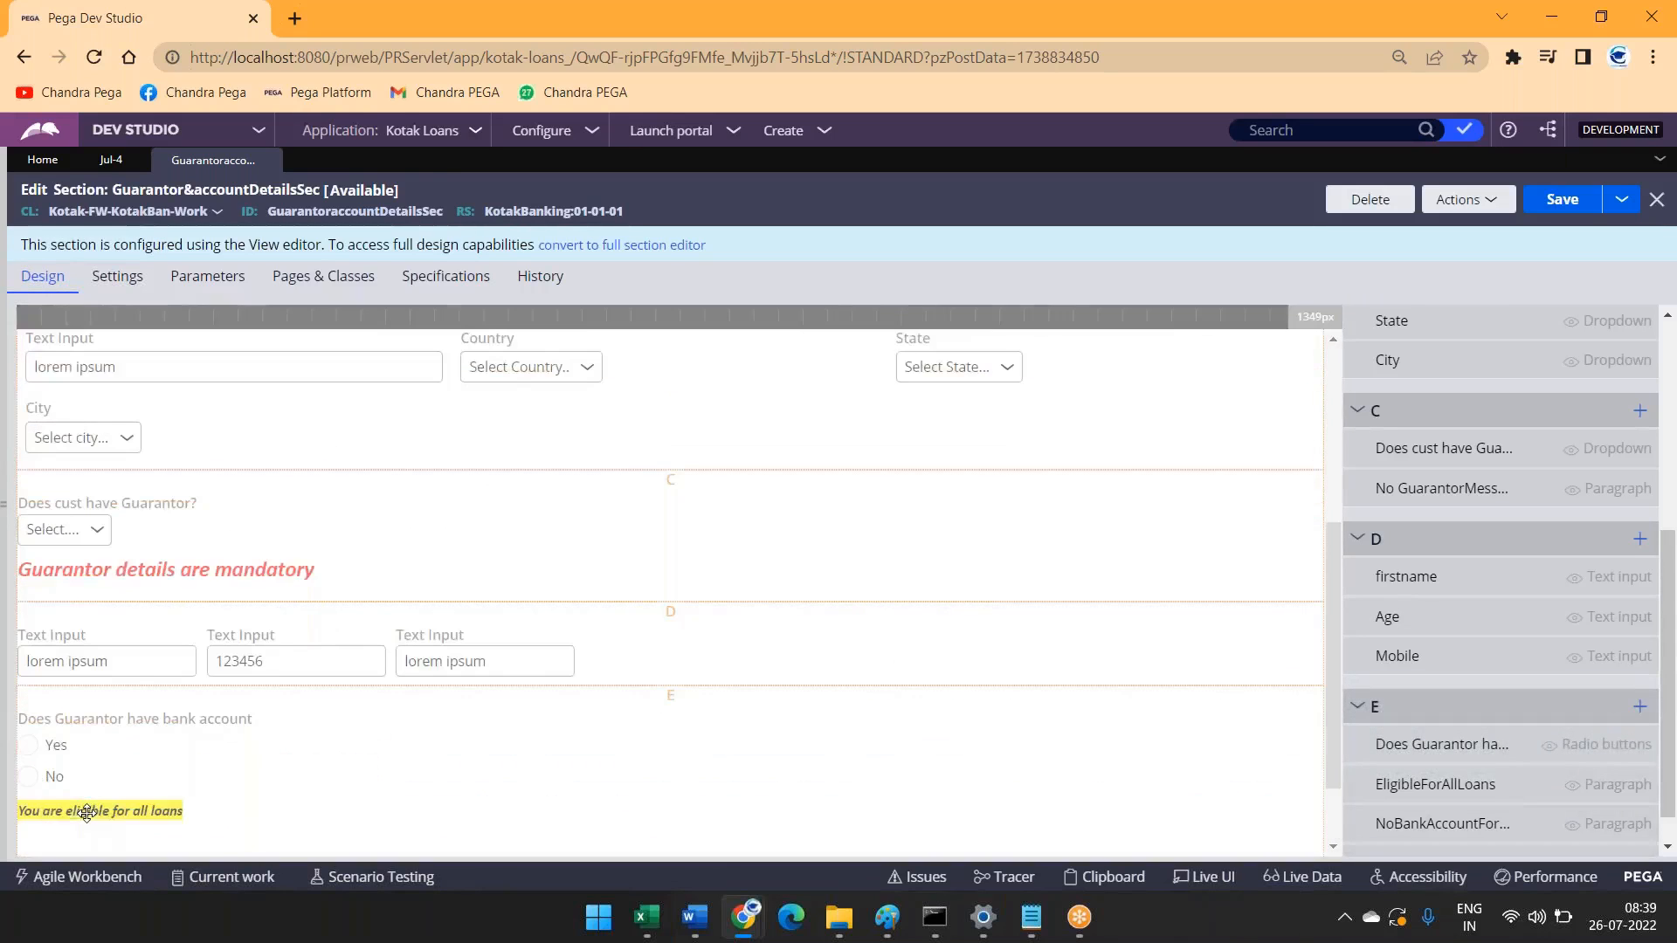
left_click(644, 412)
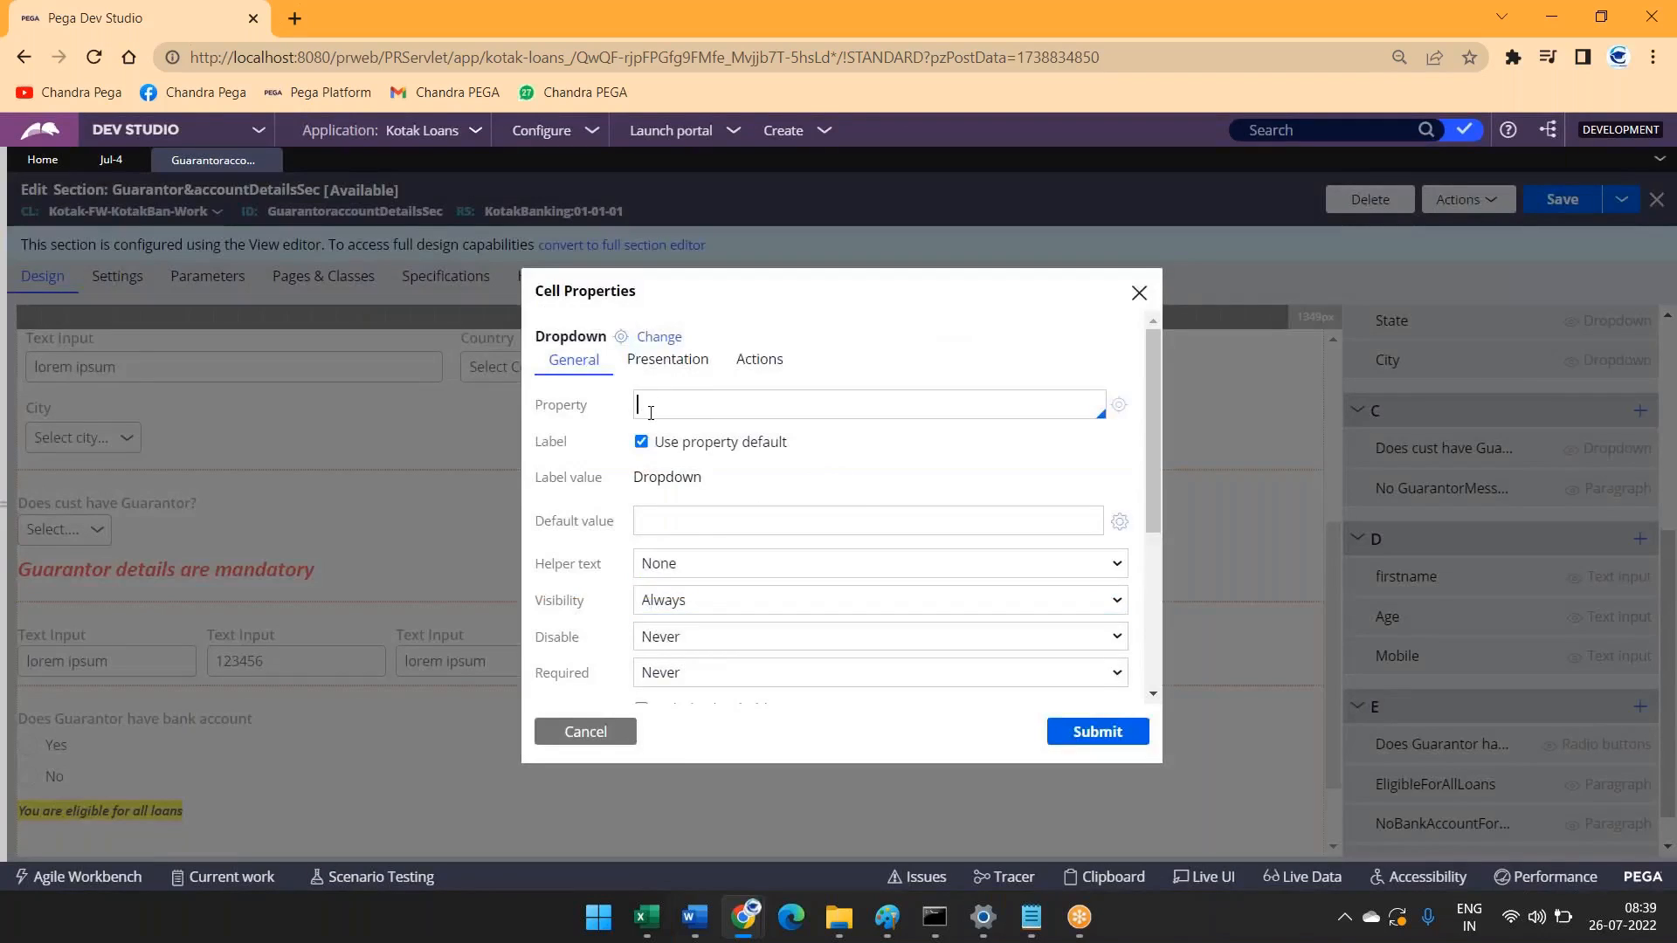
type(".se")
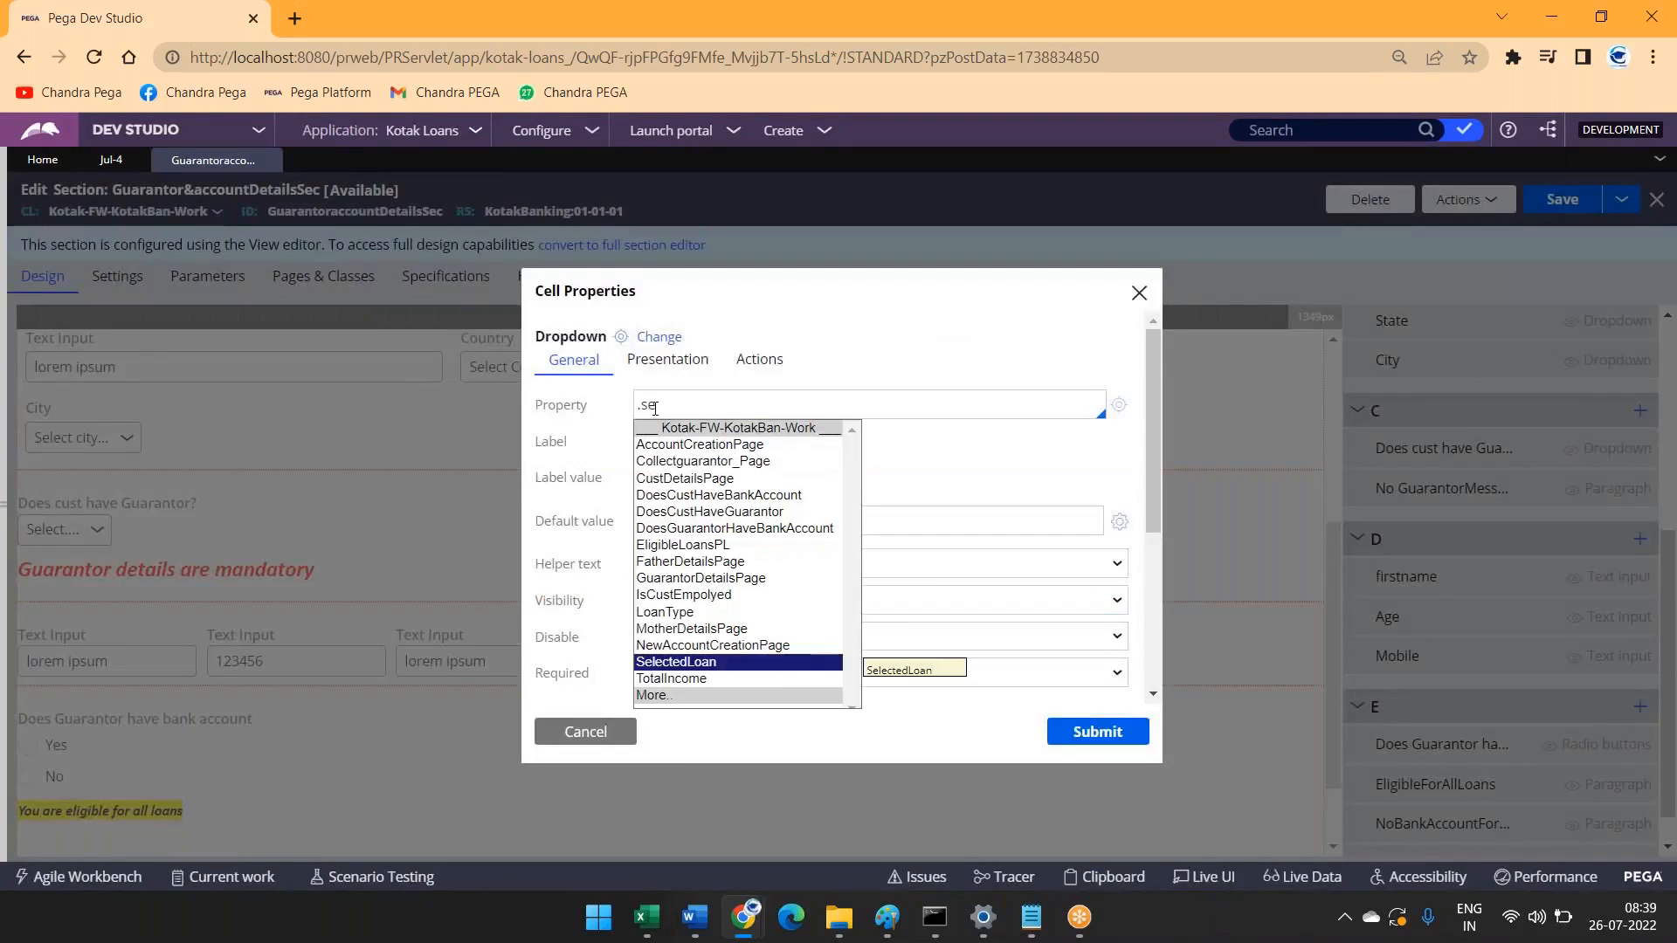
key("Return")
Step: Set the dropdown's list source type to Clipboard page, using .EligibleLoansPL as the page
scroll(699, 441, "down", 4)
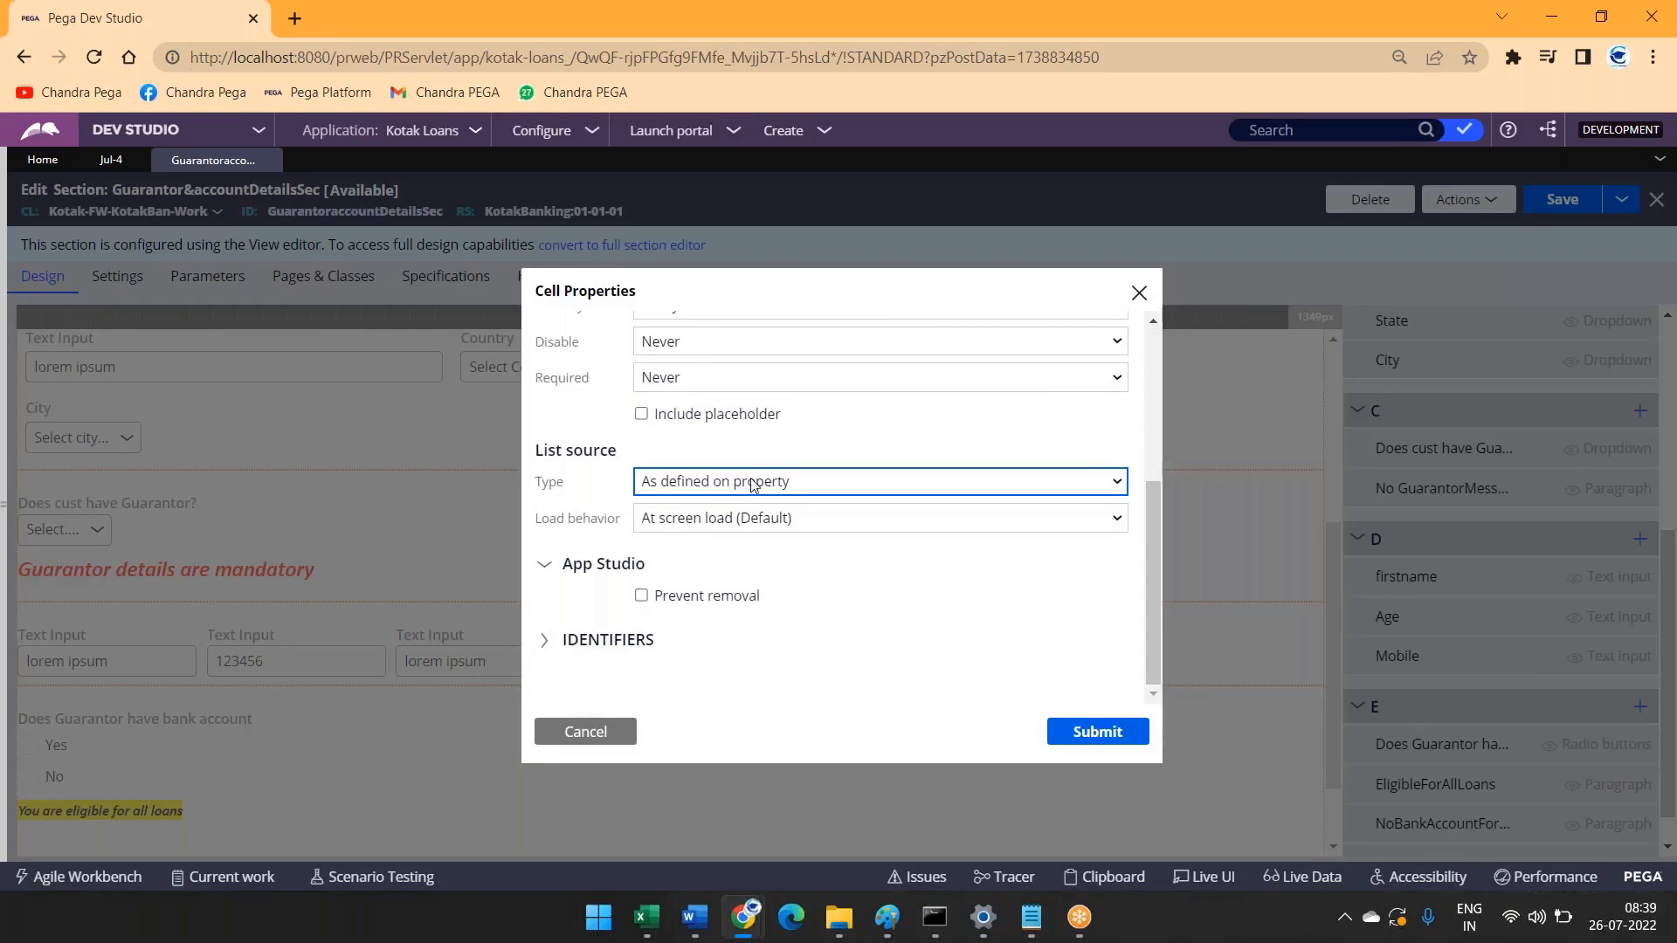
left_click(756, 482)
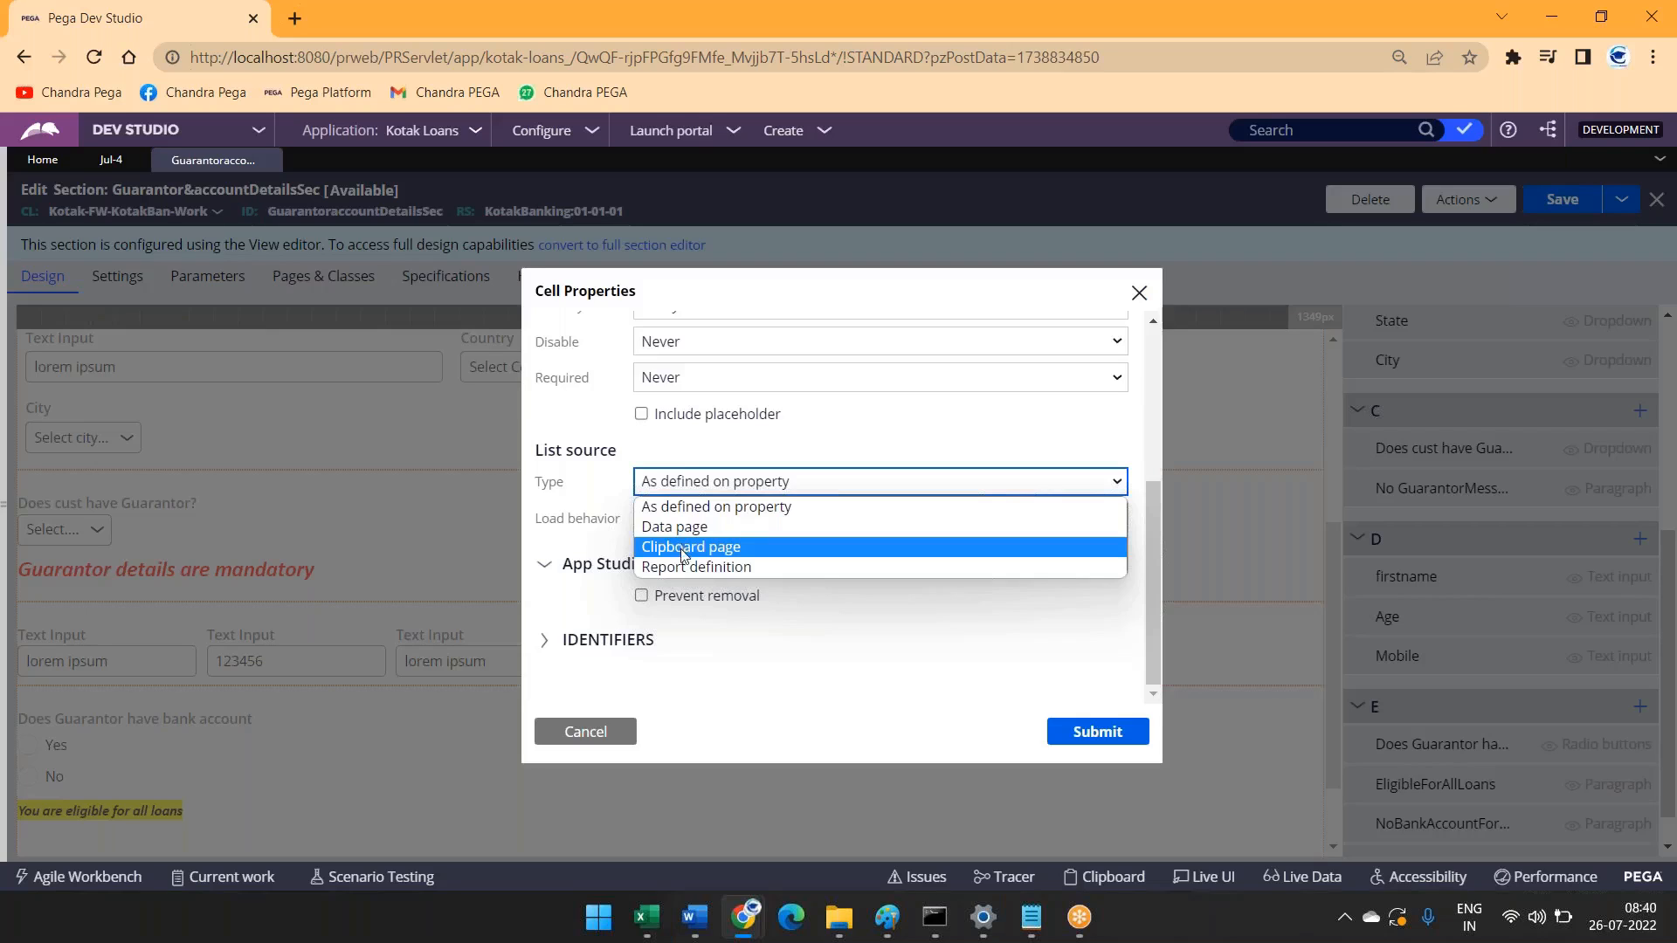
left_click(680, 547)
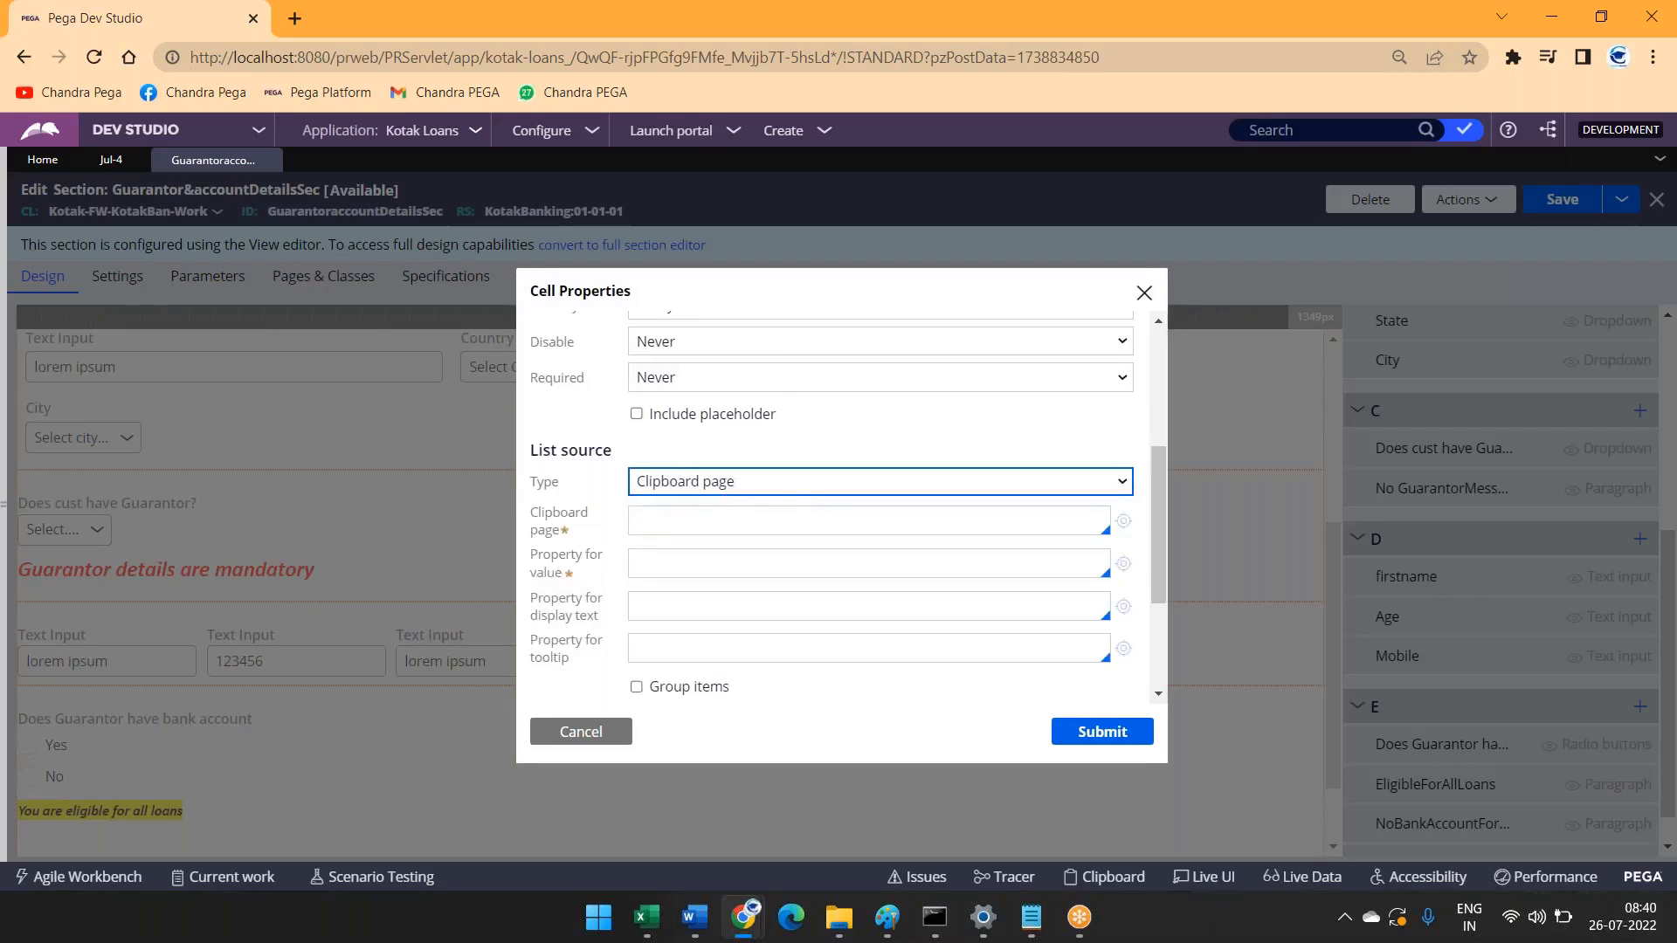
left_click(684, 513)
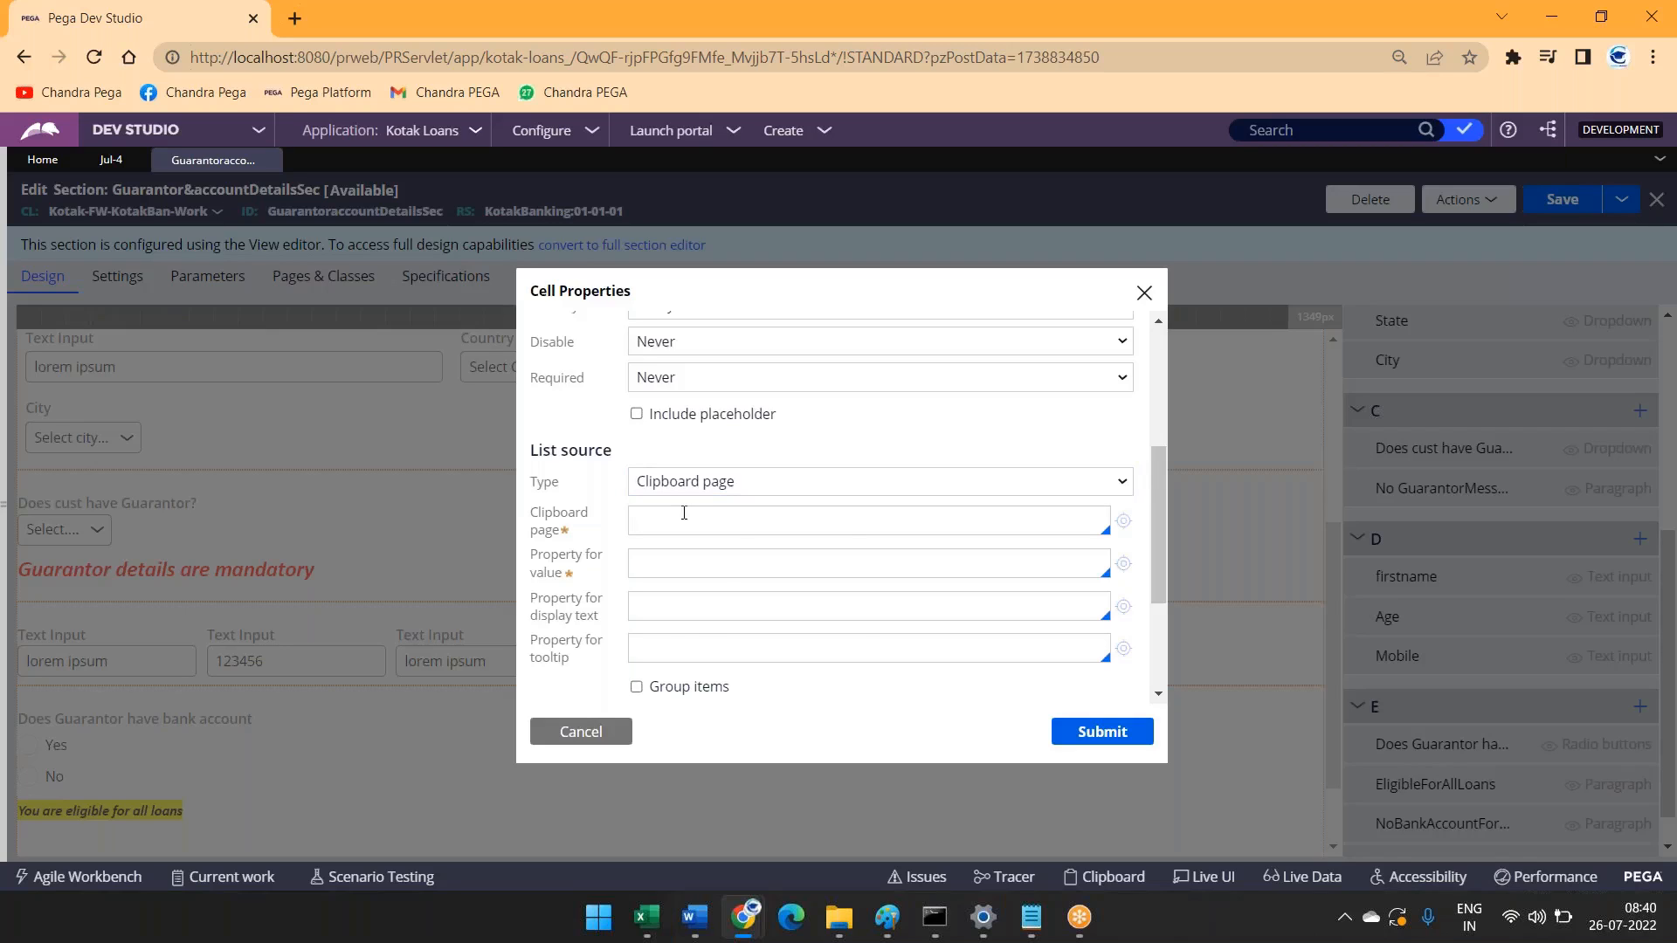
type(".")
key("Down")
key("Down")
key("Down")
key("Down")
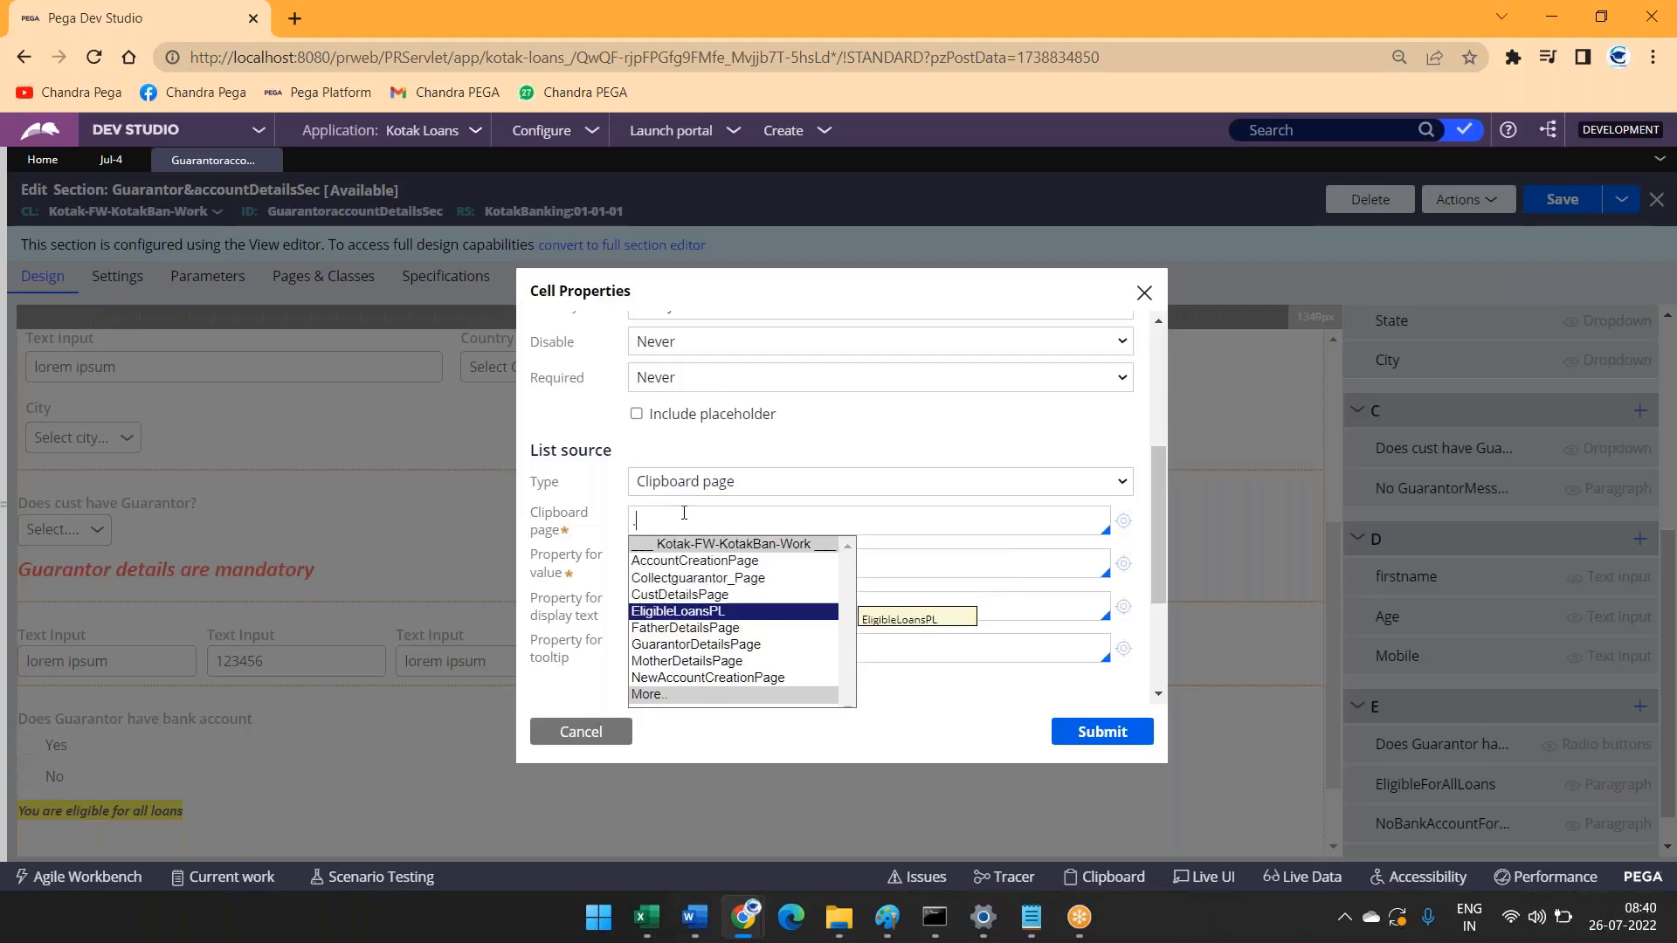
key("Return")
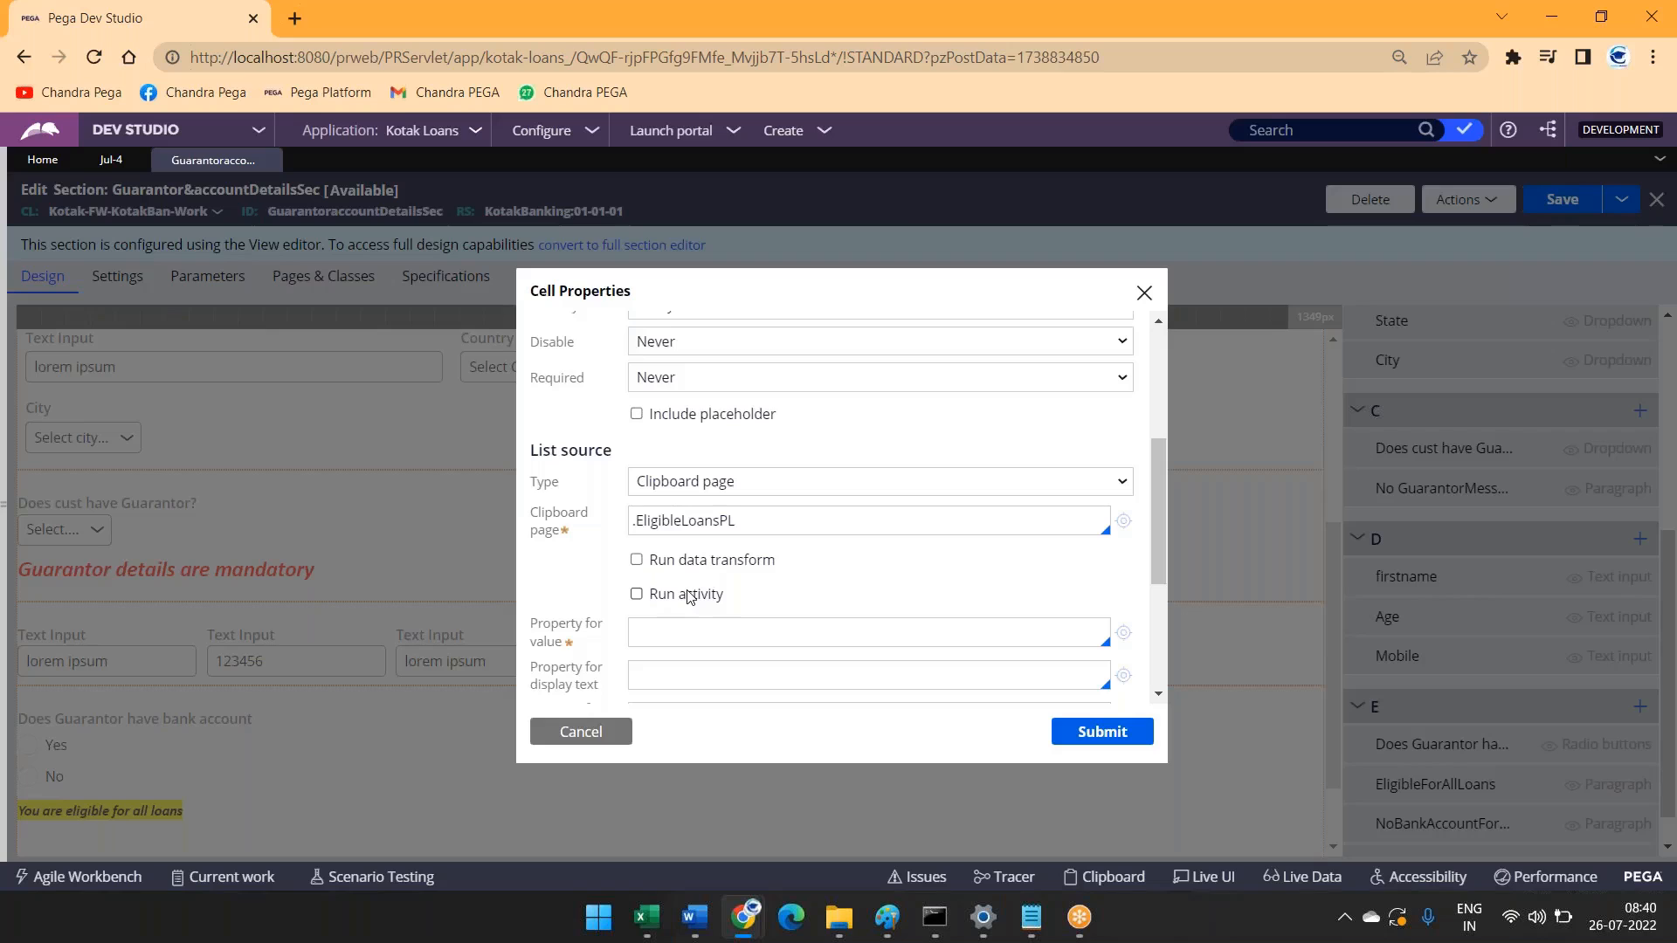
Step: Check the property notes in Notepad, then return to Pega and enable Run data transform for the dropdown's list source
left_click(1031, 918)
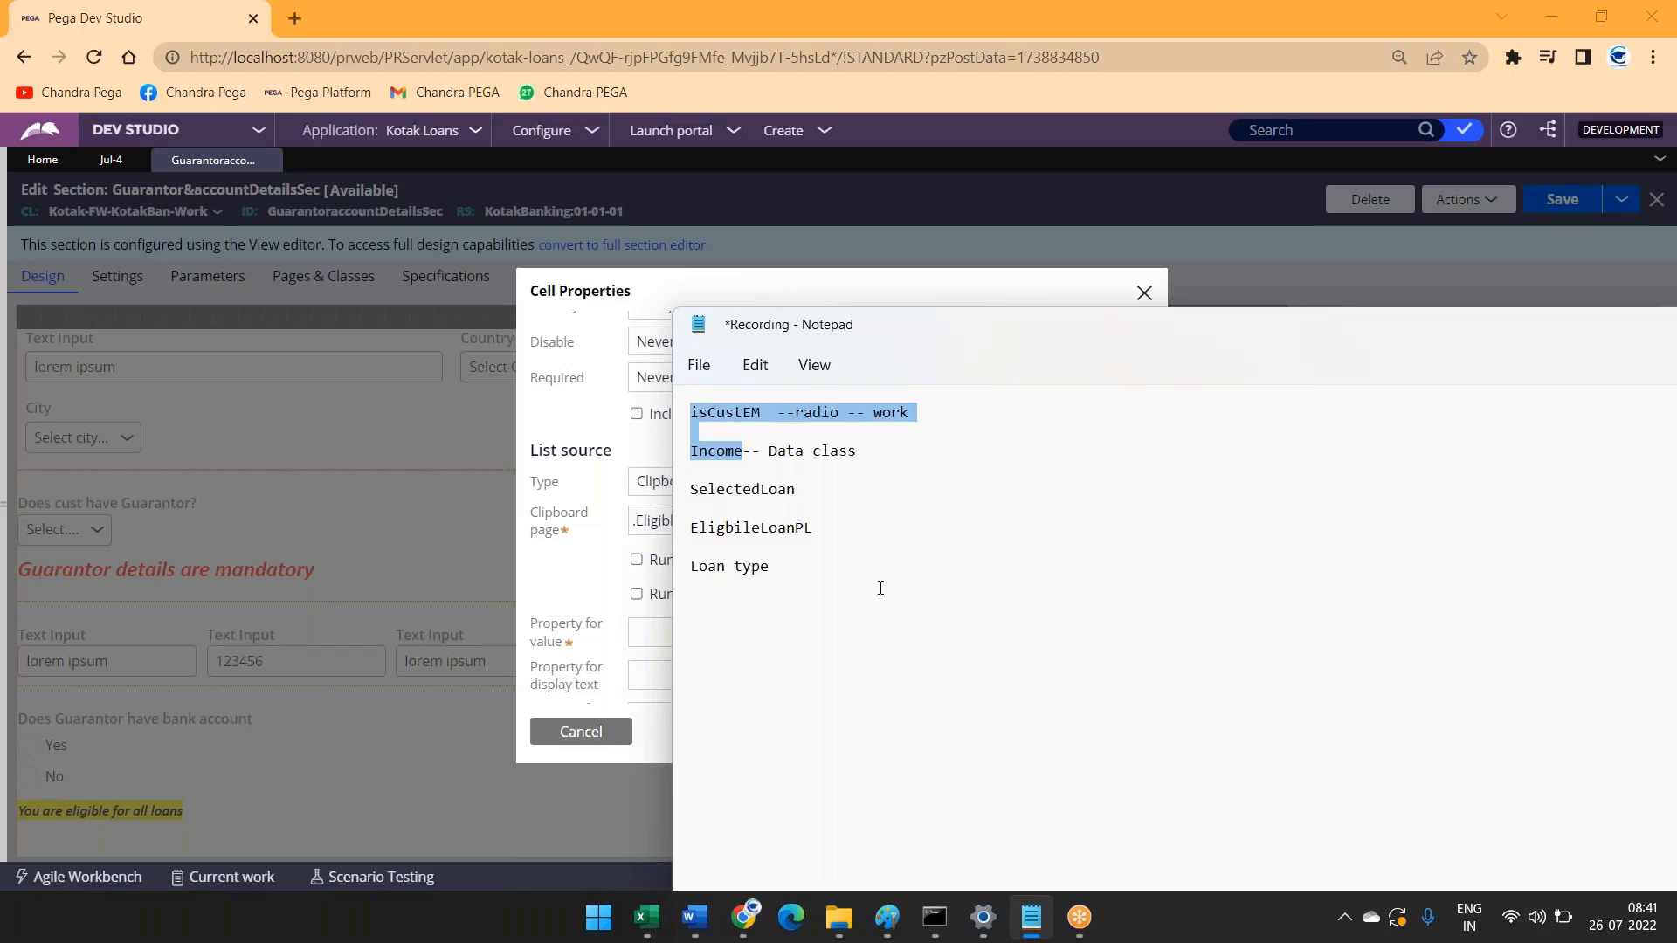
key("alt+Tab")
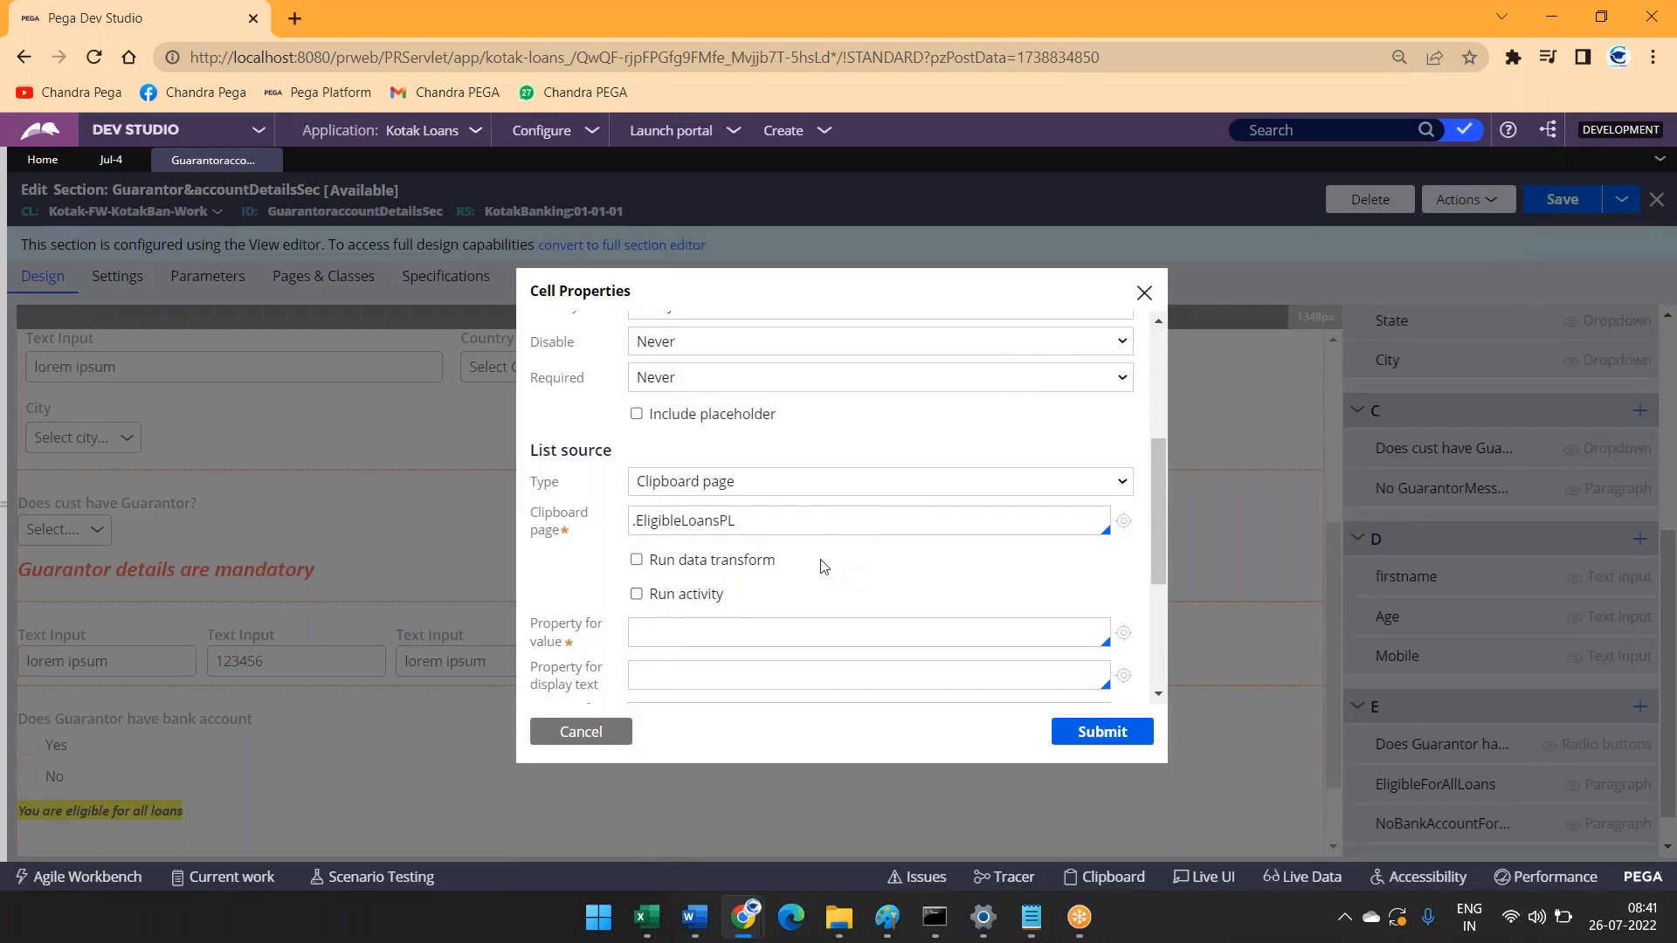
left_click(637, 560)
left_click(665, 594)
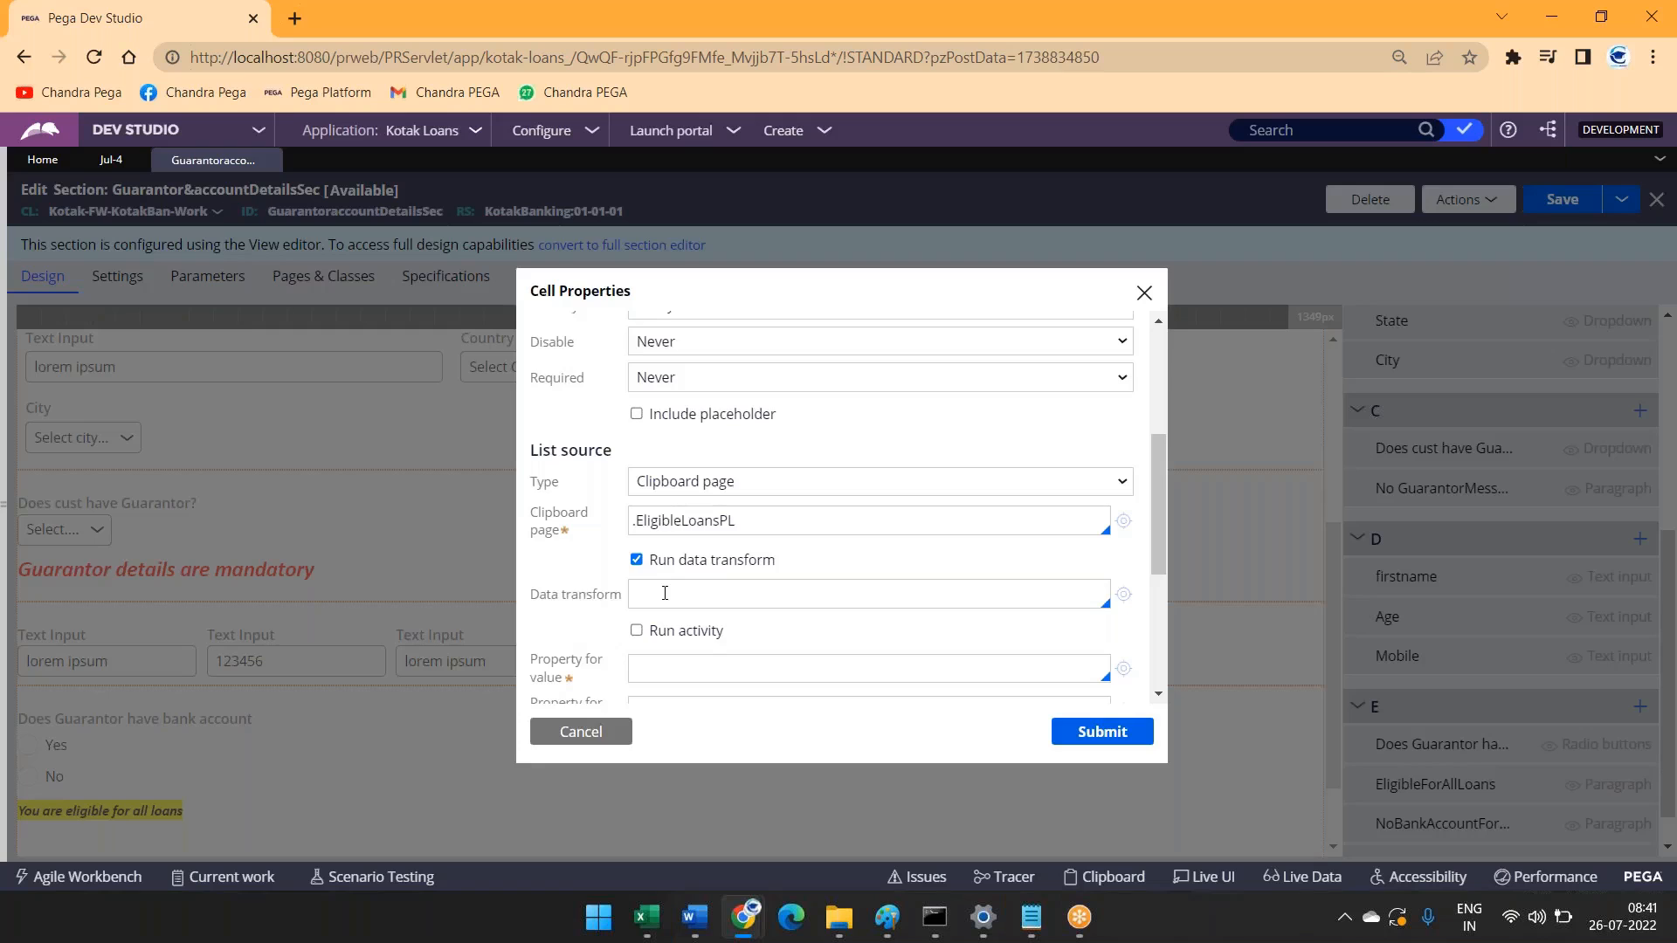
Step: Set the dropdown list source's property for value to .LoanType
scroll(665, 593, "down", 2)
left_click(675, 566)
type(".")
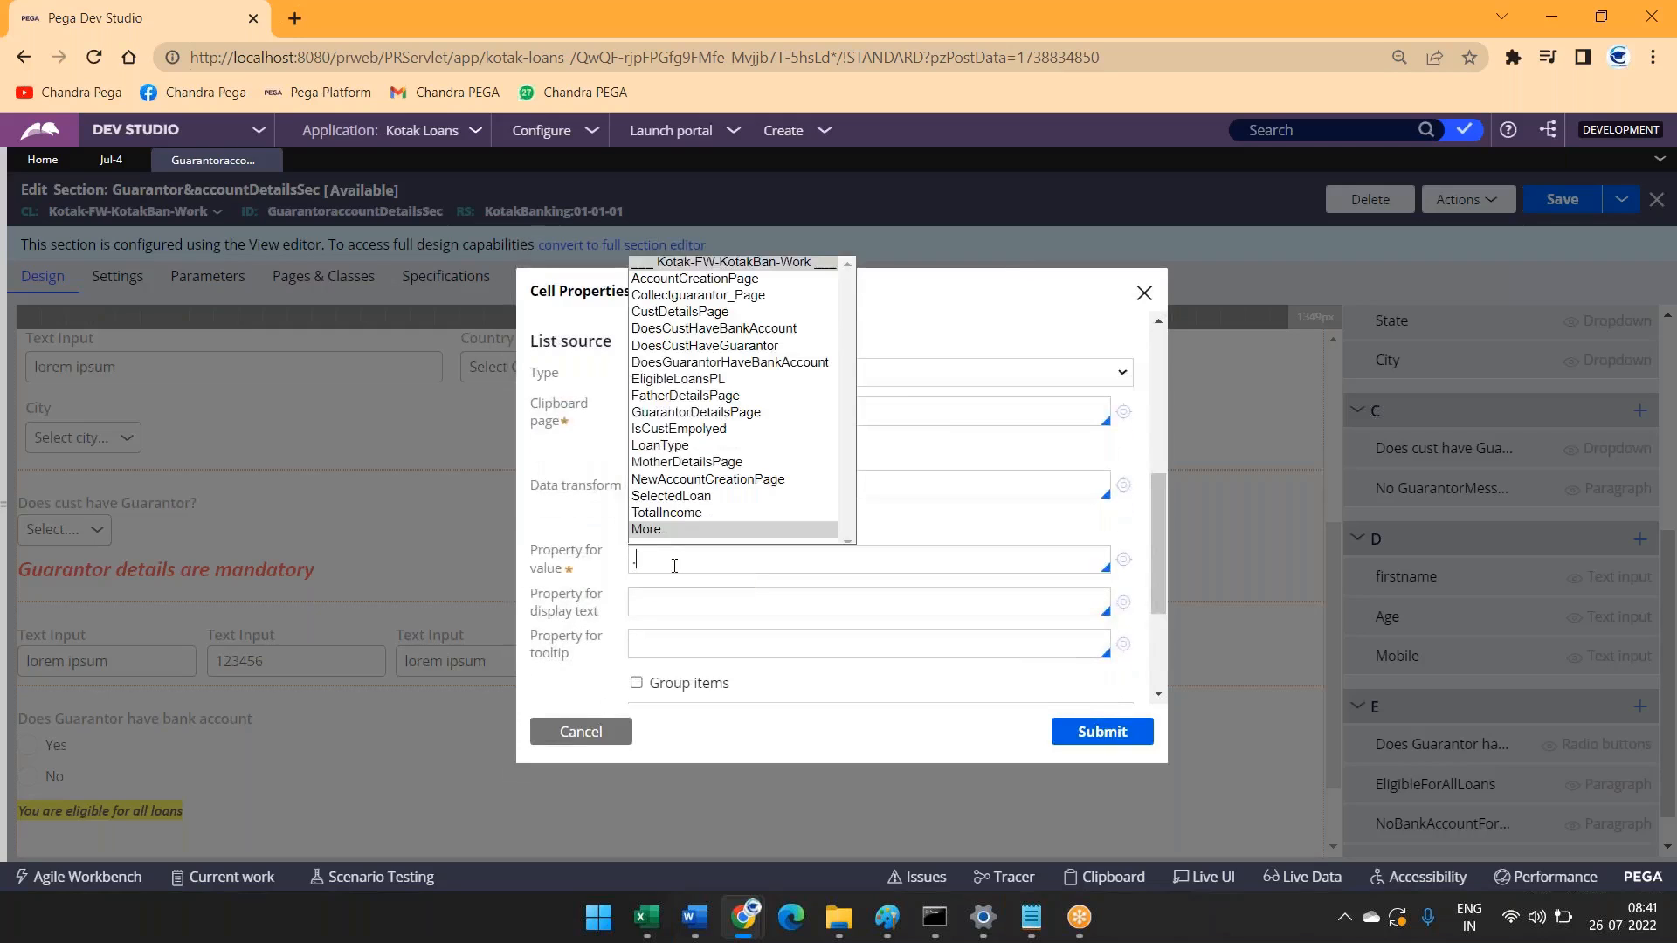
key("Down")
key("Down")
key("Down")
key("Down")
key("Down")
key("Down")
key("Down")
key("Down")
key("Down")
key("Down")
key("Down")
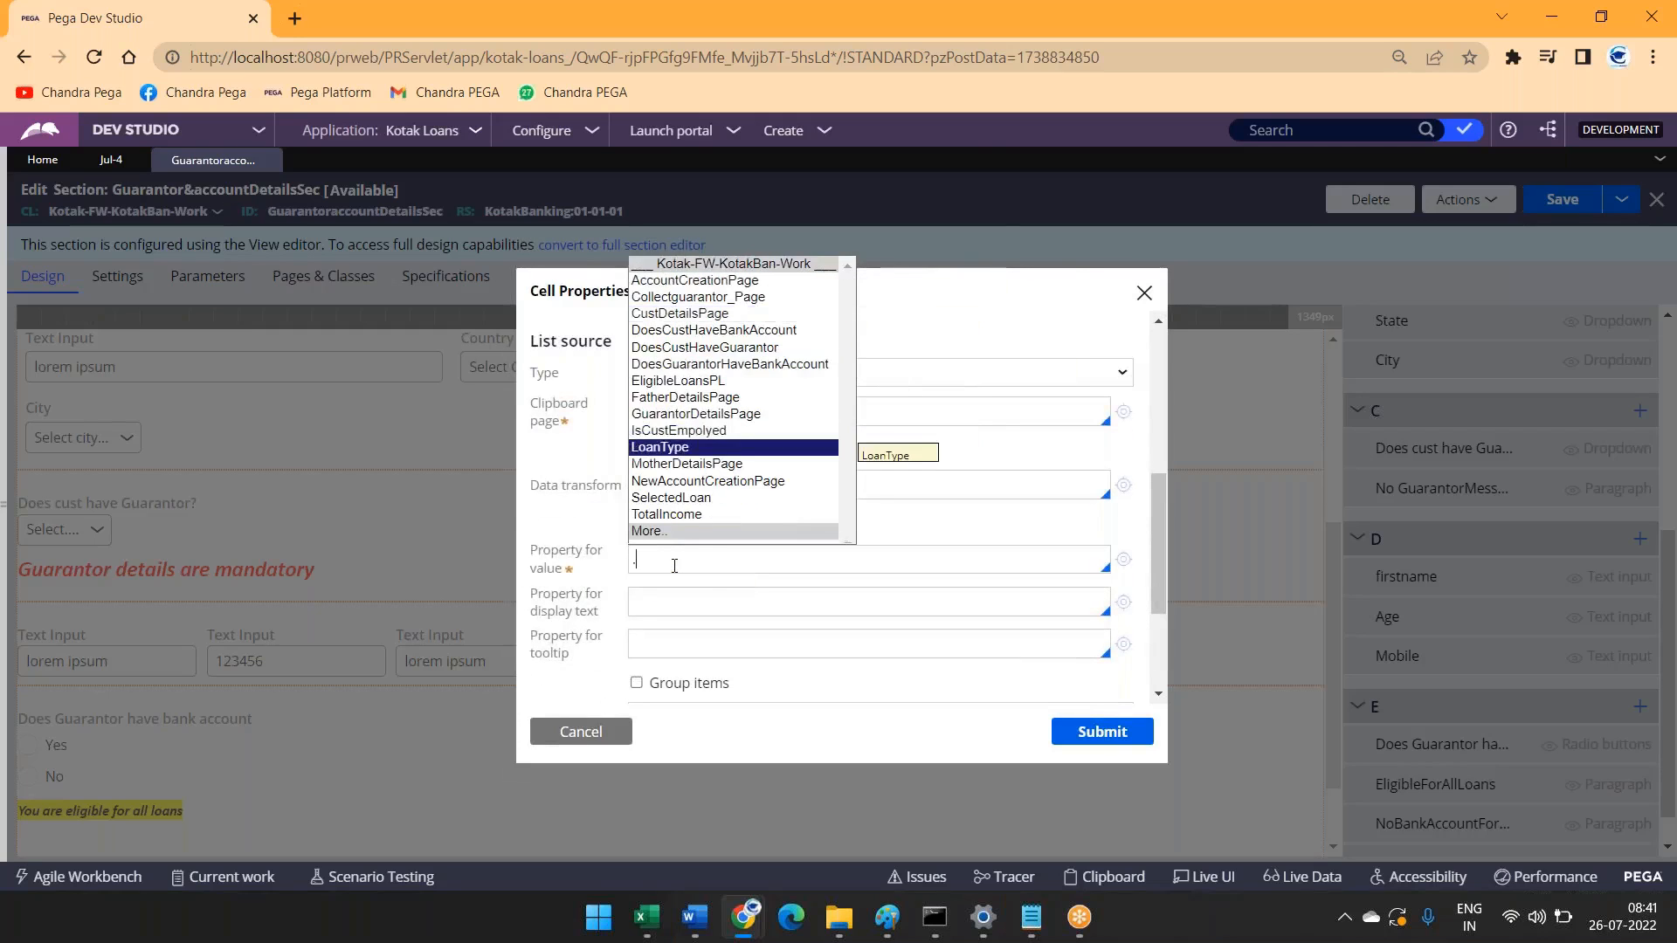
key("Return")
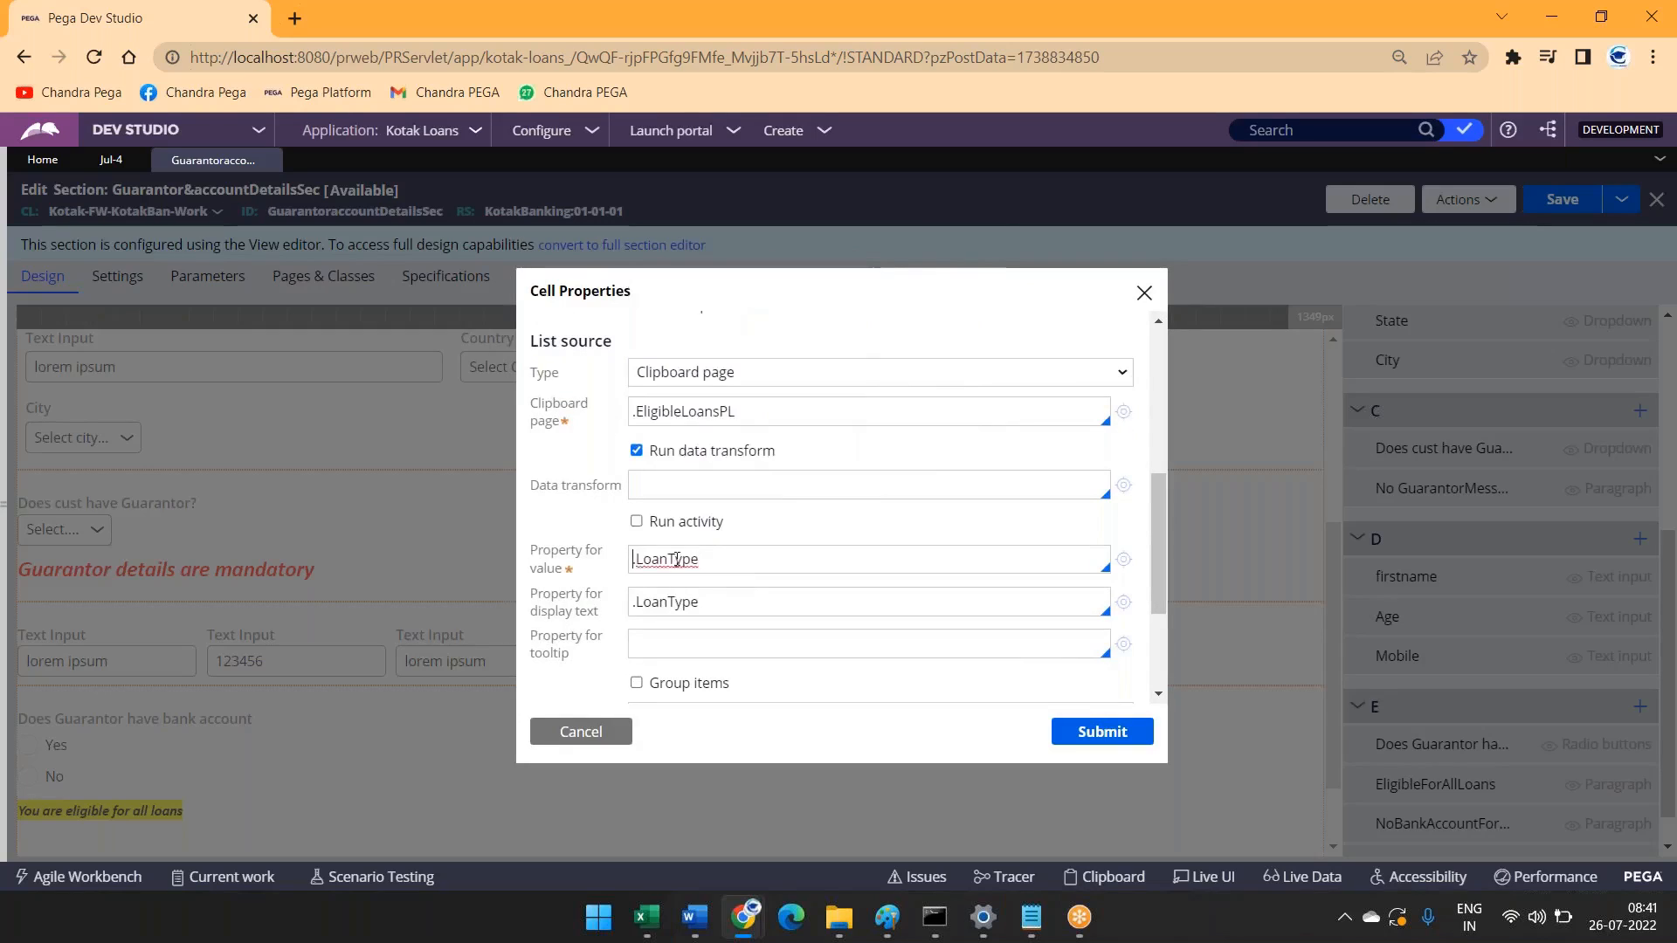
Step: Turn off Run data transform for the list source, submit the dropdown's cell properties and save the section
left_click(650, 460)
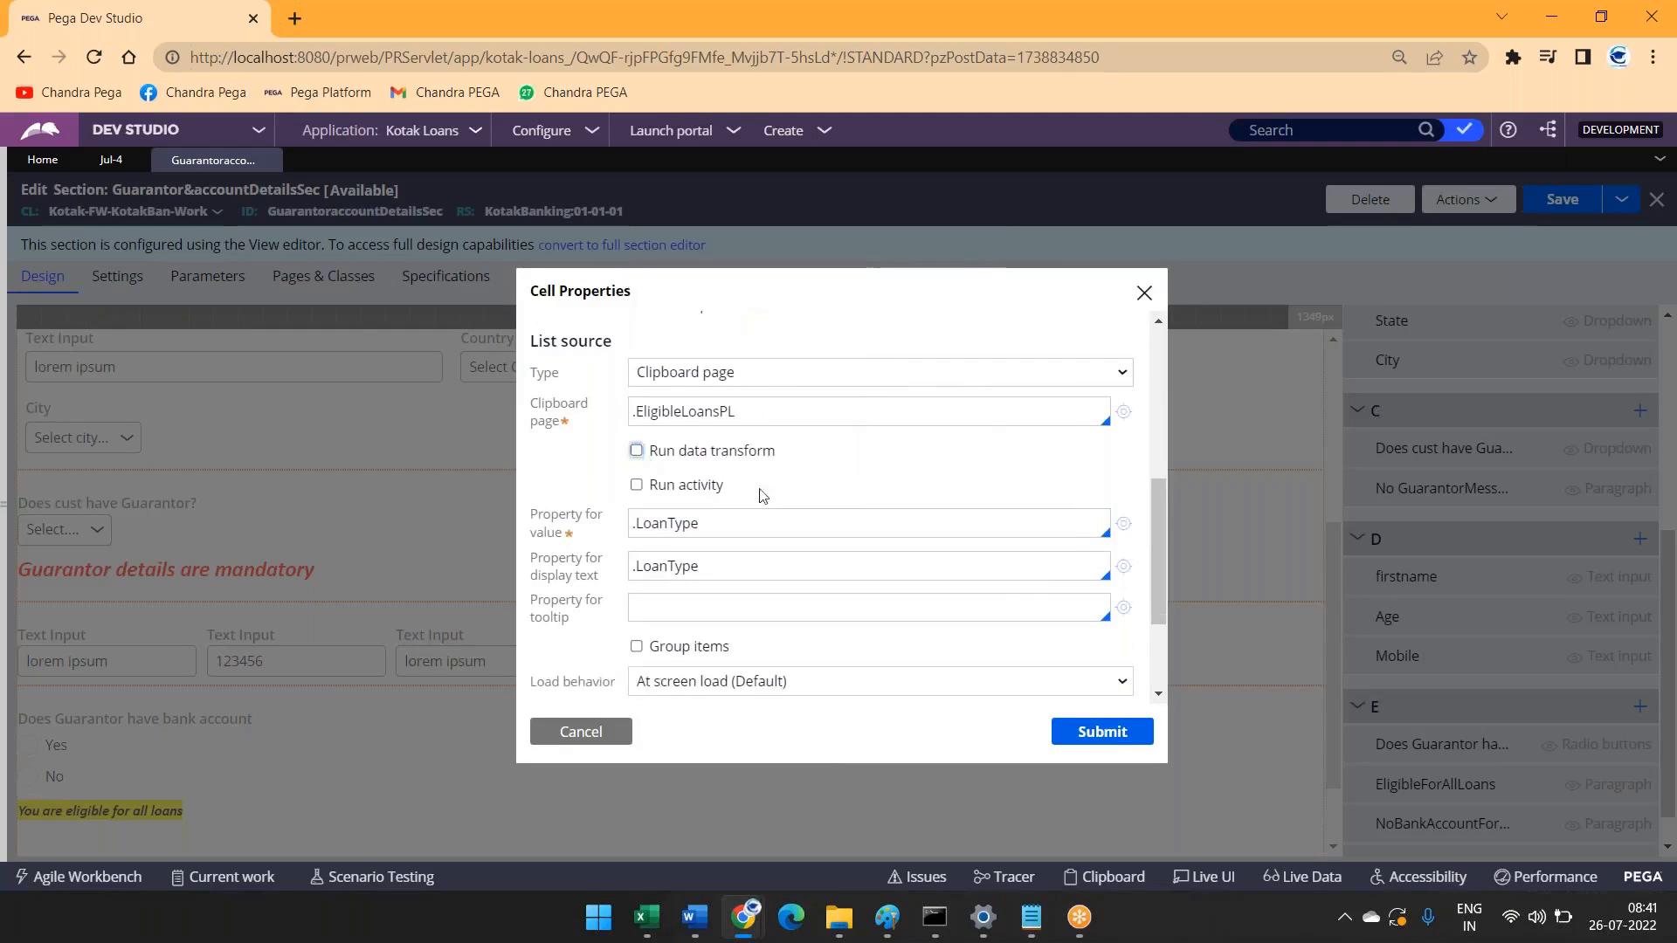
left_click(635, 451)
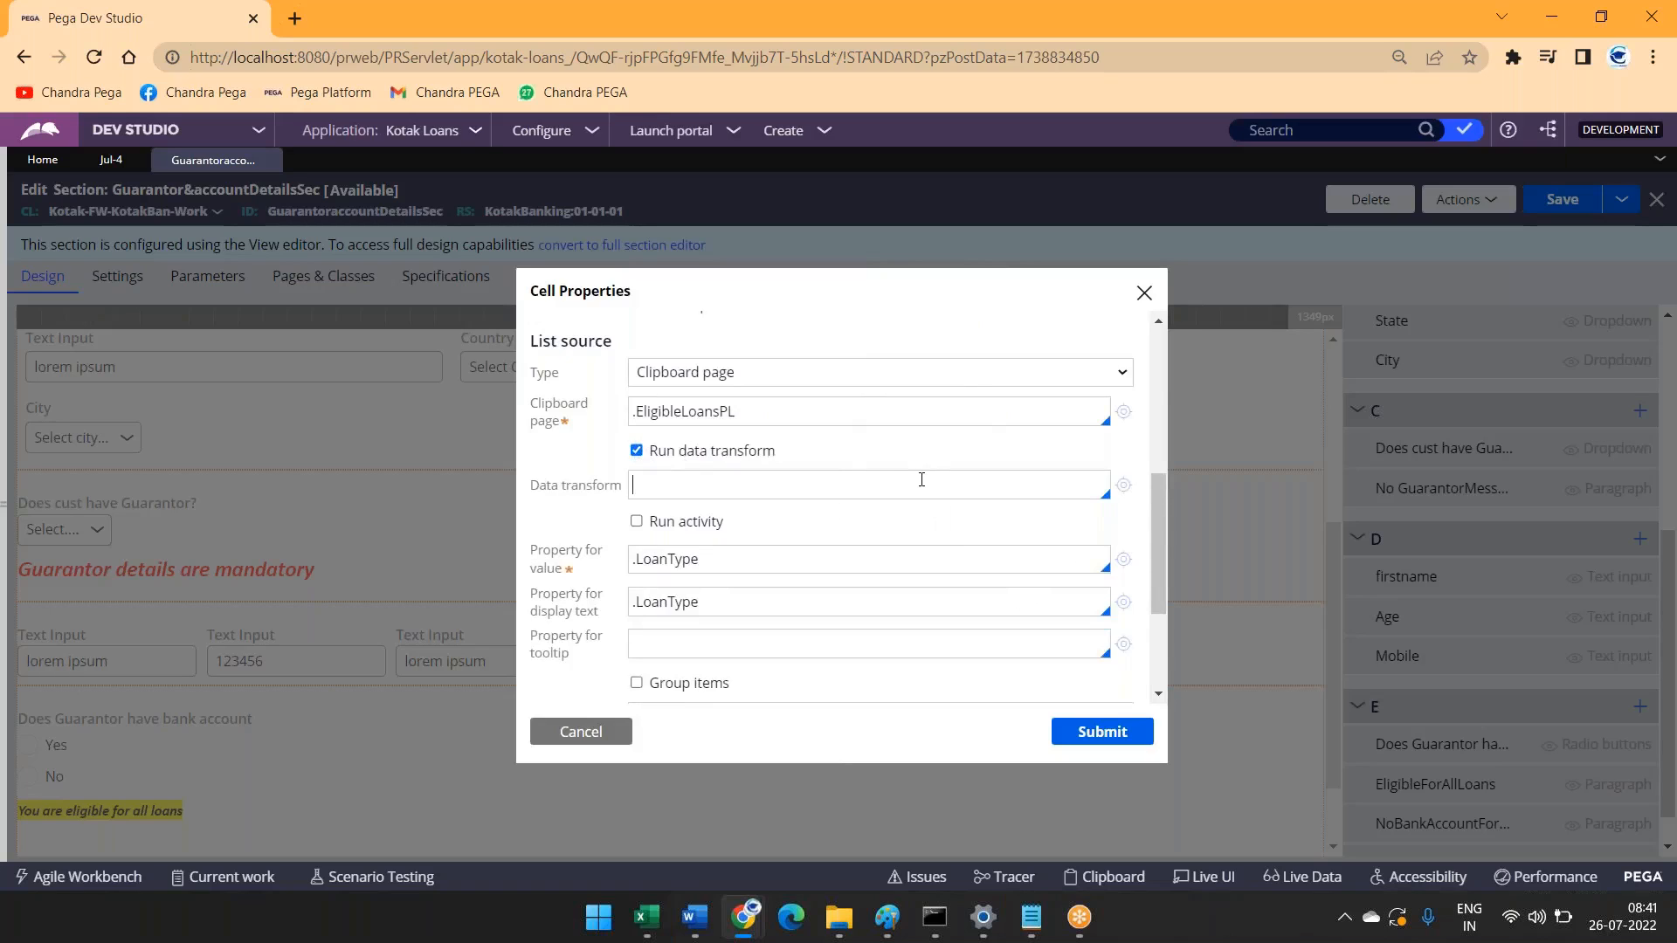
left_click(637, 451)
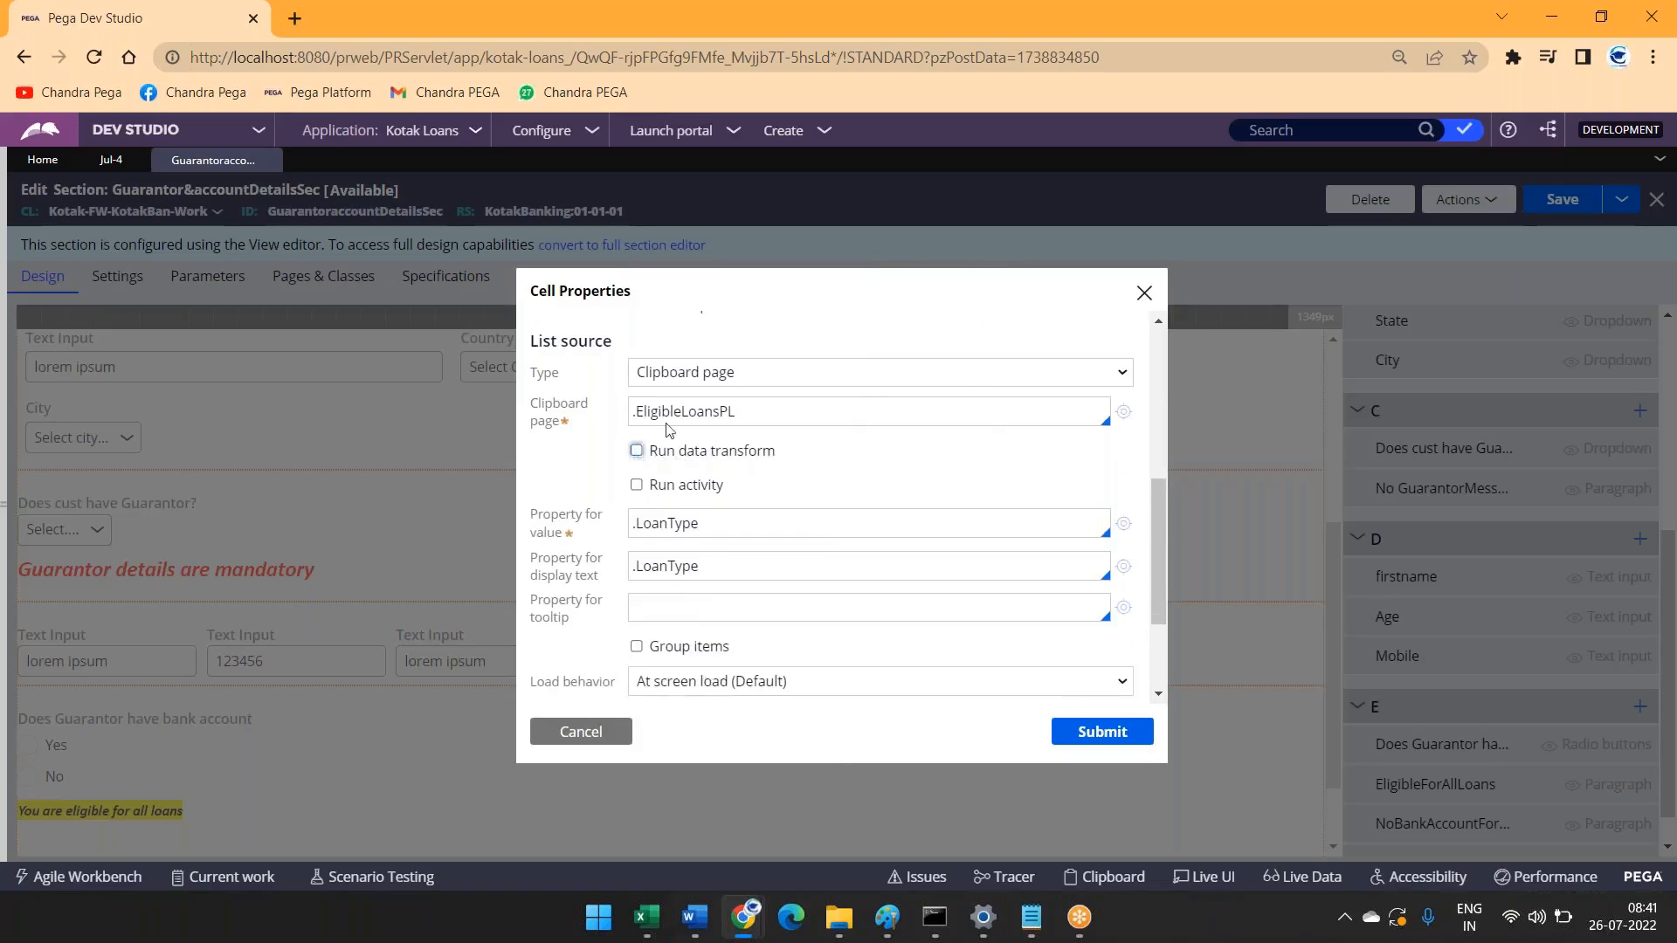
left_click(1105, 732)
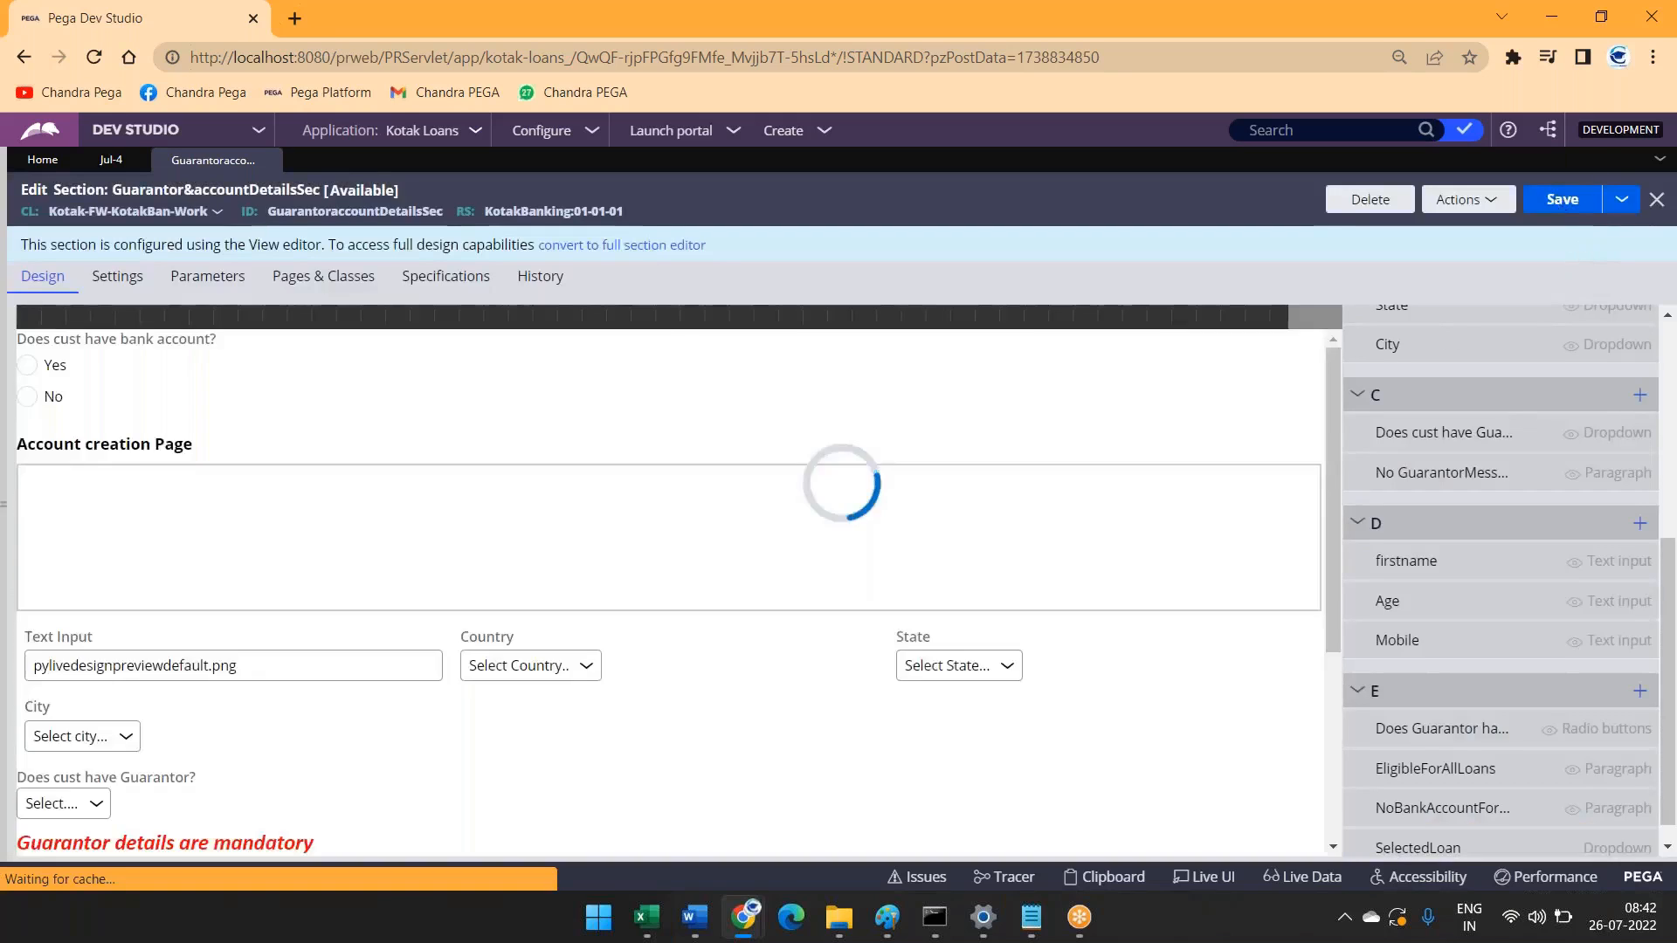
left_click(1561, 199)
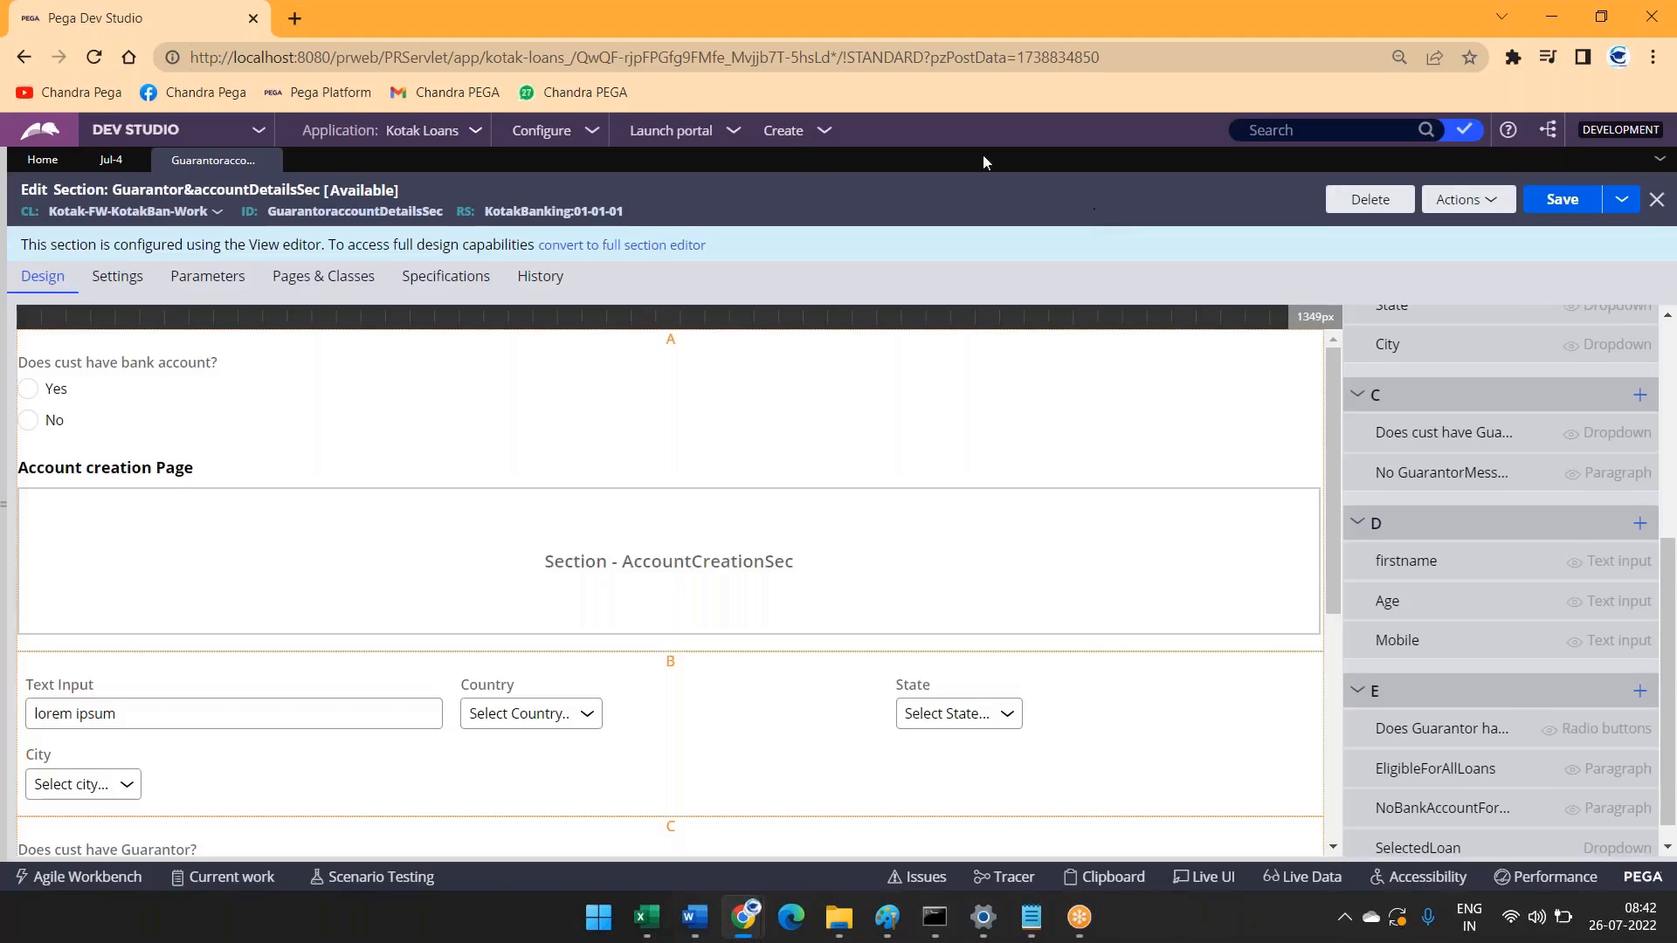
Step: Start a new data transform record labelled EligibleLoansDTF
left_click(784, 133)
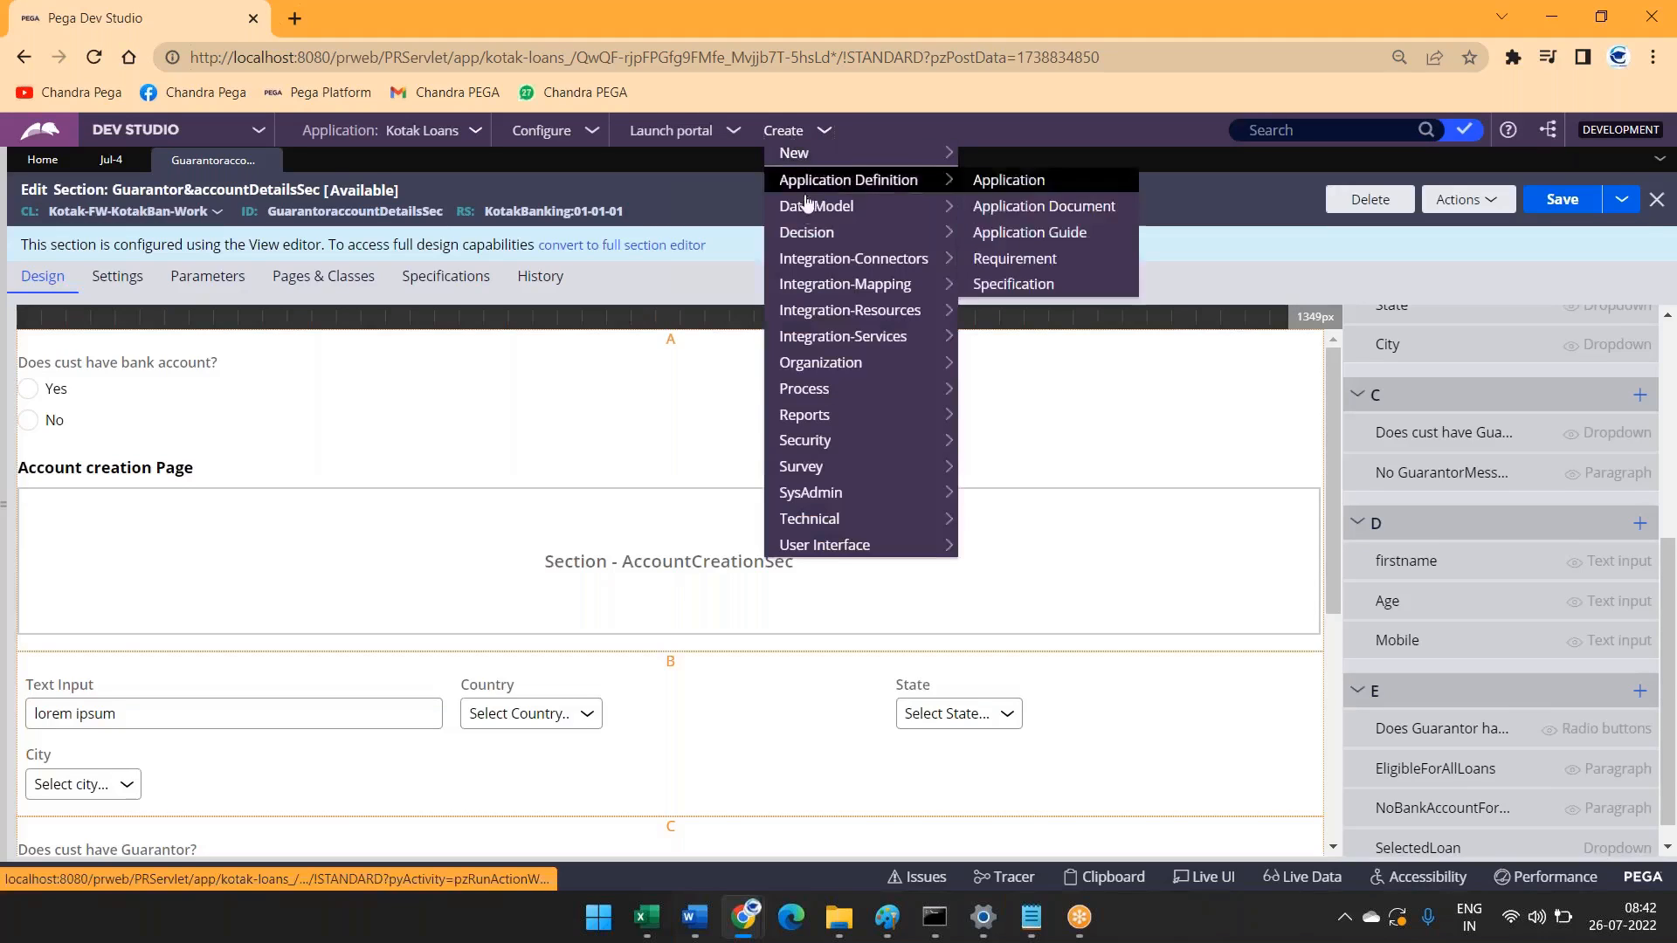
mouse_move(812, 206)
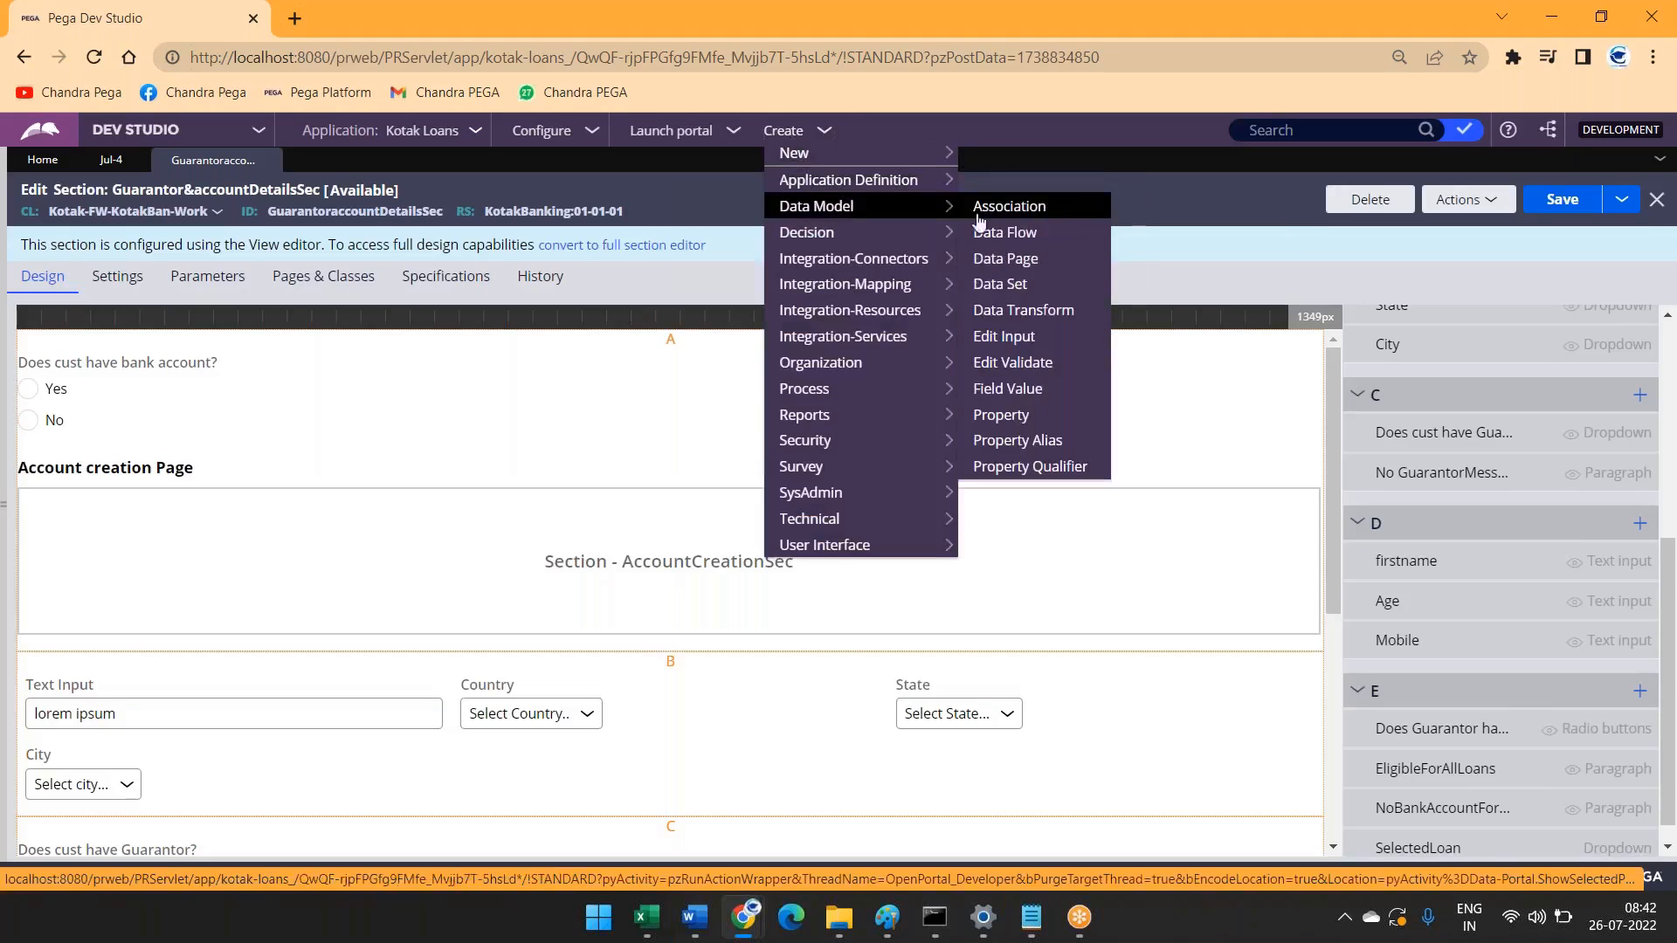
left_click(1023, 311)
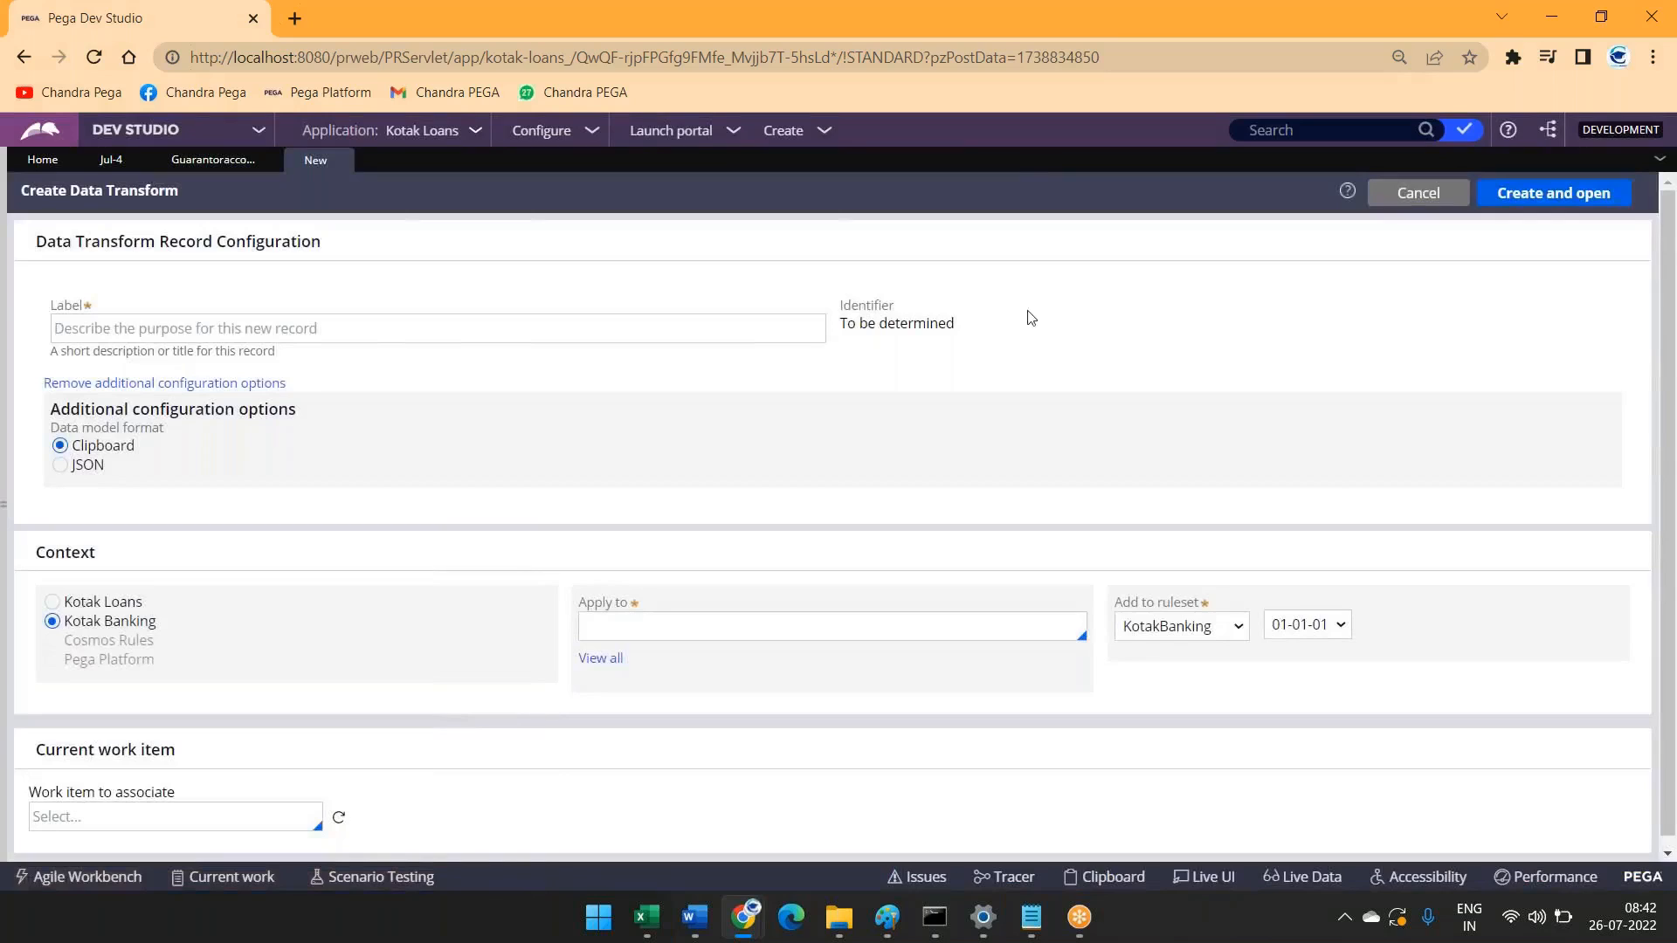
left_click(564, 332)
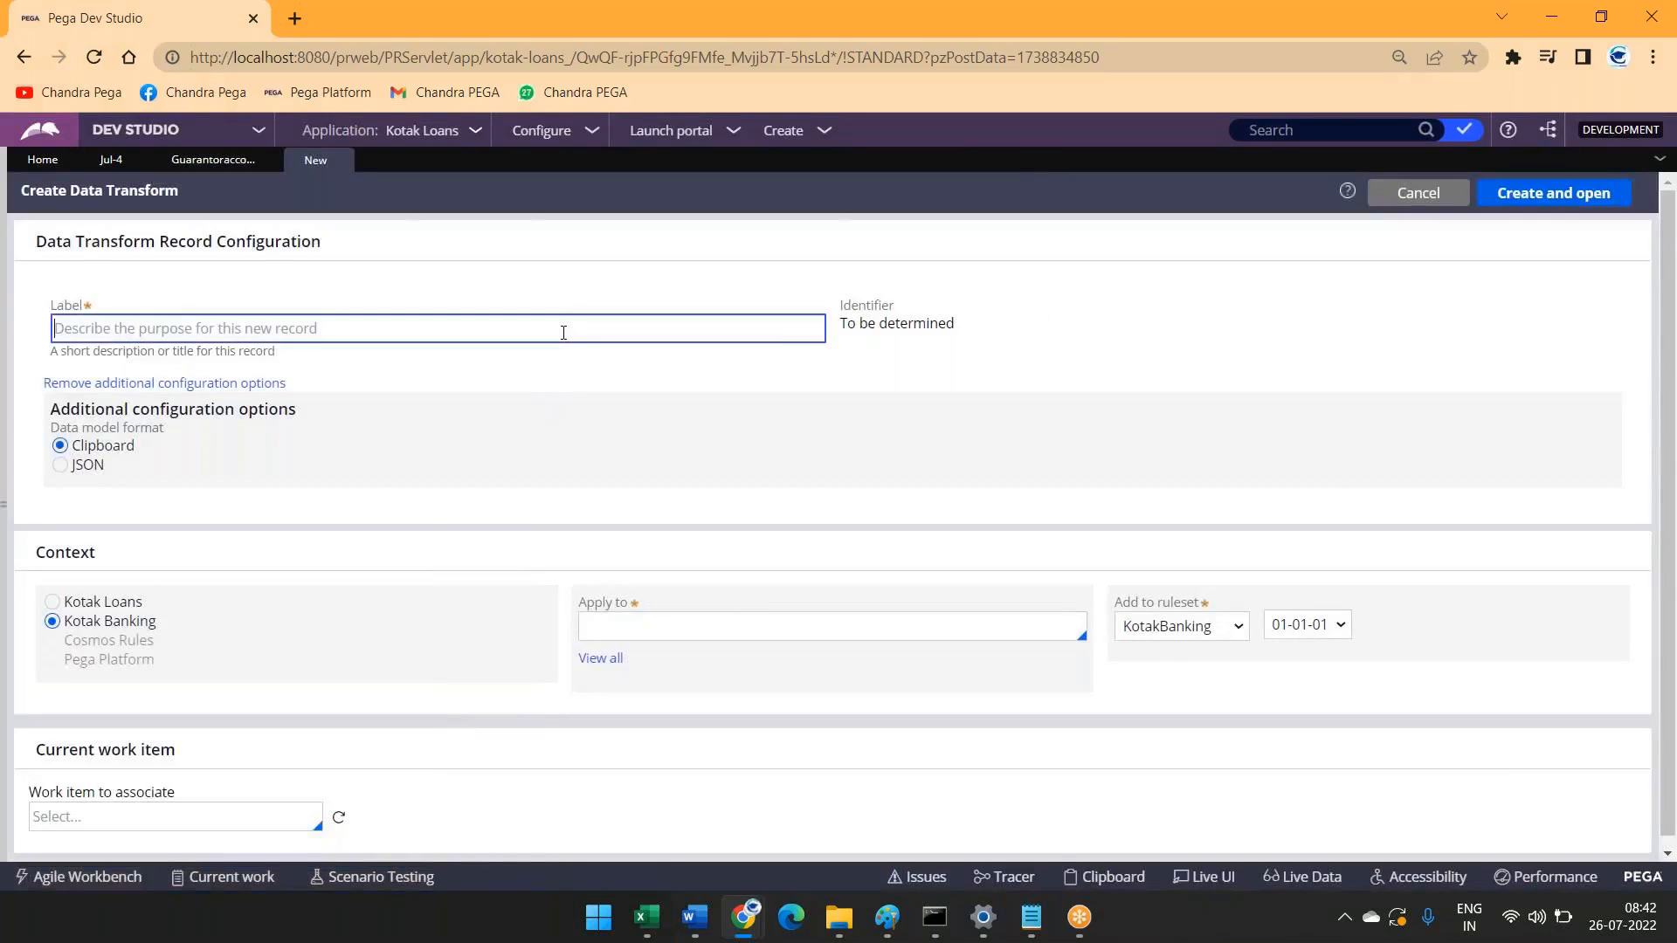
type("Eligi")
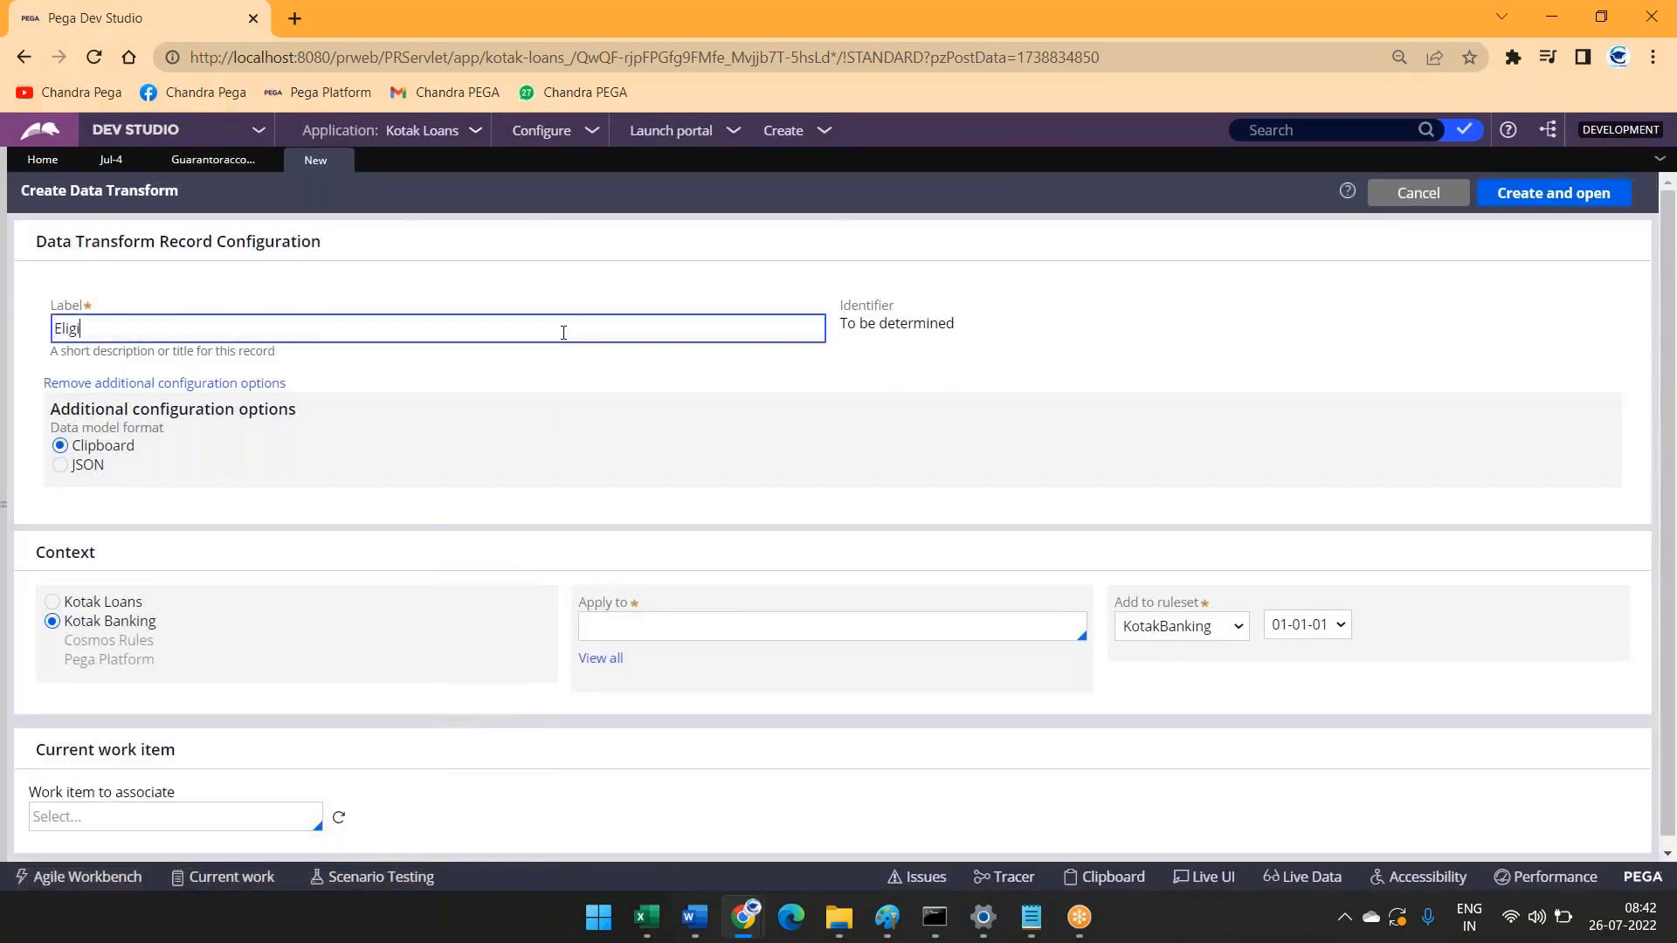
type("bleLona")
key("BackSpace")
key("BackSpace")
type("ansDTF")
Step: Apply the data transform to the Kotak-FW-KotakBan-Work class, then create and open it
left_click(611, 662)
type("kota")
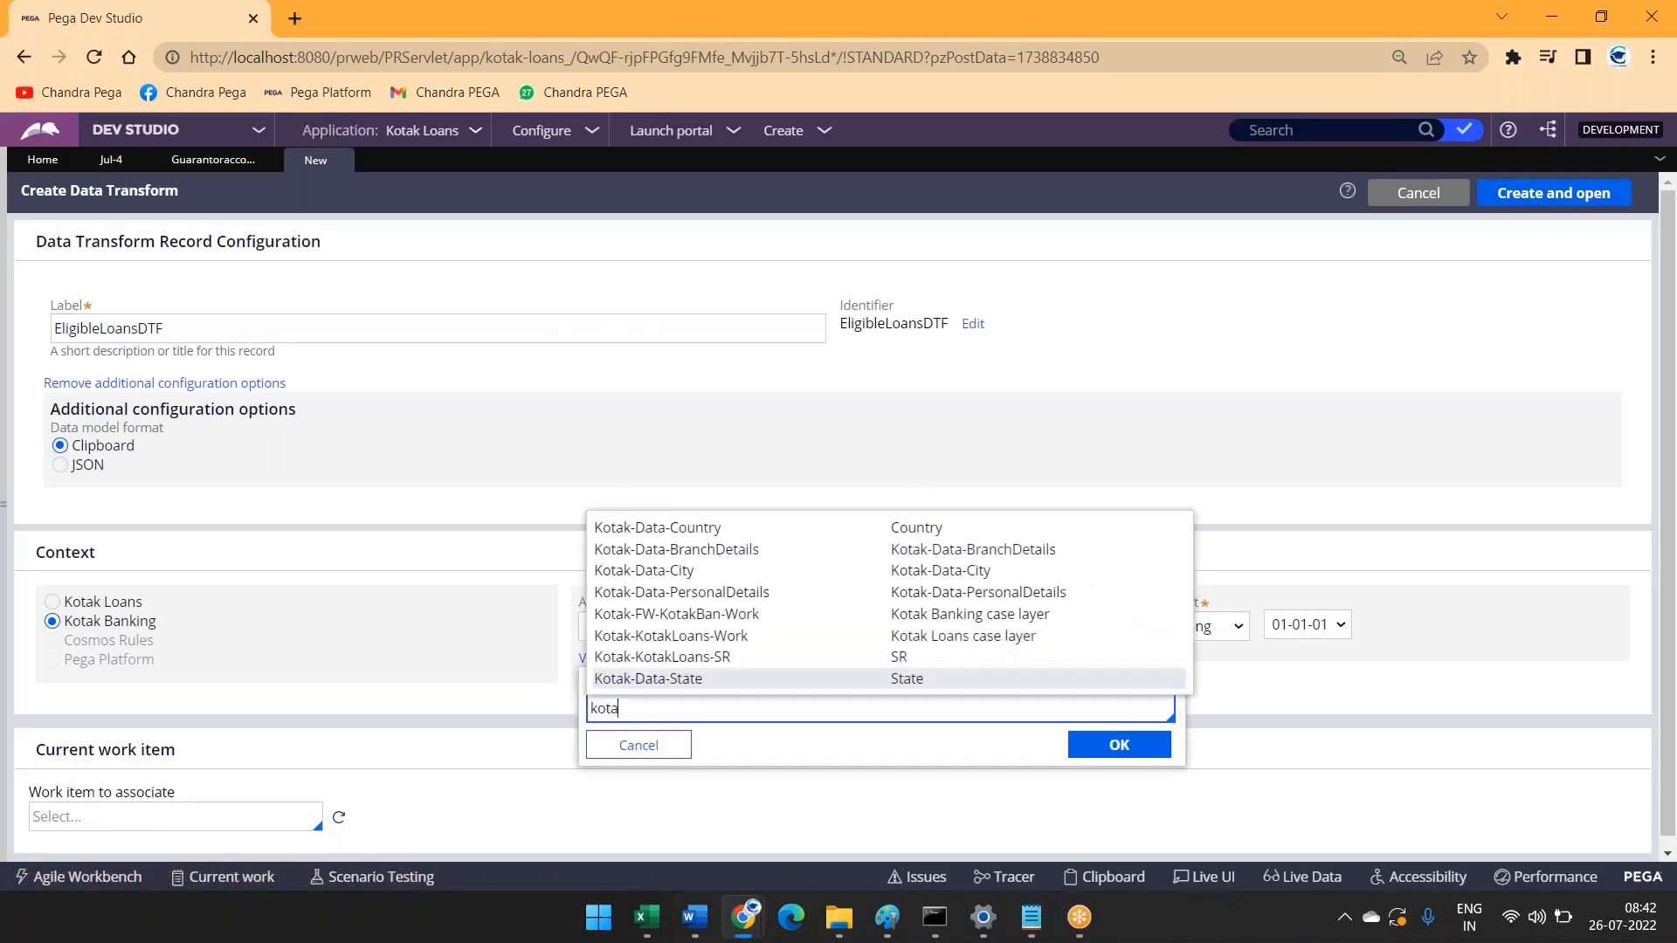
type("k-fw")
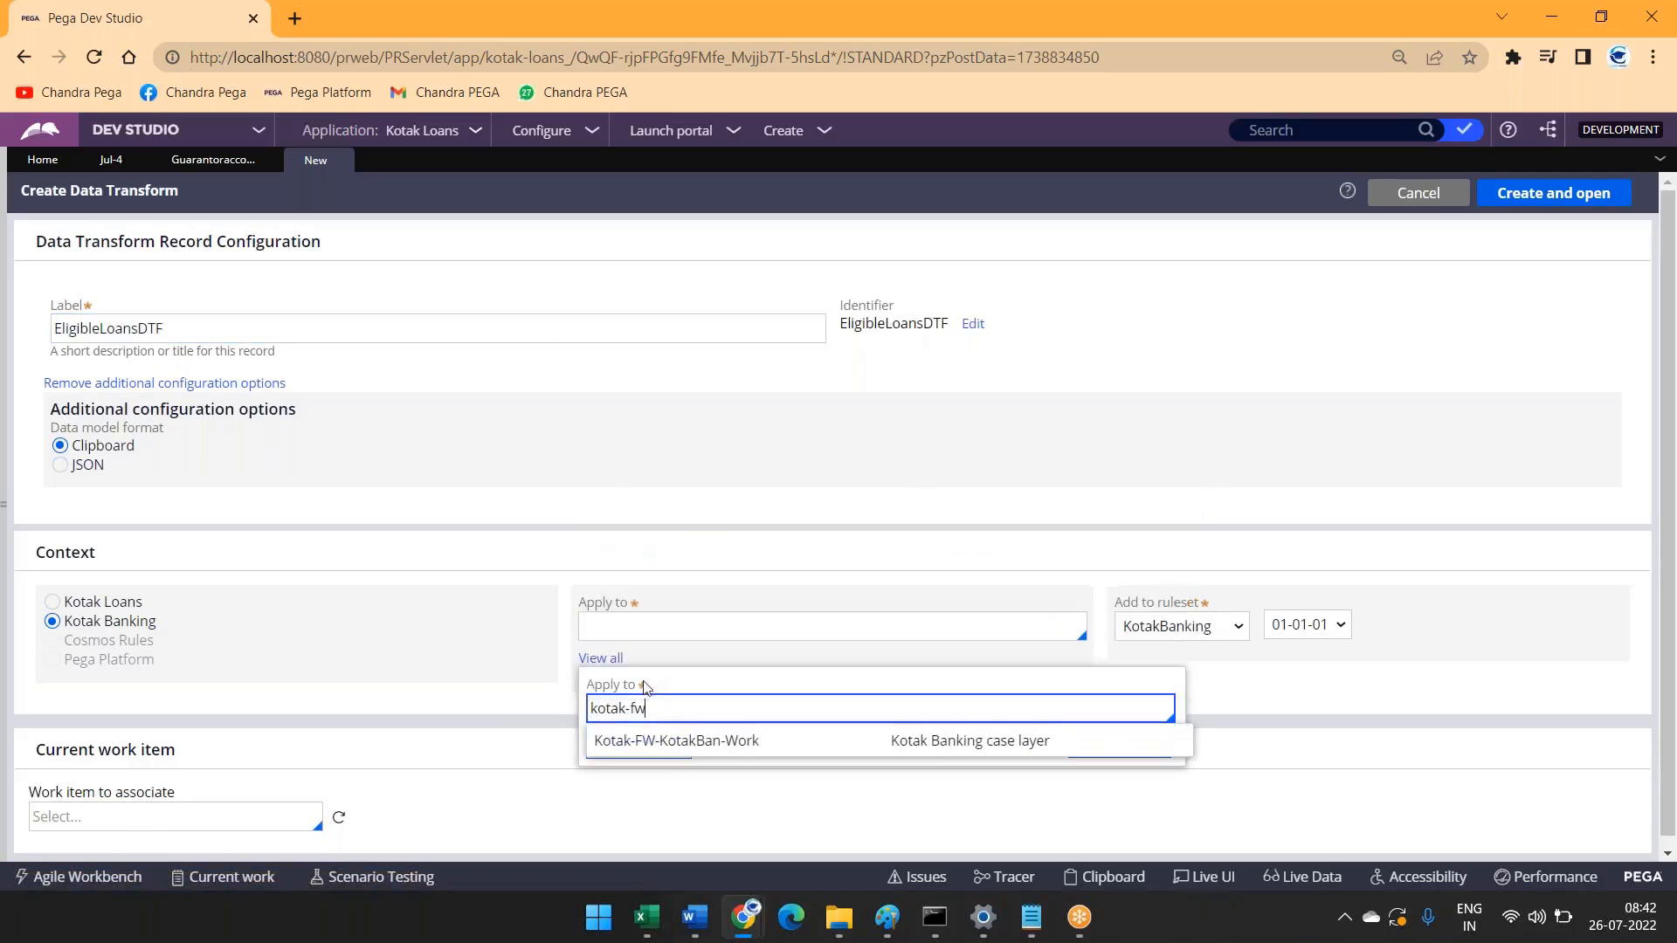
left_click(674, 743)
left_click(1106, 747)
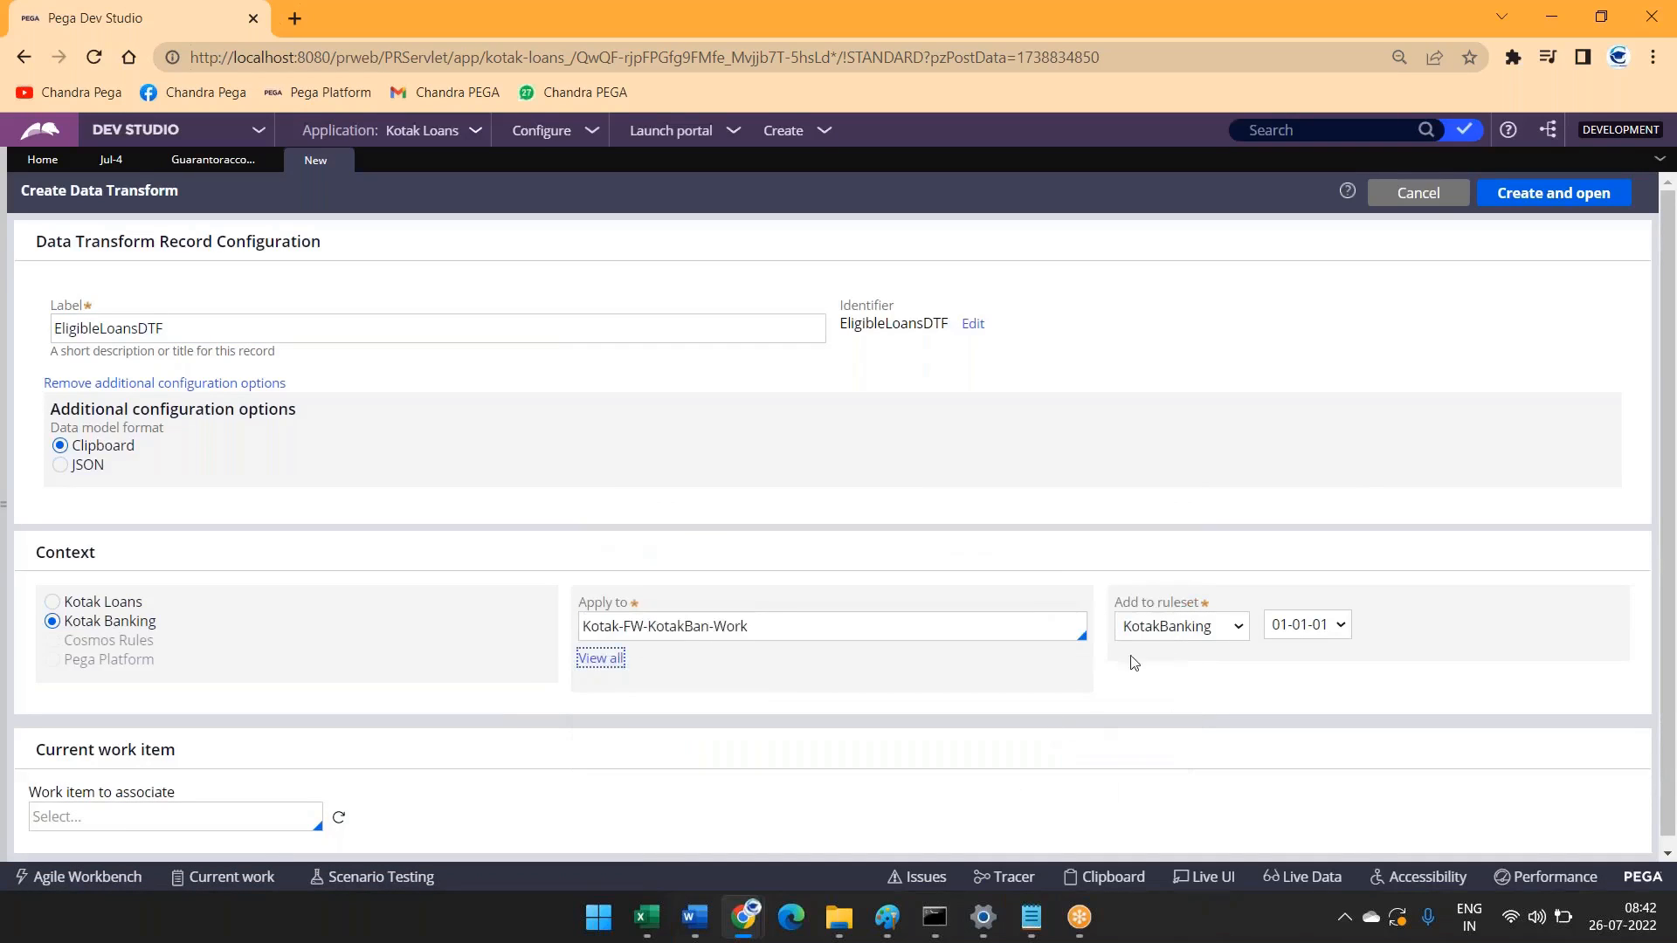
left_click(1554, 193)
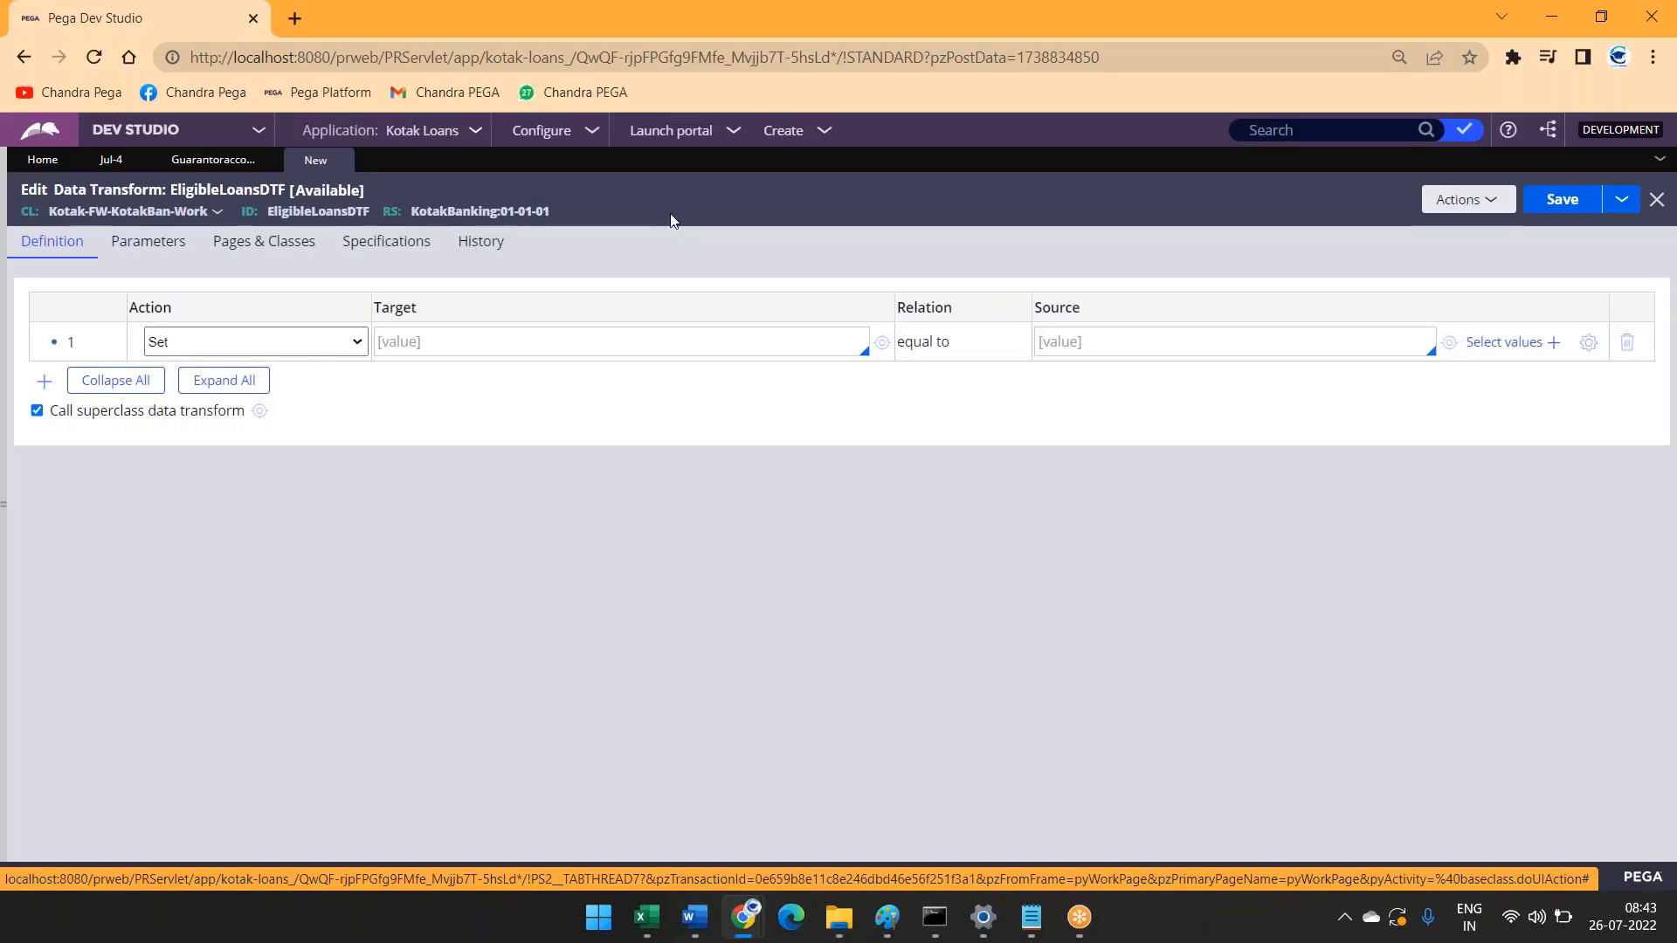
Step: Set the target of the data transform's first Set row to .TotalIncome
left_click(277, 352)
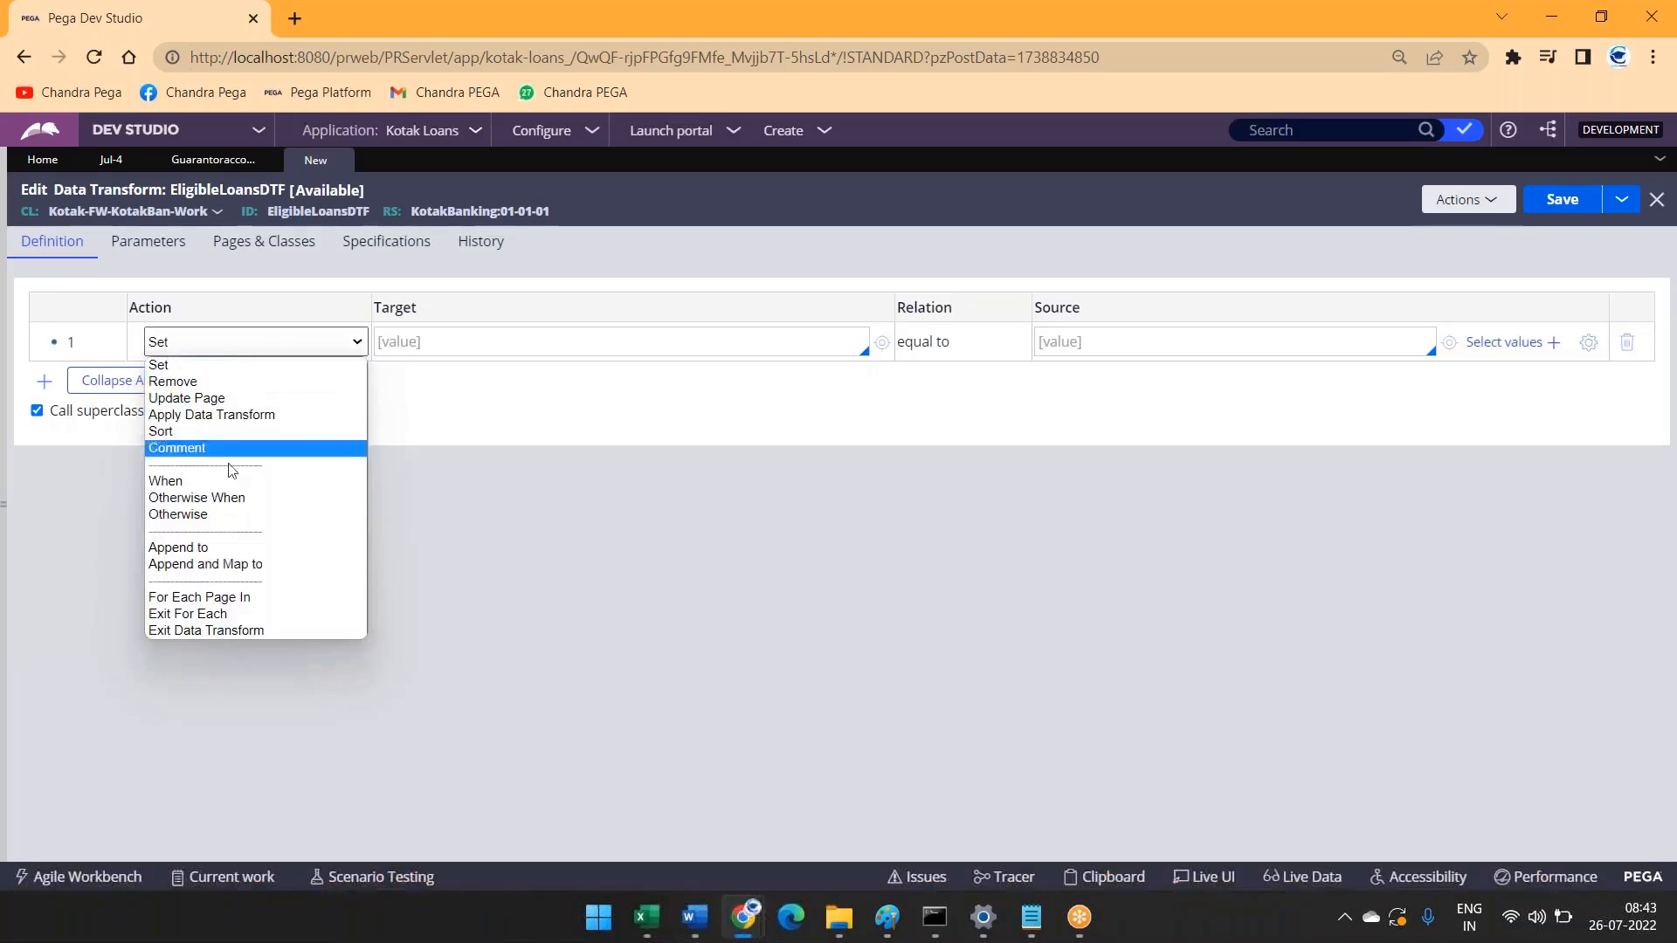
left_click(443, 607)
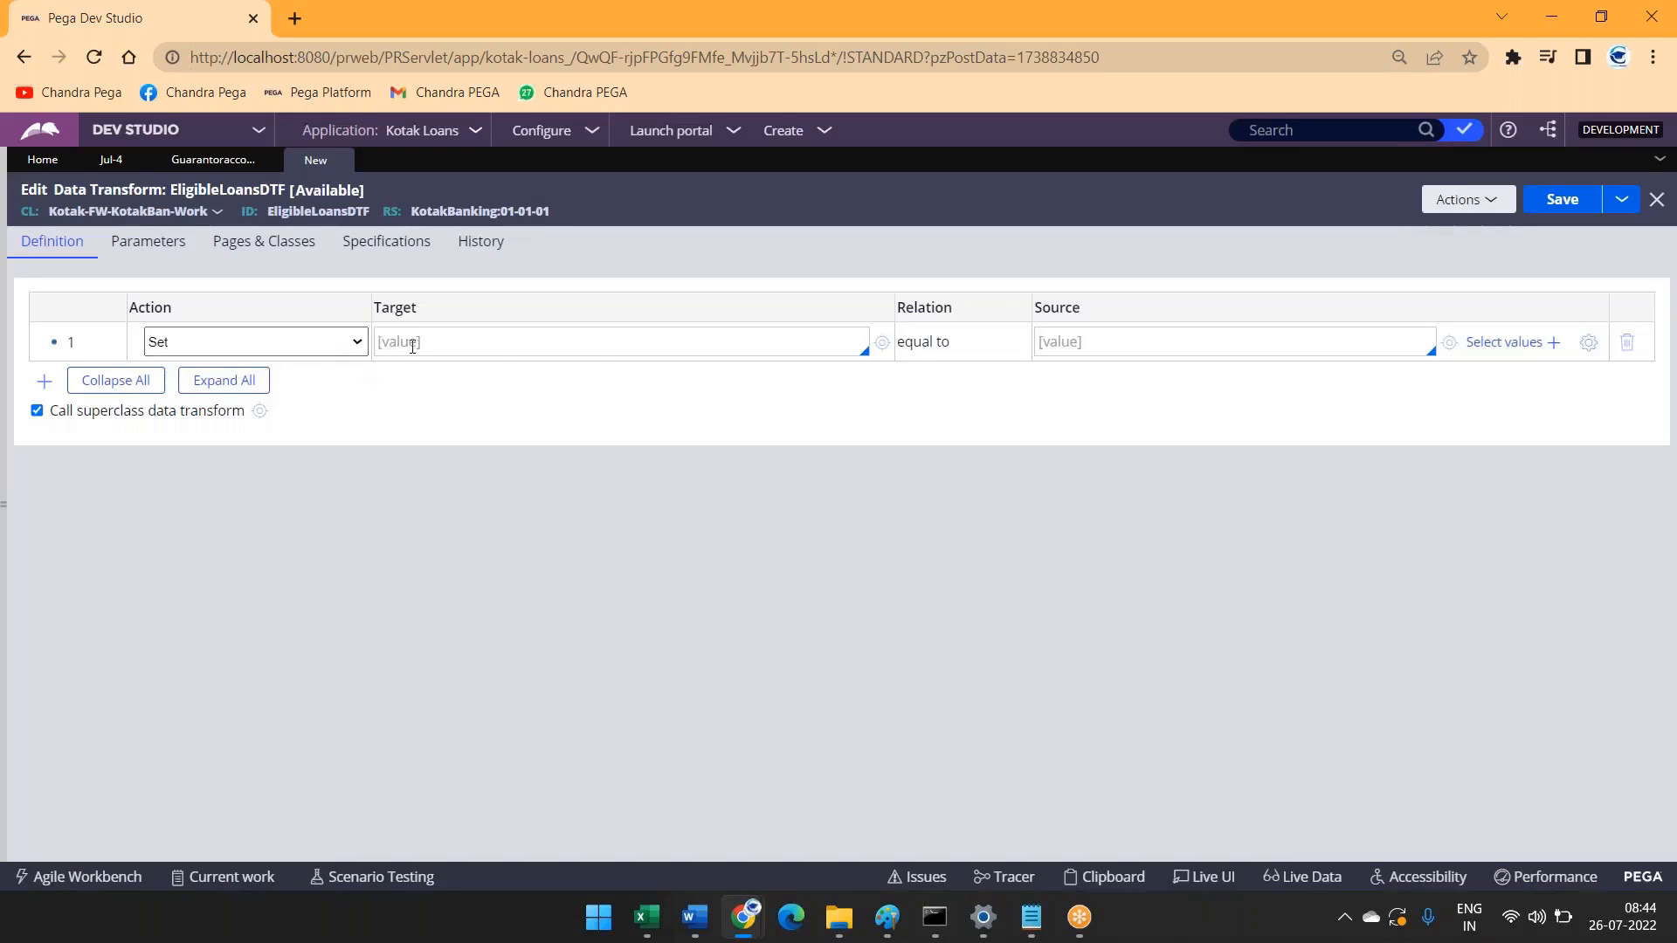
type(".")
key("Up")
key("Up")
key("Return")
Step: Begin the .TotalIncome row's source expression with .CustDetailsPage.Income+
left_click(1138, 341)
type(".")
key("Down")
key("Down")
key("Down")
key("Return")
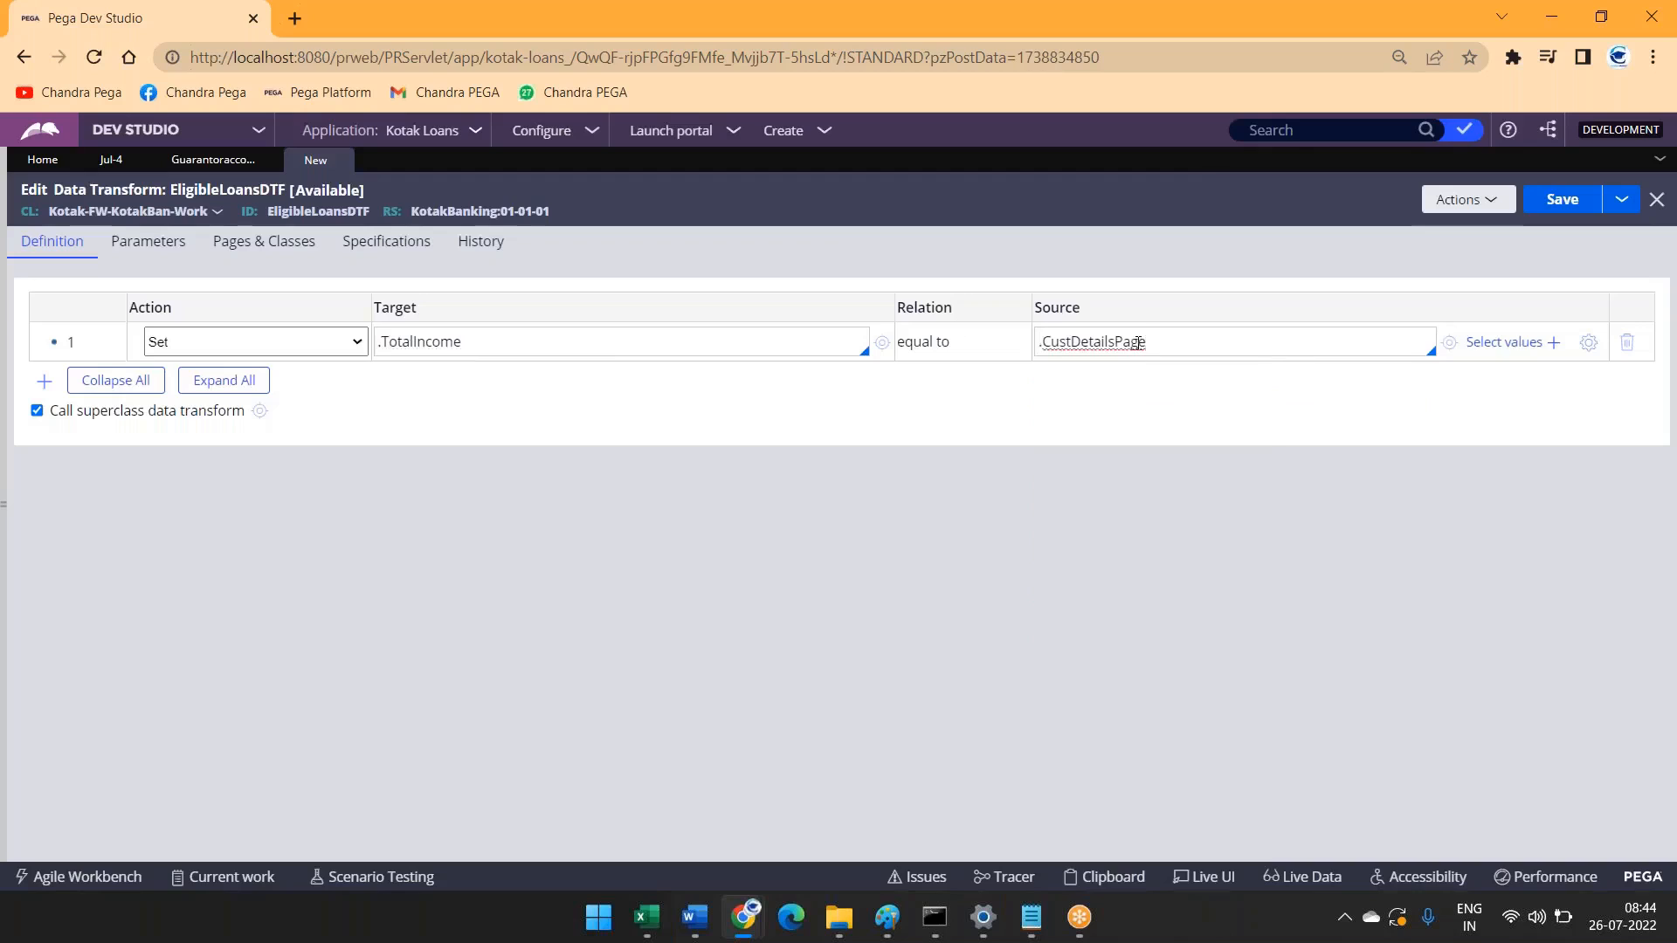
type(".I")
key("Return")
type("+.")
key("BackSpace")
type(".")
Step: Compose .FatherDetailsPage.Income in a temporary second row and paste it onto the end of the .TotalIncome source expression
left_click(45, 384)
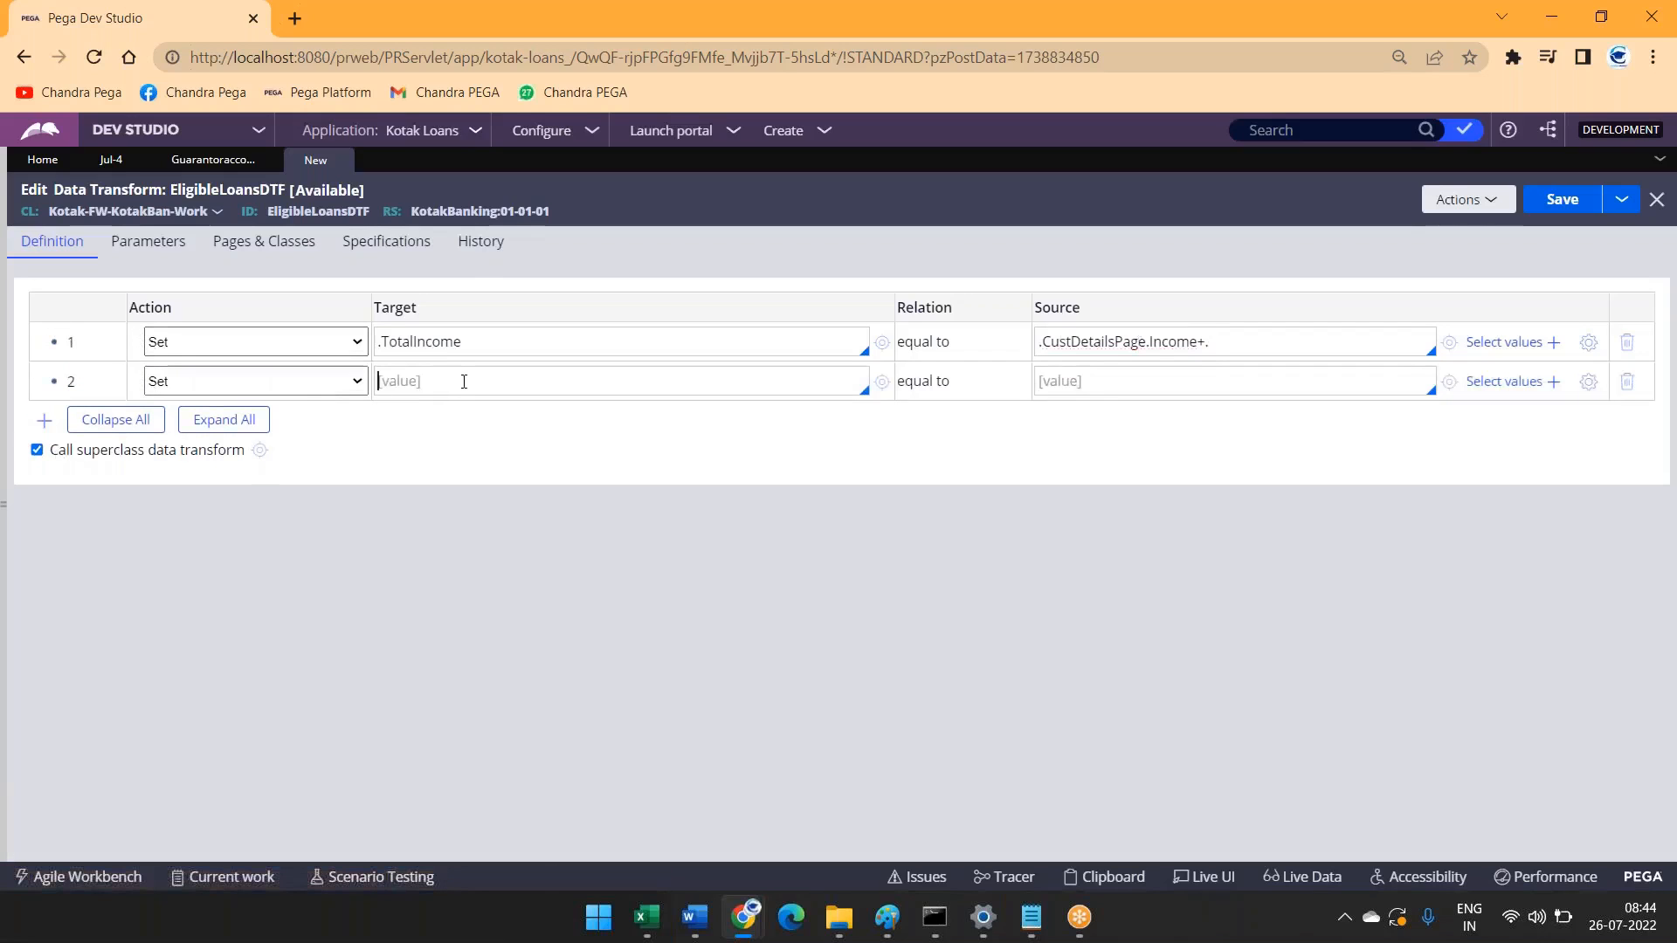
type(".Fa")
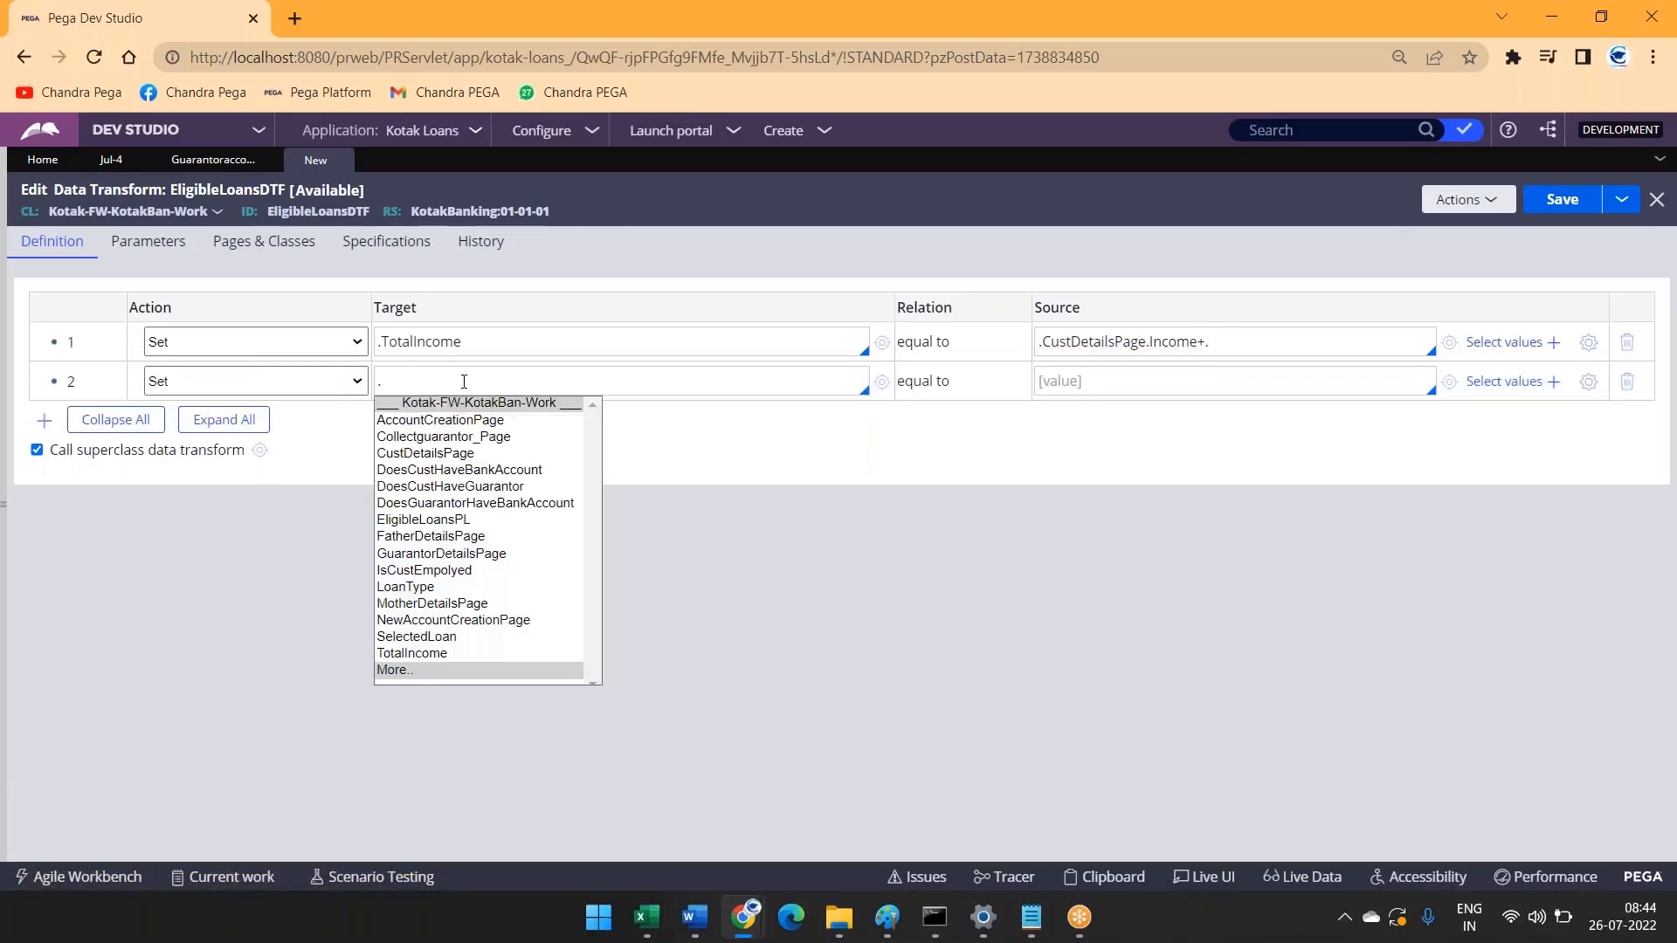
key("Return")
type(".in")
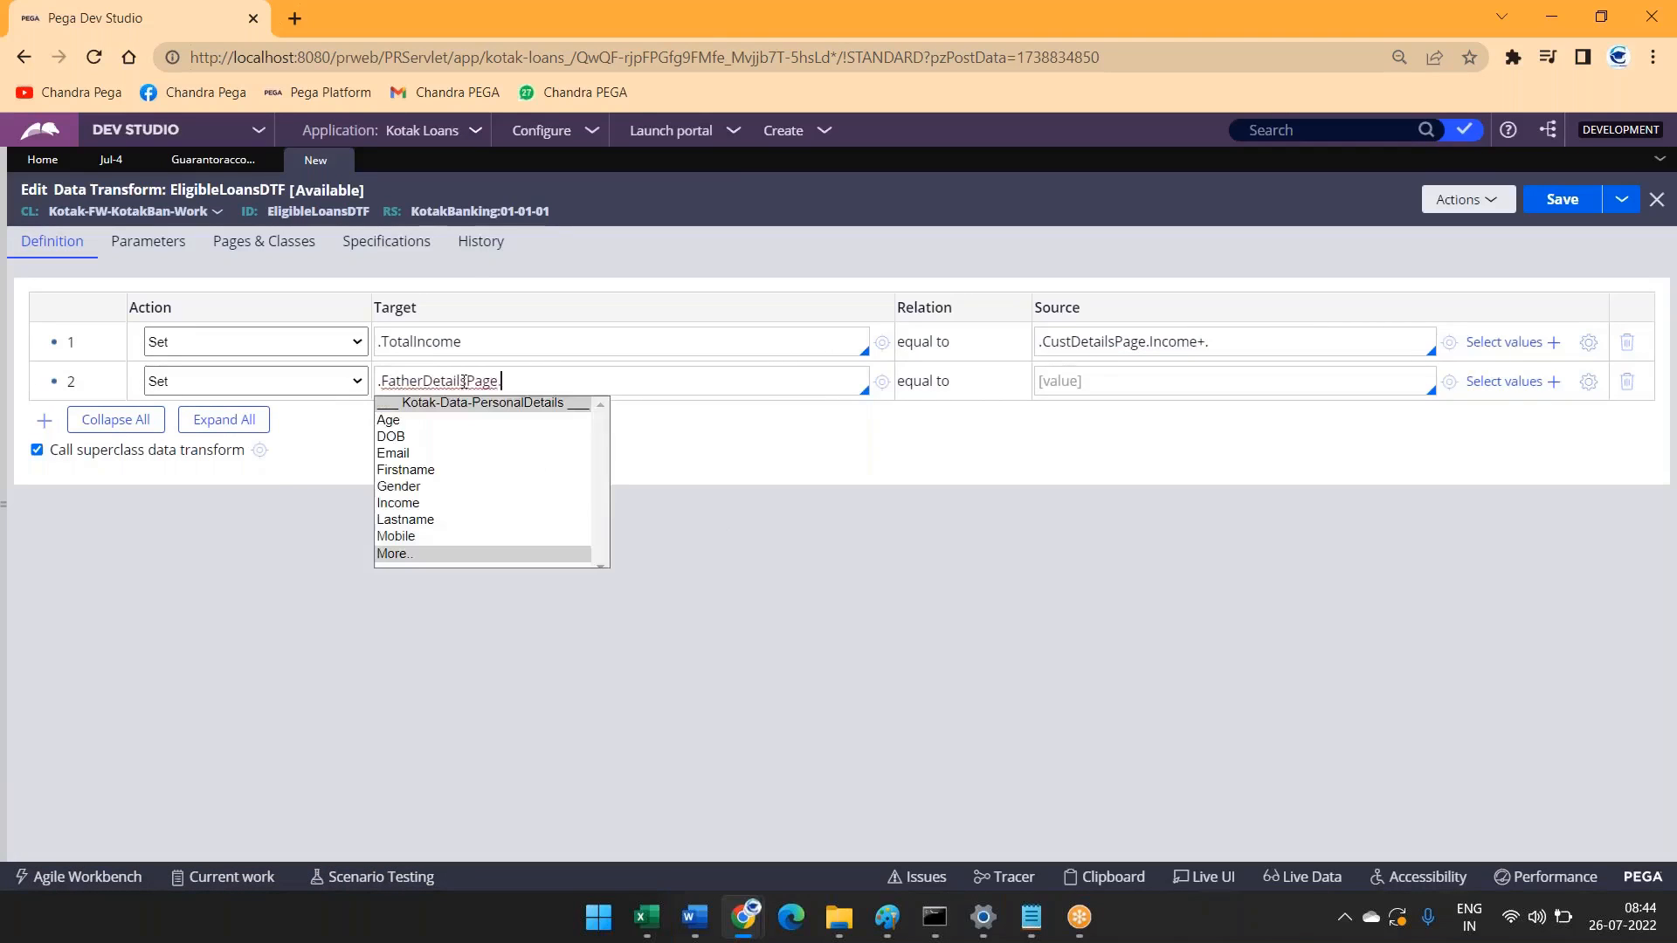
key("Return")
key("ctrl+a")
key("ctrl+c")
key("BackSpace")
left_click(1241, 336)
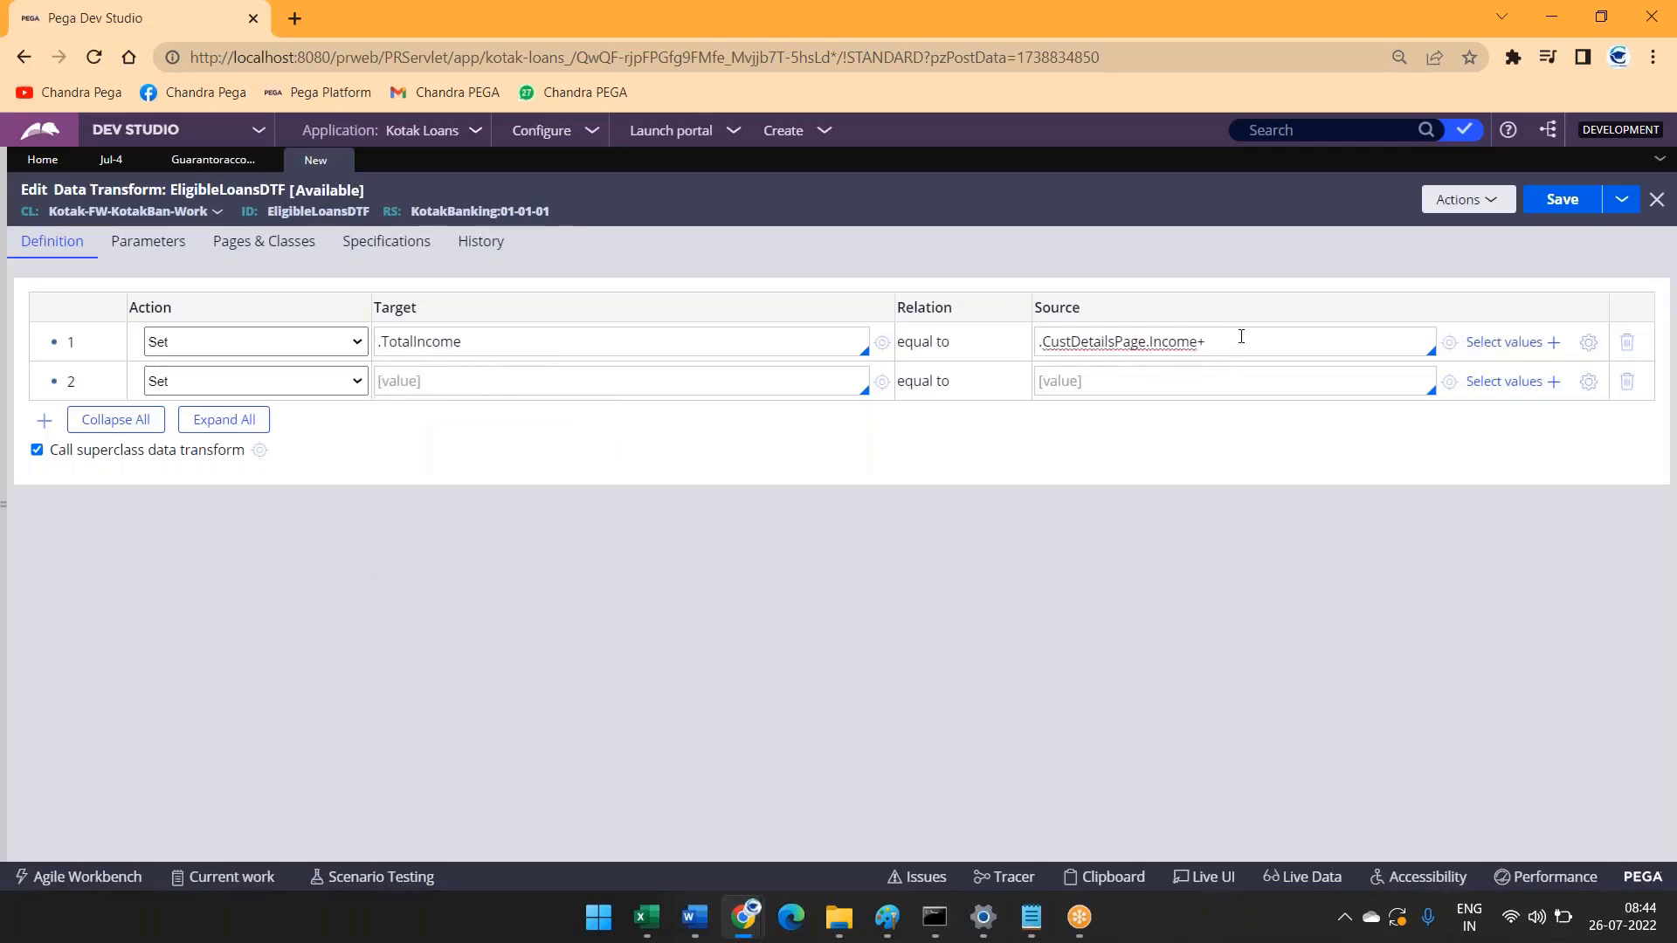
key("ctrl+v")
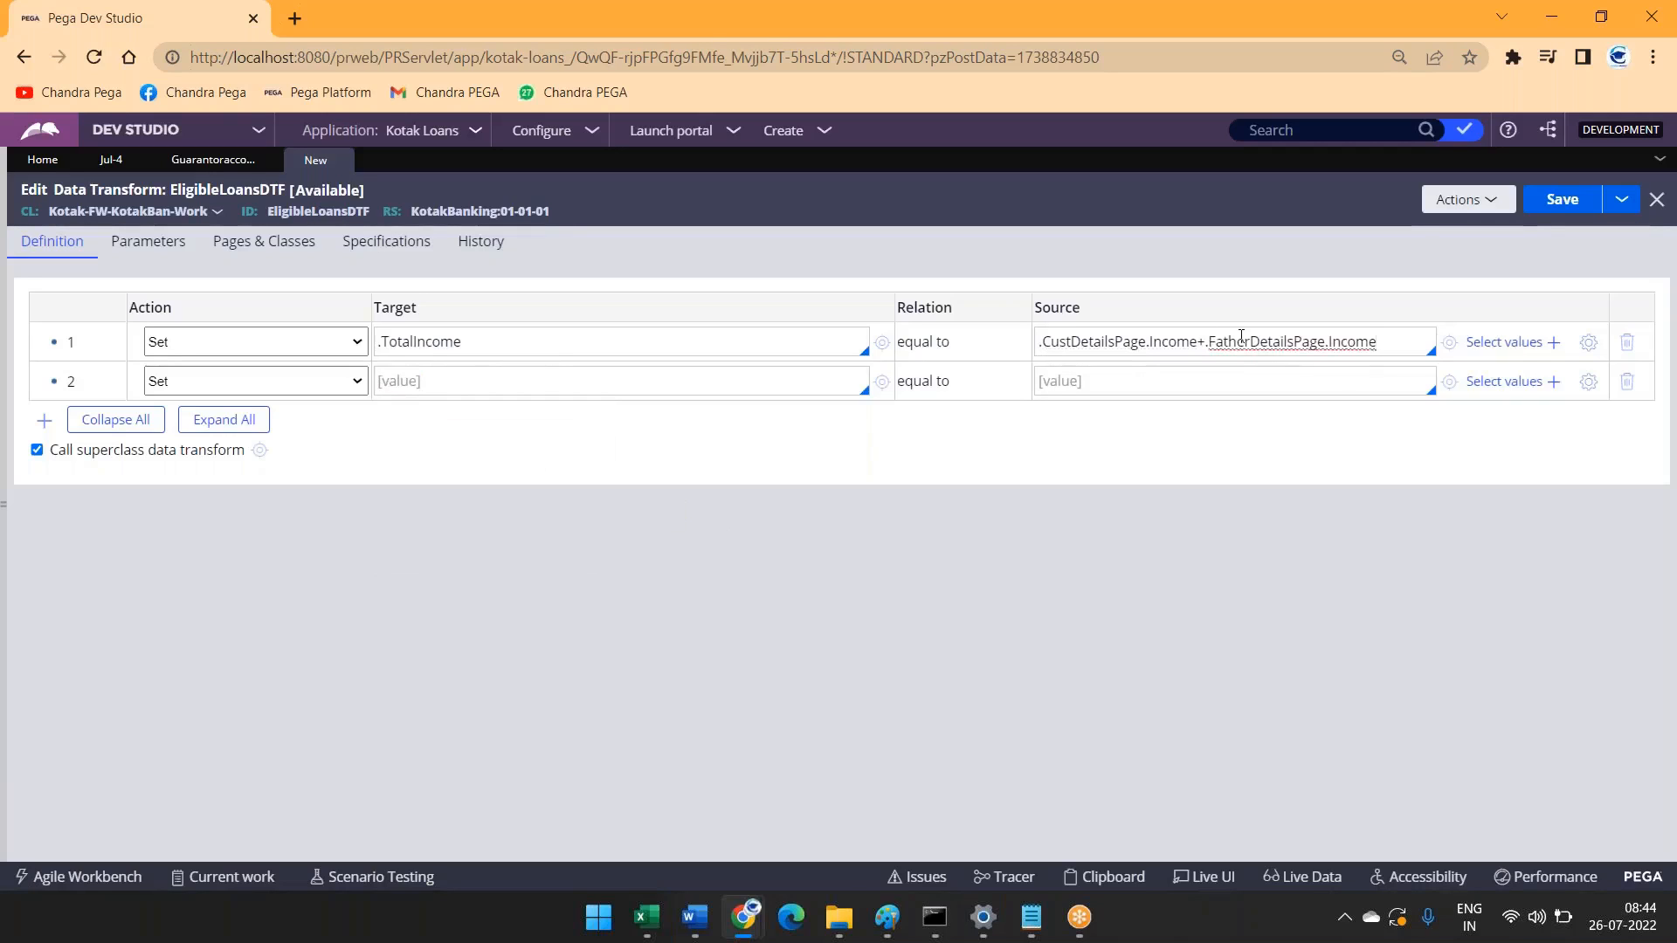
Step: Append +.MotherDetailsPage.Income to the .TotalIncome source, composing it in the second row, and delete that temporary row
left_click(537, 382)
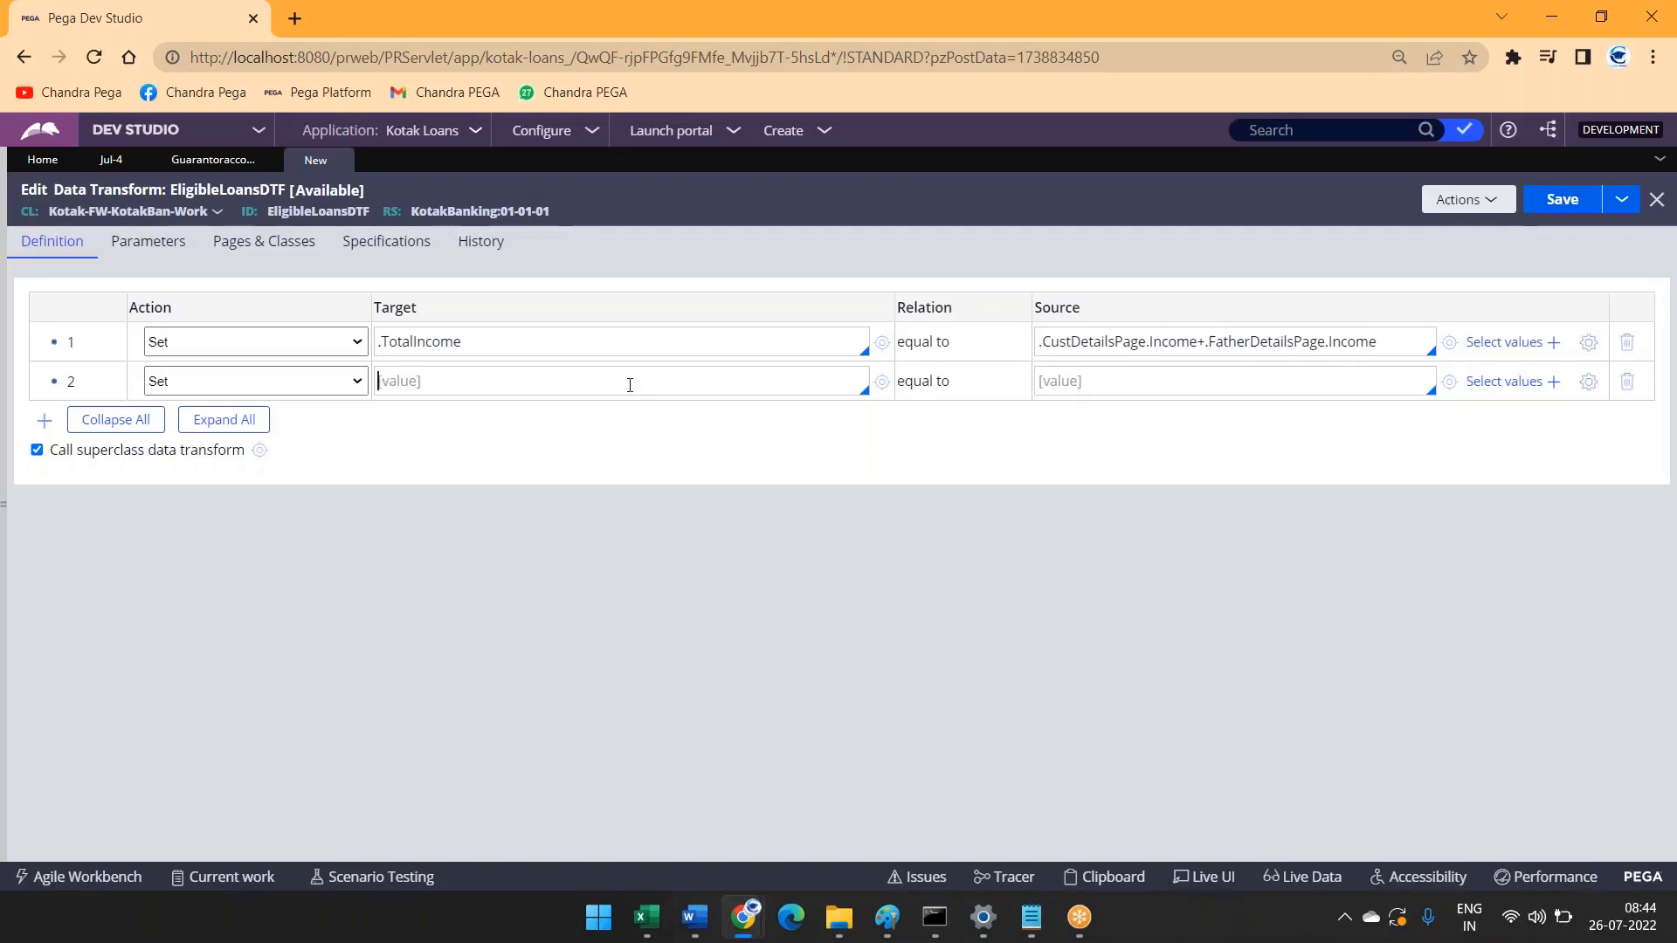
type(".MotherDetailsPage")
key("Return")
type(".")
key("Down")
key("Down")
key("Down")
key("Down")
key("Down")
key("Down")
key("Return")
key("ctrl+a")
key("ctrl+x")
left_click(1413, 337)
type("+")
key("ctrl+v")
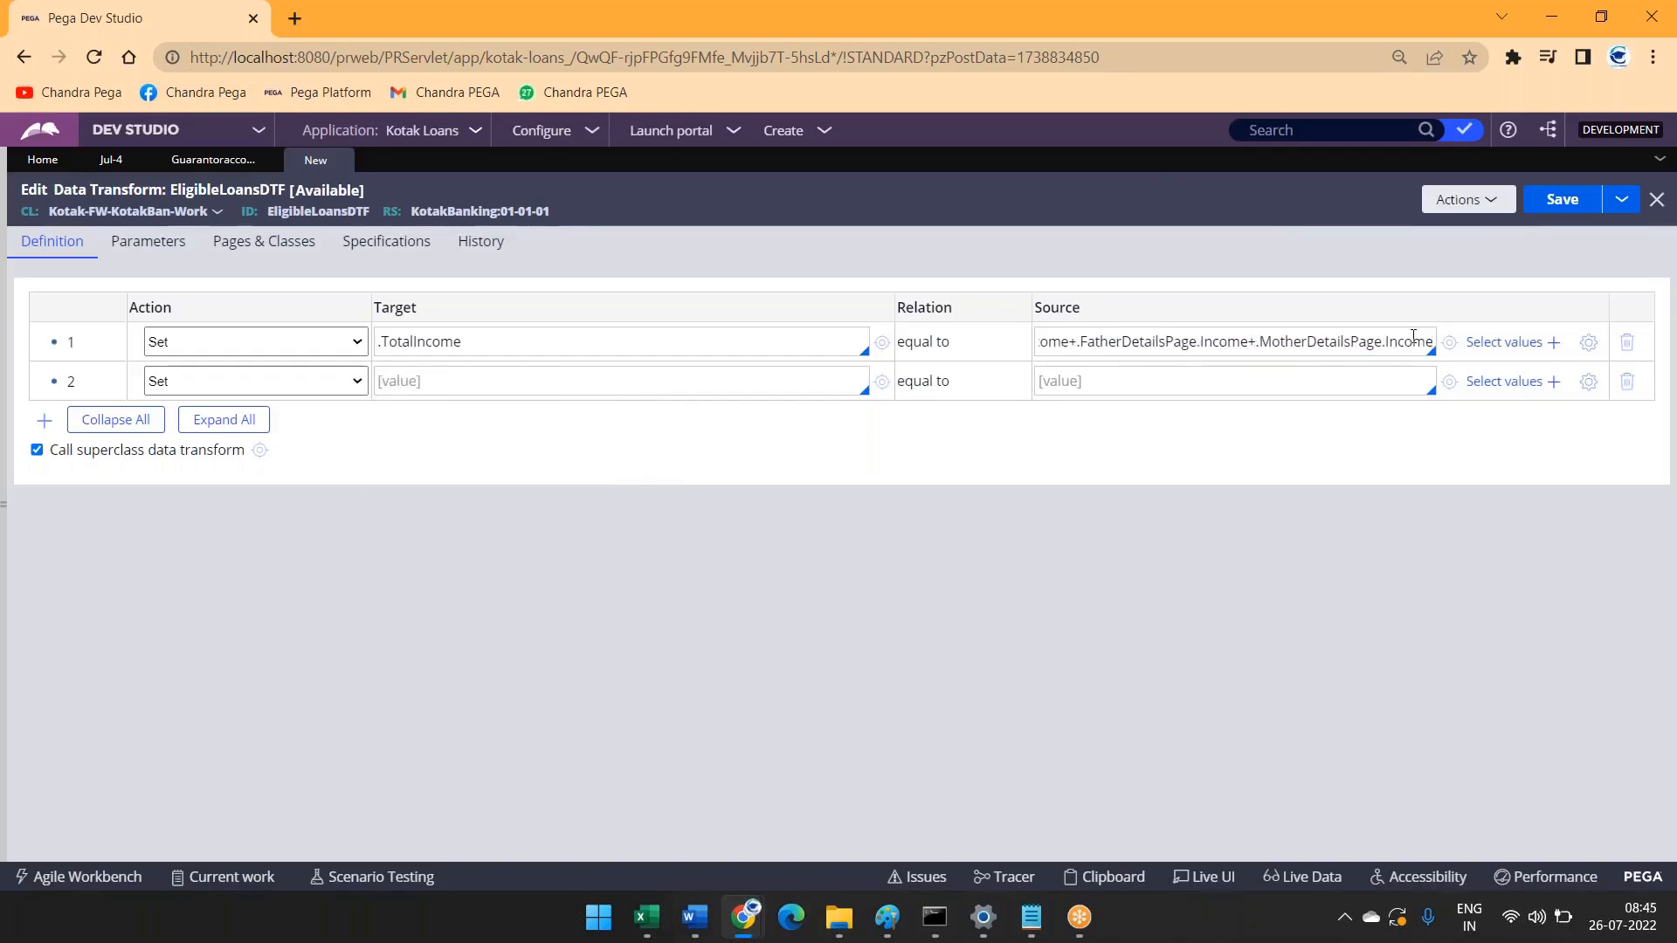
left_click(1627, 382)
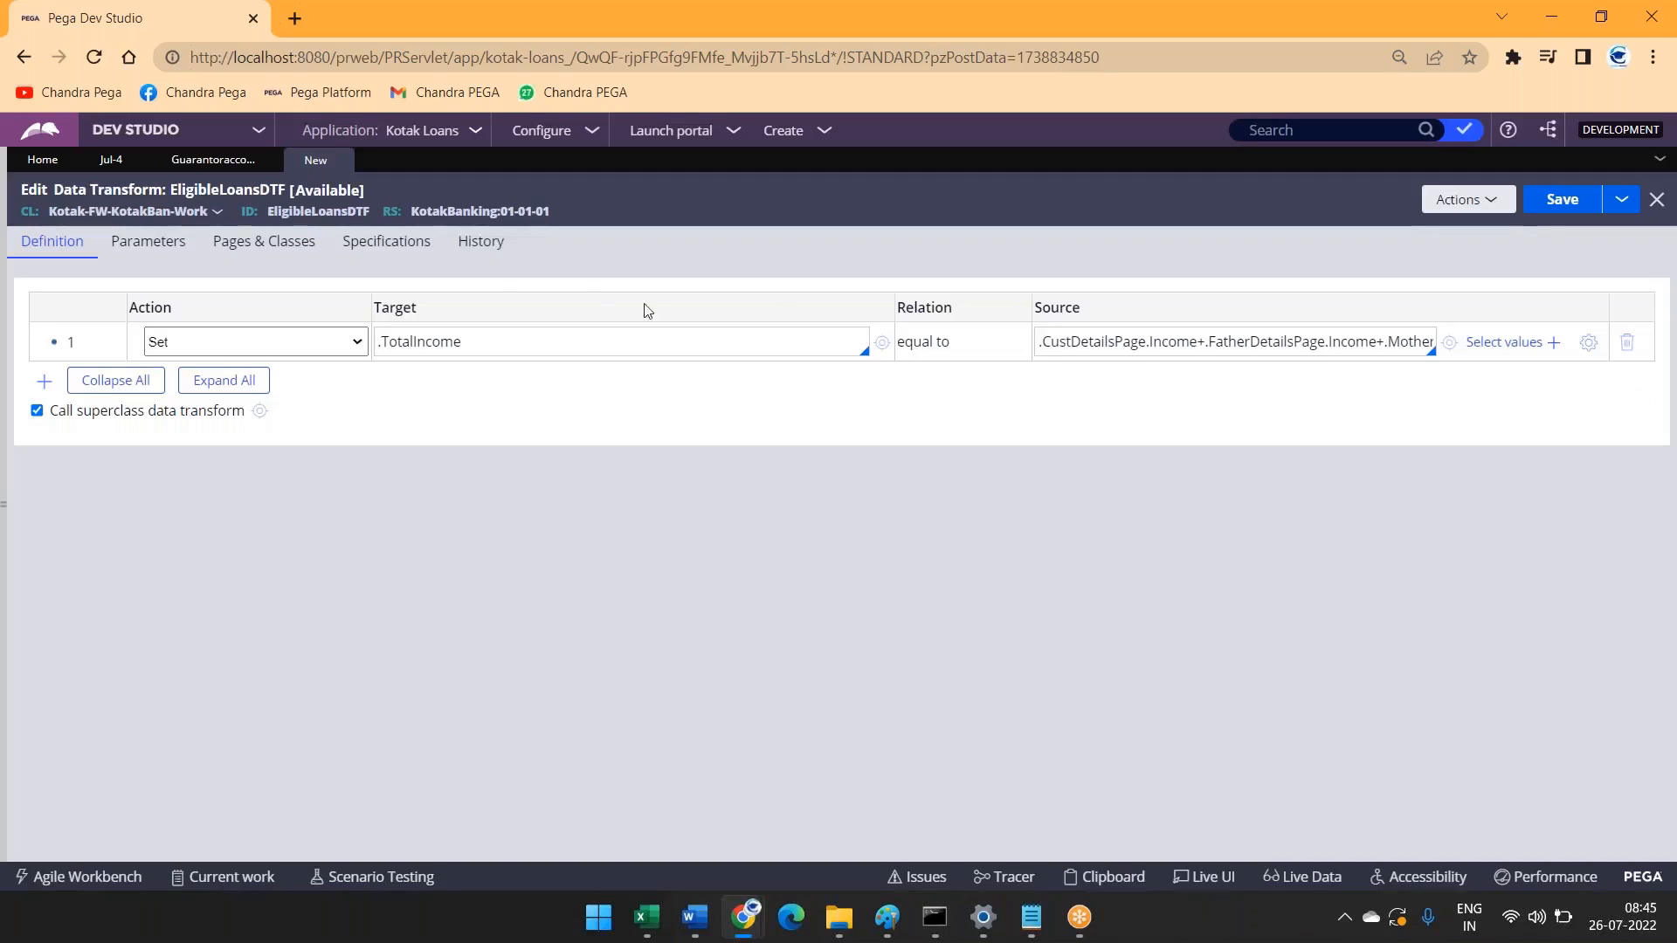
left_click(462, 341)
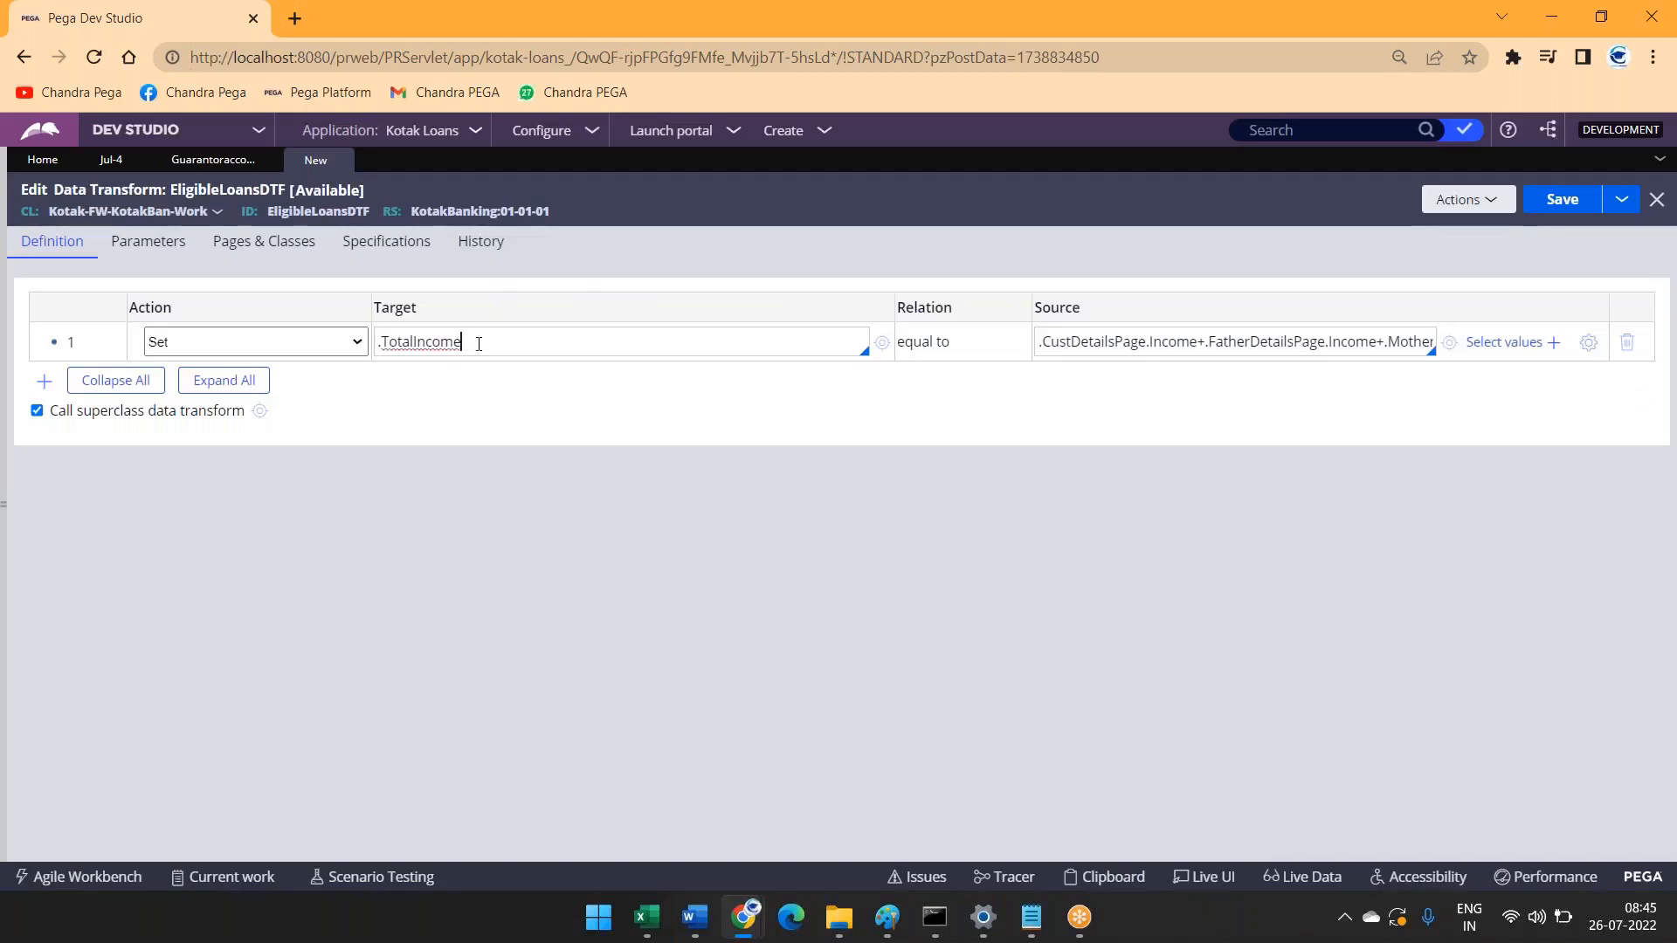
Step: Add a second row to the data transform with the When action
left_click(43, 385)
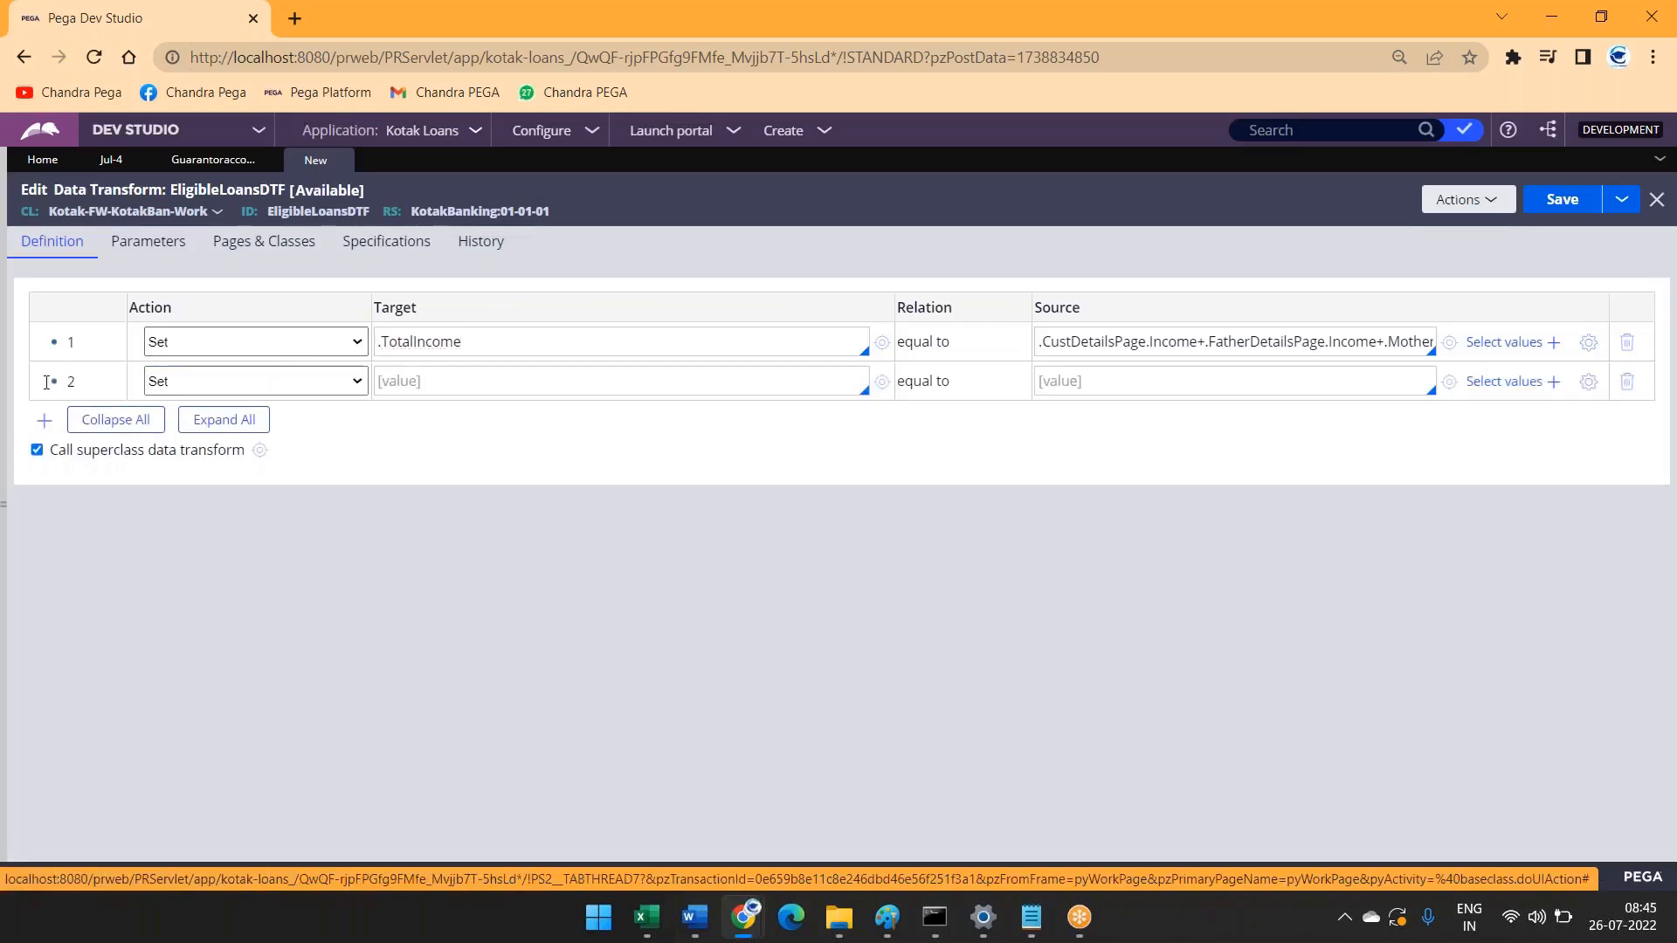
left_click(219, 384)
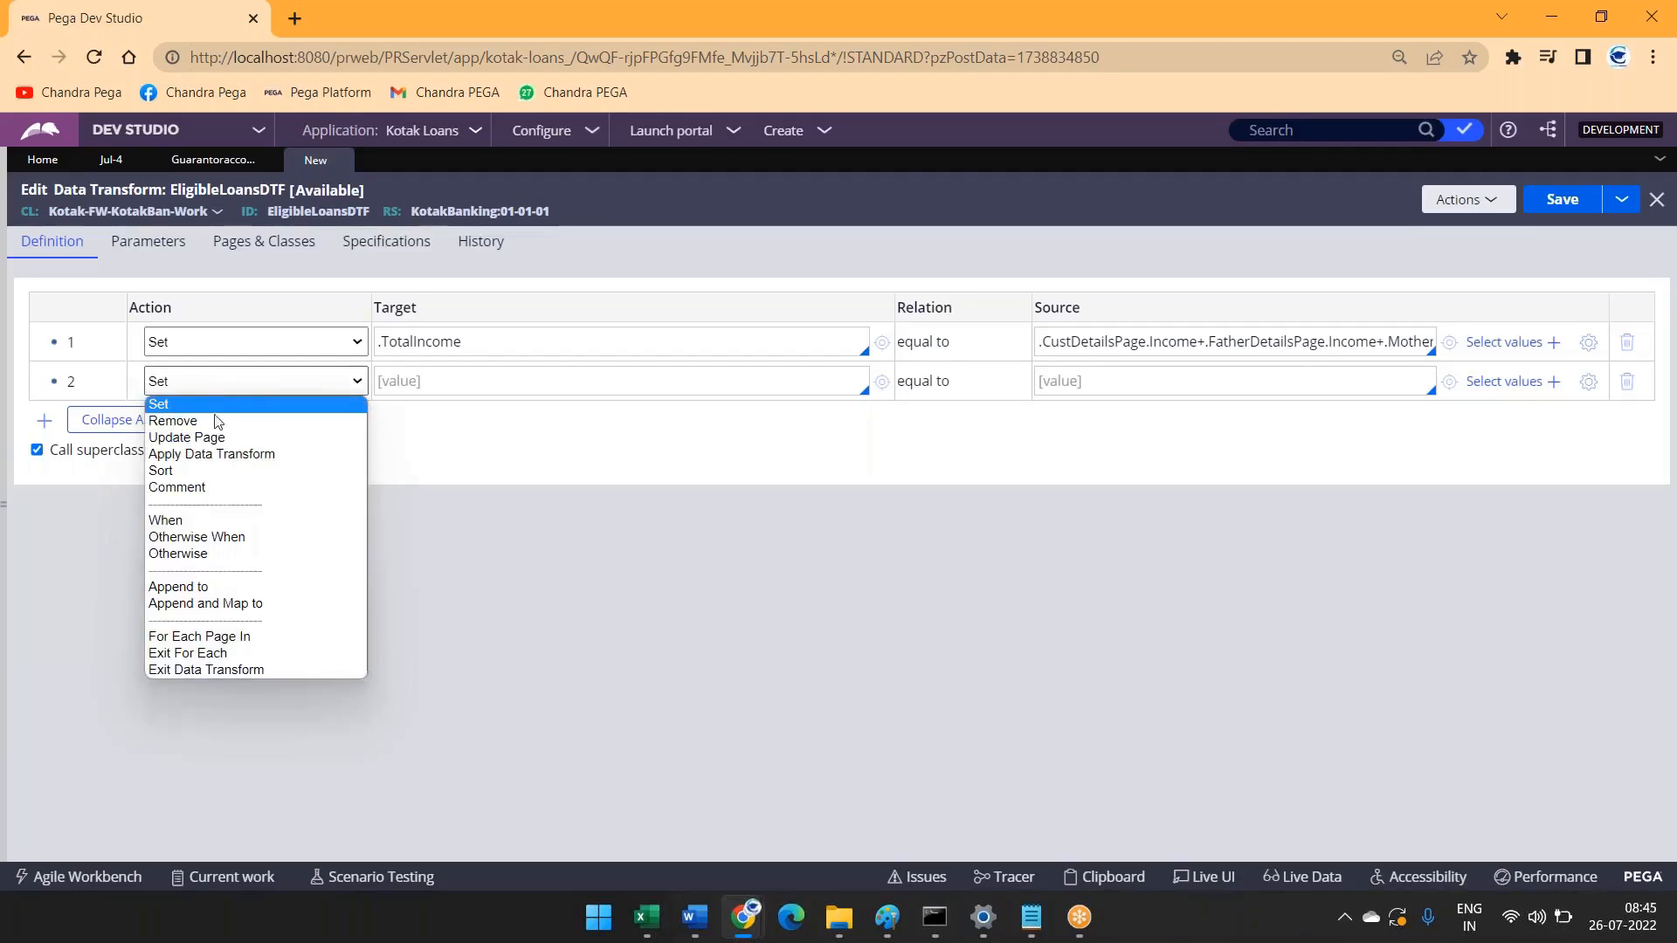
left_click(225, 522)
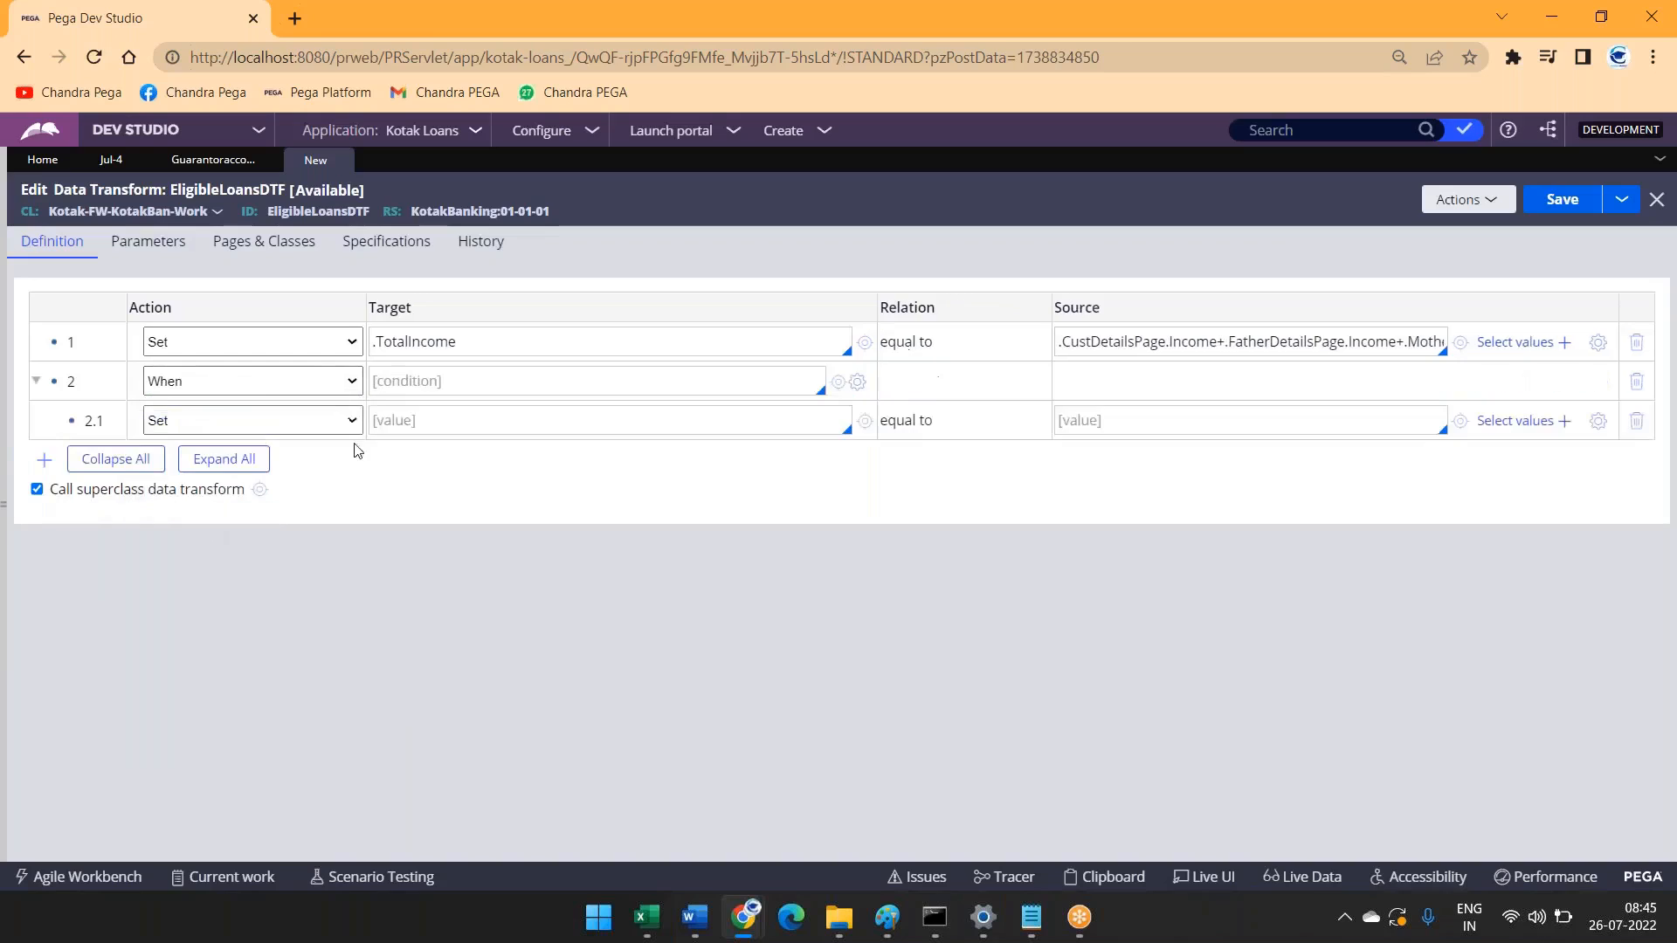
Step: Compose the expression .IsCustEmpolyed="Yes" in the target of nested row 2.1
left_click(435, 387)
type(".is")
key("BackSpace")
key("BackSpace")
key("BackSpace")
type(".")
left_click(419, 420)
type(".IsCustEmpolyed")
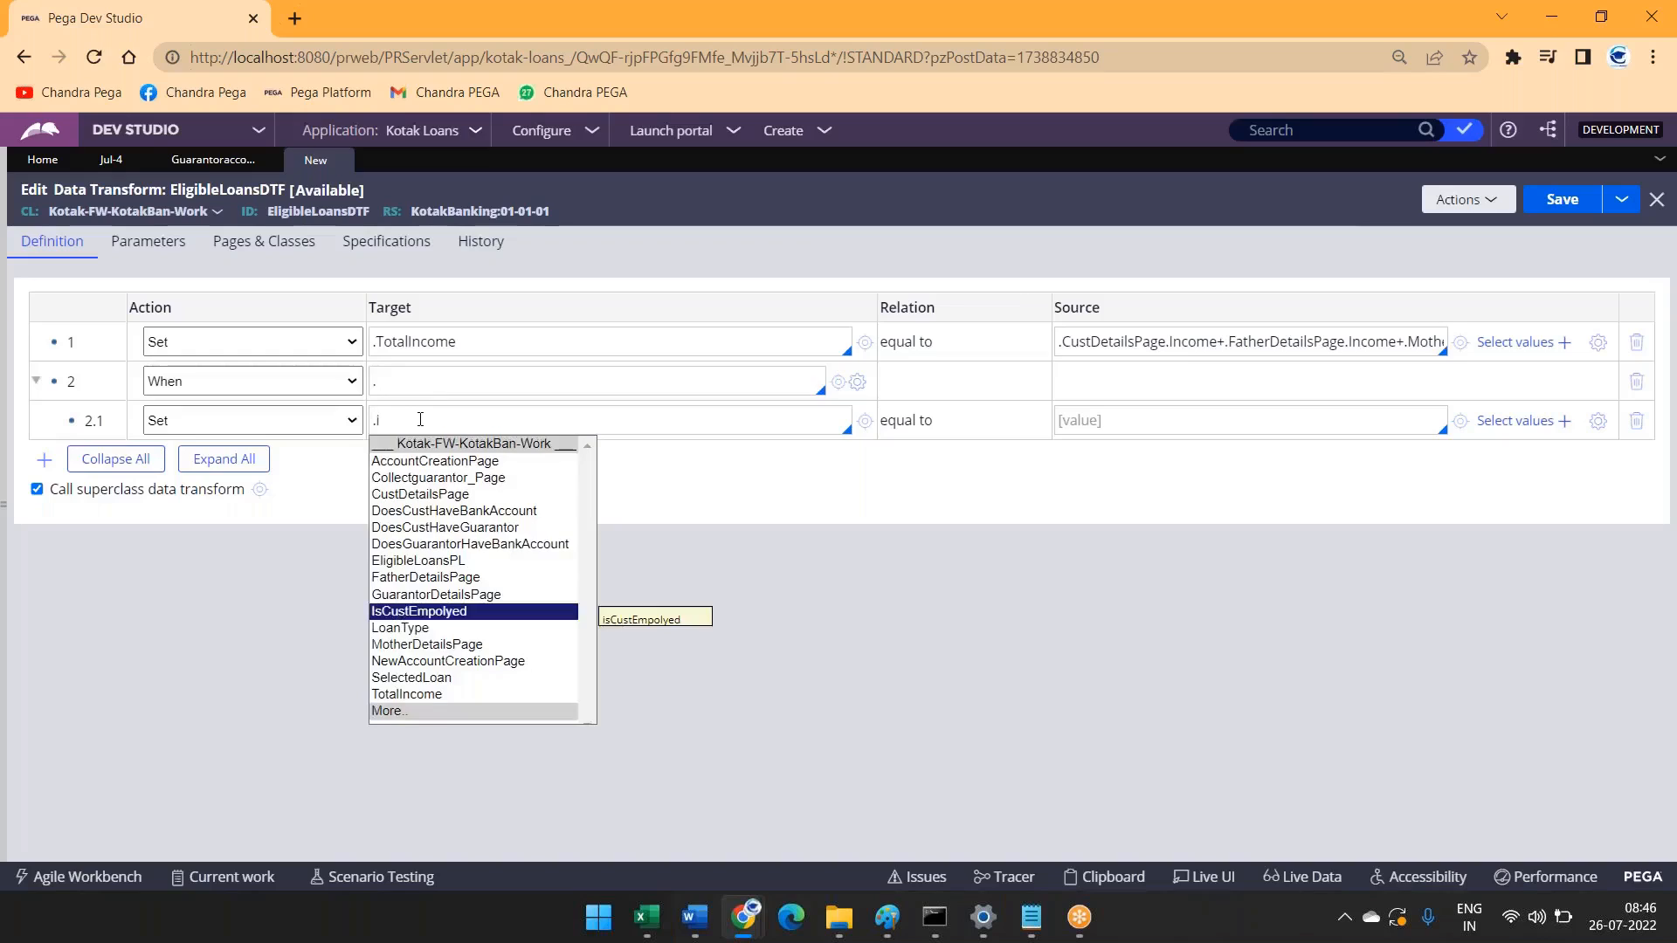
key("Return")
type("=")
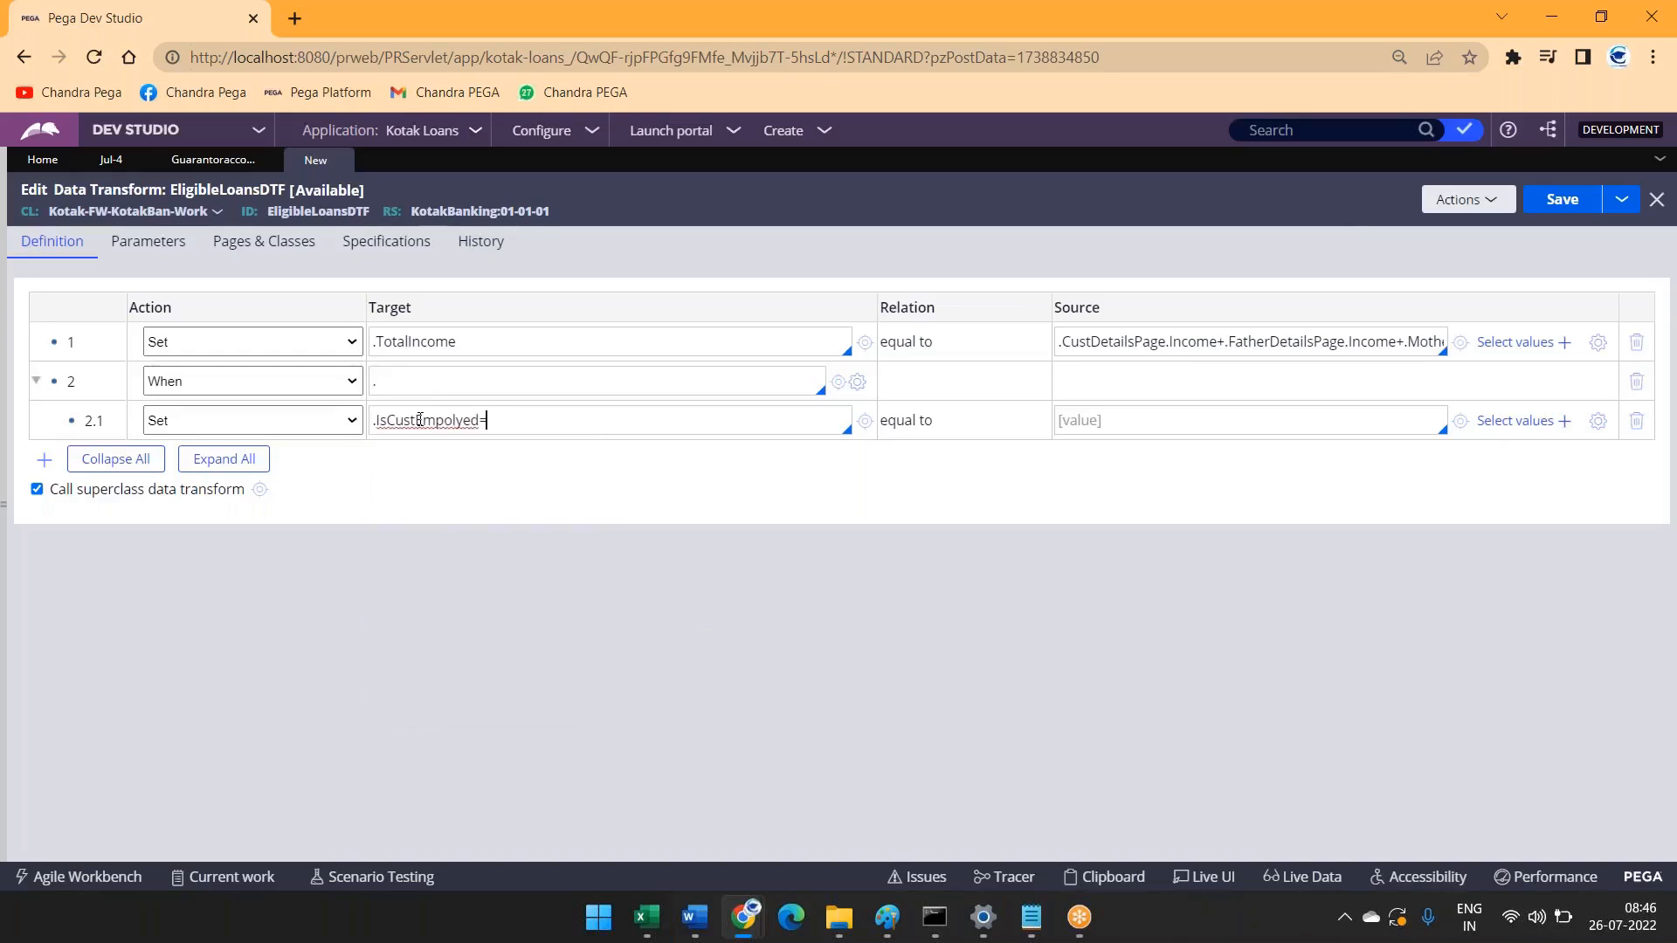
type("\"Yes")
Step: Move the .IsCustEmpolyed="Yes" expression from row 2.1 into the When condition of row 2
key("ctrl+a")
key("BackSpace")
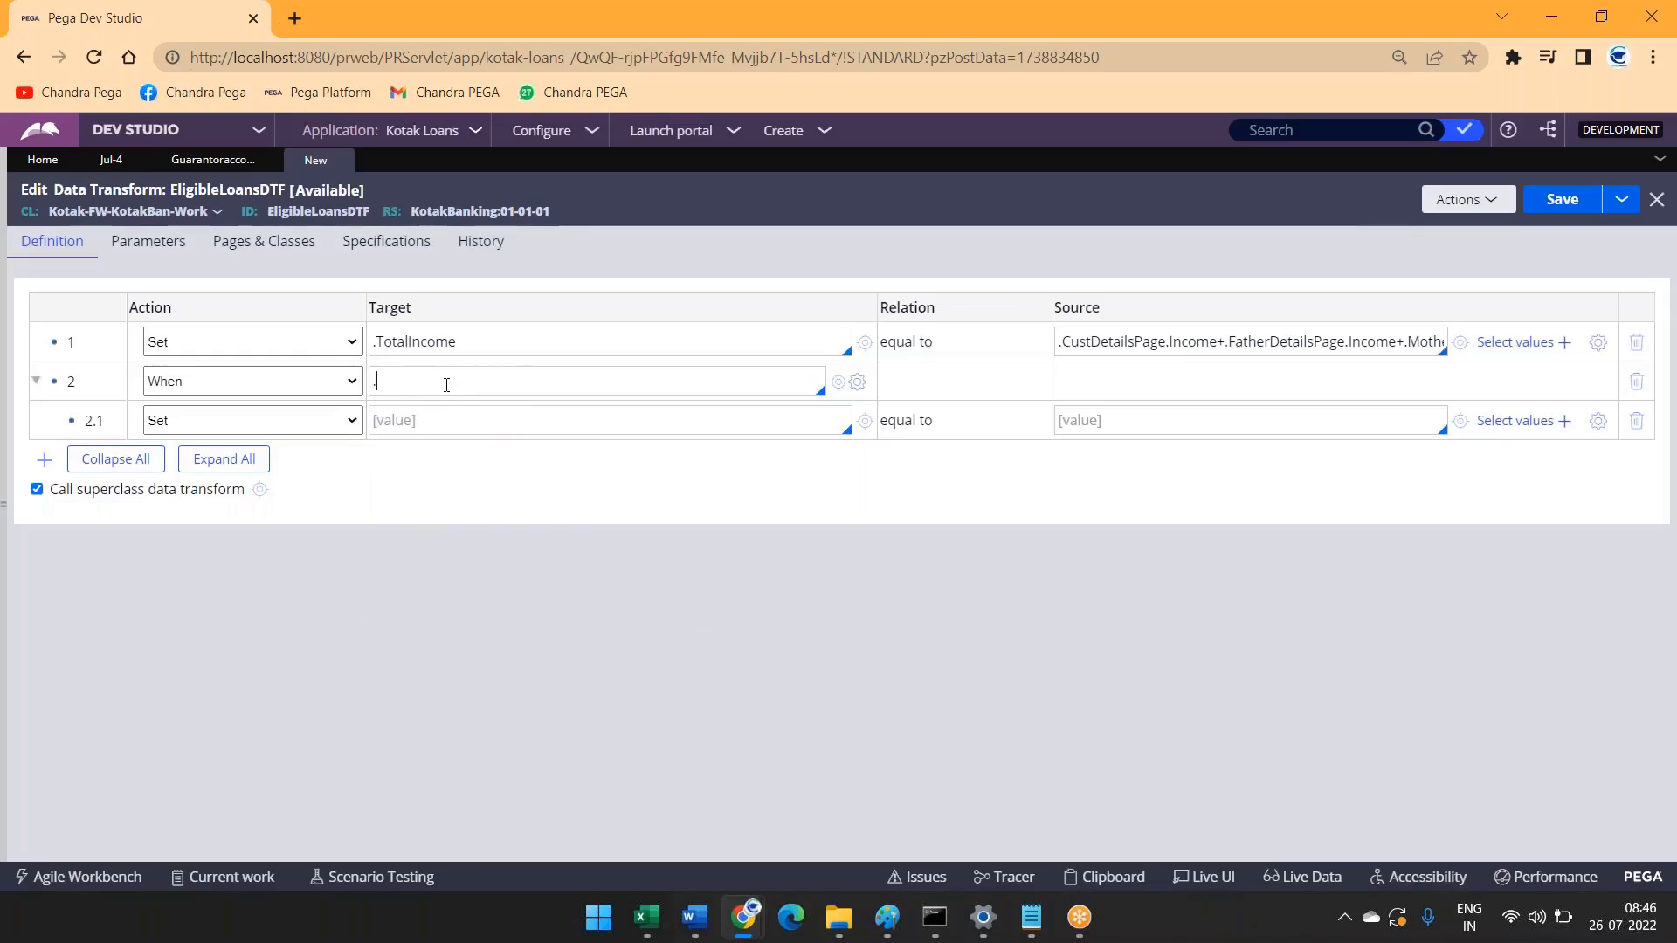
key("ctrl+v")
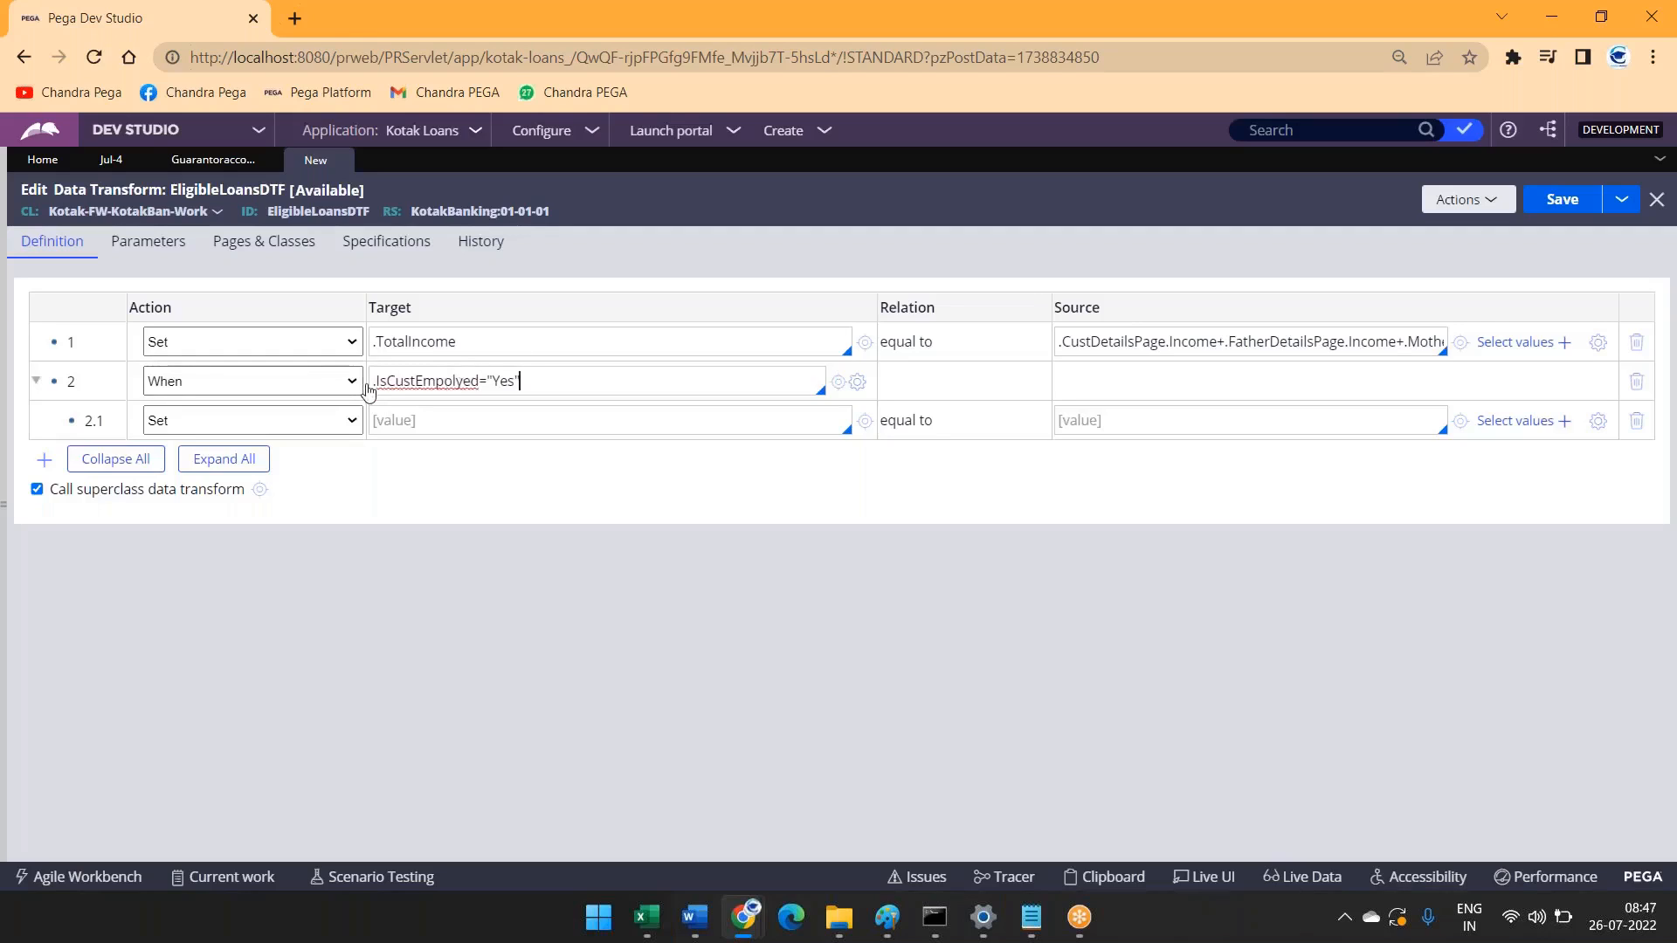
Step: Change the action of row 2.1 to When, nested under the employment condition
left_click(340, 421)
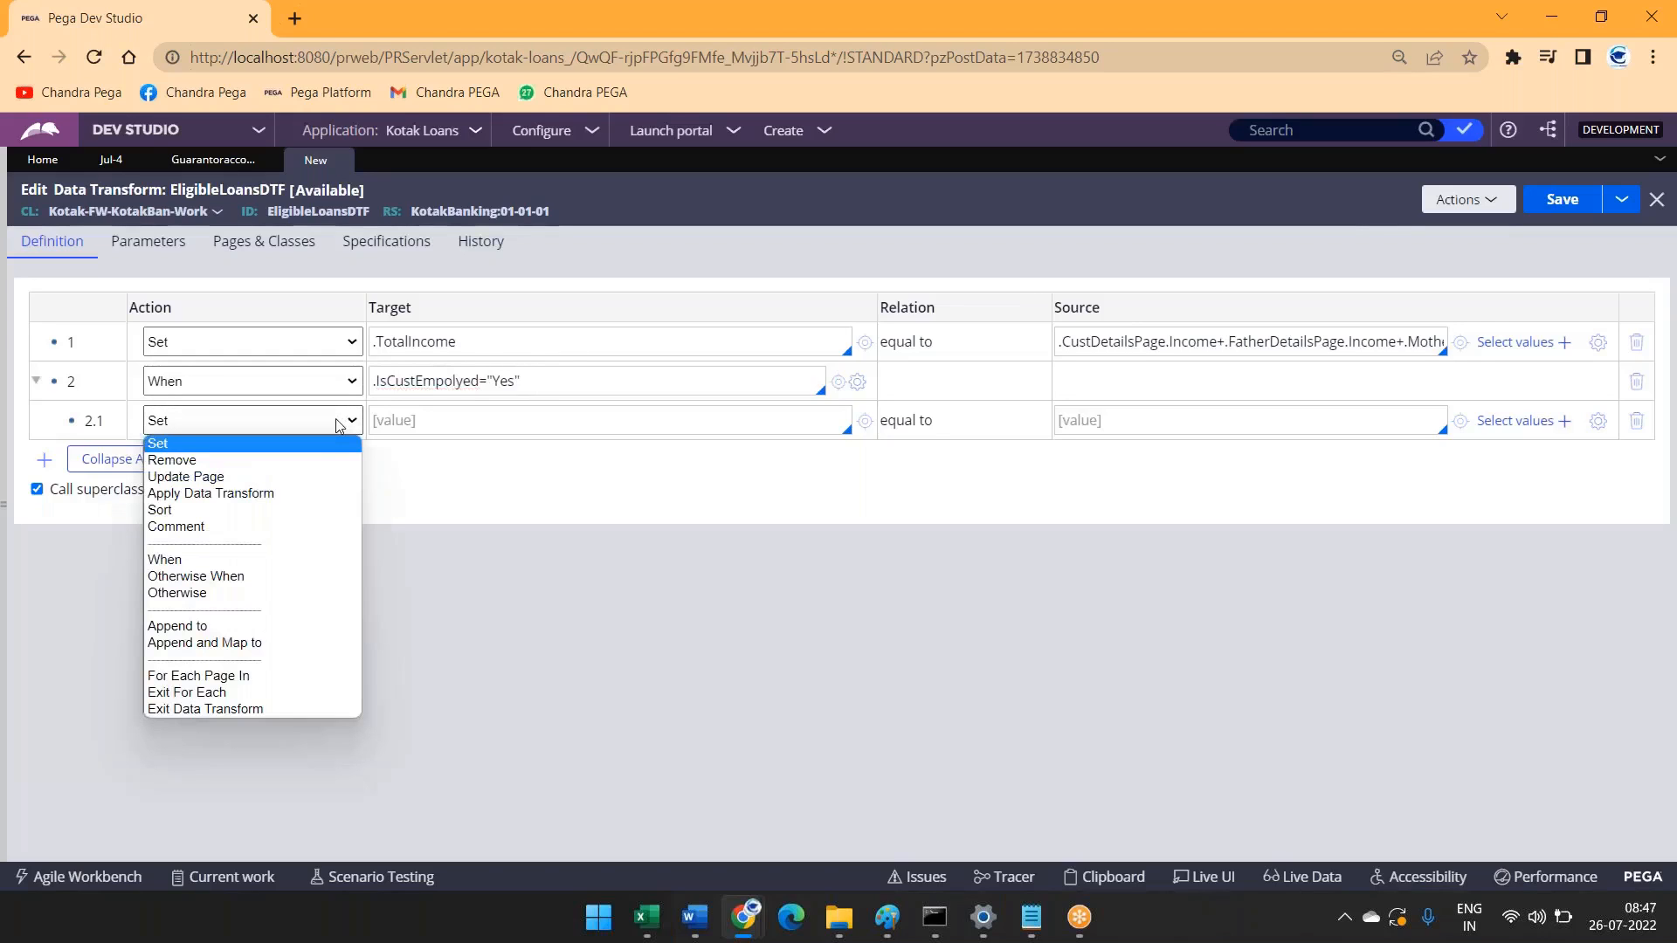
left_click(199, 559)
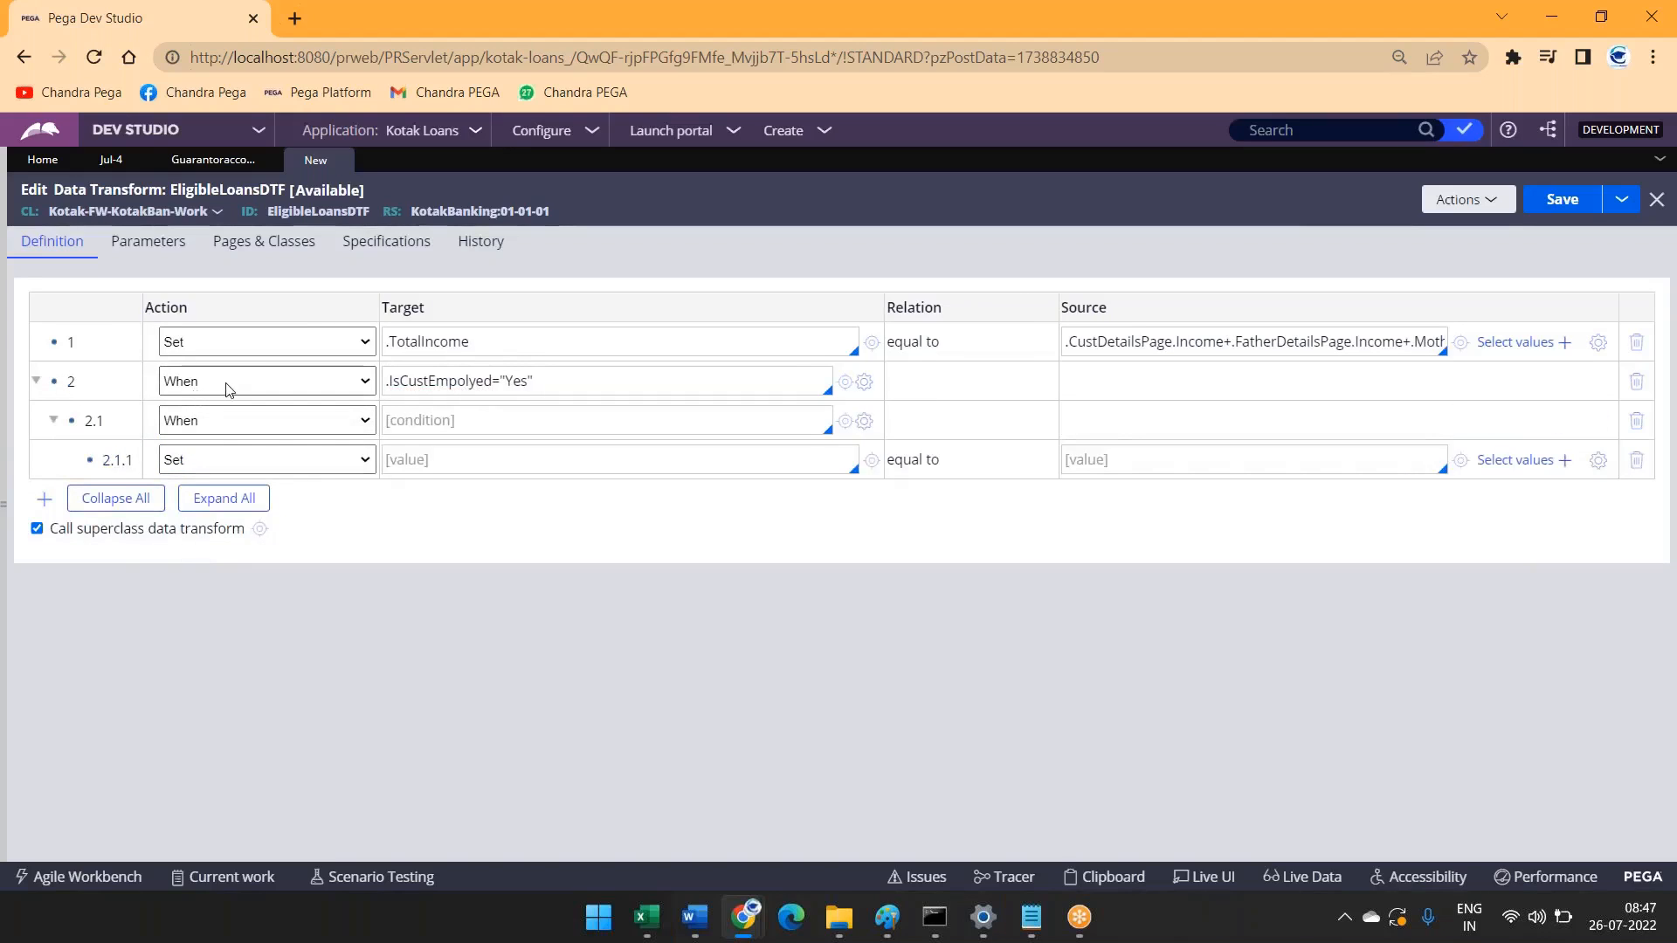
left_click(569, 381)
left_click(432, 424)
type(".")
key("BackSpace")
Step: Begin the income range expression in row 2.1.1's target with .TotalIncome>100000 &&
left_click(419, 456)
type(".")
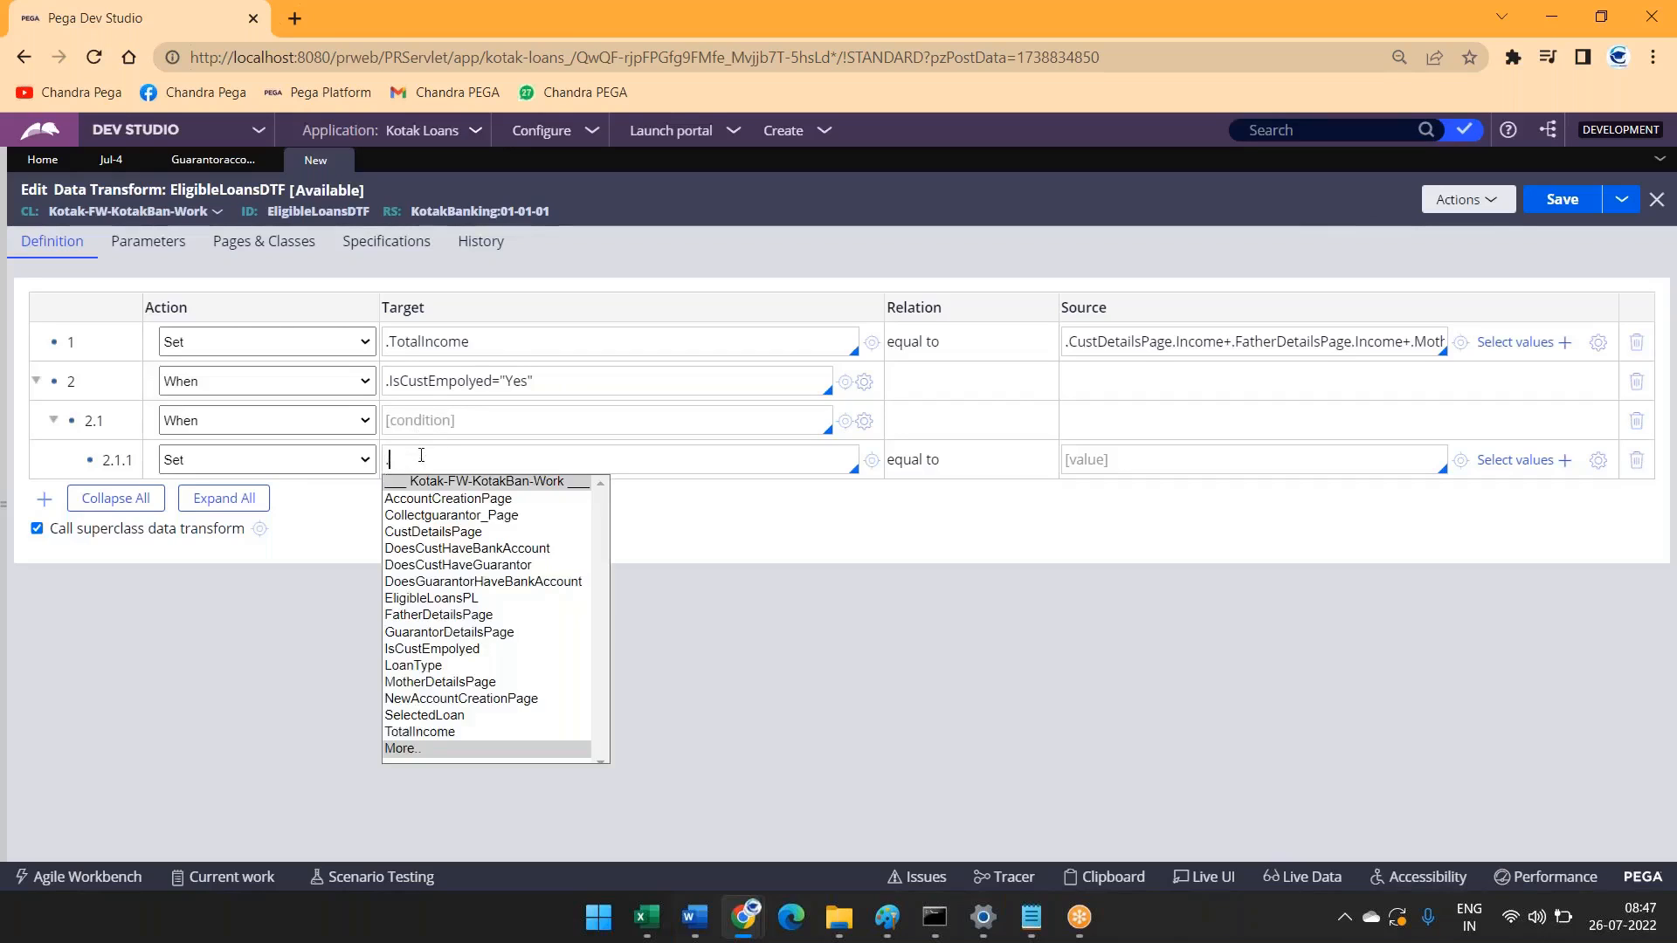
type("Toto")
key("Return")
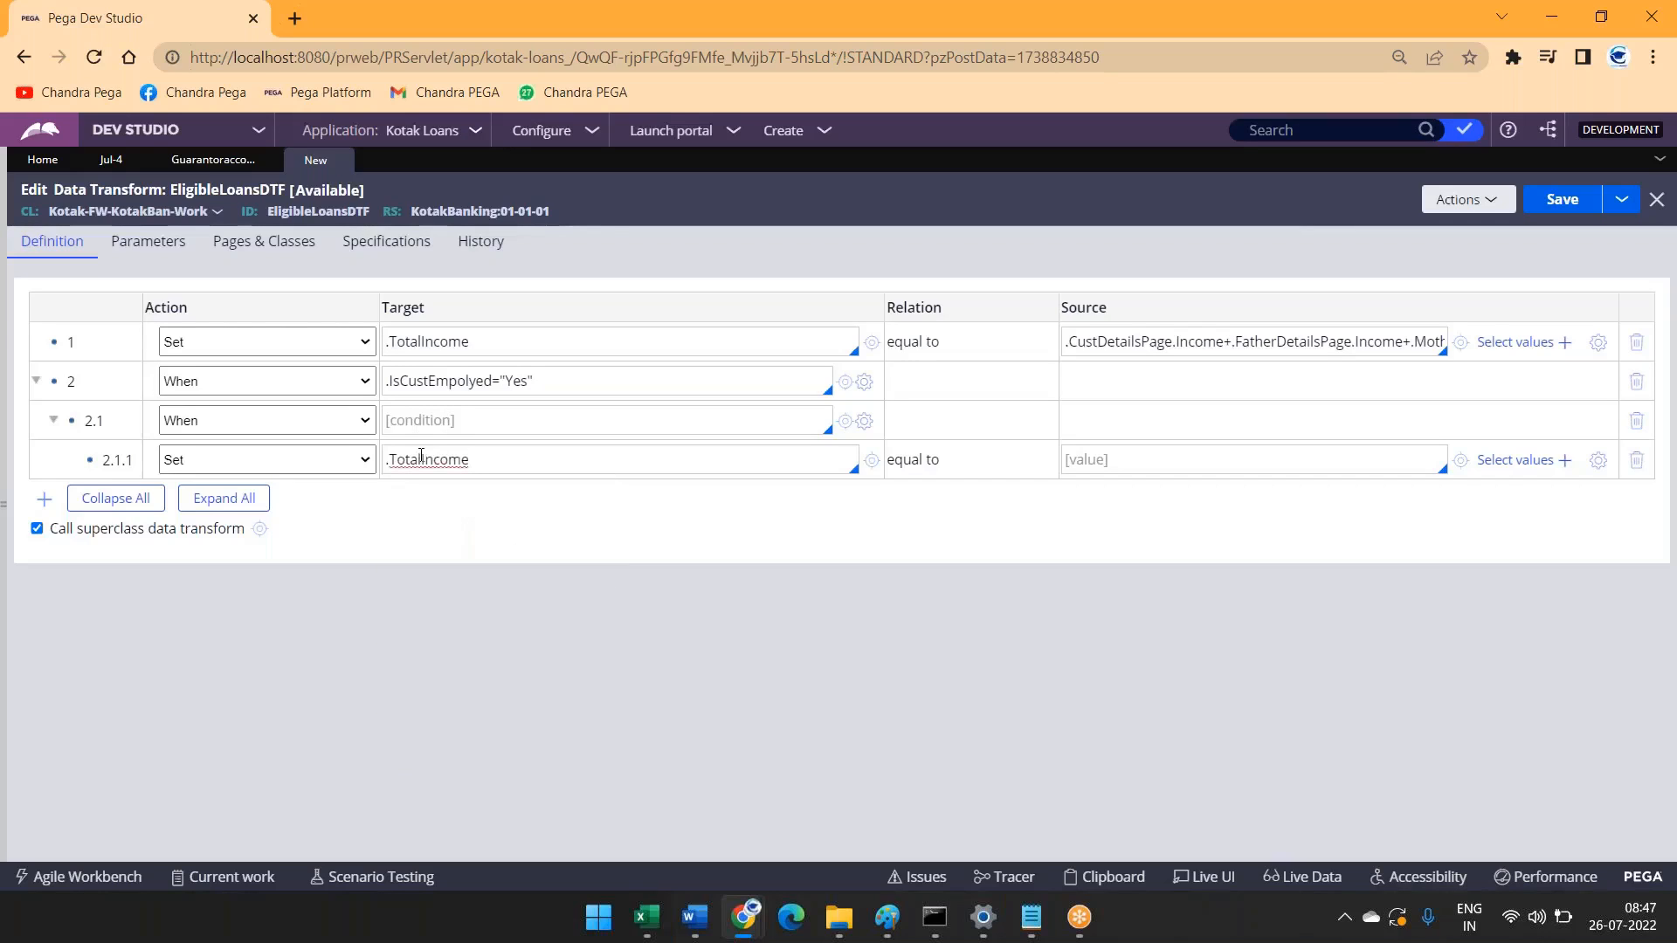
type(">100000 &&")
Step: Complete the row 2.1.1 expression with a copied comparison so it reads .TotalIncome>100000 && .TotalIncome<=500000
left_click_drag(525, 460, 375, 460)
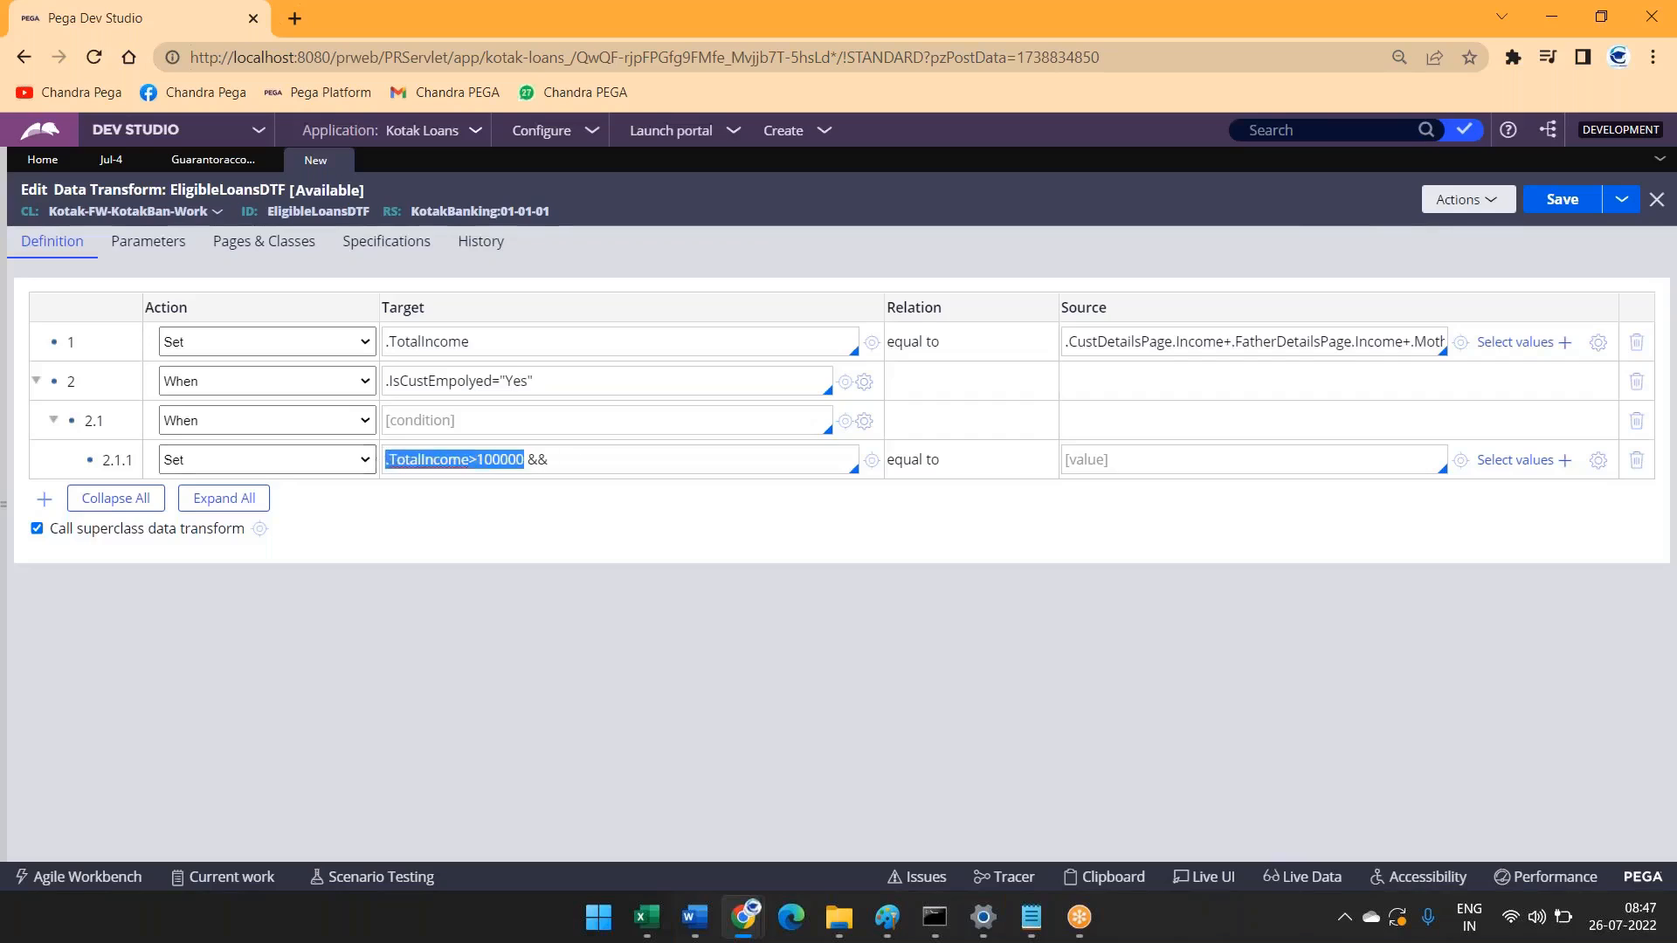
key("ctrl+c")
left_click(586, 460)
key("ctrl+v")
left_click(643, 459)
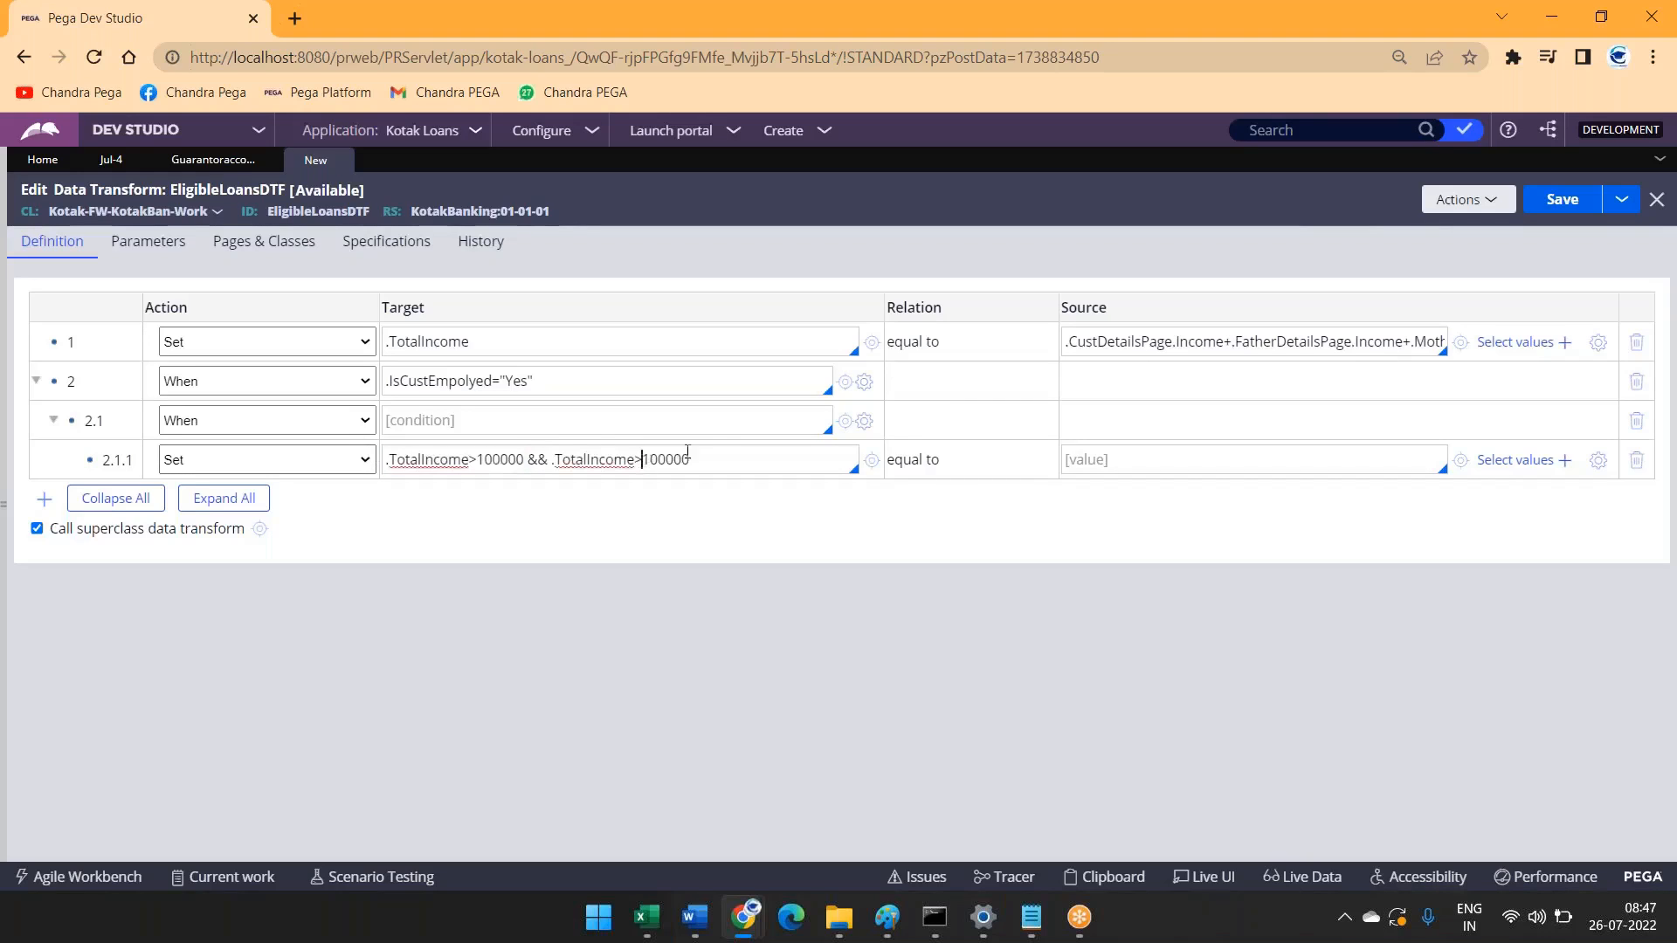
key("BackSpace")
type("<=")
key("Right")
key("Right")
left_click(508, 460)
key("BackSpace")
key("BackSpace")
key("BackSpace")
type("5")
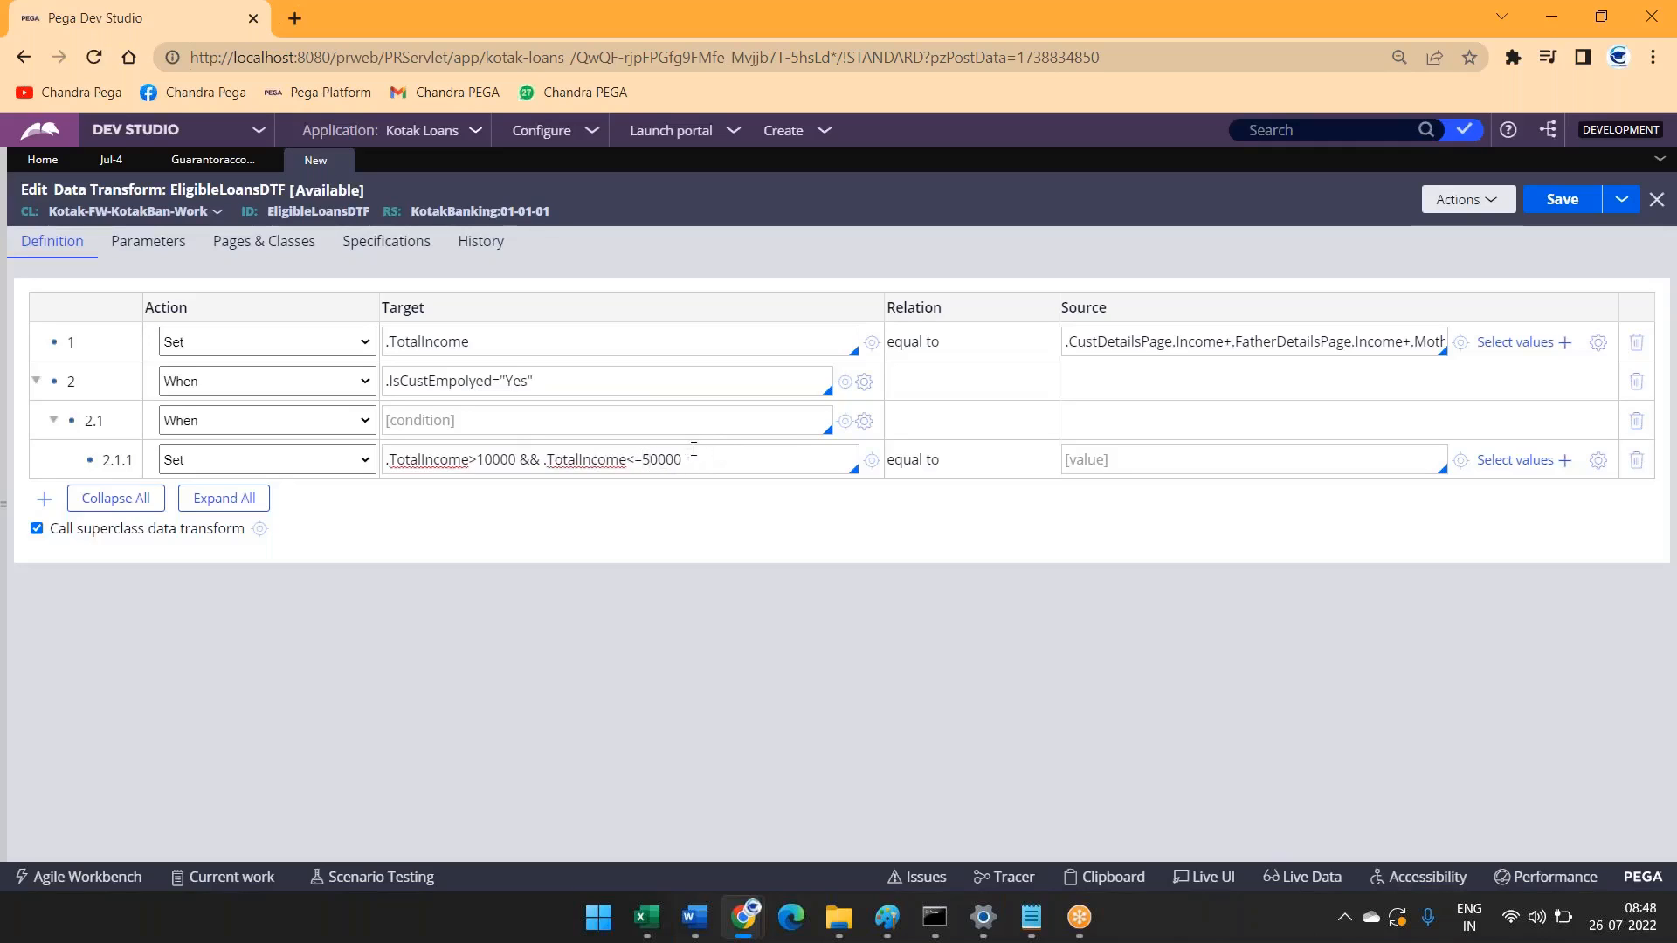
type("0")
left_click(493, 460)
type("0")
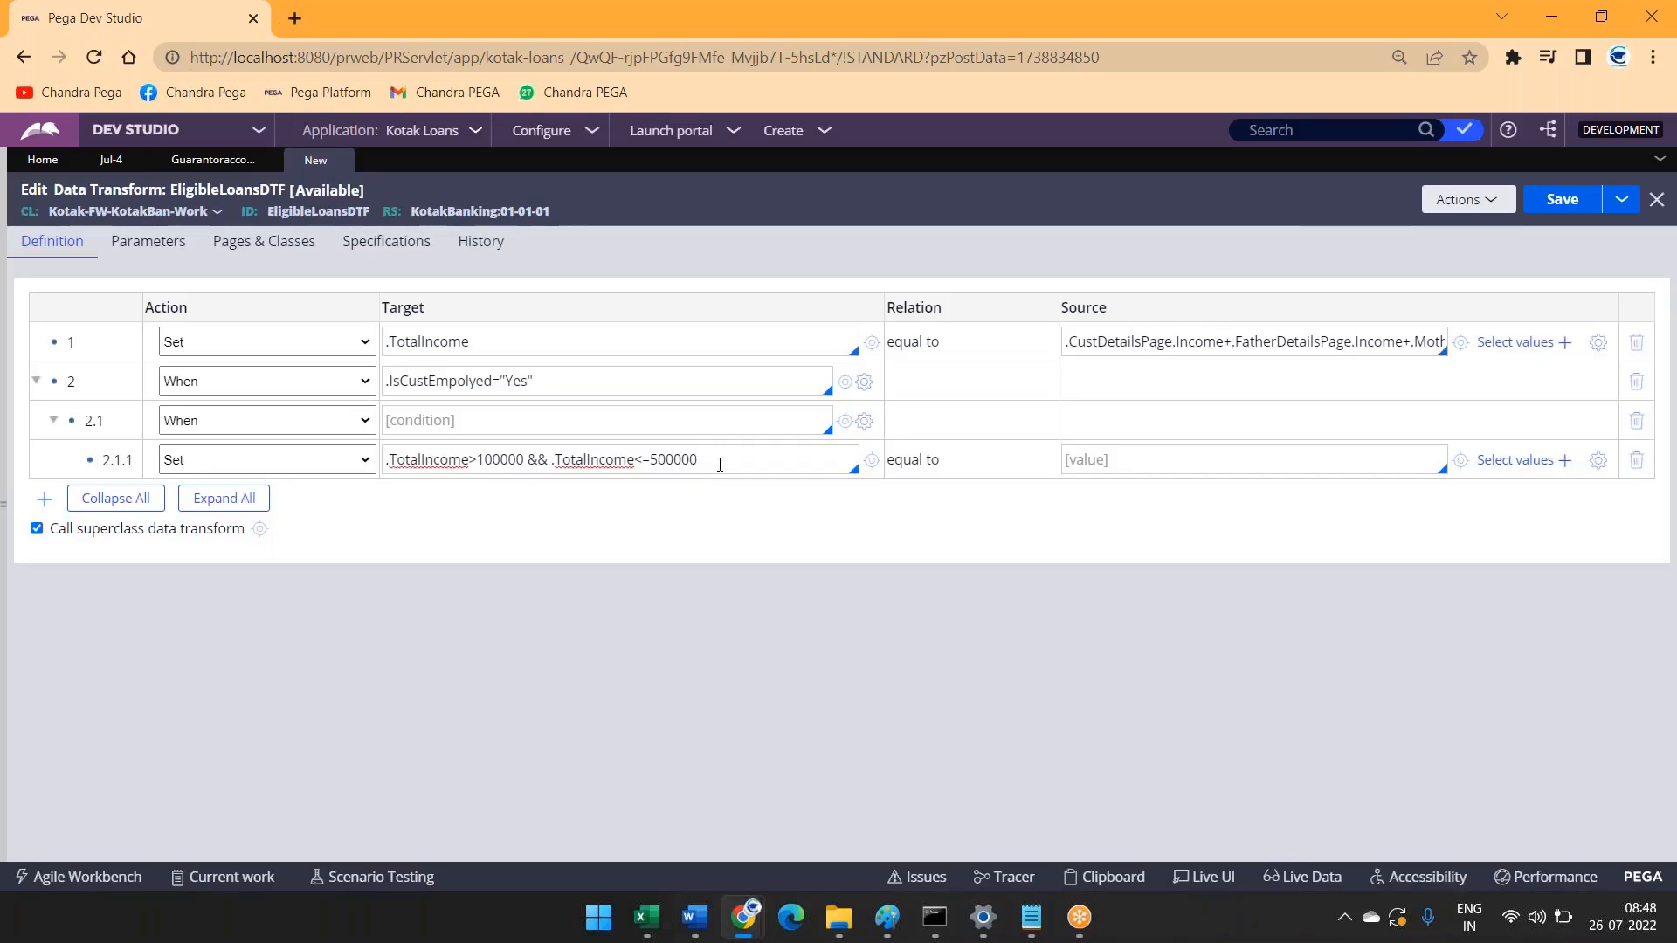
Step: Move the .TotalIncome range expression from row 2.1.1 into the When condition of row 2.1
key("ctrl+a")
key("BackSpace")
left_click(647, 425)
key("ctrl+v")
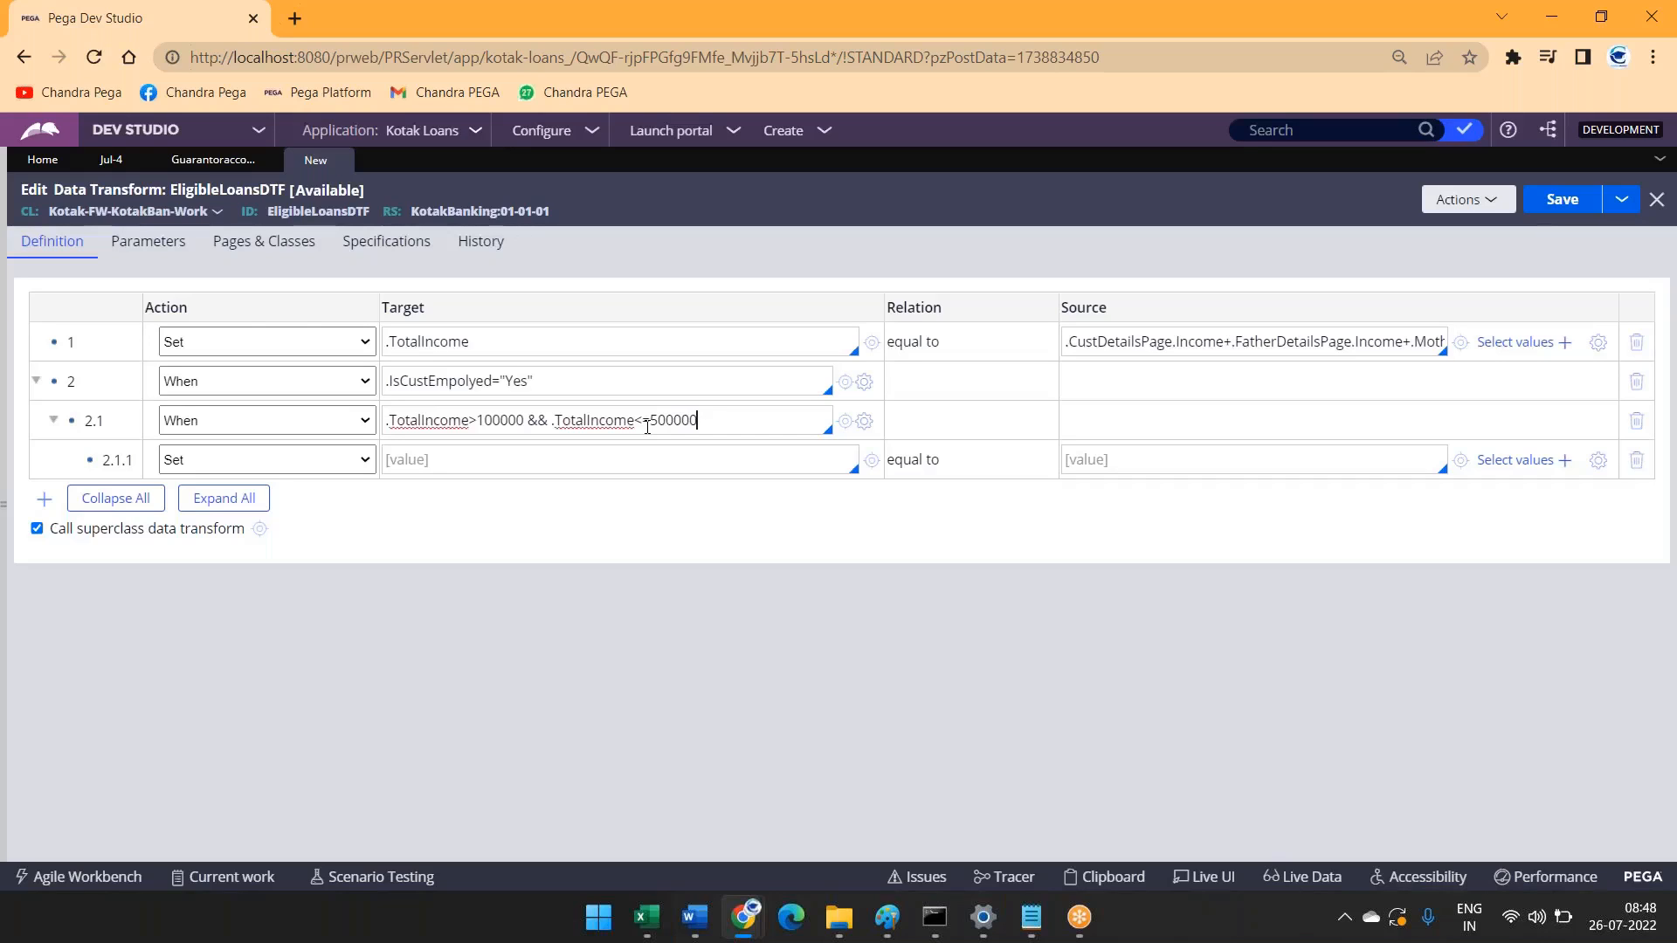
Step: Set row 2.1.1 to Append and Map to with .EligibleLoansPL as the target page list
left_click(278, 472)
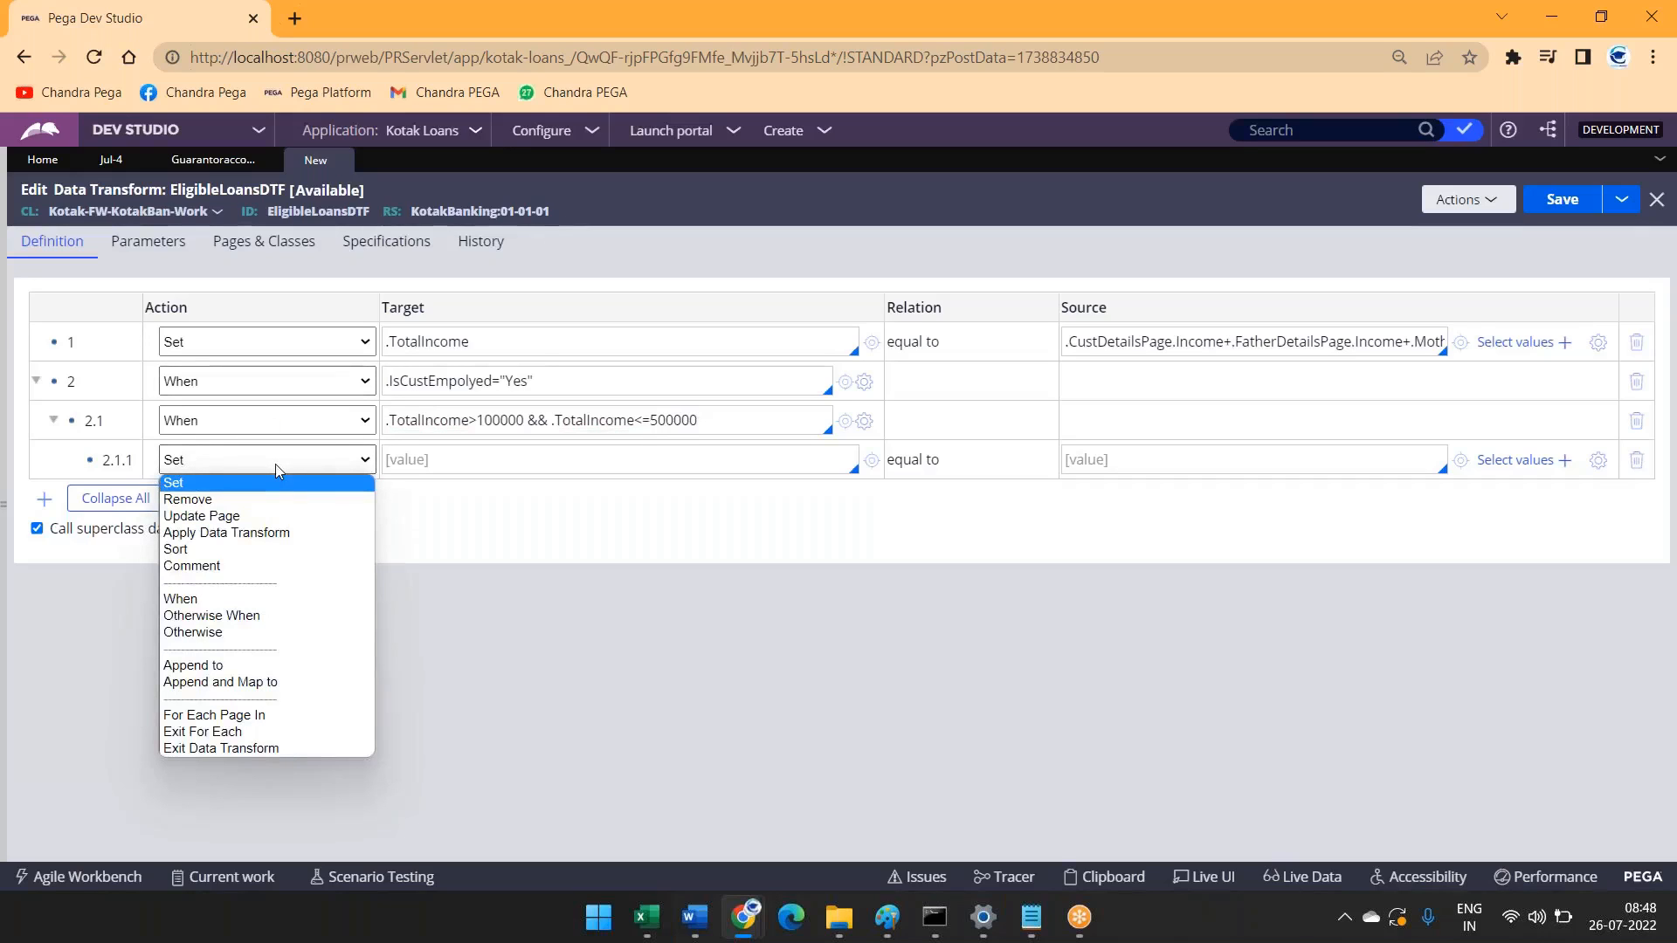
left_click(231, 683)
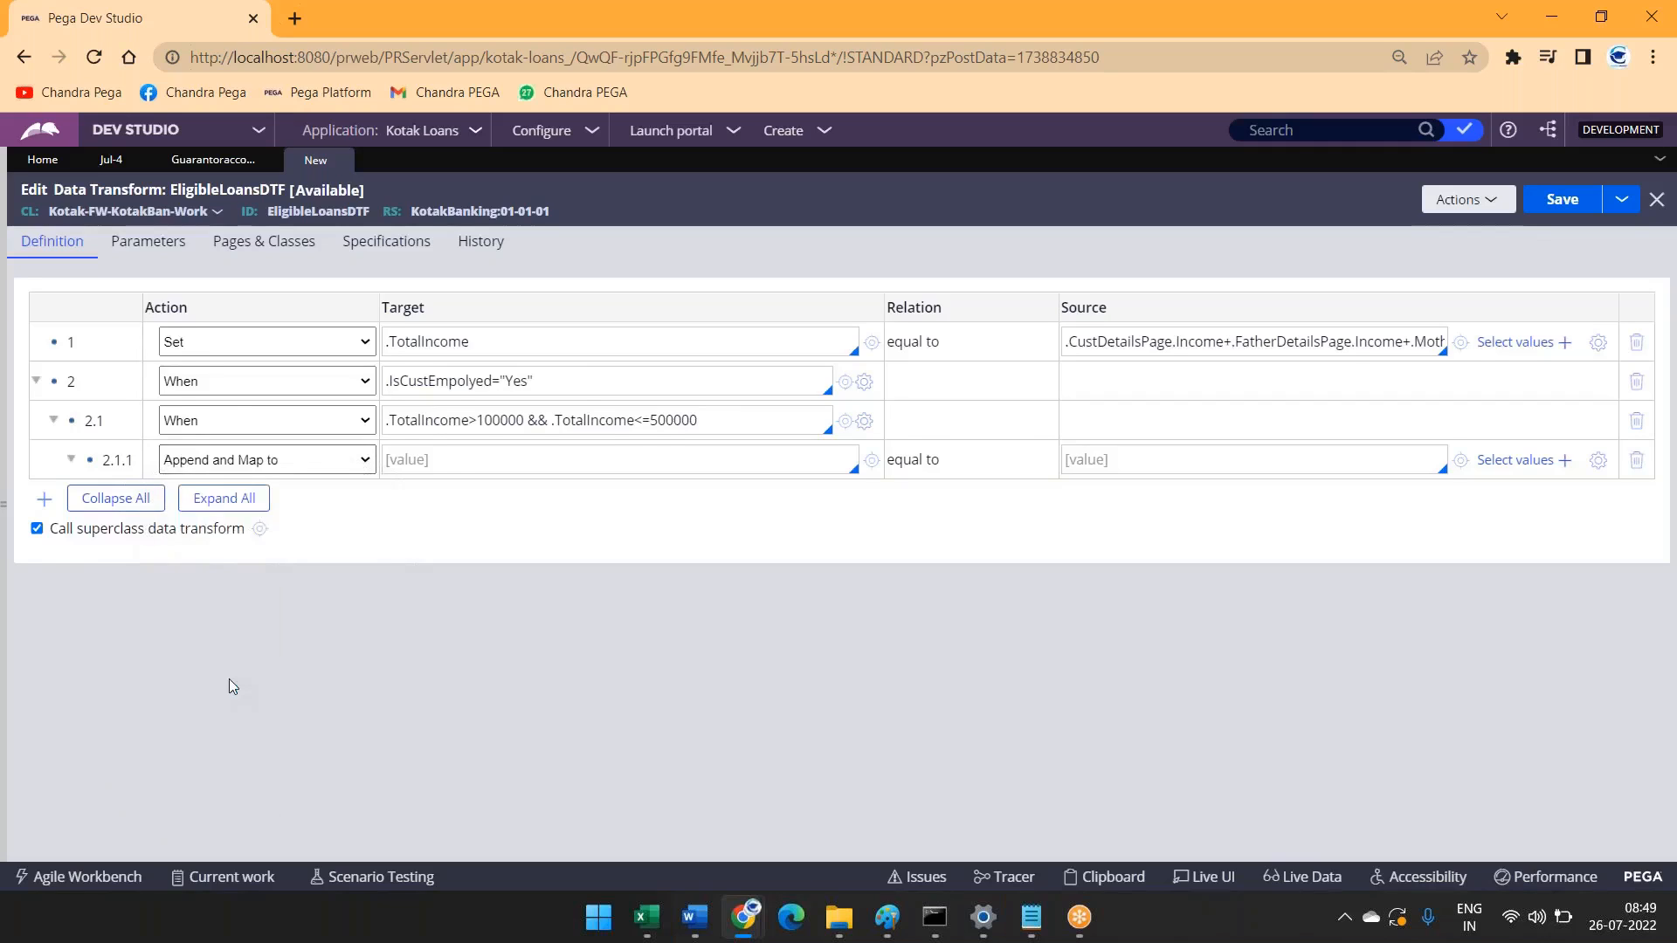
left_click(487, 461)
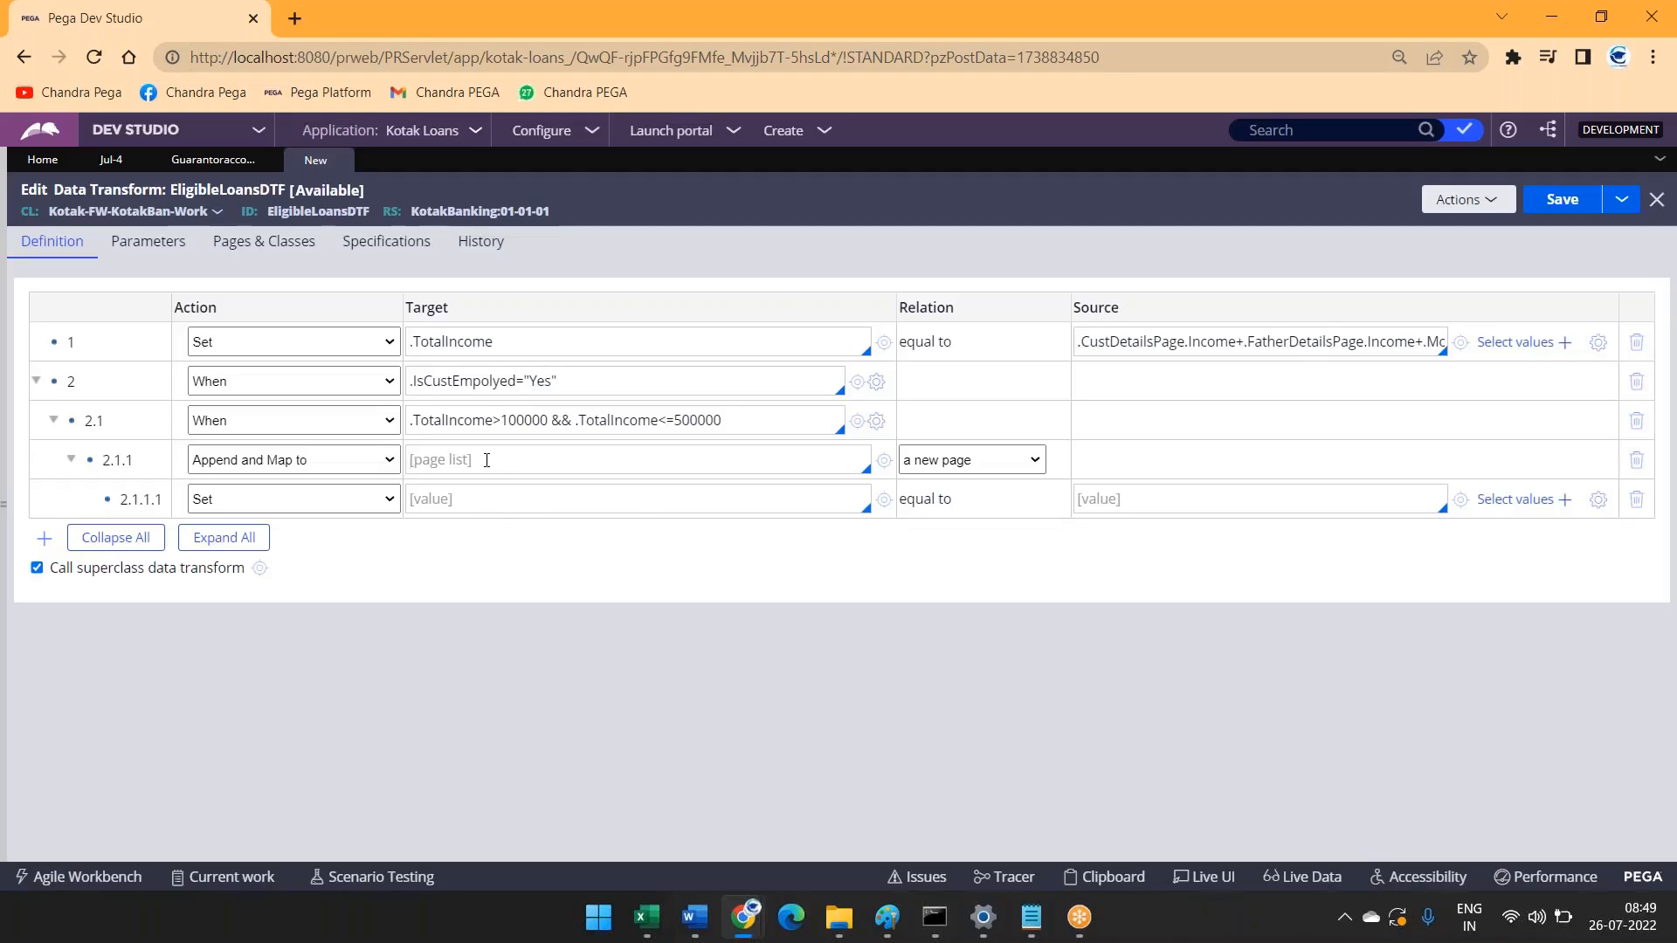
type(".")
key("Down")
key("Down")
key("Down")
key("Down")
key("Down")
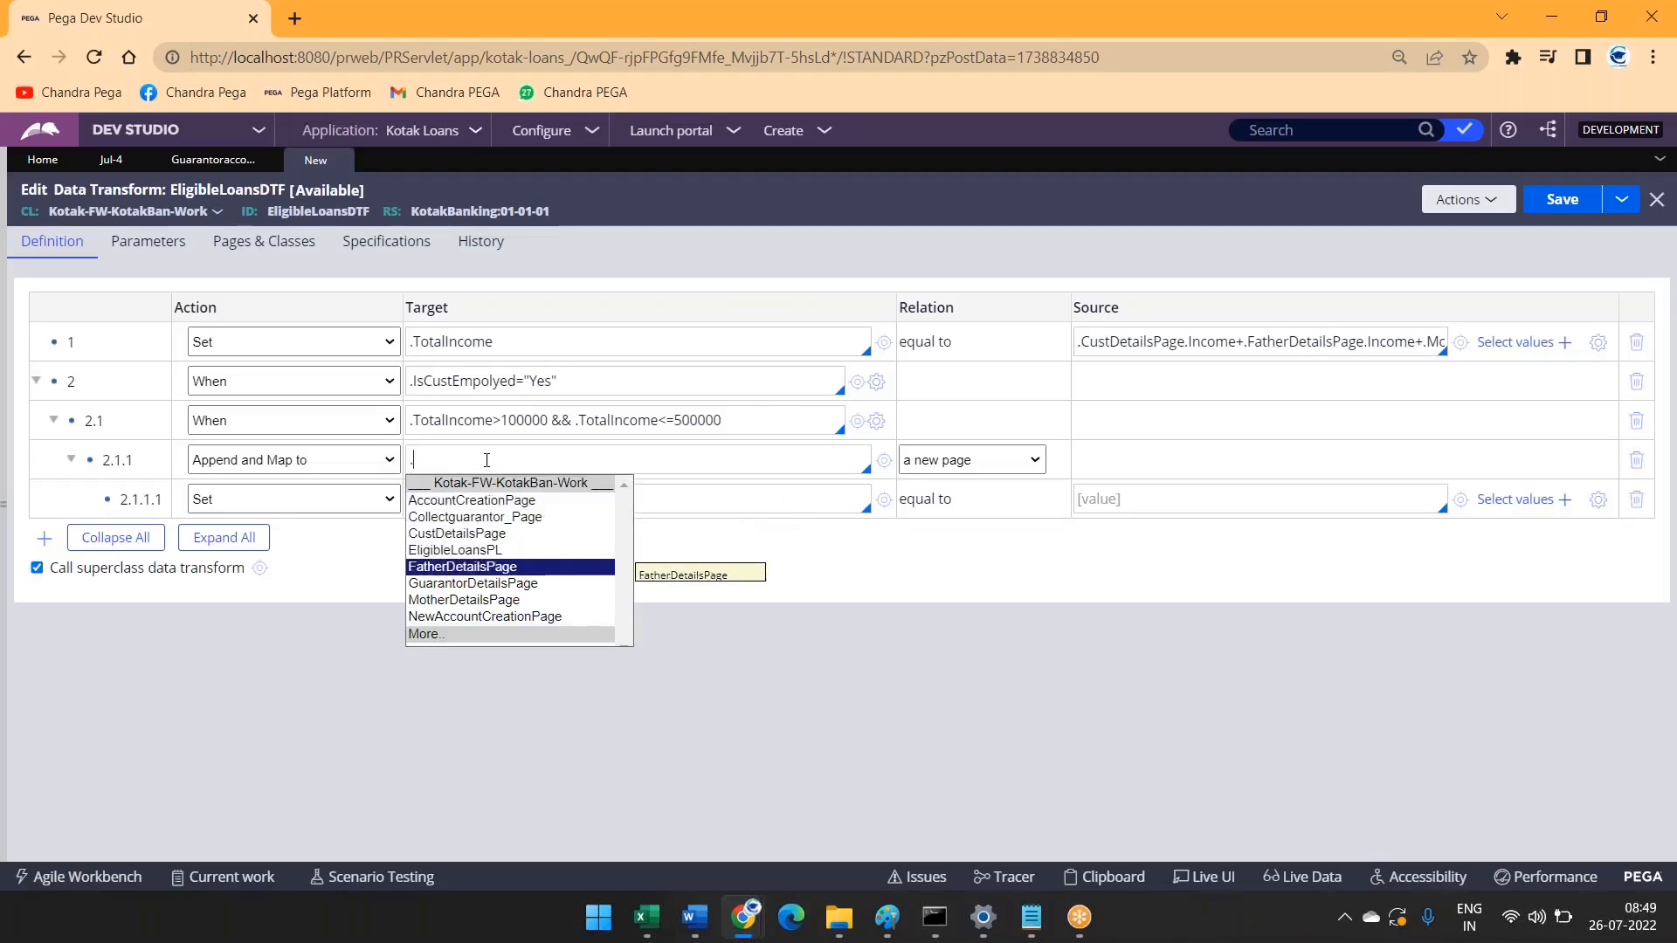
key("Up")
key("Return")
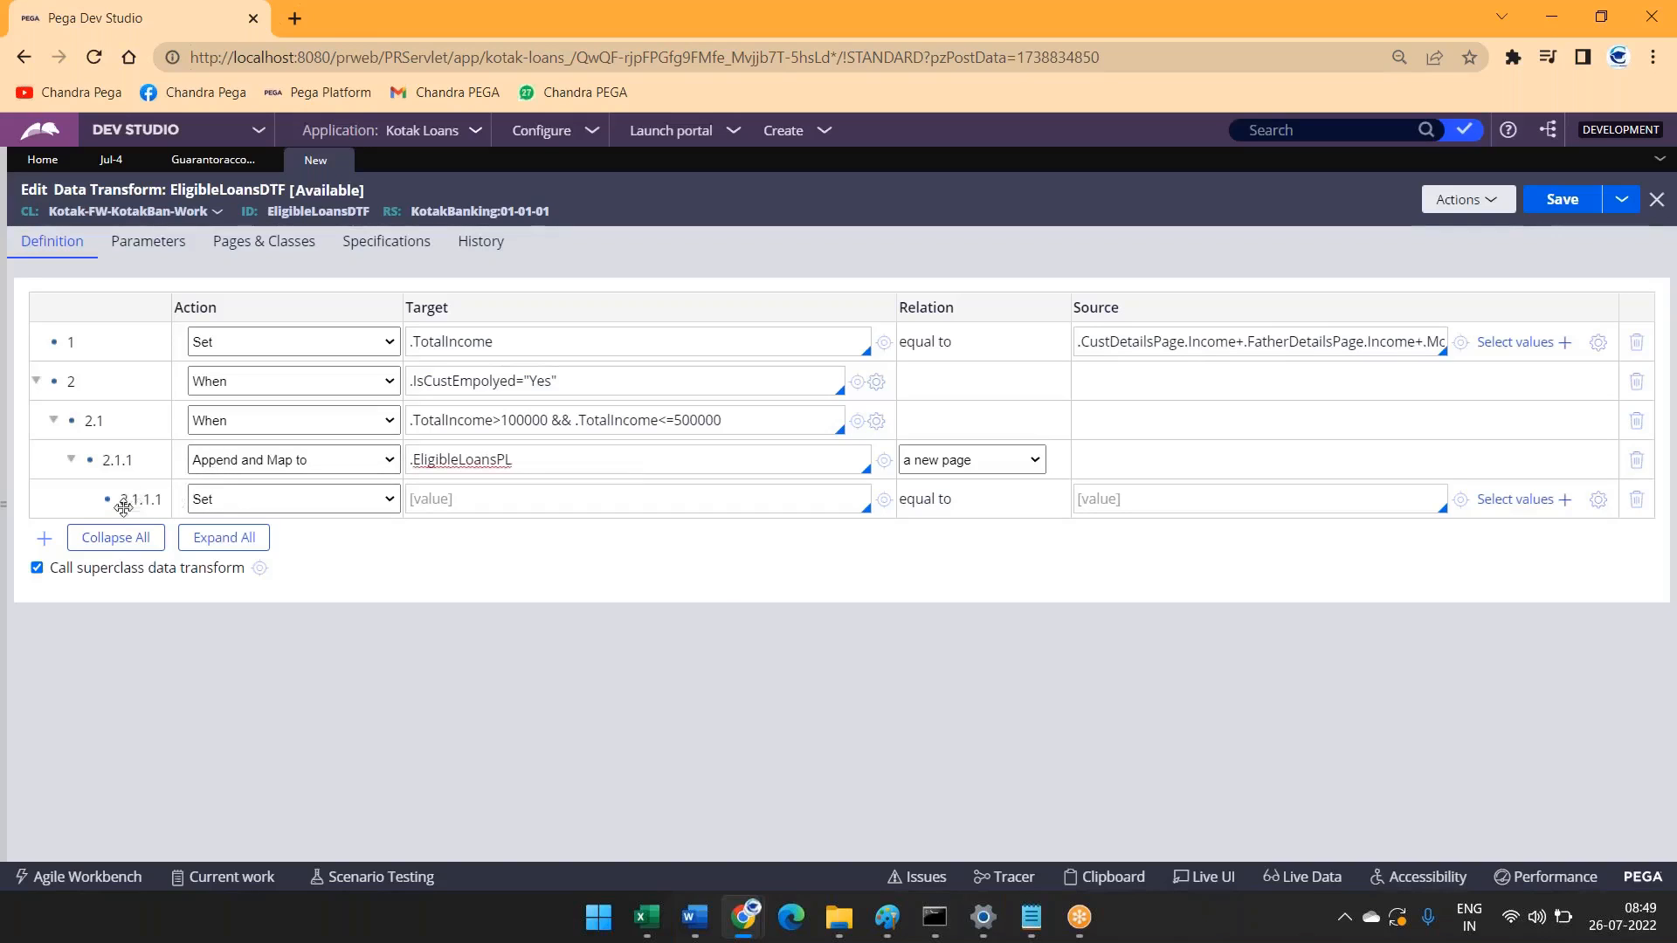
Step: Set .LoanType equal to "Educationl Loan" in row 2.1.1.1 and save the data transform
left_click(593, 502)
type(".lo")
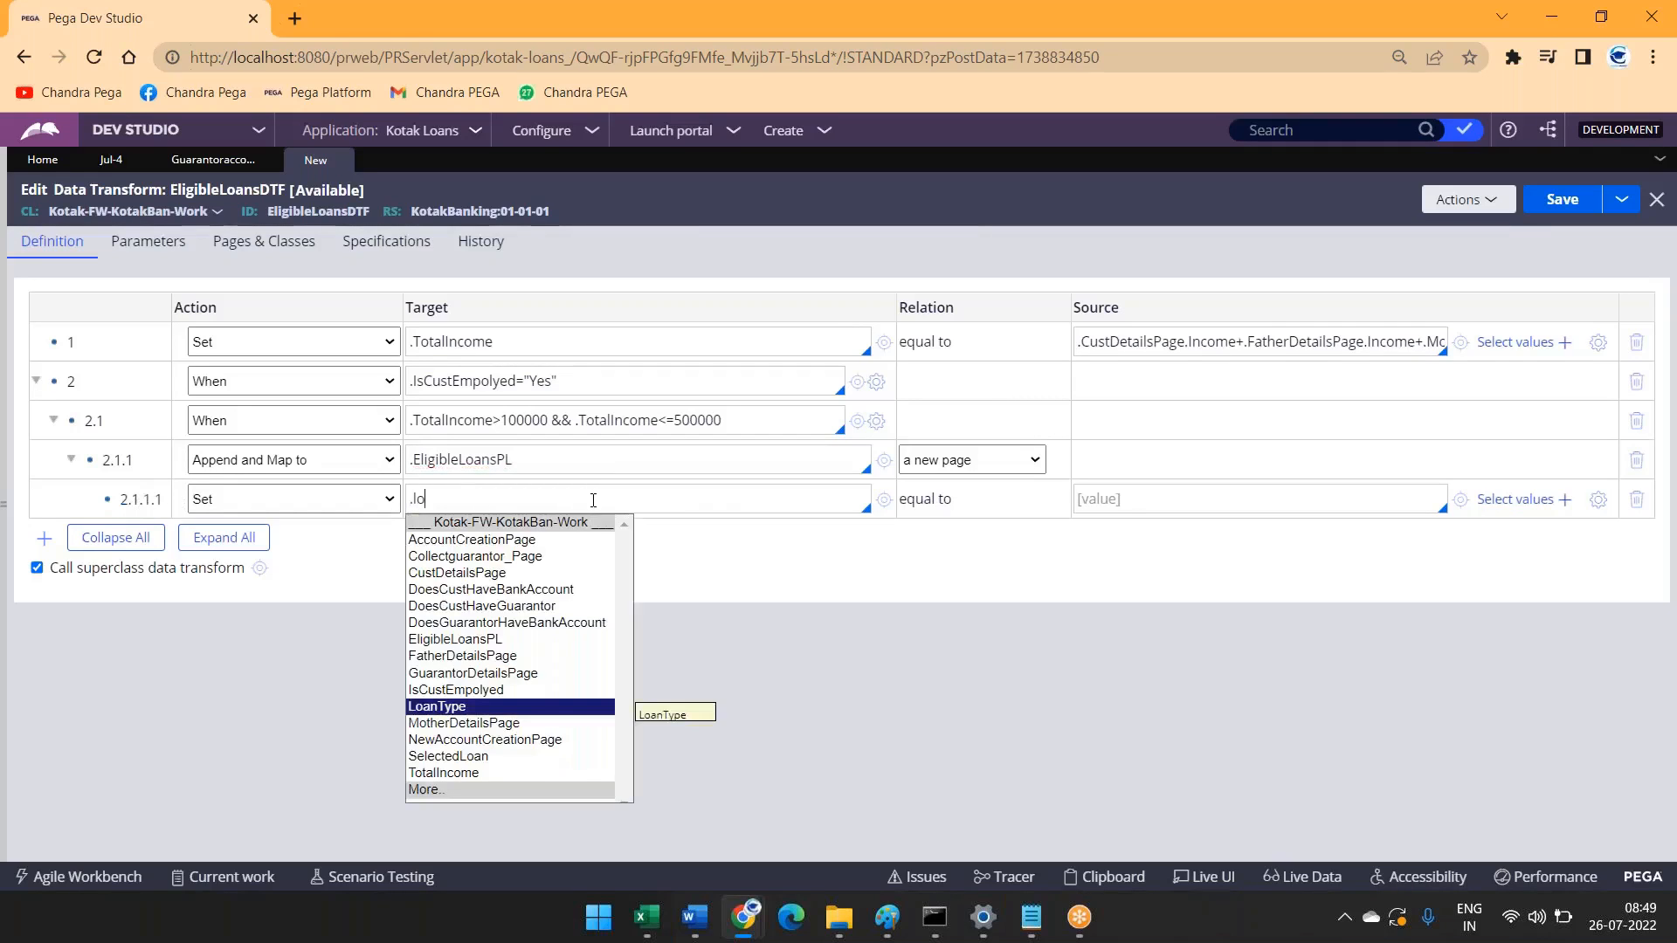
key("Return")
left_click(1230, 501)
type("\"Educationl Lo")
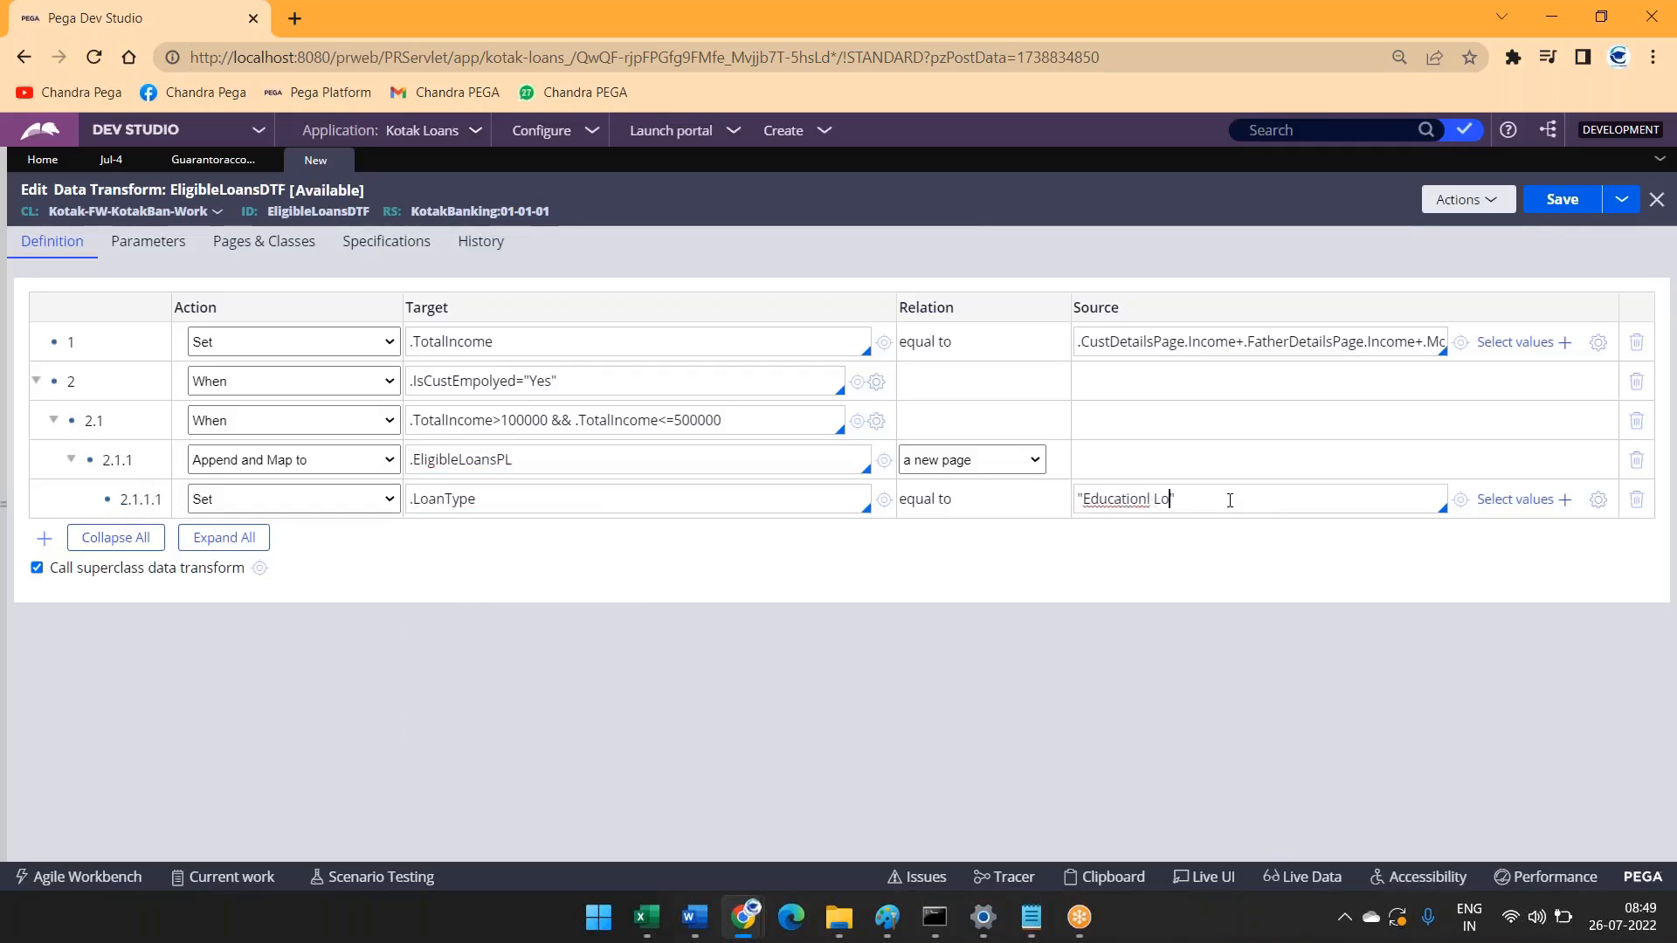
type("an")
double_click(443, 500)
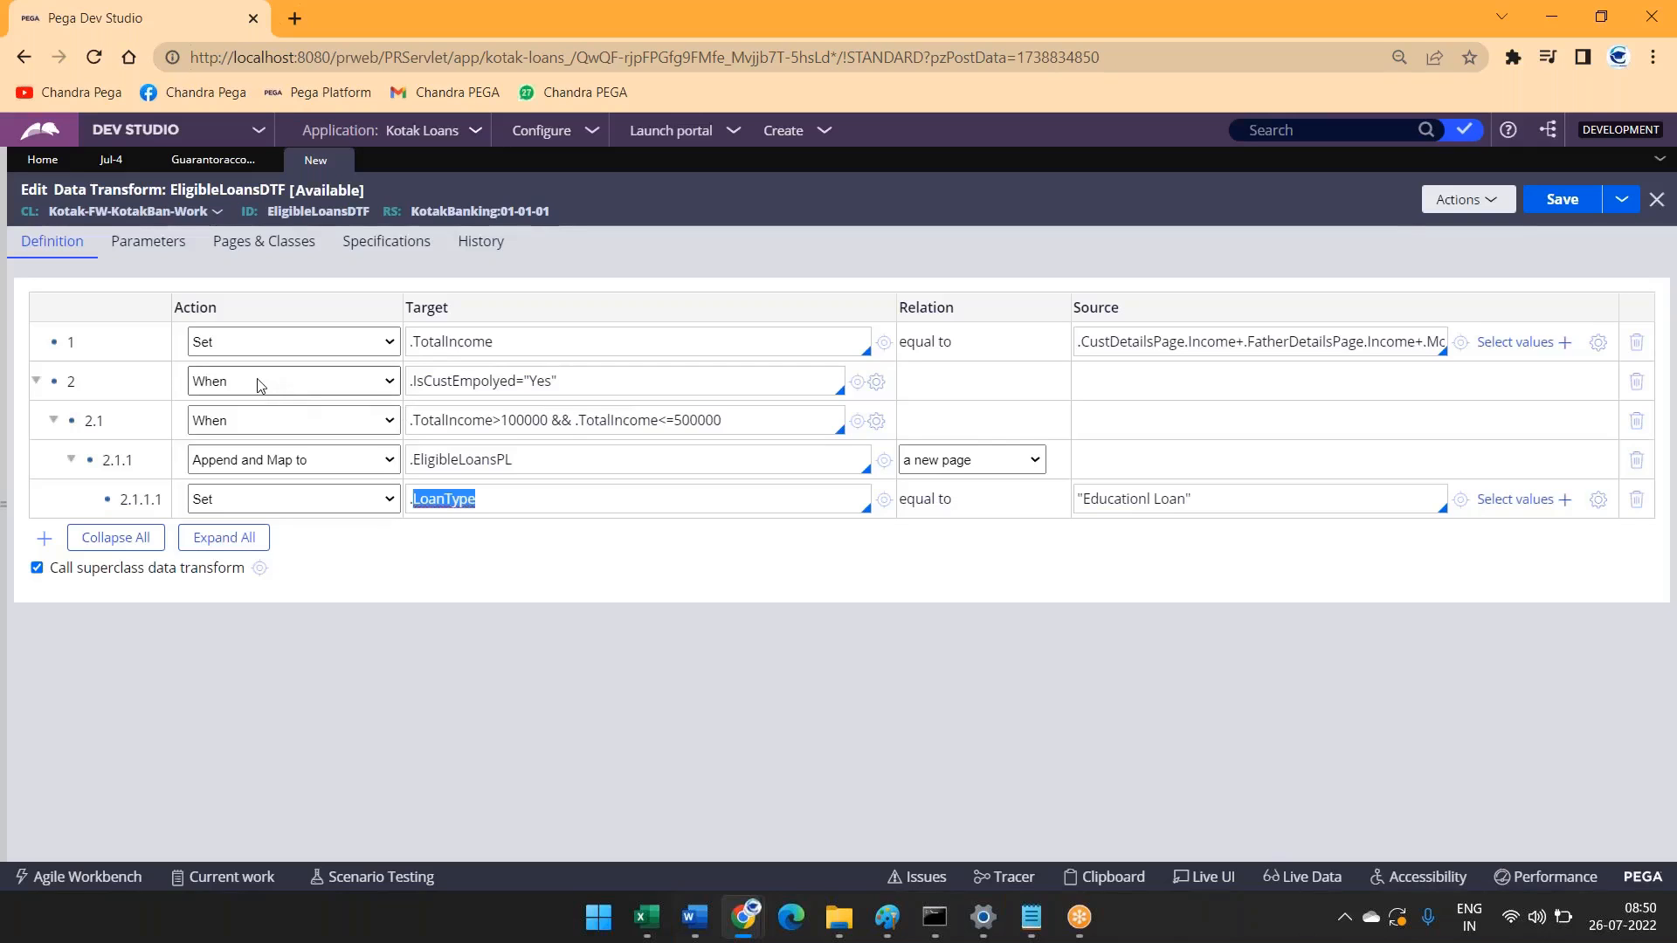
left_click(1568, 203)
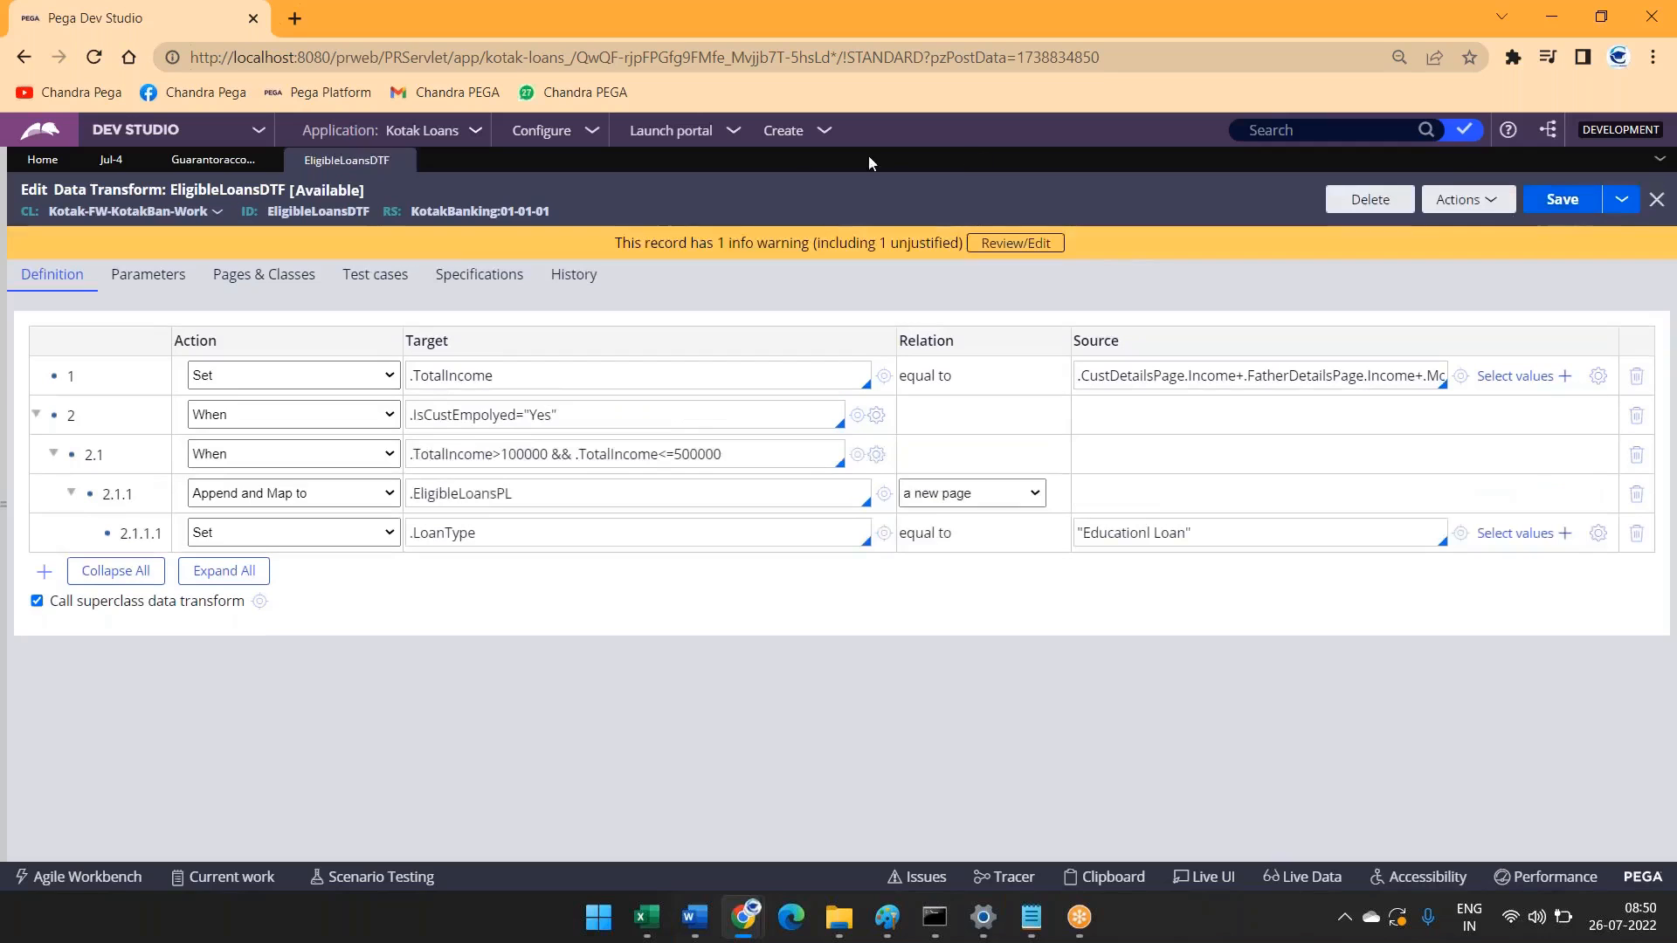
Step: Open the SelectedLoan dropdown's cell properties in the Guarantor&accountDetailsSec section, at its .EligibleLoansPL list source
left_click(214, 164)
scroll(344, 685, "down", 5)
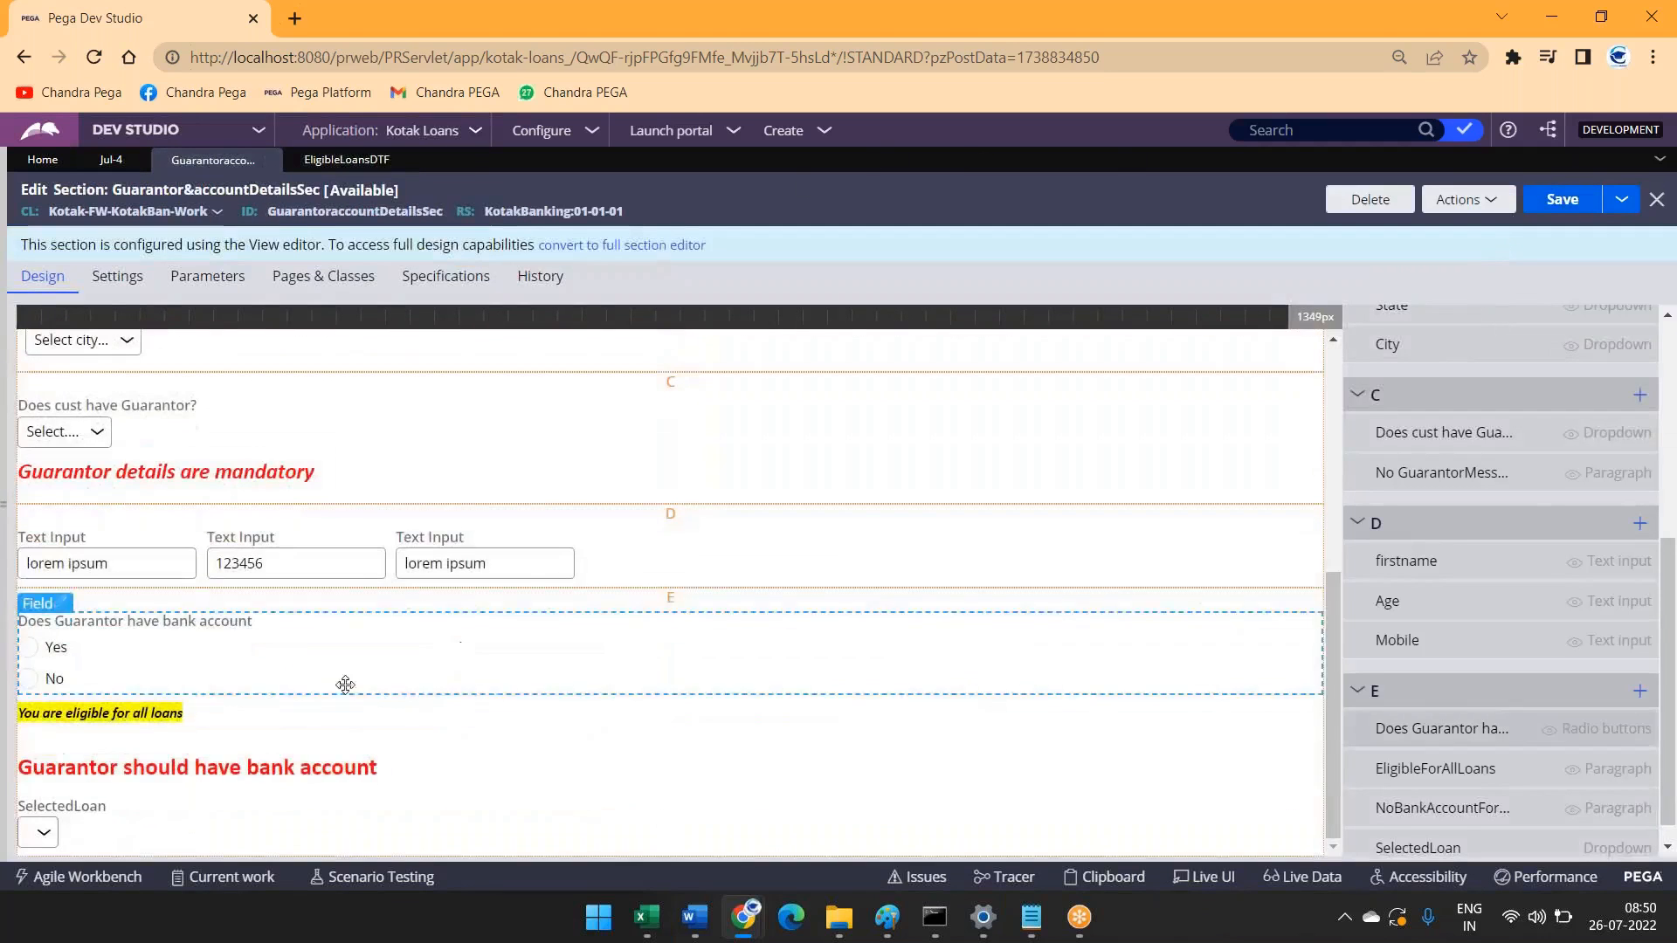
double_click(85, 807)
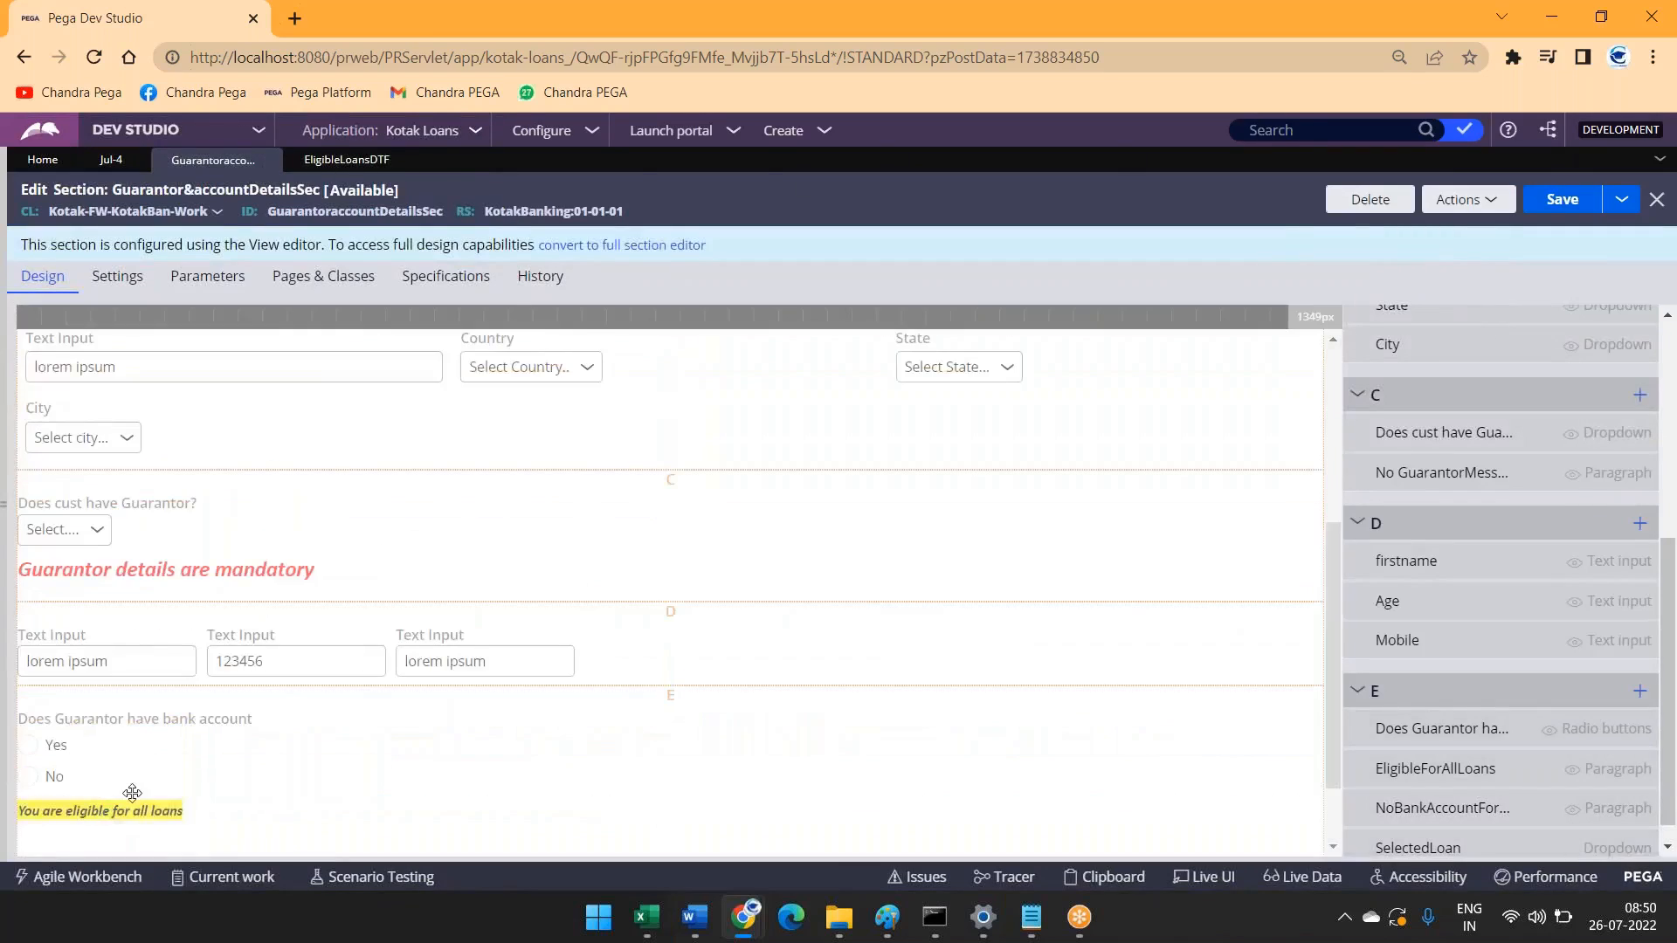
scroll(804, 535, "down", 4)
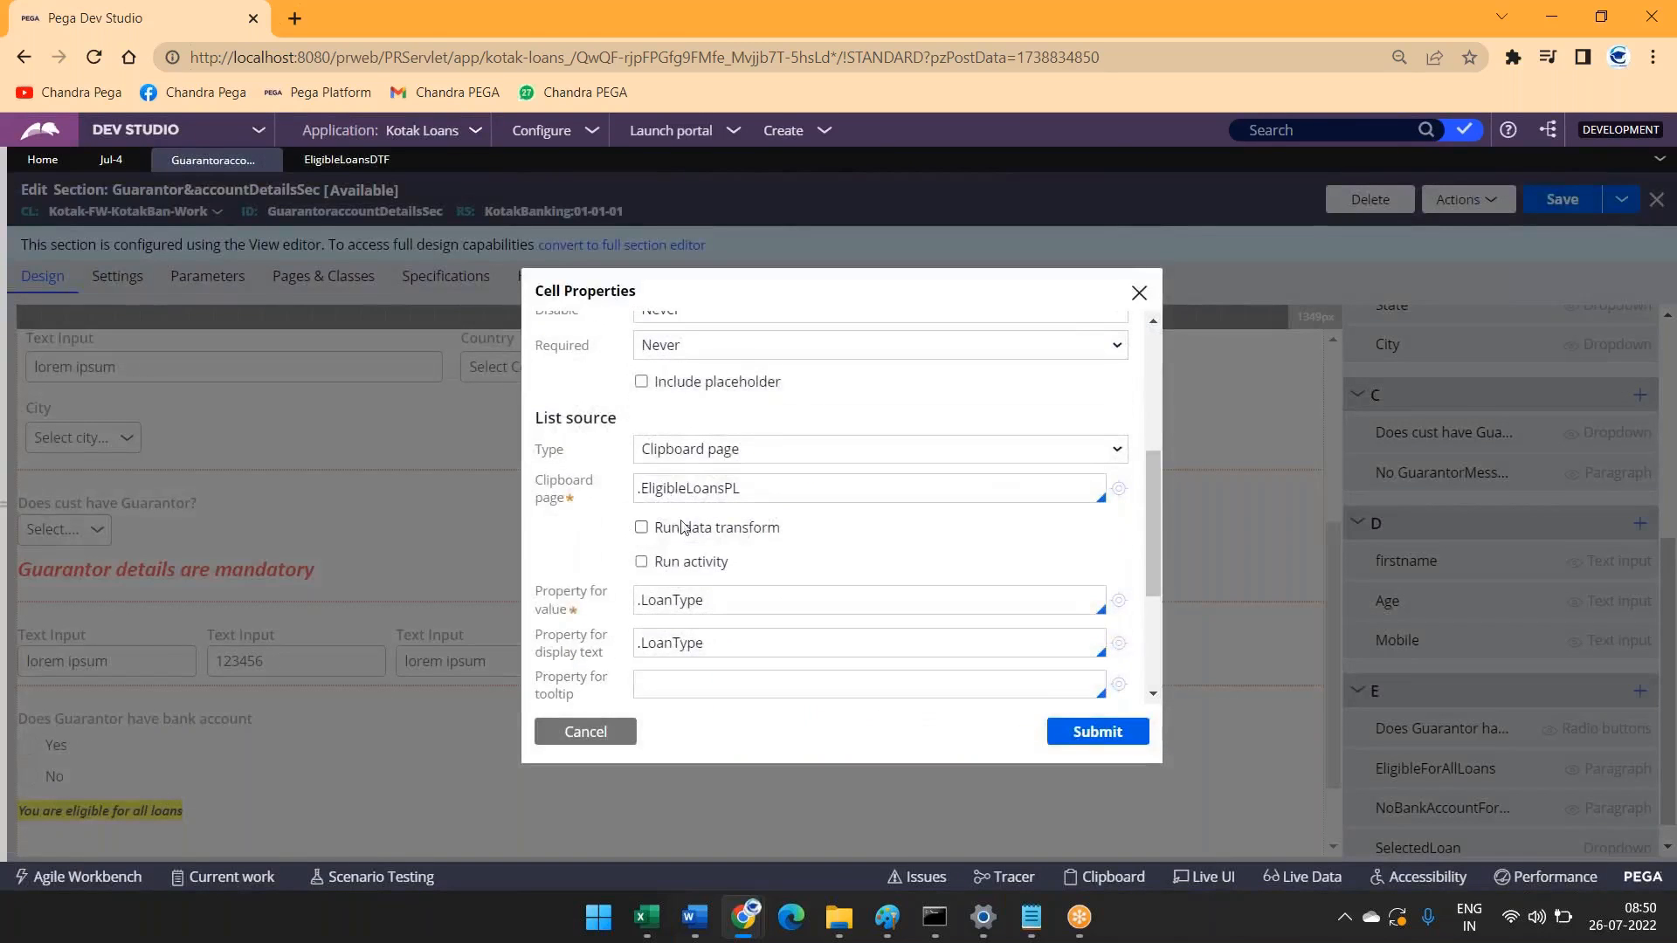
scroll(646, 524, "up", 6)
scroll(705, 434, "down", 4)
double_click(688, 491)
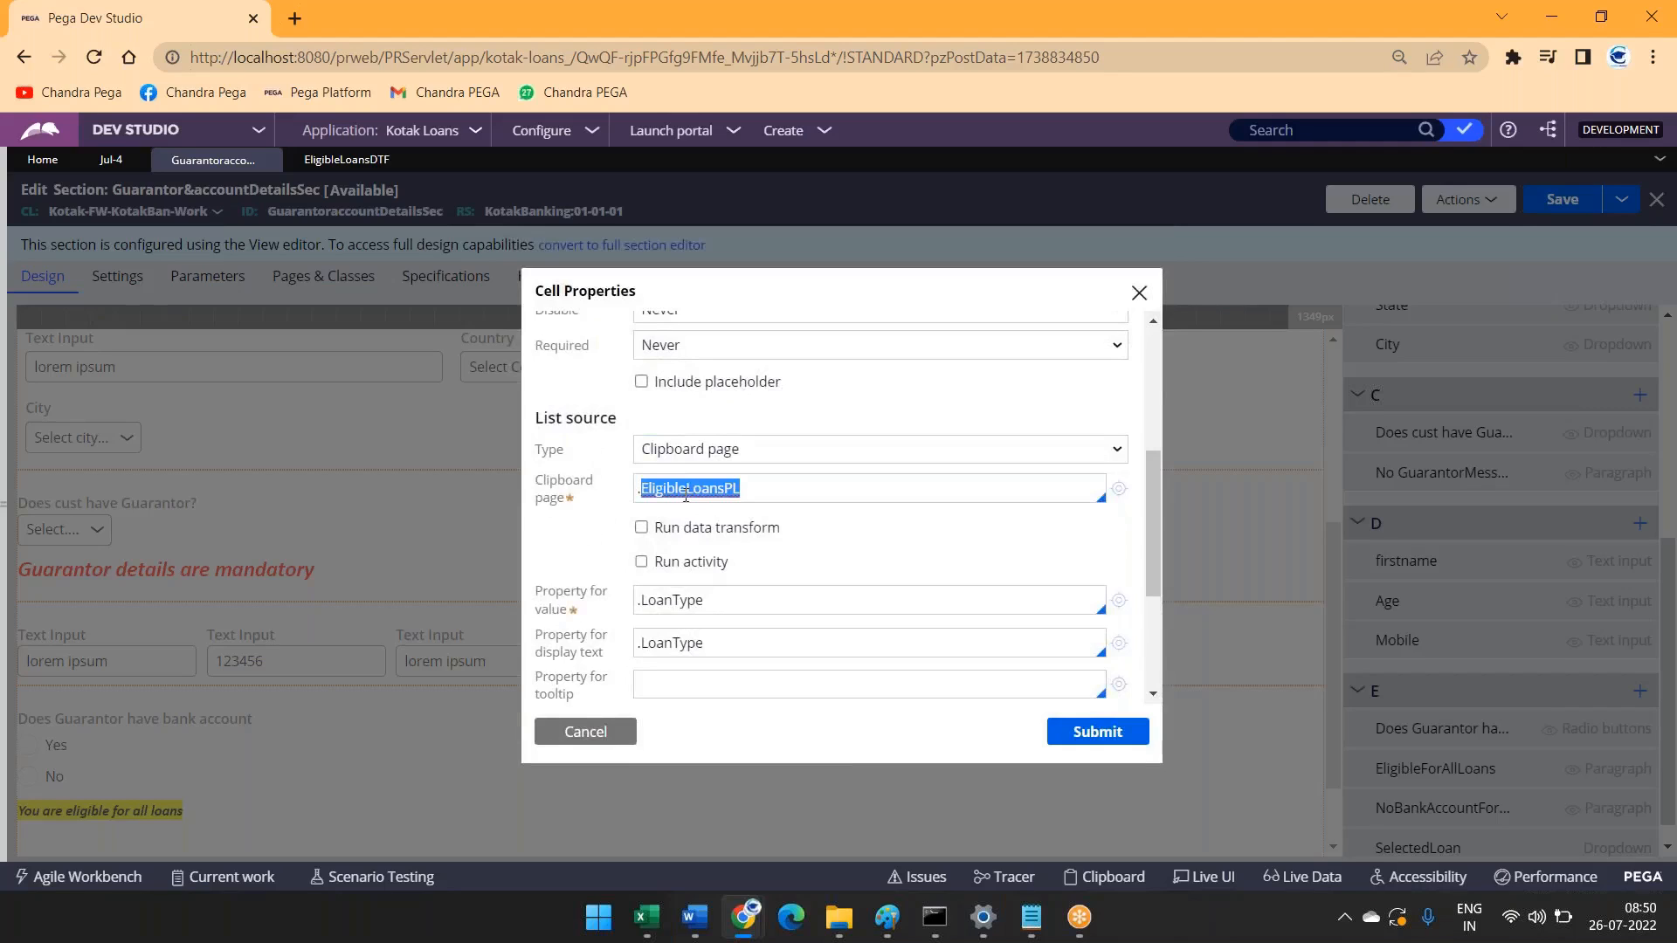
Step: Enable running a data transform for the SelectedLoan list source and choose EligibleLoansDTF
left_click(642, 528)
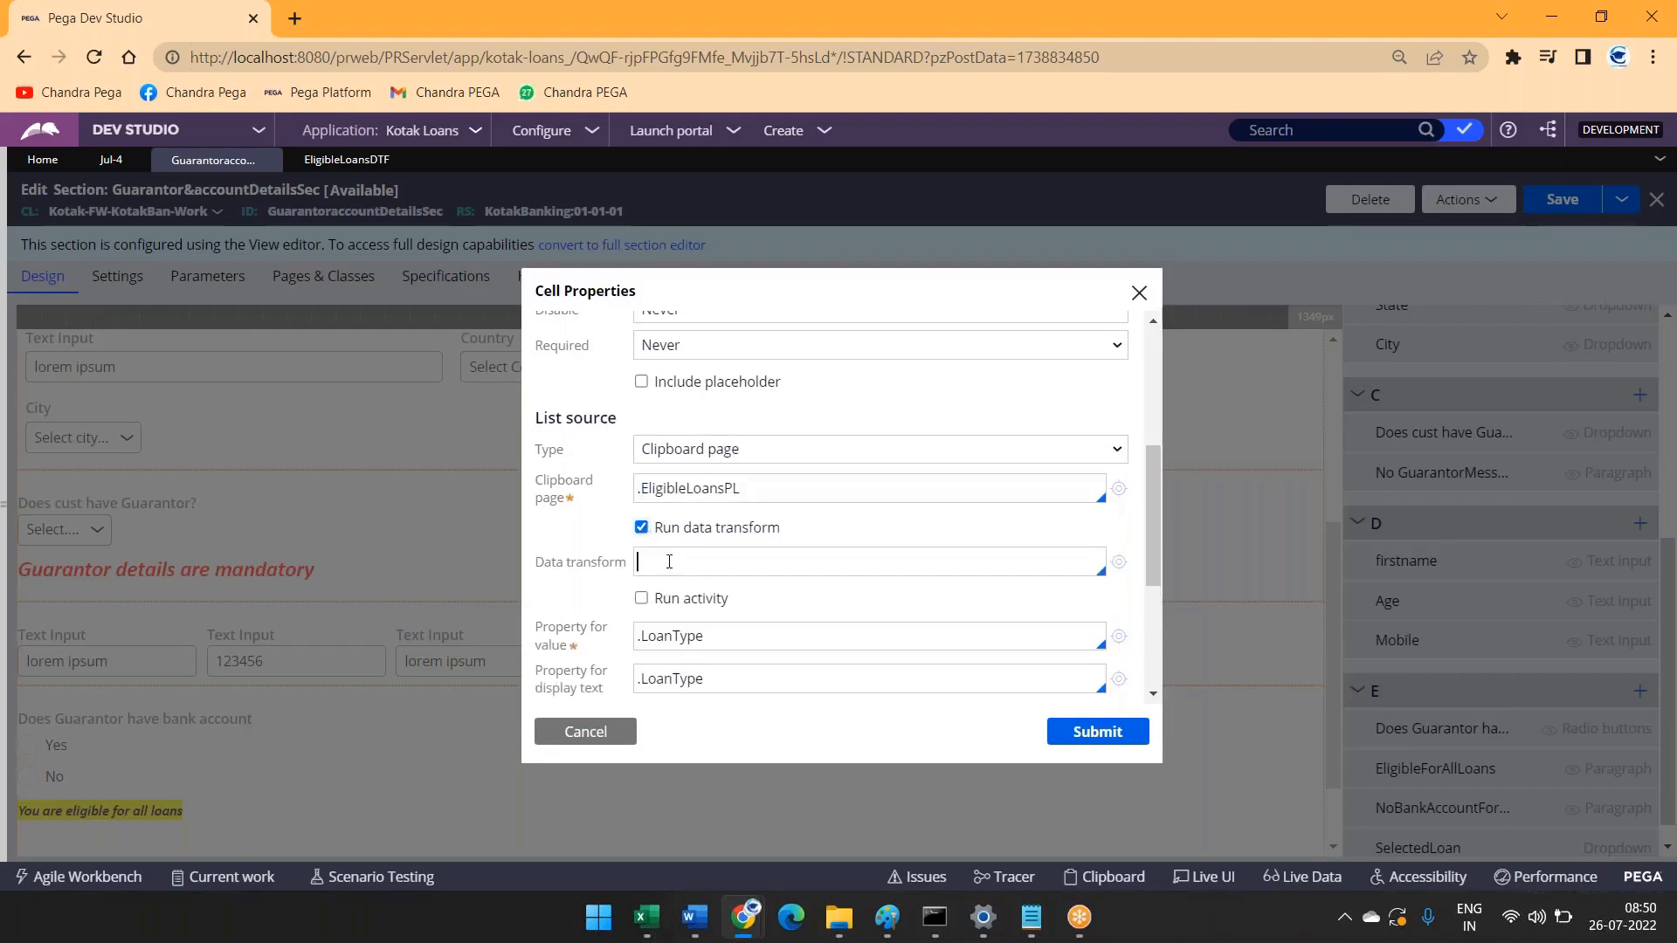
left_click(670, 562)
key("Down")
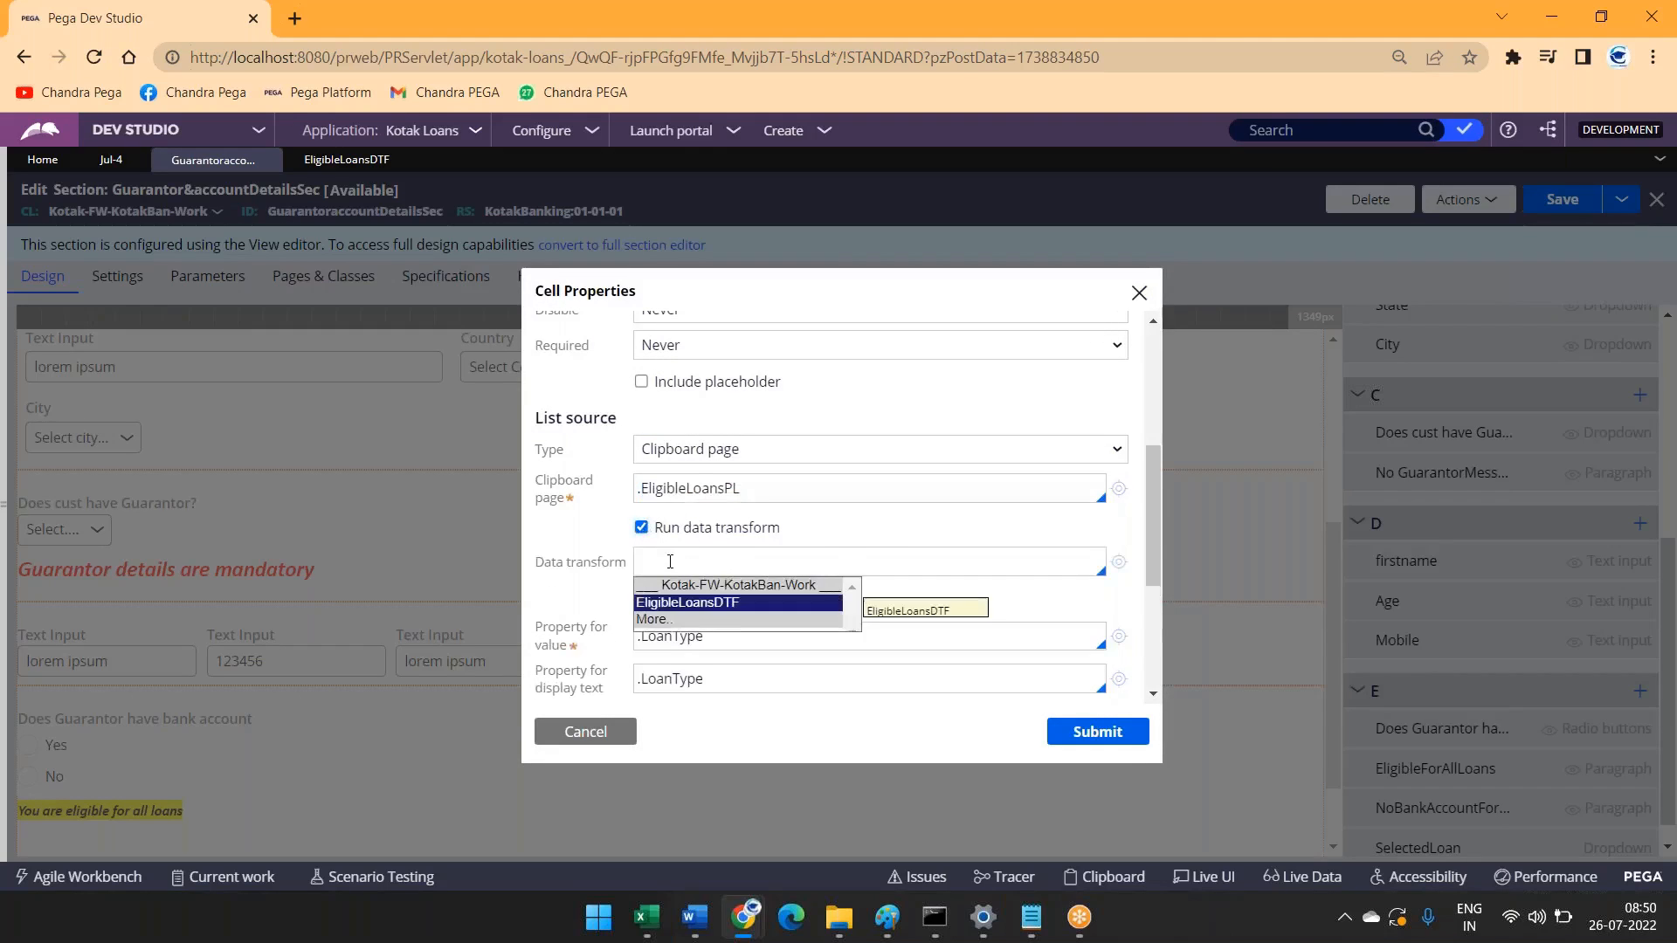
key("Return")
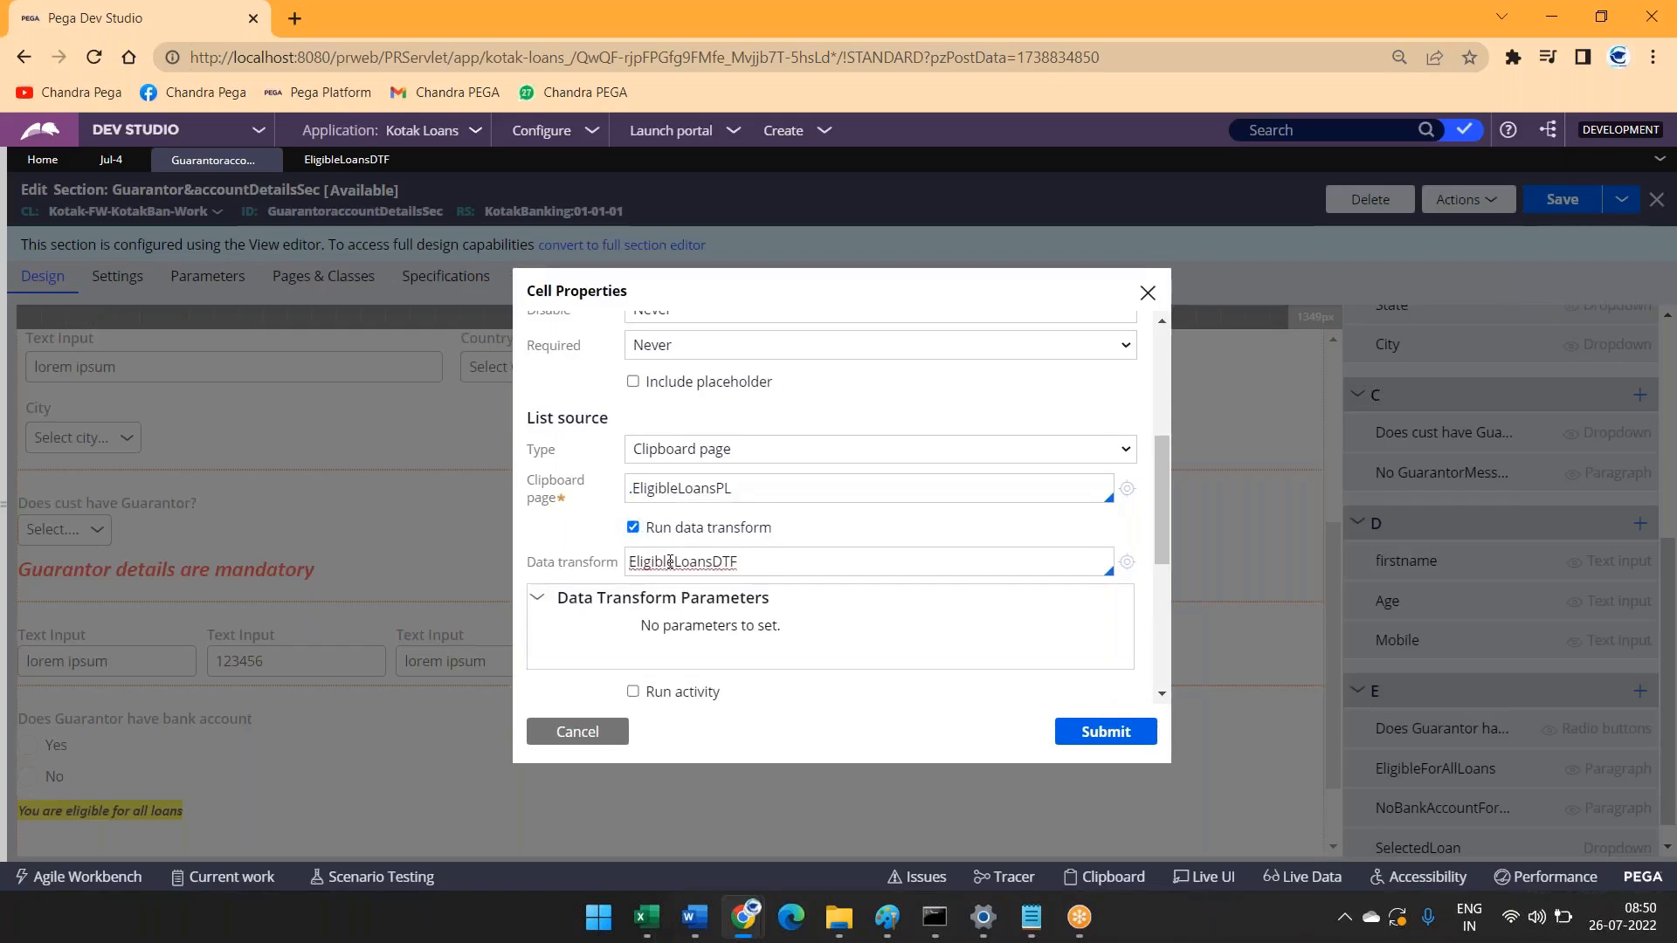
Step: Review the SelectedLoan dropdown's property and list source settings, and compare them with the page list target in EligibleLoansDTF
scroll(905, 580, "down", 3)
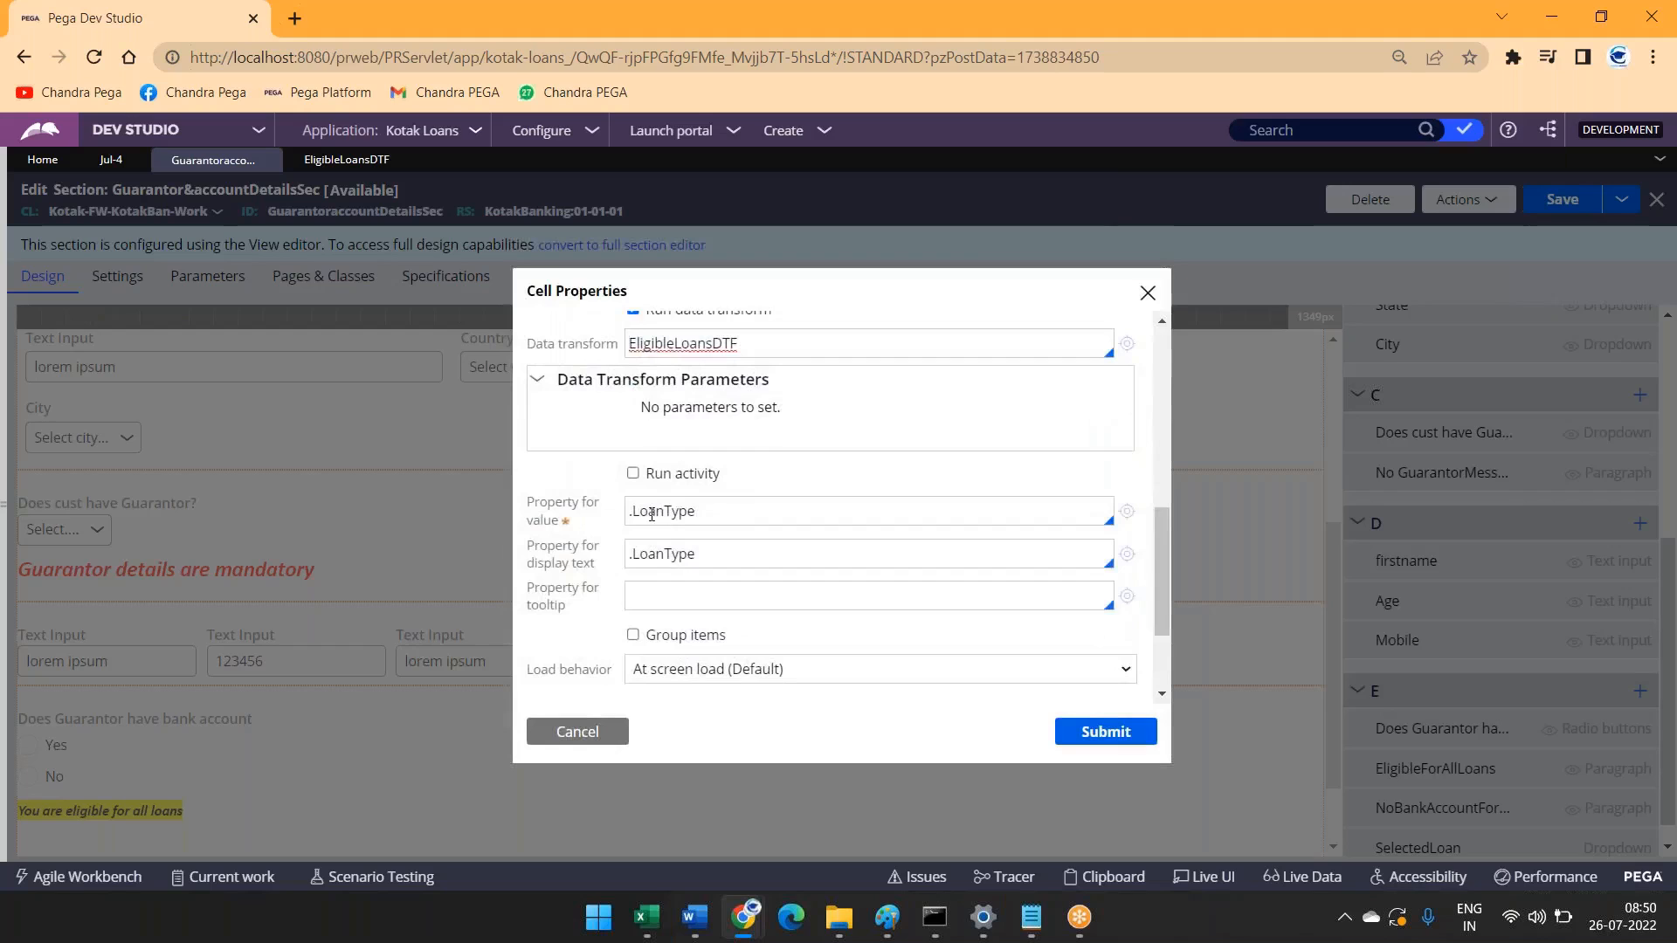
scroll(599, 365, "up", 6)
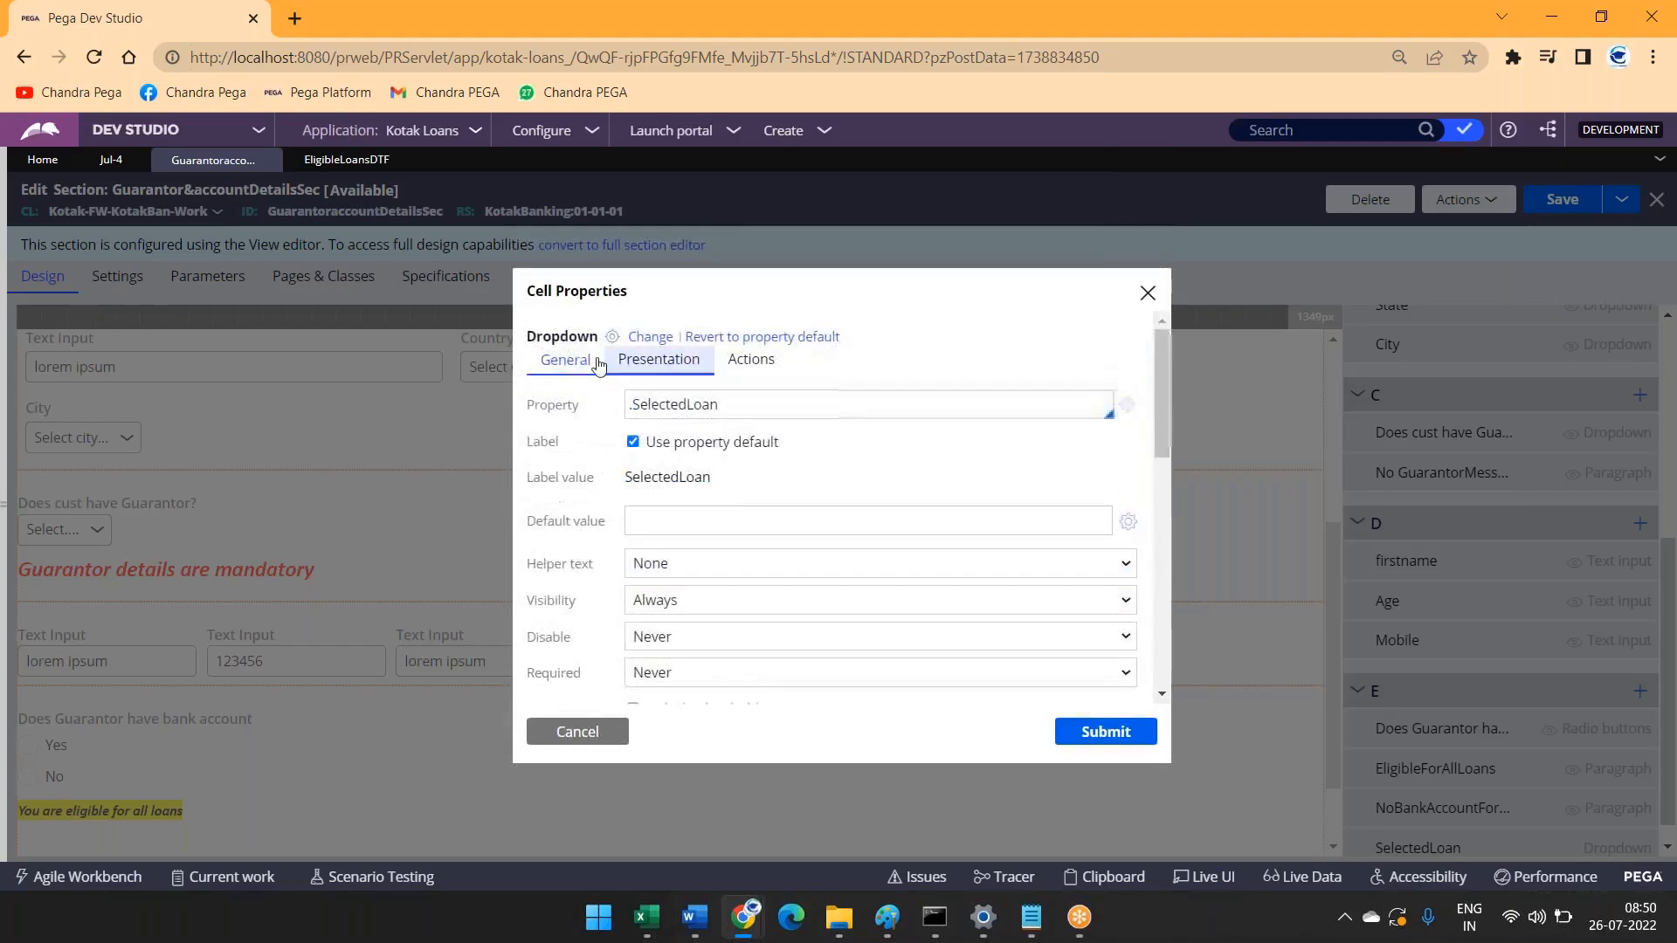
scroll(599, 365, "down", 1)
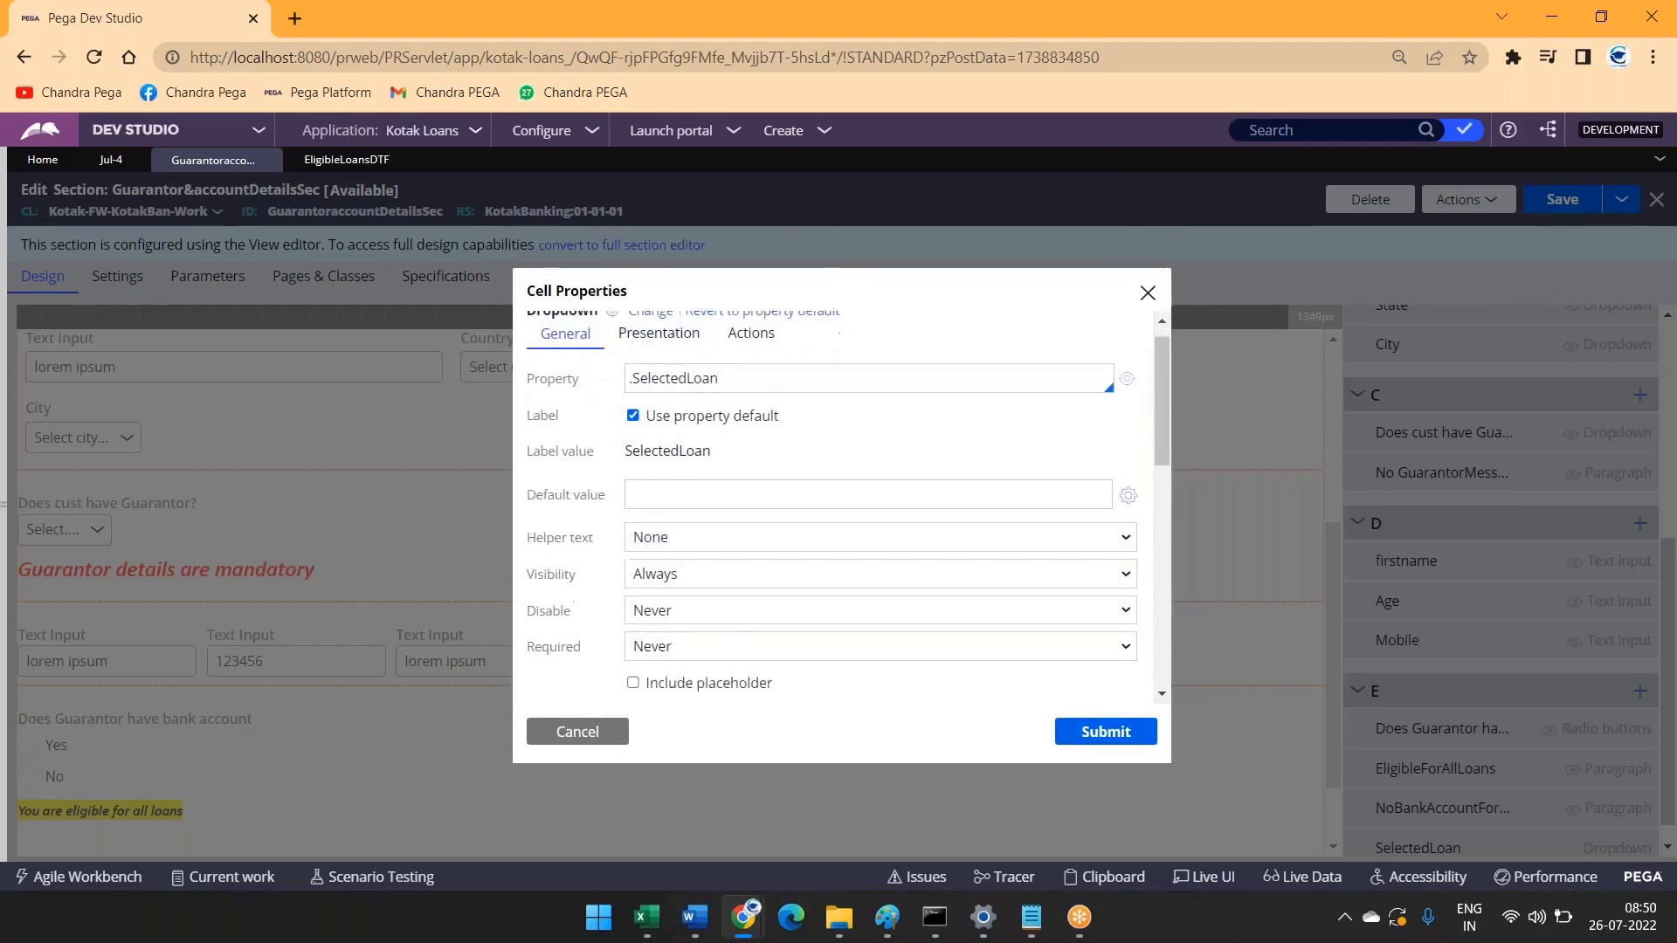
scroll(674, 428, "down", 5)
double_click(673, 453)
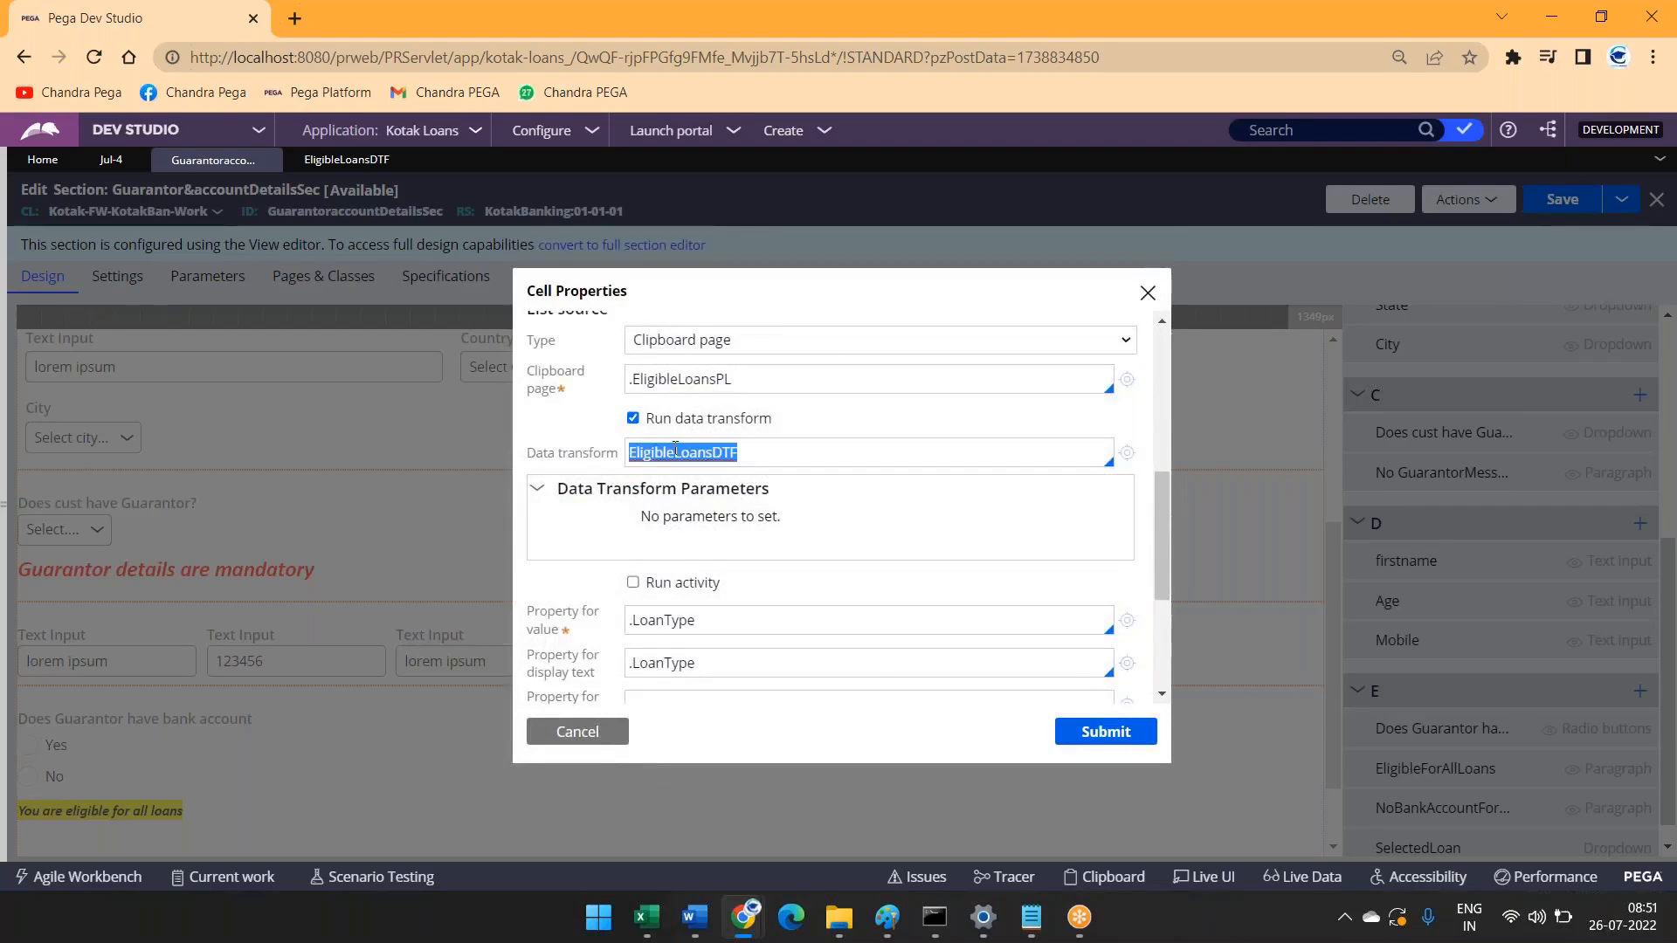
left_click(347, 160)
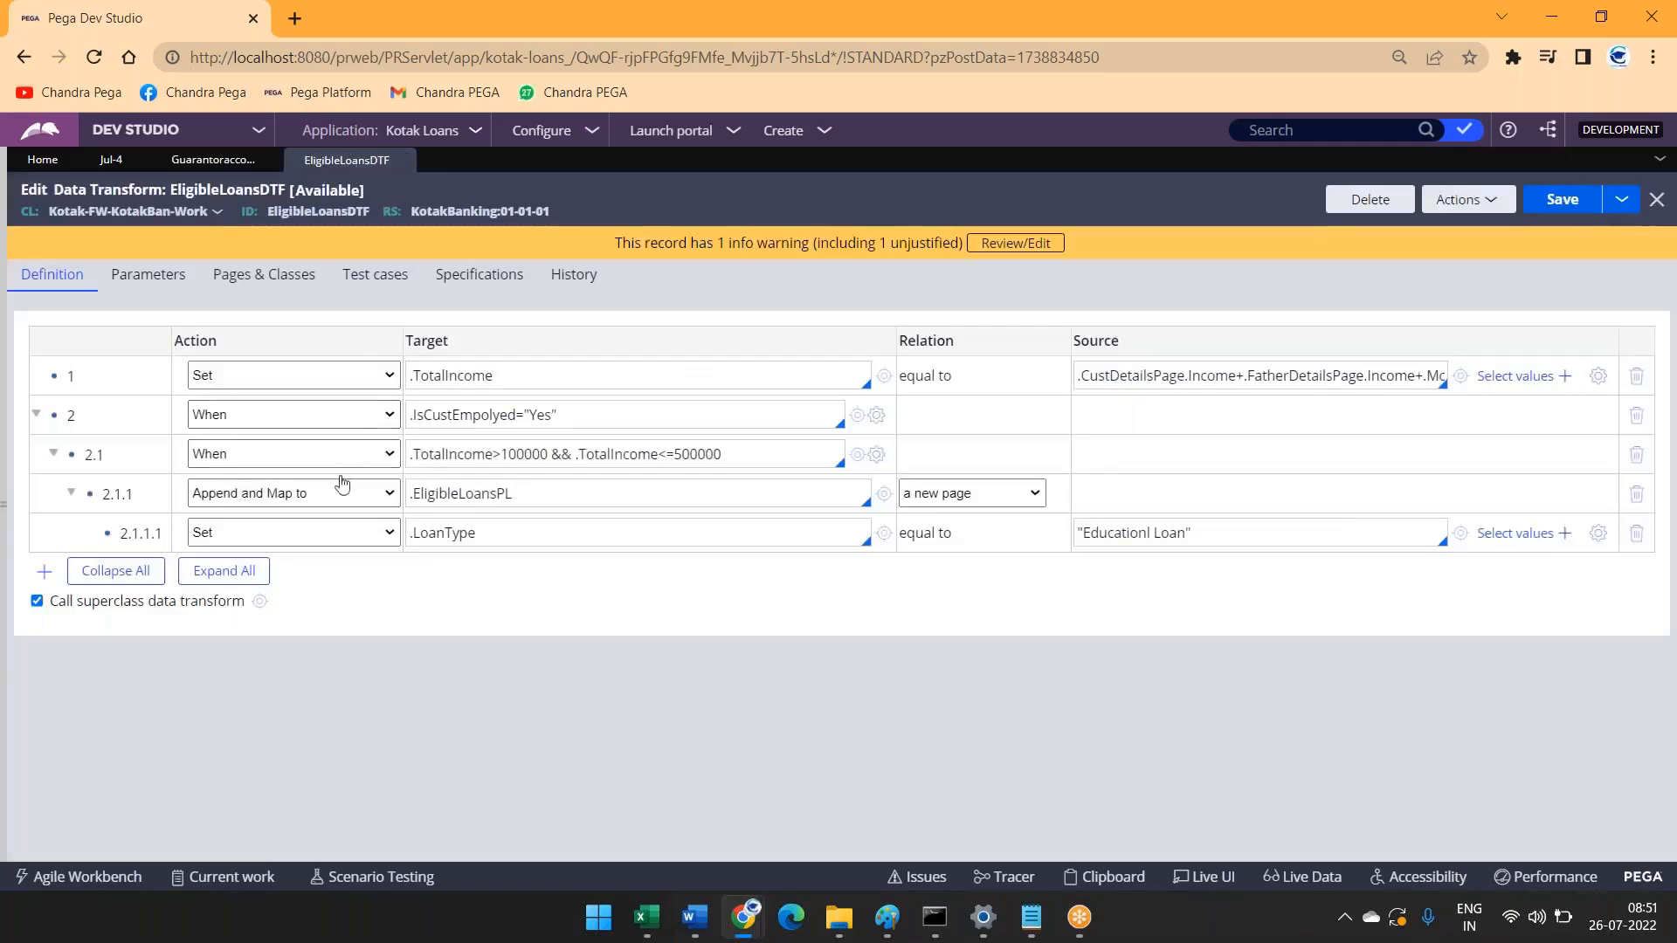
double_click(471, 495)
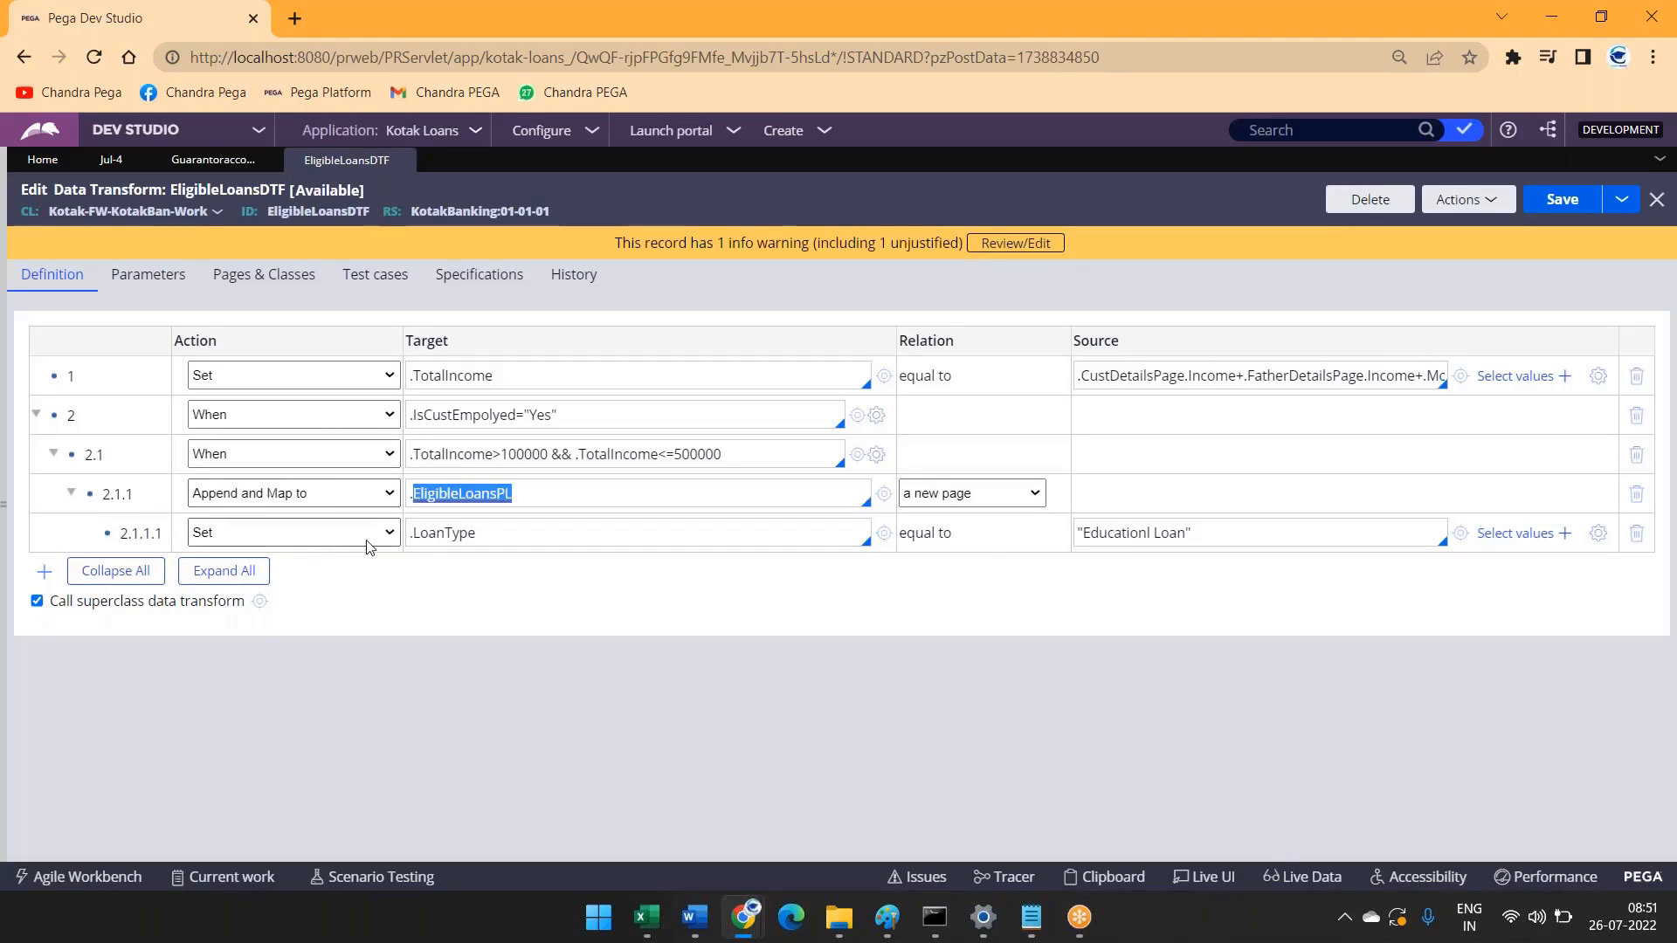
Step: Apply the SelectedLoan dropdown's cell properties and save the Guarantor&accountDetailsSec section
double_click(428, 533)
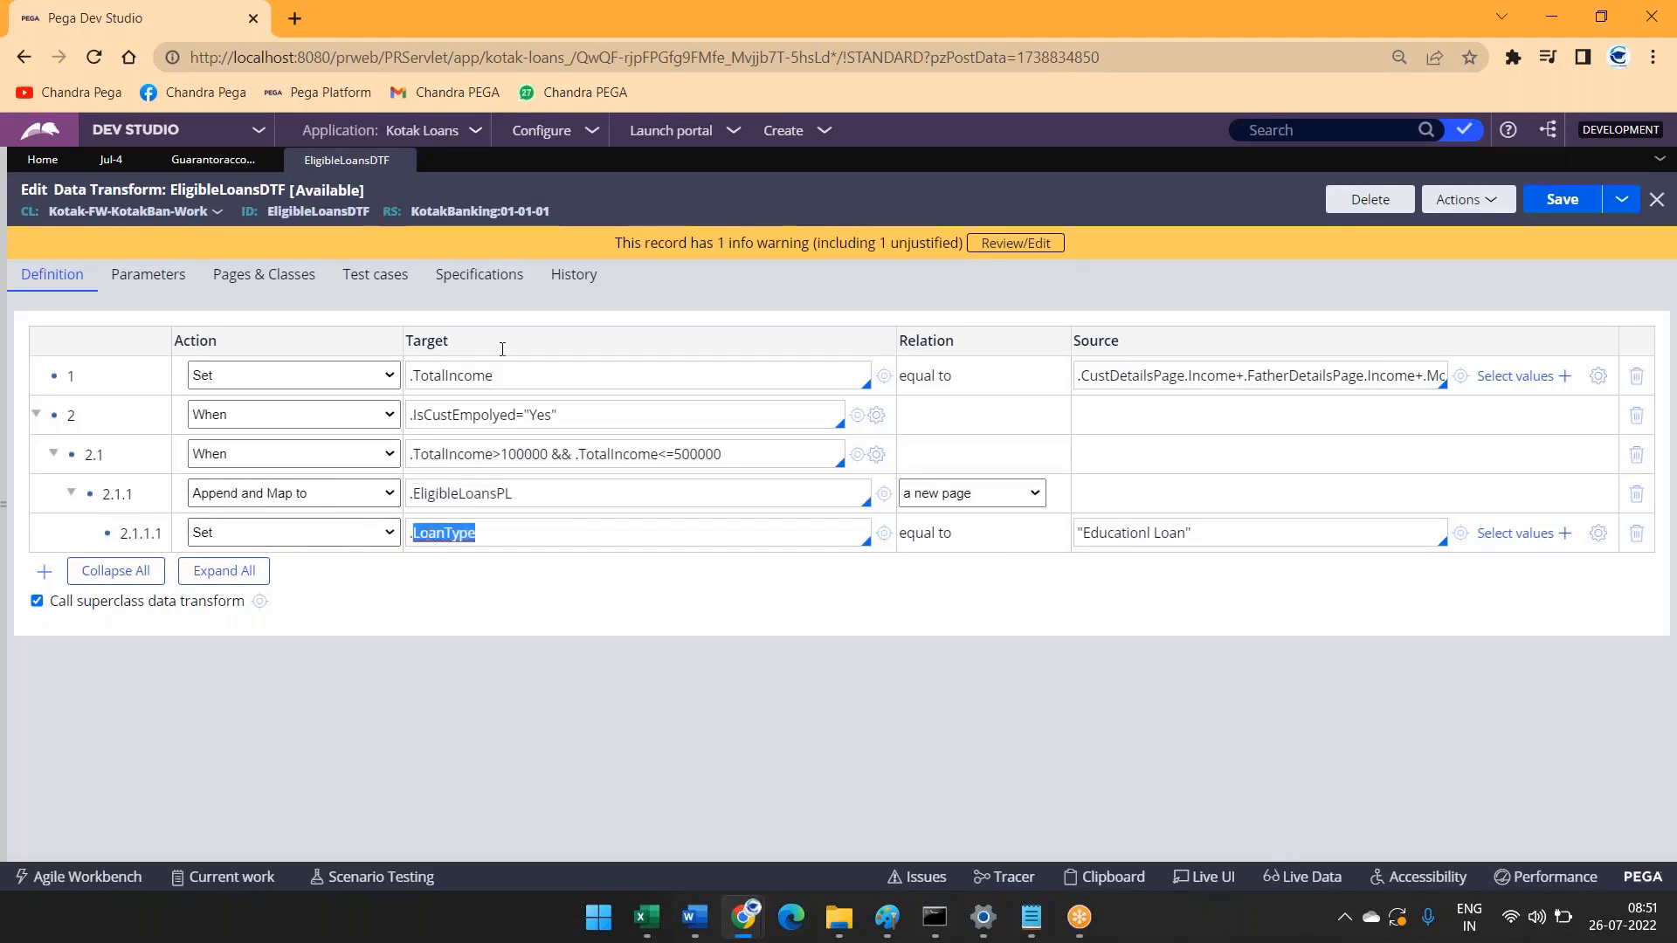
left_click(216, 161)
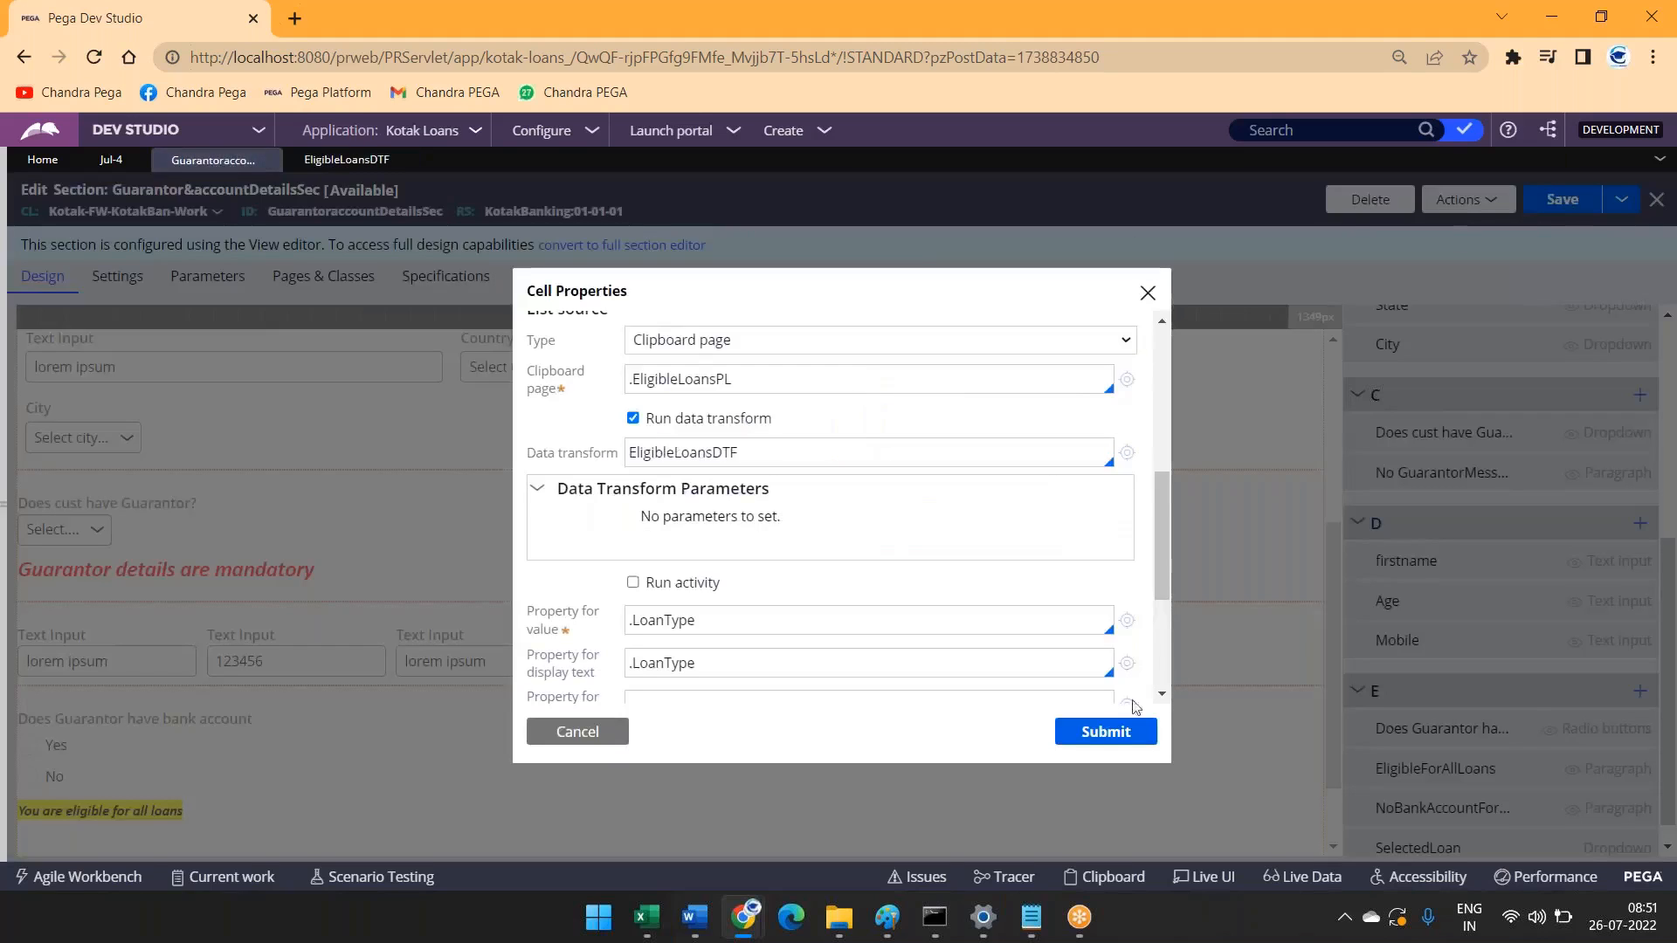
left_click(1092, 731)
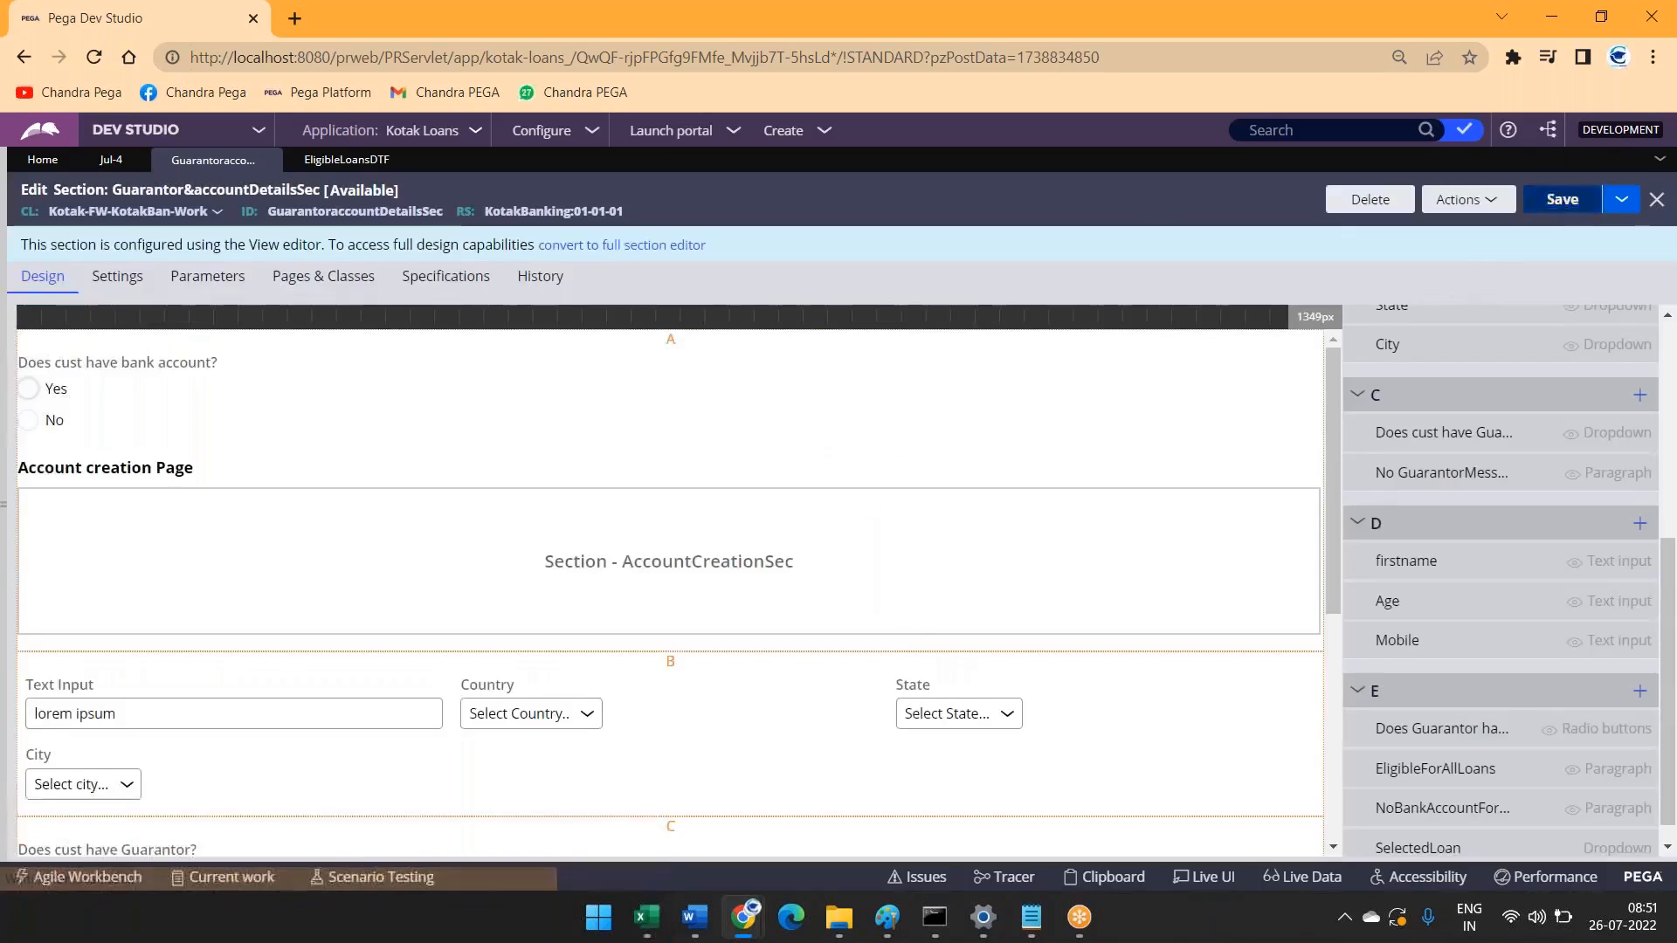
left_click(1562, 200)
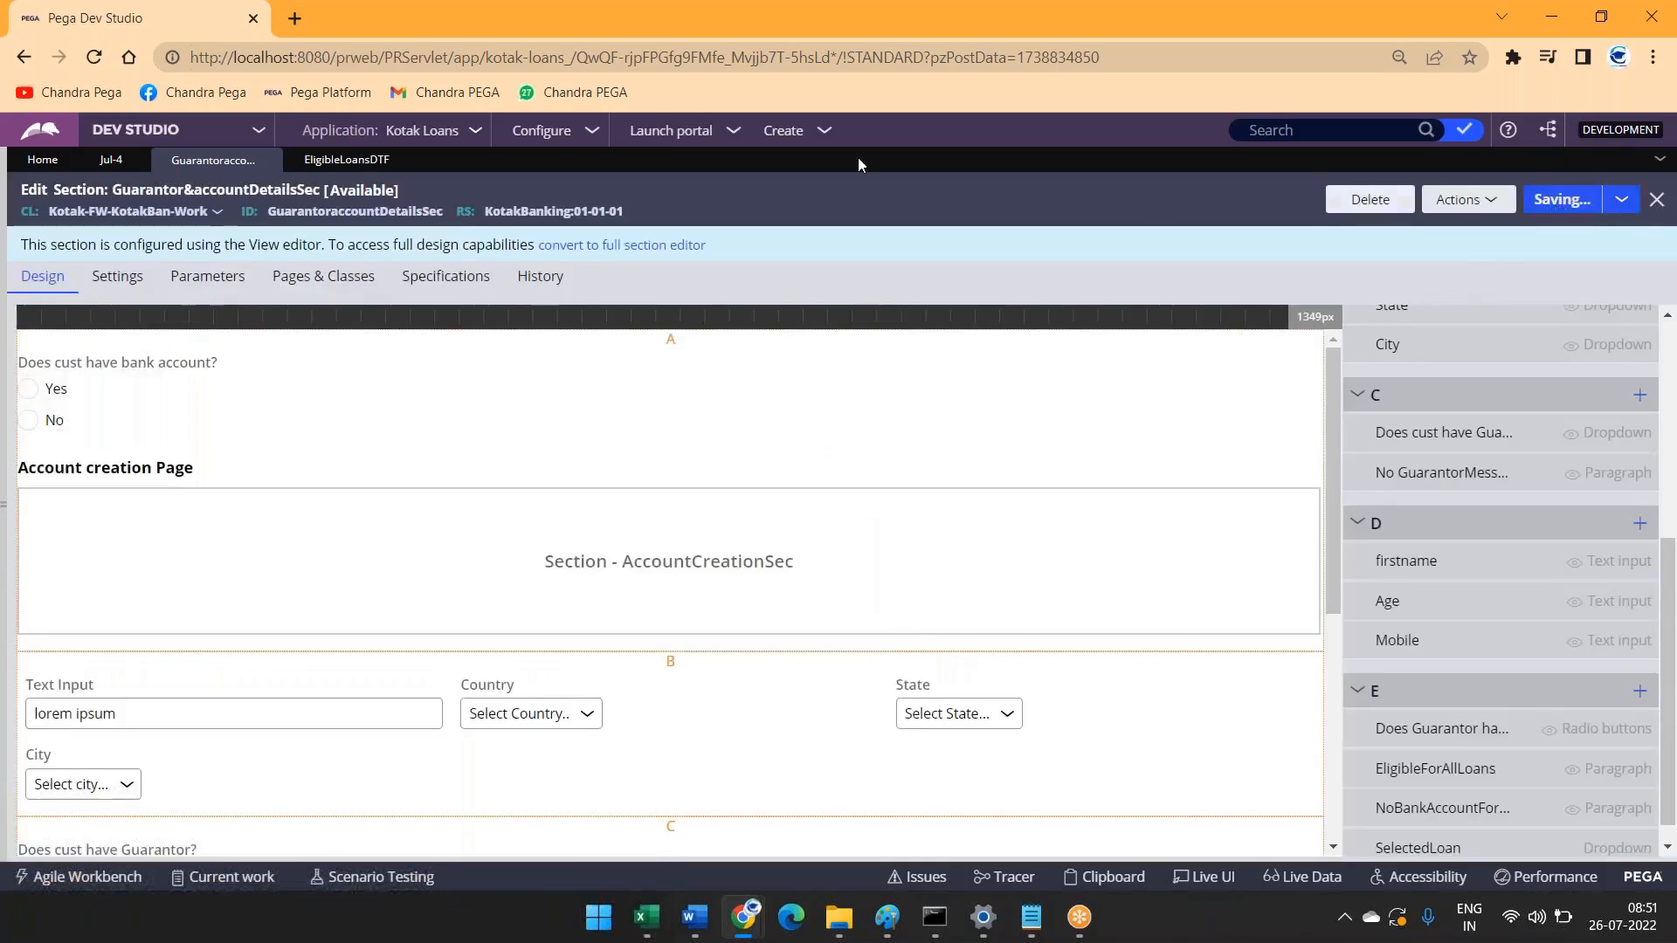
Step: Create a LoanCreation case and submit its customer details with the customer employed and an income of 50000
left_click(784, 131)
left_click(990, 155)
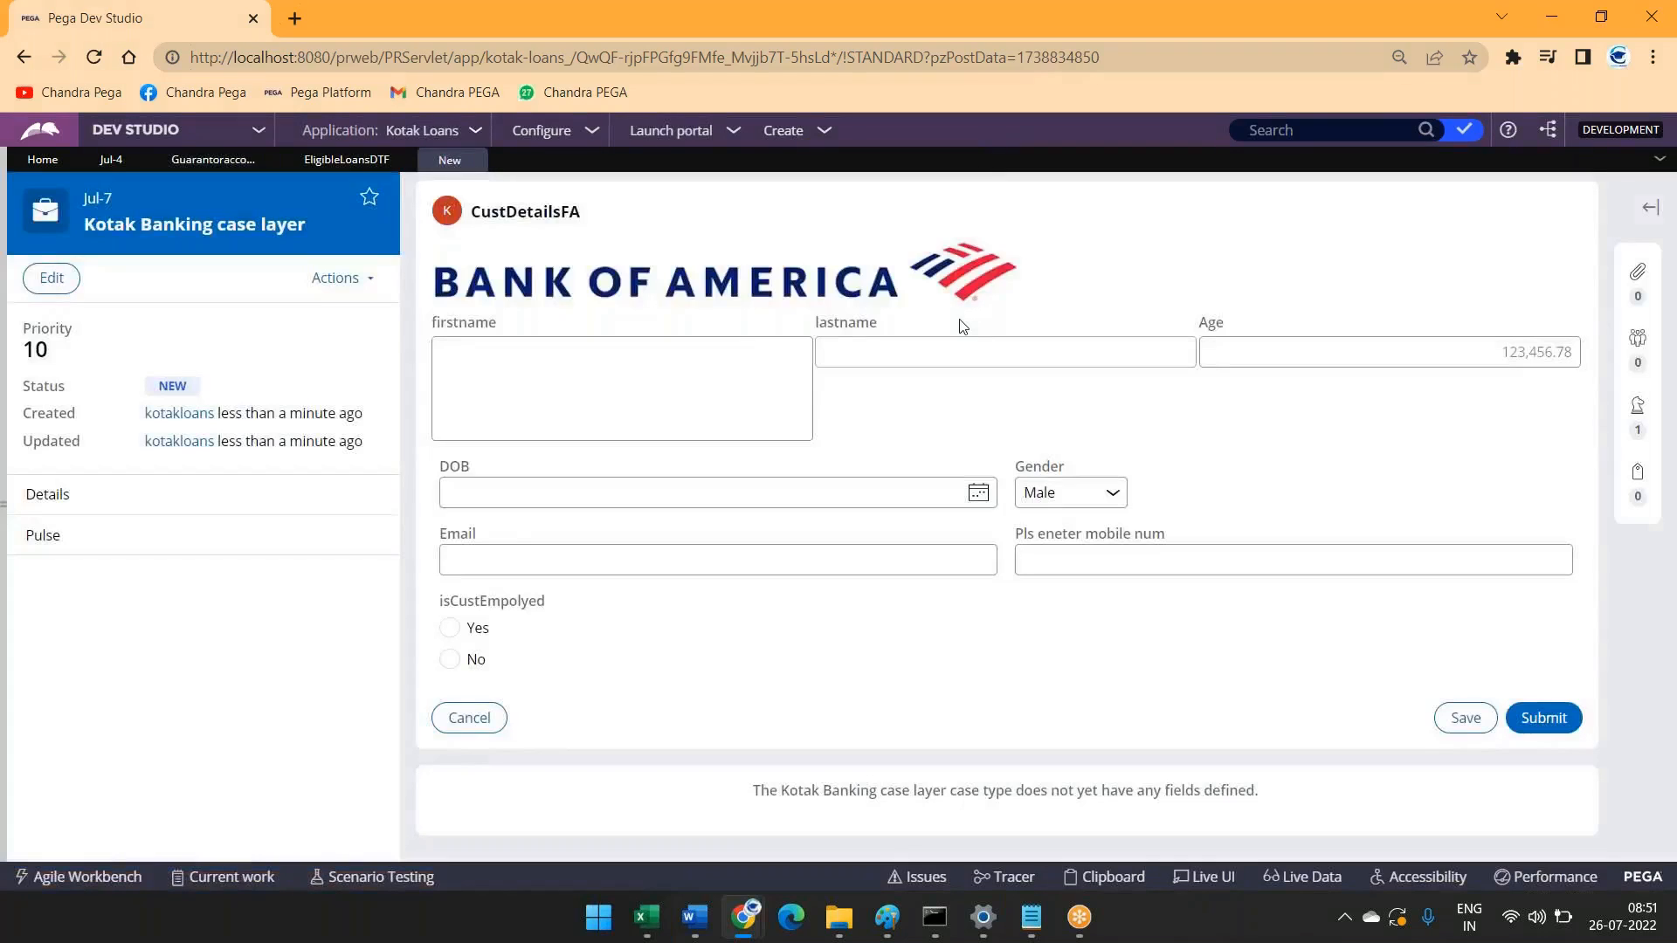
left_click(452, 631)
left_click(1244, 618)
type("500000")
key("BackSpace")
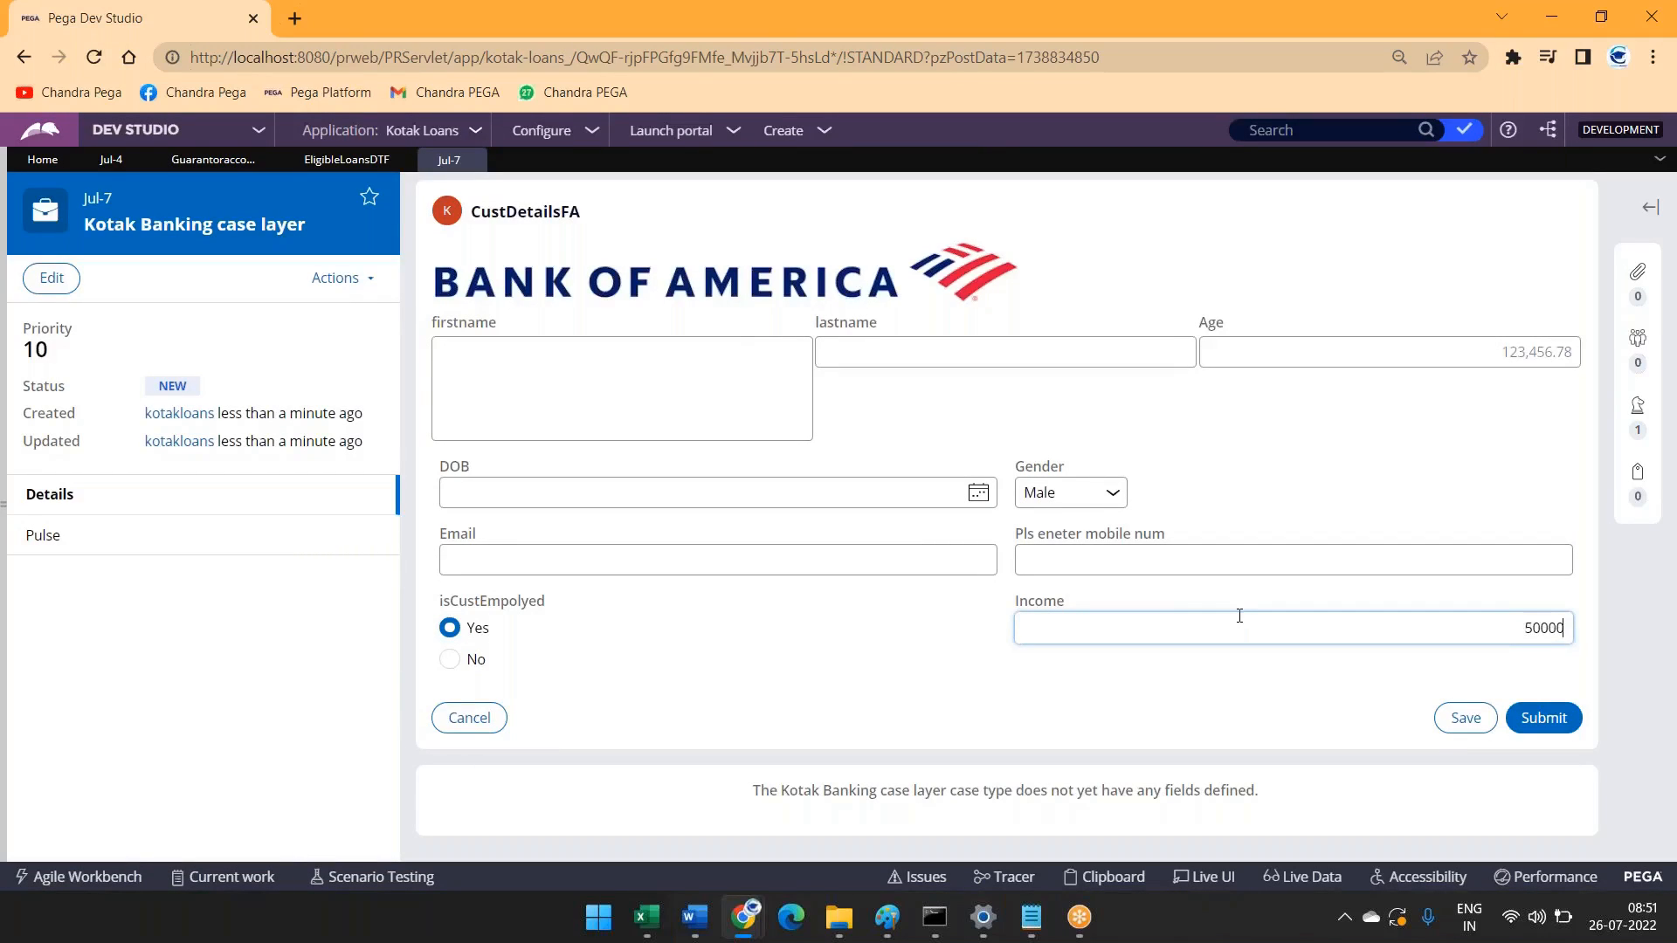
left_click(1565, 725)
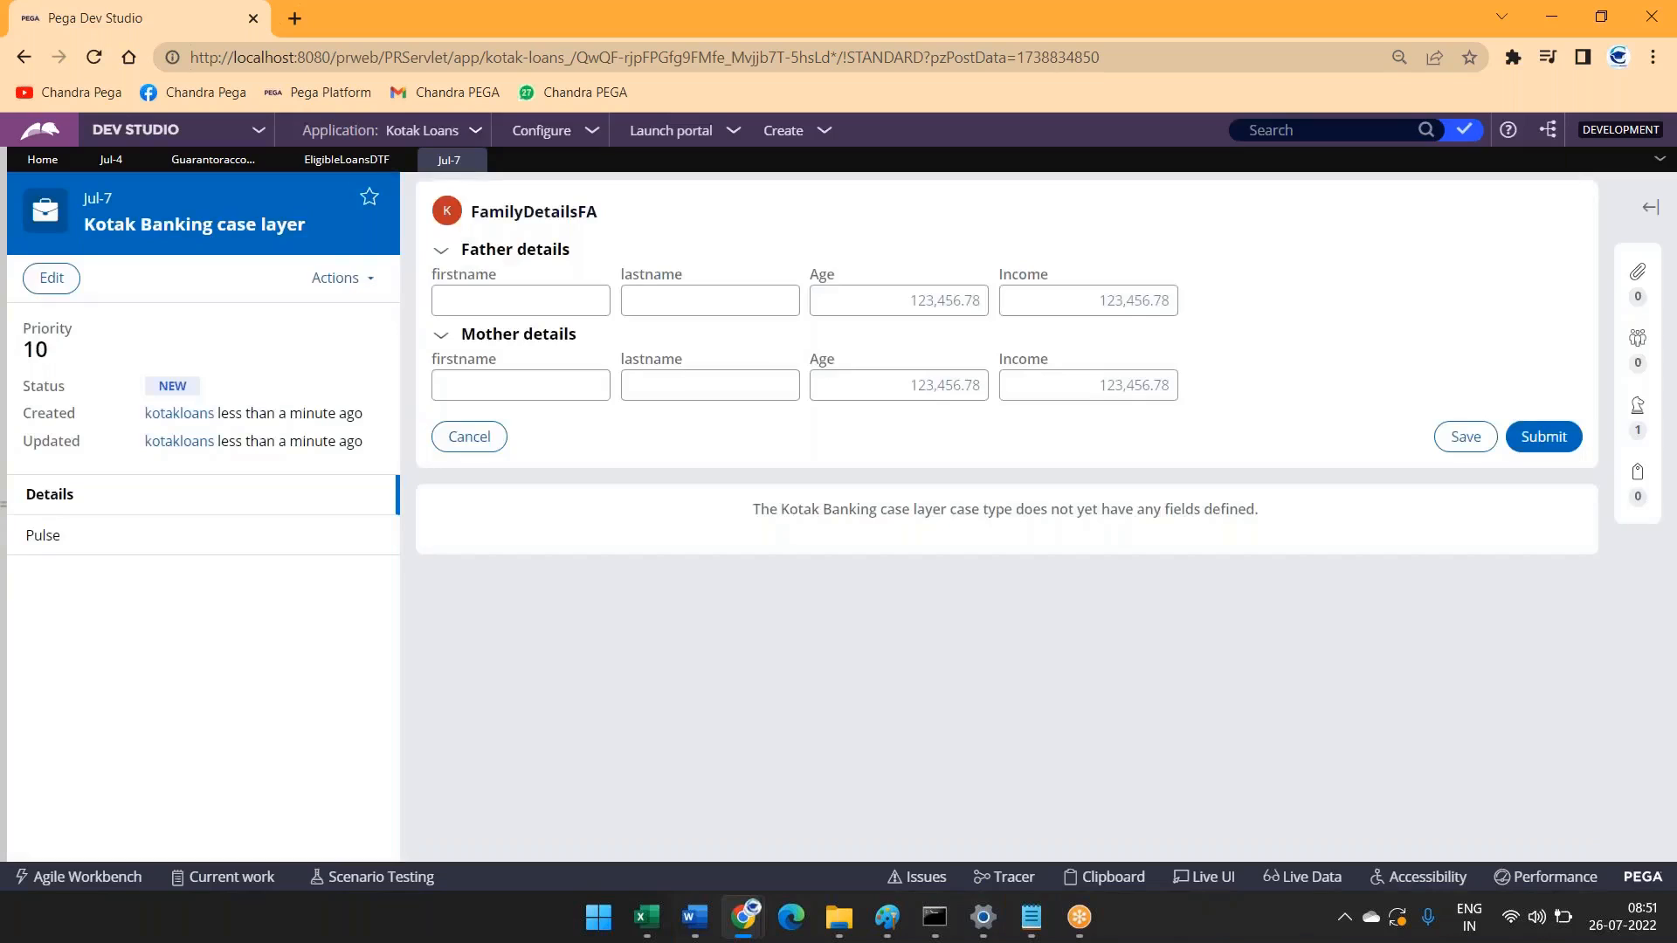
Step: Enter an income of 50000 for both father and mother and submit the family details
left_click(1148, 297)
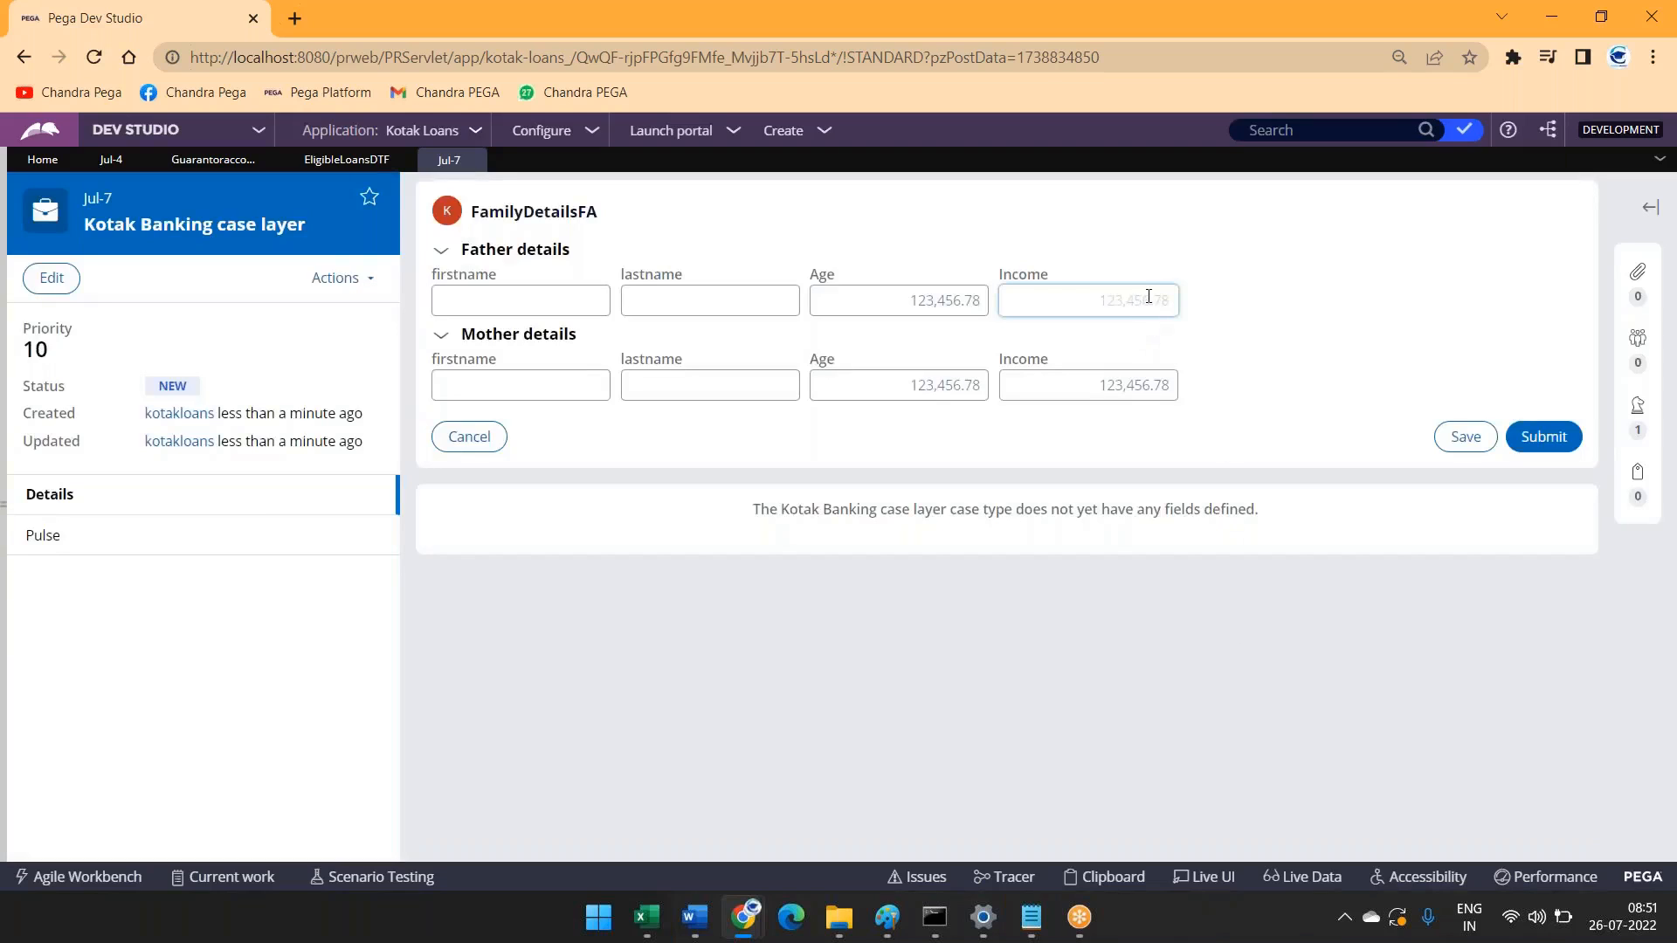
type("50000")
left_click(1137, 386)
type("50000")
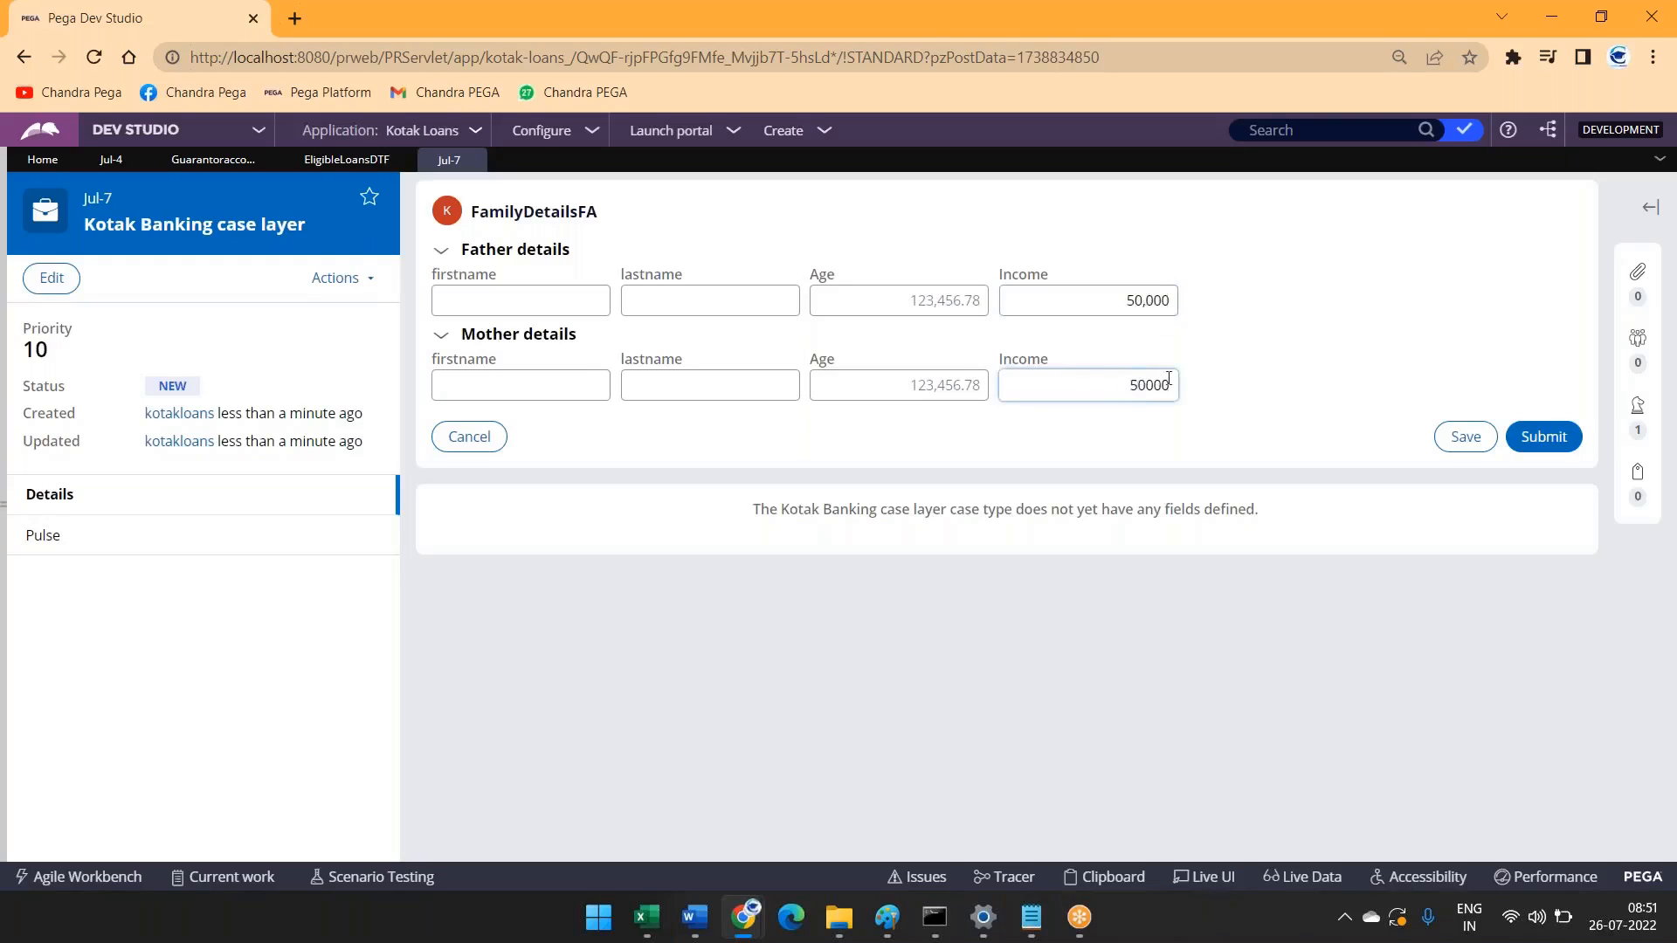
left_click(1310, 339)
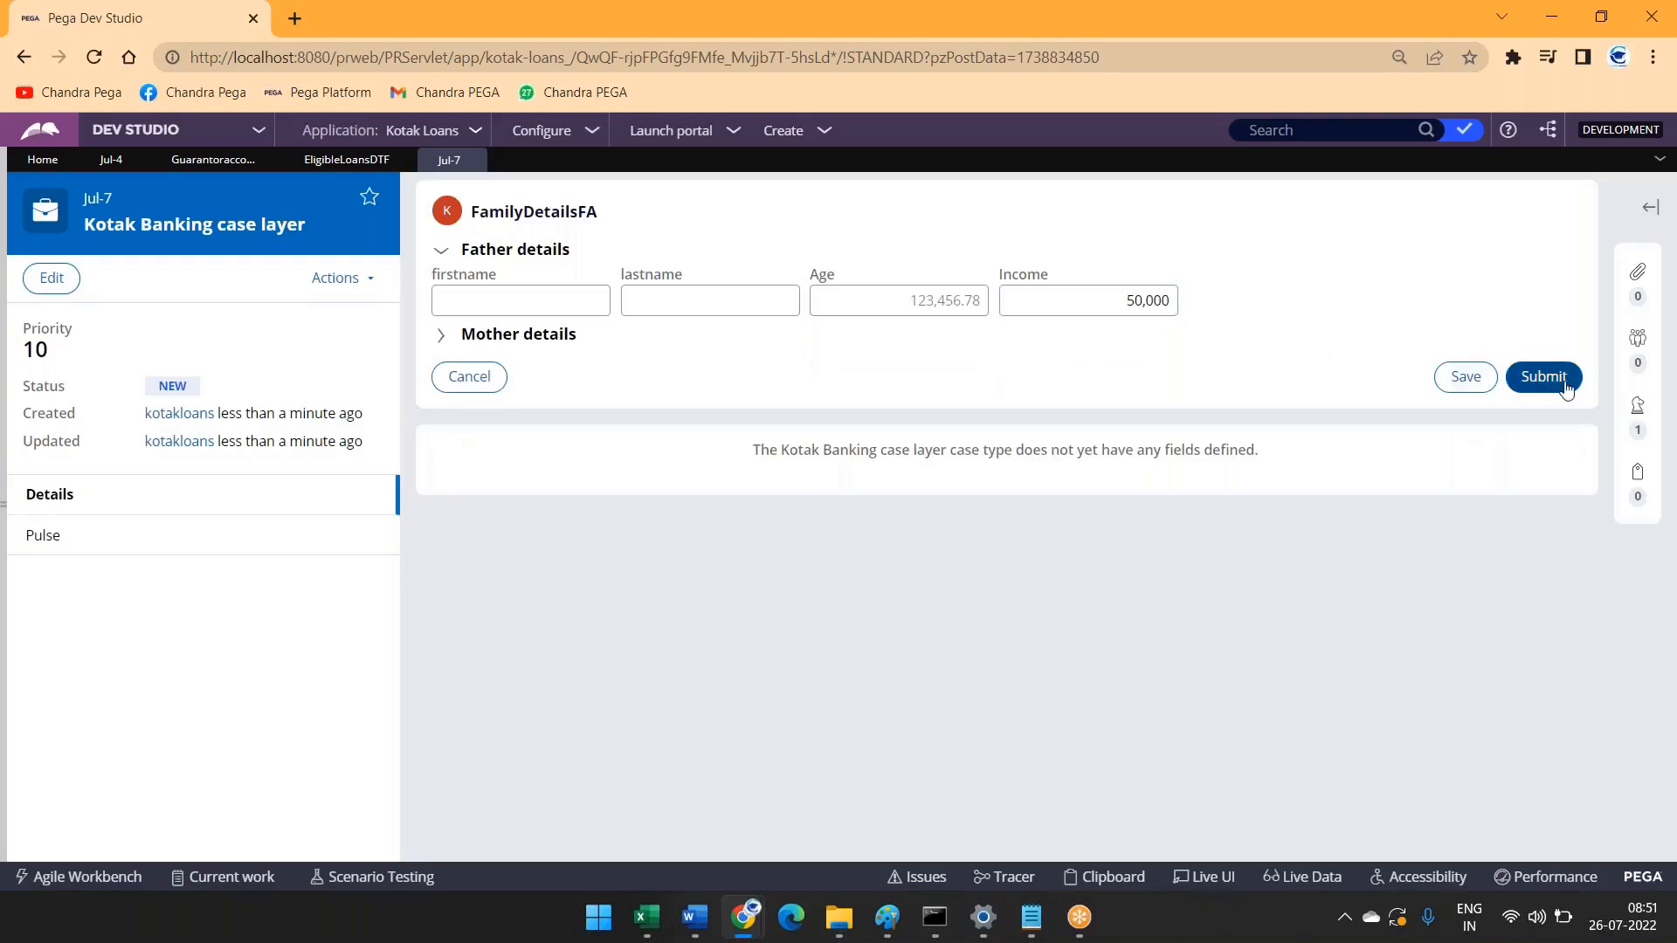
left_click(500, 339)
left_click(1545, 437)
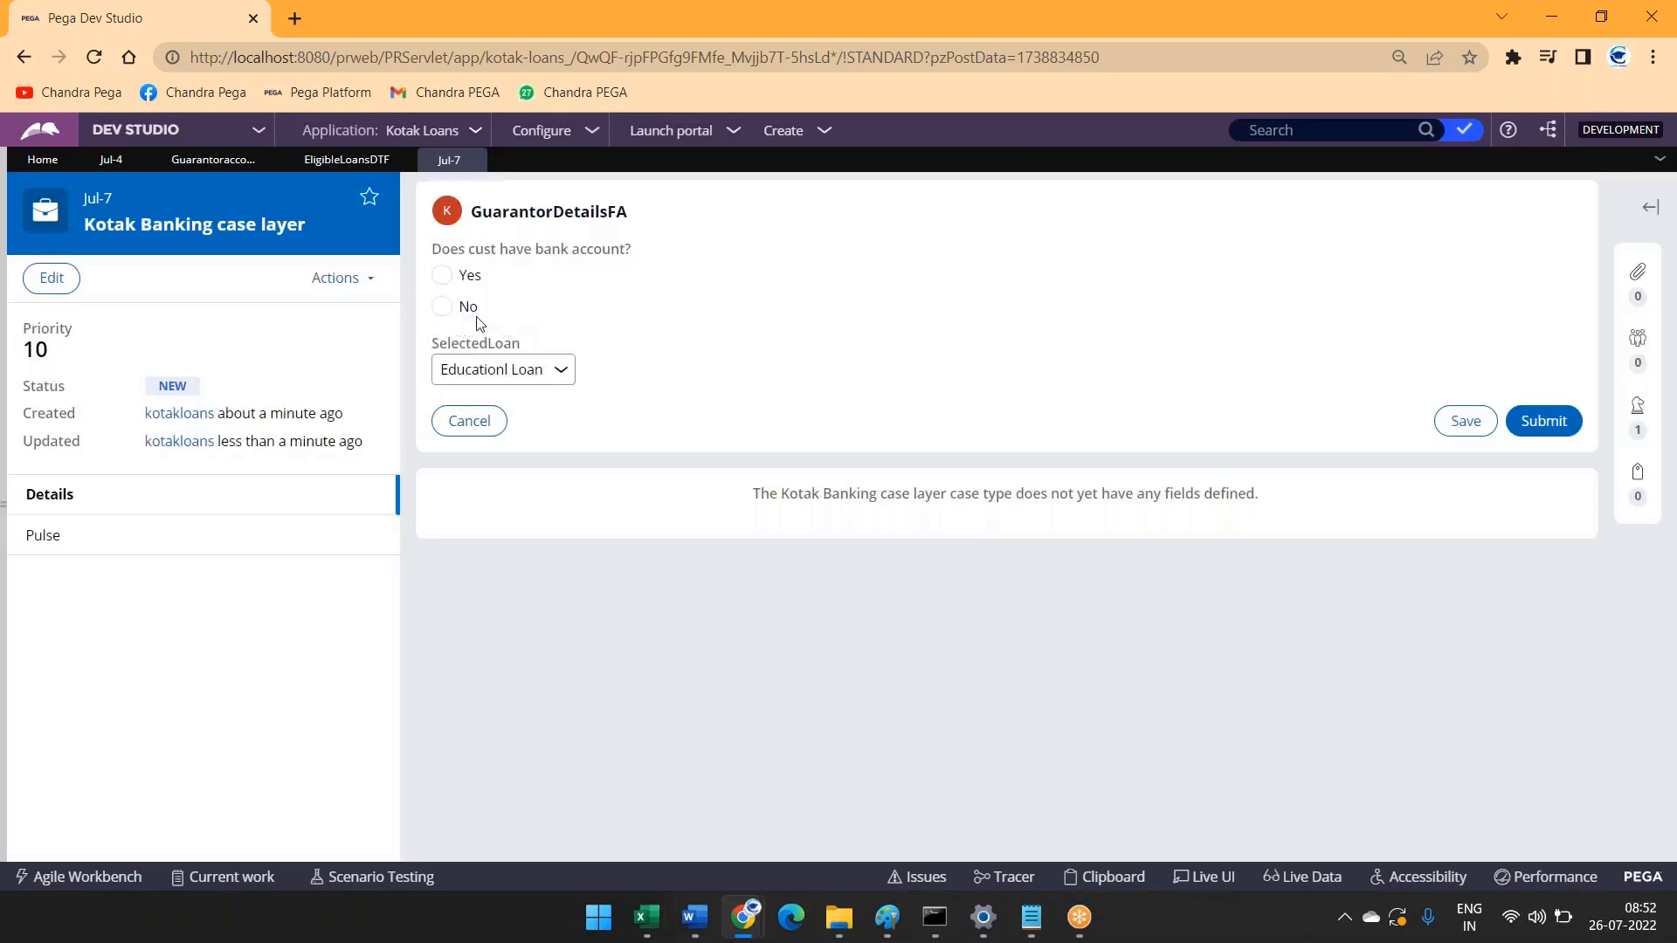
Step: Widen the GuarantorDetailsFA form by collapsing the case summary and check the options offered for SelectedLoan
left_click(393, 251)
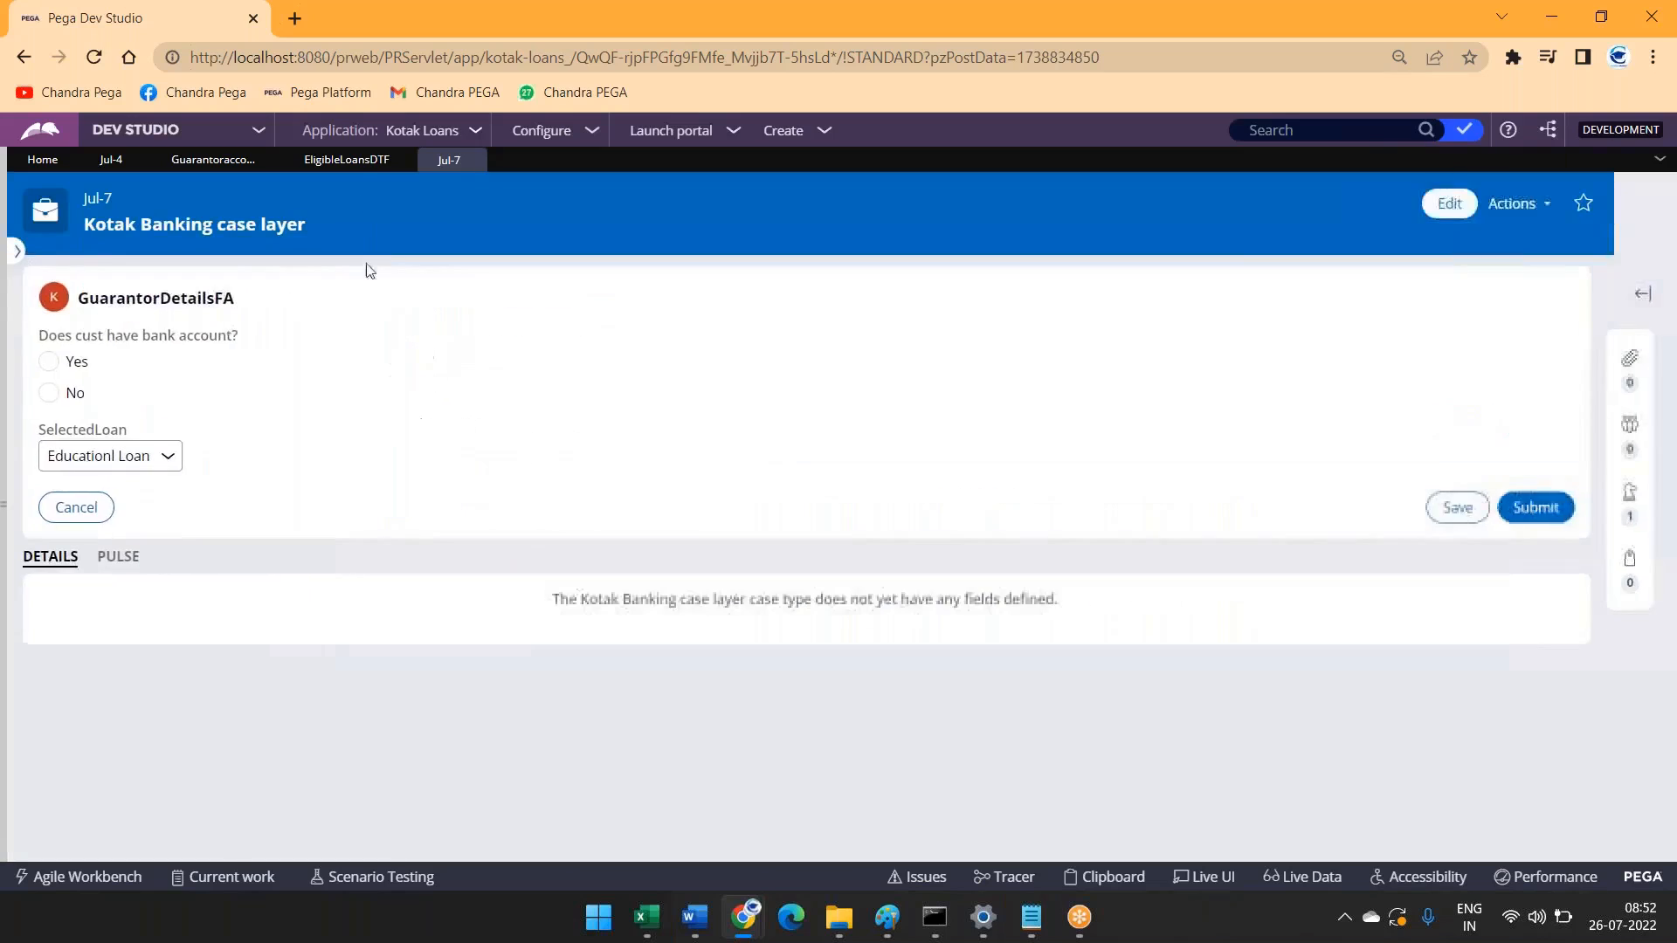
left_click(143, 463)
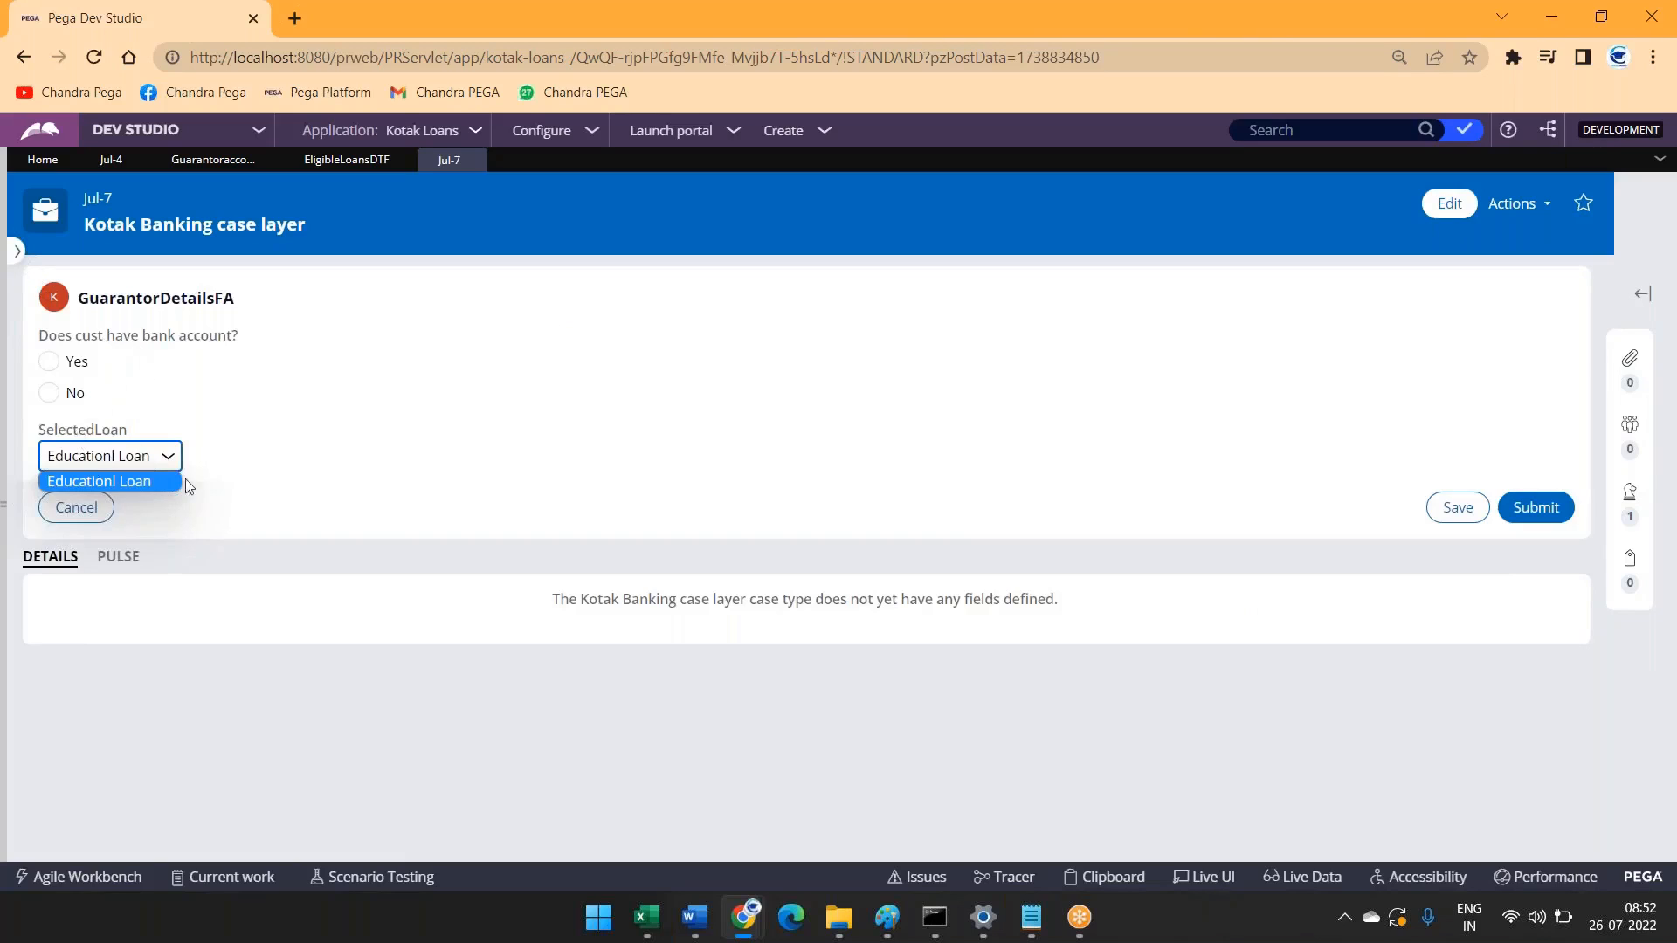
left_click(346, 488)
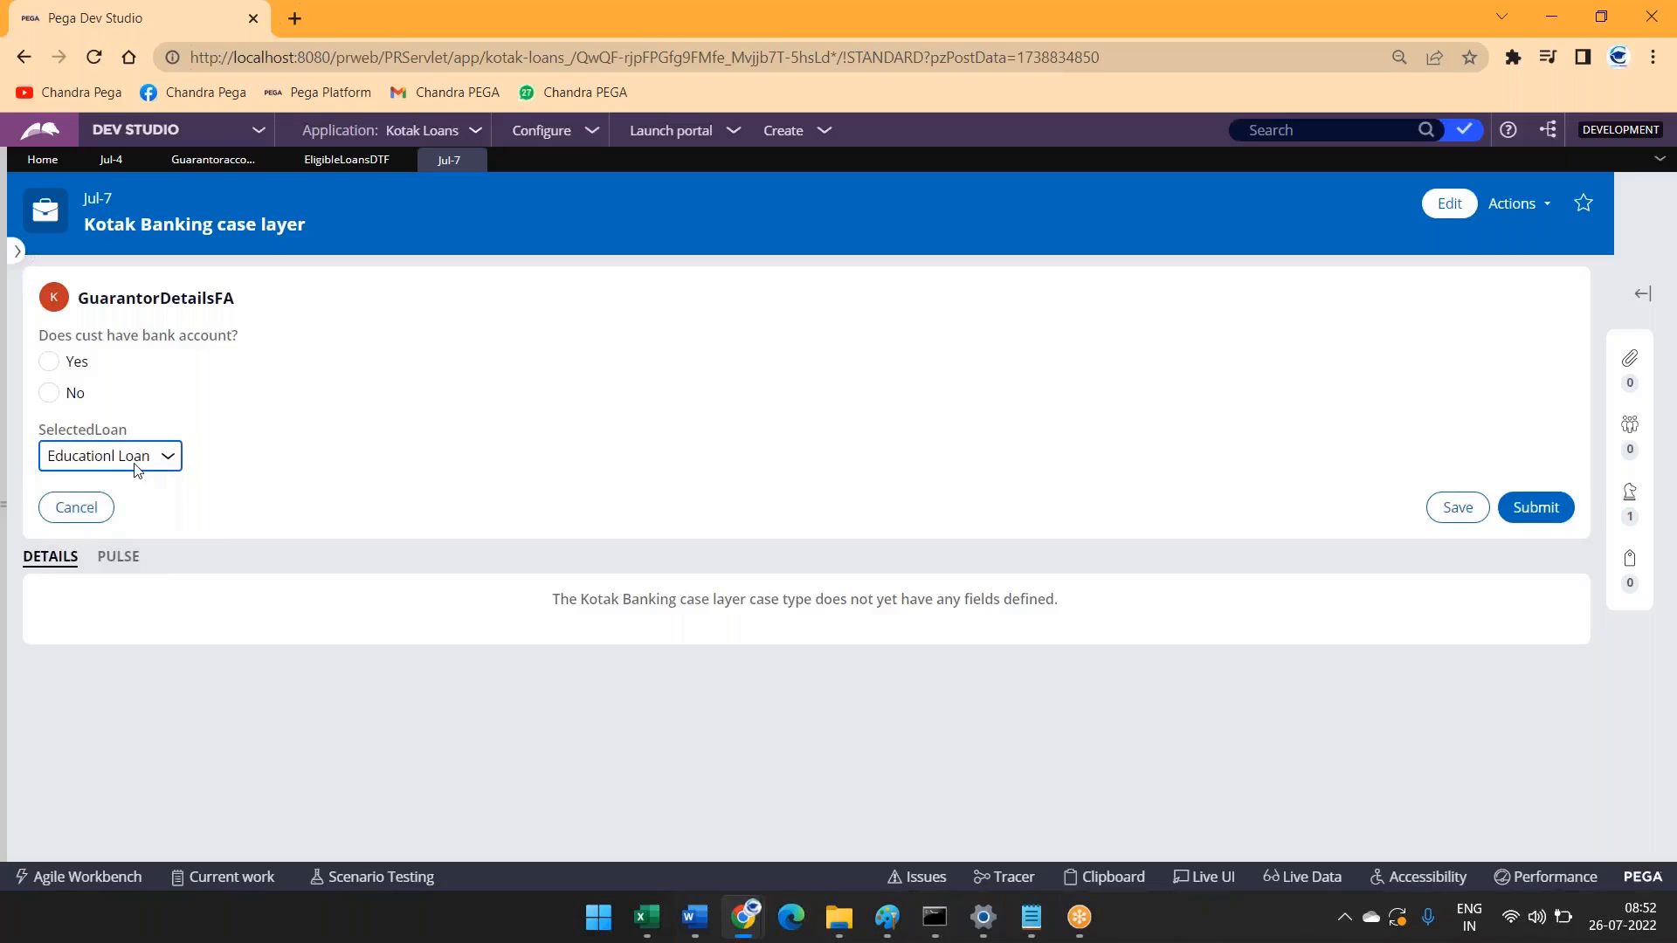
Step: Answer Yes to the customer having a bank account, having a guarantor, and the guarantor having a bank account
left_click(53, 363)
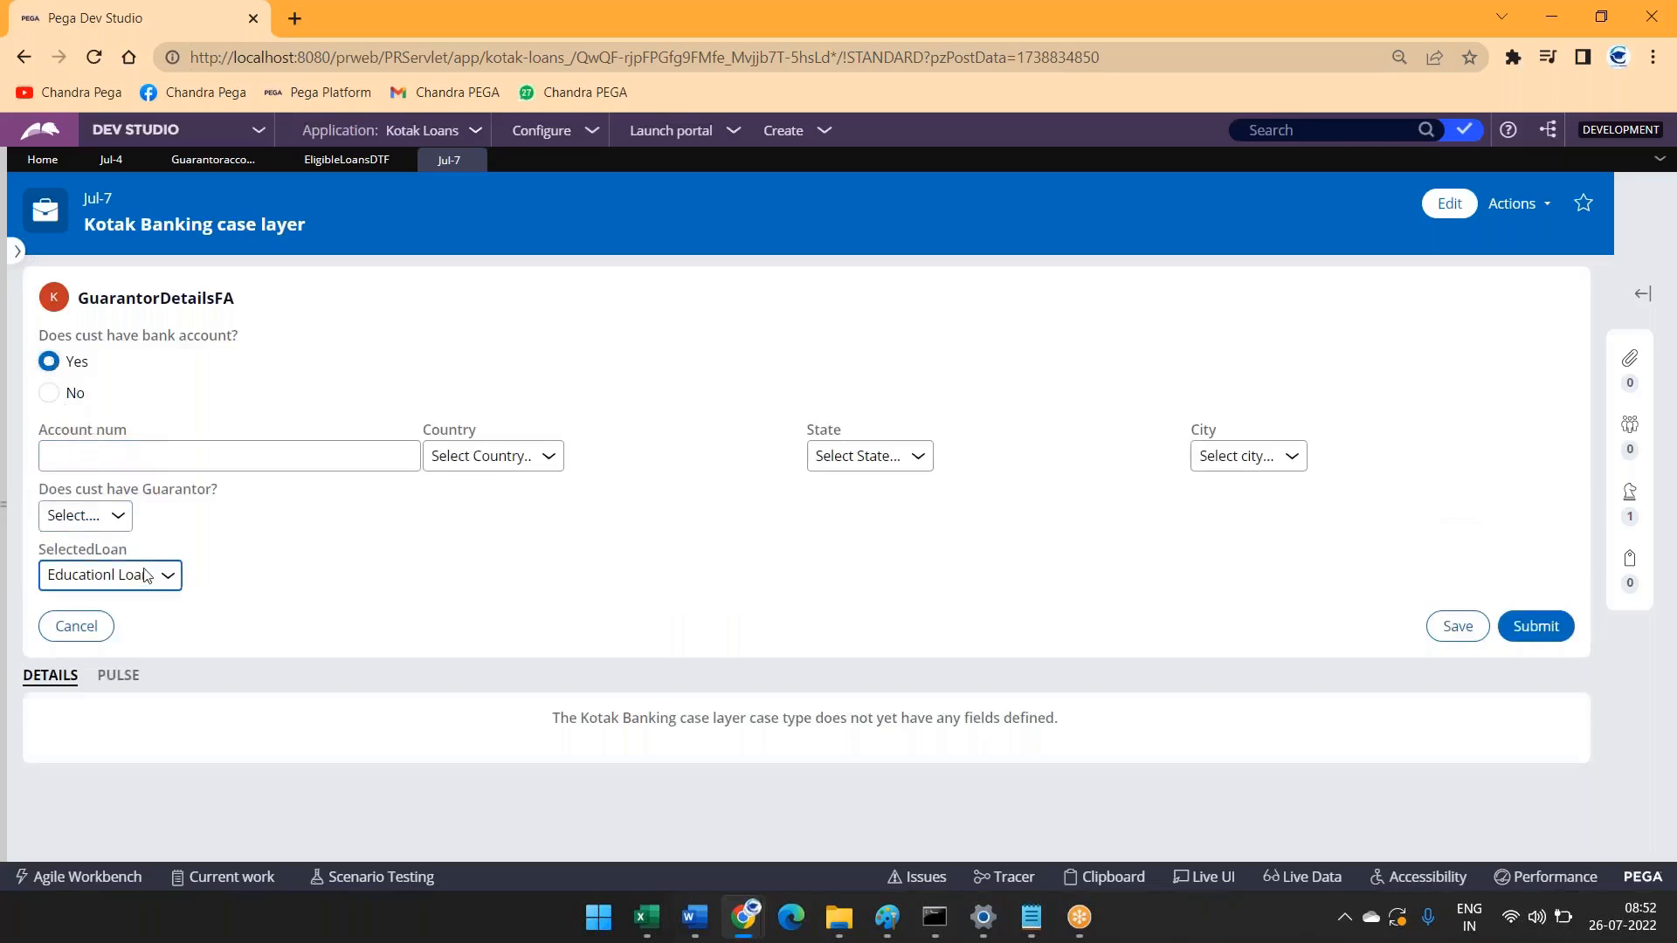
left_click(96, 520)
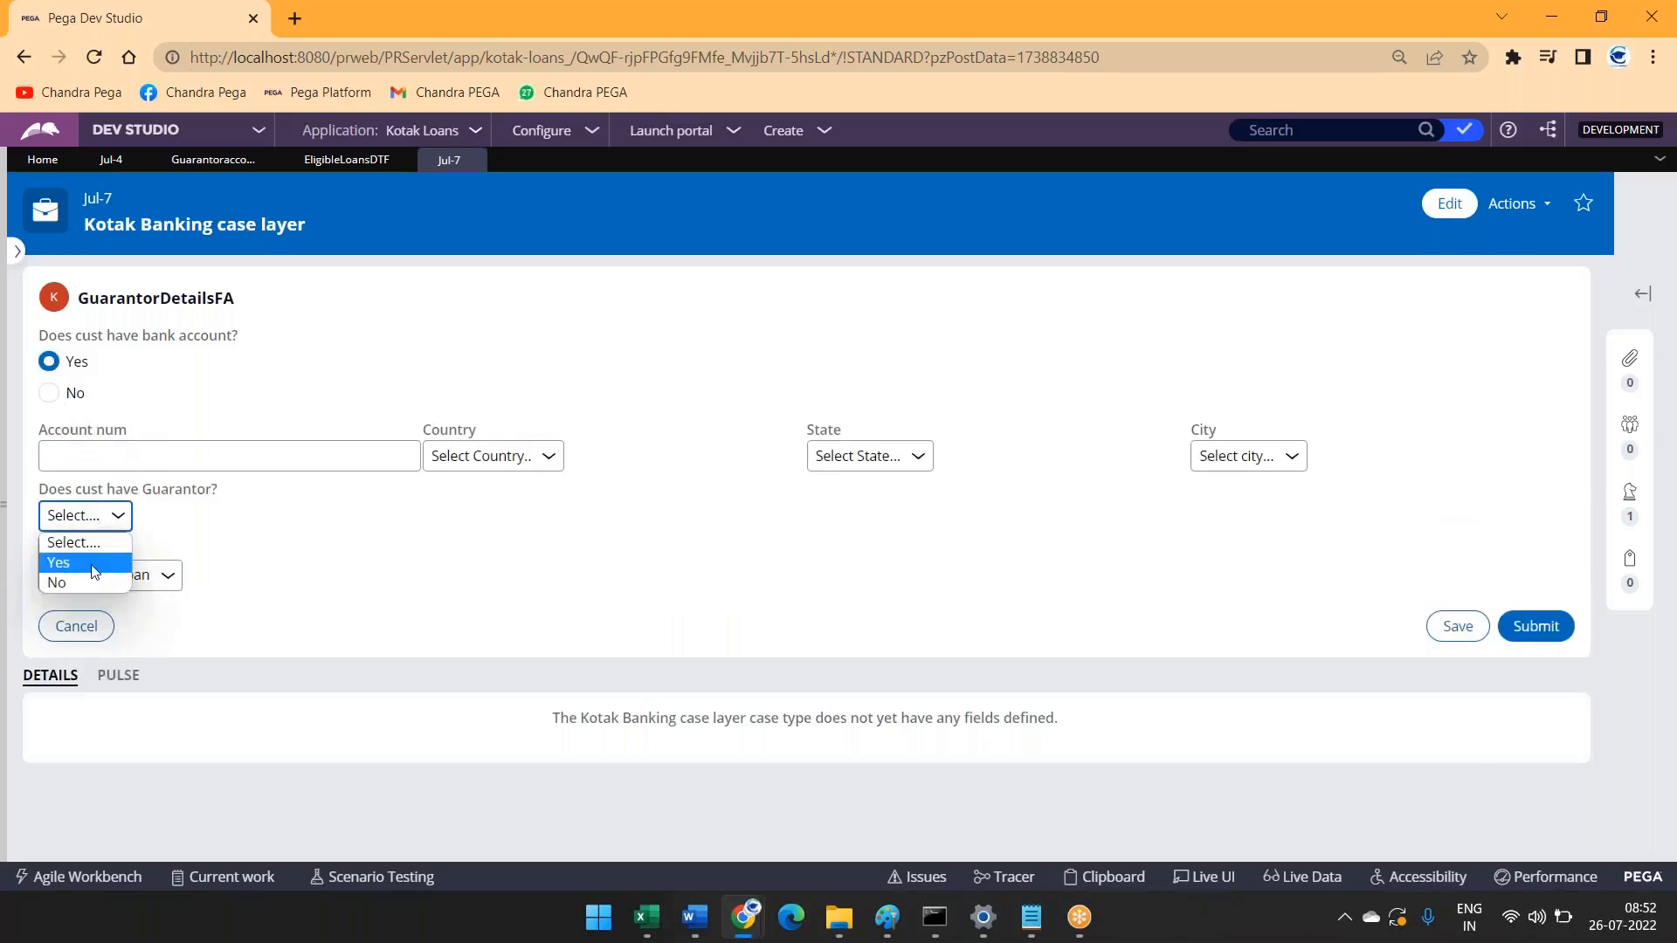
left_click(95, 572)
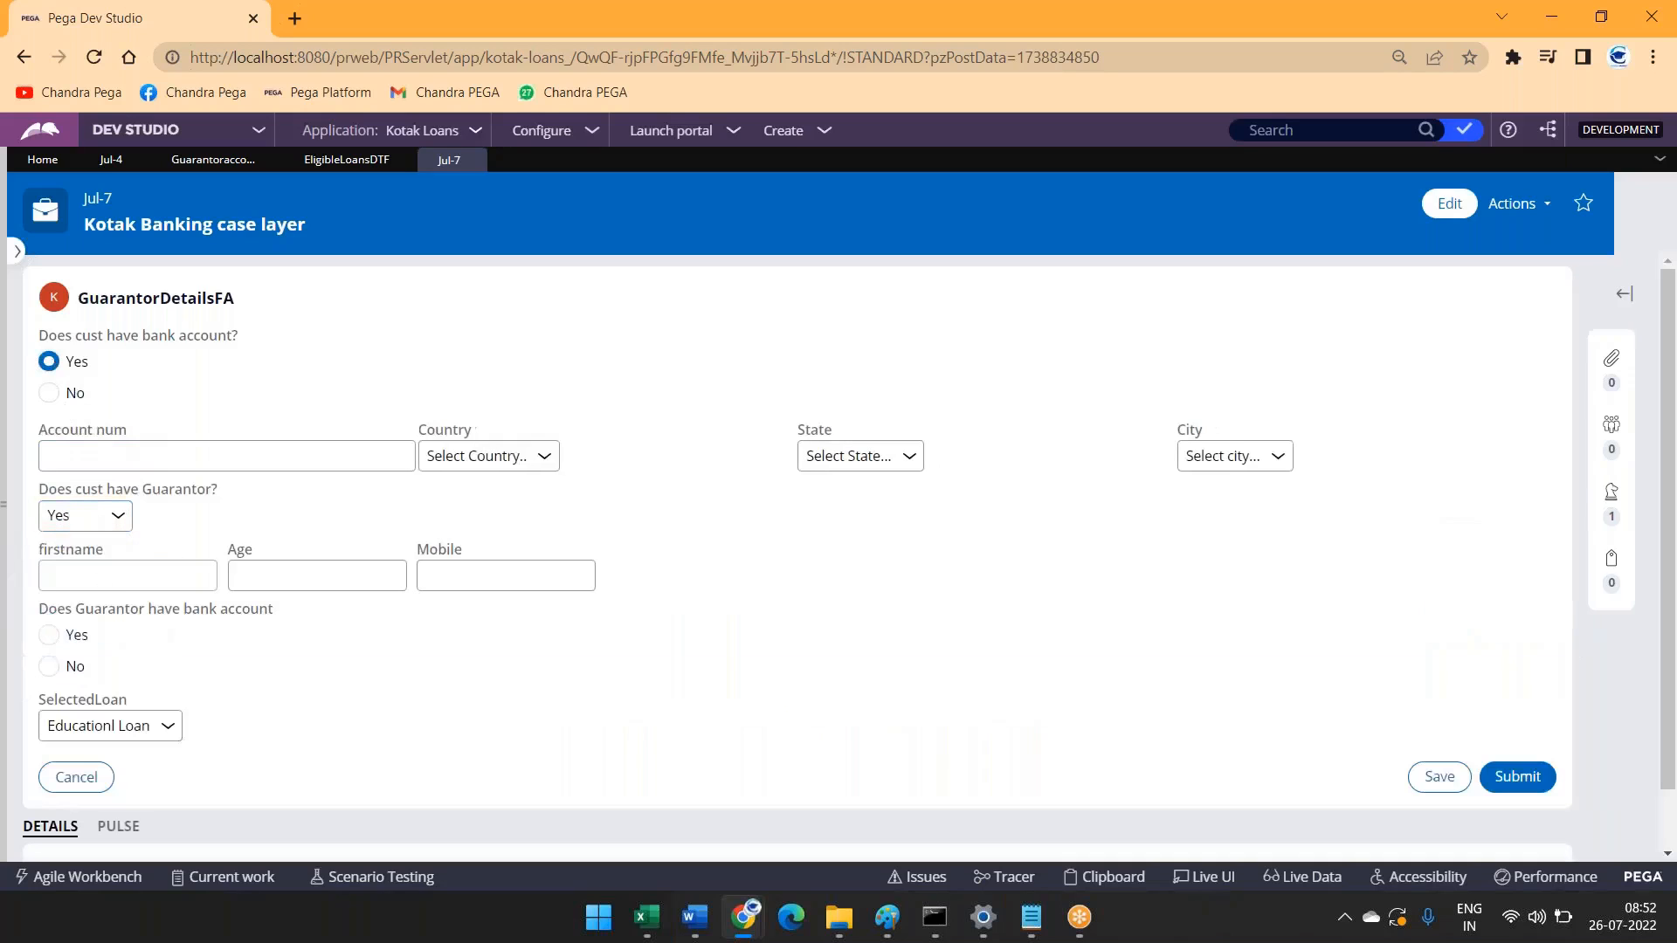
left_click(48, 640)
Step: Examine the eligibility message and check the SelectedLoan options for repeated entries after the form refreshes
left_click_drag(202, 701, 33, 710)
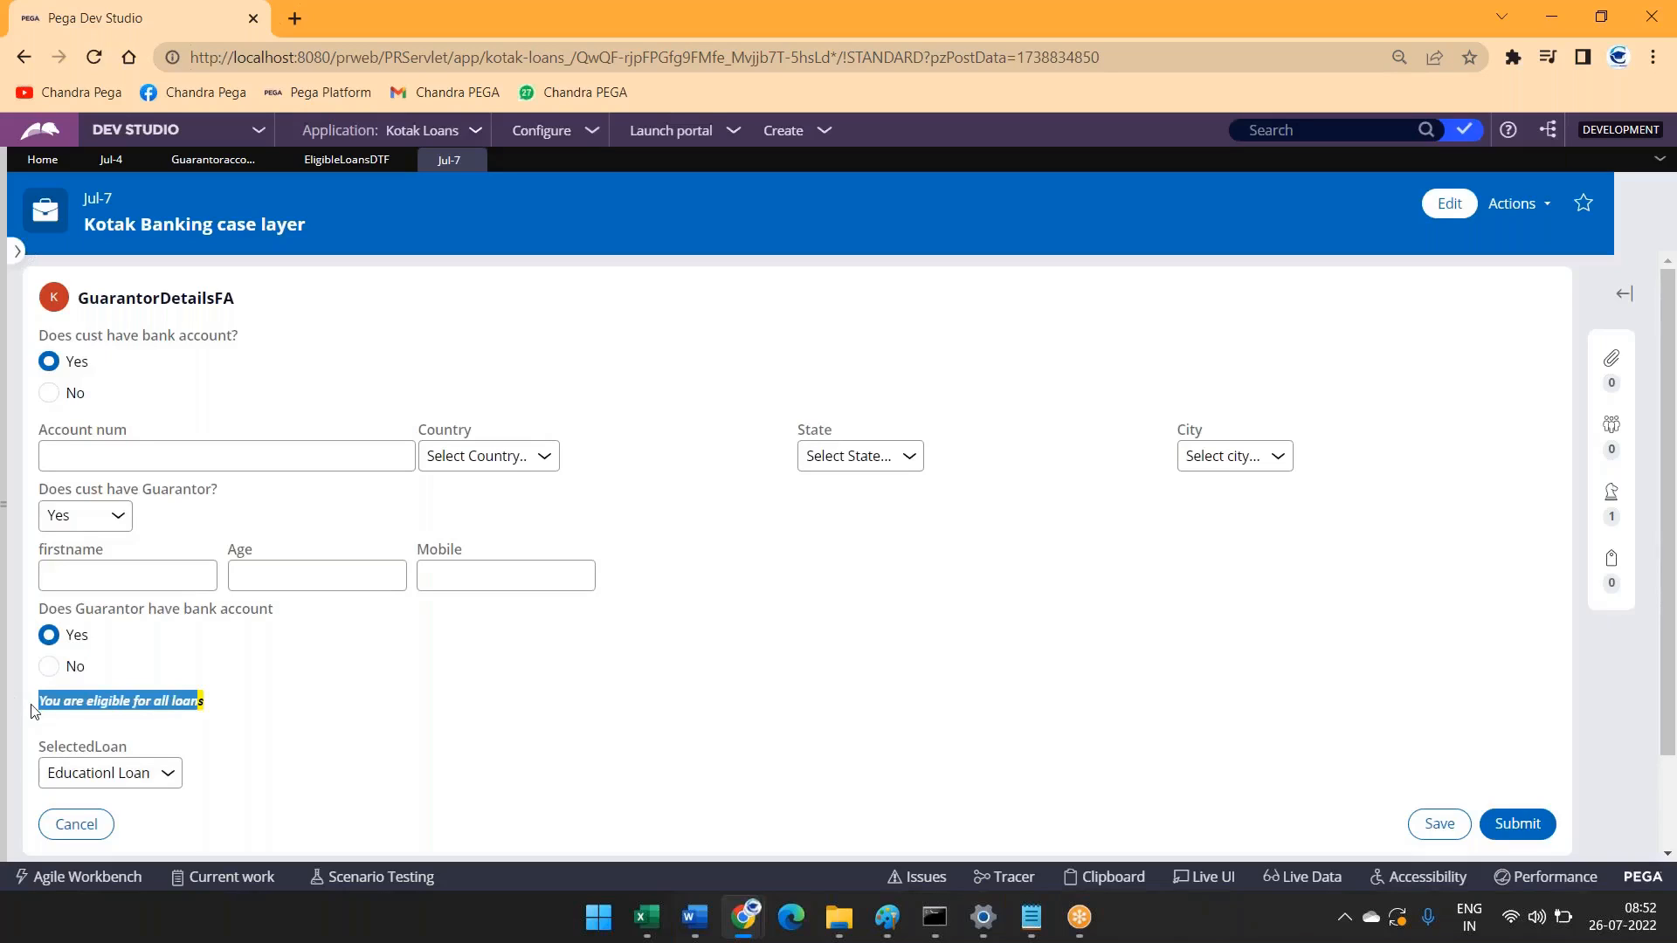
left_click(239, 759)
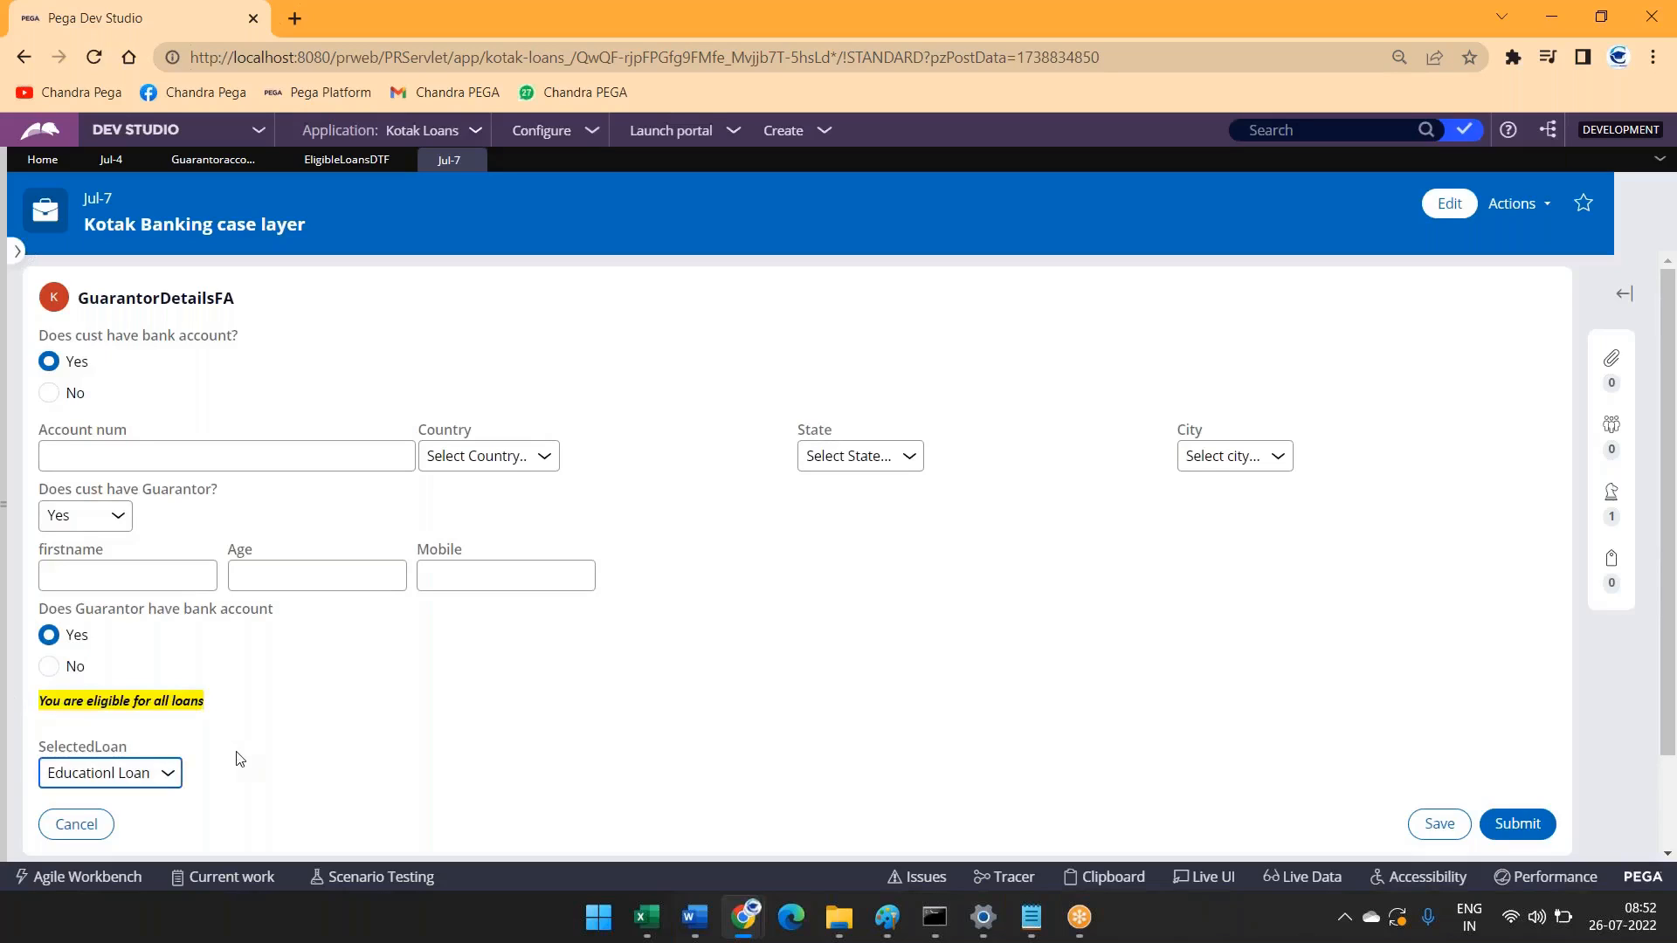
scroll(235, 757, "down", 1)
left_click(138, 664)
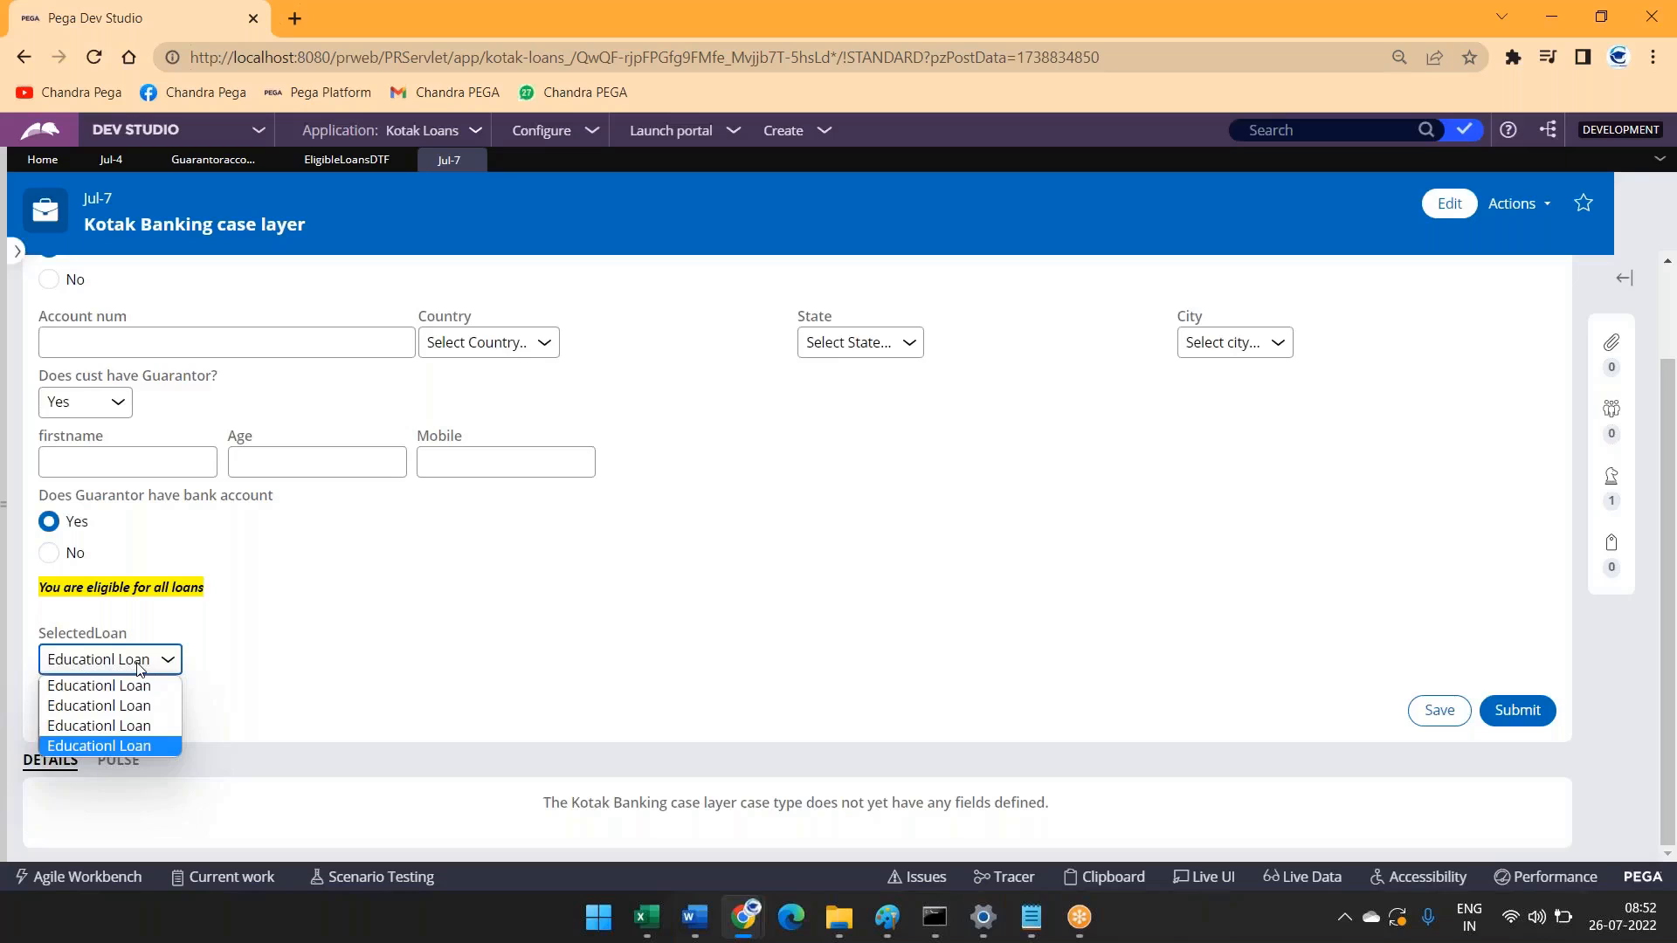
left_click(306, 542)
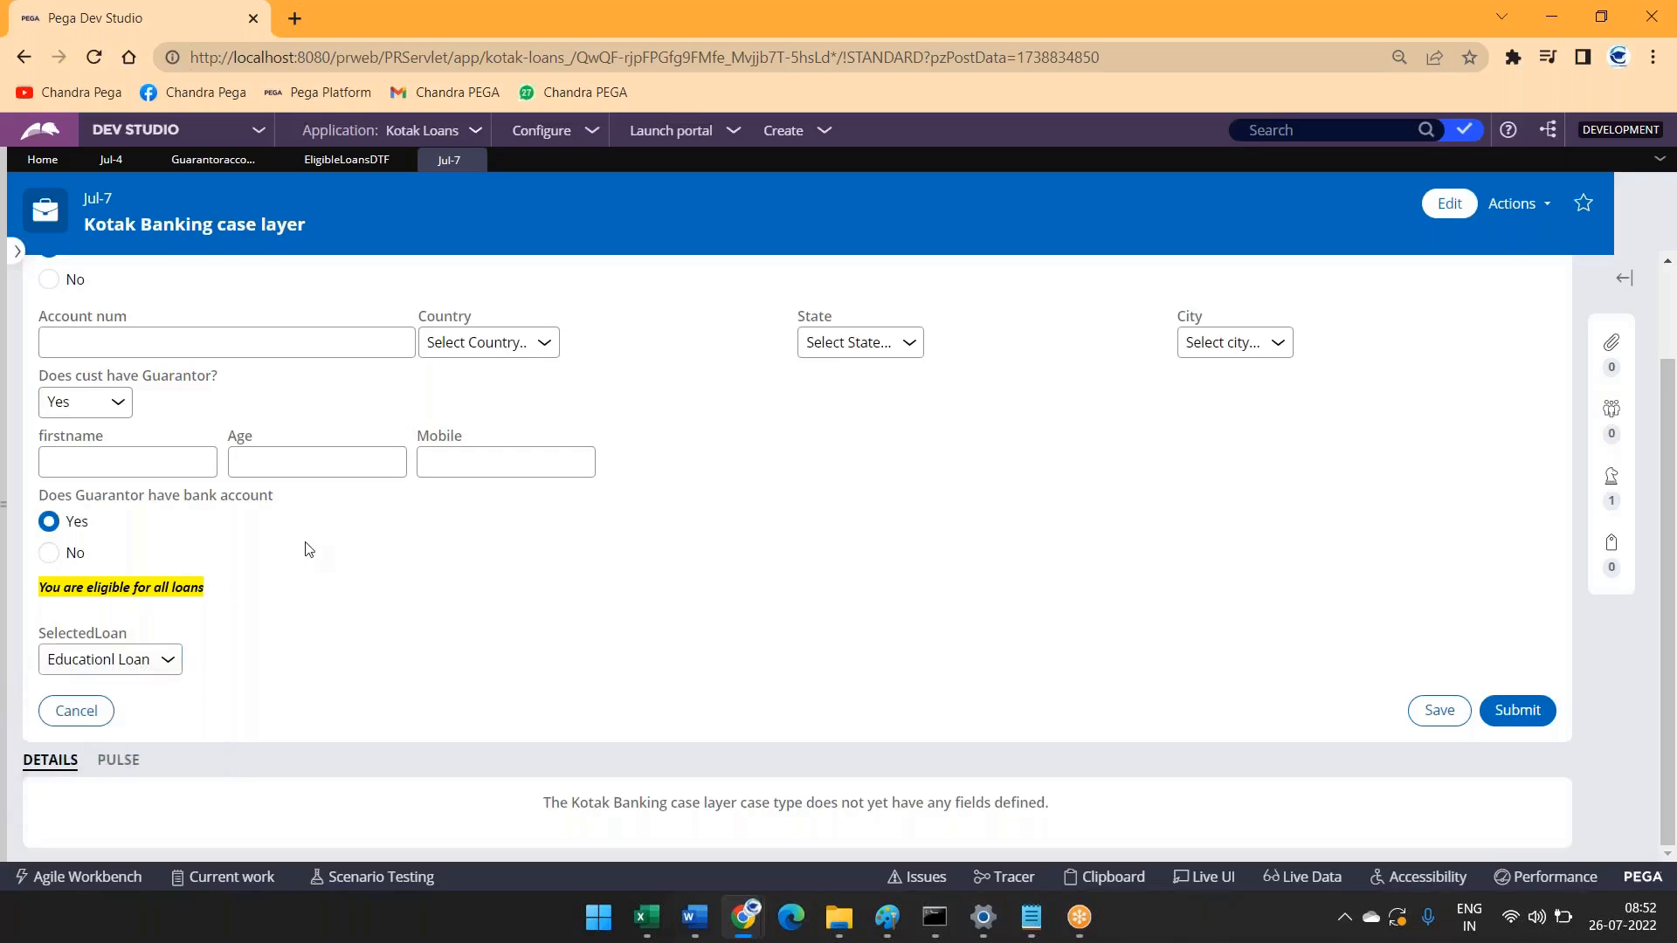
scroll(350, 441, "up", 2)
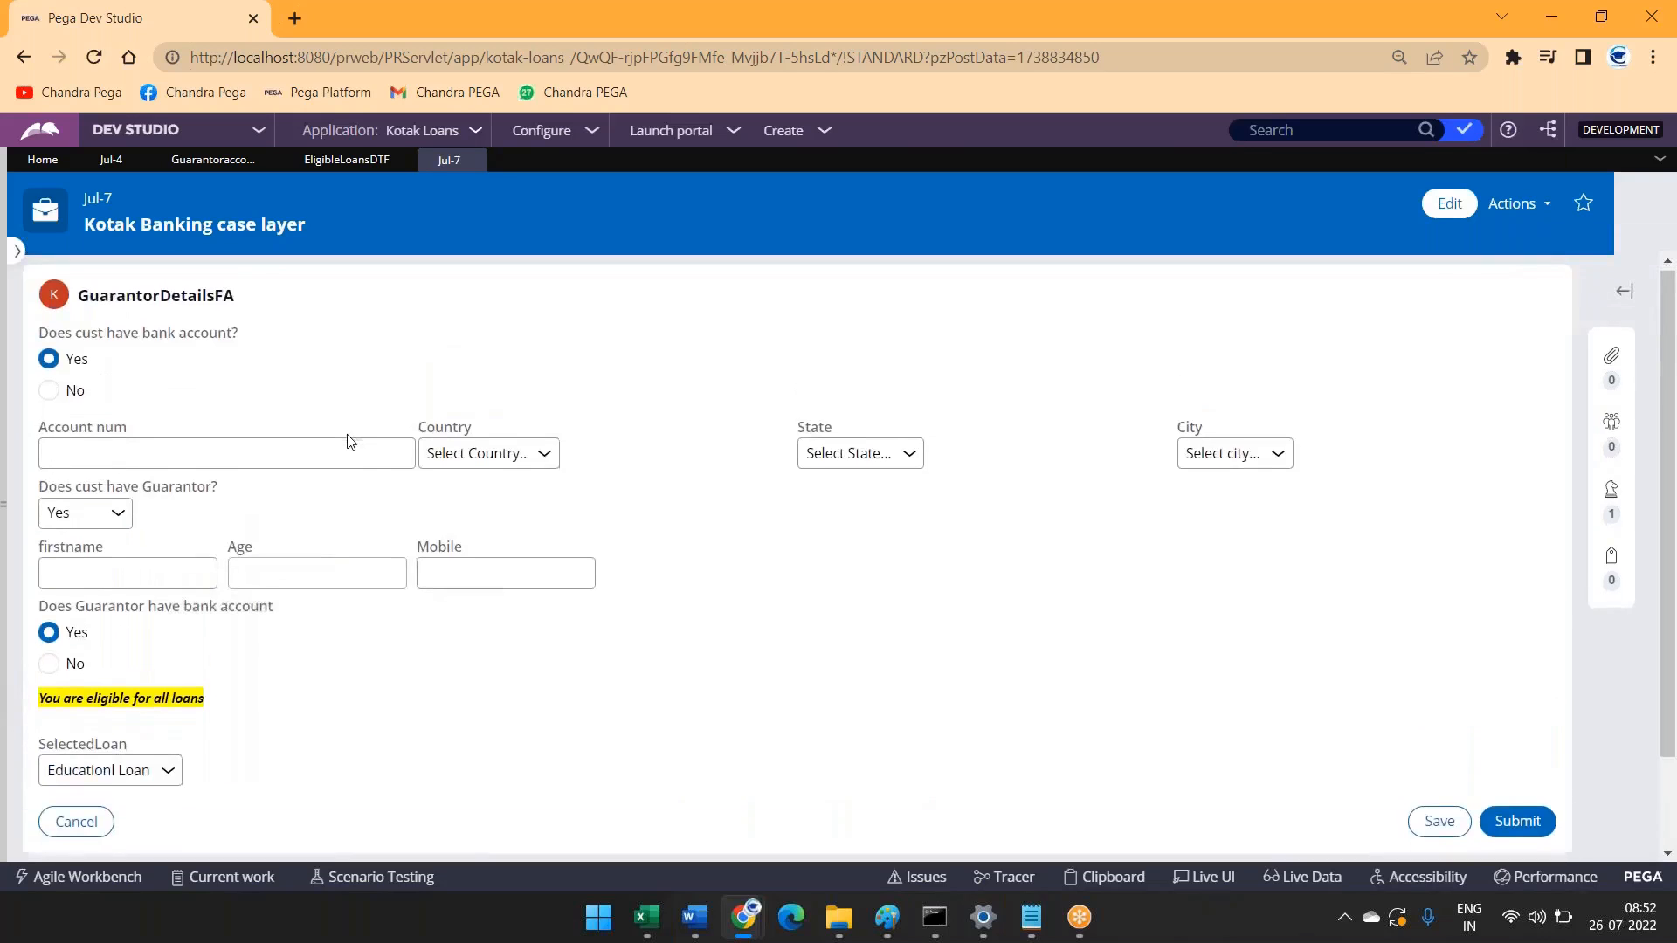
scroll(350, 441, "down", 1)
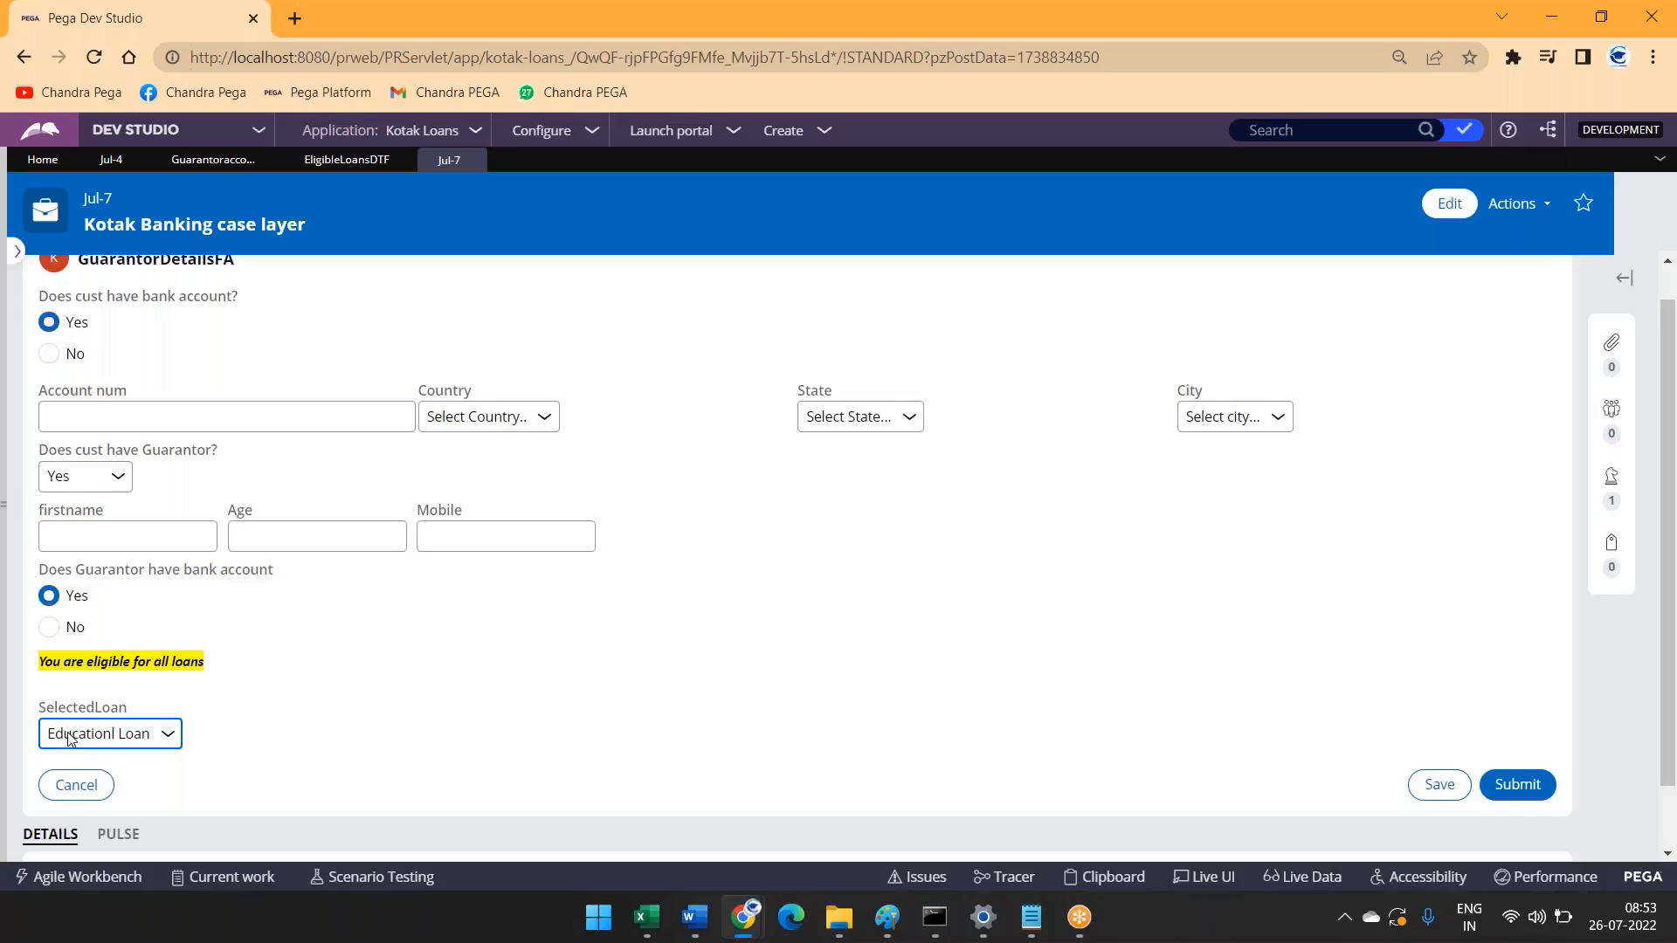
Step: Return to EligibleLoansDTF and add a sibling row above the .TotalIncome row
left_click(348, 161)
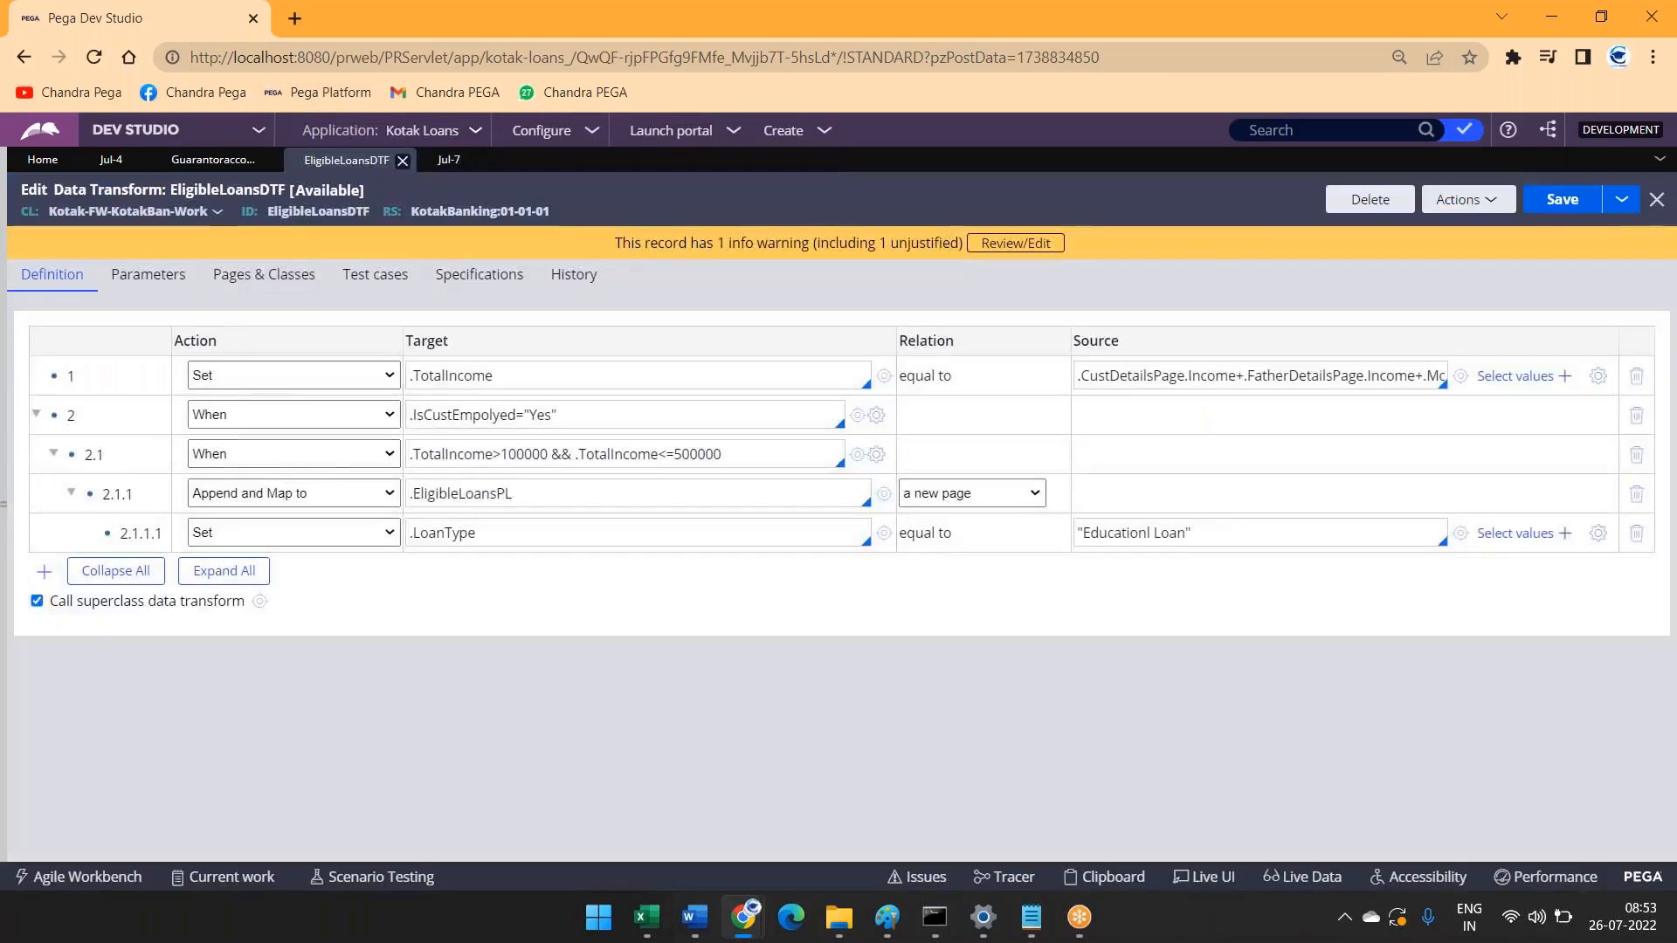
double_click(483, 495)
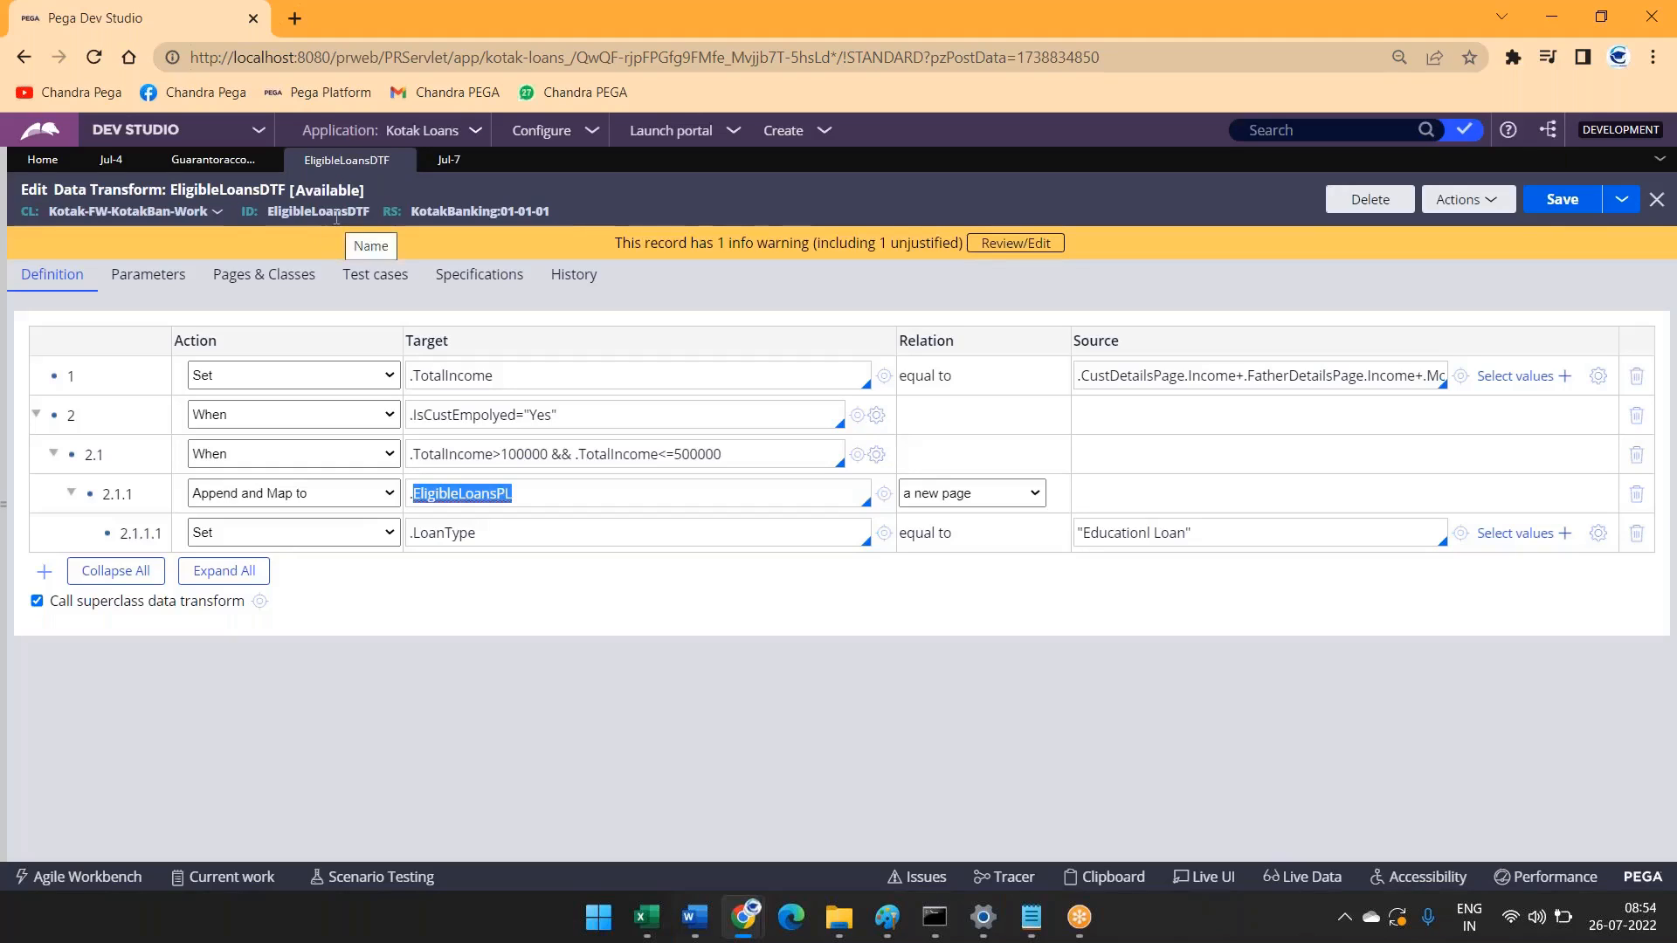
left_click(546, 378)
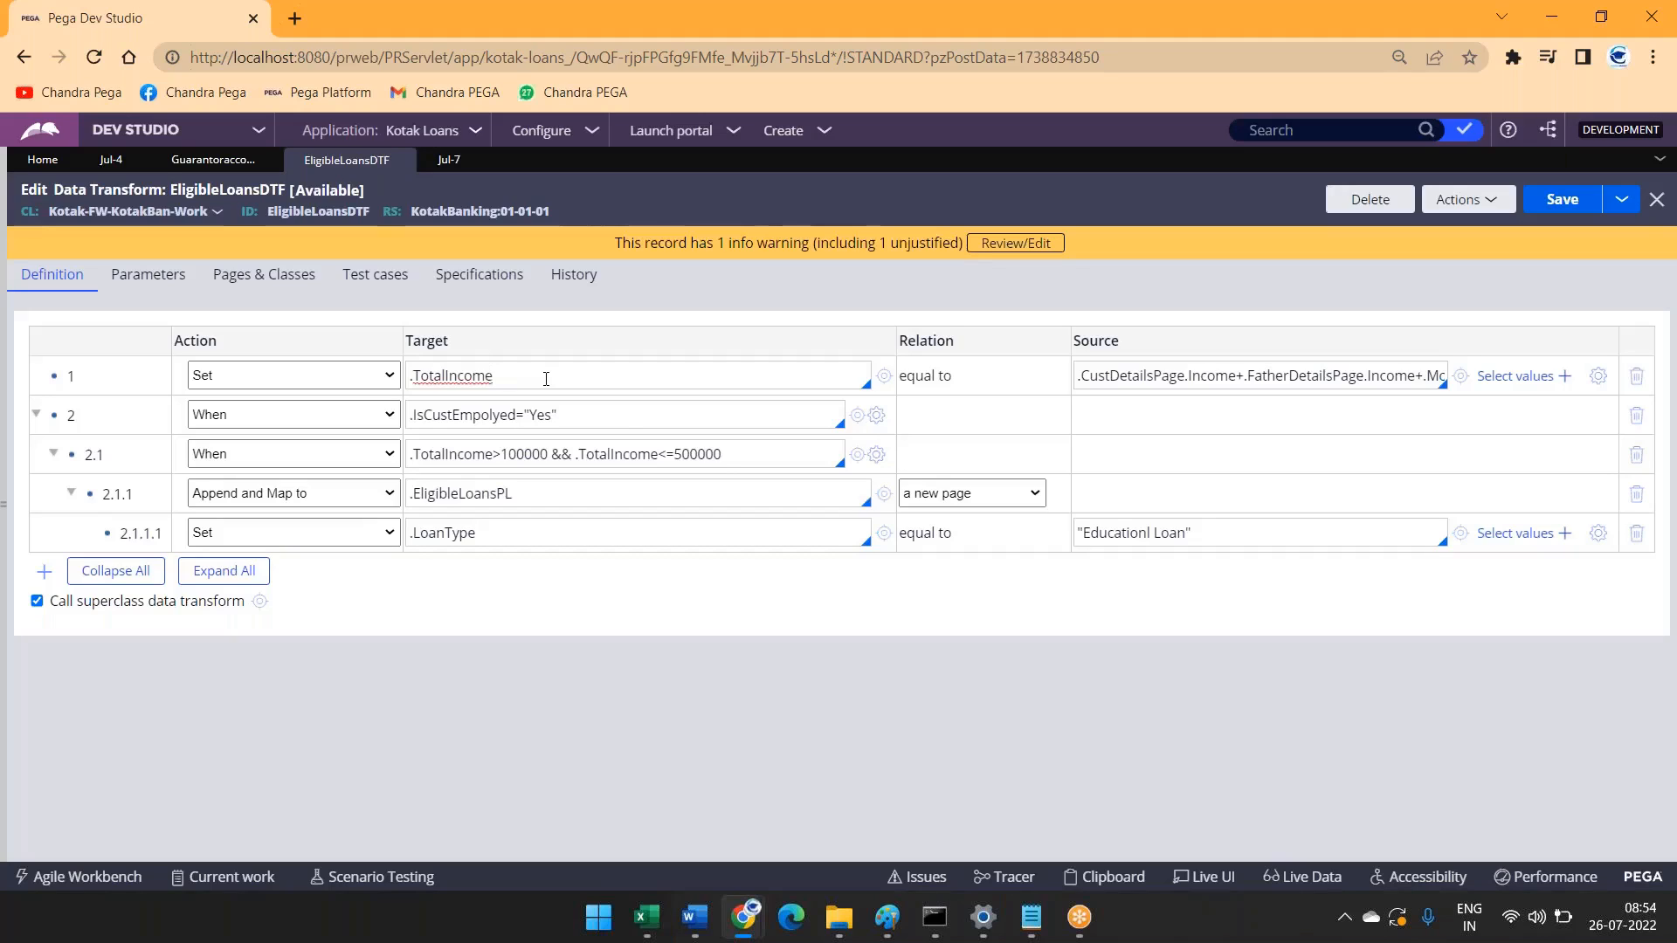
double_click(431, 494)
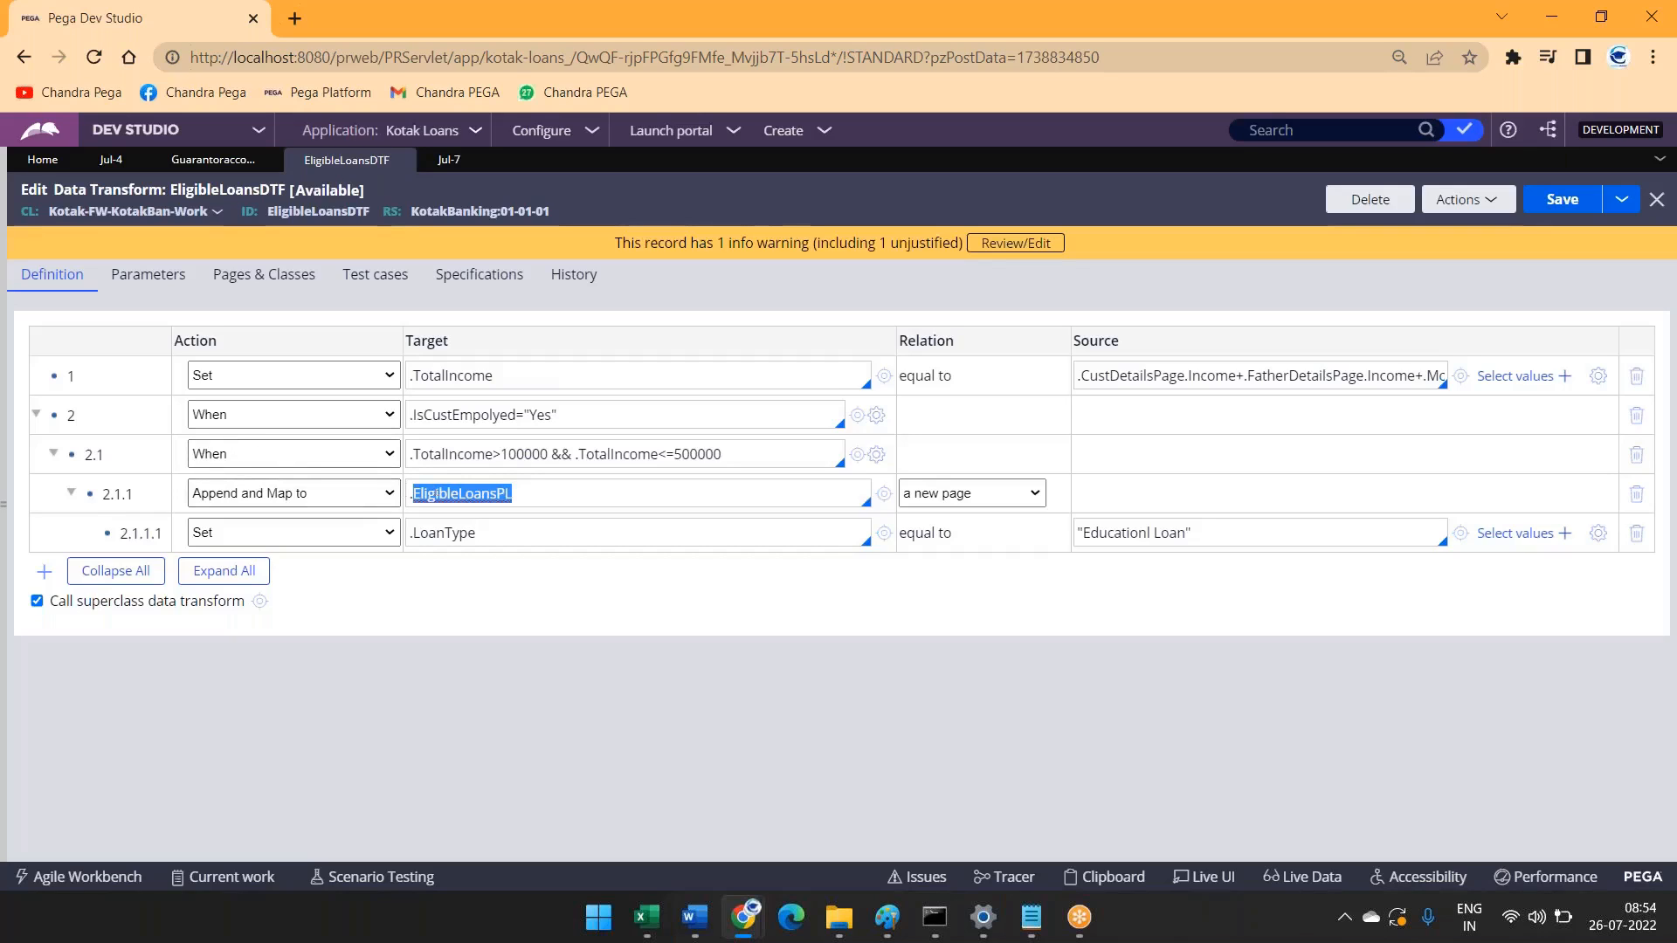
left_click(72, 376)
right_click(73, 377)
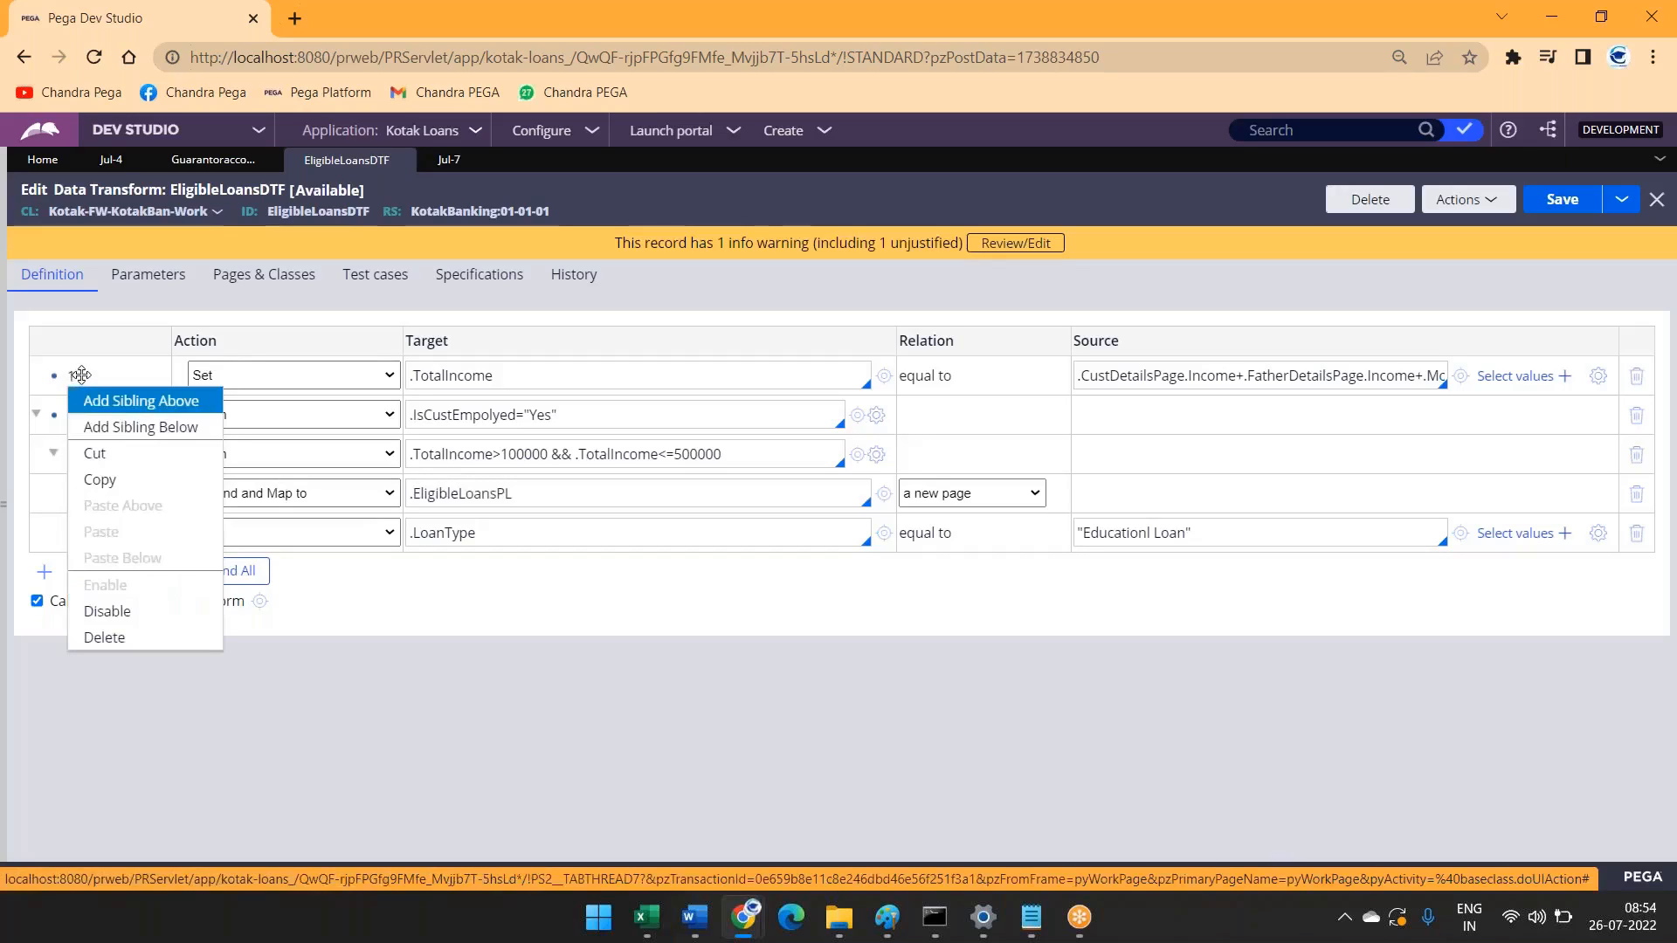
left_click(123, 400)
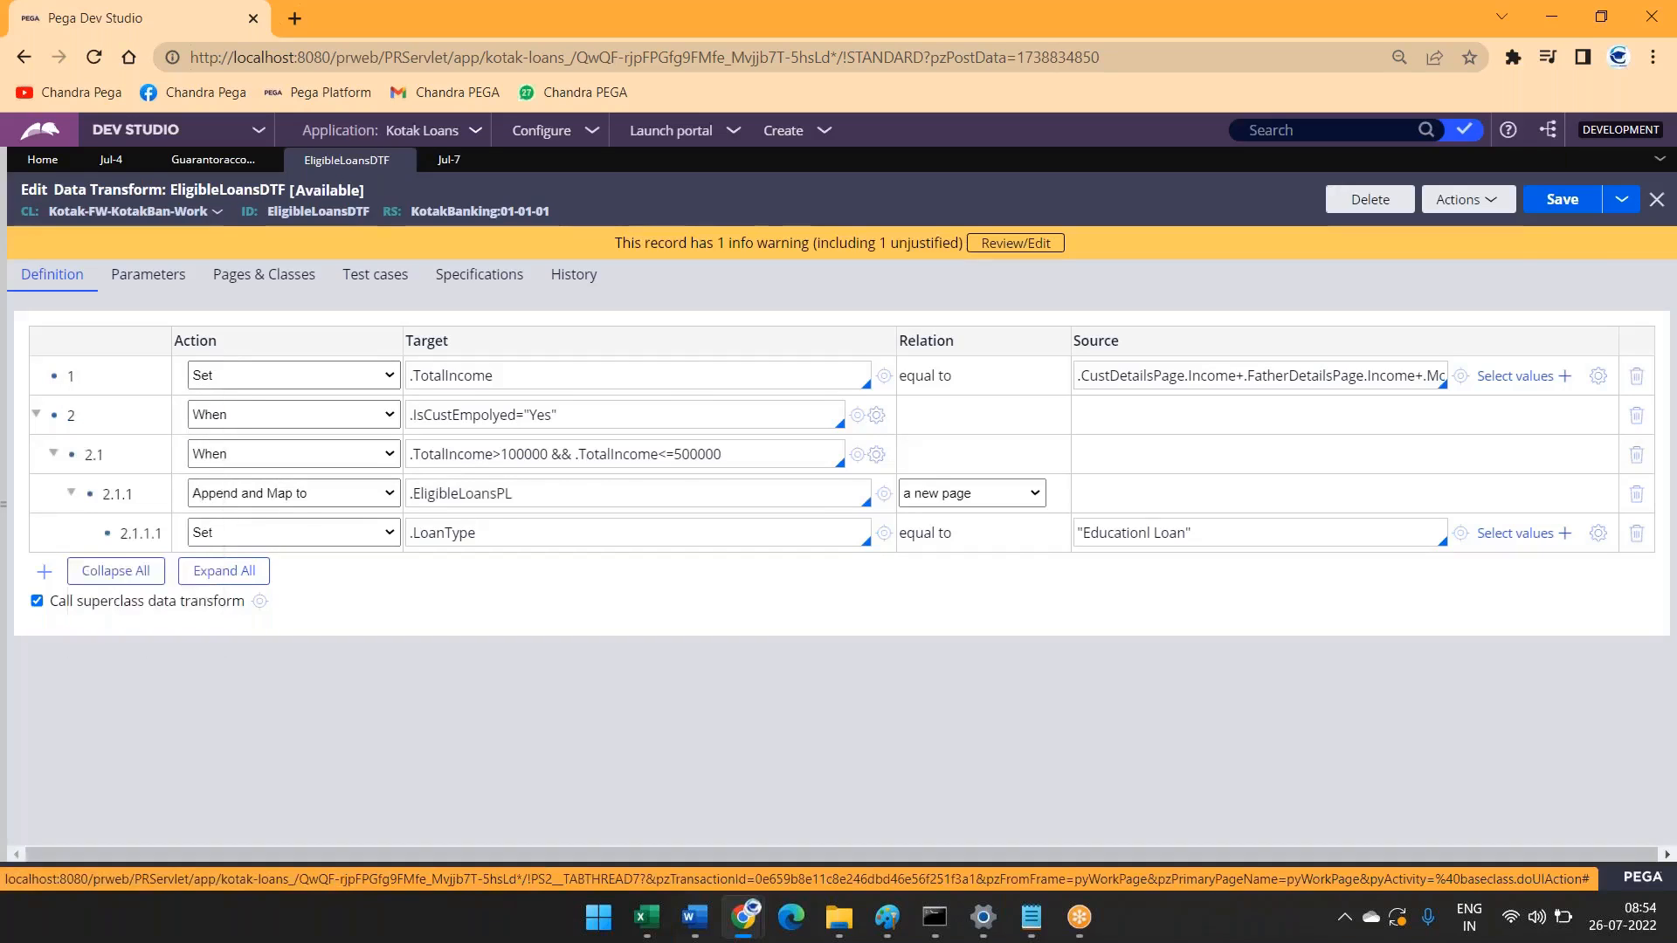
Step: Make the new first row remove .EligibleLoansPL and save the data transform
left_click(305, 378)
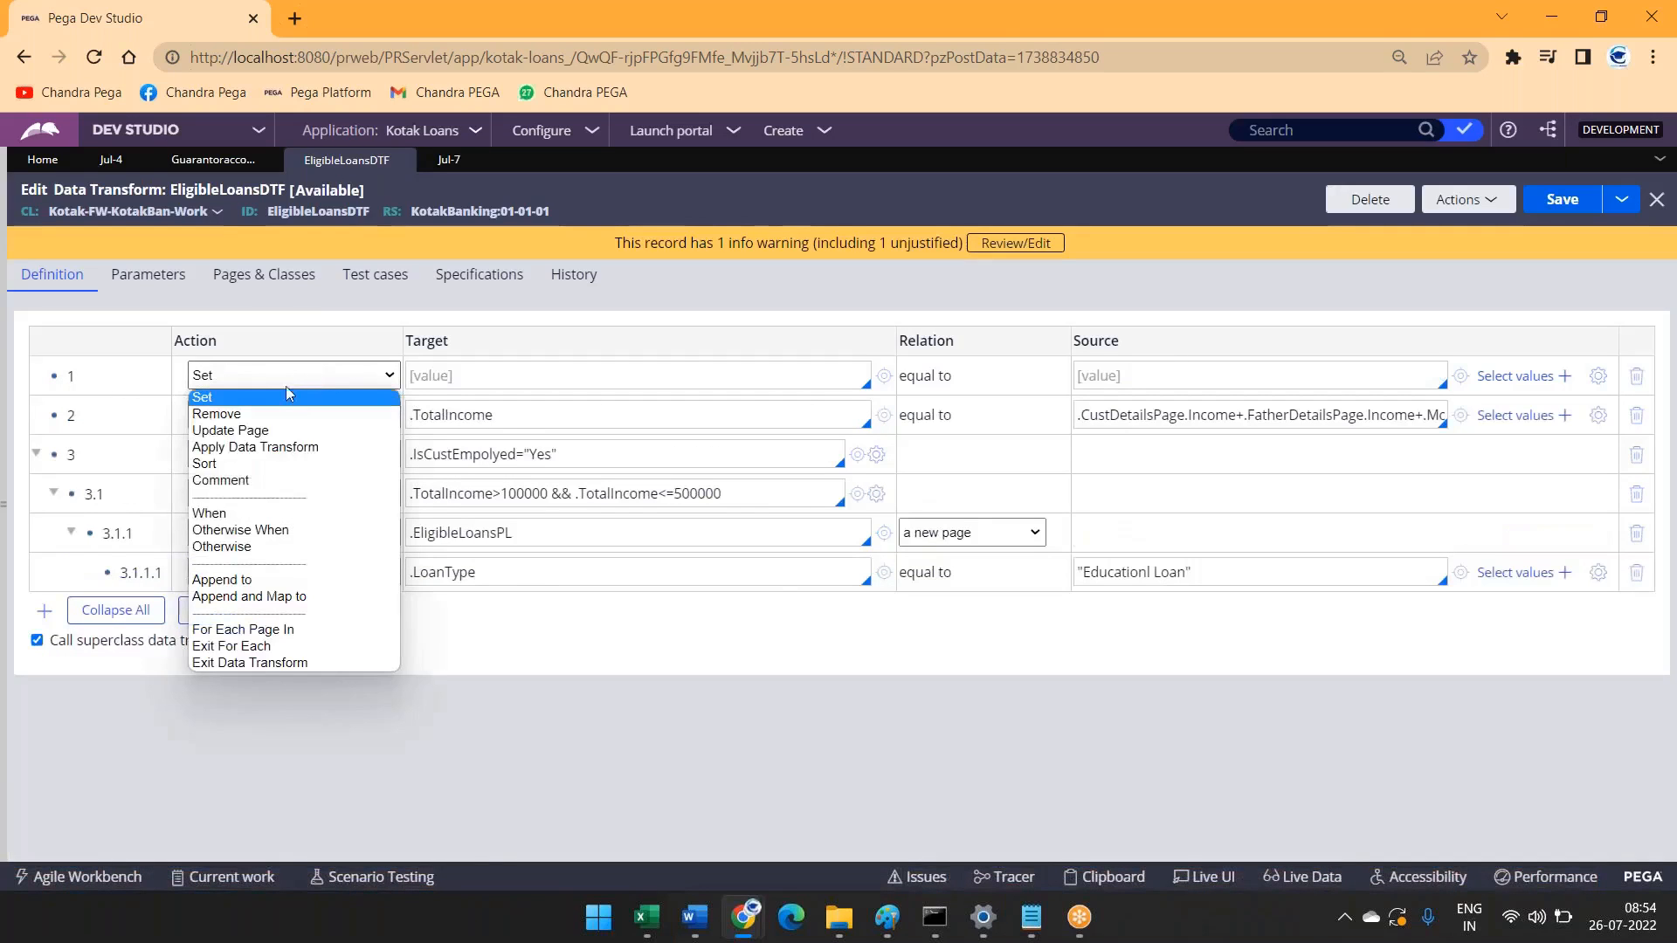
left_click(234, 420)
triple_click(534, 526)
key("ctrl+c")
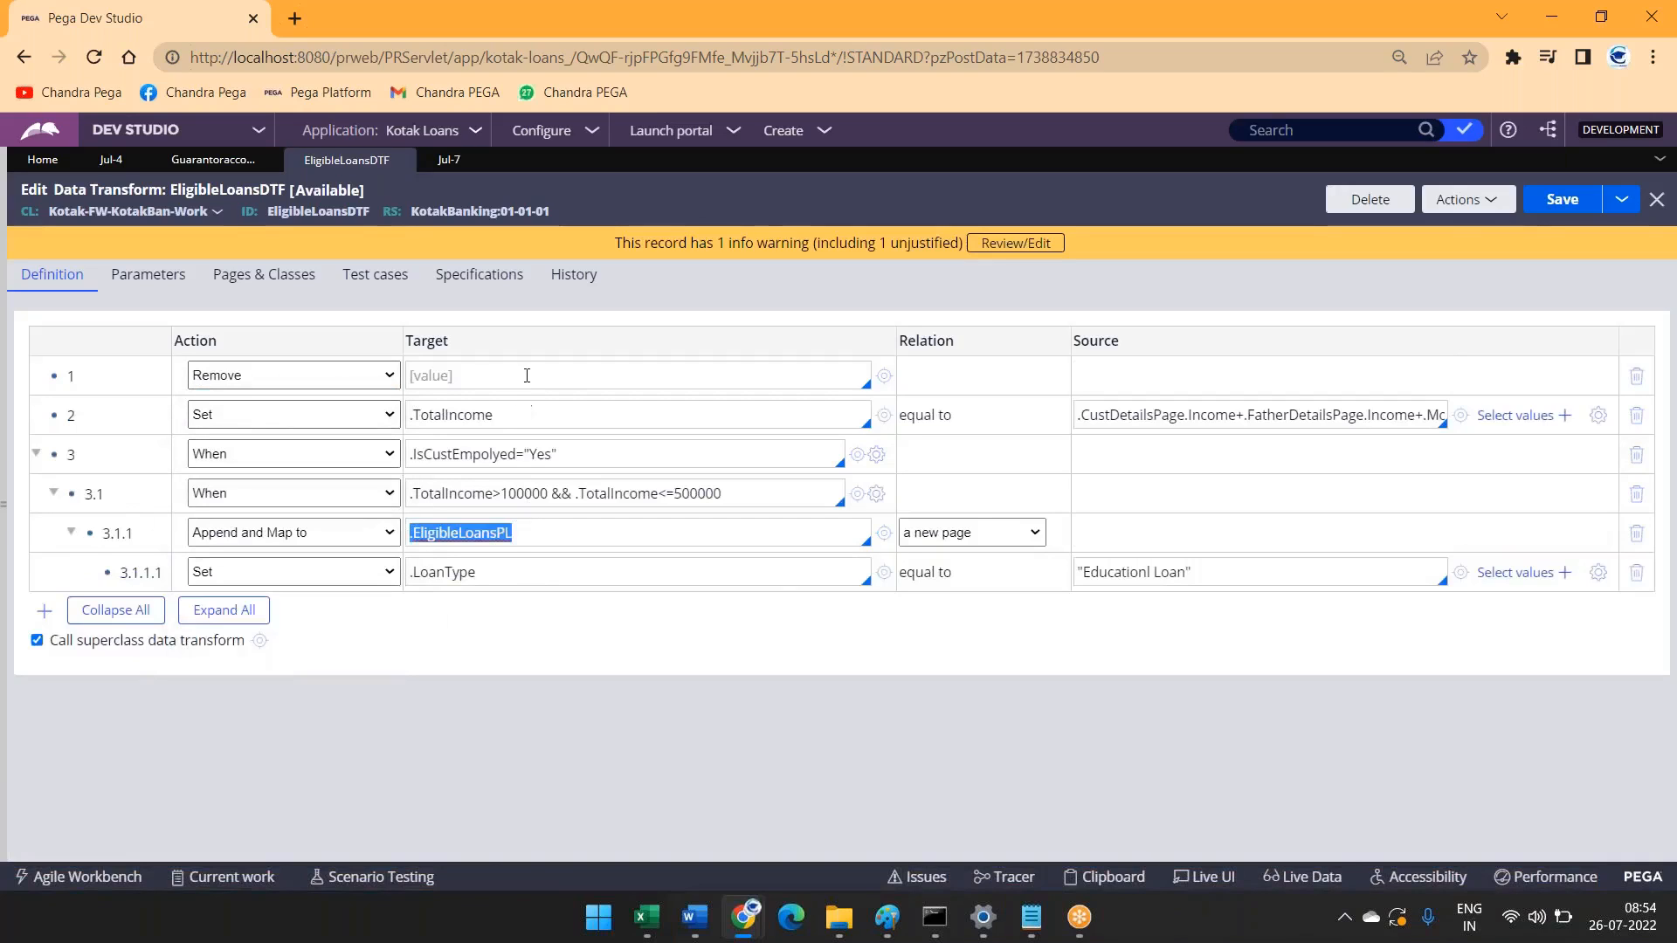
left_click(527, 375)
key("ctrl+v")
left_click(1562, 201)
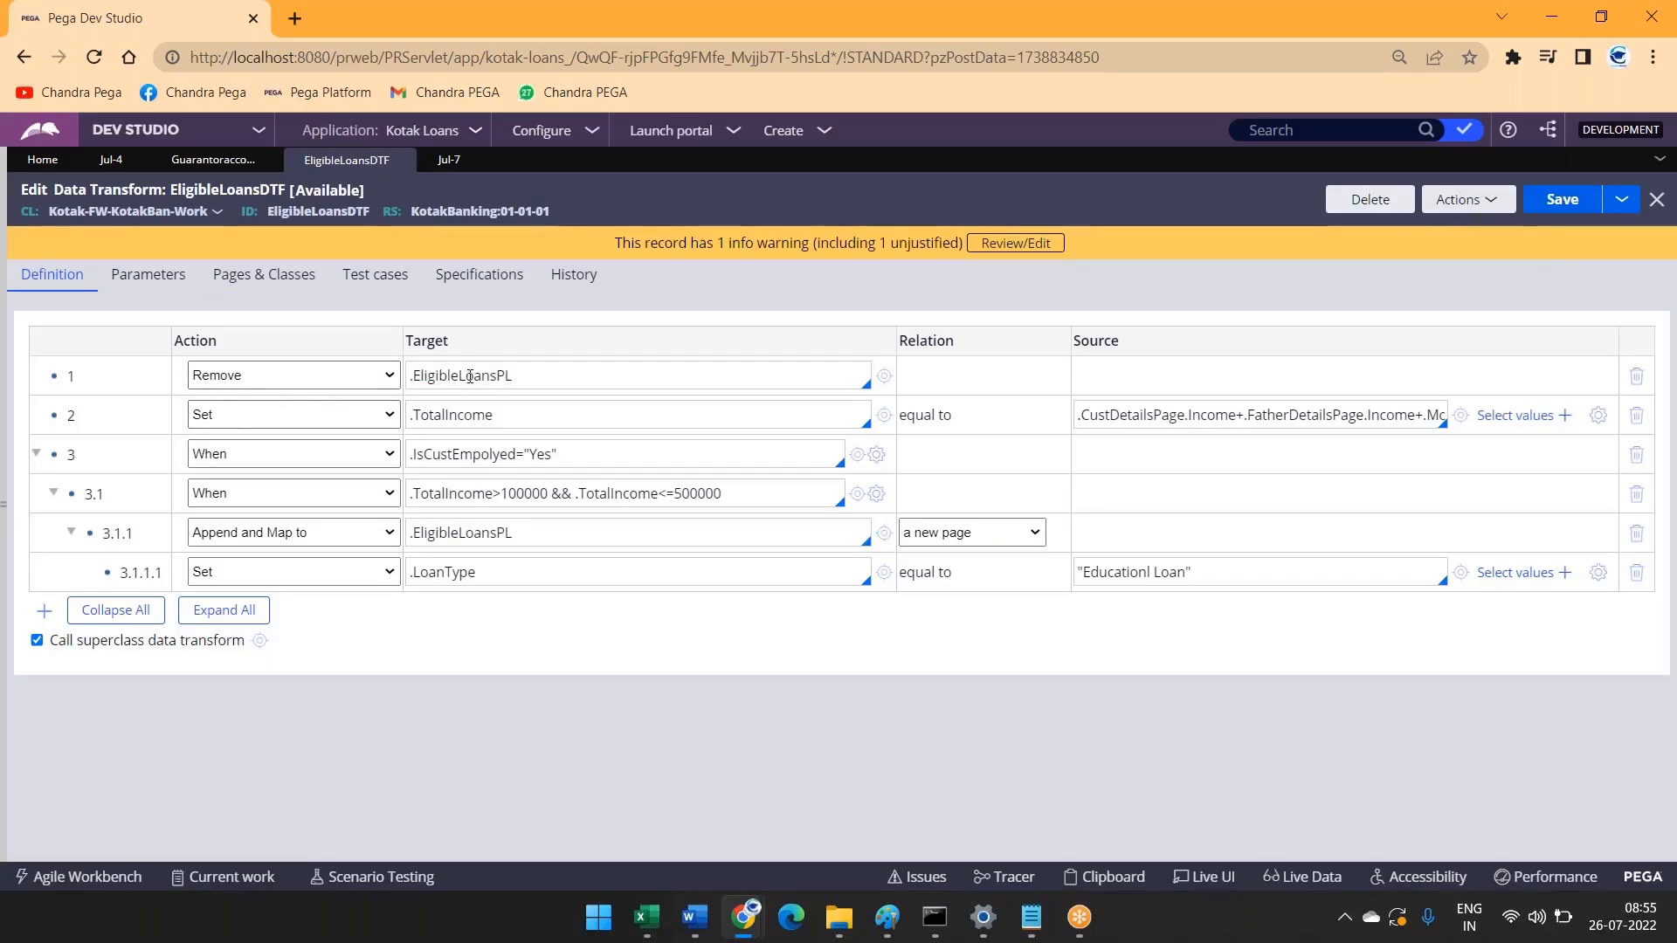
Step: Create another LoanCreation case to retest the eligible loans list
double_click(470, 540)
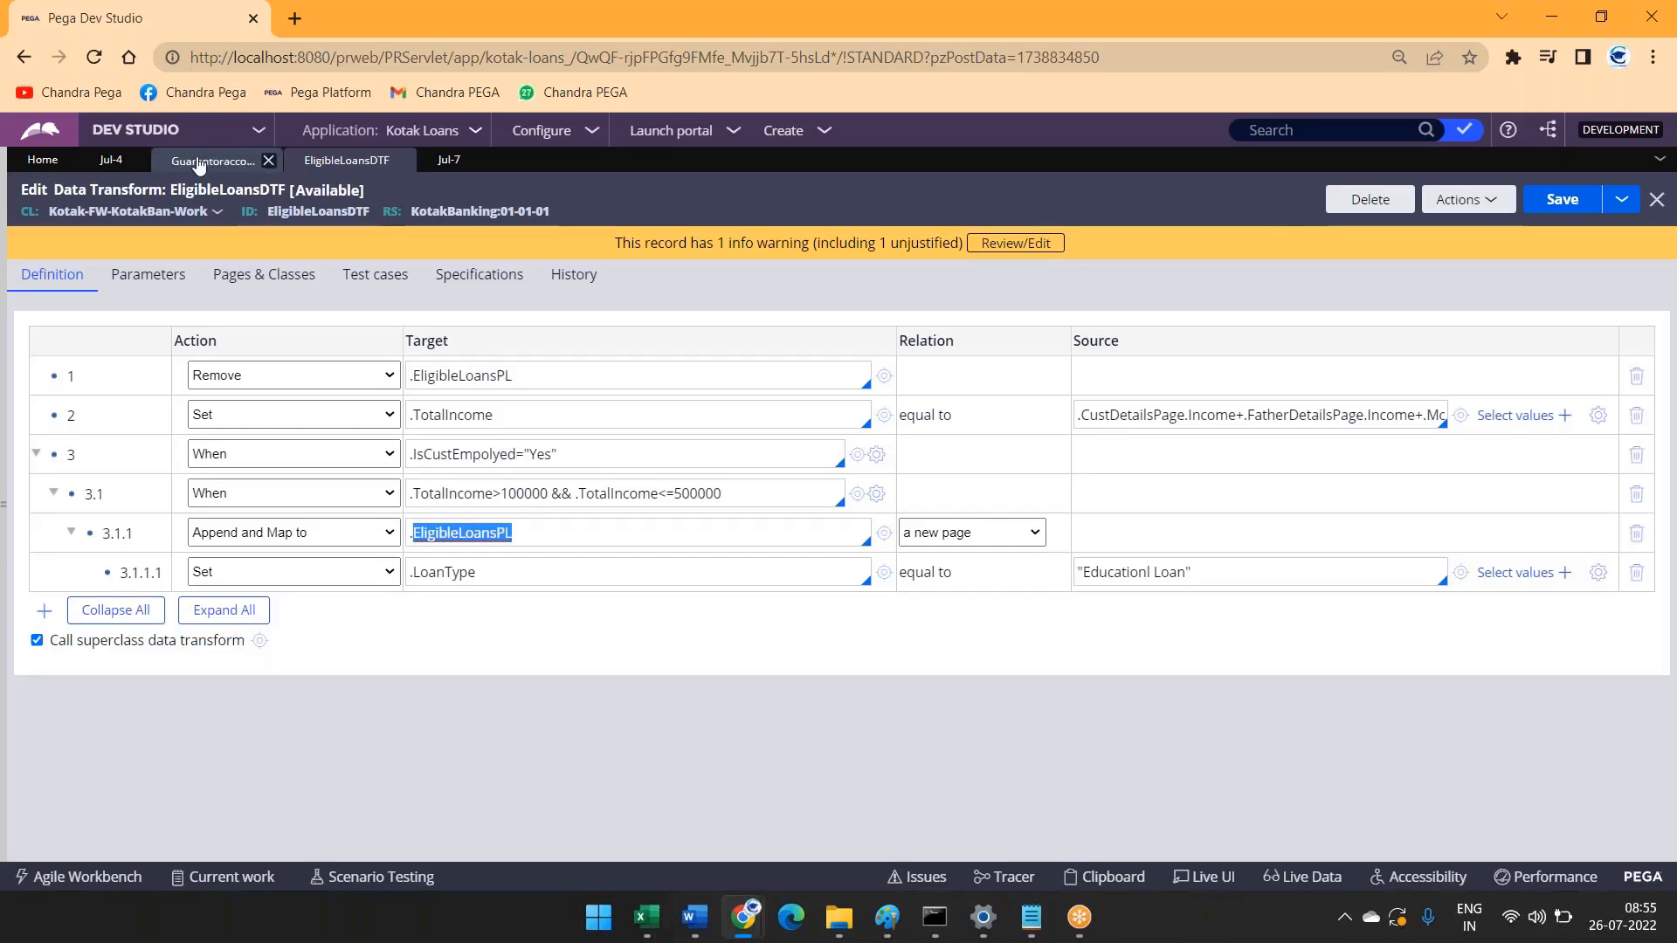
left_click(783, 130)
mouse_move(790, 150)
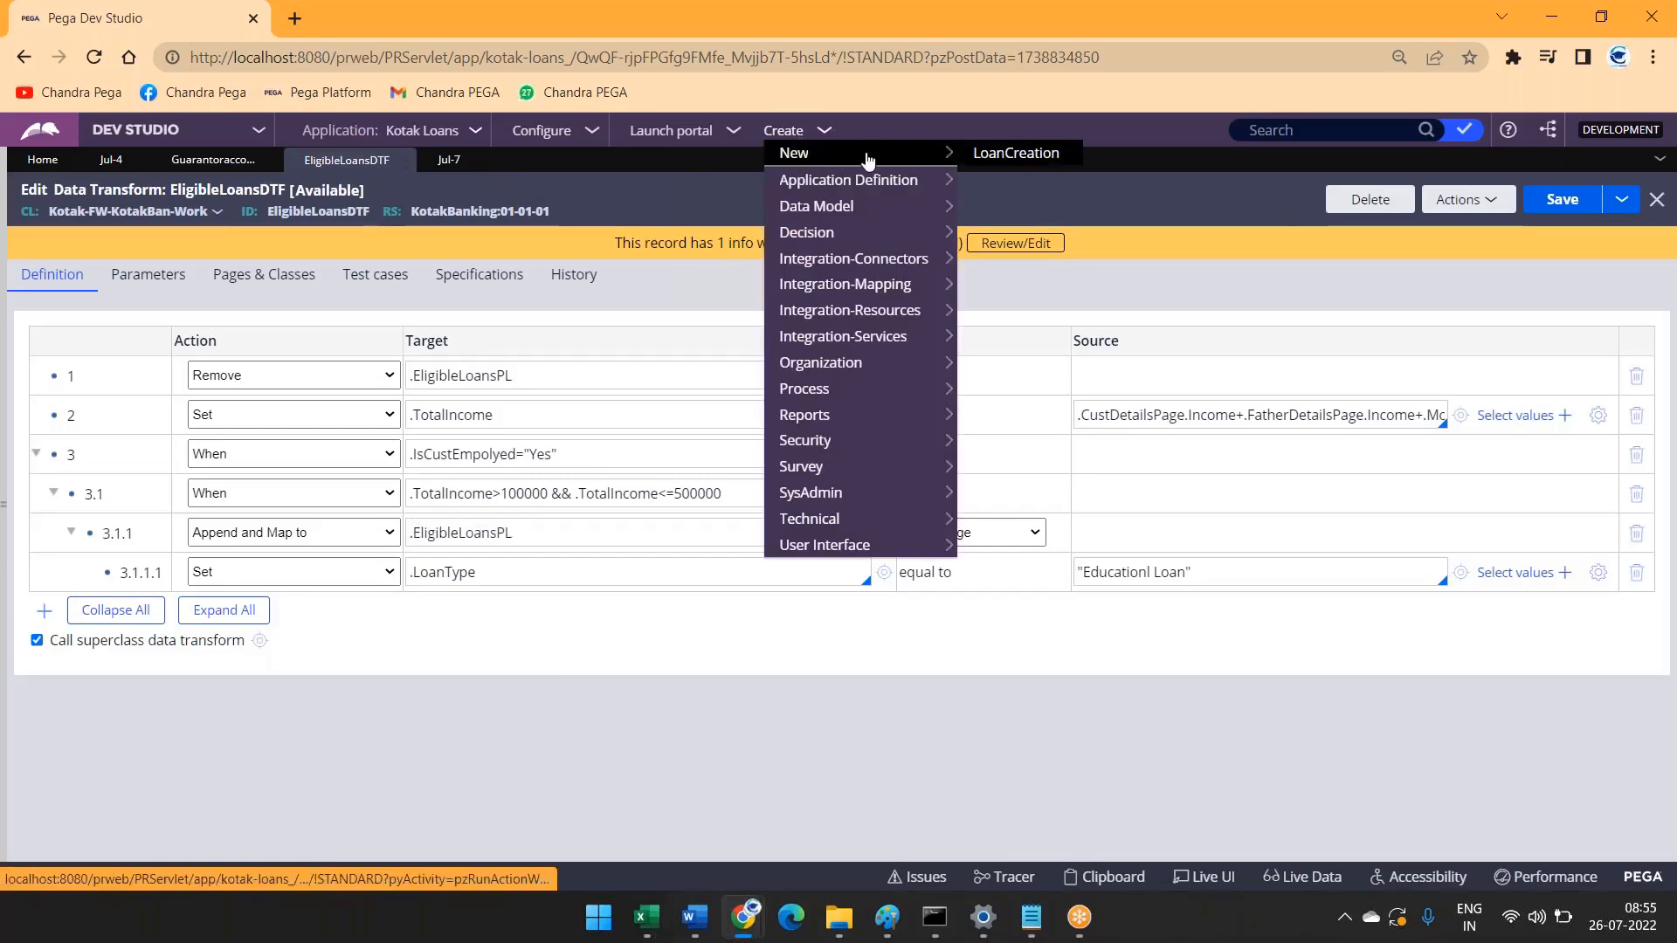
left_click(1005, 151)
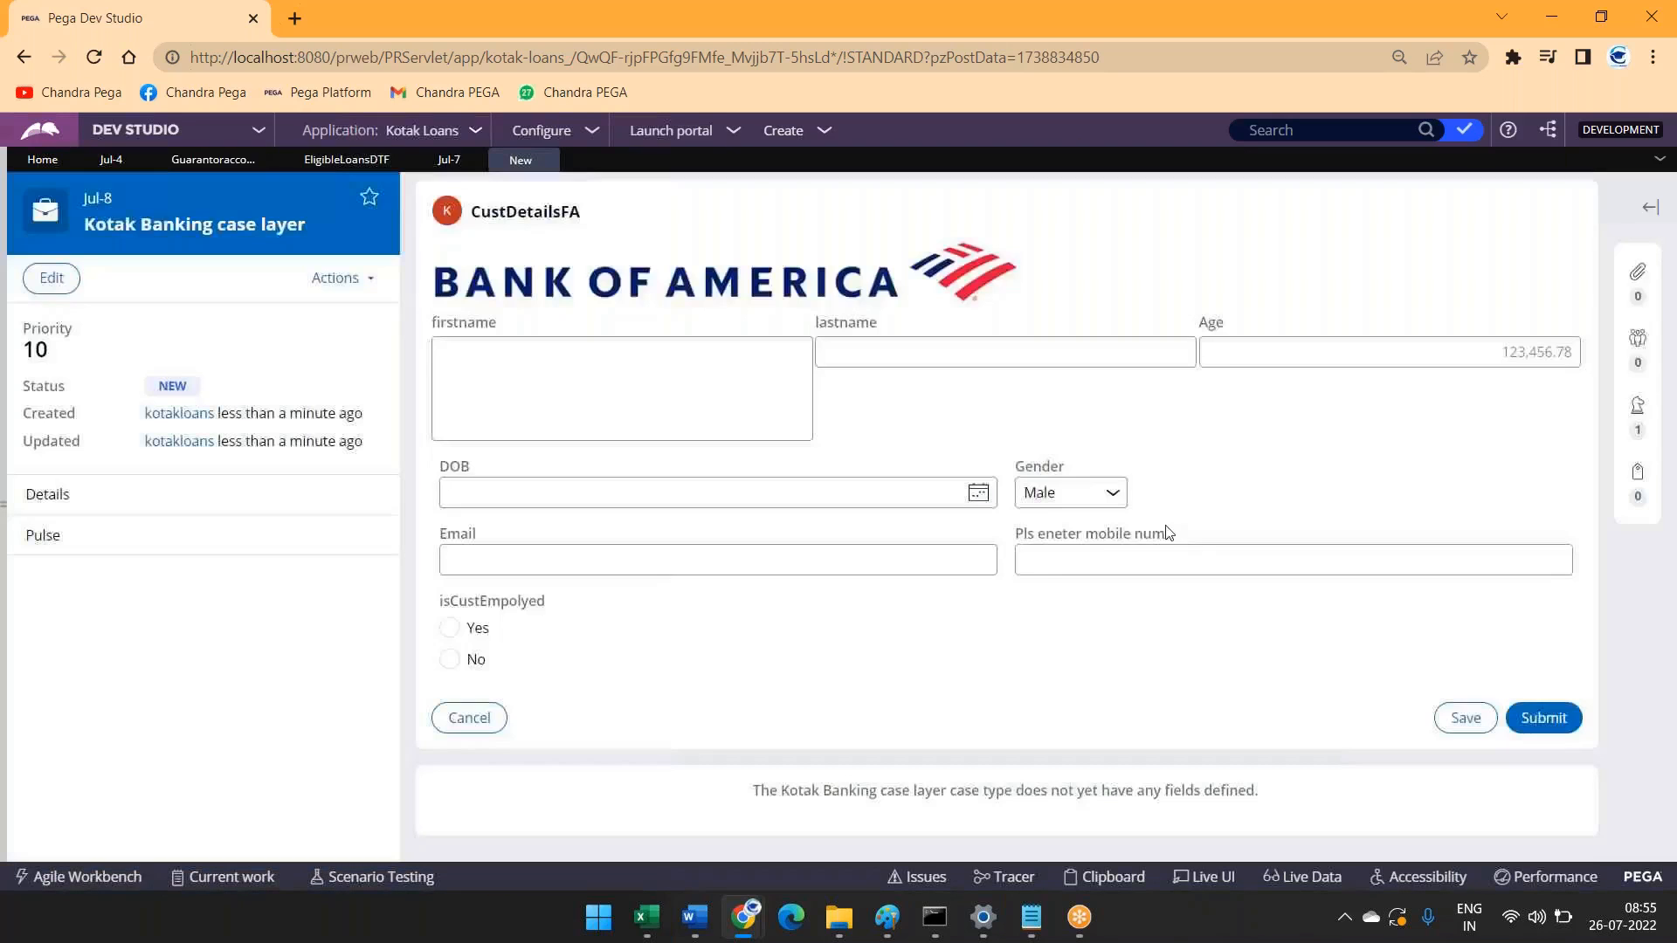
Step: Mark the customer as employed with an income of 50000, copy the amount and submit the customer details
left_click(450, 627)
left_click(1203, 628)
type("50000")
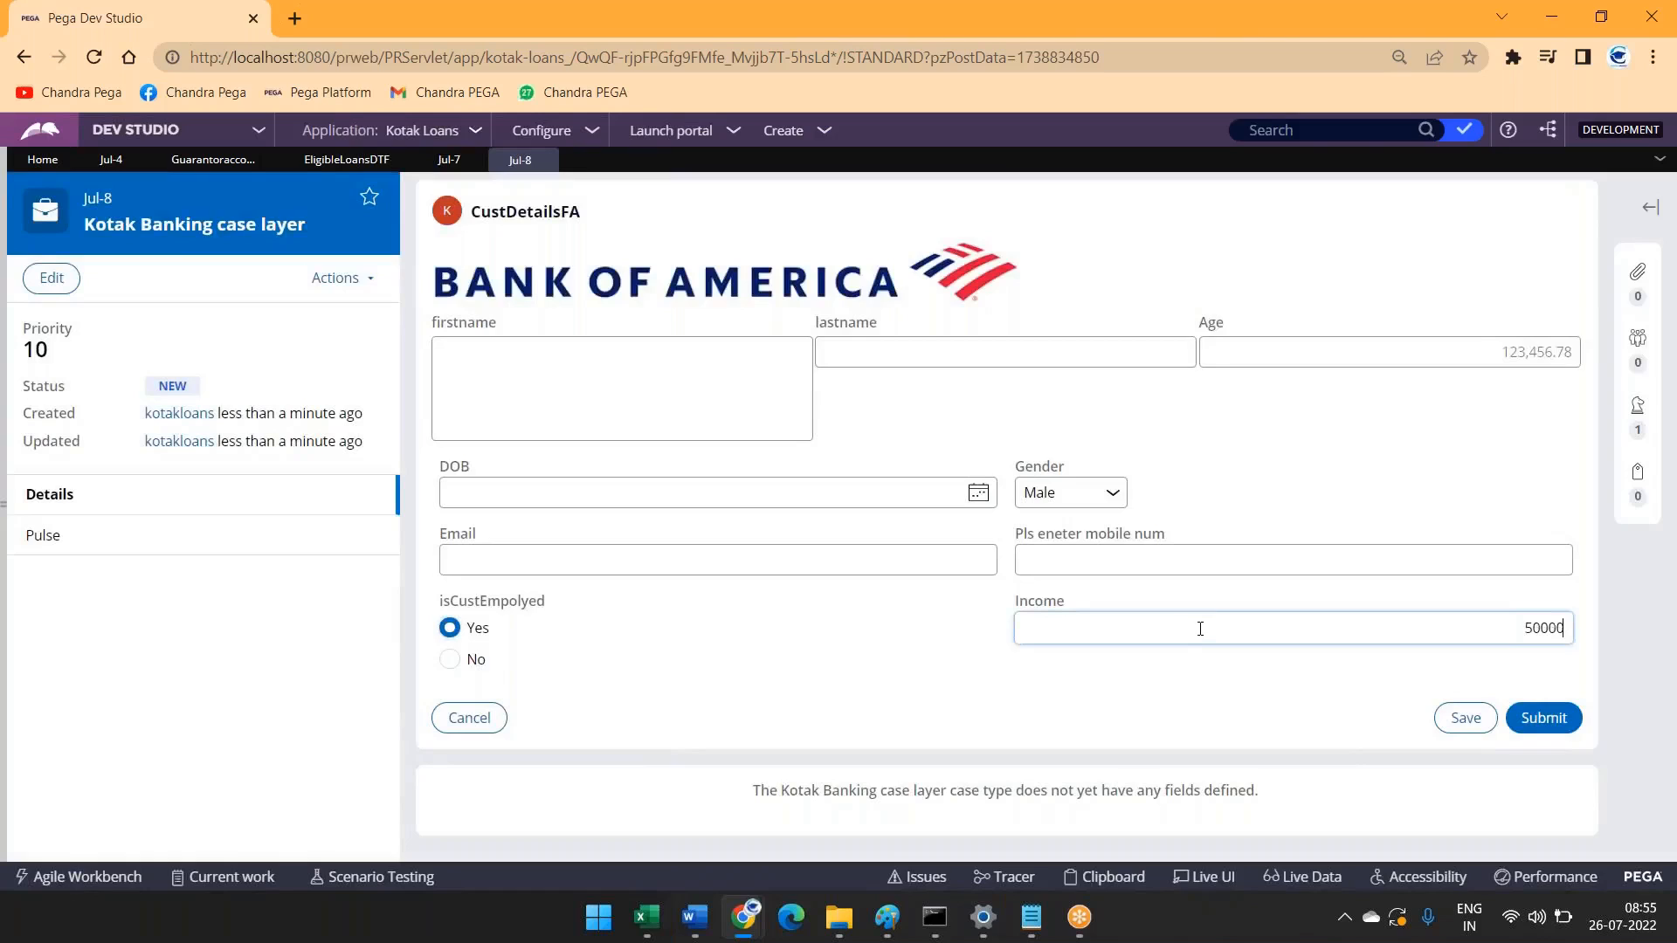
key("ctrl+a")
left_click(1534, 715)
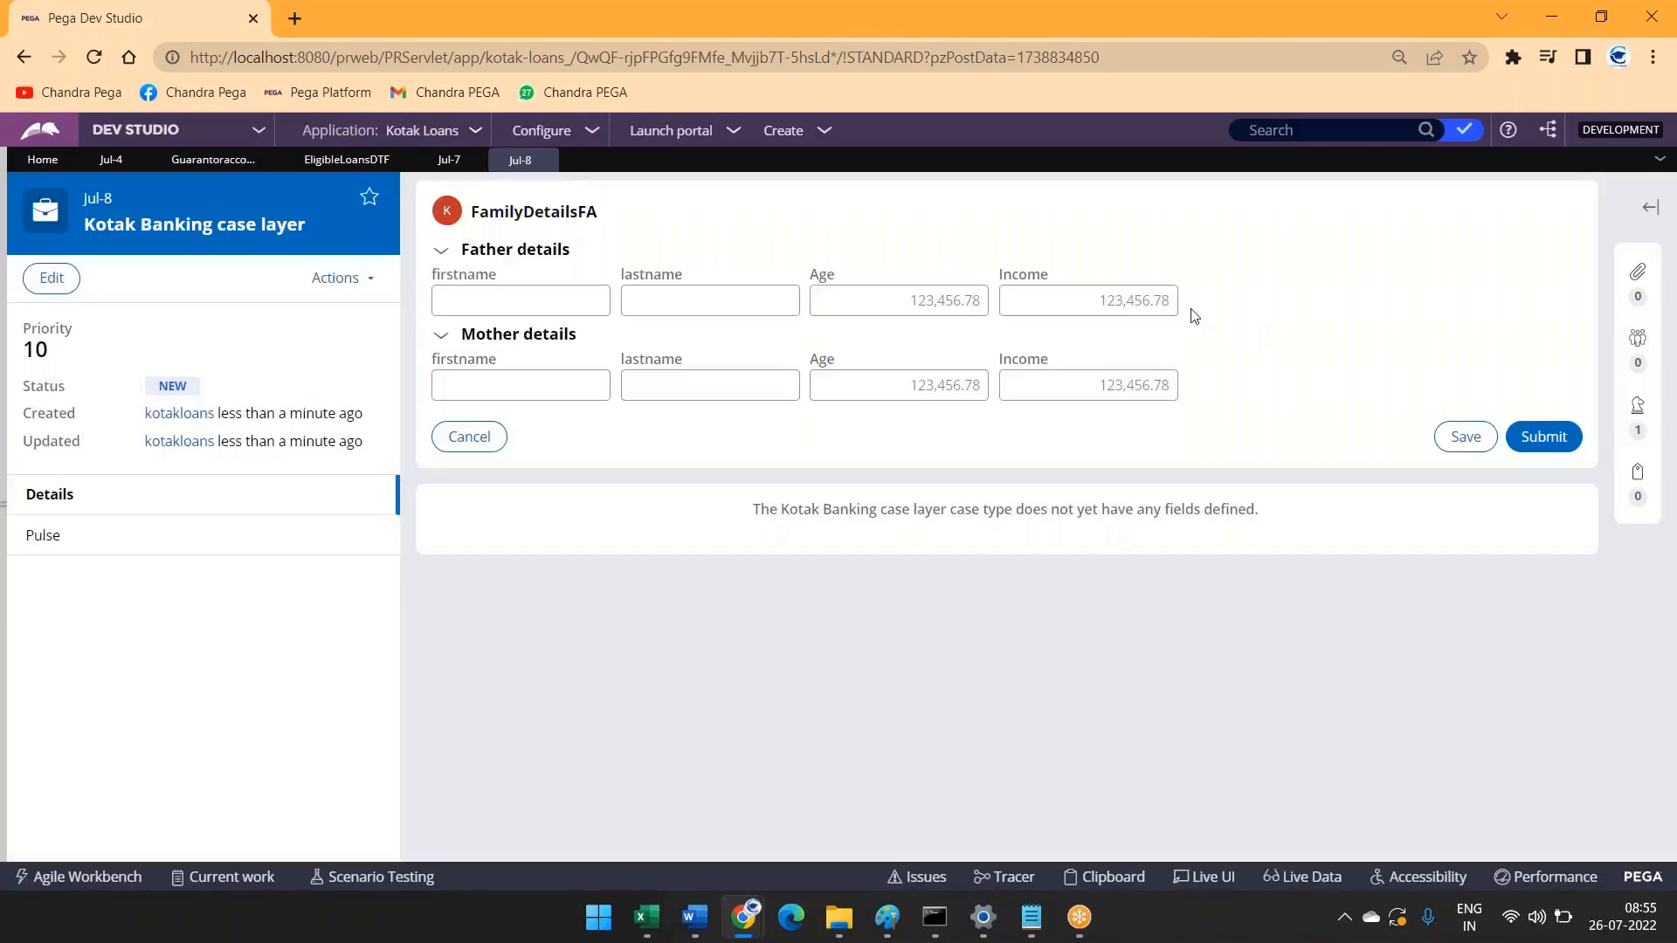
Step: Enter the copied 50000 as both the father's and mother's income and submit the family details
left_click(1168, 299)
key("ctrl+v")
left_click(1153, 385)
key("ctrl+v")
left_click(1542, 437)
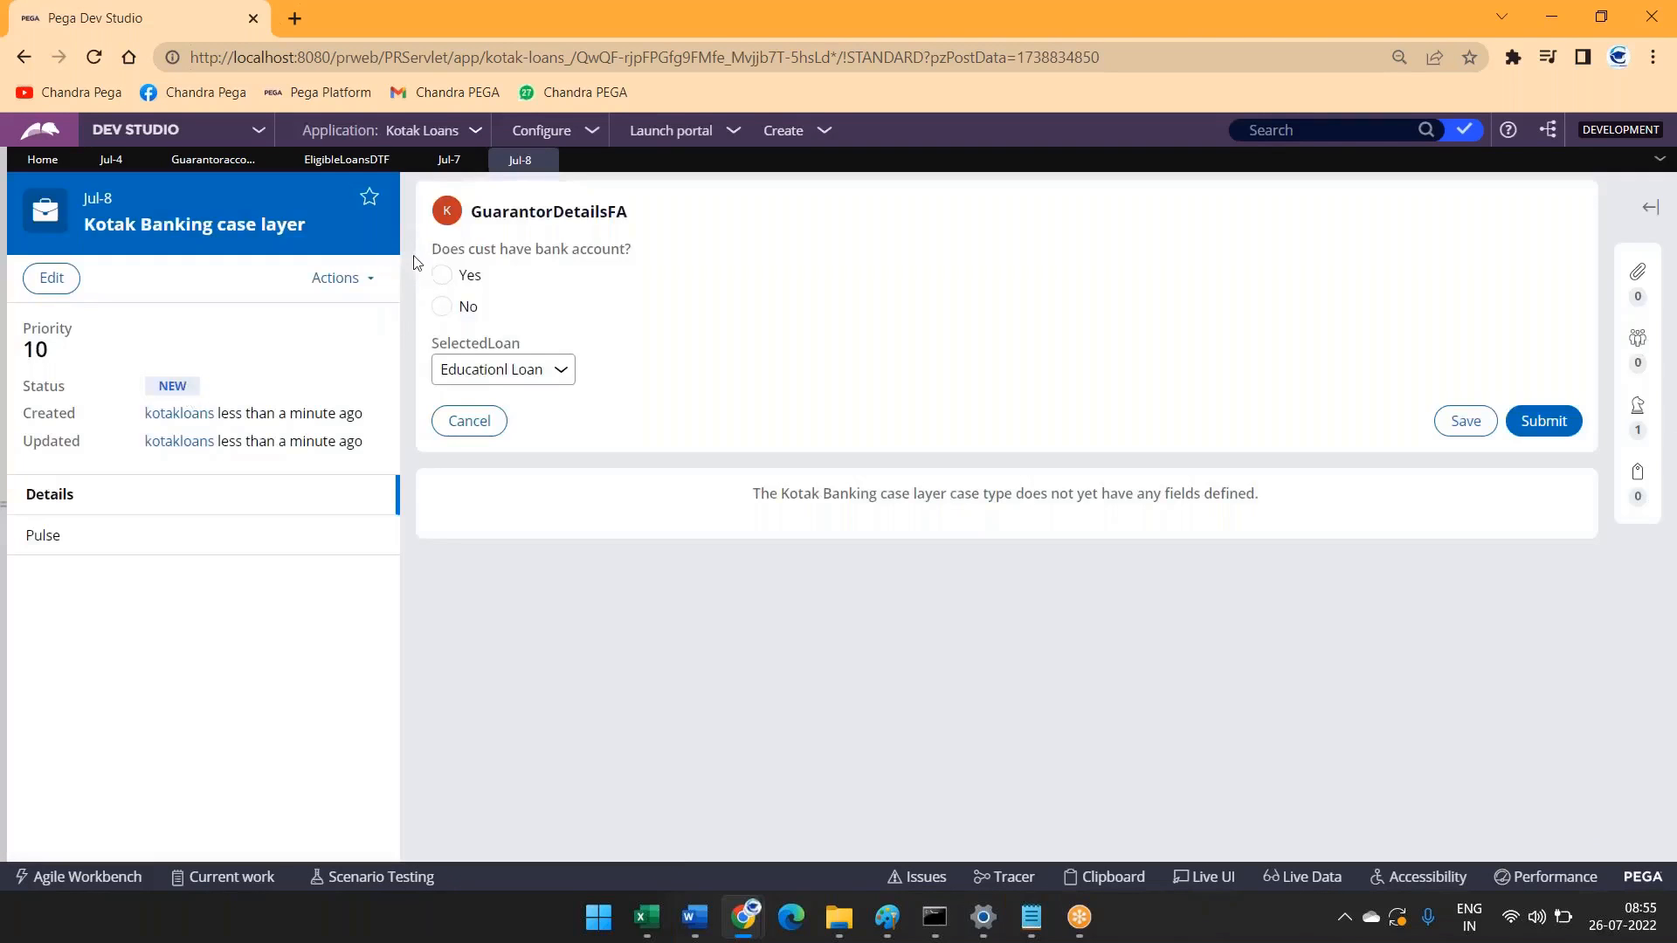
Step: Answer Yes for customer bank account, guarantor and guarantor bank account, checking the SelectedLoan options for duplicates before and after
left_click(395, 254)
left_click(135, 457)
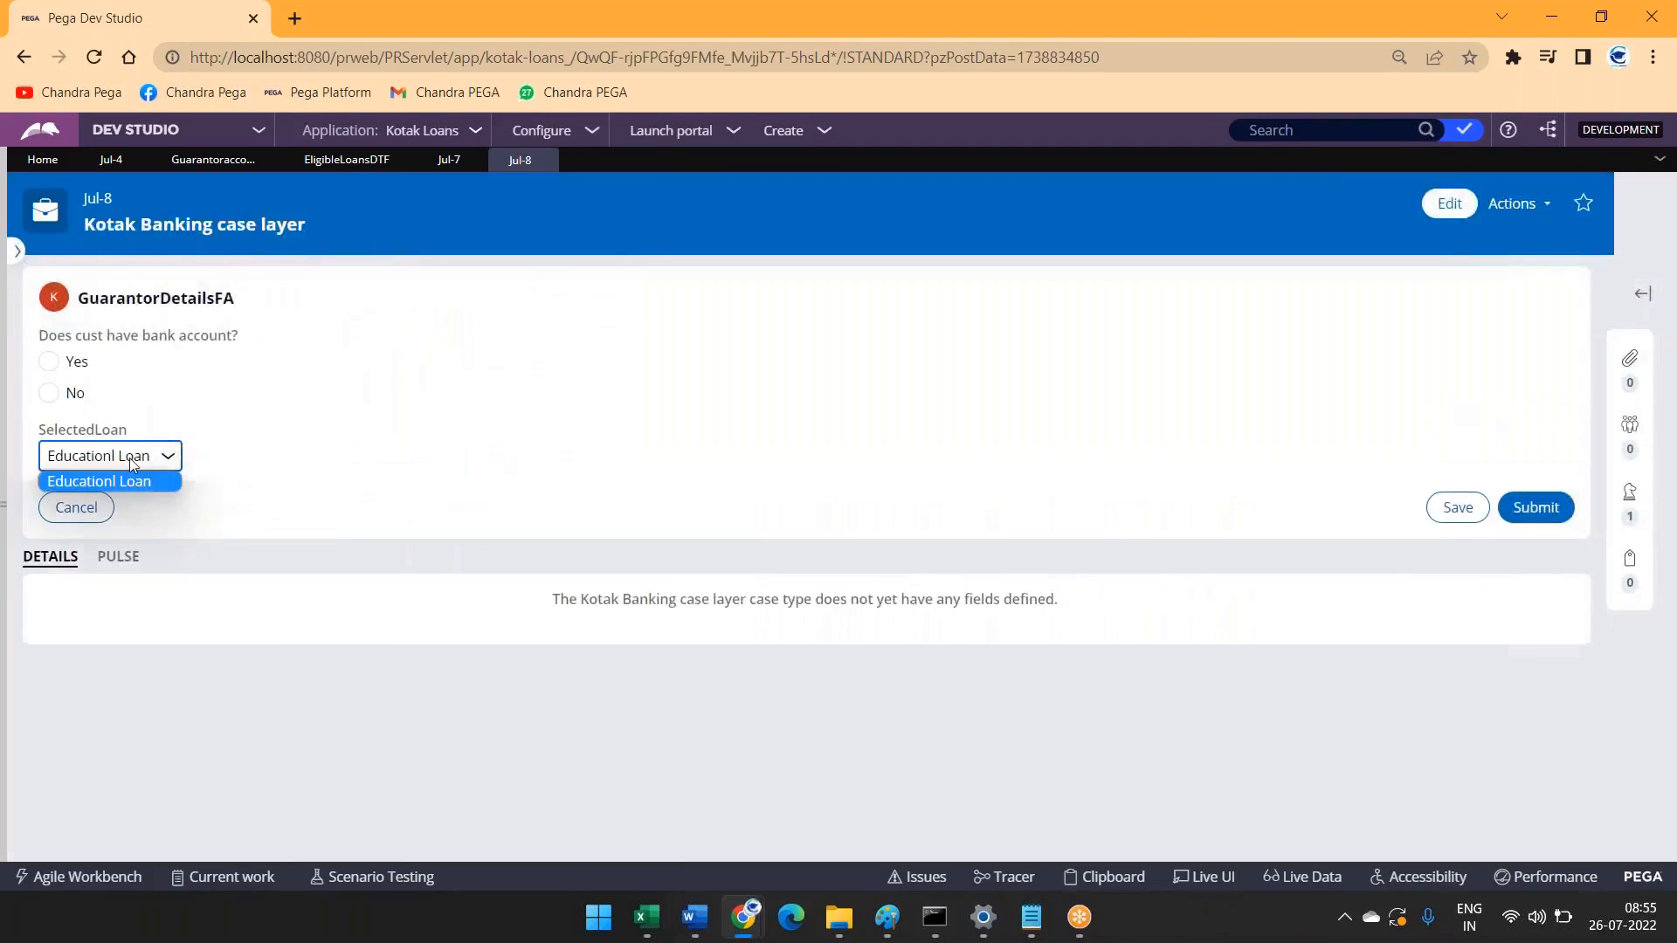
left_click(49, 361)
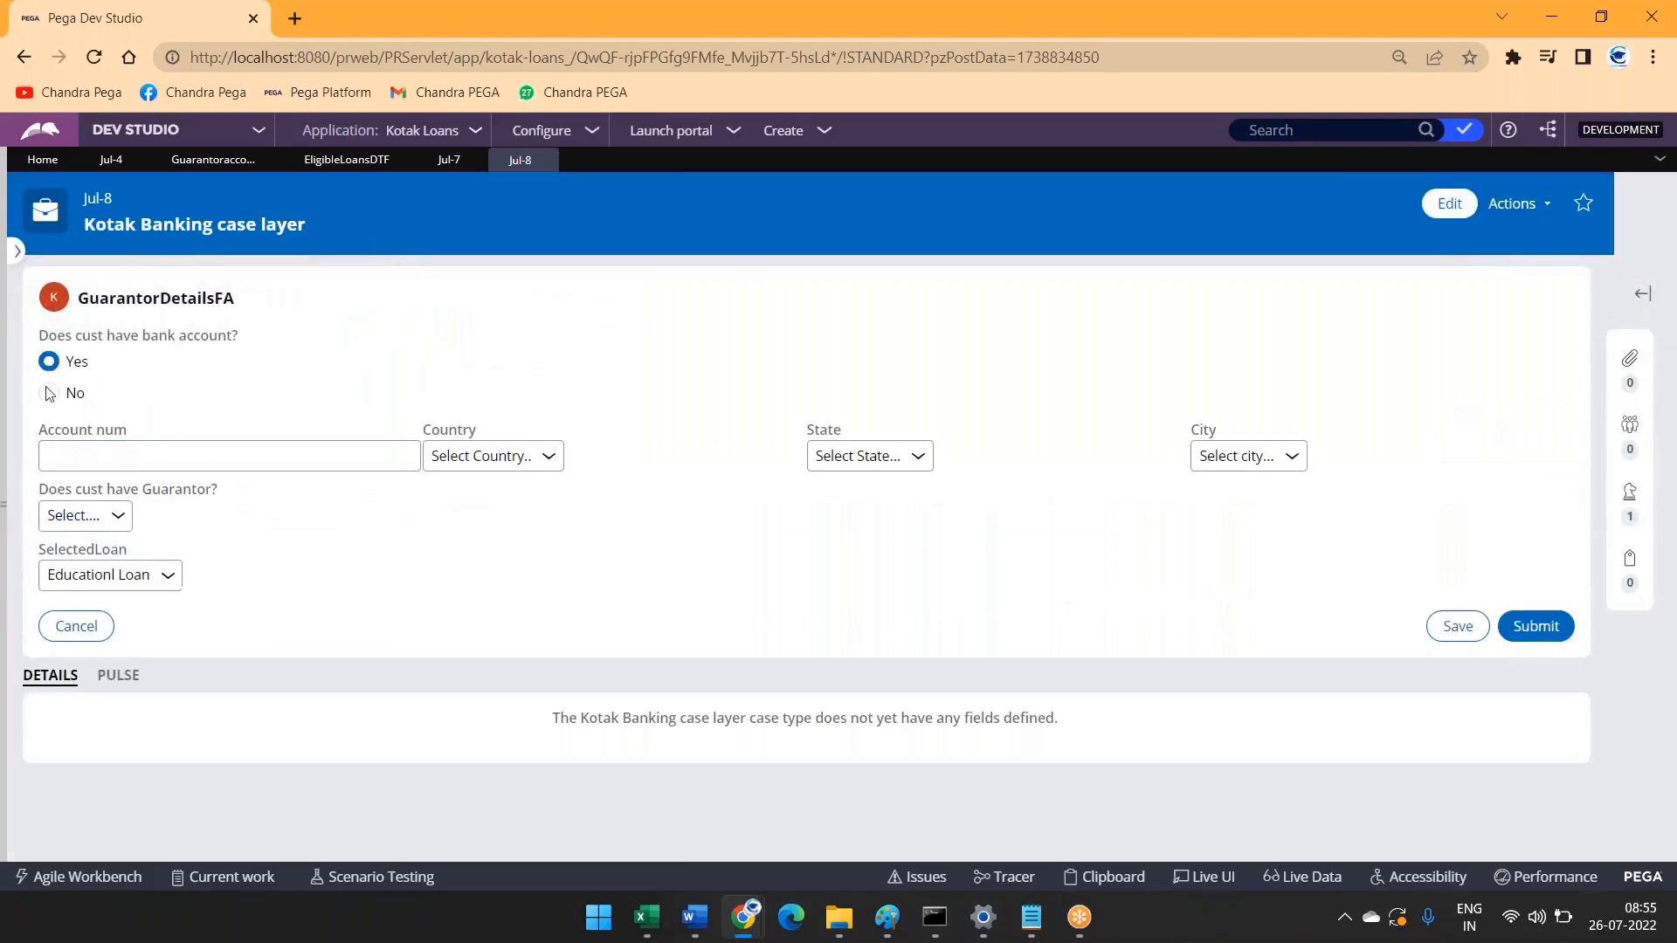
left_click(71, 515)
left_click(122, 562)
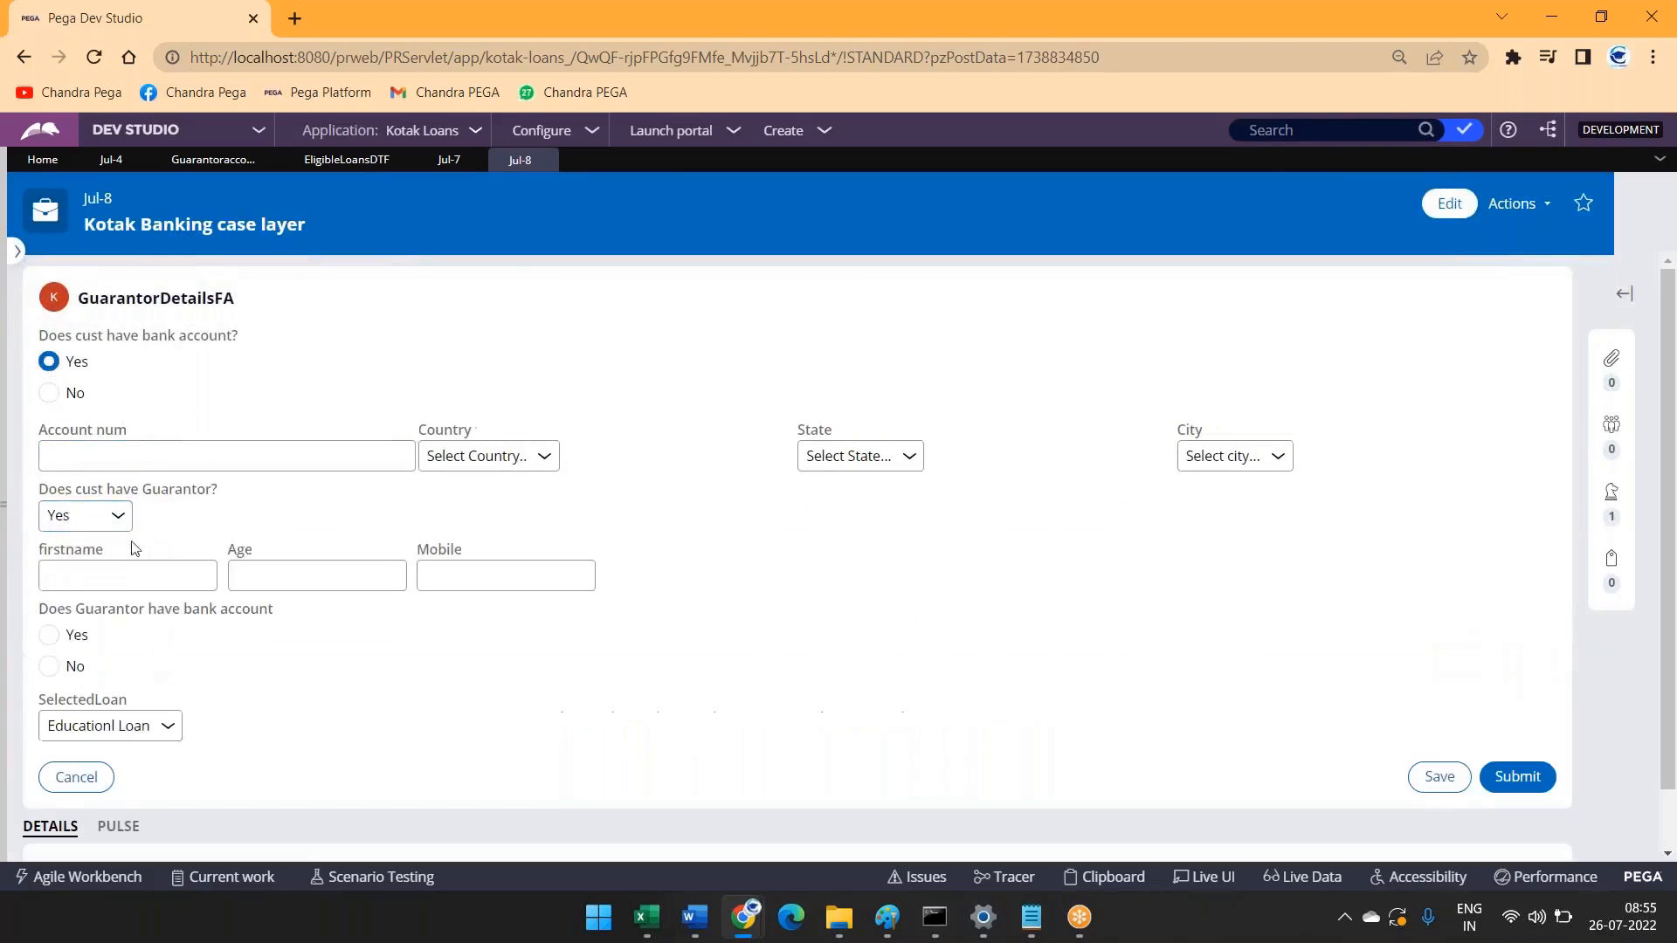
left_click(64, 635)
scroll(275, 563, "down", 2)
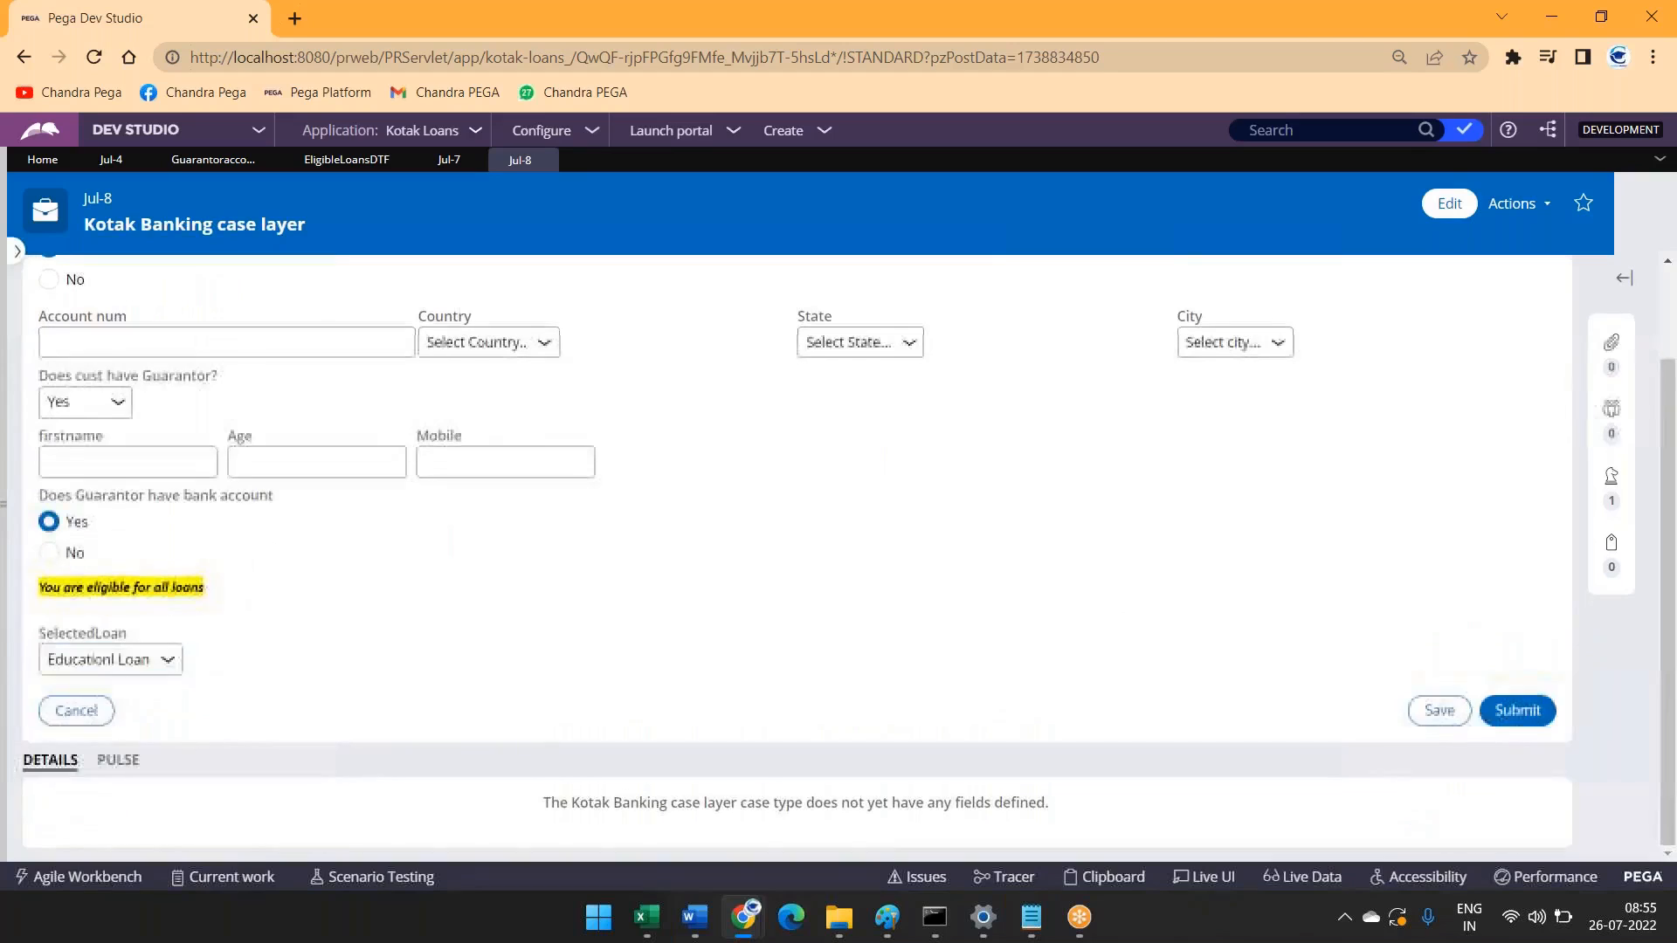
left_click(103, 661)
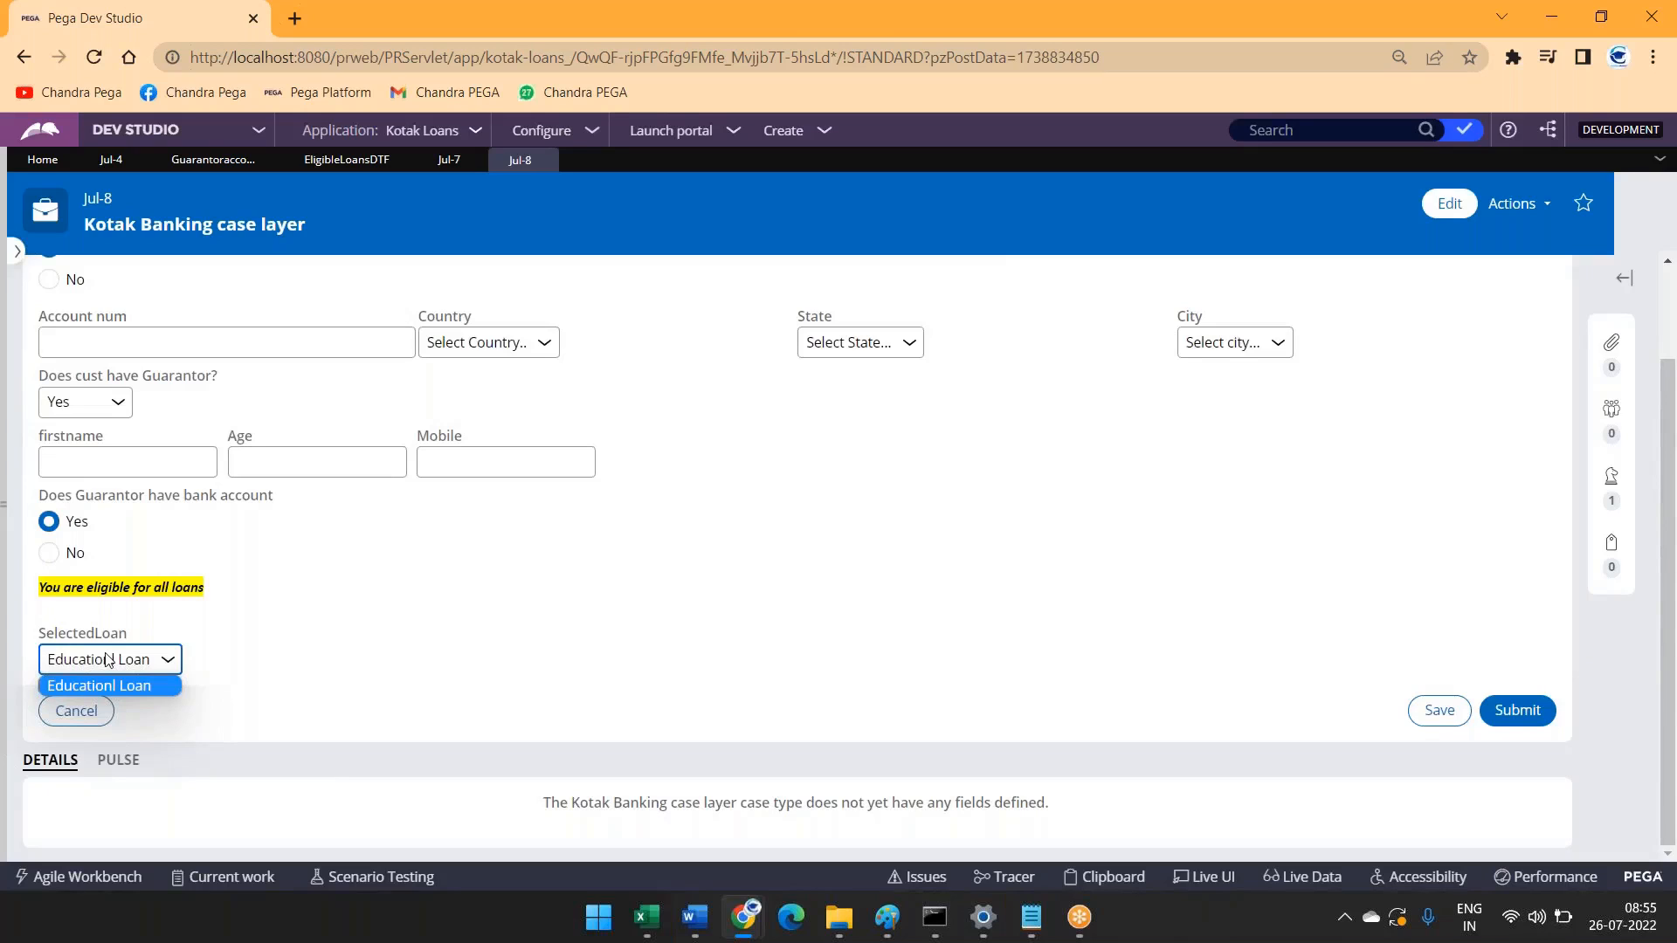
Step: Return to EligibleLoansDTF and review the .IsCustEmpolyed condition and the .TotalIncome range condition nested below it
left_click(330, 161)
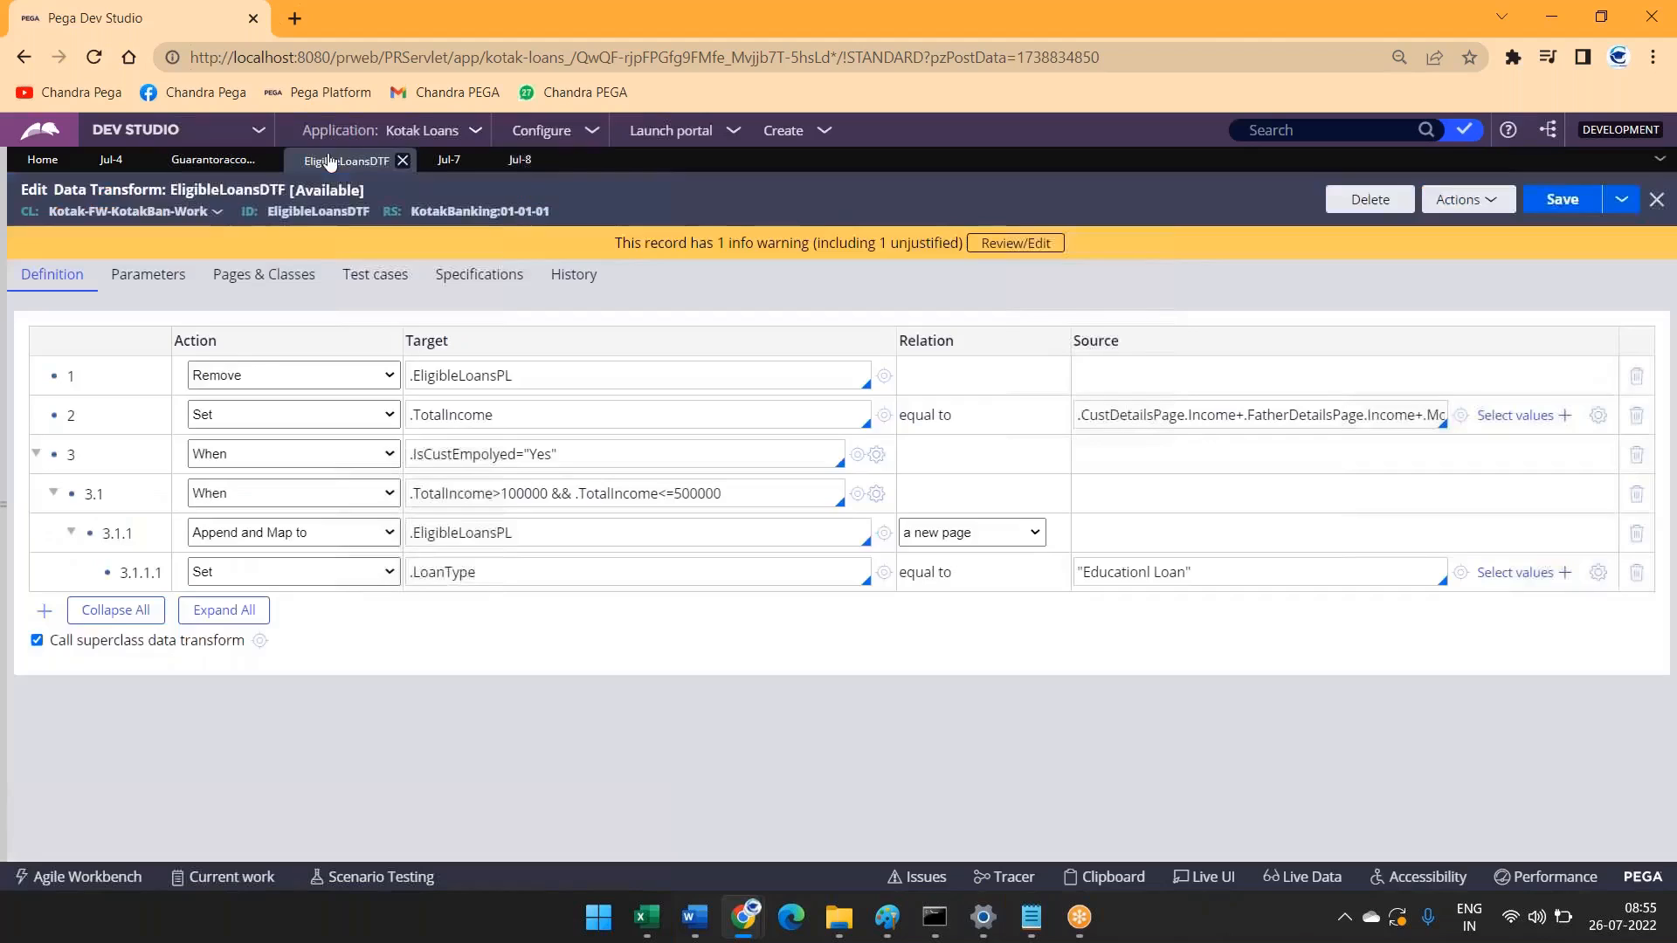
left_click(575, 455)
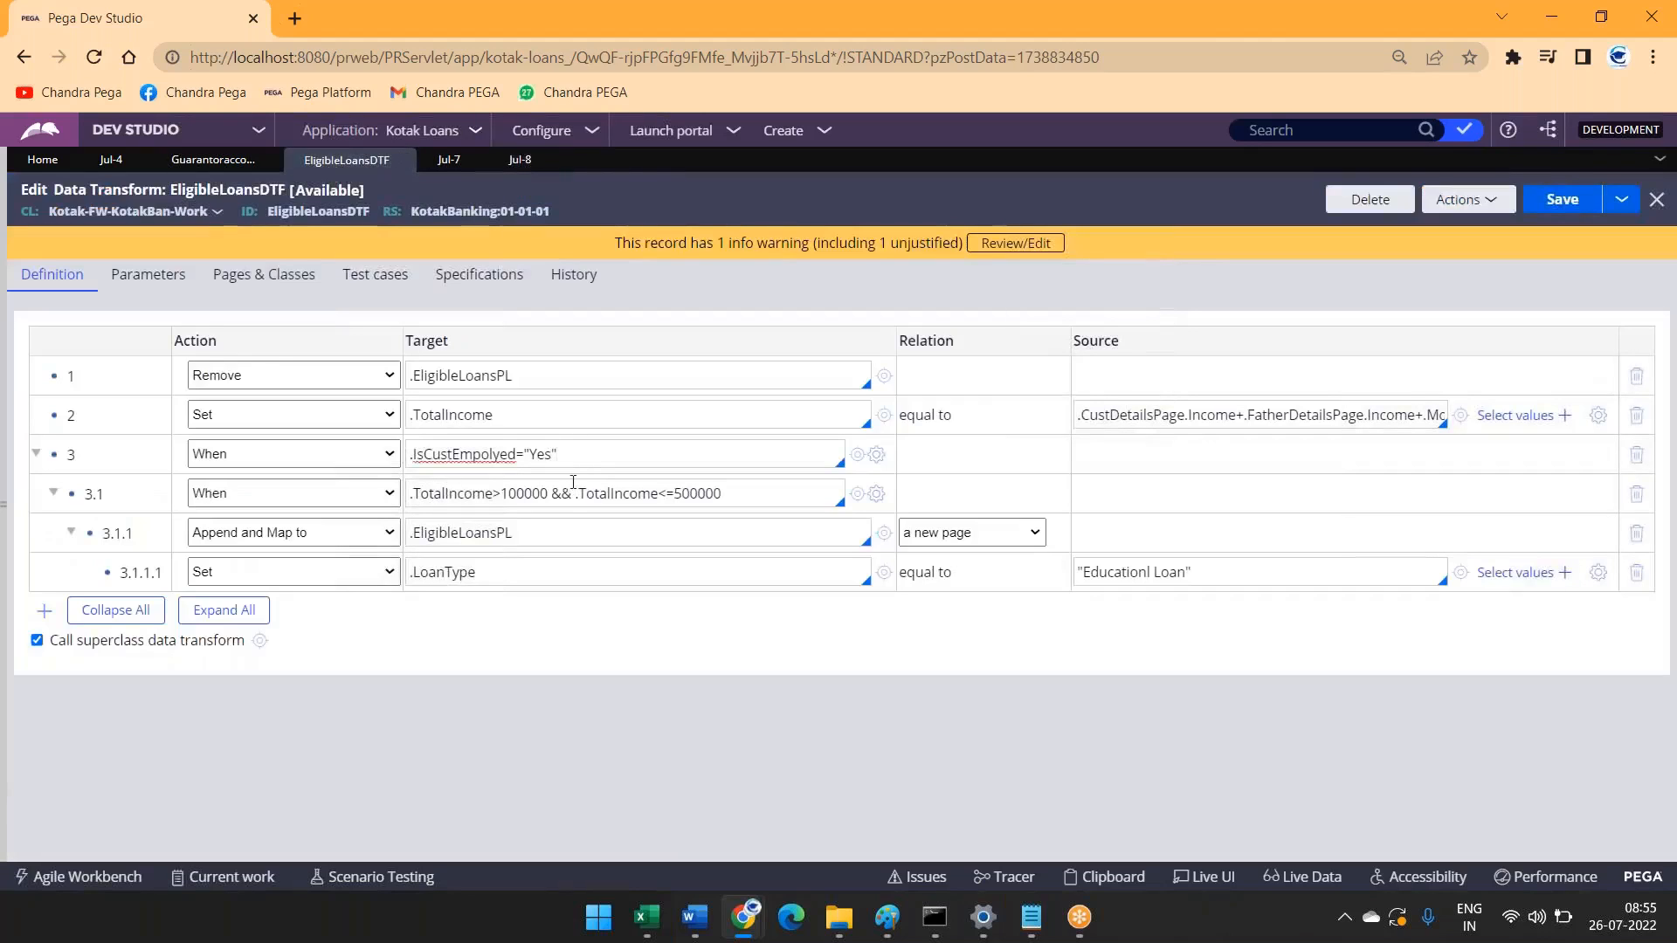
left_click(779, 490)
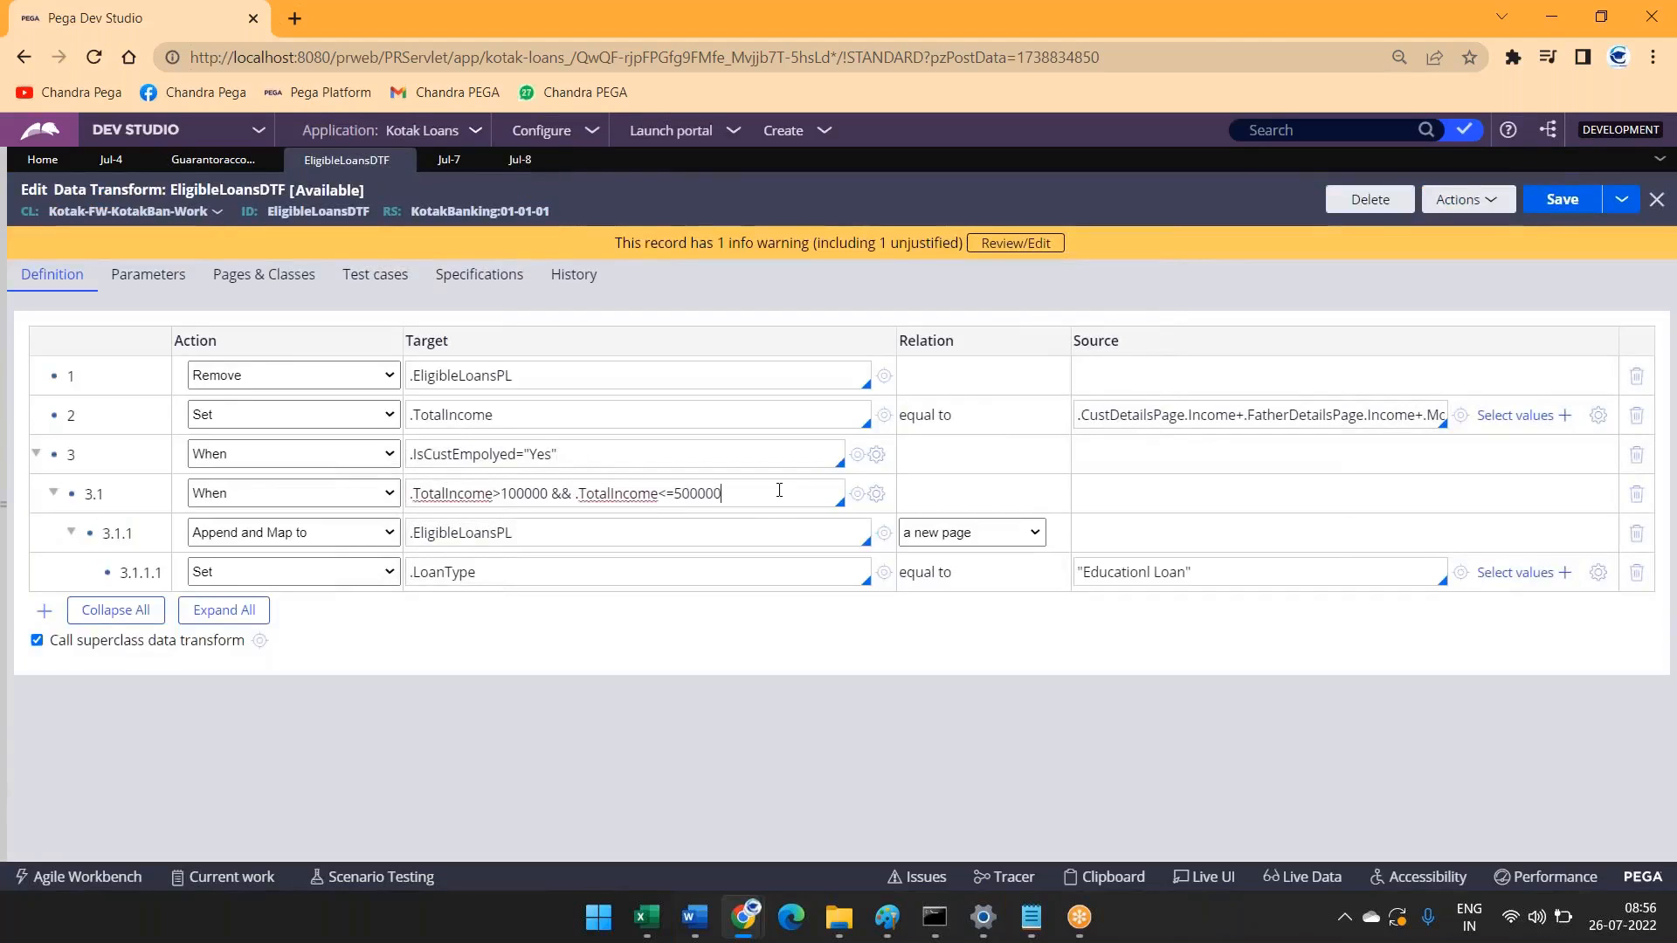
key("ctrl+a")
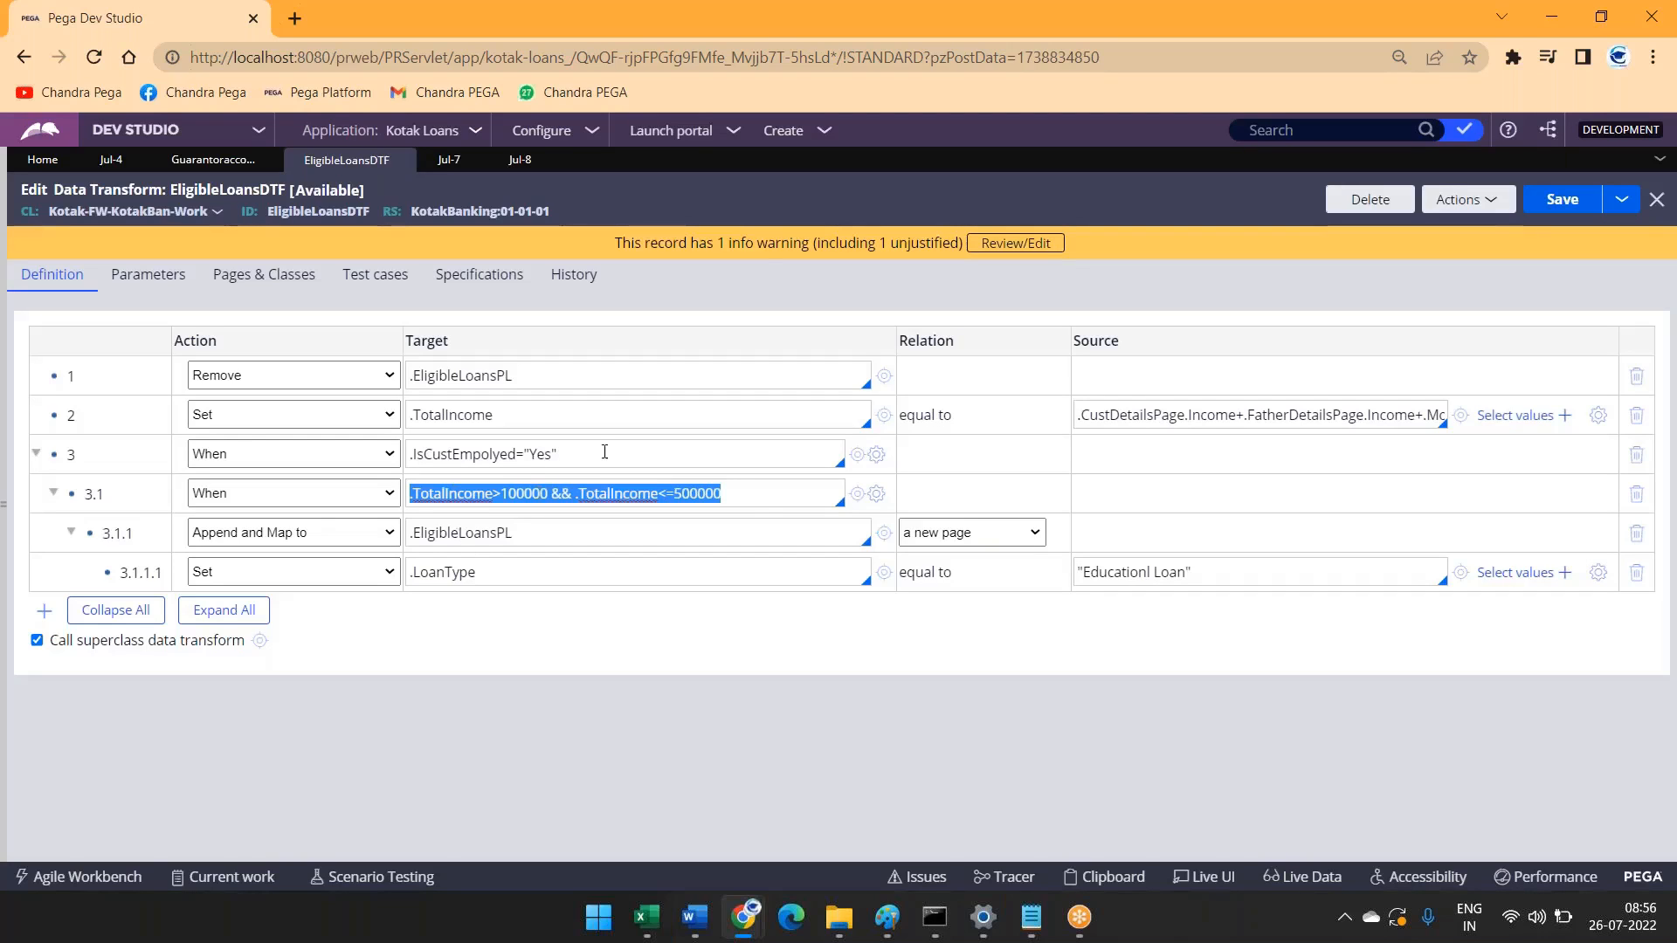
left_click(771, 488)
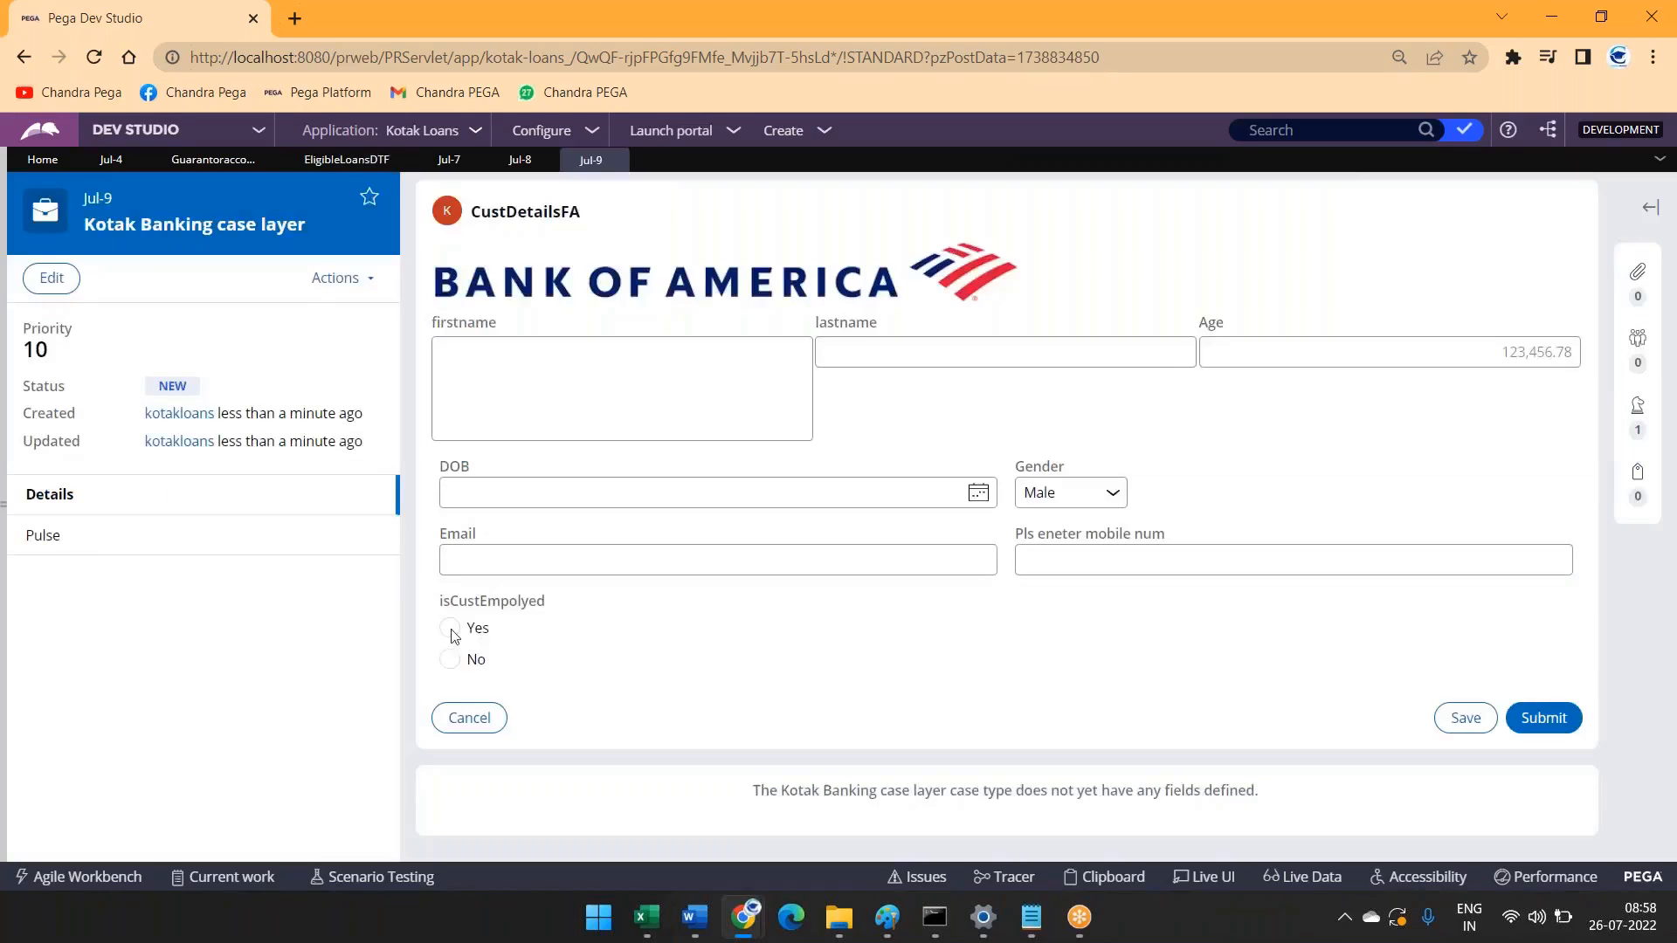
Step: In the new Jul-9 case, mark the customer as employed with an income of 200000 and submit the customer details
left_click(449, 628)
left_click(1229, 625)
type("200000")
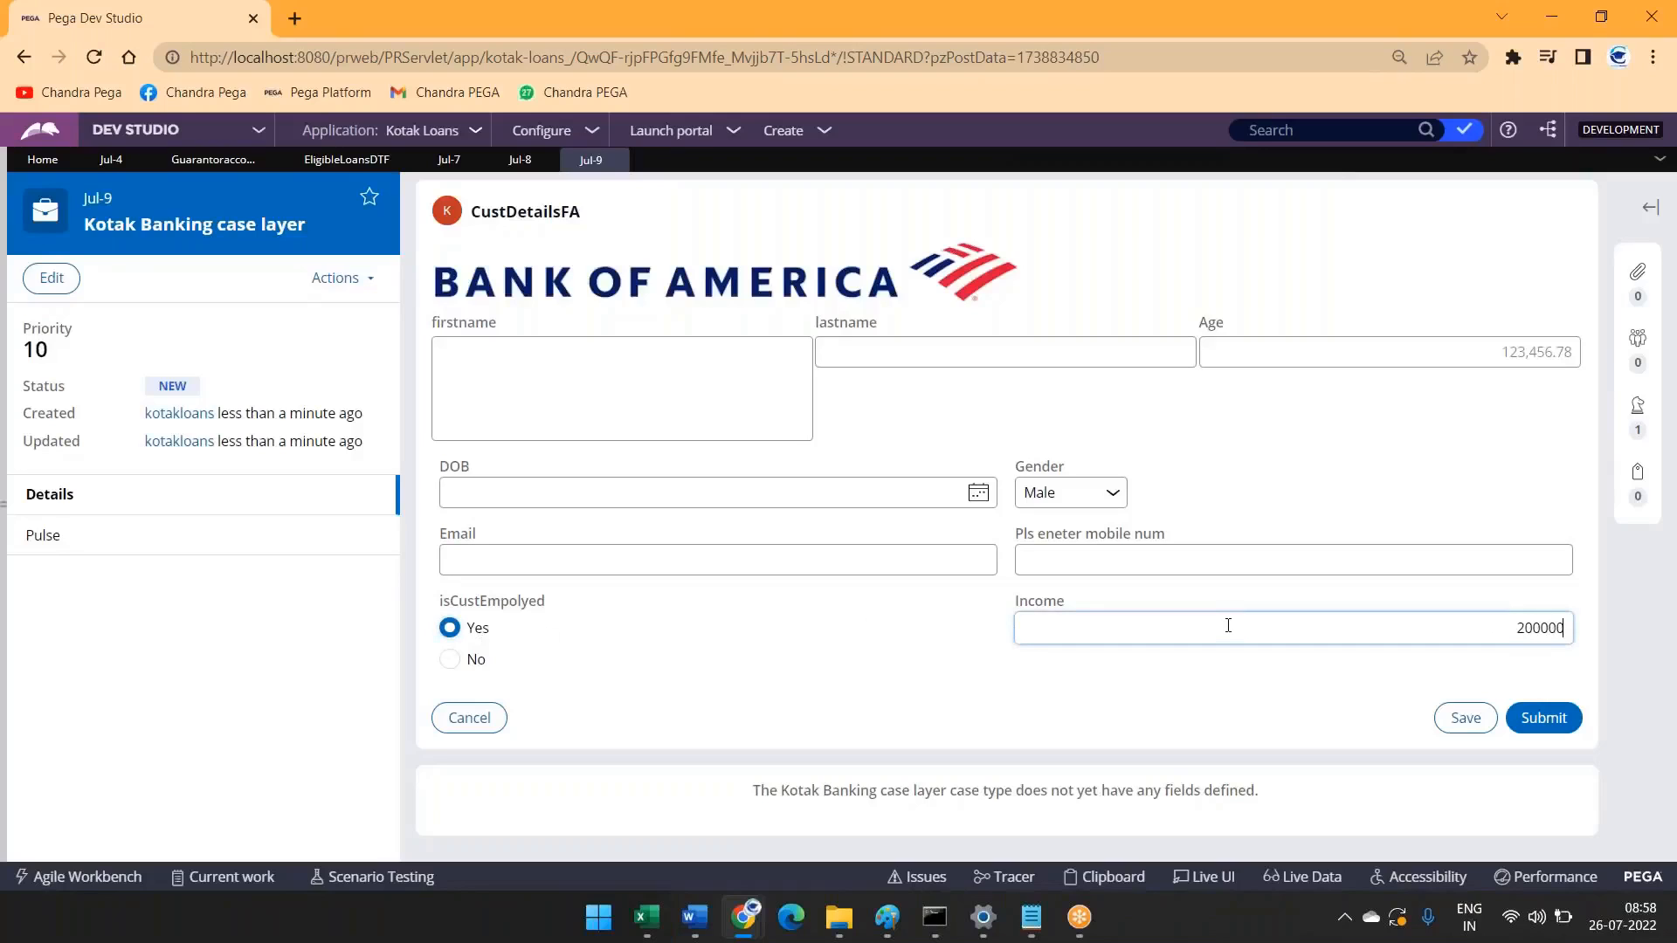
left_click(1539, 718)
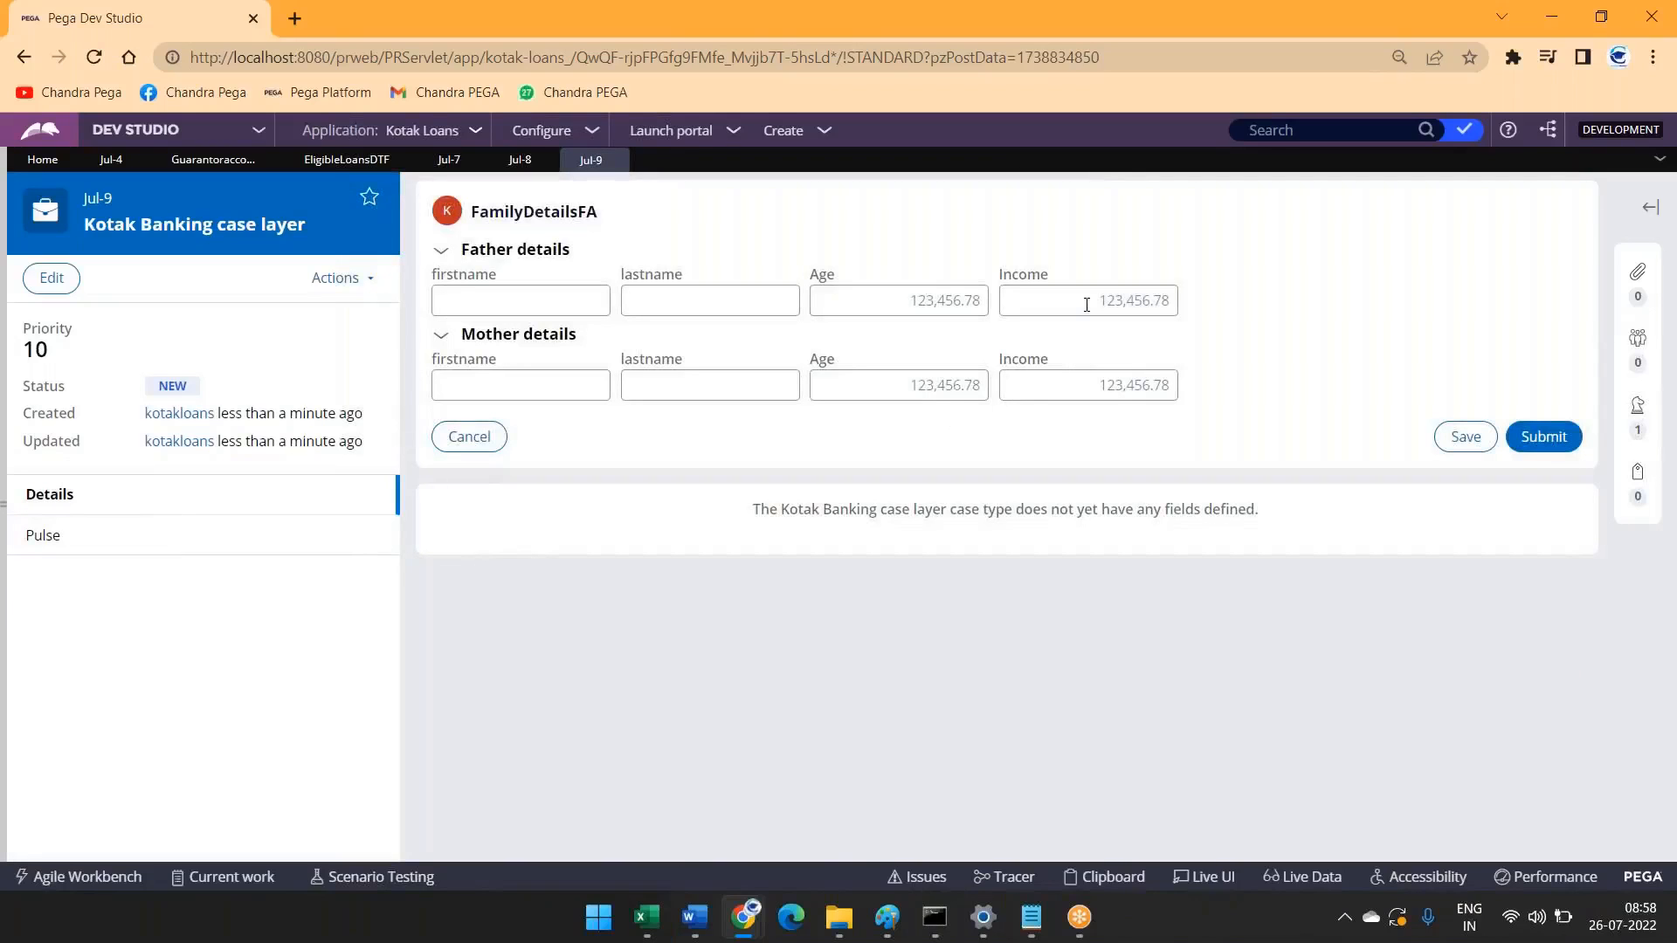
Step: Enter 200000 as both the father's and mother's income in the family details
left_click(1089, 303)
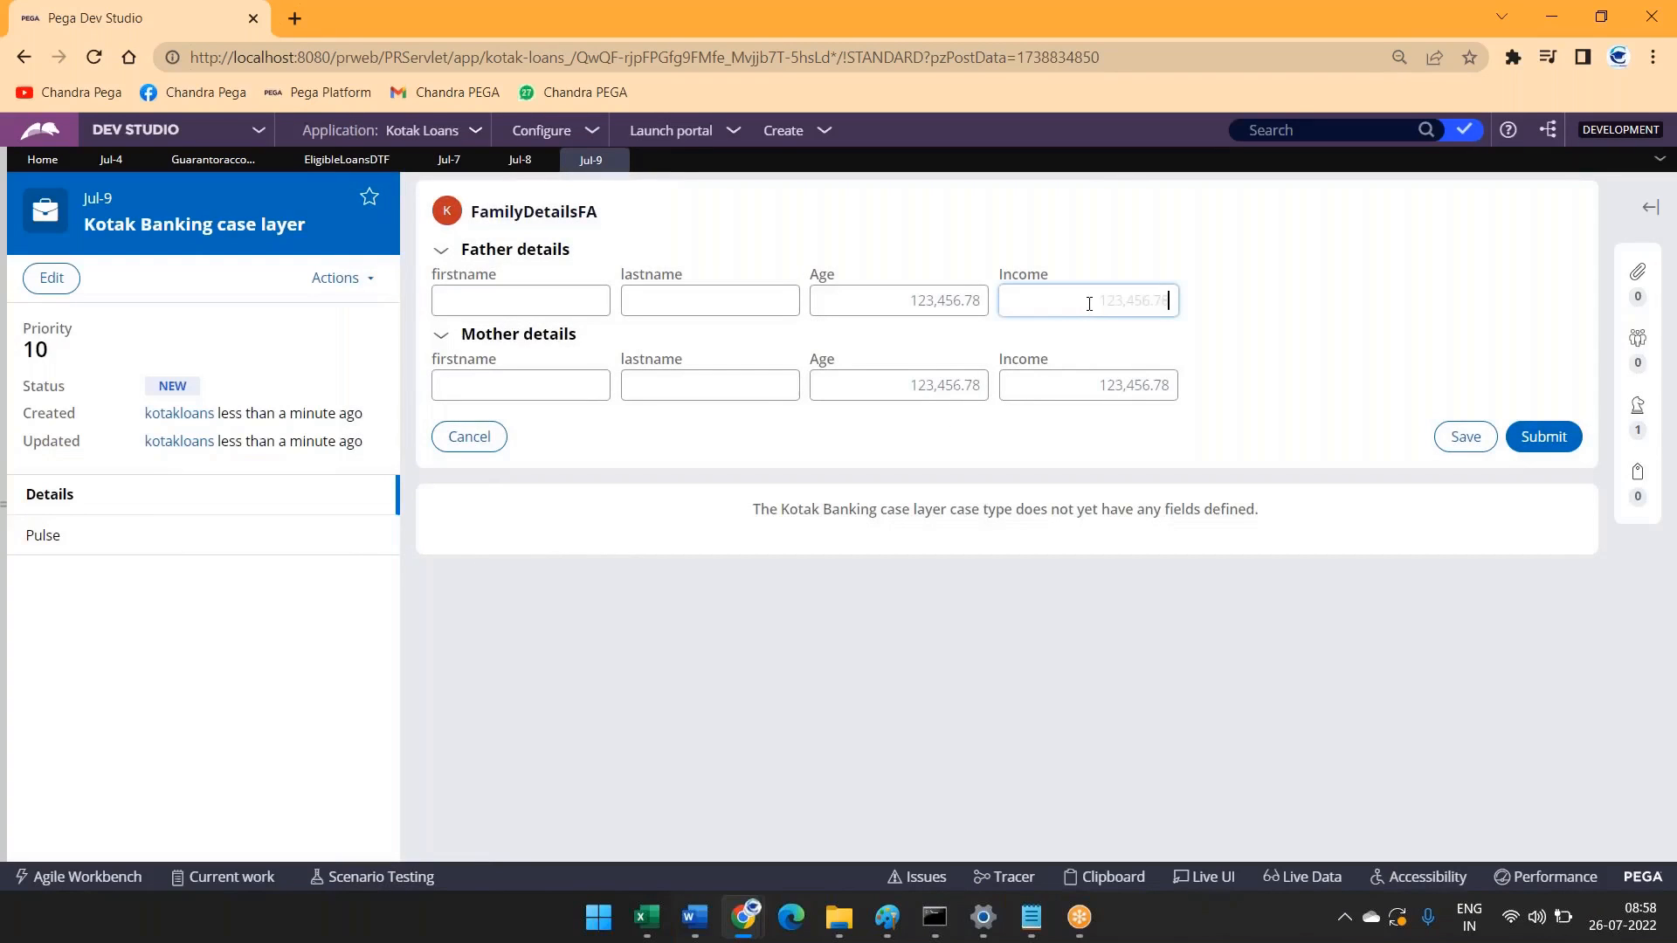
type("200000")
left_click(1097, 387)
type("2,000,00")
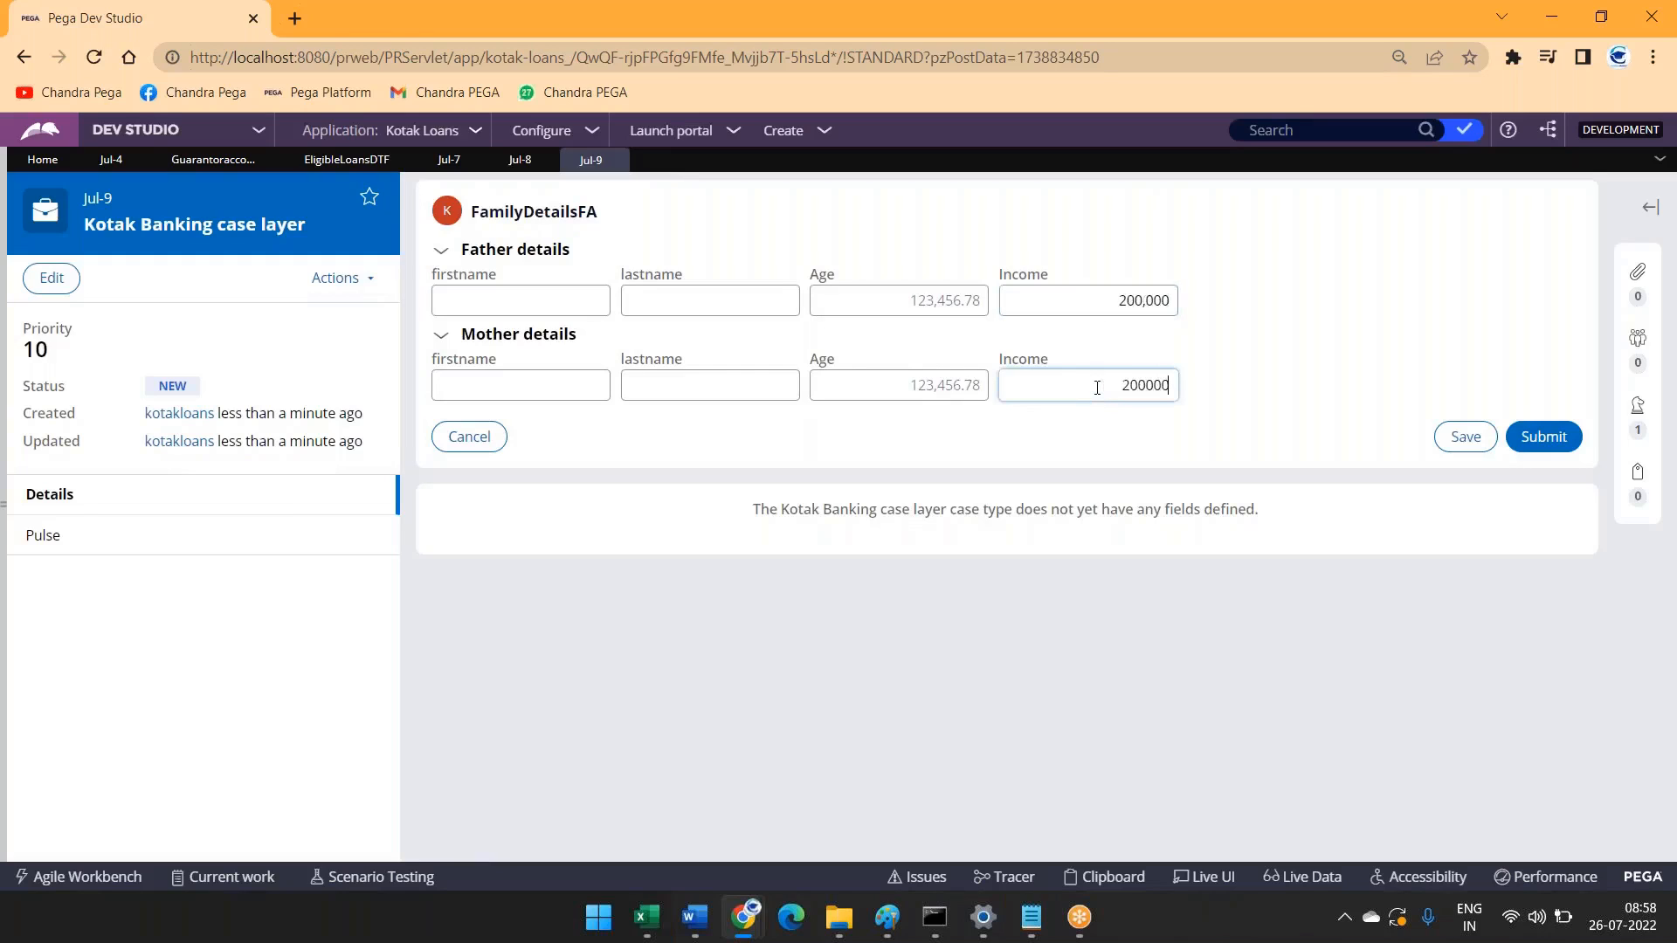
Step: Try 2,000,000 as both the father's and mother's income and restore both amounts to 200,000
type("0")
left_click(1146, 300)
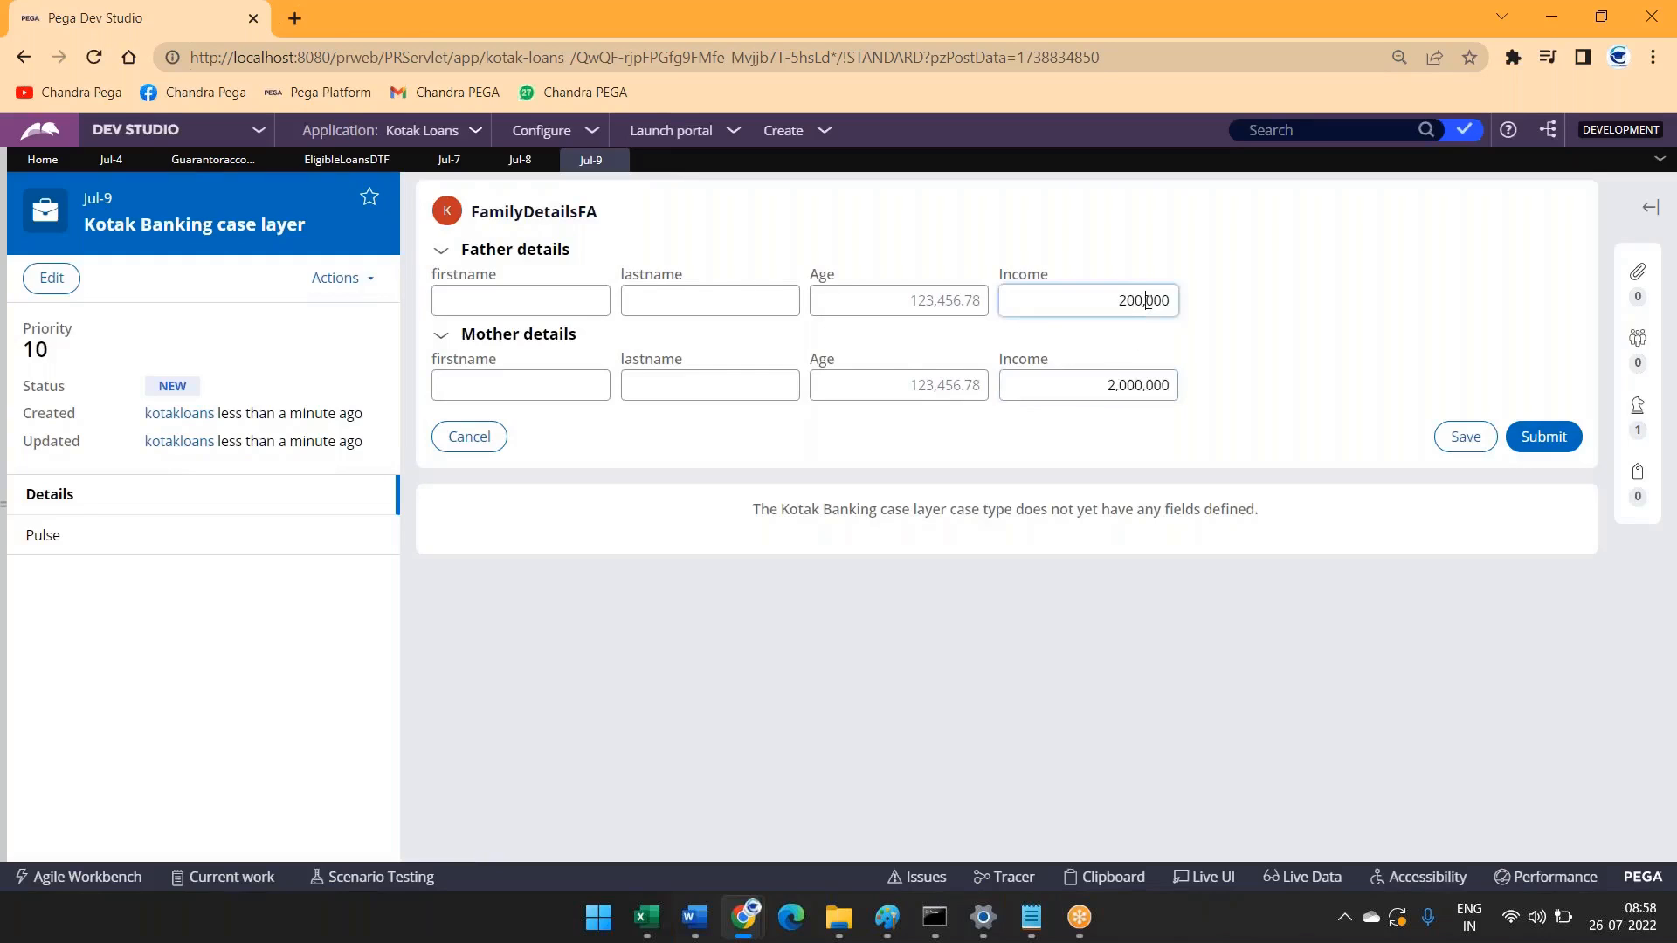
type("0")
left_click(1227, 374)
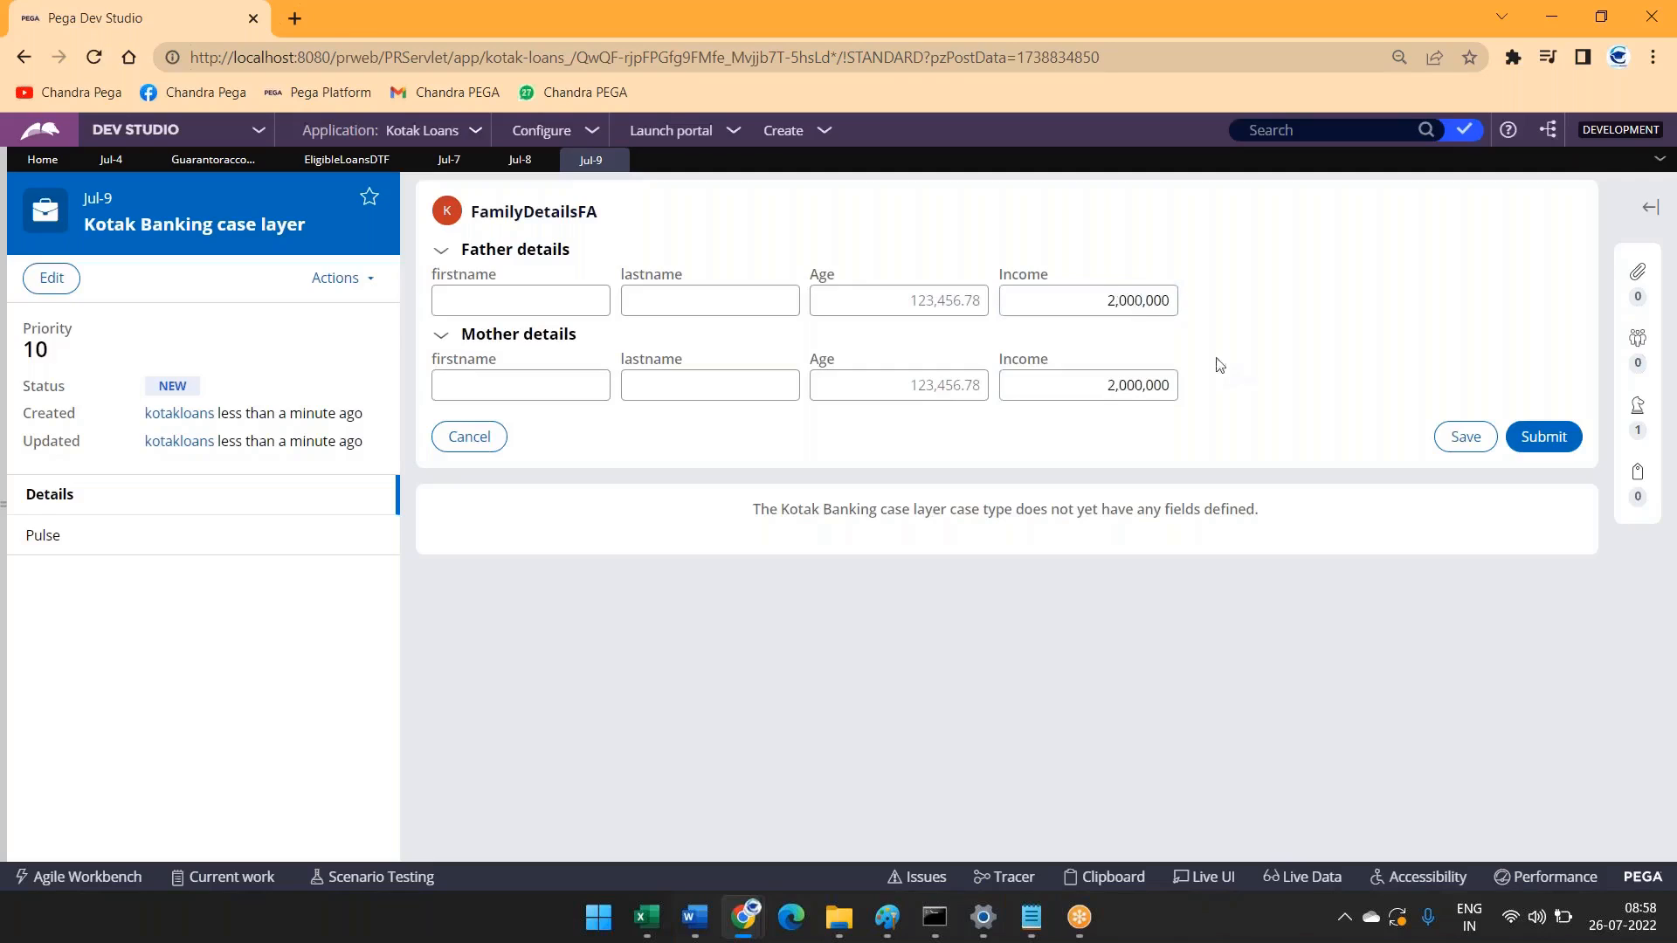
left_click(1126, 303)
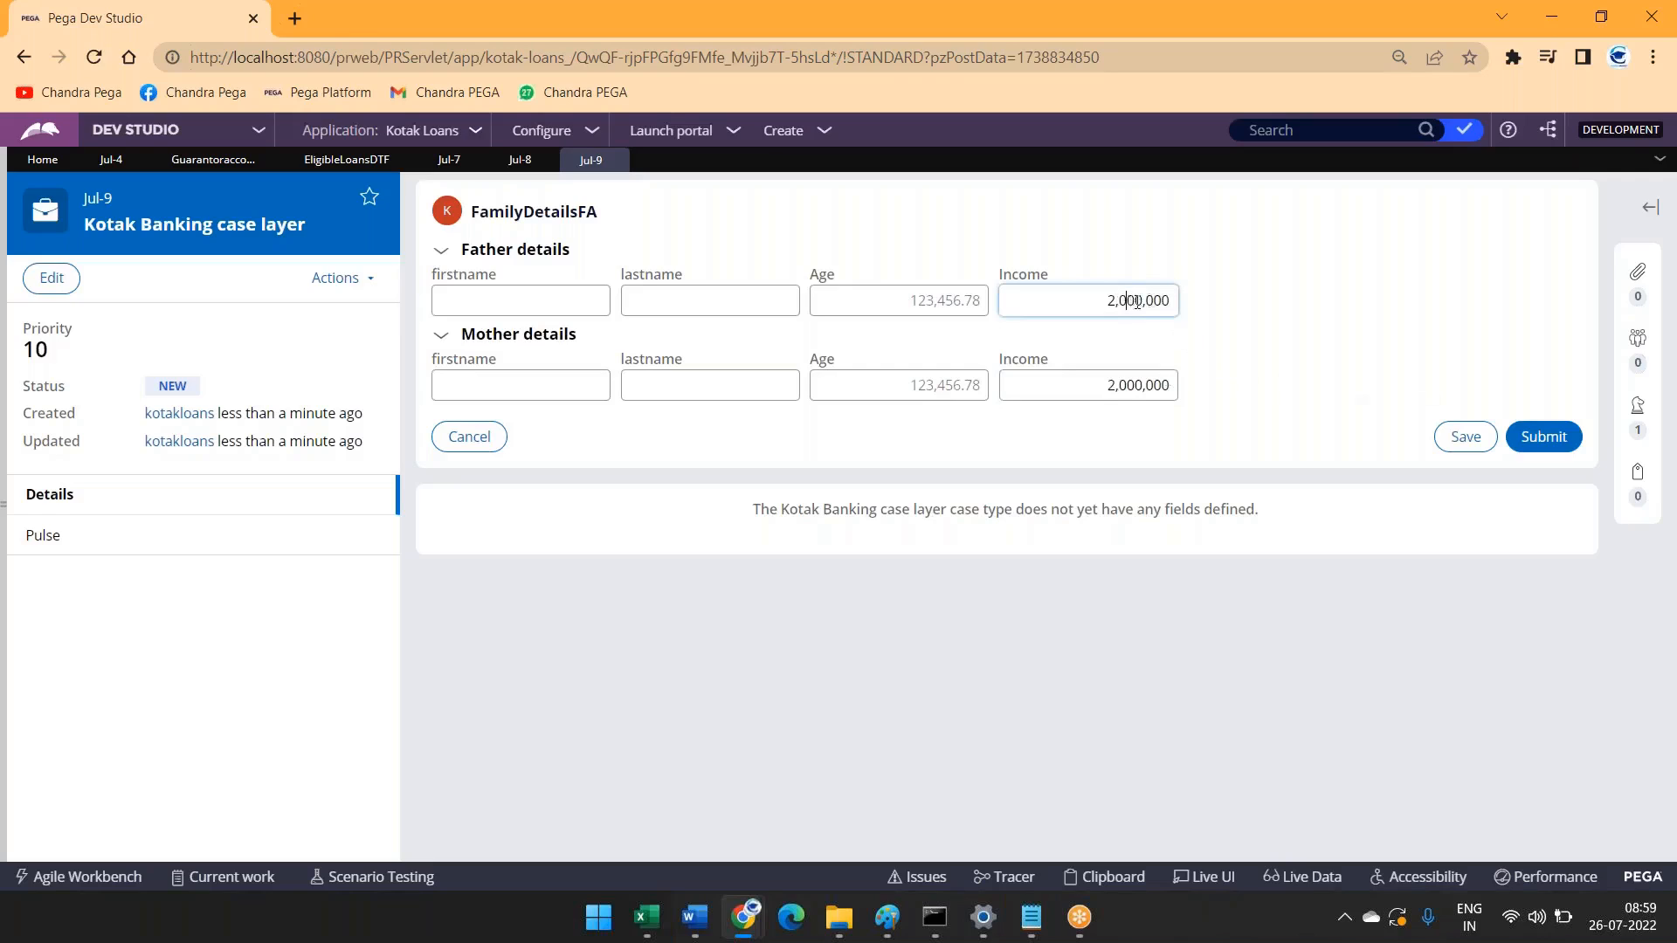
left_click(1169, 303)
key("BackSpace")
left_click(1104, 384)
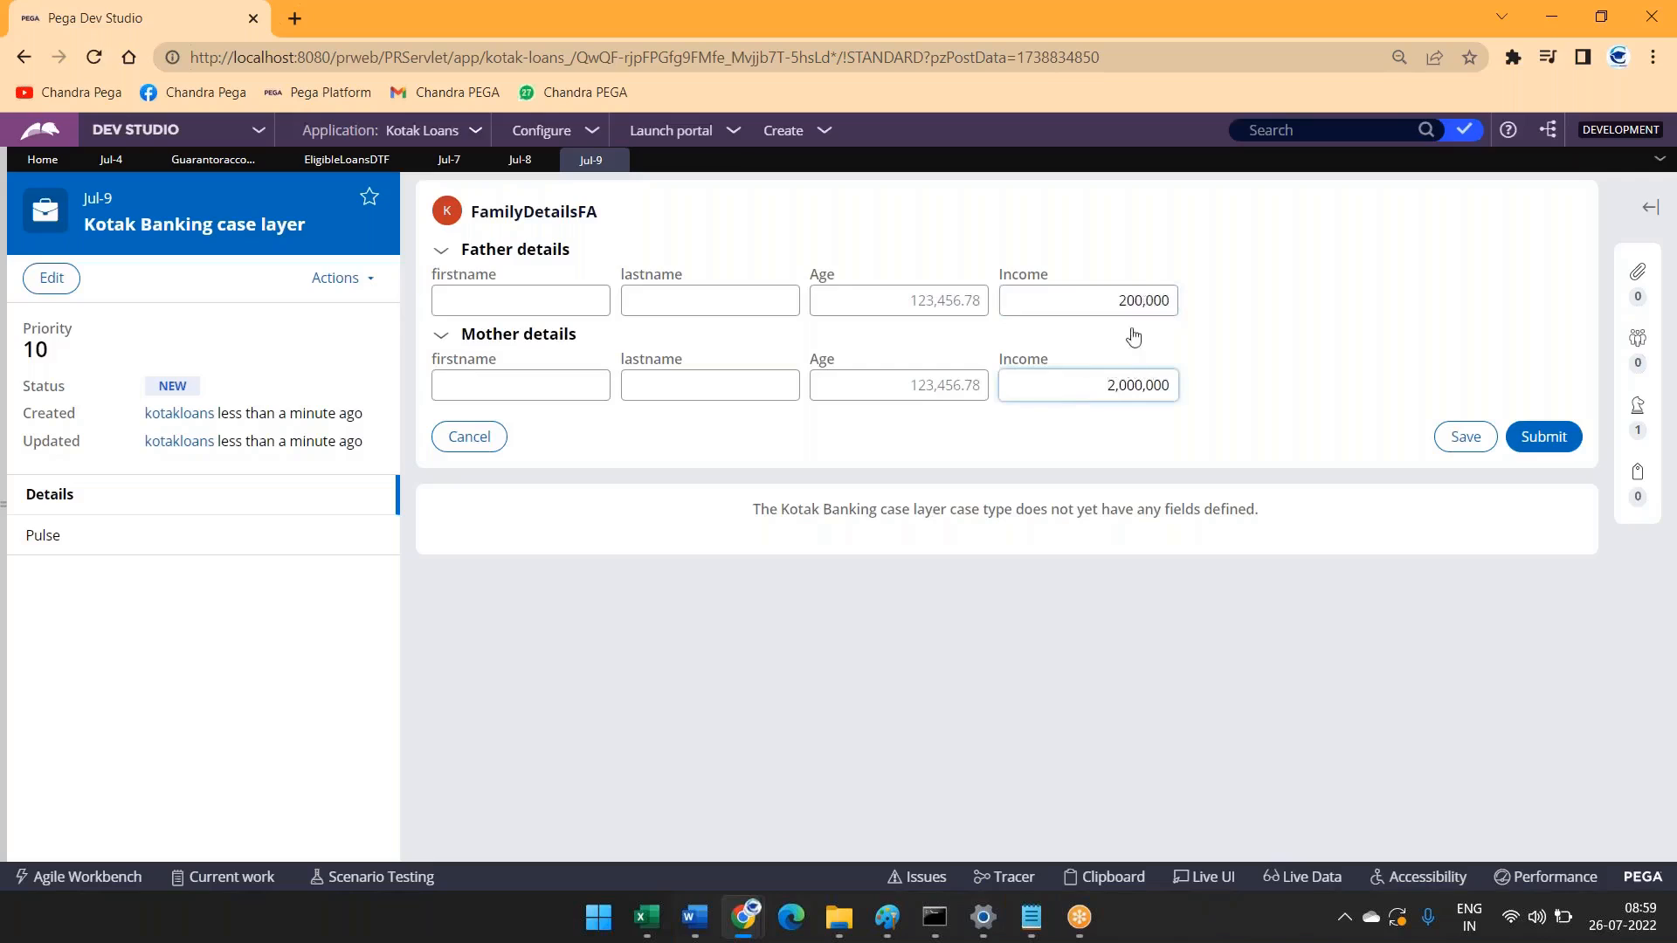
left_click(1130, 384)
key("BackSpace")
Step: Submit the family details and check which loans the SelectedLoan dropdown offers
left_click(1568, 441)
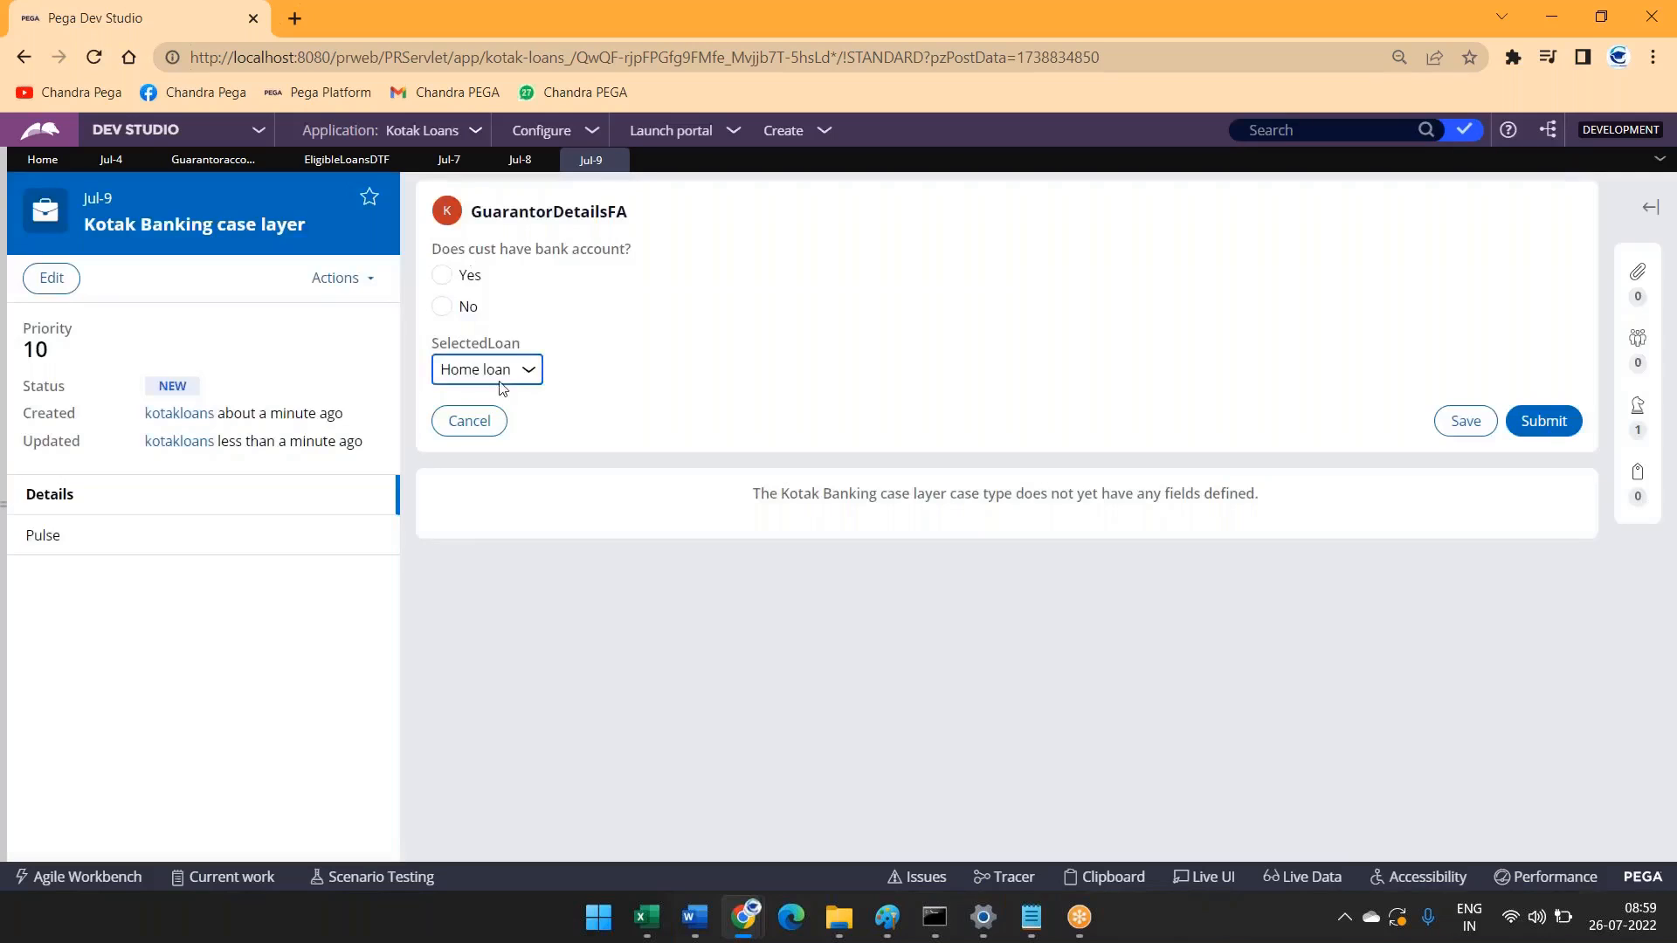
left_click(515, 374)
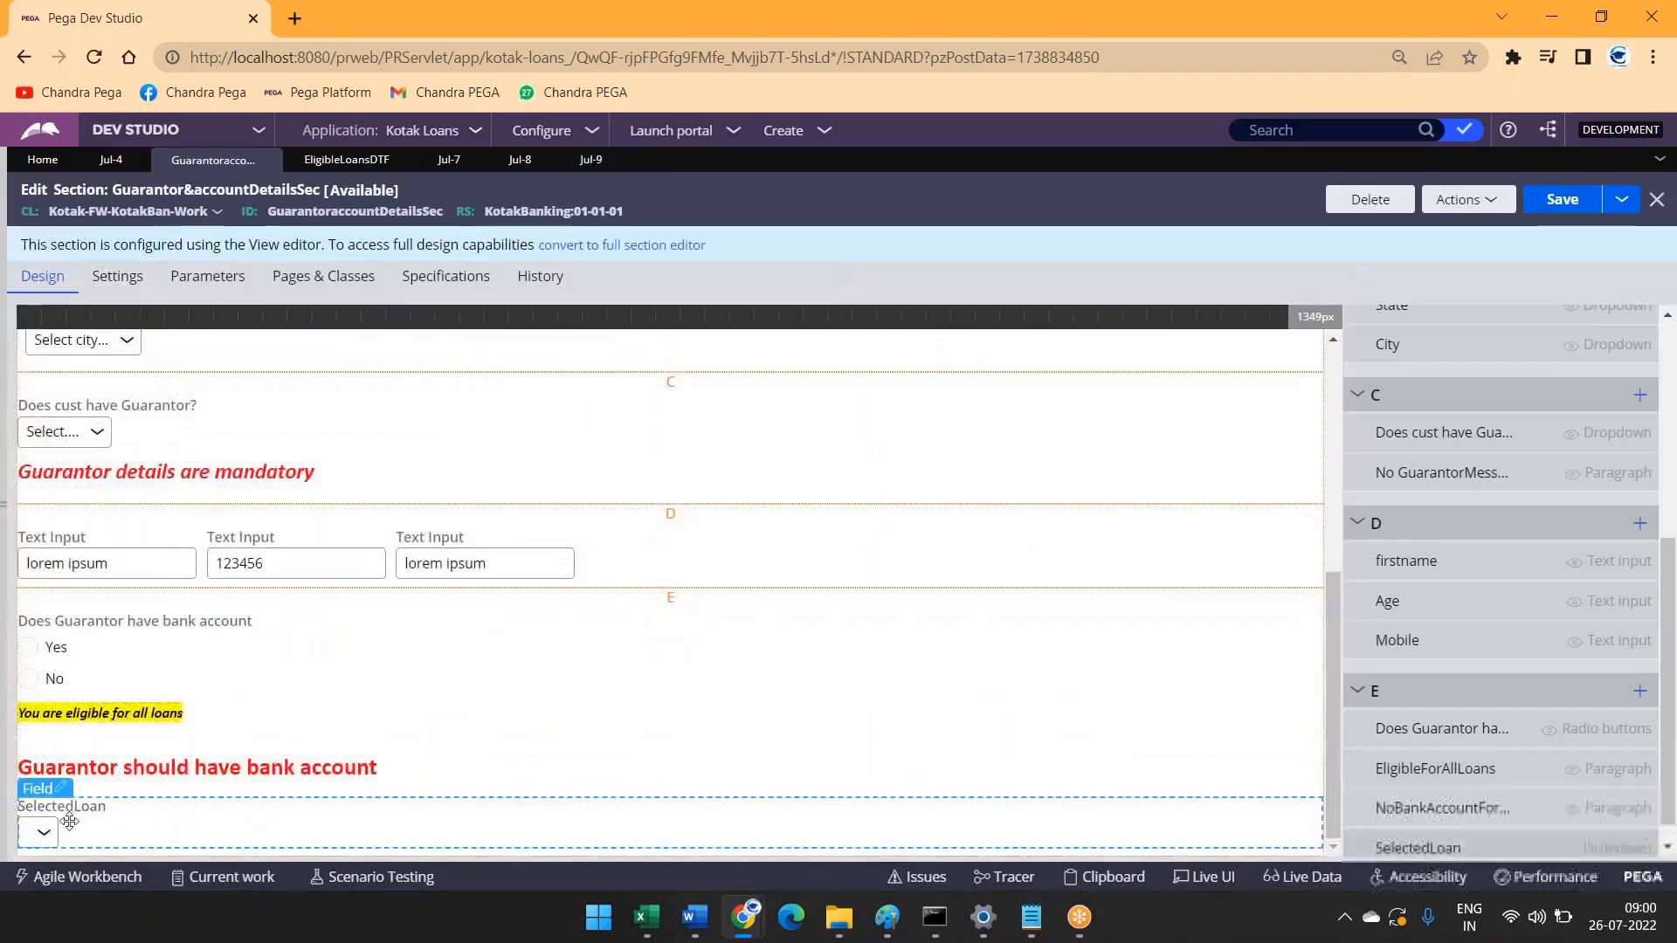
Step: Examine the list source settings in the cell properties of the SelectedLoan dropdown in the Guarantor&accountDetailsSec section
scroll(67, 808, "up", 3)
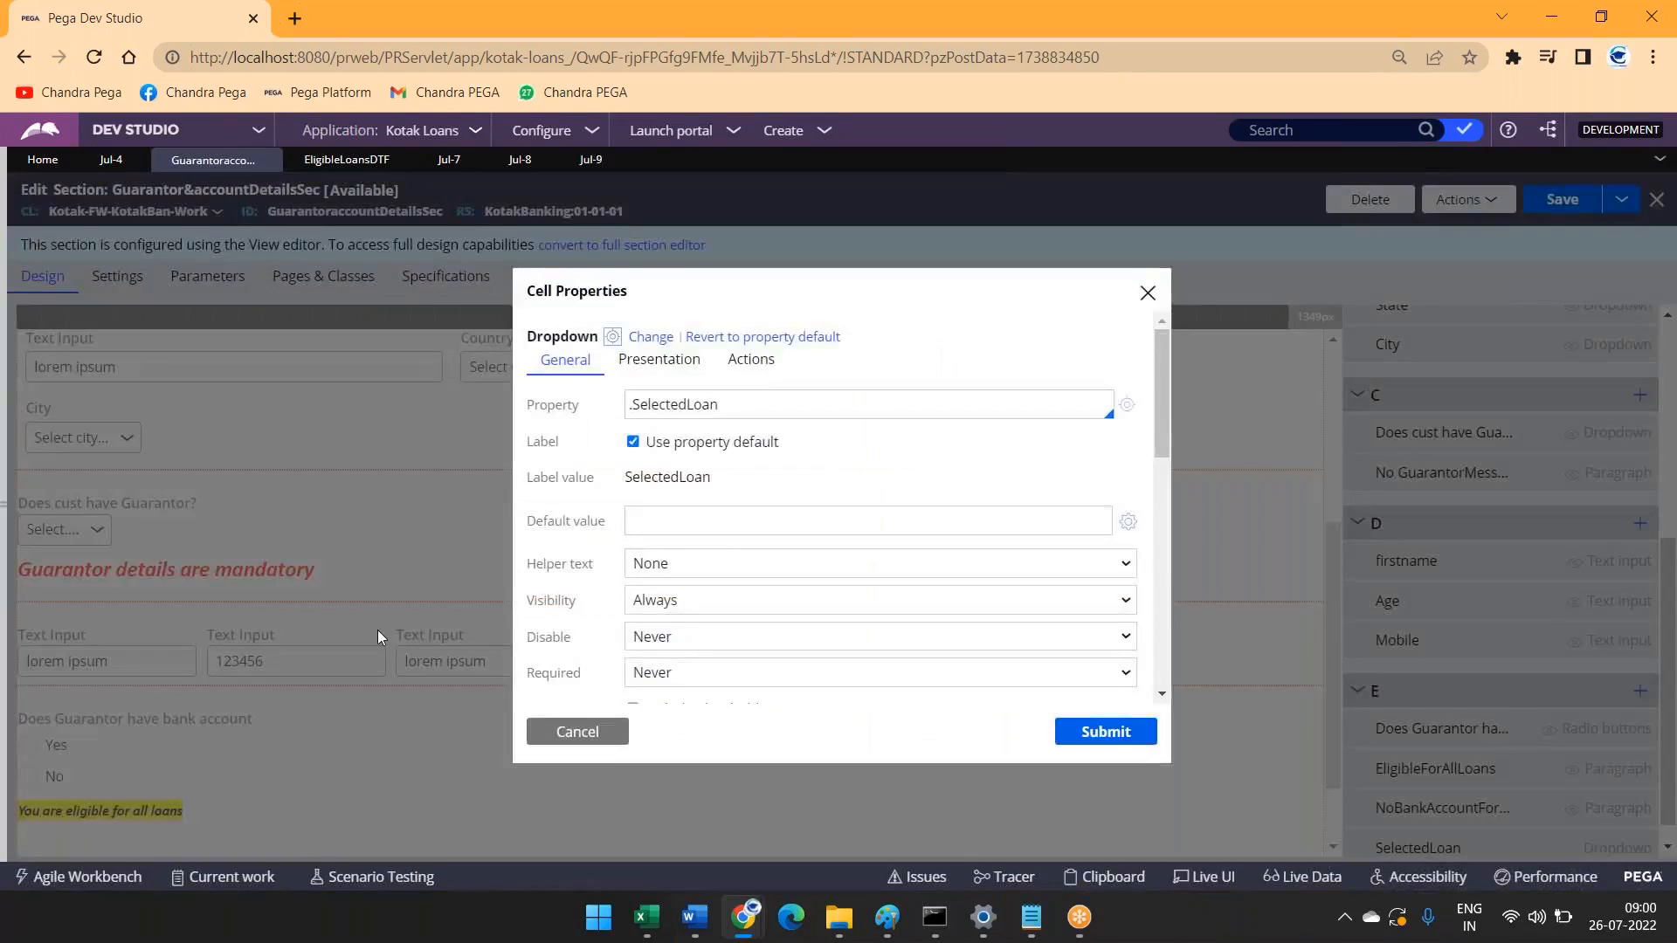
scroll(838, 507, "down", 4)
scroll(839, 506, "down", 1)
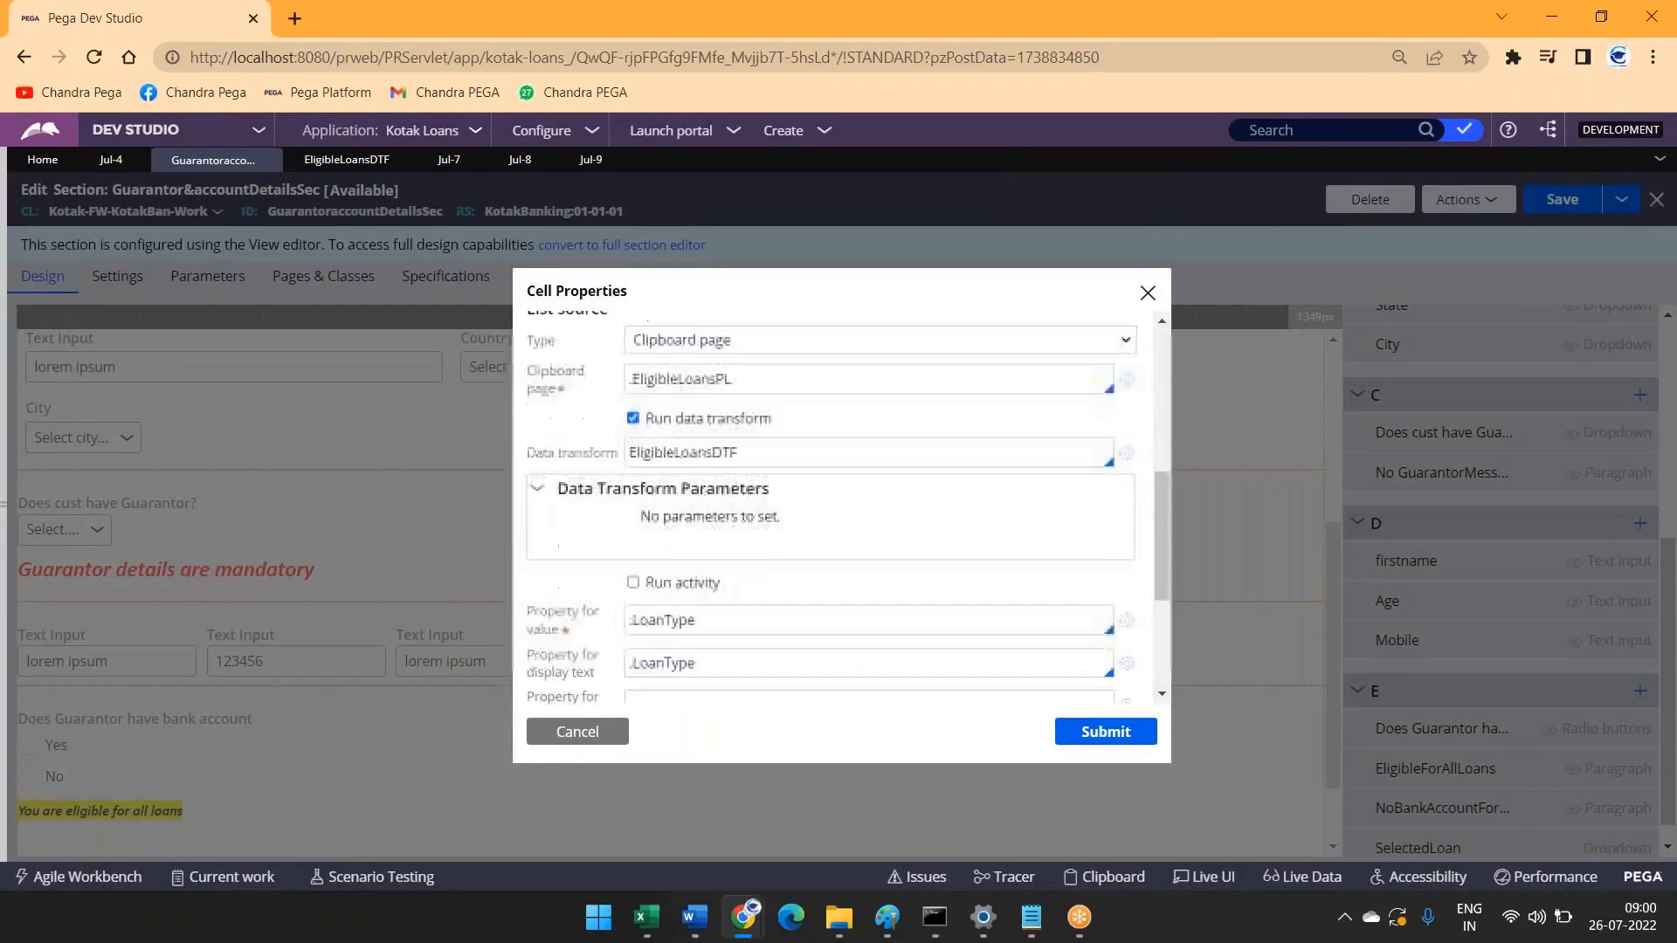